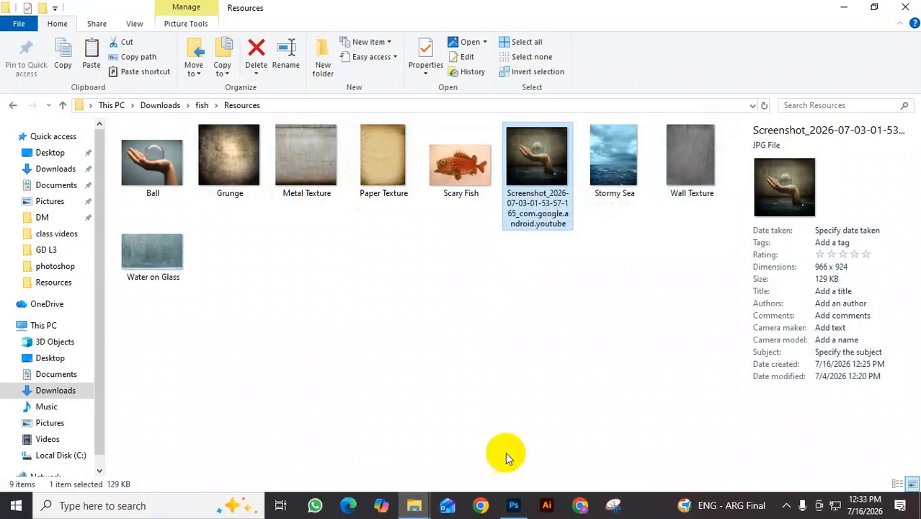
Step: Open the reference screenshot from the Resources folder in Photoshop and check its pixel dimensions in Image Size
{"action": "mouse_move", "coordinate": [537, 167]}
{"action": "left_mouse_down"}
{"action": "mouse_move", "coordinate": [508, 473]}
{"action": "mouse_move", "coordinate": [513, 510]}
{"action": "mouse_move", "coordinate": [477, 317]}
{"action": "mouse_move", "coordinate": [329, 140]}
{"action": "mouse_move", "coordinate": [380, 144]}
{"action": "left_mouse_up"}
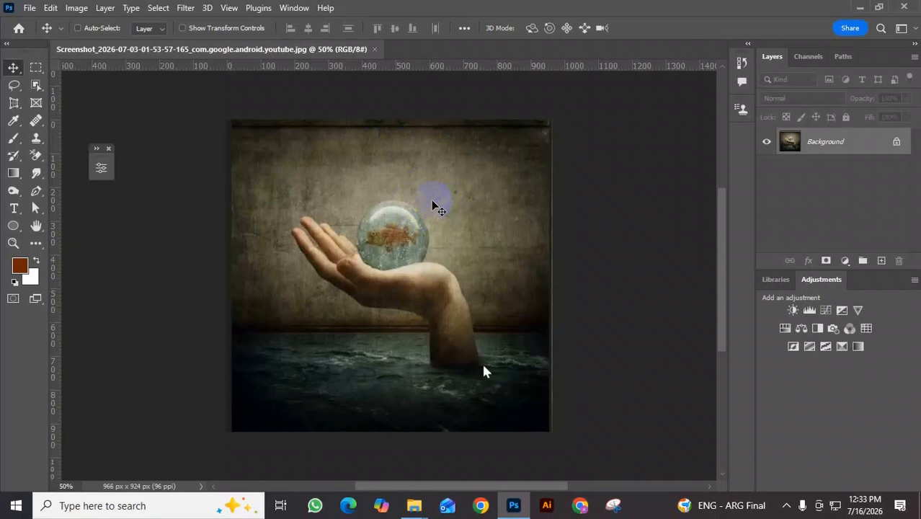
{"action": "left_click", "coordinate": [76, 9]}
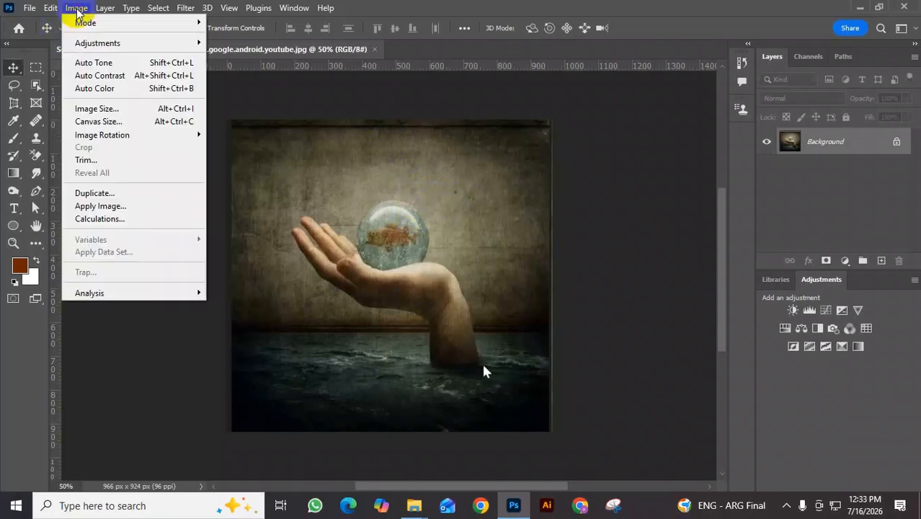
{"action": "left_click", "coordinate": [96, 108]}
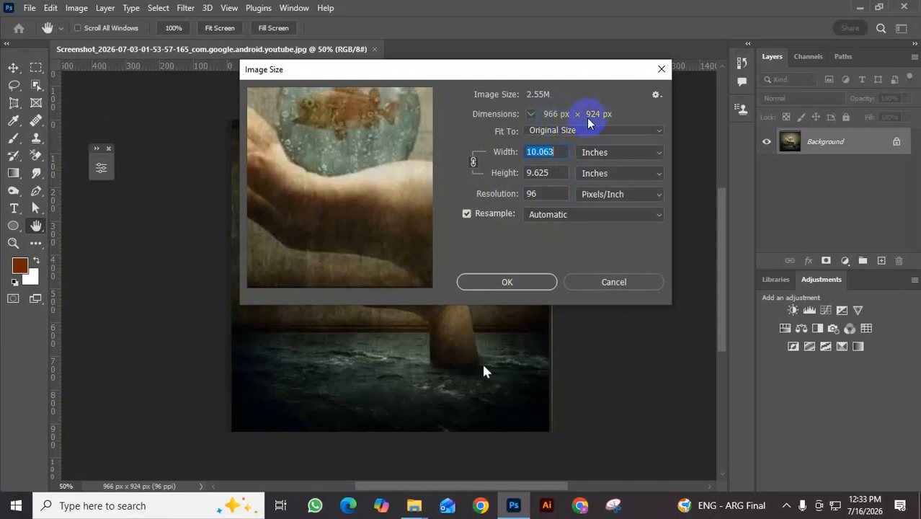
{"action": "left_click", "coordinate": [662, 68]}
Step: Create a new document 966 px wide and 946 px high at 72 pixels/inch with a white background
{"action": "left_click", "coordinate": [49, 8]}
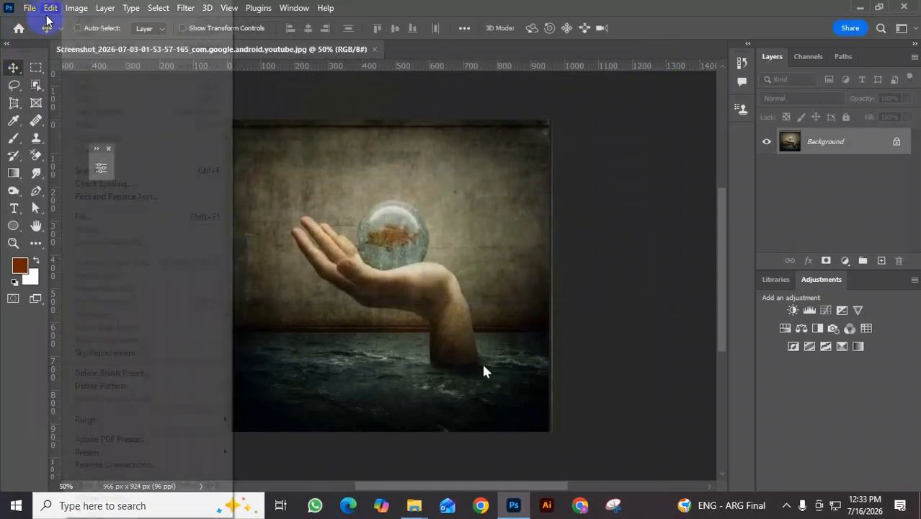
{"action": "left_click", "coordinate": [29, 8]}
{"action": "left_click", "coordinate": [36, 22]}
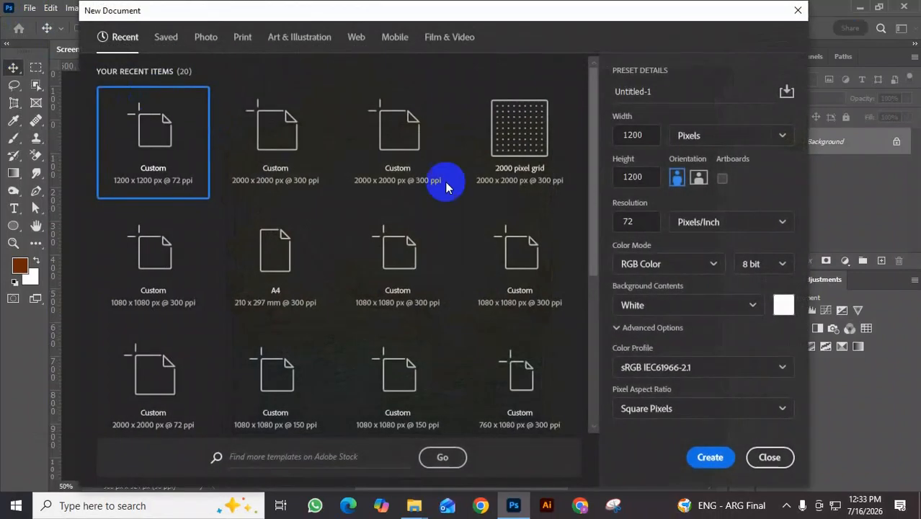
{"action": "double_click", "coordinate": [637, 136]}
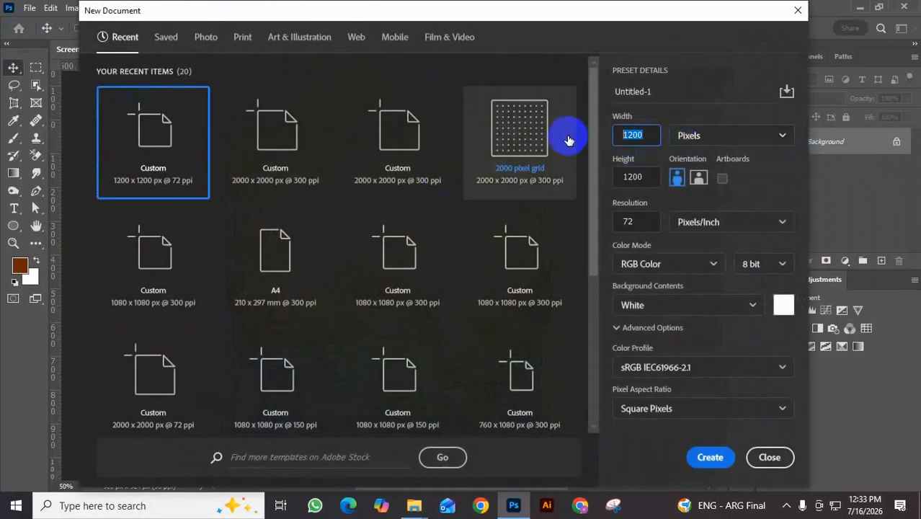
{"action": "type", "text": "966"}
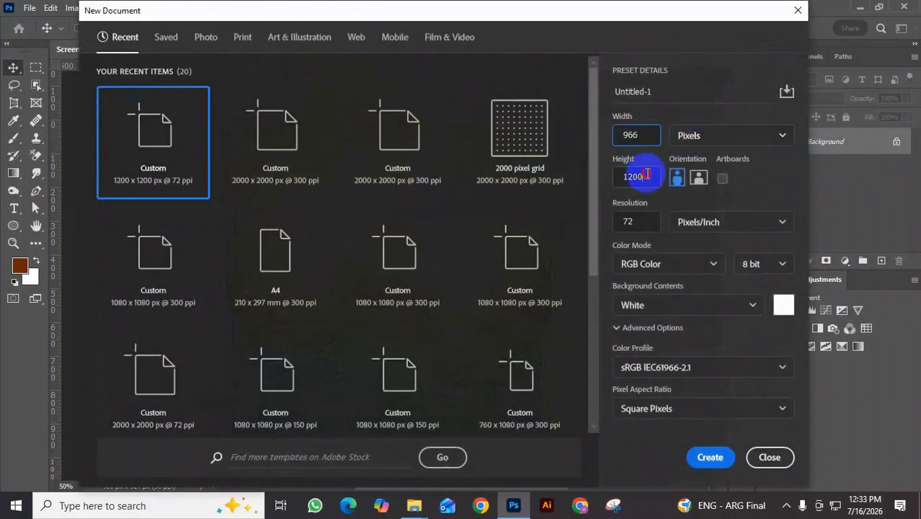
{"action": "double_click", "coordinate": [646, 176]}
{"action": "type", "text": "946"}
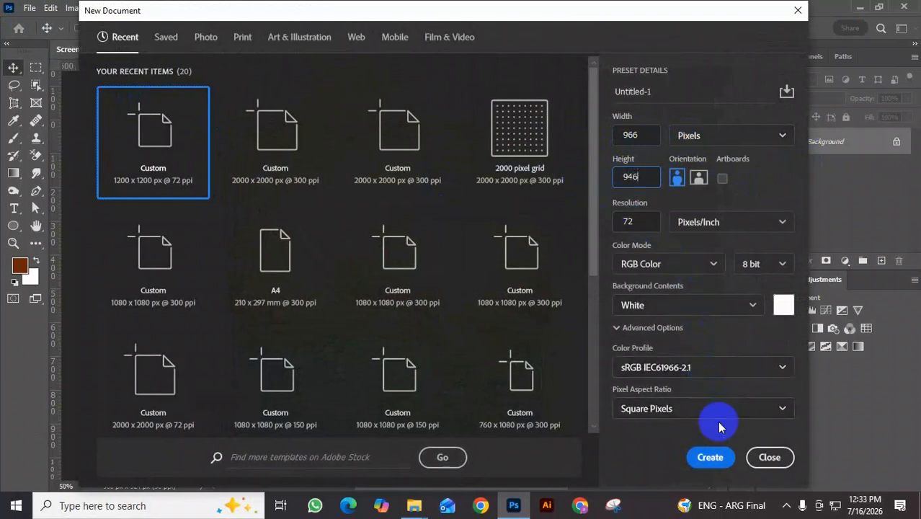
{"action": "left_click", "coordinate": [710, 462]}
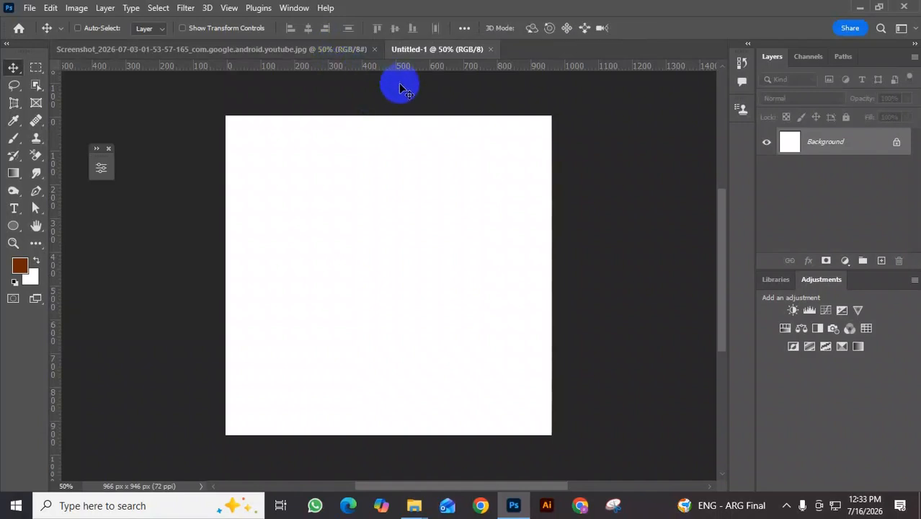
Step: Open the Ball image from the Resources folder in Photoshop as its own document
{"action": "mouse_move", "coordinate": [418, 509]}
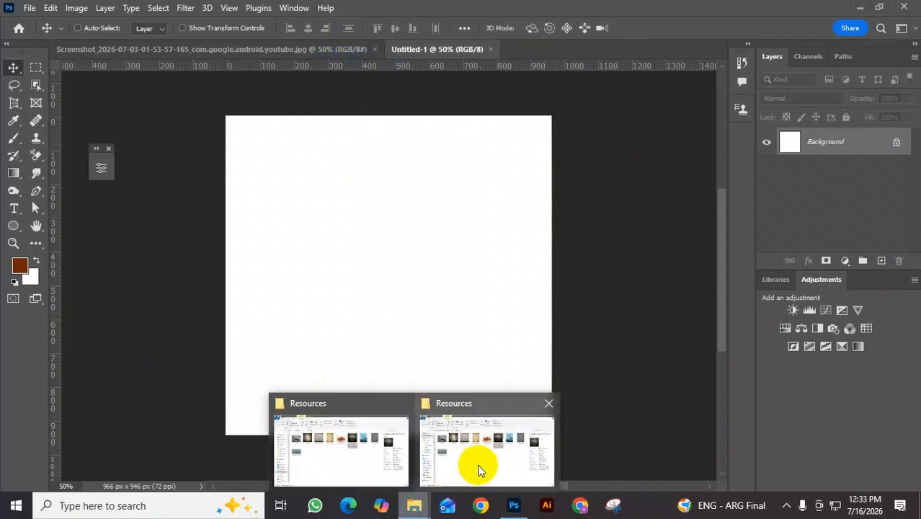
{"action": "left_click", "coordinate": [479, 465]}
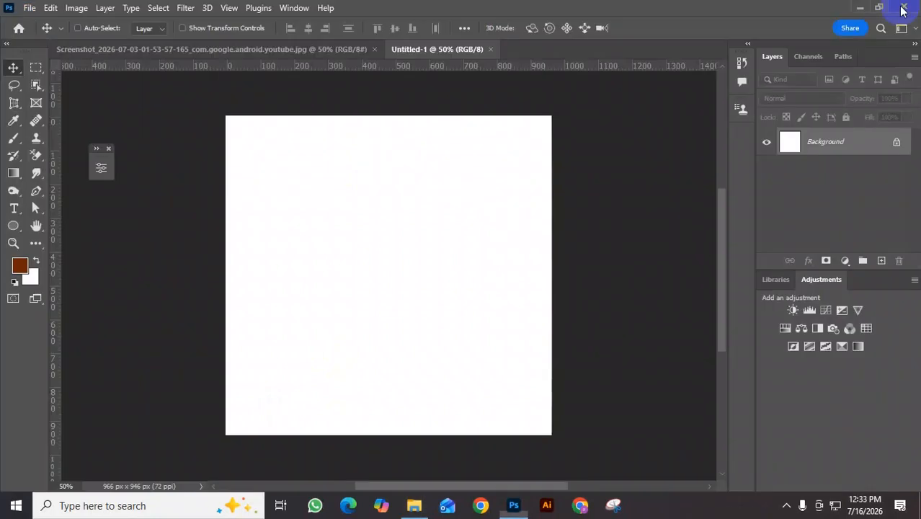
{"action": "left_click", "coordinate": [905, 7]}
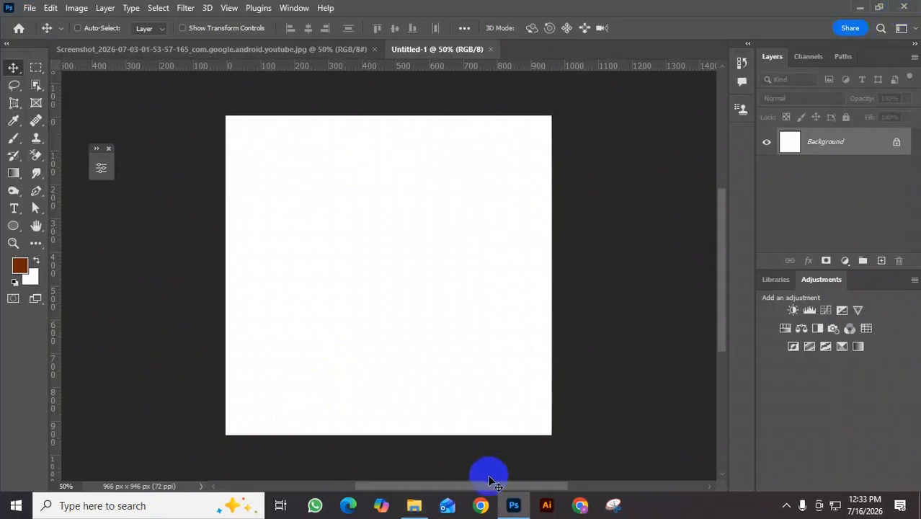
{"action": "left_click", "coordinate": [415, 506]}
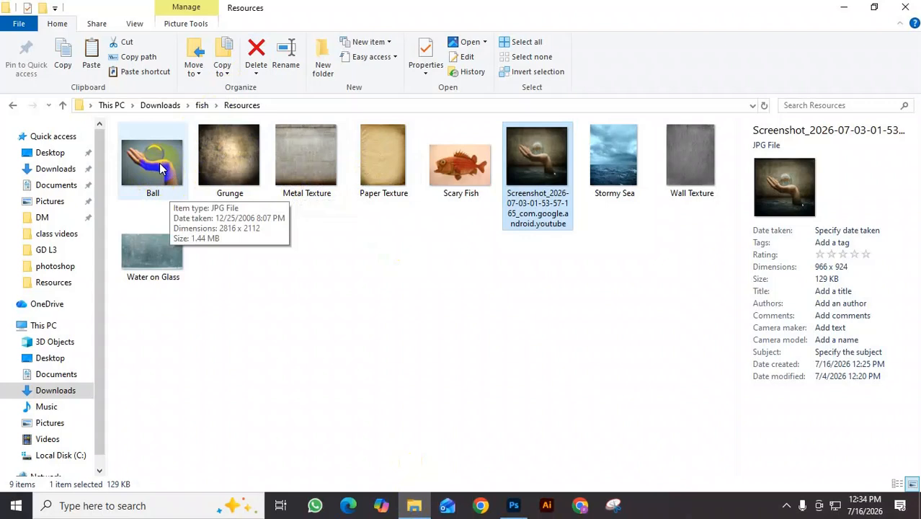
{"action": "left_click_drag", "start_coordinate": [159, 169], "coordinate": [554, 46]}
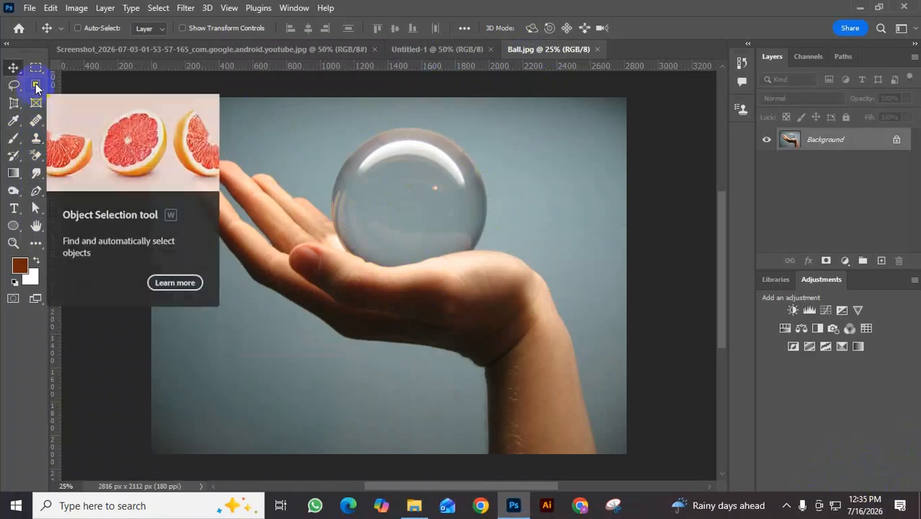
Step: Try to select the hand and glass ball with the Object Selection tool by enclosing both in a rectangle
{"action": "left_click_drag", "start_coordinate": [36, 87], "coordinate": [84, 85]}
{"action": "left_click_drag", "start_coordinate": [172, 112], "coordinate": [597, 474]}
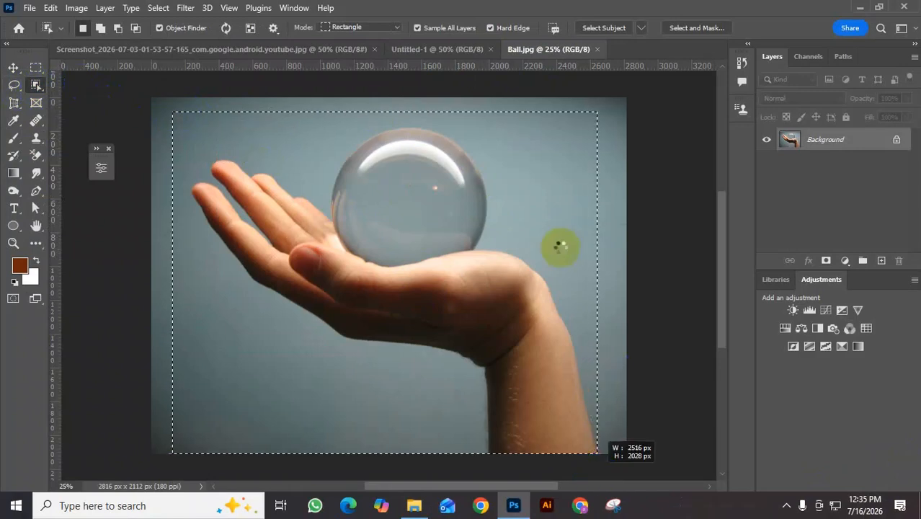
{"action": "left_click", "coordinate": [475, 203]}
Step: Duplicate the Background layer of the Ball image
{"action": "left_click_drag", "start_coordinate": [803, 158], "coordinate": [811, 148]}
{"action": "key", "text": "ctrl+j"}
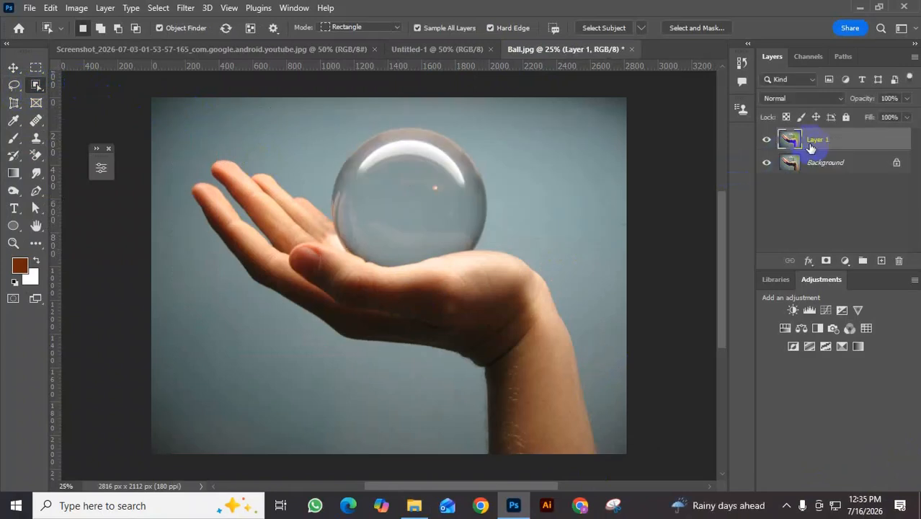
Step: Try the Object Selection tool on the duplicated layer, enclosing the hand and ball in an area of about 2552 × 1996 px
{"action": "left_click_drag", "start_coordinate": [196, 116], "coordinate": [627, 477]}
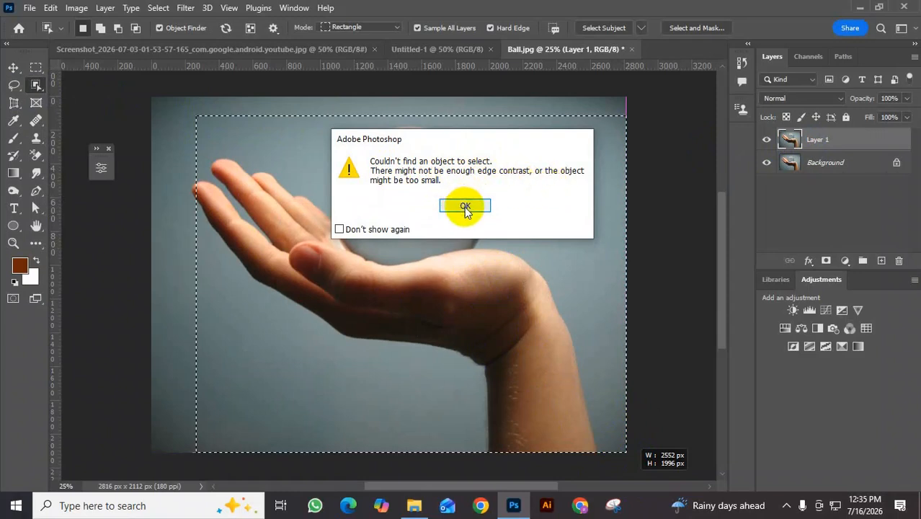
{"action": "left_click", "coordinate": [466, 208]}
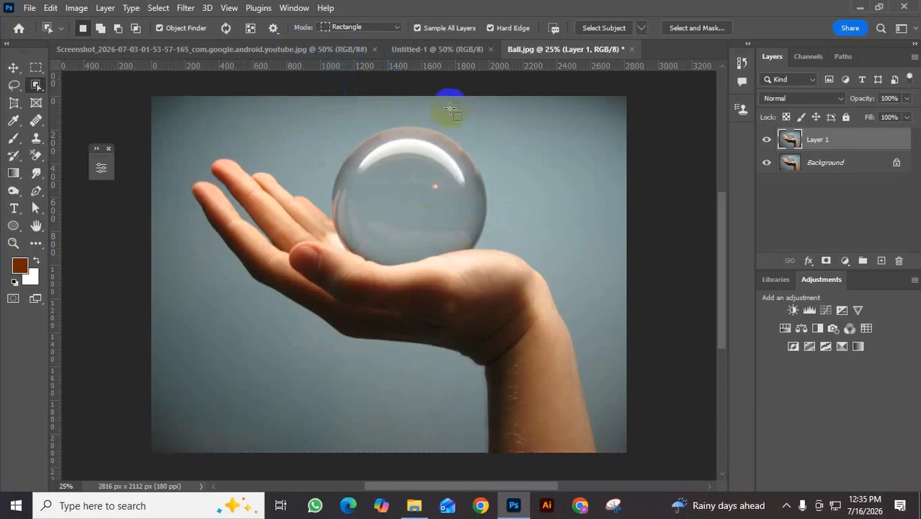
{"action": "left_click", "coordinate": [16, 90]}
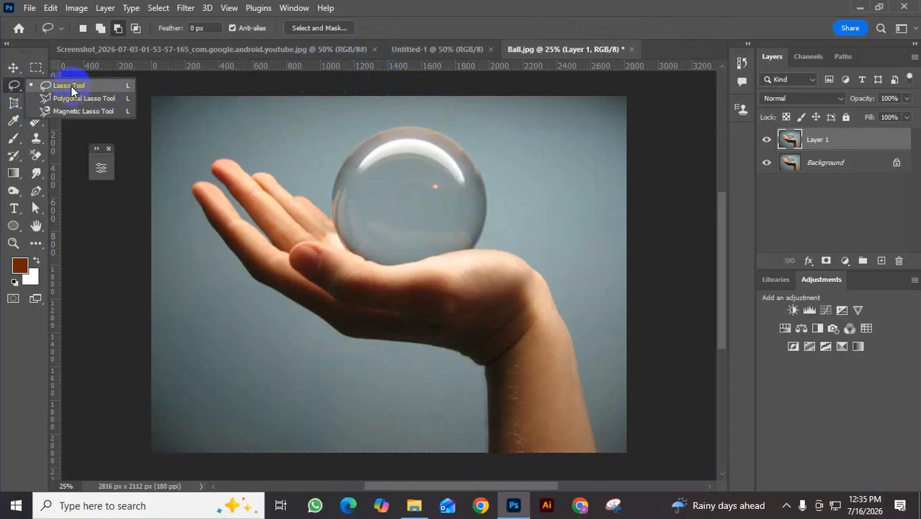
{"action": "left_click", "coordinate": [14, 68]}
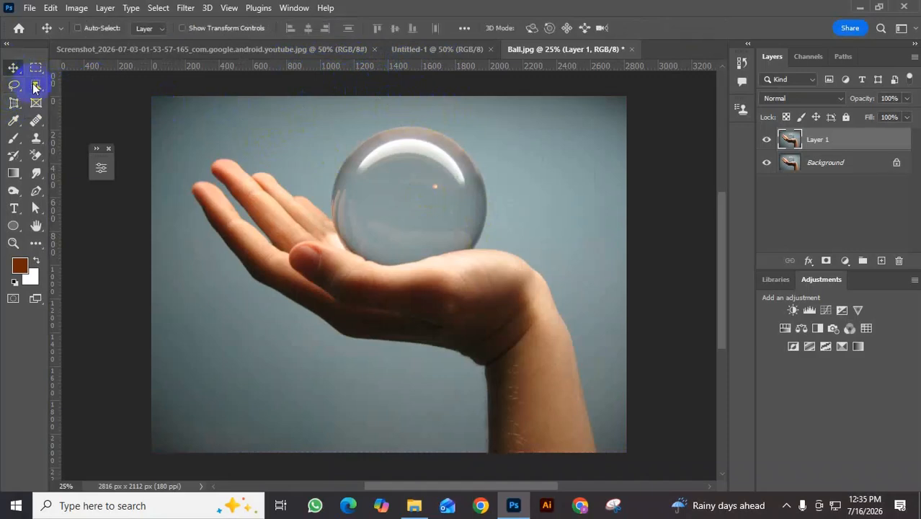
Step: Select the glass ball, hand and forearm on Layer 1 with the Quick Selection tool, enlarging the brush to 400 px for the ball
{"action": "left_click", "coordinate": [35, 86]}
{"action": "left_click", "coordinate": [36, 87], "text": "alt"}
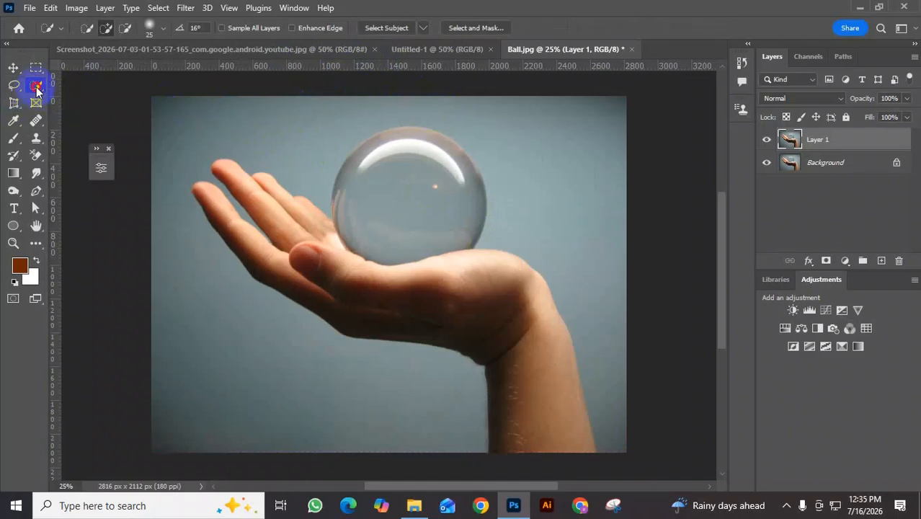
{"action": "right_click", "coordinate": [36, 88]}
{"action": "left_click", "coordinate": [78, 96]}
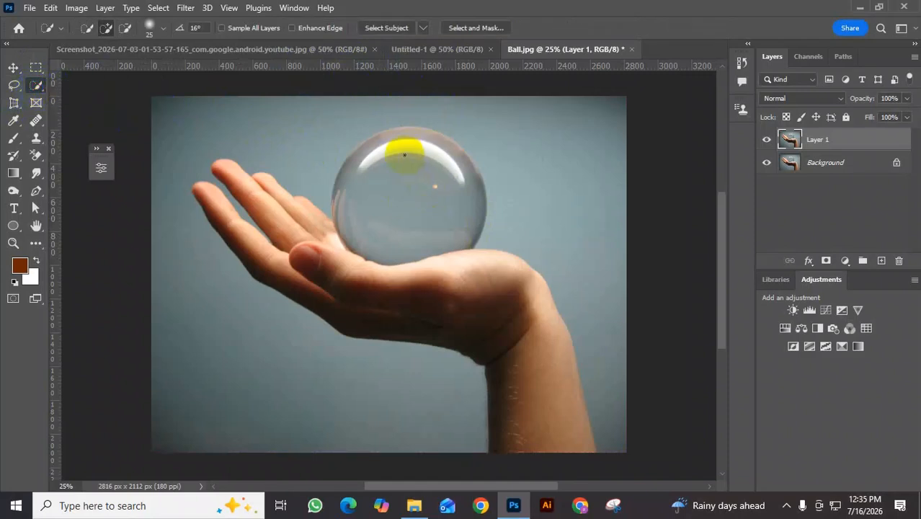
{"action": "key", "text": "bracketright"}
{"action": "key", "text": "bracketright"}
{"action": "key", "text": "bracketright"}
{"action": "key", "text": "bracketright"}
{"action": "key", "text": "bracketright"}
{"action": "key", "text": "bracketright"}
{"action": "key", "text": "bracketright"}
{"action": "key", "text": "bracketright"}
{"action": "key", "text": "bracketright"}
{"action": "key", "text": "bracketright"}
{"action": "key", "text": "bracketright"}
{"action": "key", "text": "bracketright"}
{"action": "key", "text": "bracketright"}
{"action": "key", "text": "bracketright"}
{"action": "mouse_move", "coordinate": [408, 175]}
{"action": "left_mouse_down"}
{"action": "mouse_move", "coordinate": [406, 264]}
{"action": "mouse_move", "coordinate": [418, 249]}
{"action": "mouse_move", "coordinate": [418, 155]}
{"action": "left_mouse_up"}
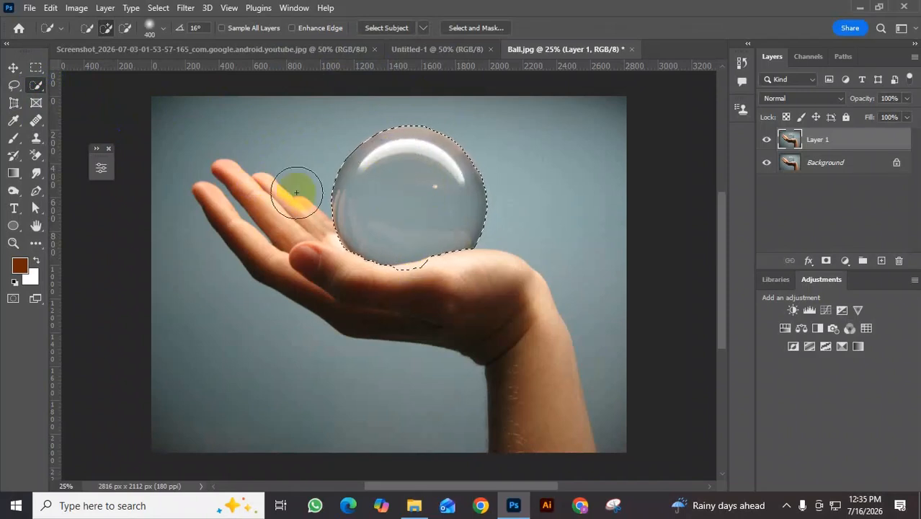
{"action": "mouse_move", "coordinate": [268, 207]}
{"action": "left_mouse_down"}
{"action": "mouse_move", "coordinate": [335, 264]}
{"action": "mouse_move", "coordinate": [418, 294]}
{"action": "mouse_move", "coordinate": [506, 308]}
{"action": "mouse_move", "coordinate": [525, 339]}
{"action": "left_mouse_up"}
{"action": "left_click_drag", "start_coordinate": [543, 414], "coordinate": [551, 427]}
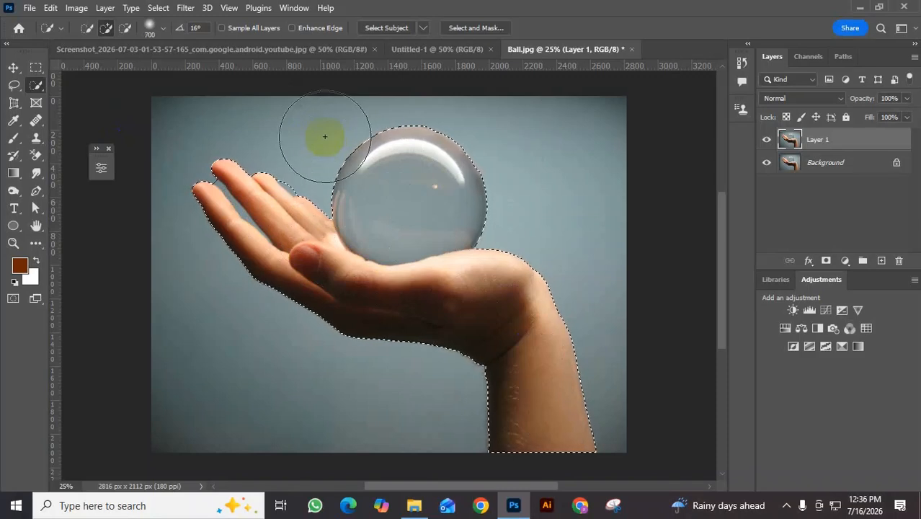
Step: Subtract the background gap between the two outermost fingers from the selection with an 80 px brush
{"action": "key", "text": "bracketleft"}
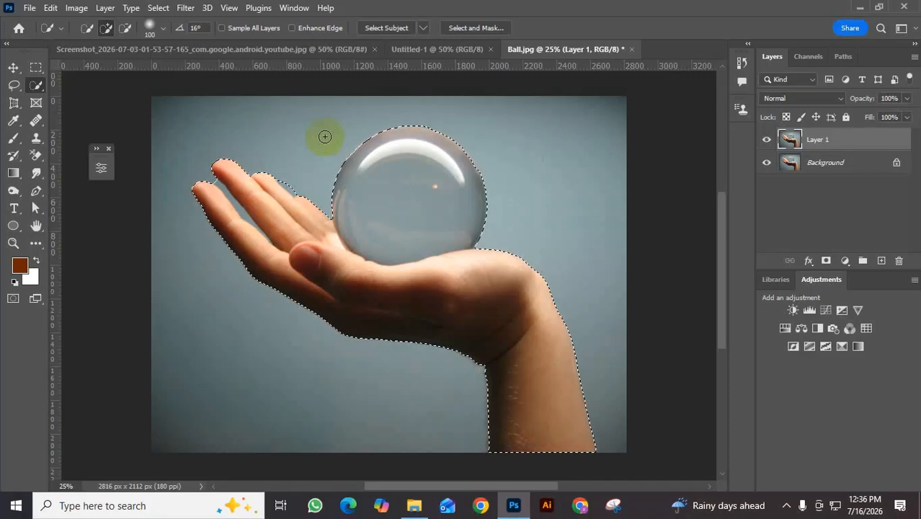
{"action": "key", "text": "bracketright"}
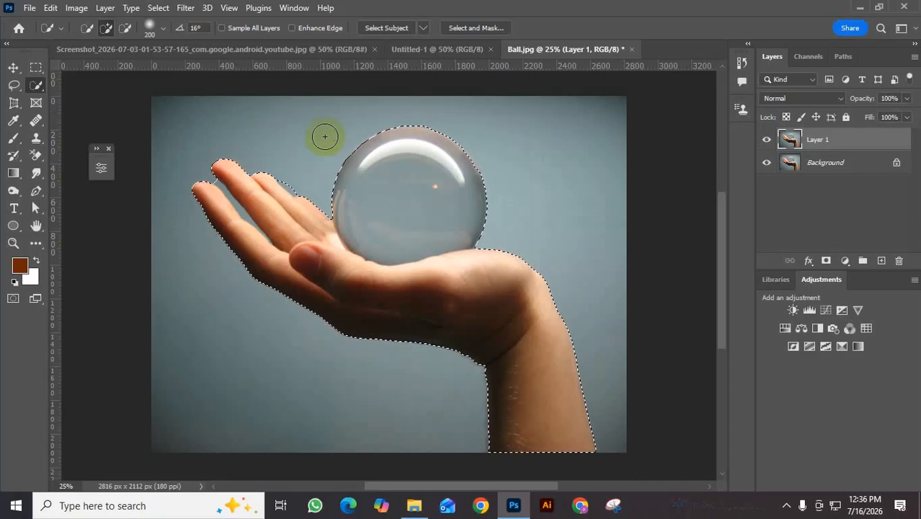
{"action": "key", "text": "bracketleft"}
{"action": "key", "text": "bracketleft"}
{"action": "key", "text": "bracketleft"}
{"action": "key", "text": "bracketleft"}
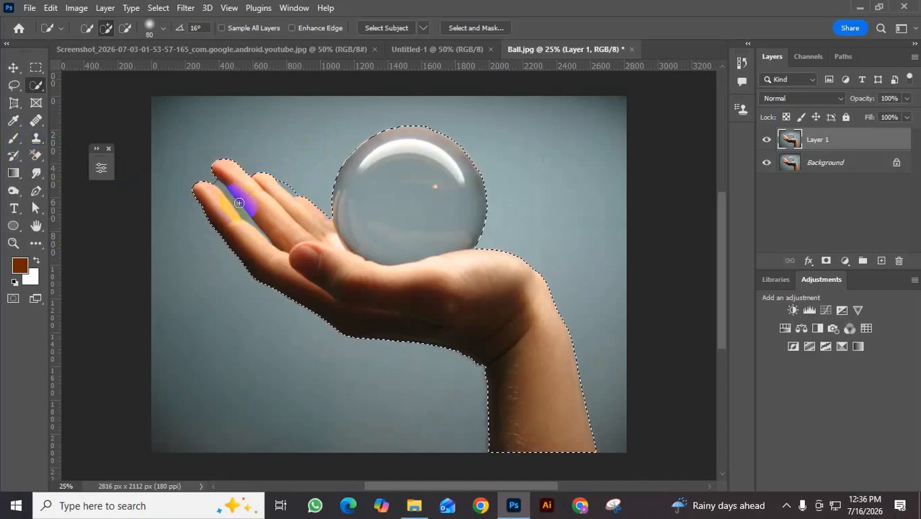
{"action": "key", "text": "alt"}
{"action": "scroll", "coordinate": [243, 196], "scroll_direction": "up", "scroll_amount": 5}
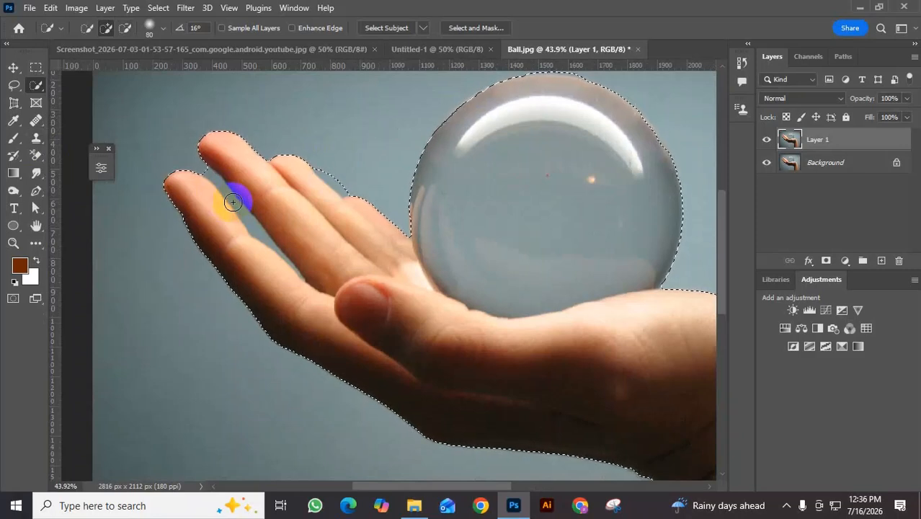
{"action": "key", "text": "alt"}
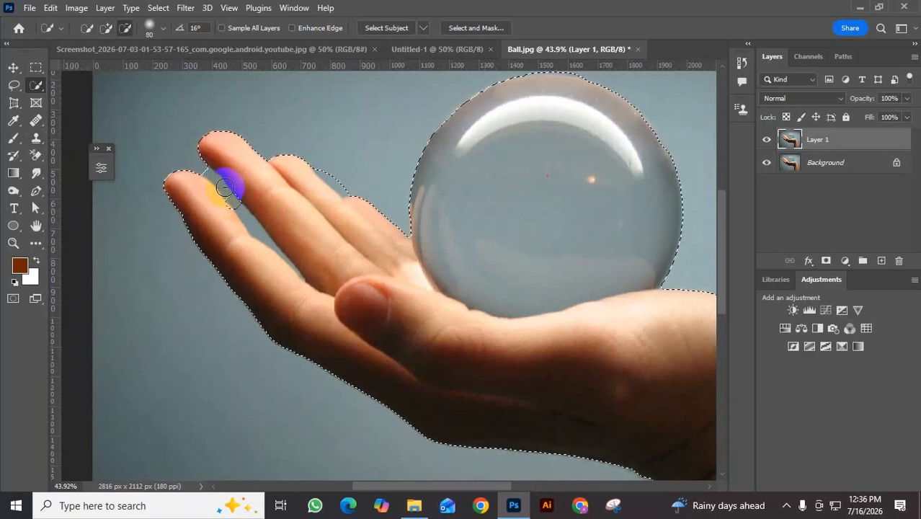
{"action": "left_click_drag", "start_coordinate": [209, 170], "coordinate": [288, 271]}
Step: Reduce the selection brush and subtract the narrower part of the finger gap toward the palm
{"action": "key", "text": "bracketleft"}
{"action": "key", "text": "bracketleft"}
{"action": "key", "text": "bracketleft"}
{"action": "key", "text": "bracketleft"}
{"action": "key", "text": "bracketleft"}
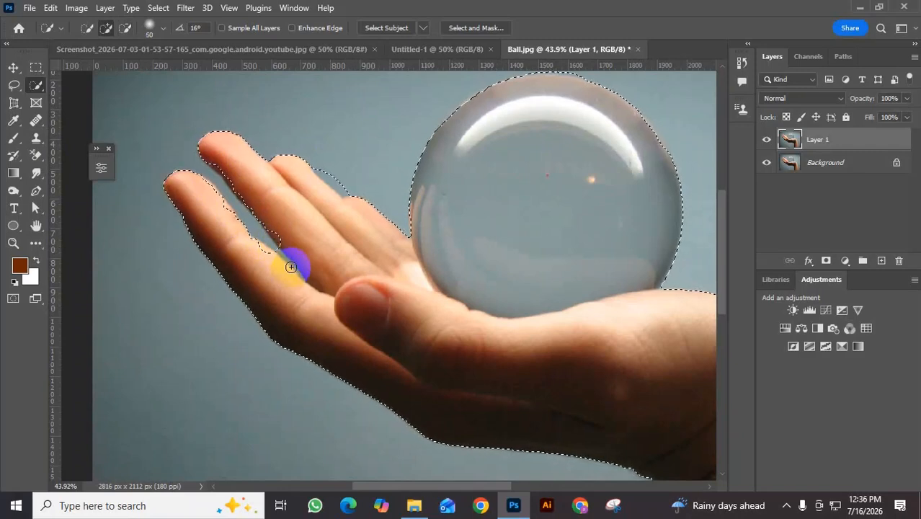
{"action": "mouse_move", "coordinate": [282, 253]}
{"action": "left_mouse_down"}
{"action": "mouse_move", "coordinate": [321, 301]}
{"action": "mouse_move", "coordinate": [254, 260]}
{"action": "mouse_move", "coordinate": [284, 271]}
{"action": "mouse_move", "coordinate": [244, 239]}
{"action": "mouse_move", "coordinate": [270, 255]}
{"action": "mouse_move", "coordinate": [290, 244]}
{"action": "mouse_move", "coordinate": [283, 225]}
{"action": "mouse_move", "coordinate": [263, 240]}
{"action": "mouse_move", "coordinate": [287, 257]}
{"action": "mouse_move", "coordinate": [263, 236]}
{"action": "mouse_move", "coordinate": [304, 237]}
{"action": "mouse_move", "coordinate": [297, 219]}
{"action": "mouse_move", "coordinate": [281, 216]}
{"action": "mouse_move", "coordinate": [291, 243]}
{"action": "left_mouse_up"}
Step: Add the finger edges on both sides of the gap back into the selection with a 35 px brush
{"action": "scroll", "coordinate": [264, 240], "scroll_direction": "up", "scroll_amount": 4}
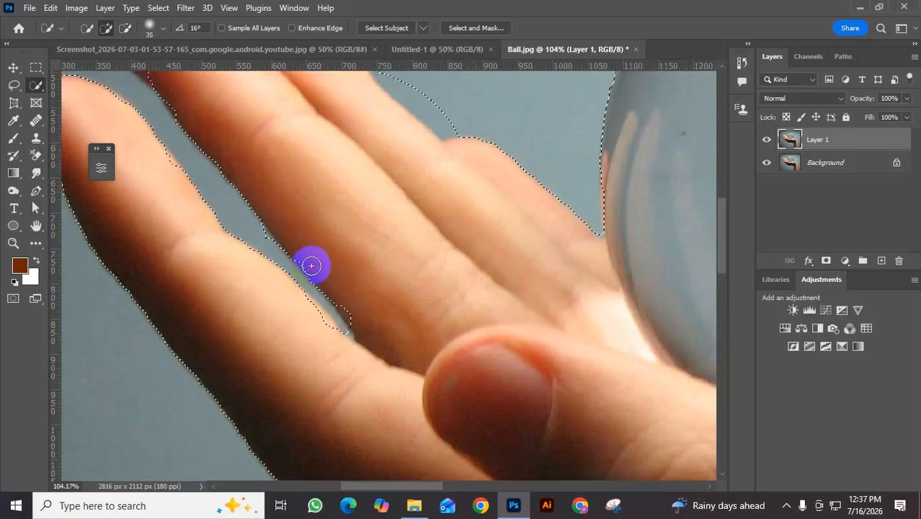
{"action": "mouse_move", "coordinate": [306, 261]}
{"action": "left_mouse_down"}
{"action": "mouse_move", "coordinate": [349, 305]}
{"action": "mouse_move", "coordinate": [362, 335]}
{"action": "left_mouse_up"}
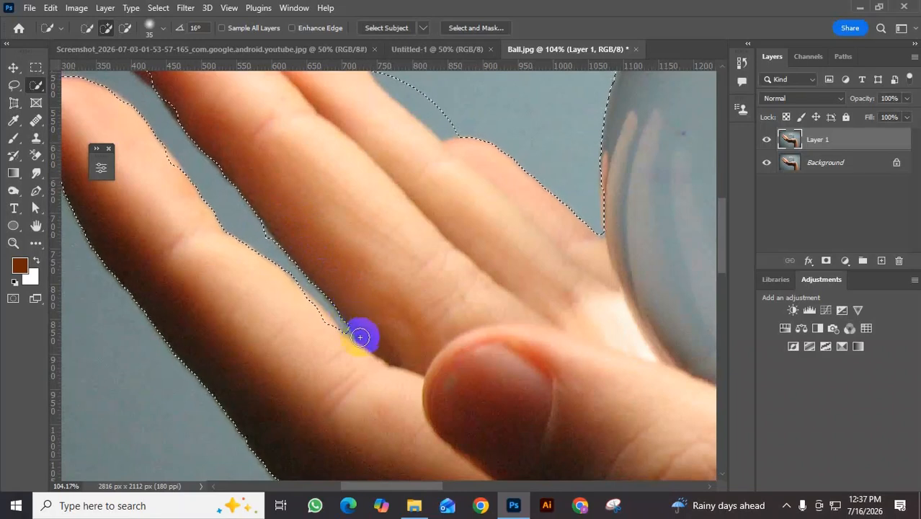
{"action": "left_click", "coordinate": [320, 321]}
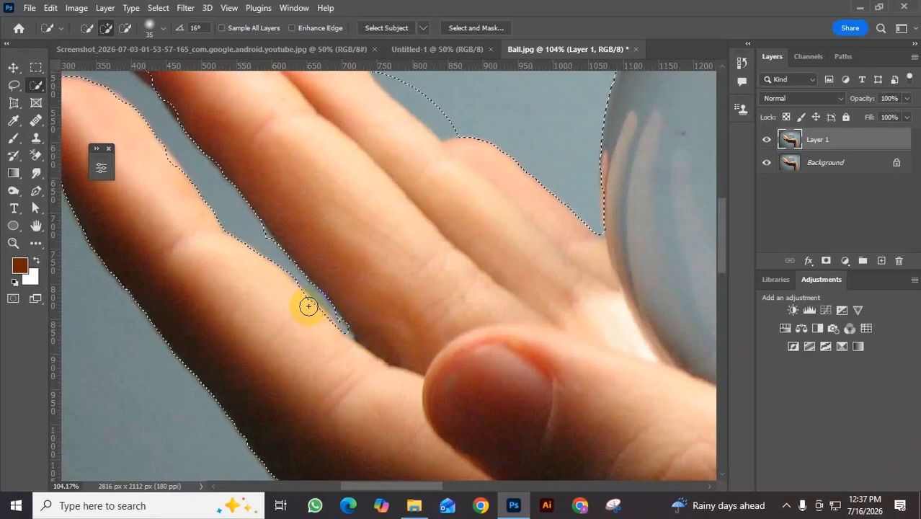
{"action": "left_click_drag", "start_coordinate": [317, 322], "coordinate": [326, 328]}
Step: Subtract the innermost tip of the gap between the two outermost fingers with a 15 px brush, restoring the adjoining finger edges
{"action": "key", "text": "bracketleft"}
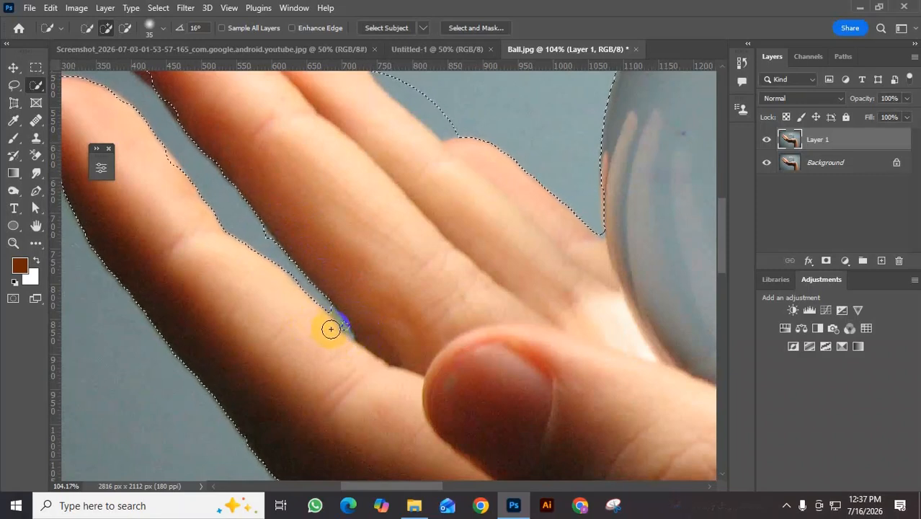
{"action": "key", "text": "bracketleft"}
{"action": "scroll", "coordinate": [331, 328], "scroll_direction": "up", "scroll_amount": 2}
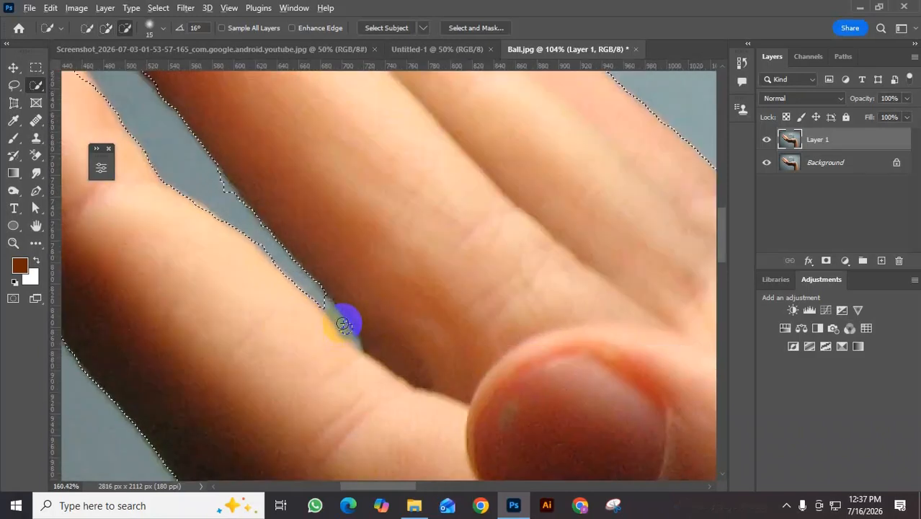
{"action": "mouse_move", "coordinate": [323, 301]}
{"action": "left_mouse_down", "text": "alt"}
{"action": "mouse_move", "coordinate": [341, 334]}
{"action": "mouse_move", "coordinate": [391, 378]}
{"action": "mouse_move", "coordinate": [350, 354]}
{"action": "left_mouse_up", "text": "alt"}
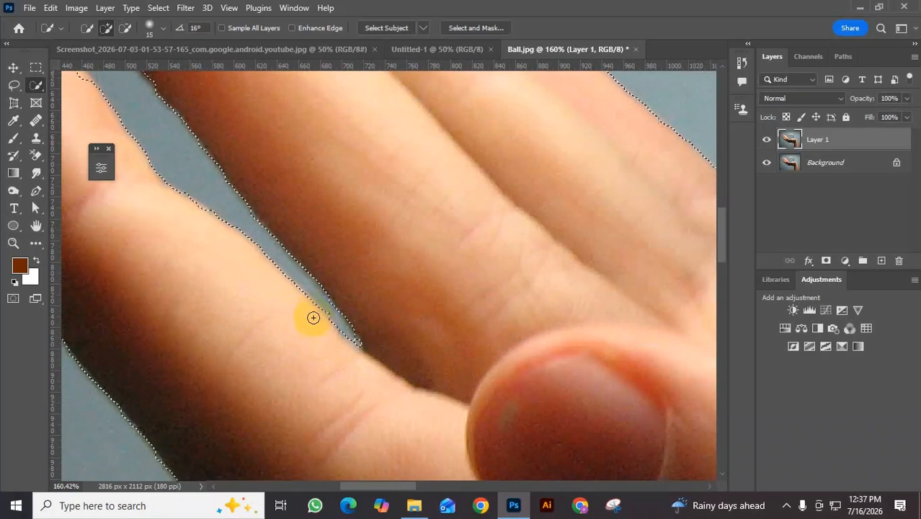
{"action": "left_click_drag", "start_coordinate": [330, 313], "coordinate": [338, 339]}
{"action": "left_click_drag", "start_coordinate": [379, 318], "coordinate": [359, 322]}
Step: Refine the selection along the facing edges of the two outermost fingers toward their fingertips
{"action": "left_click_drag", "start_coordinate": [262, 289], "coordinate": [393, 432]}
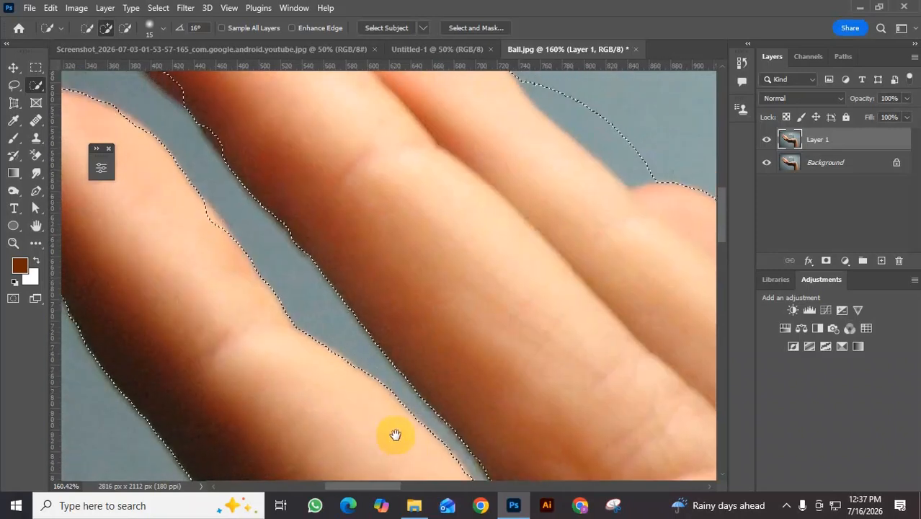
{"action": "left_click_drag", "start_coordinate": [212, 220], "coordinate": [218, 224]}
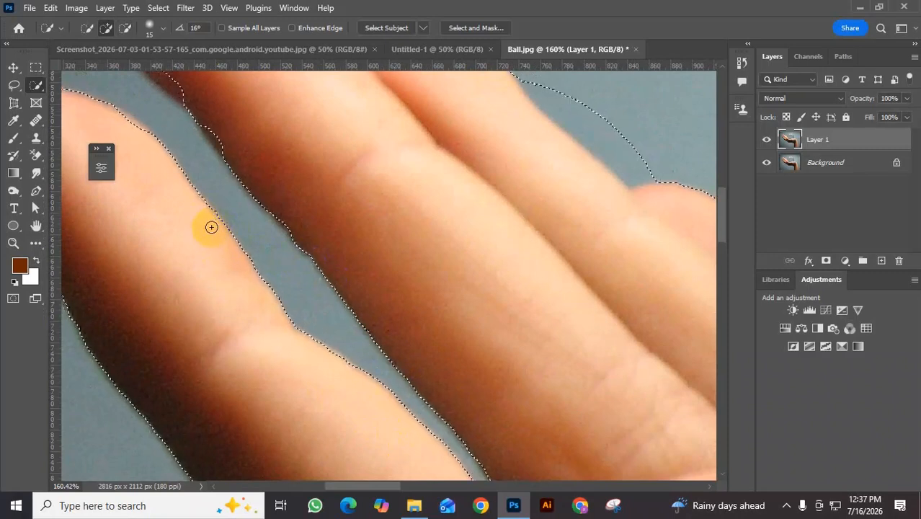
{"action": "left_click_drag", "start_coordinate": [284, 195], "coordinate": [329, 268]}
{"action": "mouse_move", "coordinate": [173, 202]}
{"action": "left_mouse_down"}
{"action": "mouse_move", "coordinate": [169, 195]}
{"action": "mouse_move", "coordinate": [179, 212]}
{"action": "mouse_move", "coordinate": [171, 204]}
{"action": "left_mouse_up"}
{"action": "left_click", "coordinate": [166, 192]}
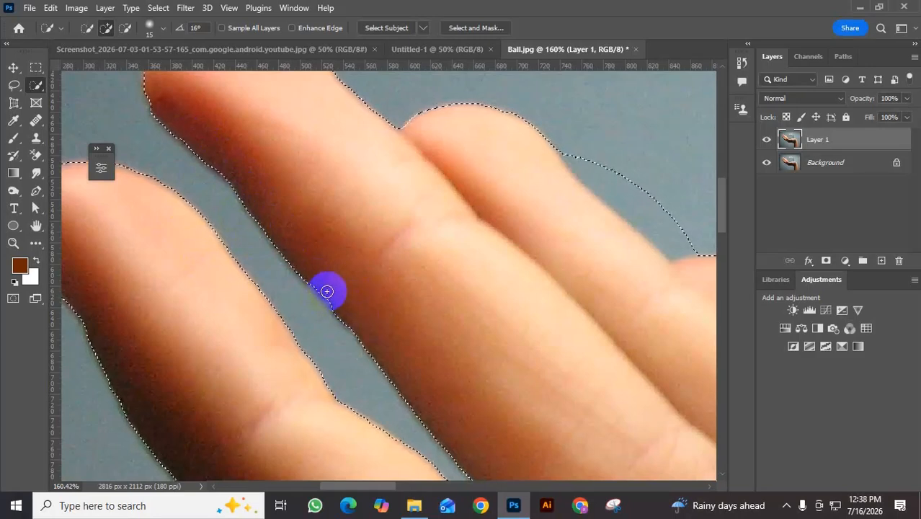
Step: Subtract the excess background above the upper fingers and fit the selection tightly to their edges
{"action": "left_click_drag", "start_coordinate": [424, 245], "coordinate": [144, 229]}
{"action": "key", "text": "alt"}
{"action": "left_click", "coordinate": [331, 156], "text": "alt"}
{"action": "mouse_move", "coordinate": [294, 138]}
{"action": "left_mouse_down"}
{"action": "mouse_move", "coordinate": [353, 184]}
{"action": "mouse_move", "coordinate": [311, 165]}
{"action": "mouse_move", "coordinate": [366, 203]}
{"action": "left_mouse_up"}
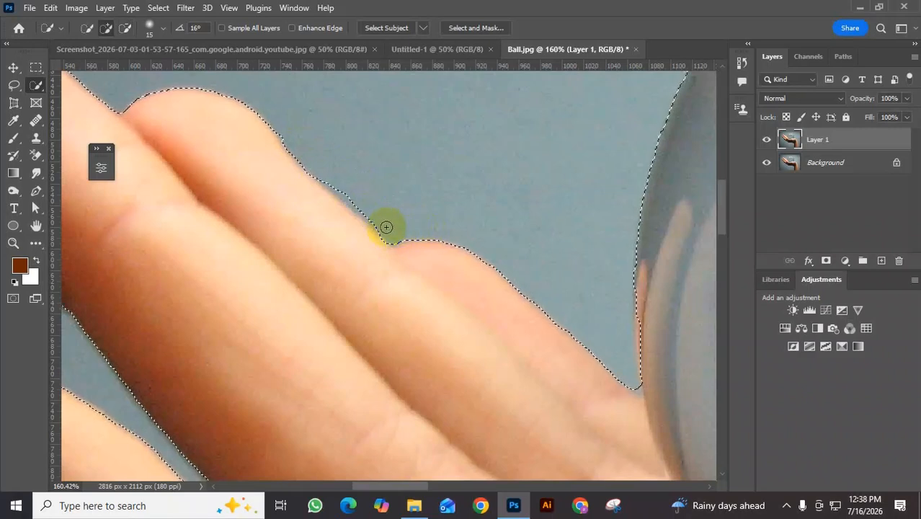
{"action": "left_click", "coordinate": [327, 177], "text": "alt"}
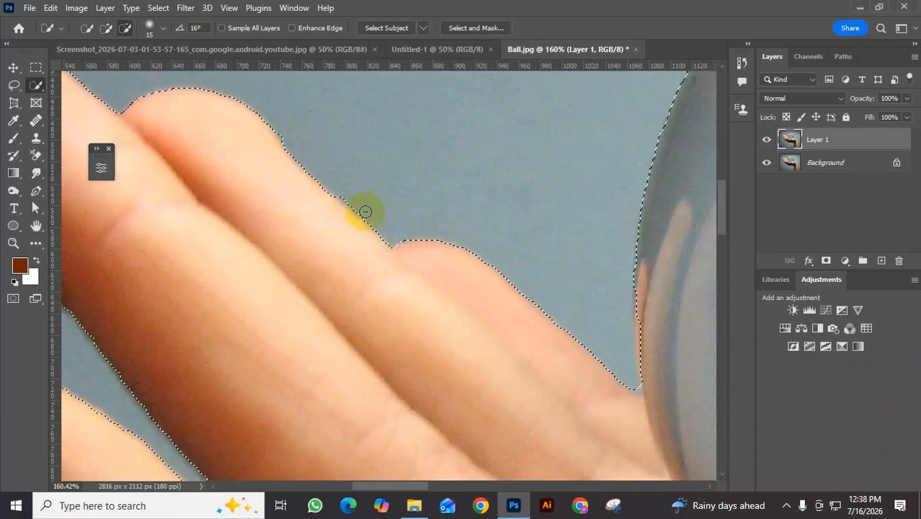
{"action": "left_click", "coordinate": [395, 230], "text": "alt"}
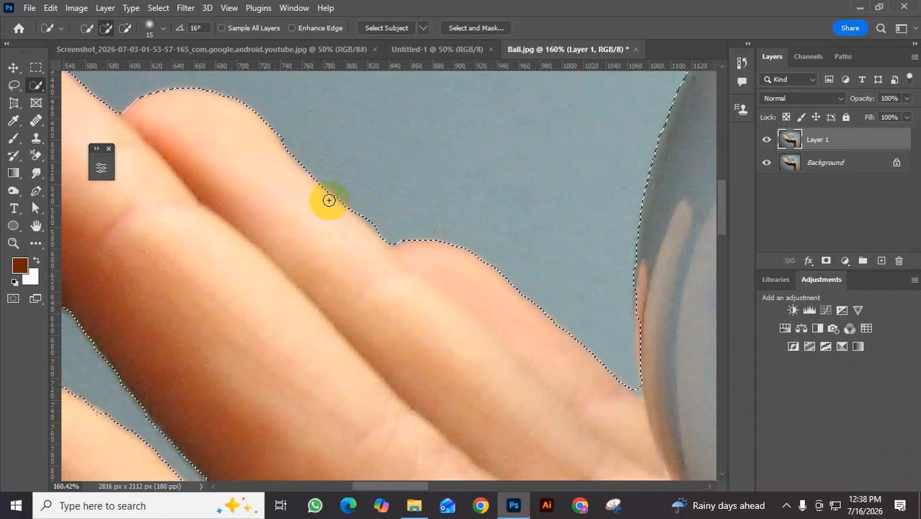
{"action": "left_click_drag", "start_coordinate": [315, 188], "coordinate": [292, 162]}
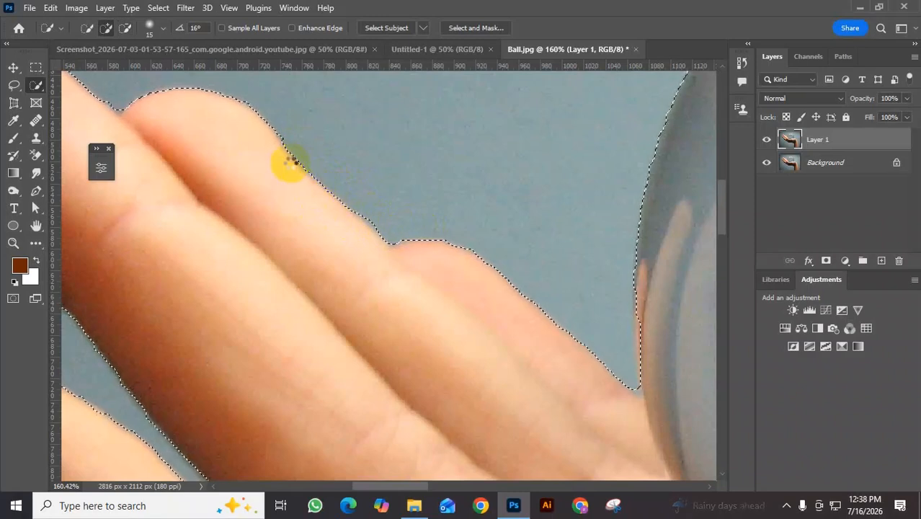
{"action": "left_click", "coordinate": [313, 150], "text": "alt"}
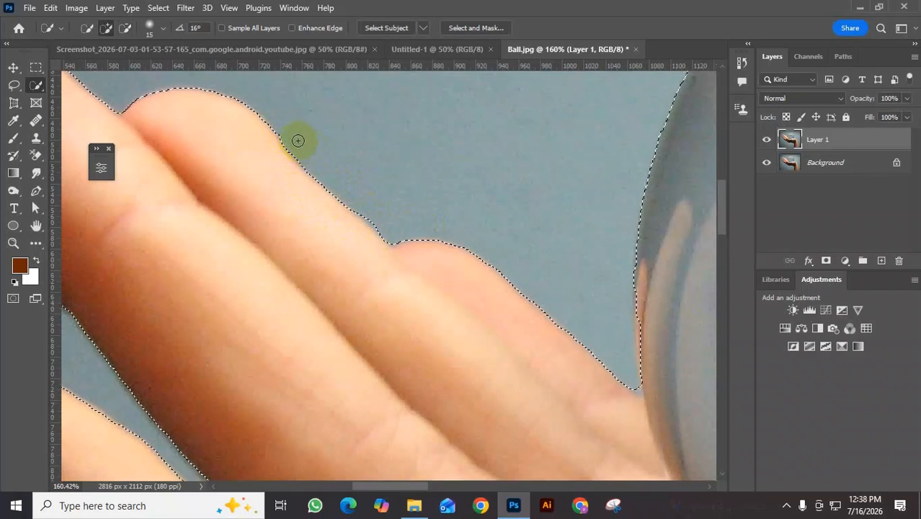
Step: Add the missing upper-left rim of the glass ball to the selection
{"action": "mouse_move", "coordinate": [282, 136]}
{"action": "left_mouse_down"}
{"action": "mouse_move", "coordinate": [336, 171]}
{"action": "mouse_move", "coordinate": [376, 246]}
{"action": "mouse_move", "coordinate": [367, 238]}
{"action": "mouse_move", "coordinate": [449, 297]}
{"action": "mouse_move", "coordinate": [553, 344]}
{"action": "mouse_move", "coordinate": [575, 374]}
{"action": "mouse_move", "coordinate": [599, 357]}
{"action": "mouse_move", "coordinate": [550, 323]}
{"action": "mouse_move", "coordinate": [389, 264]}
{"action": "mouse_move", "coordinate": [352, 342]}
{"action": "left_mouse_up"}
{"action": "scroll", "coordinate": [577, 371], "scroll_direction": "down", "scroll_amount": 5}
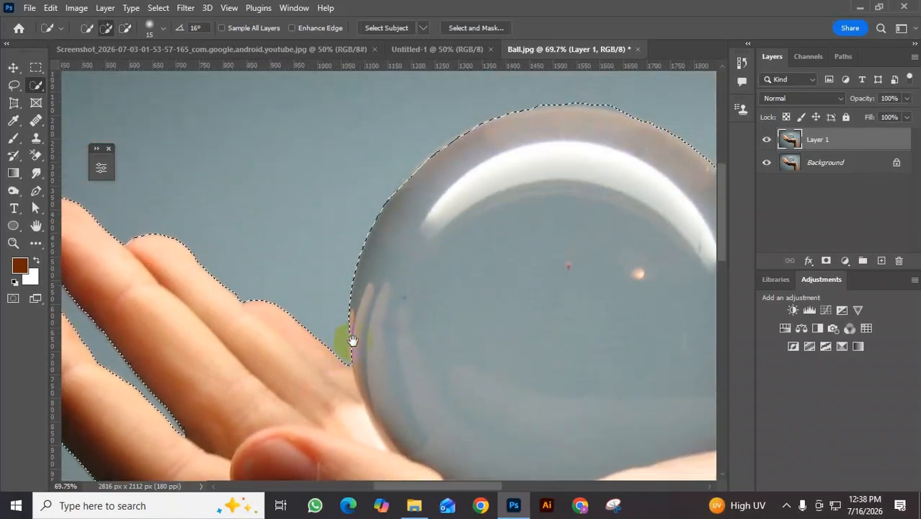
{"action": "left_click_drag", "start_coordinate": [486, 217], "coordinate": [470, 287]}
{"action": "scroll", "coordinate": [434, 246], "scroll_direction": "up", "scroll_amount": 4}
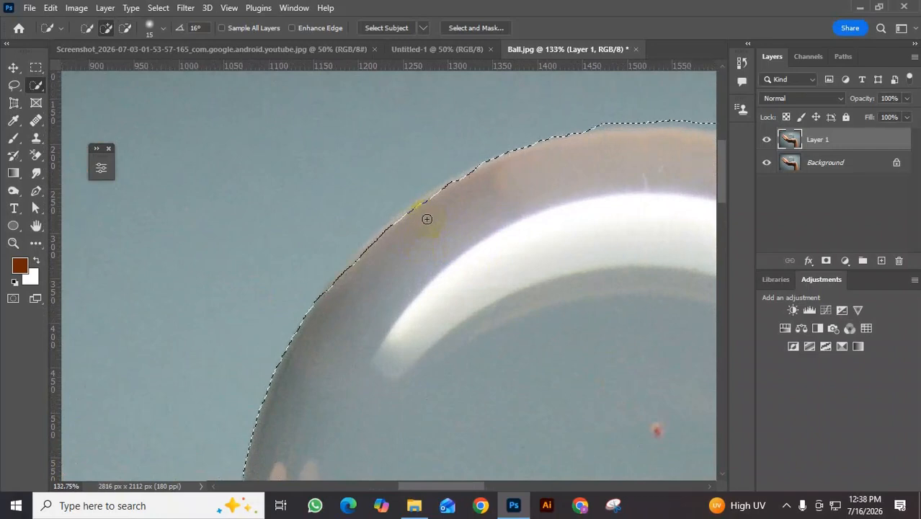
{"action": "mouse_move", "coordinate": [468, 175]}
{"action": "left_mouse_down"}
{"action": "mouse_move", "coordinate": [405, 216]}
{"action": "mouse_move", "coordinate": [434, 203]}
{"action": "mouse_move", "coordinate": [367, 258]}
{"action": "mouse_move", "coordinate": [352, 284]}
{"action": "mouse_move", "coordinate": [391, 275]}
{"action": "mouse_move", "coordinate": [379, 244]}
{"action": "mouse_move", "coordinate": [357, 271]}
{"action": "mouse_move", "coordinate": [378, 239]}
{"action": "mouse_move", "coordinate": [359, 260]}
{"action": "left_mouse_up"}
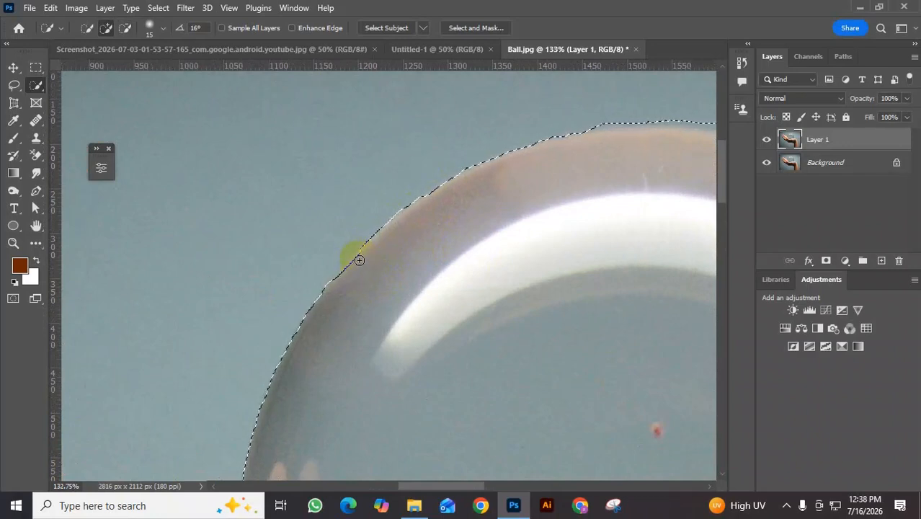
Step: Trim the background strip above the glass ball from the selection and add the ball's missing upper-right rim
{"action": "key", "text": "space"}
{"action": "left_click_drag", "start_coordinate": [551, 256], "coordinate": [171, 296]}
{"action": "mouse_move", "coordinate": [305, 177]}
{"action": "left_mouse_down"}
{"action": "mouse_move", "coordinate": [215, 160]}
{"action": "mouse_move", "coordinate": [364, 154]}
{"action": "mouse_move", "coordinate": [412, 168]}
{"action": "mouse_move", "coordinate": [375, 168]}
{"action": "mouse_move", "coordinate": [403, 181]}
{"action": "mouse_move", "coordinate": [392, 175]}
{"action": "mouse_move", "coordinate": [381, 187]}
{"action": "mouse_move", "coordinate": [388, 194]}
{"action": "mouse_move", "coordinate": [412, 178]}
{"action": "mouse_move", "coordinate": [404, 175]}
{"action": "mouse_move", "coordinate": [391, 177]}
{"action": "mouse_move", "coordinate": [439, 189]}
{"action": "left_mouse_up"}
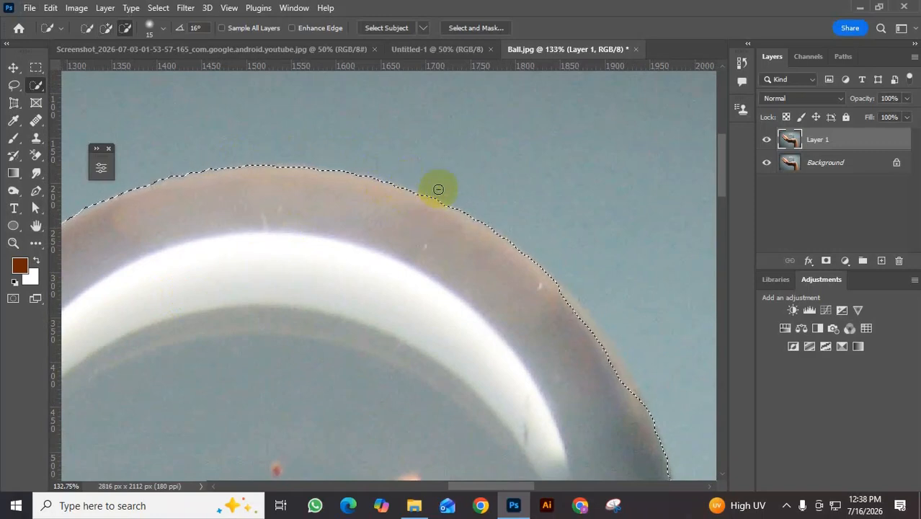
{"action": "mouse_move", "coordinate": [529, 286]}
{"action": "left_mouse_down"}
{"action": "mouse_move", "coordinate": [401, 185]}
{"action": "mouse_move", "coordinate": [436, 195]}
{"action": "mouse_move", "coordinate": [446, 211]}
{"action": "left_mouse_up"}
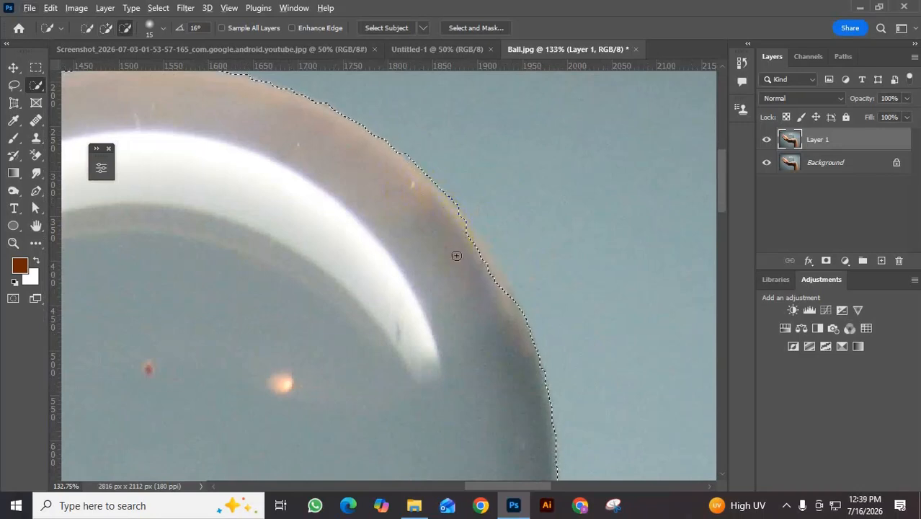
{"action": "mouse_move", "coordinate": [467, 243]}
{"action": "left_mouse_down"}
{"action": "mouse_move", "coordinate": [463, 231]}
{"action": "mouse_move", "coordinate": [486, 283]}
{"action": "mouse_move", "coordinate": [495, 279]}
{"action": "left_mouse_up"}
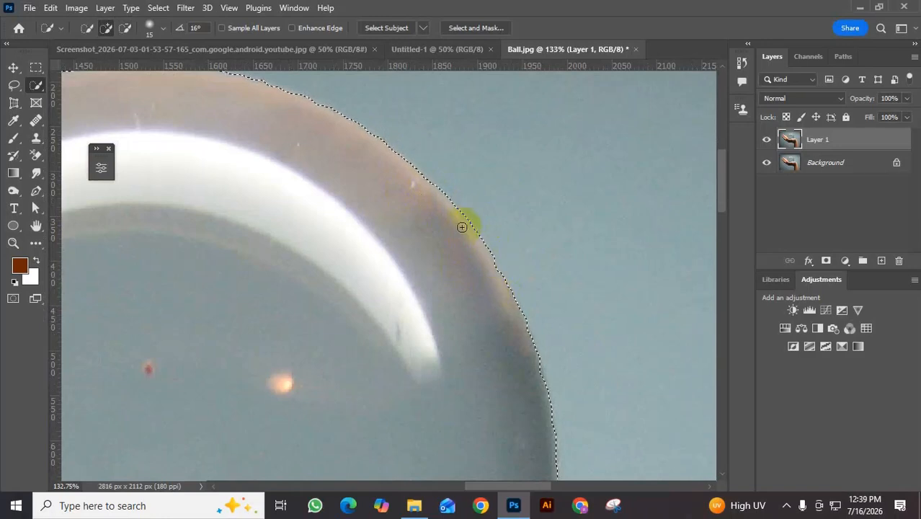
Step: Inspect the selection outline around the ball's right side, wrist, fingers and underside of the hand for errors
{"action": "scroll", "coordinate": [496, 267], "scroll_direction": "down", "scroll_amount": 2}
{"action": "left_click_drag", "start_coordinate": [446, 310], "coordinate": [451, 226]}
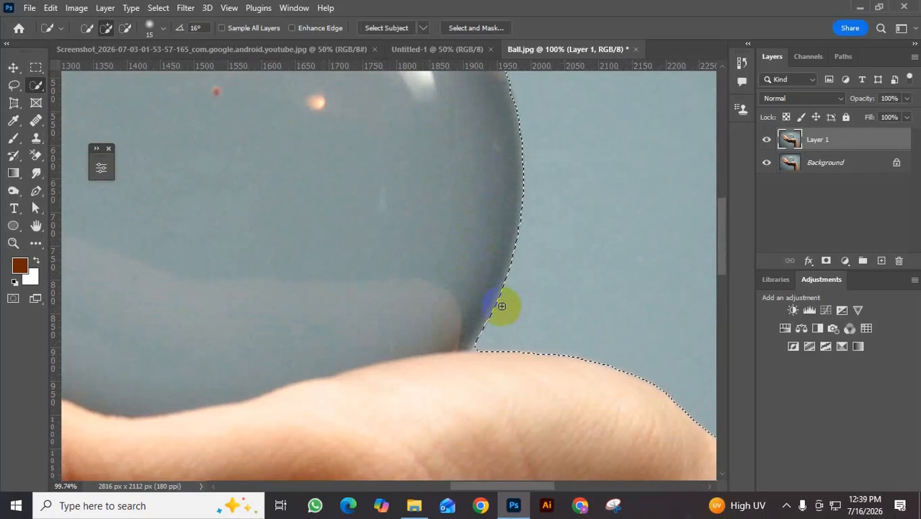
{"action": "scroll", "coordinate": [427, 325], "scroll_direction": "down", "scroll_amount": 2}
{"action": "left_click_drag", "start_coordinate": [427, 326], "coordinate": [376, 199]}
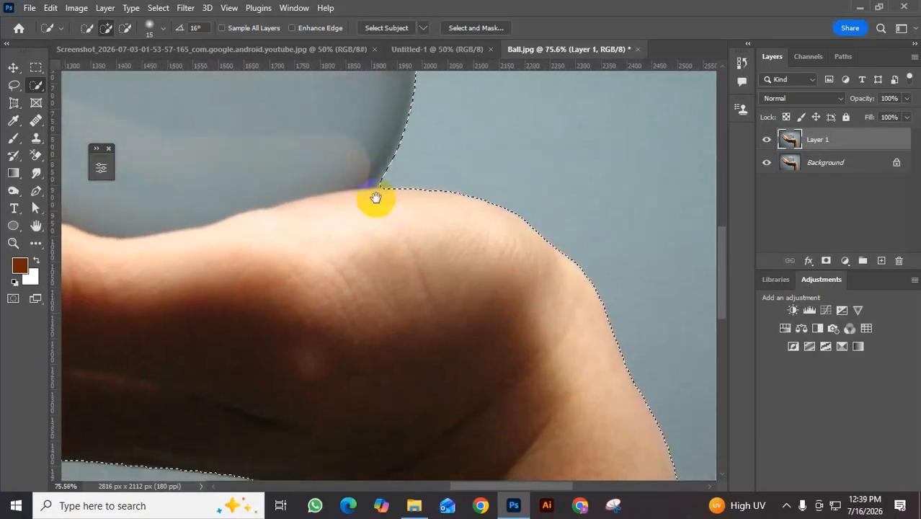
{"action": "left_click_drag", "start_coordinate": [376, 268], "coordinate": [572, 329]}
{"action": "left_click_drag", "start_coordinate": [386, 241], "coordinate": [456, 199]}
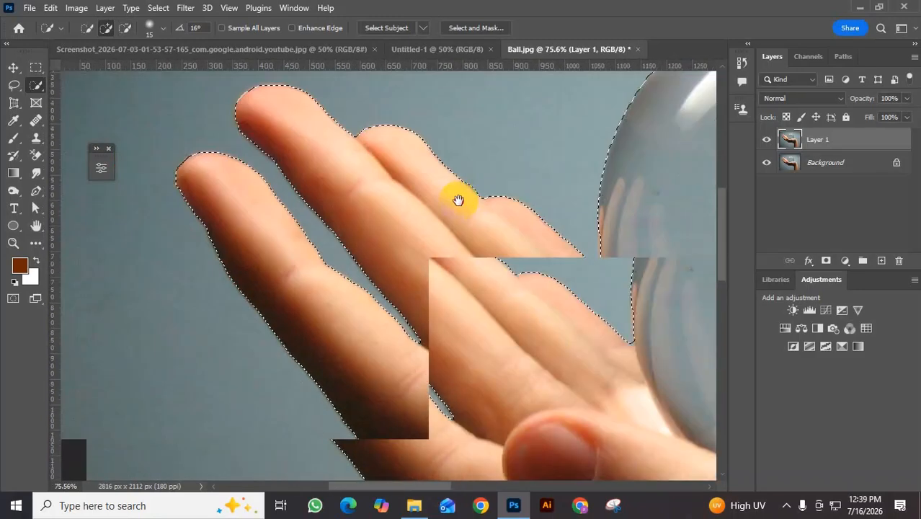
{"action": "left_click_drag", "start_coordinate": [524, 350], "coordinate": [334, 231]}
{"action": "left_click_drag", "start_coordinate": [469, 333], "coordinate": [338, 198]}
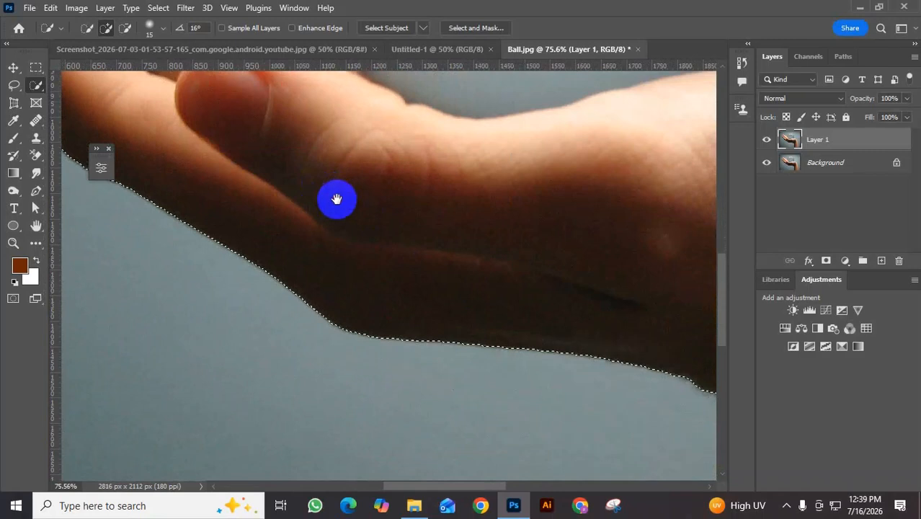
{"action": "scroll", "coordinate": [567, 327], "scroll_direction": "down", "scroll_amount": 3}
{"action": "left_click_drag", "start_coordinate": [632, 332], "coordinate": [380, 284]}
{"action": "left_click_drag", "start_coordinate": [494, 268], "coordinate": [501, 344]}
{"action": "left_click_drag", "start_coordinate": [440, 186], "coordinate": [534, 364]}
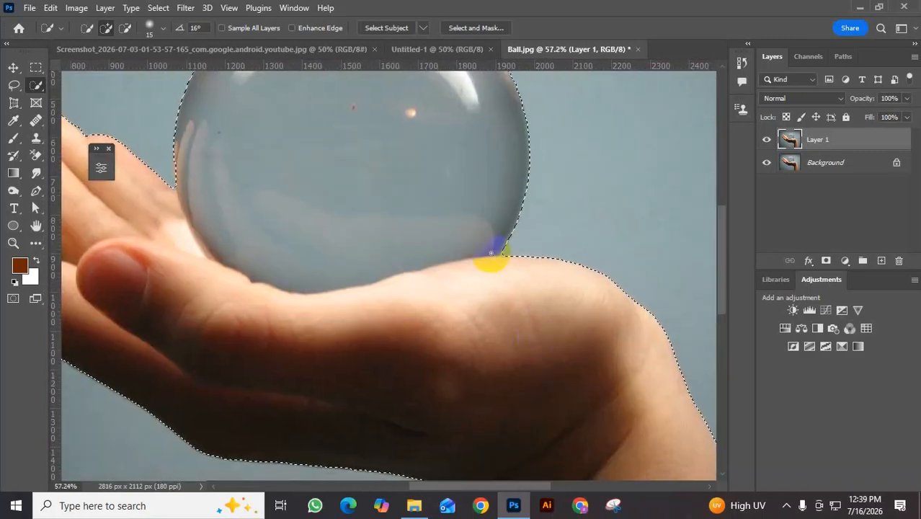
{"action": "scroll", "coordinate": [494, 253], "scroll_direction": "down", "scroll_amount": 1}
{"action": "scroll", "coordinate": [490, 248], "scroll_direction": "down", "scroll_amount": 1}
{"action": "left_click_drag", "start_coordinate": [490, 232], "coordinate": [520, 313]}
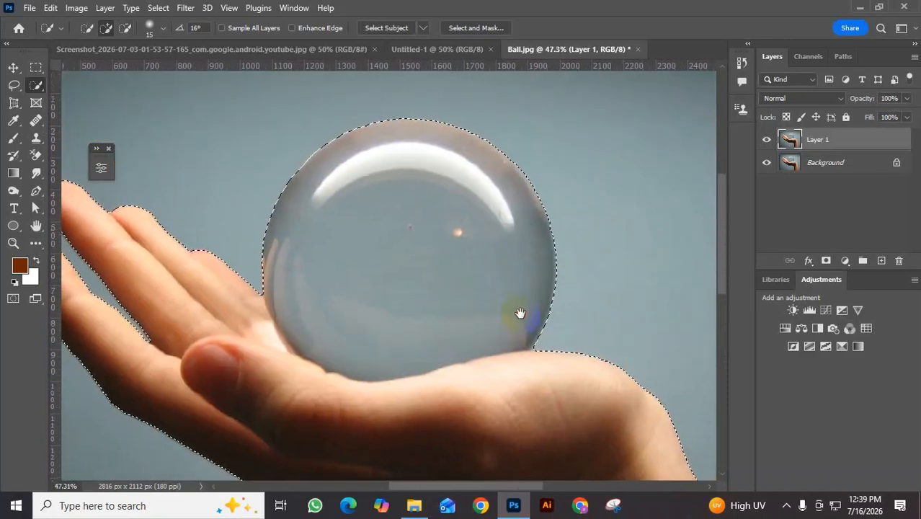
{"action": "scroll", "coordinate": [512, 271], "scroll_direction": "down", "scroll_amount": 2}
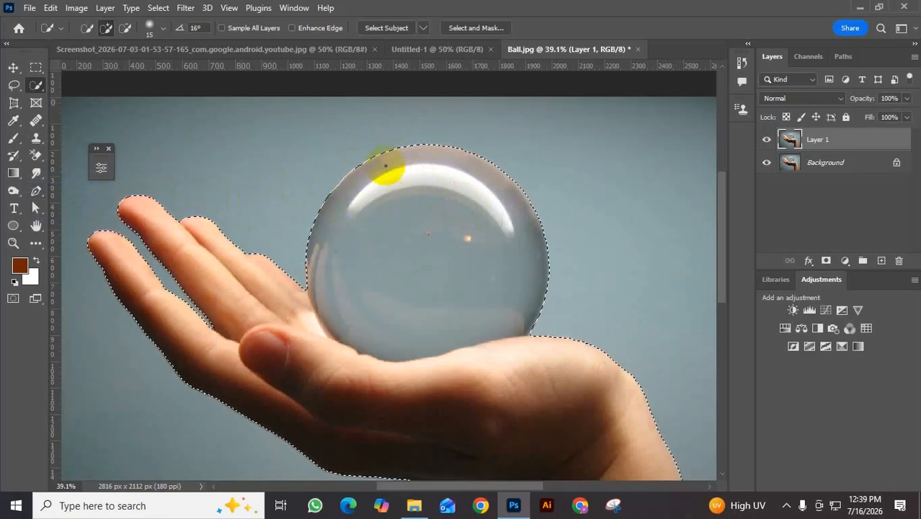
Step: Convert the hand and ball selection into a work path with a tolerance of 2.0 pixels
{"action": "left_click", "coordinate": [36, 68]}
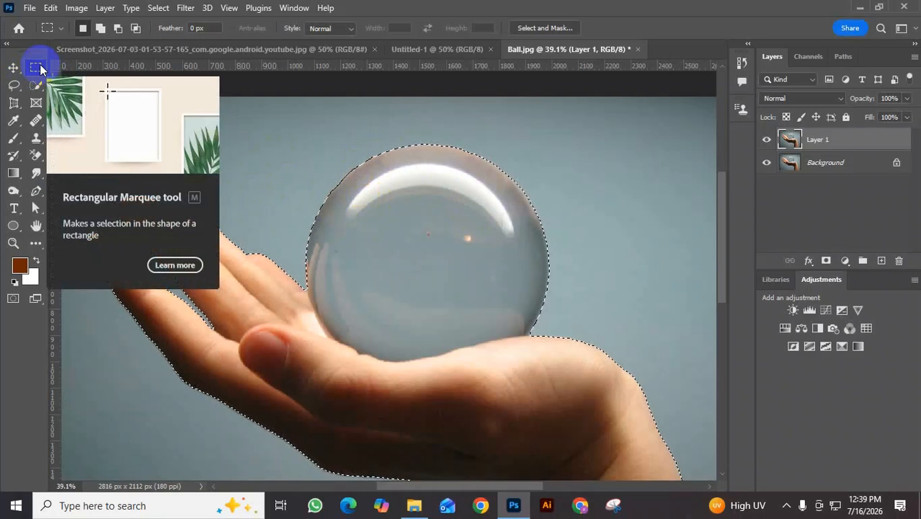
{"action": "right_click", "coordinate": [369, 164]}
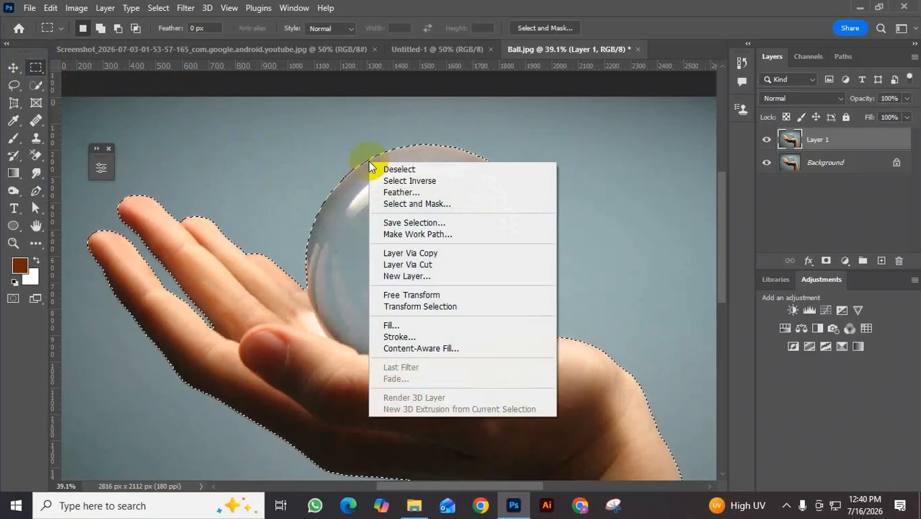
{"action": "left_click", "coordinate": [417, 234]}
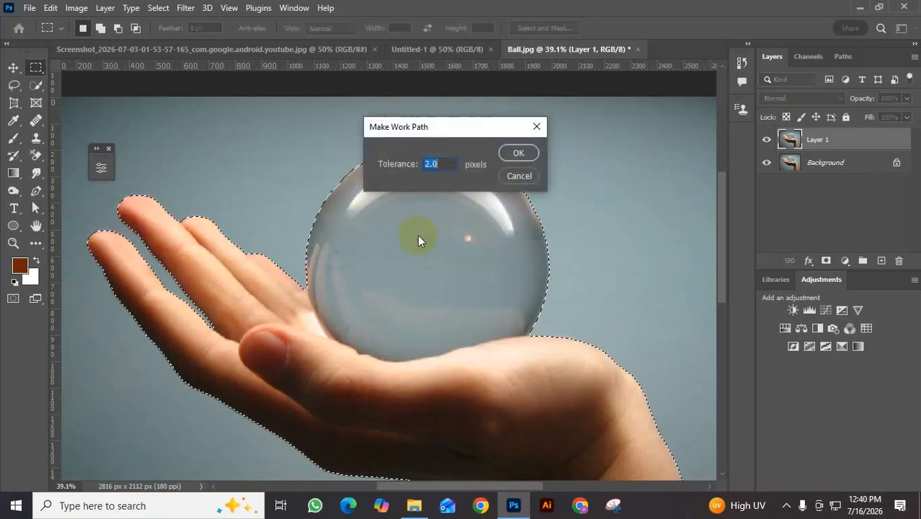
{"action": "left_click", "coordinate": [514, 156]}
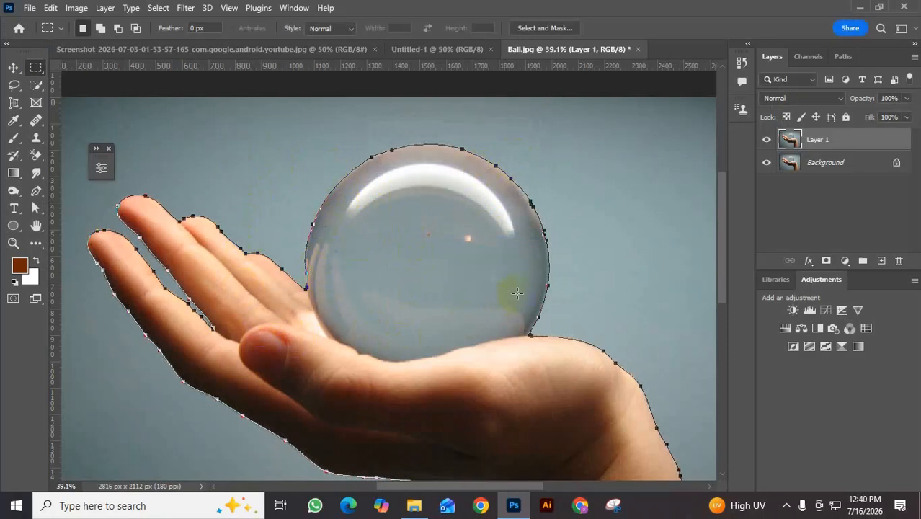
Step: Save the work path permanently and name it "hand"
{"action": "left_click", "coordinate": [842, 56]}
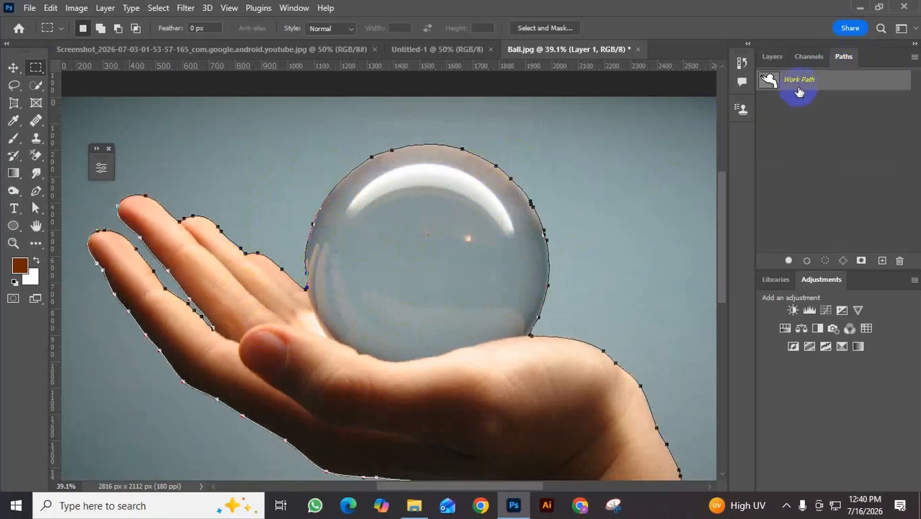
{"action": "double_click", "coordinate": [796, 82]}
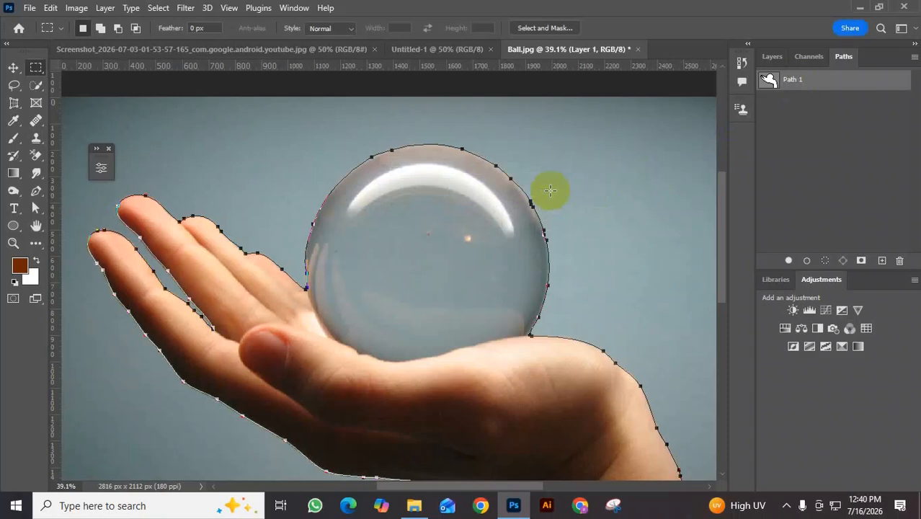
{"action": "double_click", "coordinate": [792, 78]}
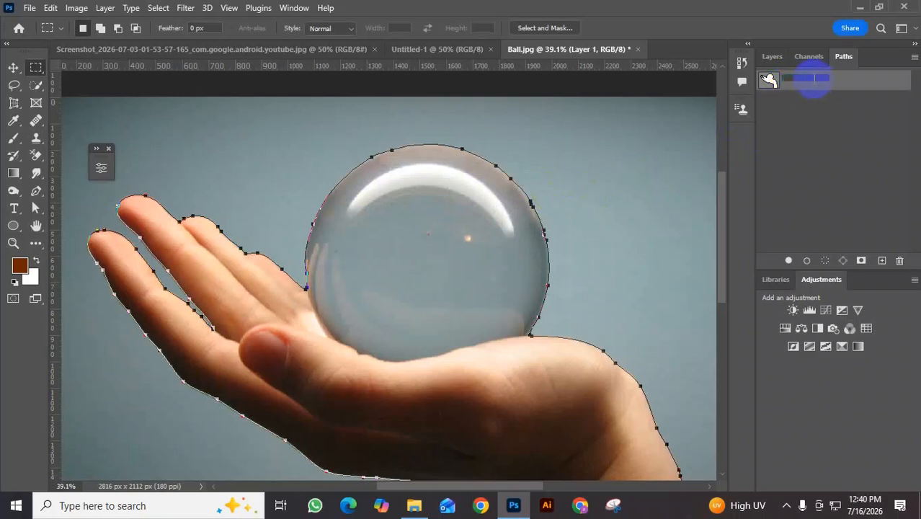
{"action": "type", "text": "hand"}
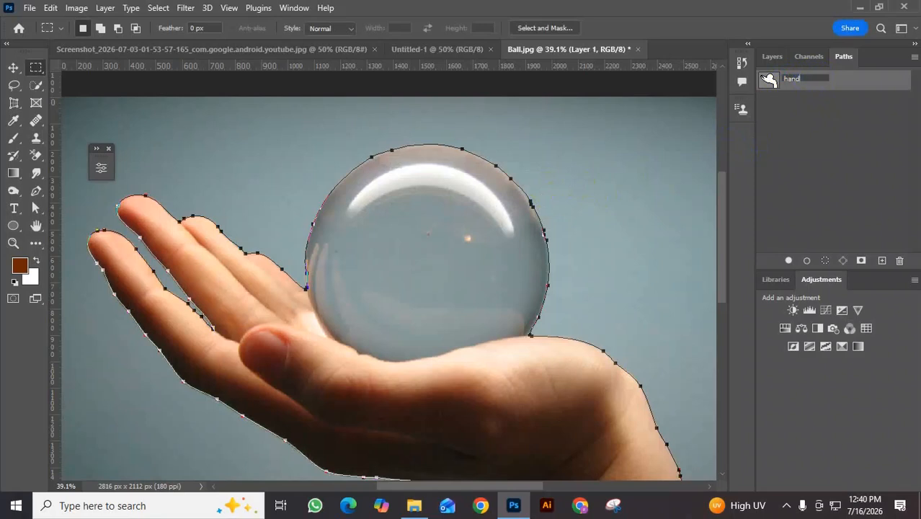
{"action": "key", "text": "Return"}
Step: Load the hand path as a selection and copy the selected hand and ball from Layer 1 to a new layer
{"action": "left_click", "coordinate": [773, 56]}
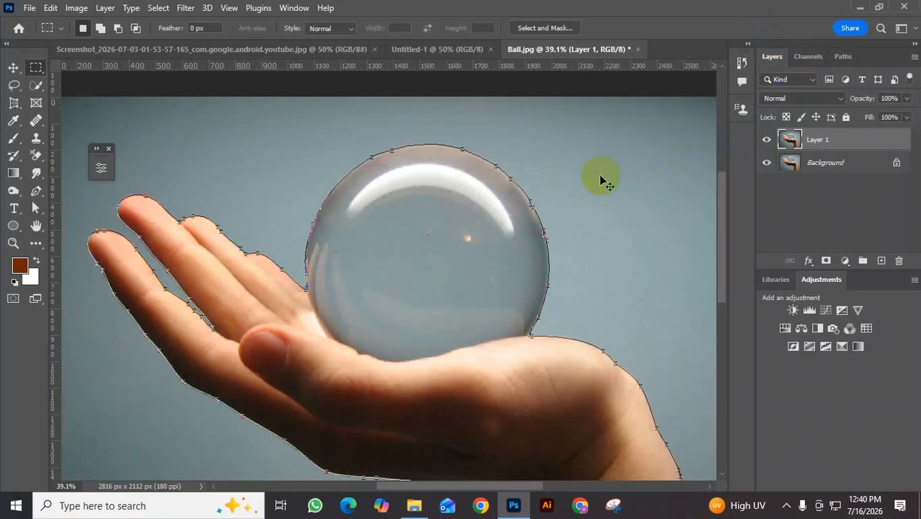
{"action": "key", "text": "ctrl+Return"}
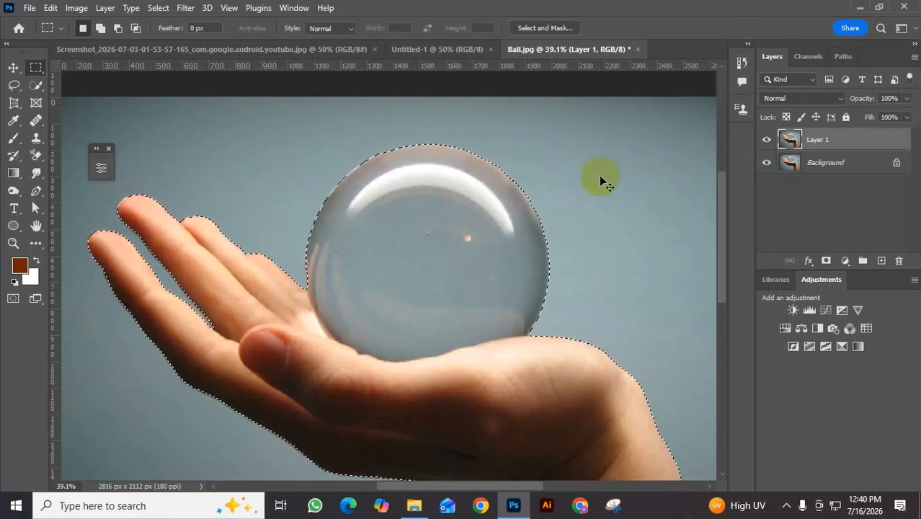
{"action": "key", "text": "ctrl+j"}
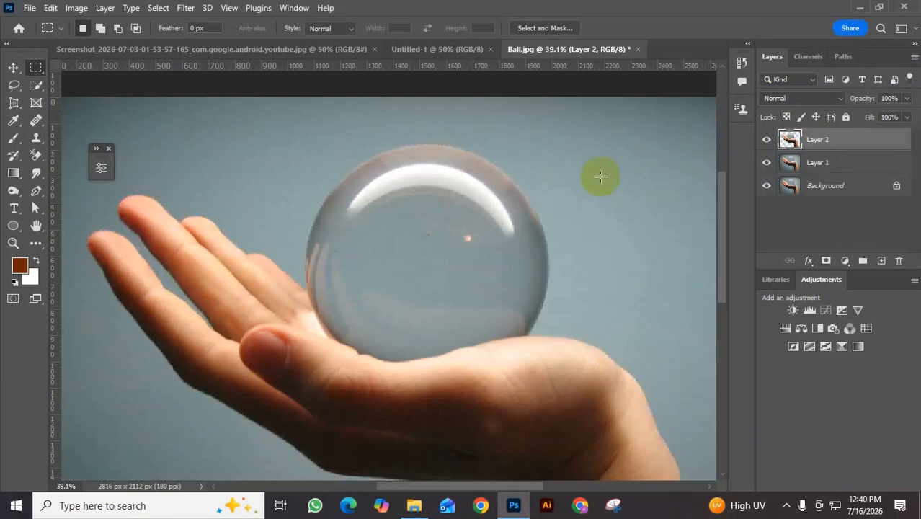
Step: Hide Layer 1 and the Background layer and check the hand and ball cutout against transparency
{"action": "left_click", "coordinate": [767, 163]}
{"action": "left_click", "coordinate": [767, 186]}
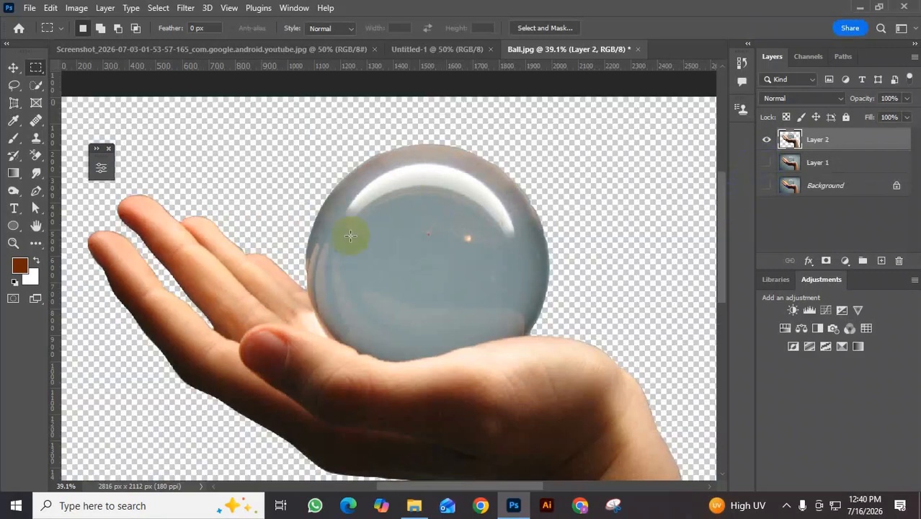
{"action": "scroll", "coordinate": [287, 263], "scroll_direction": "down", "scroll_amount": 4}
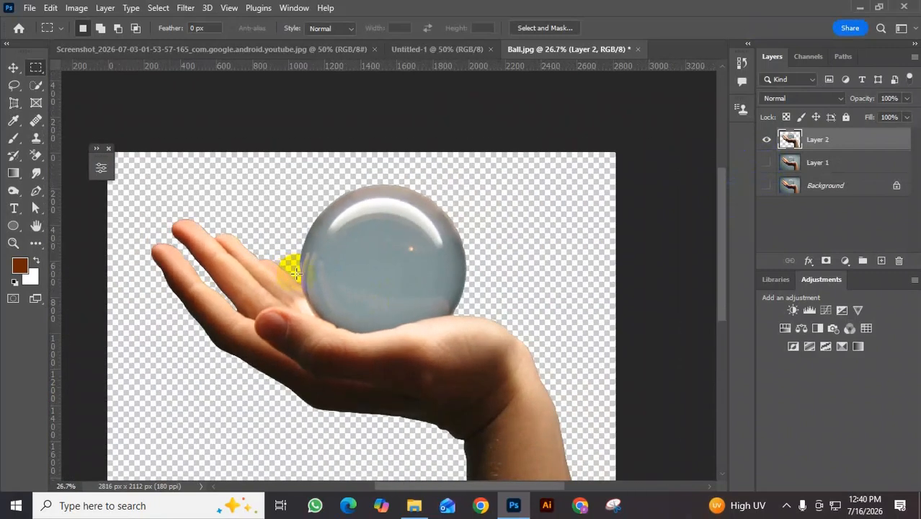
{"action": "scroll", "coordinate": [327, 296], "scroll_direction": "down", "scroll_amount": 2}
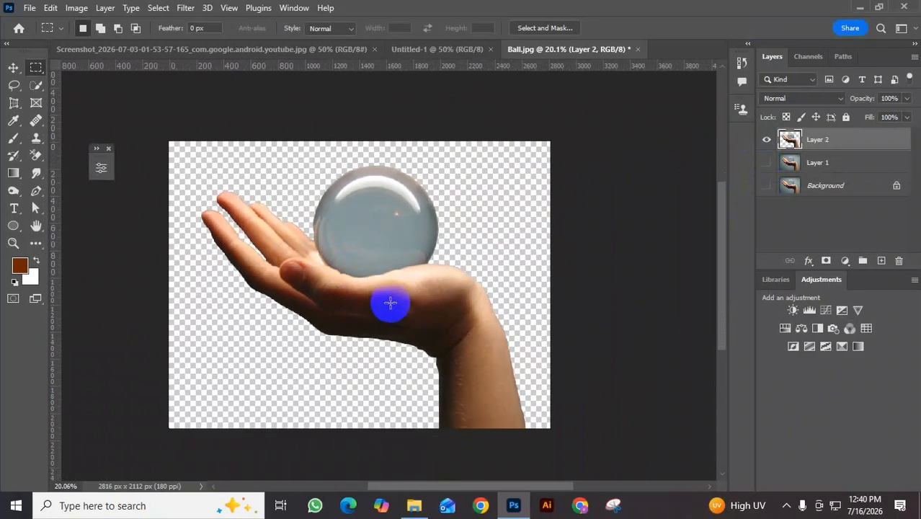
{"action": "scroll", "coordinate": [375, 251], "scroll_direction": "up", "scroll_amount": 4}
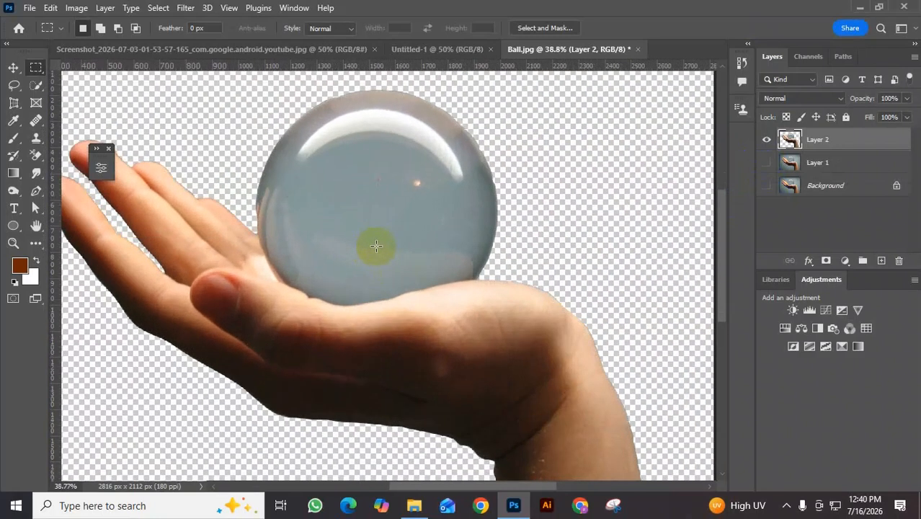
{"action": "scroll", "coordinate": [376, 247], "scroll_direction": "down", "scroll_amount": 4}
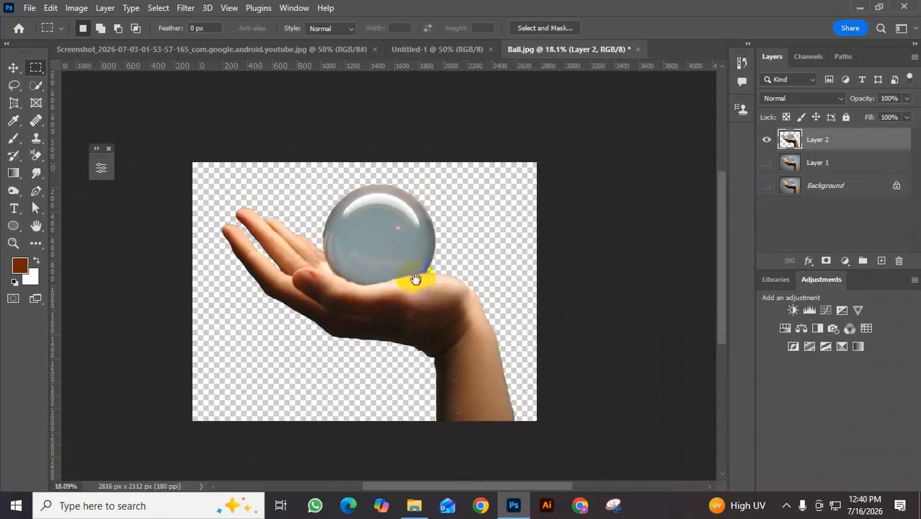
{"action": "left_click_drag", "start_coordinate": [416, 279], "coordinate": [424, 296]}
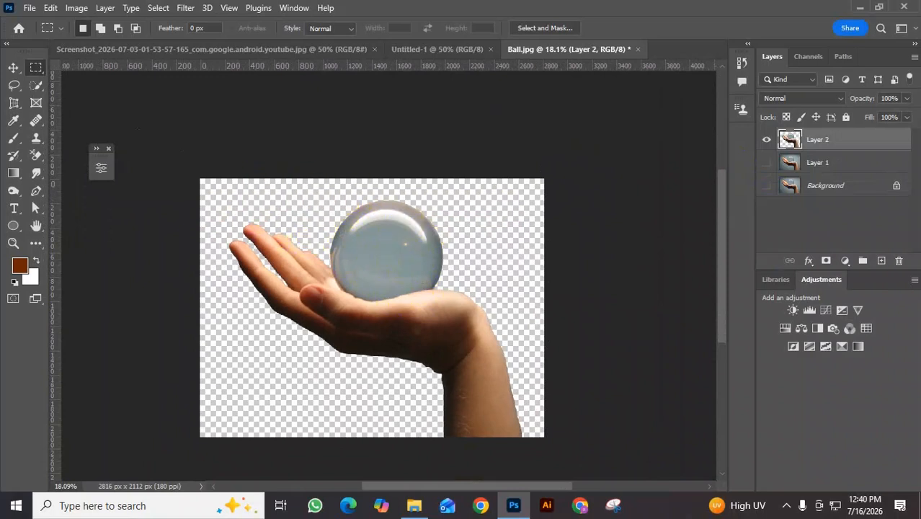
Step: Convert Layer 2 to a smart object
{"action": "right_click", "coordinate": [818, 142]}
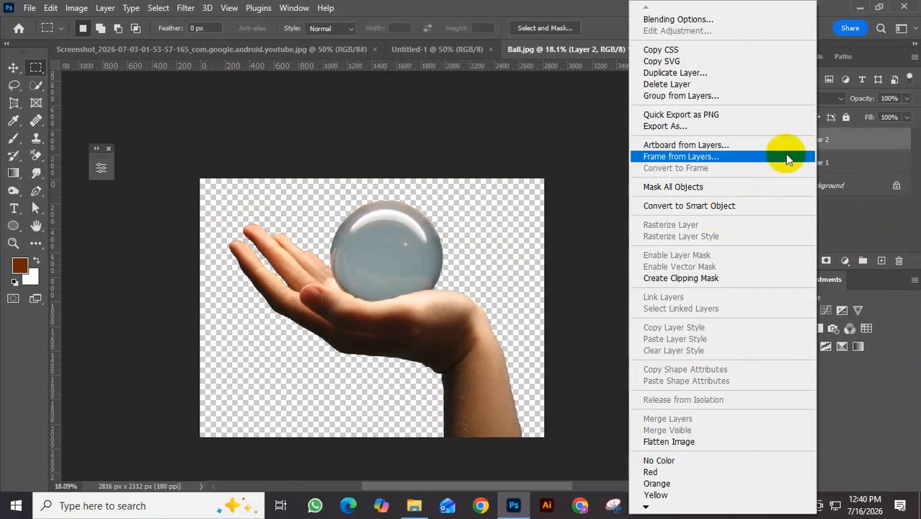
{"action": "left_click", "coordinate": [843, 144]}
{"action": "right_click", "coordinate": [843, 142]}
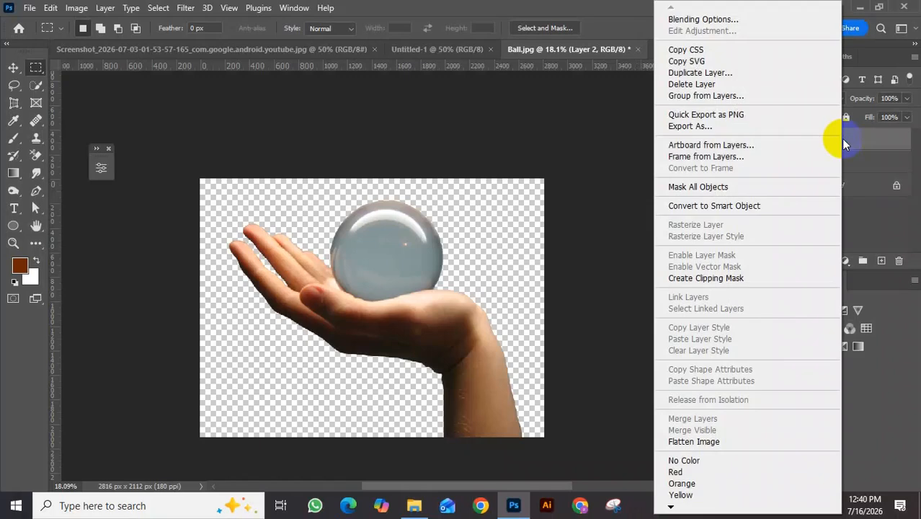
{"action": "left_click", "coordinate": [705, 209]}
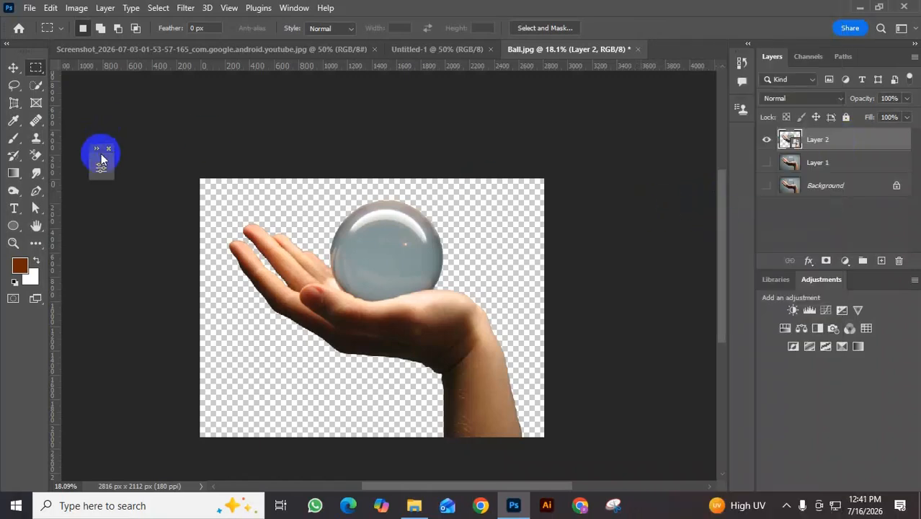
Step: Dock the floating properties panel with the collapsed panels and undo the smart object conversion of Layer 2
{"action": "left_click_drag", "start_coordinate": [103, 160], "coordinate": [743, 150]}
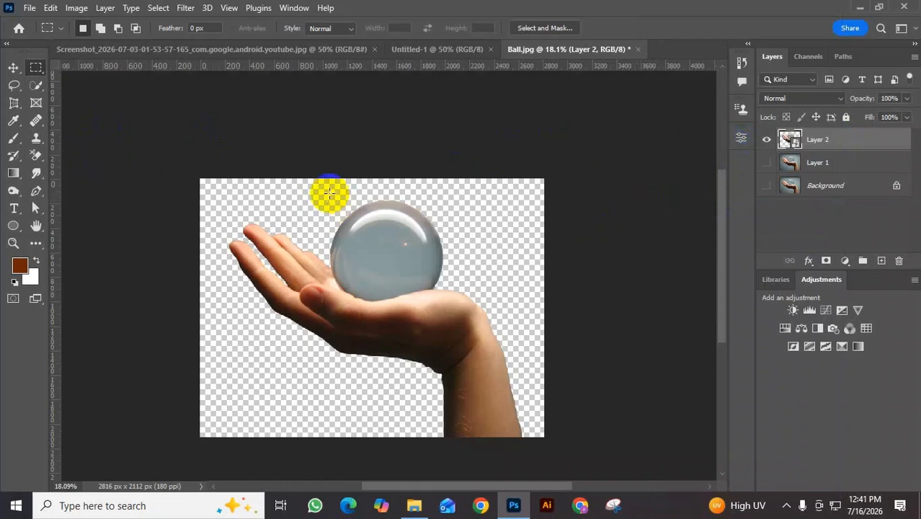
{"action": "left_click", "coordinate": [13, 67]}
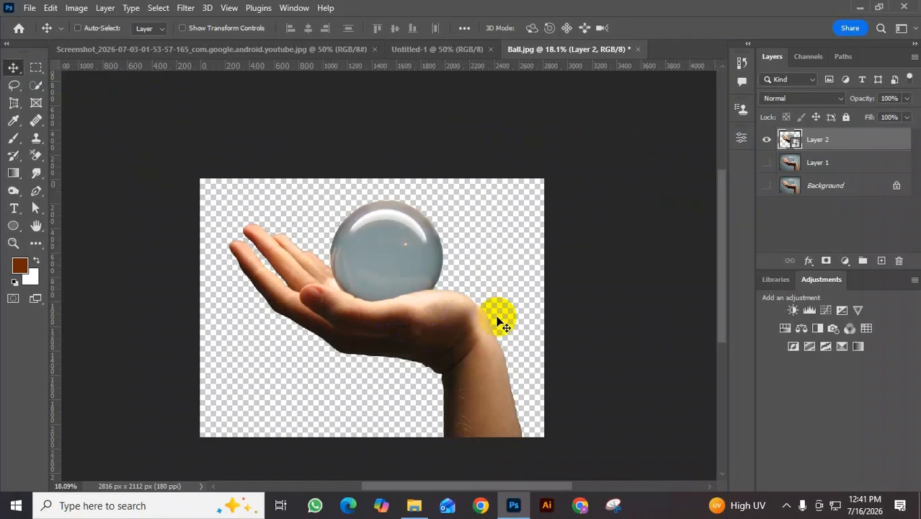
{"action": "key", "text": "ctrl"}
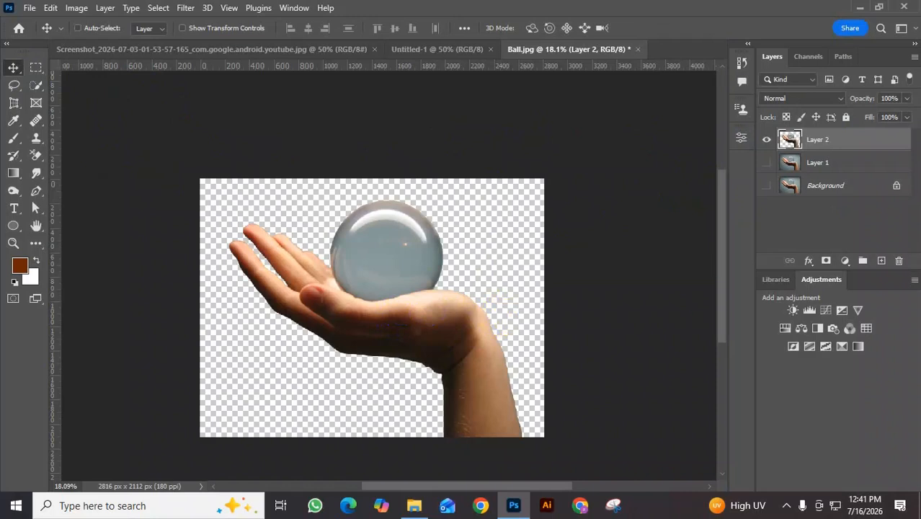
Step: Load Layer 2's outline as a selection, smooth it with a sample radius of 2 pixels, and deselect
{"action": "left_click", "coordinate": [791, 146], "text": "alt"}
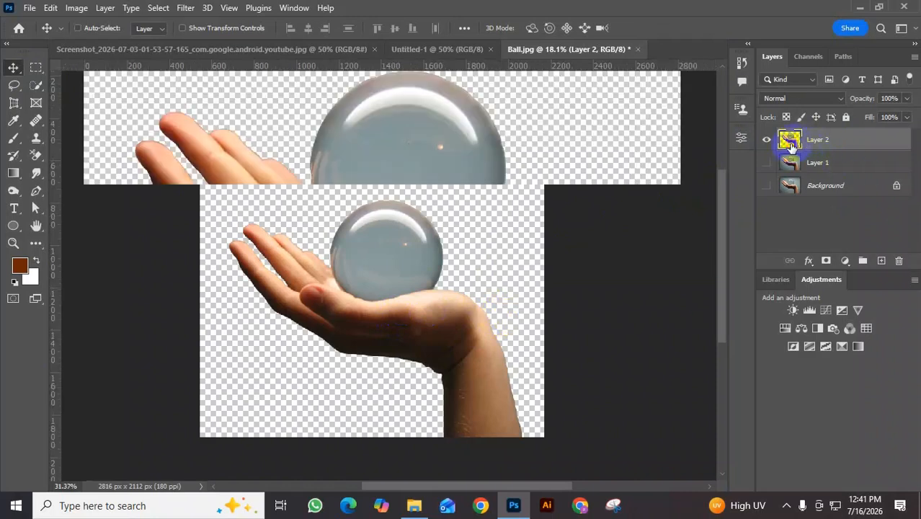
{"action": "left_click", "coordinate": [791, 144], "text": "ctrl"}
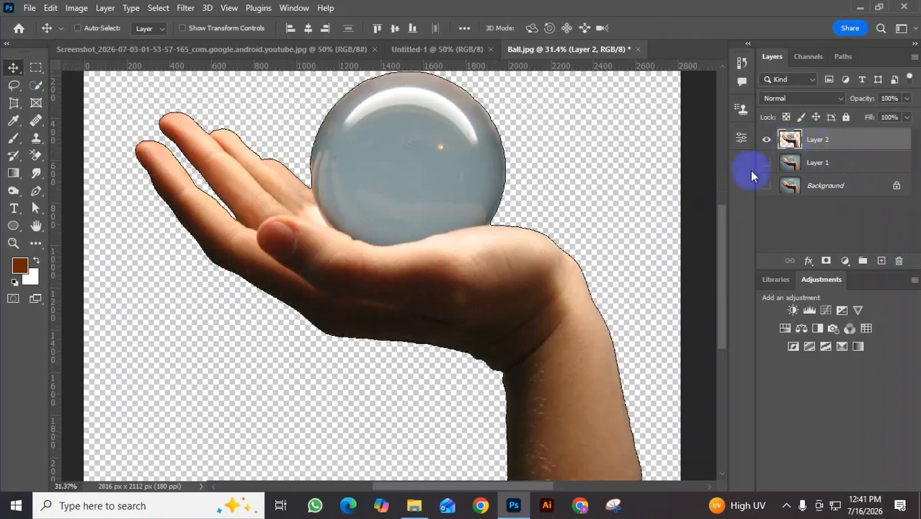
{"action": "left_click", "coordinate": [155, 8]}
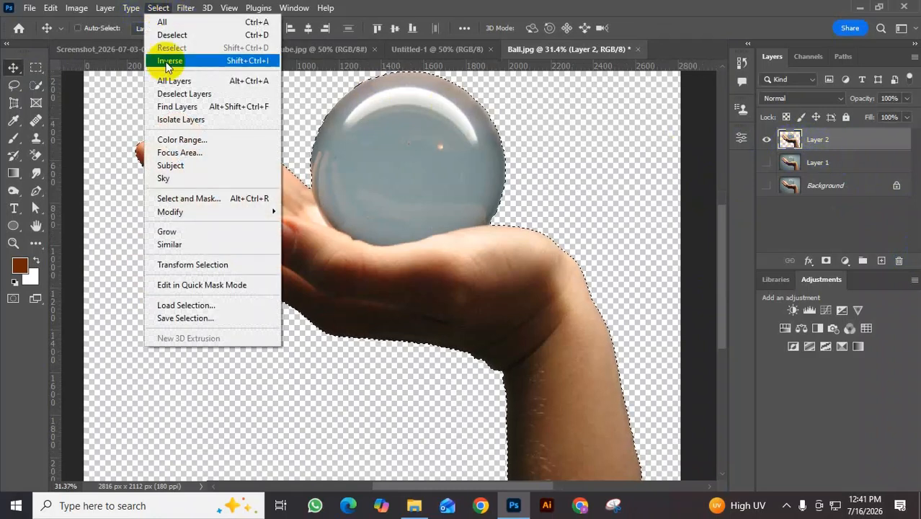
{"action": "mouse_move", "coordinate": [178, 220]}
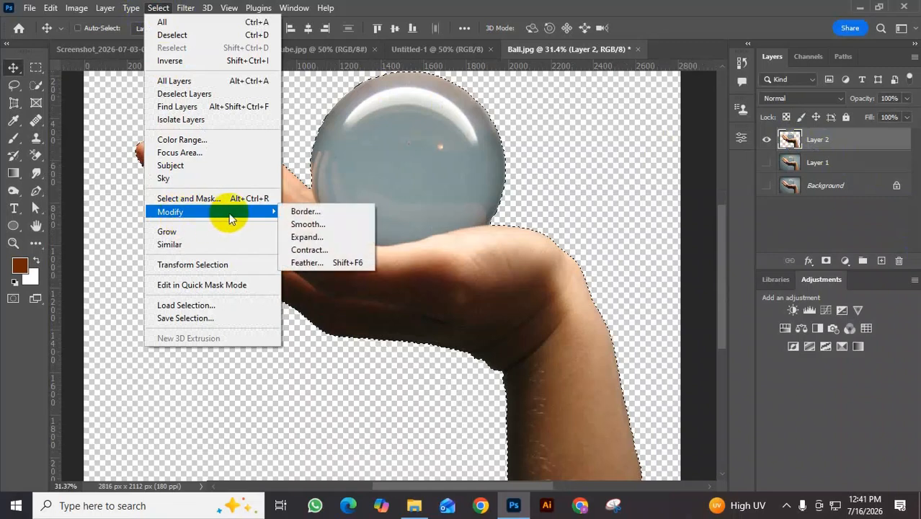
{"action": "left_click", "coordinate": [322, 228]}
{"action": "double_click", "coordinate": [453, 154]}
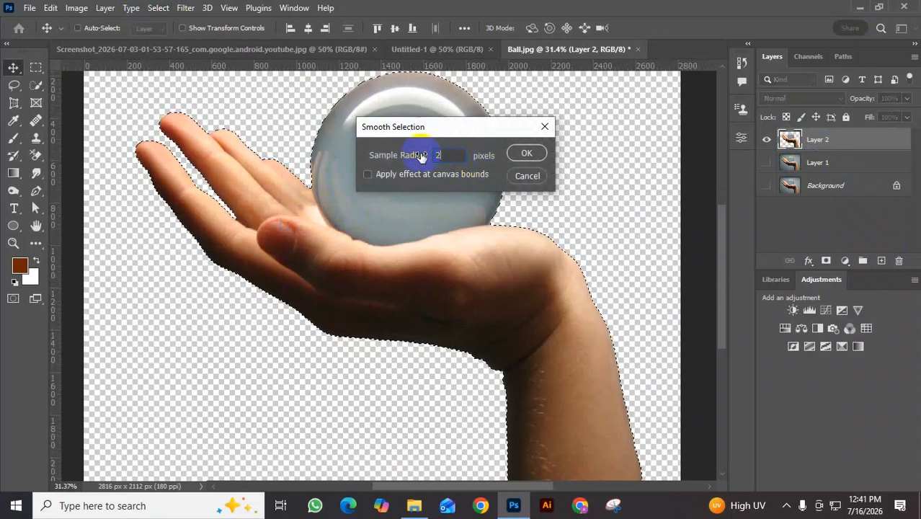
{"action": "type", "text": "2"}
{"action": "left_click", "coordinate": [532, 153]}
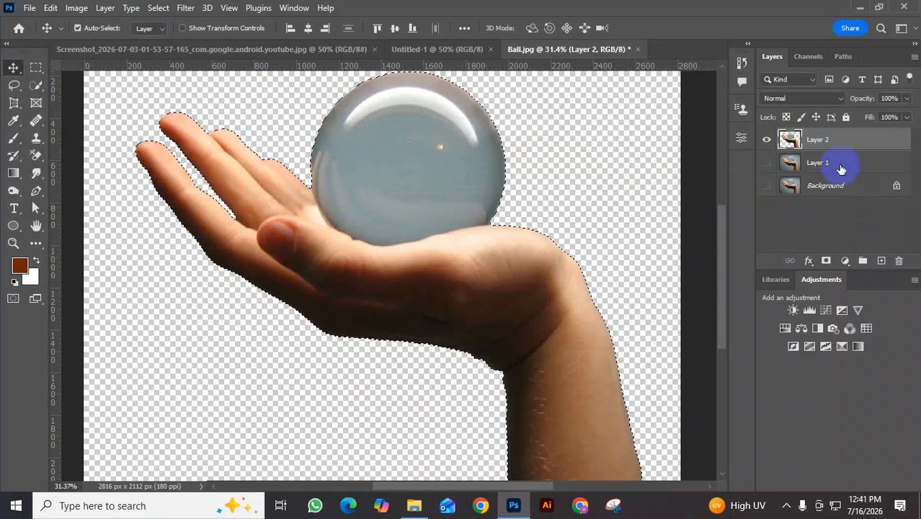
{"action": "key", "text": "ctrl+d"}
Step: Examine the cutout's edges along the wrist and forearm and check the whole hand and ball
{"action": "scroll", "coordinate": [449, 227], "scroll_direction": "down", "scroll_amount": 2}
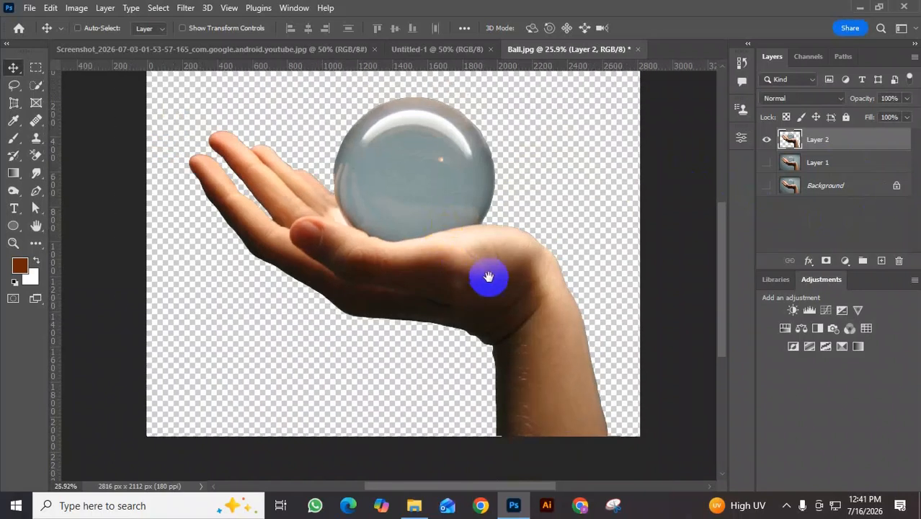
{"action": "left_click_drag", "start_coordinate": [488, 276], "coordinate": [473, 228]}
{"action": "scroll", "coordinate": [568, 315], "scroll_direction": "up", "scroll_amount": 4}
{"action": "scroll", "coordinate": [568, 314], "scroll_direction": "up", "scroll_amount": 4}
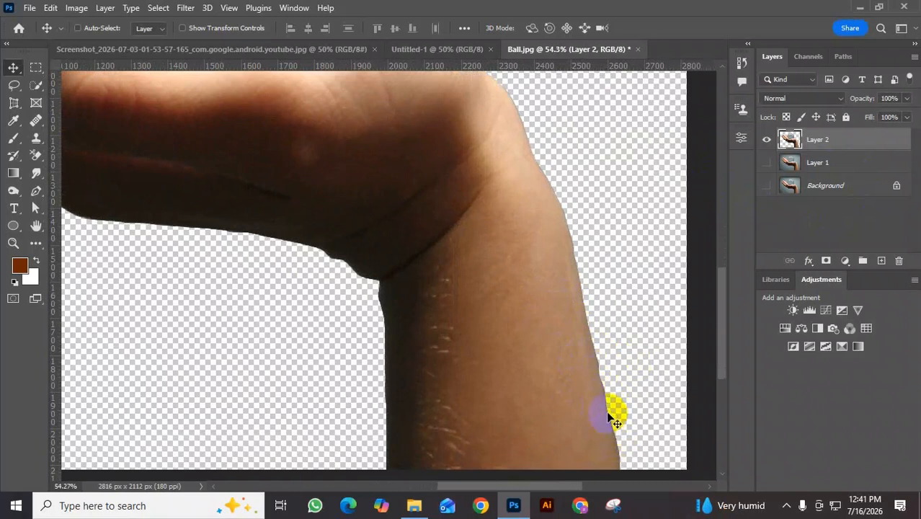
{"action": "scroll", "coordinate": [492, 292], "scroll_direction": "down", "scroll_amount": 5}
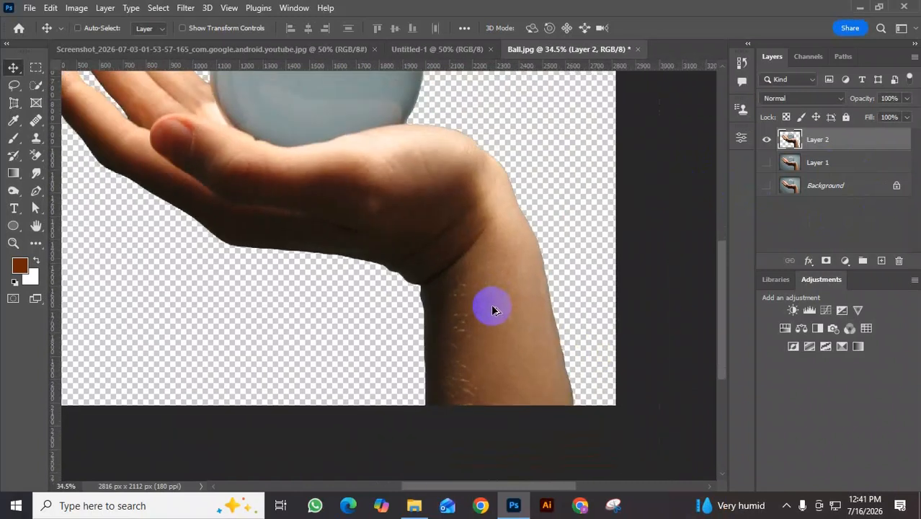
{"action": "scroll", "coordinate": [502, 313], "scroll_direction": "down", "scroll_amount": 3}
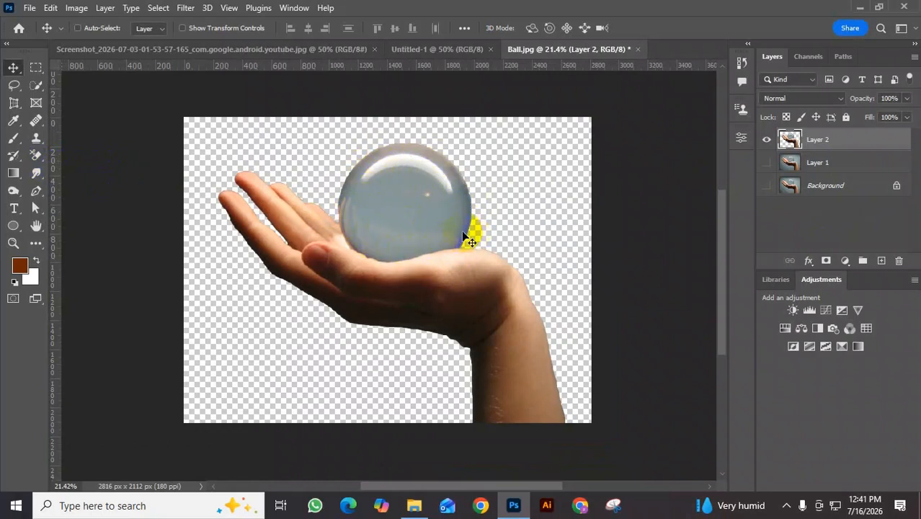
Step: Save the document on the computer as a Photoshop file named Ball in a new Desktop folder with the person's name, with Maximize Compatibility enabled
{"action": "left_click", "coordinate": [30, 8]}
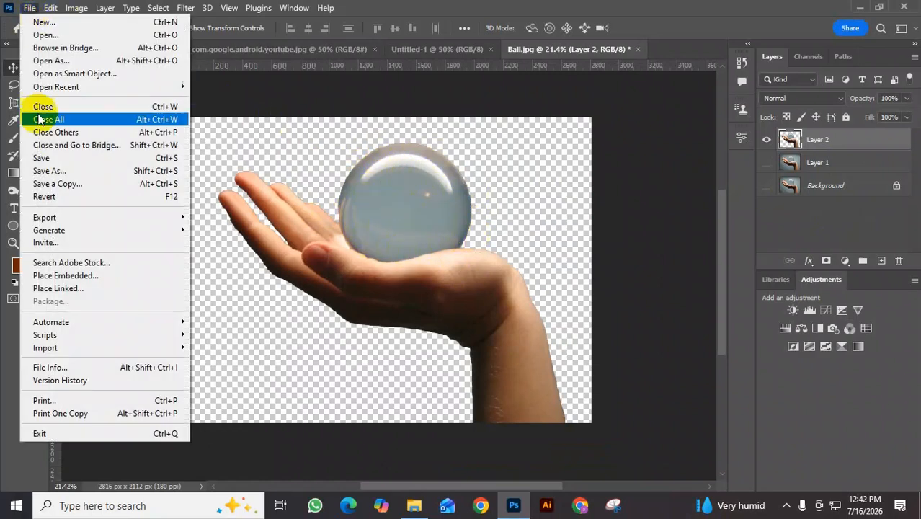
{"action": "left_click", "coordinate": [65, 171]}
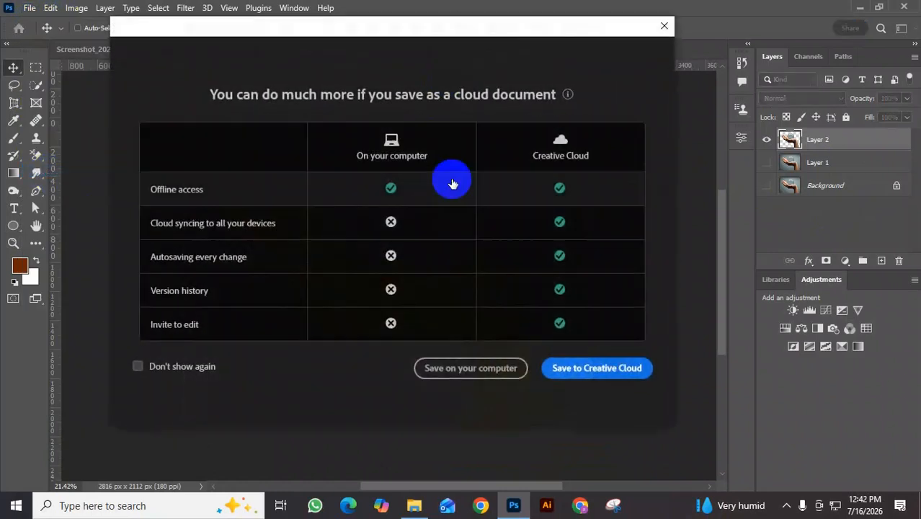
{"action": "left_click", "coordinate": [468, 366]}
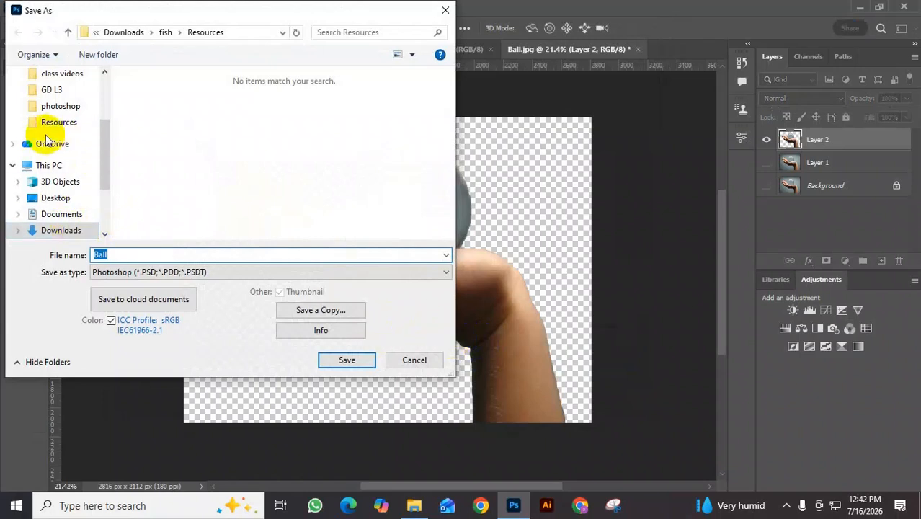
{"action": "left_click", "coordinate": [59, 197]}
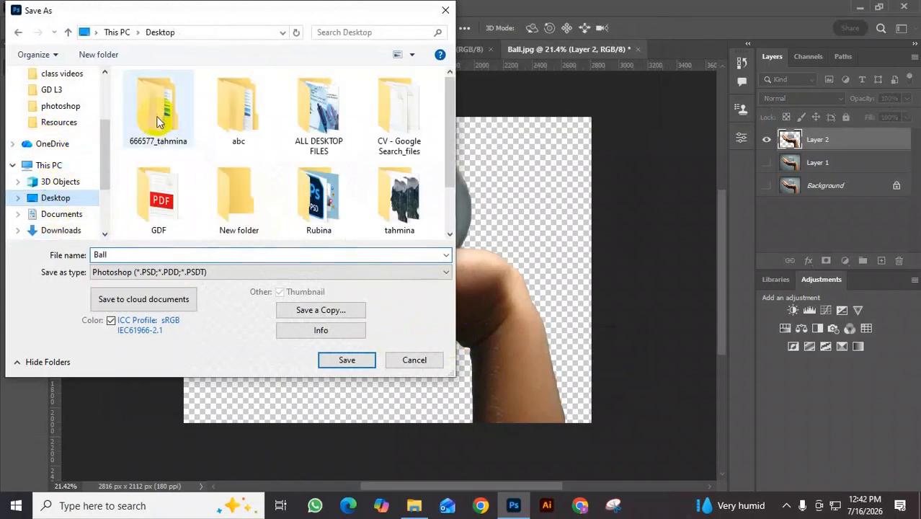
{"action": "left_click", "coordinate": [99, 55]}
{"action": "type", "text": "t"}
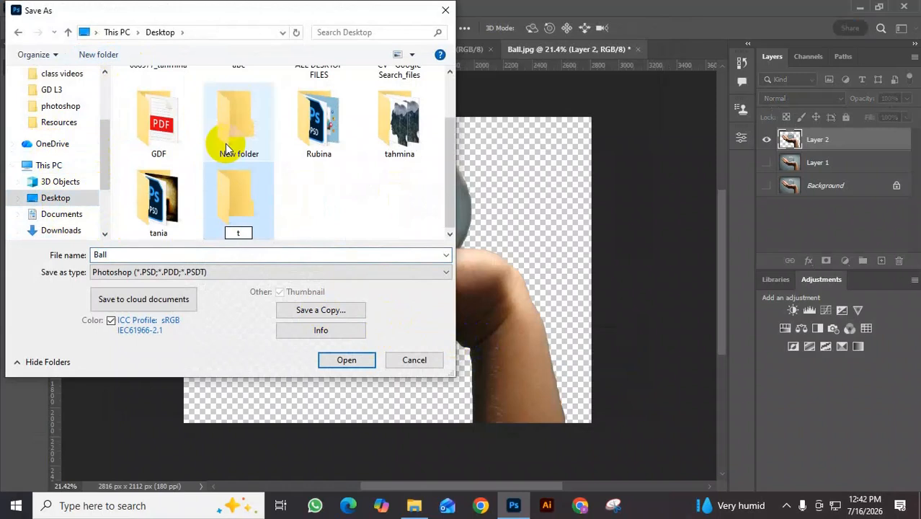
{"action": "type", "text": "omalika"}
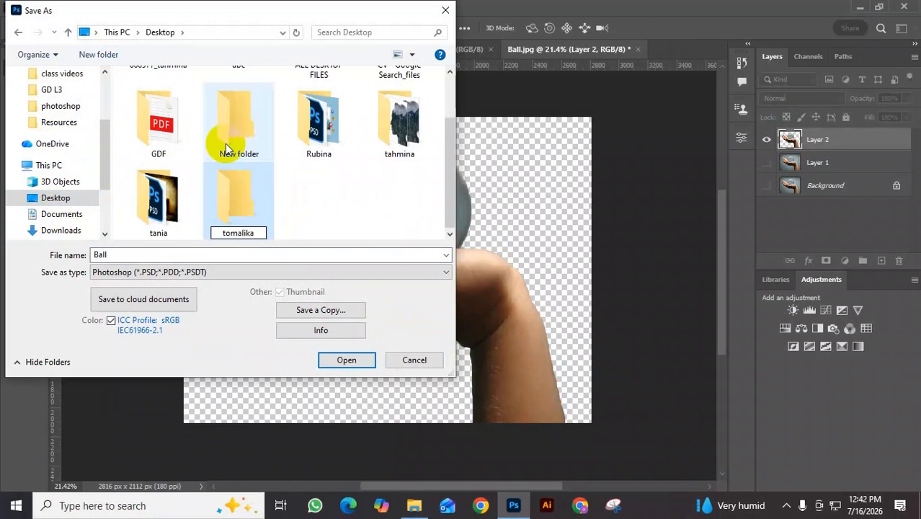
{"action": "key", "text": "Return"}
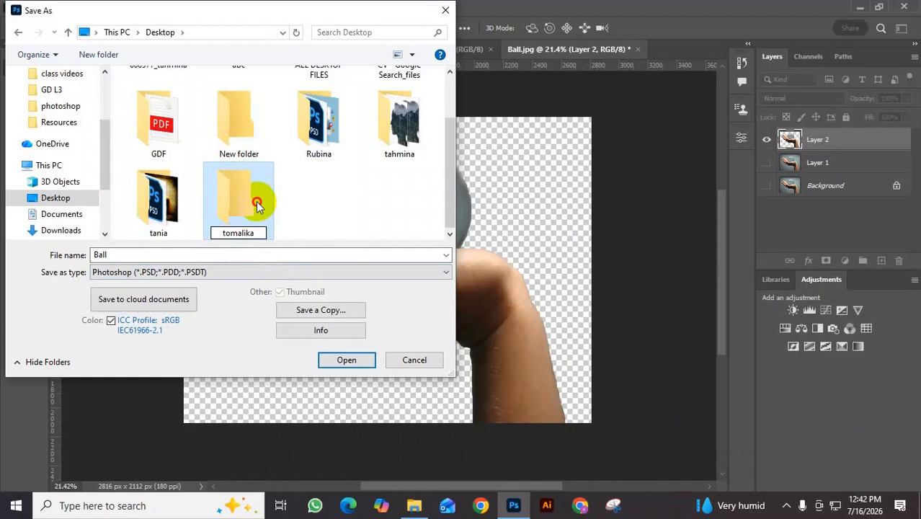
{"action": "double_click", "coordinate": [256, 201]}
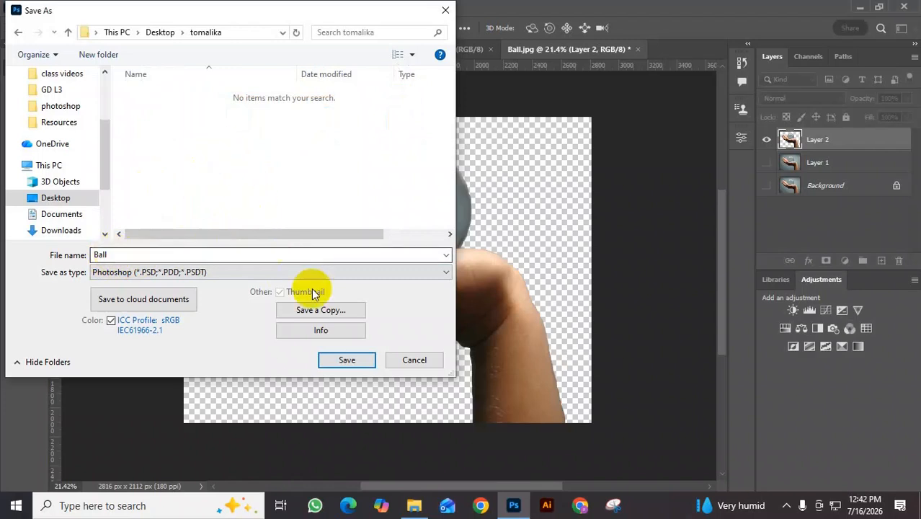
{"action": "left_click", "coordinate": [348, 361]}
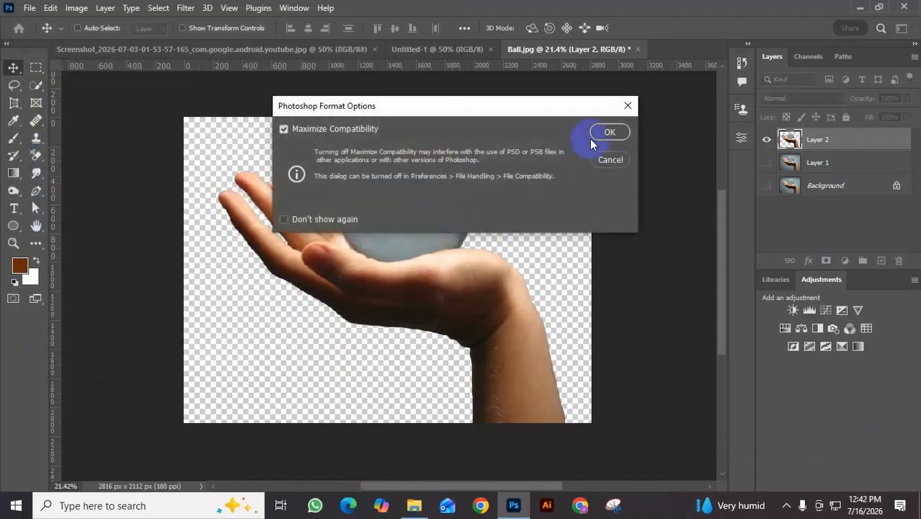
{"action": "left_click", "coordinate": [618, 131]}
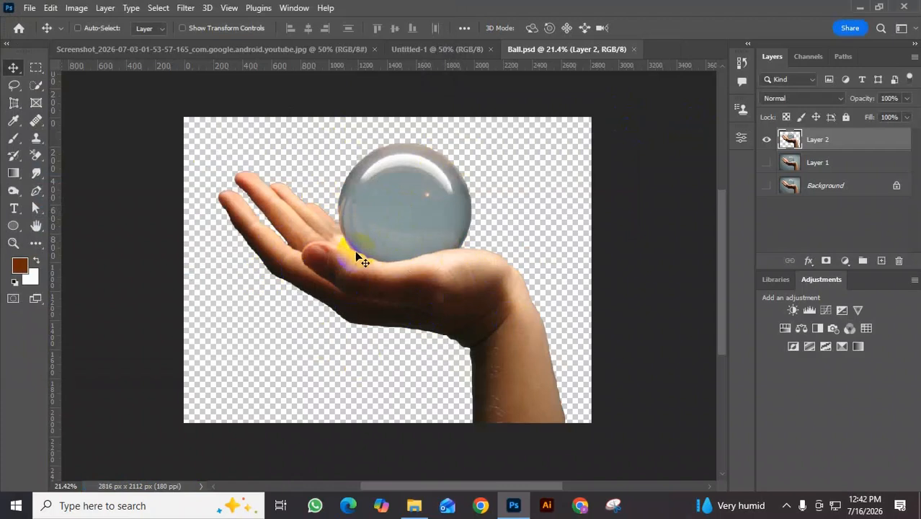
Step: Export the cutout at full size as a transparent PNG named Ball into the person's Desktop folder
{"action": "left_click", "coordinate": [29, 8]}
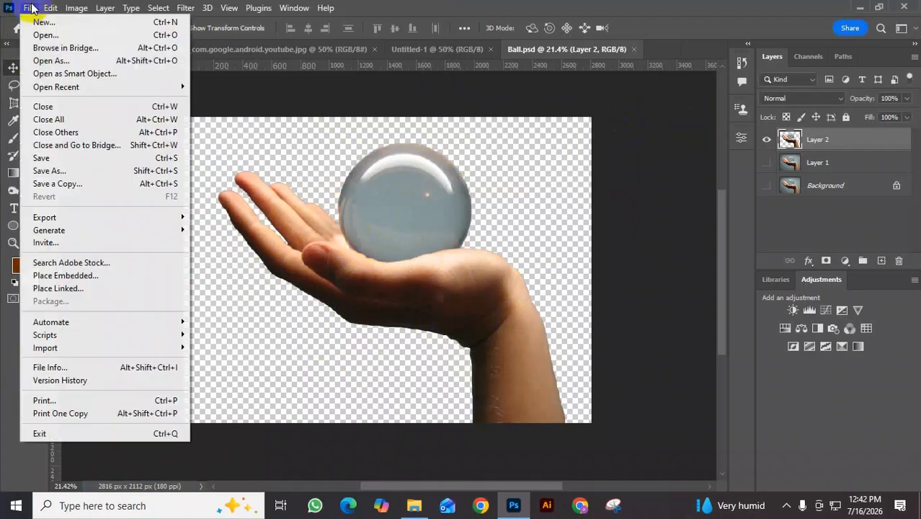
{"action": "mouse_move", "coordinate": [55, 217]}
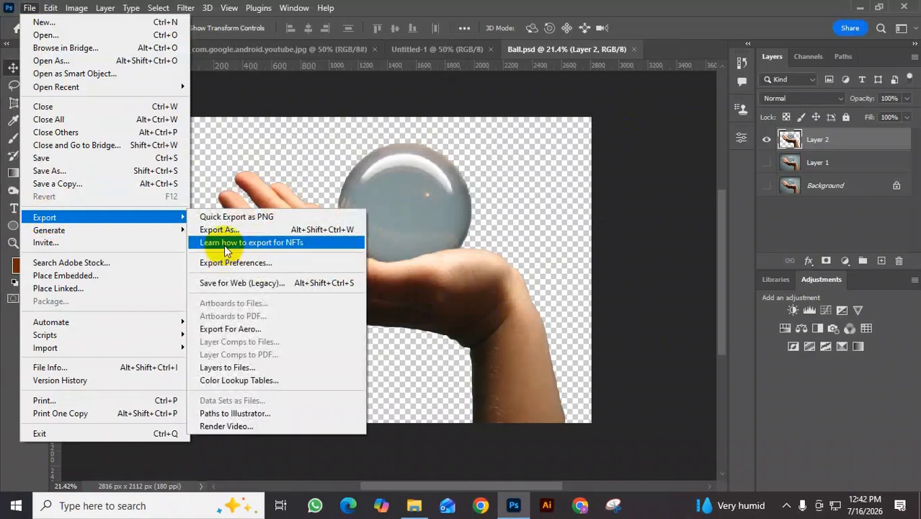
{"action": "left_click", "coordinate": [226, 231]}
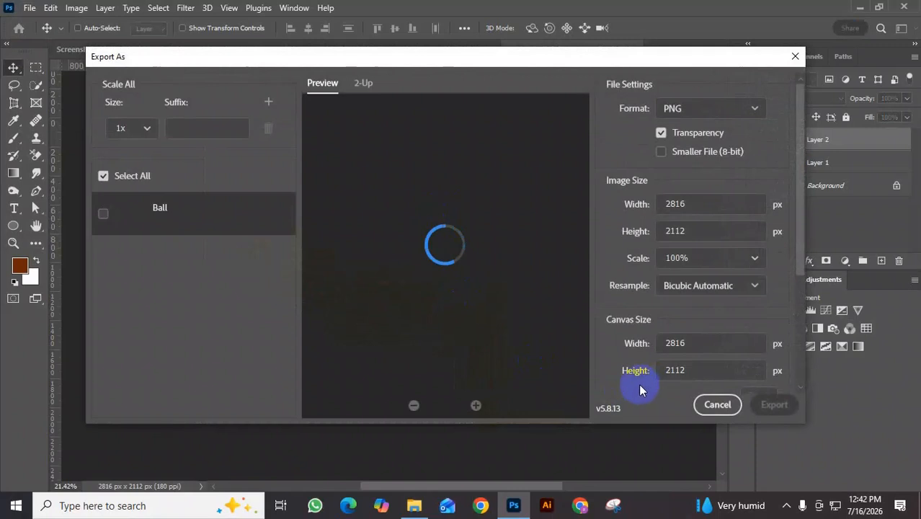
{"action": "left_click", "coordinate": [775, 405]}
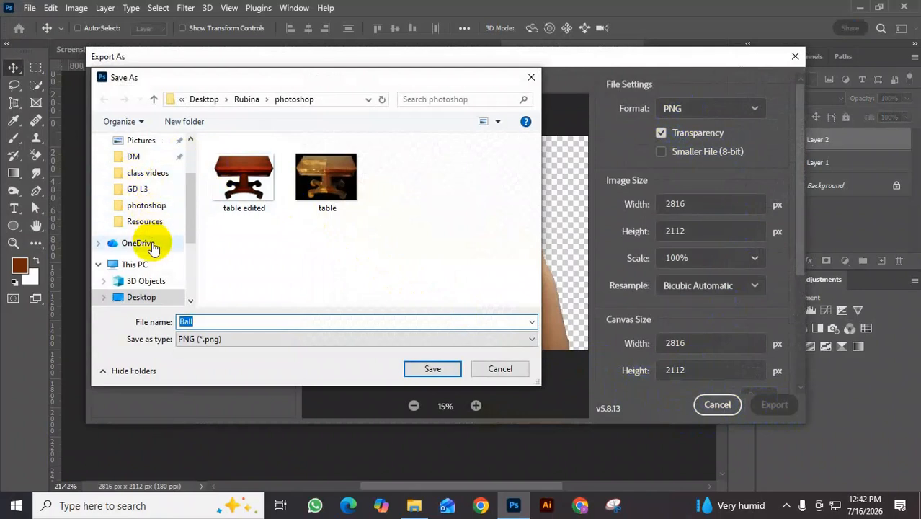
{"action": "left_click", "coordinate": [139, 296]}
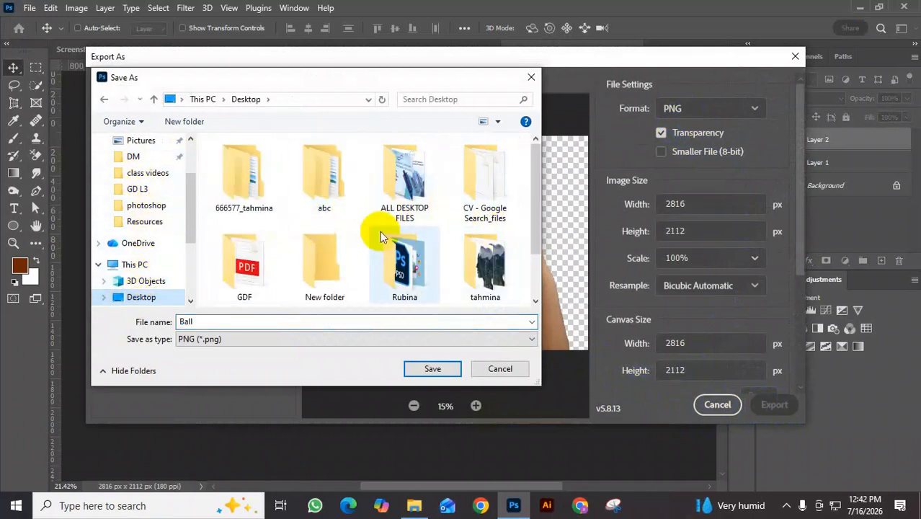
{"action": "scroll", "coordinate": [380, 231], "scroll_direction": "down", "scroll_amount": 2}
{"action": "double_click", "coordinate": [330, 257]}
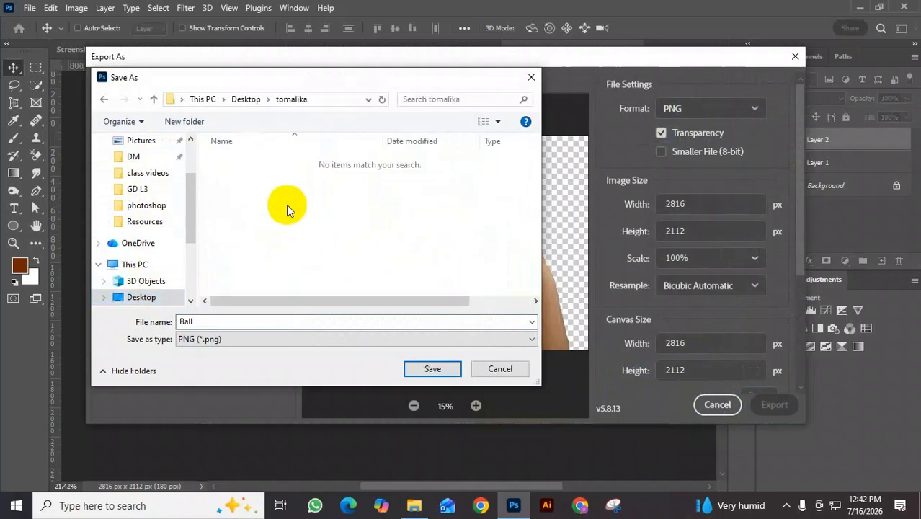
{"action": "left_click", "coordinate": [435, 371]}
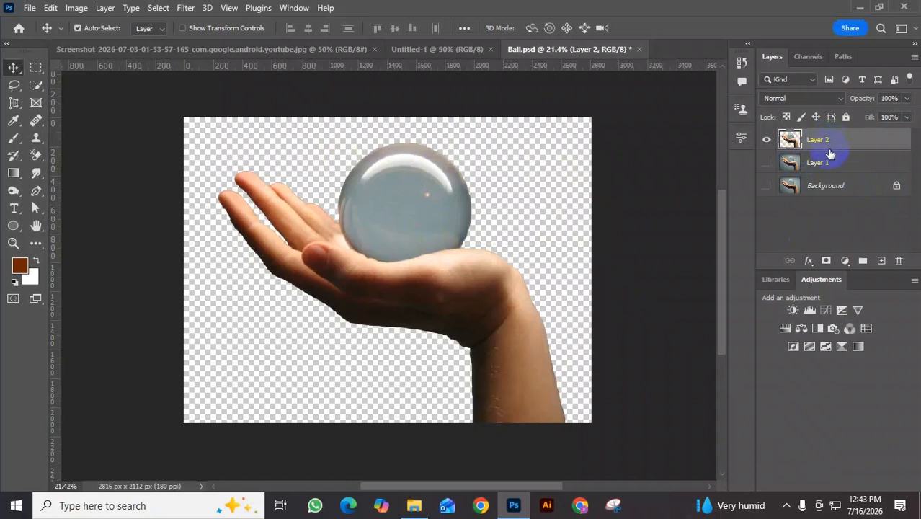
Step: Duplicate Layer 2 with the original hidden and test the Background Eraser on the copy's glass ball
{"action": "key", "text": "ctrl+j"}
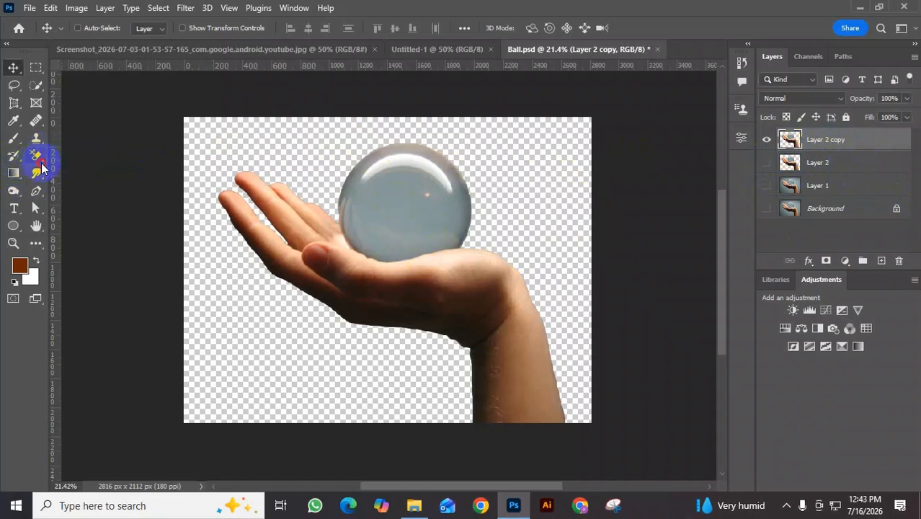
{"action": "right_click", "coordinate": [41, 167]}
{"action": "left_click", "coordinate": [99, 168]}
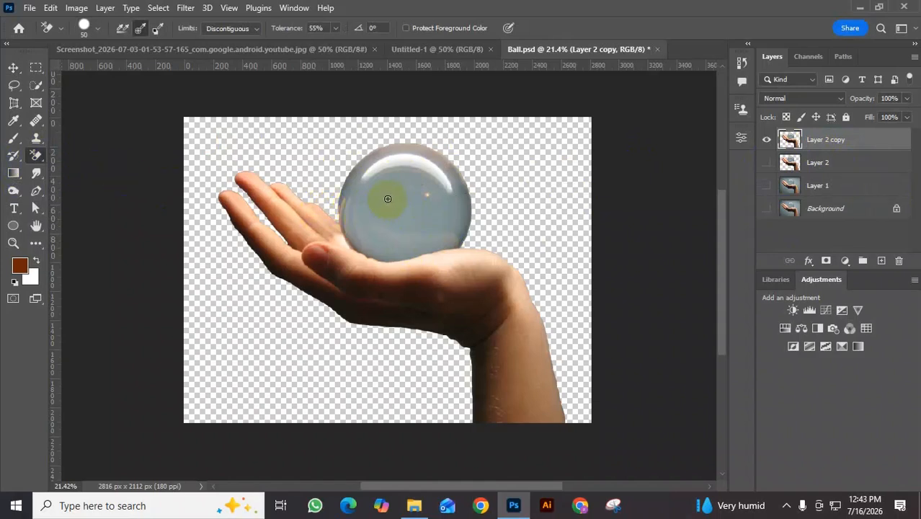
{"action": "mouse_move", "coordinate": [388, 199]}
{"action": "left_mouse_down"}
{"action": "mouse_move", "coordinate": [434, 151]}
{"action": "mouse_move", "coordinate": [372, 192]}
{"action": "mouse_move", "coordinate": [429, 151]}
{"action": "mouse_move", "coordinate": [361, 173]}
{"action": "mouse_move", "coordinate": [413, 147]}
{"action": "mouse_move", "coordinate": [392, 154]}
{"action": "mouse_move", "coordinate": [437, 155]}
{"action": "mouse_move", "coordinate": [373, 159]}
{"action": "mouse_move", "coordinate": [438, 145]}
{"action": "mouse_move", "coordinate": [372, 155]}
{"action": "mouse_move", "coordinate": [345, 217]}
{"action": "mouse_move", "coordinate": [358, 155]}
{"action": "mouse_move", "coordinate": [341, 207]}
{"action": "mouse_move", "coordinate": [346, 245]}
{"action": "mouse_move", "coordinate": [344, 215]}
{"action": "mouse_move", "coordinate": [353, 243]}
{"action": "mouse_move", "coordinate": [387, 177]}
{"action": "mouse_move", "coordinate": [374, 210]}
{"action": "mouse_move", "coordinate": [361, 216]}
{"action": "mouse_move", "coordinate": [359, 203]}
{"action": "mouse_move", "coordinate": [350, 233]}
{"action": "mouse_move", "coordinate": [366, 184]}
{"action": "mouse_move", "coordinate": [365, 234]}
{"action": "mouse_move", "coordinate": [377, 201]}
{"action": "mouse_move", "coordinate": [435, 154]}
{"action": "mouse_move", "coordinate": [461, 176]}
{"action": "mouse_move", "coordinate": [432, 159]}
{"action": "mouse_move", "coordinate": [456, 167]}
{"action": "mouse_move", "coordinate": [465, 197]}
{"action": "left_mouse_up"}
{"action": "key", "text": "ctrl+z"}
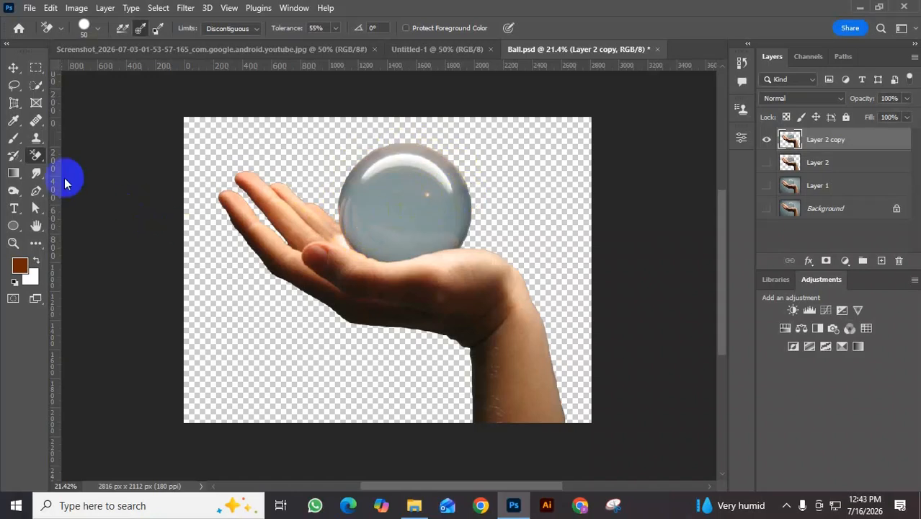
Step: Erase the blue-grey fill from the glass ball on Layer 2 copy using the Background Eraser at size 125 and 55% tolerance
{"action": "right_click", "coordinate": [36, 159]}
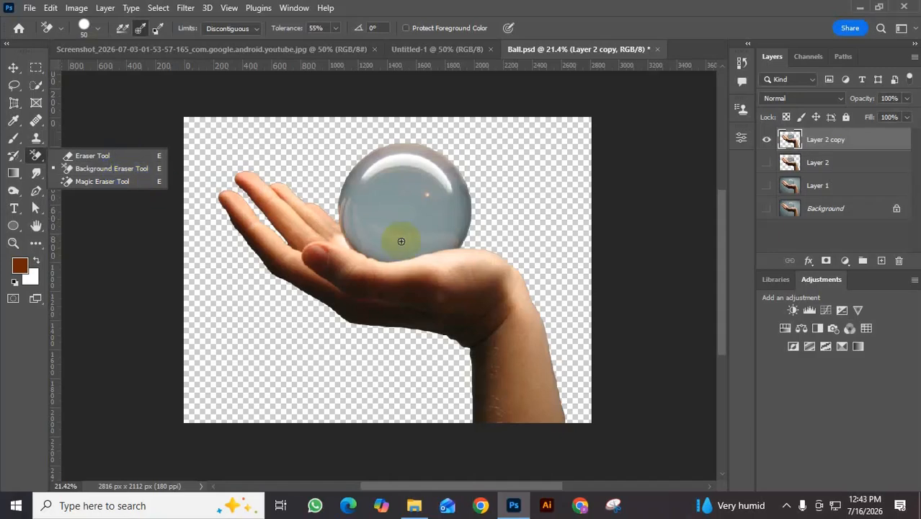
{"action": "left_click", "coordinate": [398, 204]}
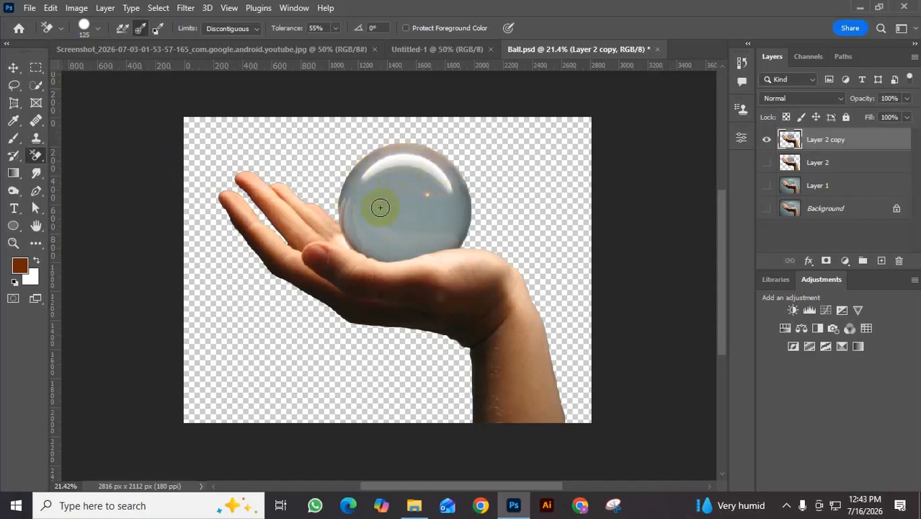
{"action": "mouse_move", "coordinate": [401, 185]}
{"action": "left_mouse_down"}
{"action": "mouse_move", "coordinate": [367, 197]}
{"action": "mouse_move", "coordinate": [476, 148]}
{"action": "mouse_move", "coordinate": [384, 173]}
{"action": "mouse_move", "coordinate": [413, 147]}
{"action": "mouse_move", "coordinate": [370, 166]}
{"action": "mouse_move", "coordinate": [359, 199]}
{"action": "mouse_move", "coordinate": [373, 167]}
{"action": "mouse_move", "coordinate": [400, 153]}
{"action": "mouse_move", "coordinate": [376, 149]}
{"action": "mouse_move", "coordinate": [355, 174]}
{"action": "mouse_move", "coordinate": [345, 224]}
{"action": "mouse_move", "coordinate": [365, 271]}
{"action": "mouse_move", "coordinate": [346, 222]}
{"action": "mouse_move", "coordinate": [361, 193]}
{"action": "mouse_move", "coordinate": [372, 209]}
{"action": "mouse_move", "coordinate": [366, 230]}
{"action": "mouse_move", "coordinate": [398, 259]}
{"action": "mouse_move", "coordinate": [363, 266]}
{"action": "left_mouse_up"}
{"action": "key", "text": "ctrl+z"}
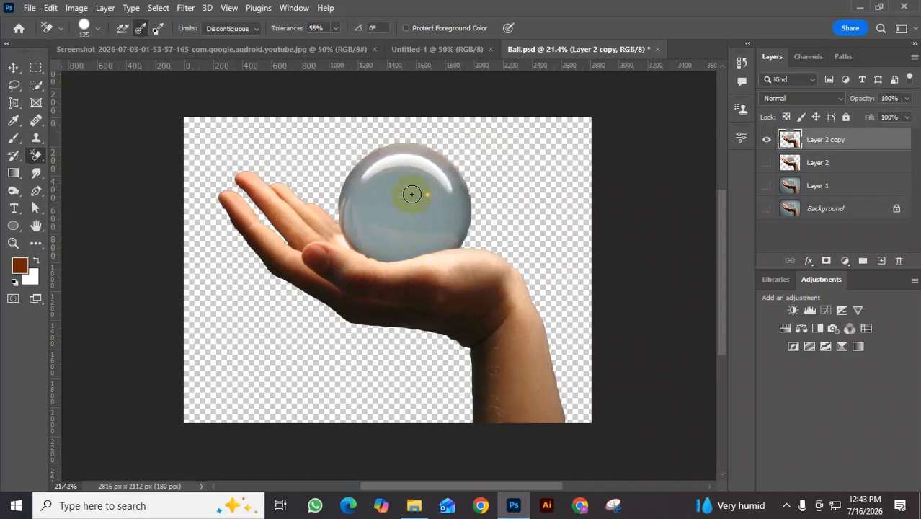
{"action": "mouse_move", "coordinate": [390, 204]}
{"action": "left_mouse_down"}
{"action": "mouse_move", "coordinate": [434, 155]}
{"action": "mouse_move", "coordinate": [412, 152]}
{"action": "mouse_move", "coordinate": [428, 144]}
{"action": "mouse_move", "coordinate": [376, 156]}
{"action": "mouse_move", "coordinate": [343, 185]}
{"action": "mouse_move", "coordinate": [346, 210]}
{"action": "left_mouse_up"}
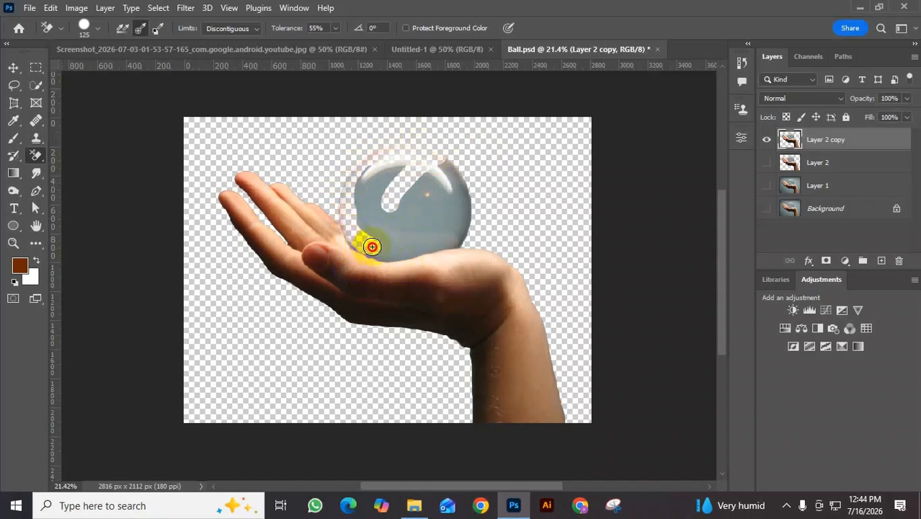
{"action": "mouse_move", "coordinate": [390, 253]}
{"action": "left_mouse_down"}
{"action": "mouse_move", "coordinate": [460, 241]}
{"action": "mouse_move", "coordinate": [468, 200]}
{"action": "mouse_move", "coordinate": [449, 165]}
{"action": "mouse_move", "coordinate": [440, 226]}
{"action": "mouse_move", "coordinate": [424, 158]}
{"action": "mouse_move", "coordinate": [439, 207]}
{"action": "mouse_move", "coordinate": [434, 231]}
{"action": "mouse_move", "coordinate": [415, 196]}
{"action": "mouse_move", "coordinate": [413, 236]}
{"action": "mouse_move", "coordinate": [399, 168]}
{"action": "mouse_move", "coordinate": [376, 165]}
{"action": "mouse_move", "coordinate": [362, 194]}
{"action": "mouse_move", "coordinate": [381, 181]}
{"action": "mouse_move", "coordinate": [391, 239]}
{"action": "mouse_move", "coordinate": [377, 200]}
{"action": "mouse_move", "coordinate": [357, 207]}
{"action": "mouse_move", "coordinate": [376, 239]}
{"action": "mouse_move", "coordinate": [359, 244]}
{"action": "mouse_move", "coordinate": [350, 236]}
{"action": "mouse_move", "coordinate": [350, 205]}
{"action": "mouse_move", "coordinate": [516, 225]}
{"action": "left_mouse_up"}
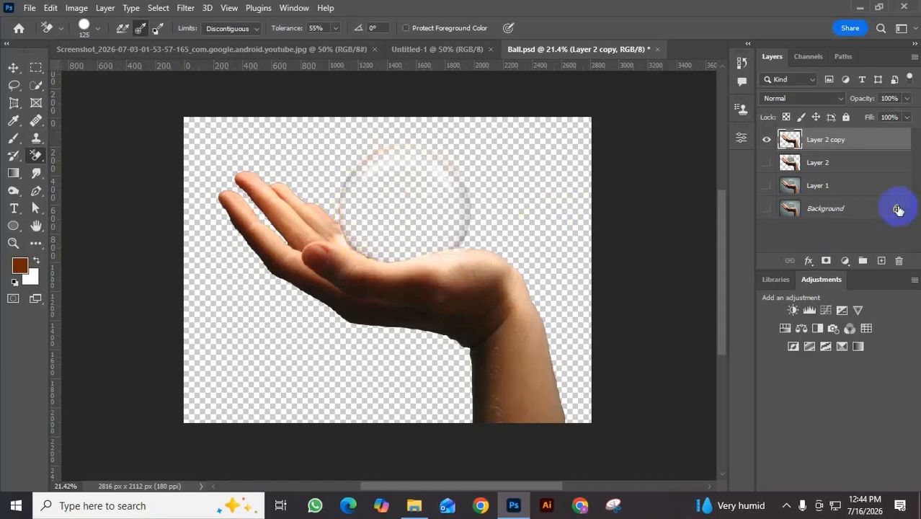
Step: Convert both Layer 2 copy and Layer 2 to smart objects
{"action": "right_click", "coordinate": [813, 142]}
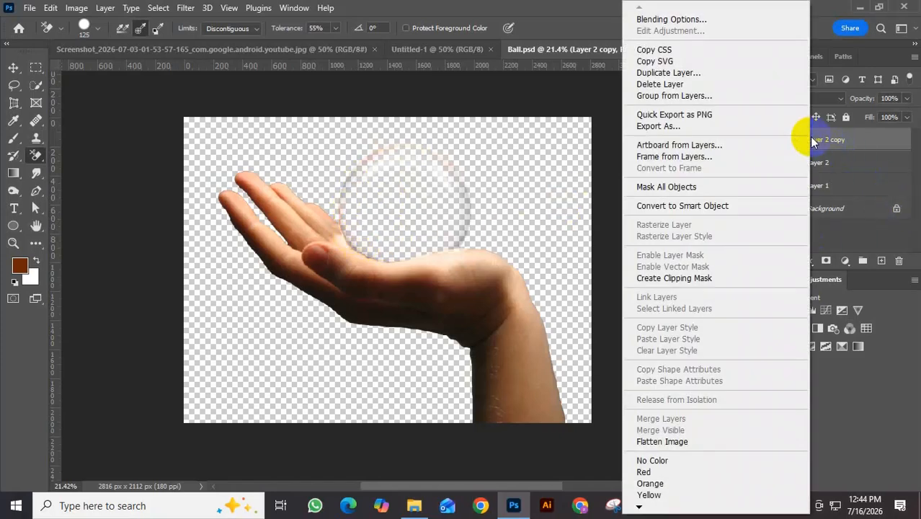
{"action": "left_click", "coordinate": [703, 207]}
{"action": "left_click", "coordinate": [817, 164]}
{"action": "right_click", "coordinate": [817, 165]}
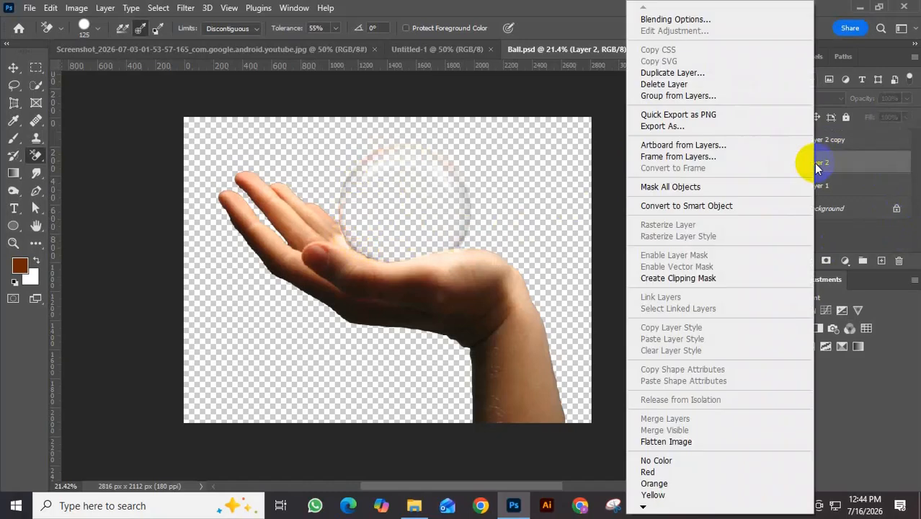
{"action": "left_click", "coordinate": [689, 206]}
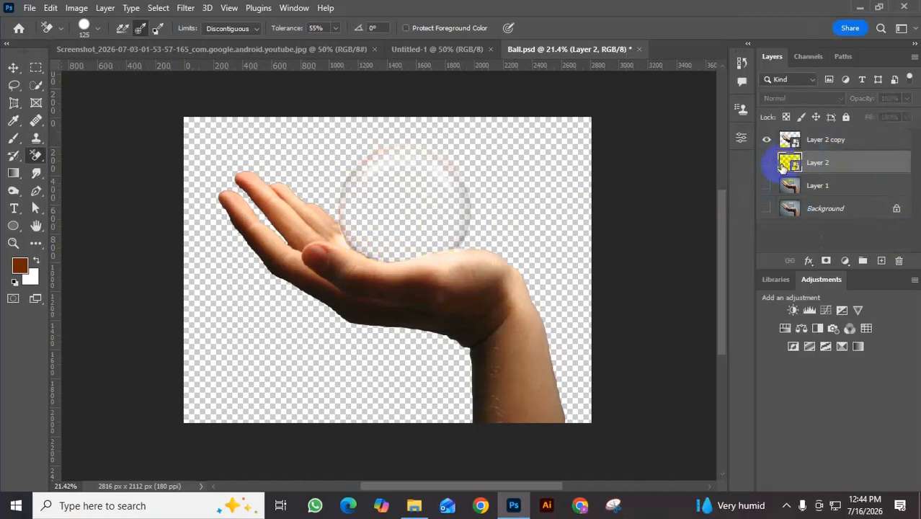
Step: Check Layer 2 copy by toggling its visibility and copy it into the Untitled-1 document
{"action": "left_click", "coordinate": [767, 140]}
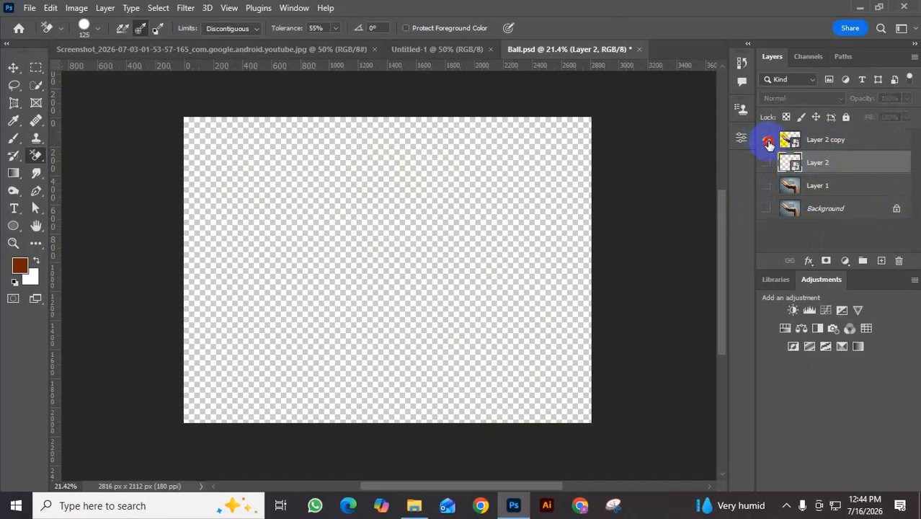
{"action": "left_click", "coordinate": [767, 140]}
{"action": "left_click", "coordinate": [822, 139]}
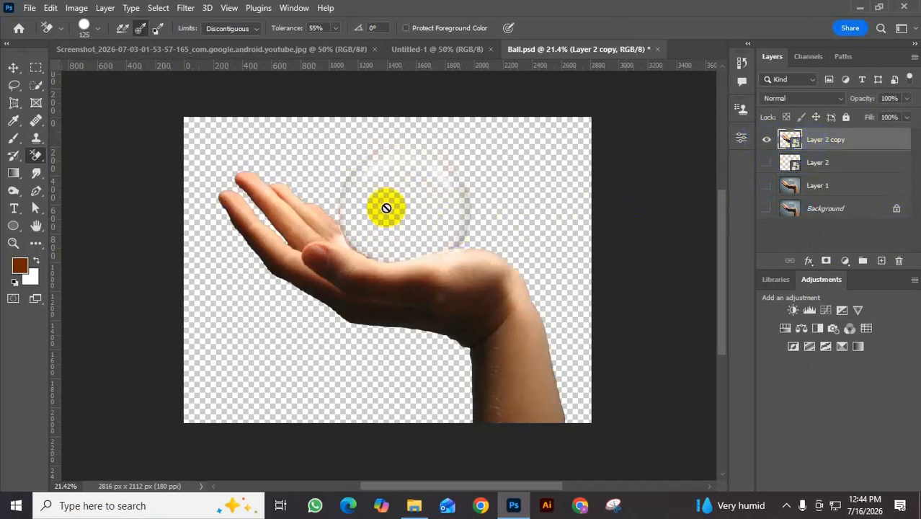
{"action": "left_click", "coordinate": [13, 67]}
{"action": "left_click_drag", "start_coordinate": [406, 275], "coordinate": [395, 218]}
{"action": "left_click_drag", "start_coordinate": [453, 227], "coordinate": [422, 445]}
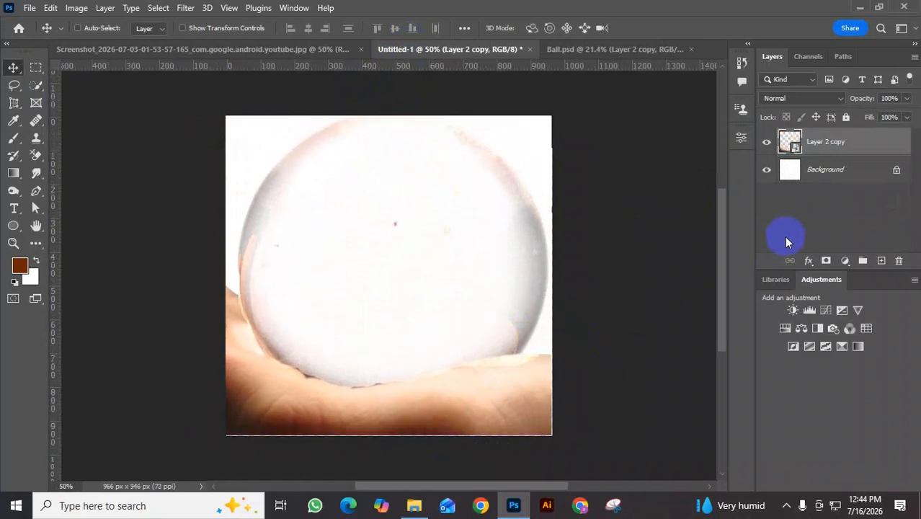
Step: Scale the placed hand layer to about 57% and position it horizontally centered, slightly below the middle of the canvas
{"action": "key", "text": "ctrl+t"}
{"action": "key", "text": "ctrl+0"}
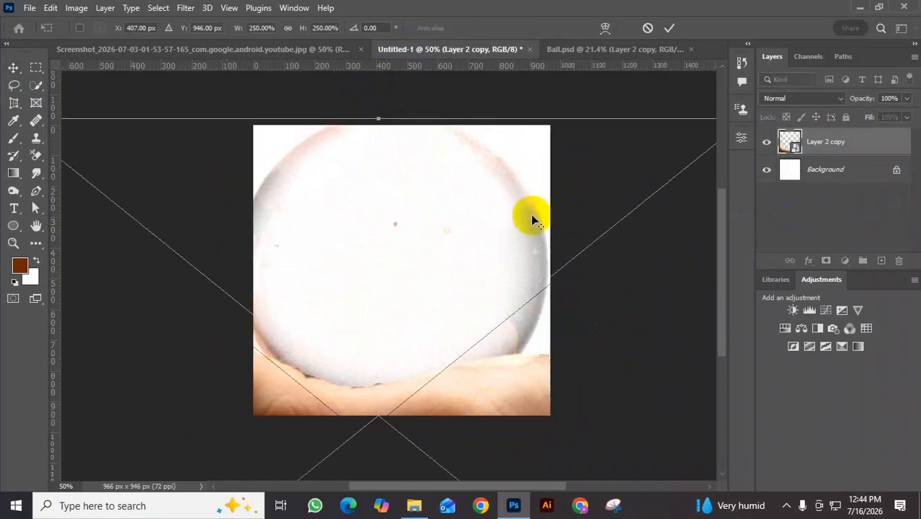
{"action": "left_click_drag", "start_coordinate": [678, 150], "coordinate": [499, 277]}
{"action": "left_click_drag", "start_coordinate": [444, 330], "coordinate": [464, 241]}
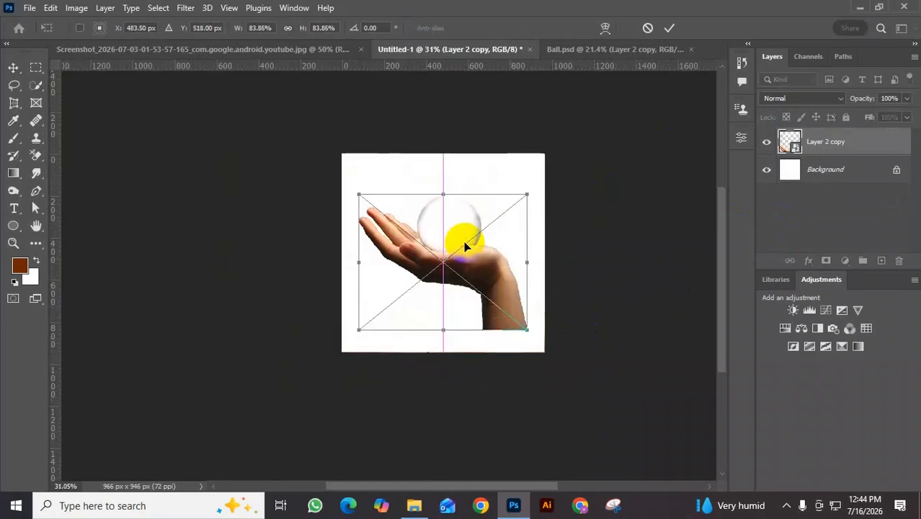
{"action": "left_click_drag", "start_coordinate": [525, 194], "coordinate": [500, 219]}
{"action": "left_click_drag", "start_coordinate": [469, 262], "coordinate": [472, 277]}
{"action": "left_click", "coordinate": [669, 28]}
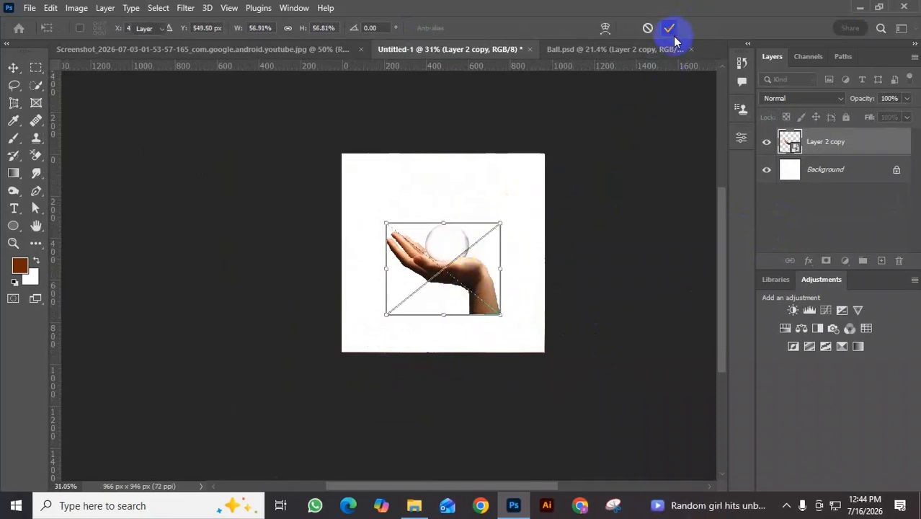
Step: Hide the hand layer in Untitled-1, switch to File Explorer, and review the Scary Fish and Metal Texture images in the Resources folder
{"action": "left_click", "coordinate": [767, 142]}
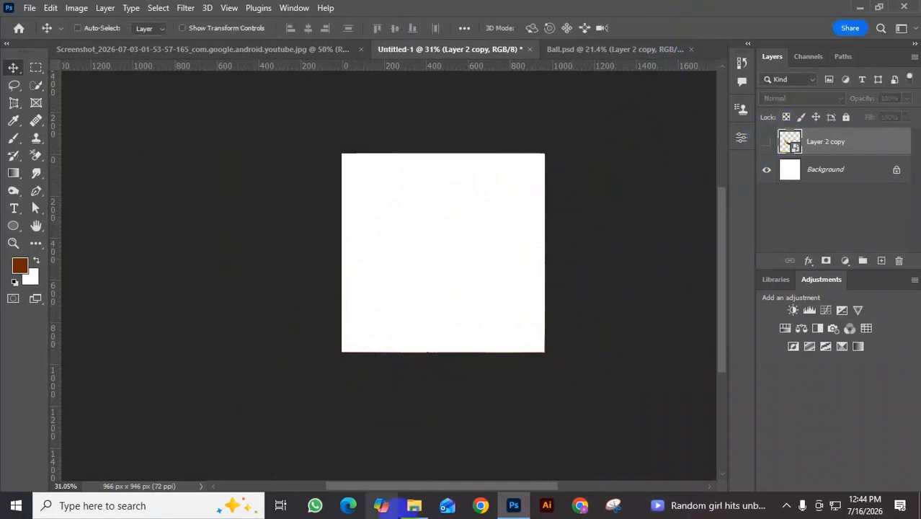
{"action": "left_click", "coordinate": [415, 515]}
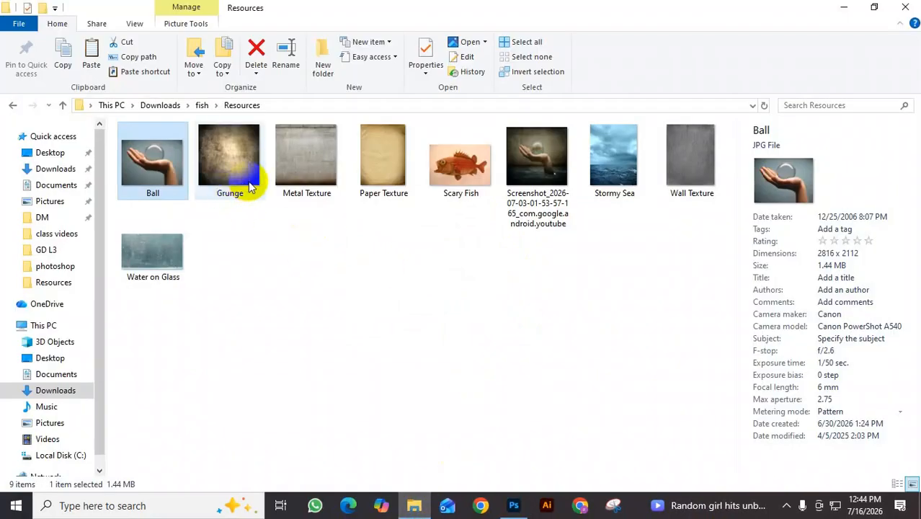
{"action": "left_click_drag", "start_coordinate": [297, 159], "coordinate": [393, 359]}
{"action": "left_click", "coordinate": [468, 184]}
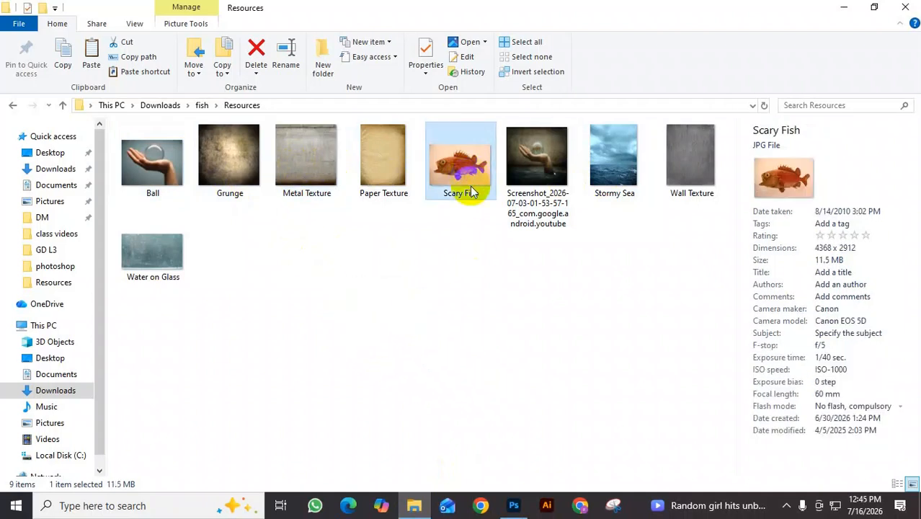
{"action": "left_click", "coordinate": [305, 161]}
{"action": "left_click", "coordinate": [426, 364]}
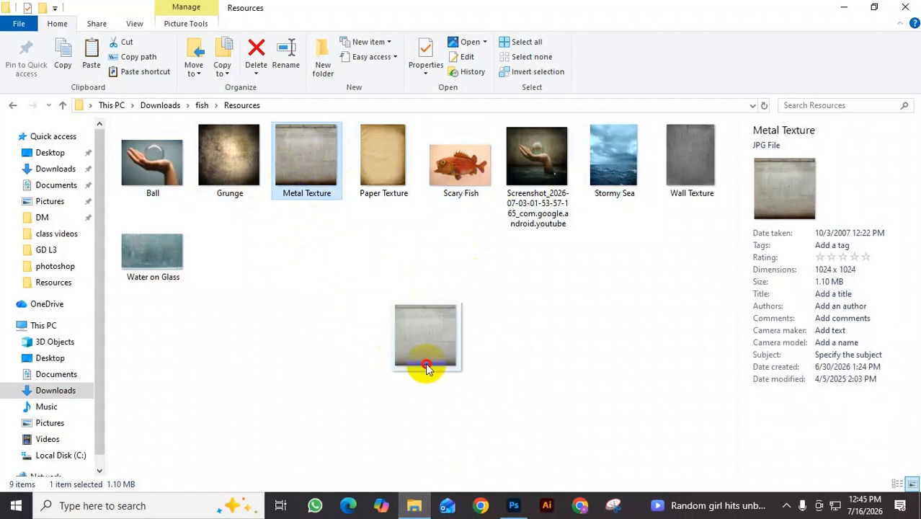
{"action": "right_click", "coordinate": [426, 364]}
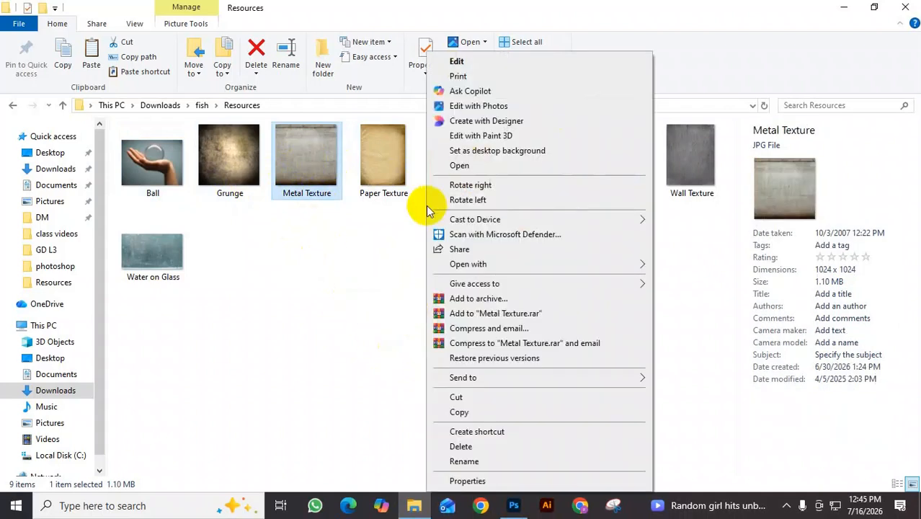
{"action": "left_click", "coordinate": [359, 252]}
{"action": "left_click_drag", "start_coordinate": [341, 189], "coordinate": [341, 243]}
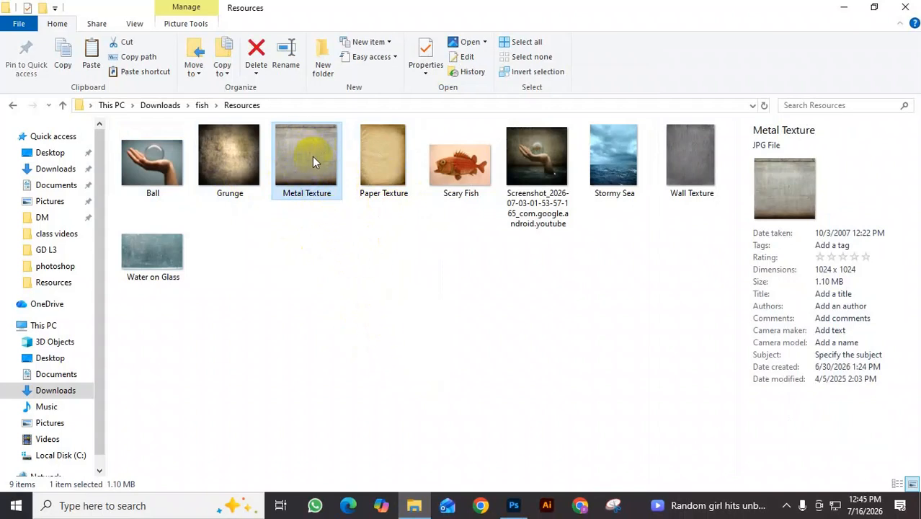
Step: Return to Ball.psd in Photoshop, undo Layer 2's smart object conversion, and show Layer 2 beneath its copy
{"action": "left_click", "coordinate": [514, 505]}
{"action": "left_click", "coordinate": [594, 50]}
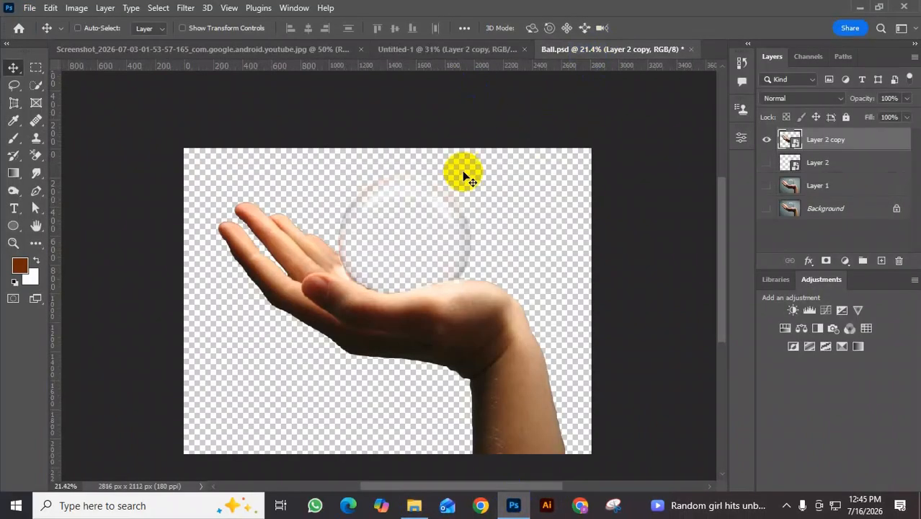
{"action": "left_click", "coordinate": [766, 143]}
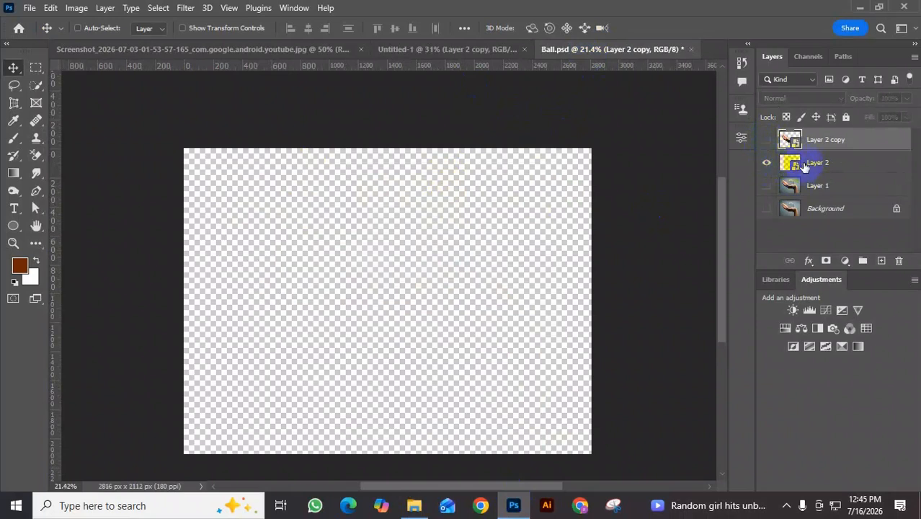
{"action": "key", "text": "ctrl+z"}
{"action": "key", "text": "ctrl+z"}
{"action": "key", "text": "ctrl+z"}
{"action": "key", "text": "ctrl+z"}
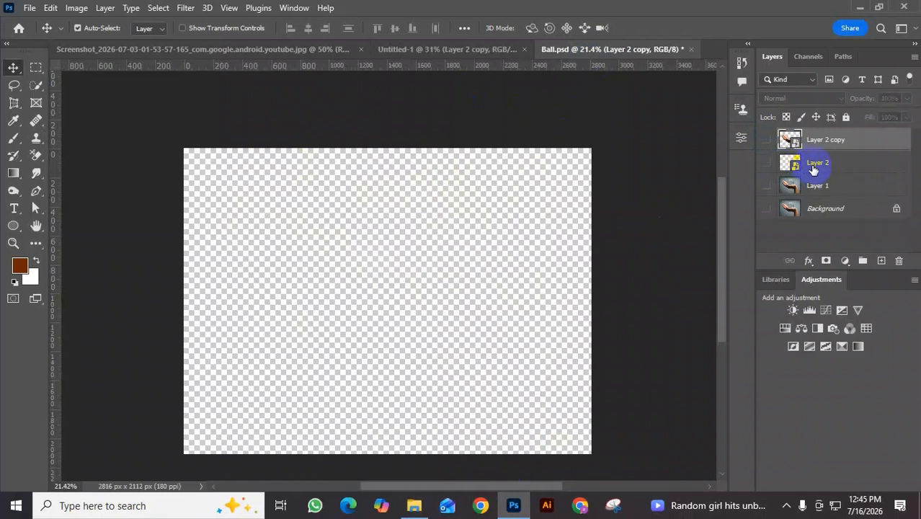
{"action": "key", "text": "ctrl+z"}
{"action": "key", "text": "ctrl+z"}
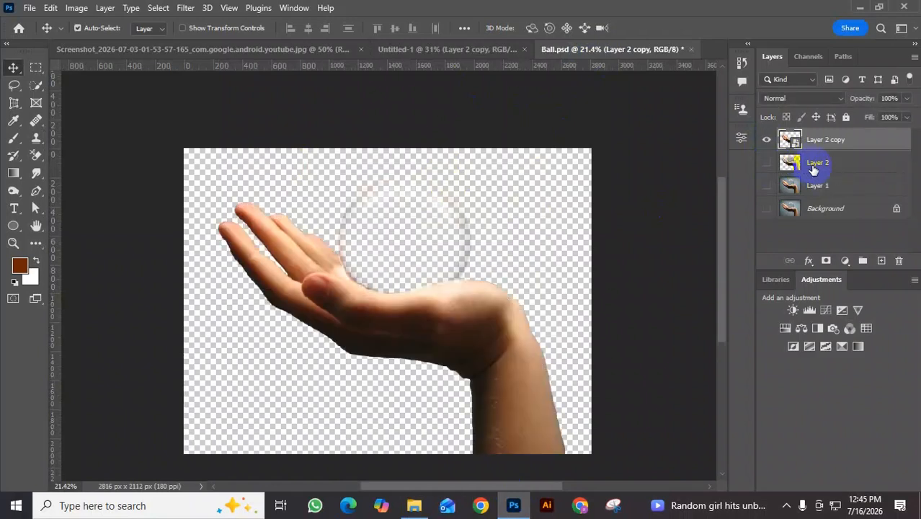
{"action": "left_click", "coordinate": [767, 163]}
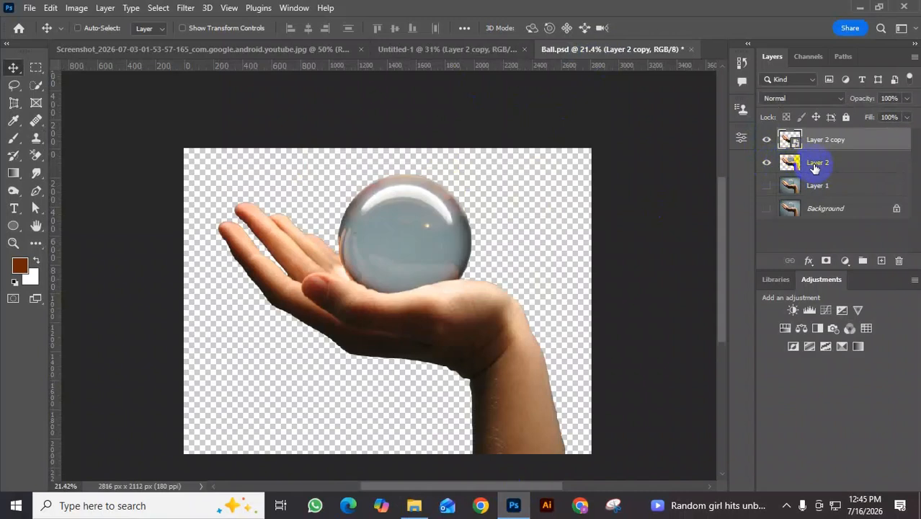
Step: Convert Layer 2 in Ball.psd to a smart object and hide it, leaving only Layer 2 copy visible
{"action": "right_click", "coordinate": [806, 163]}
{"action": "left_click", "coordinate": [700, 207]}
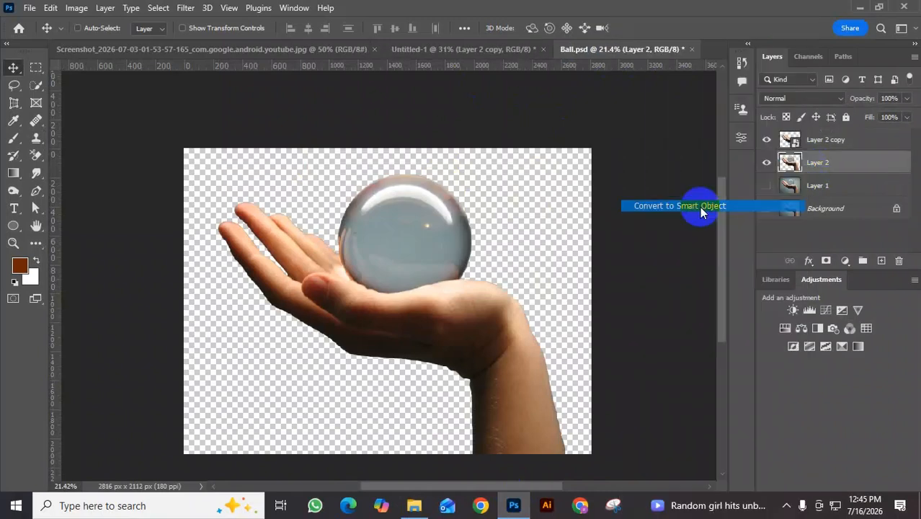
{"action": "left_click", "coordinate": [766, 163]}
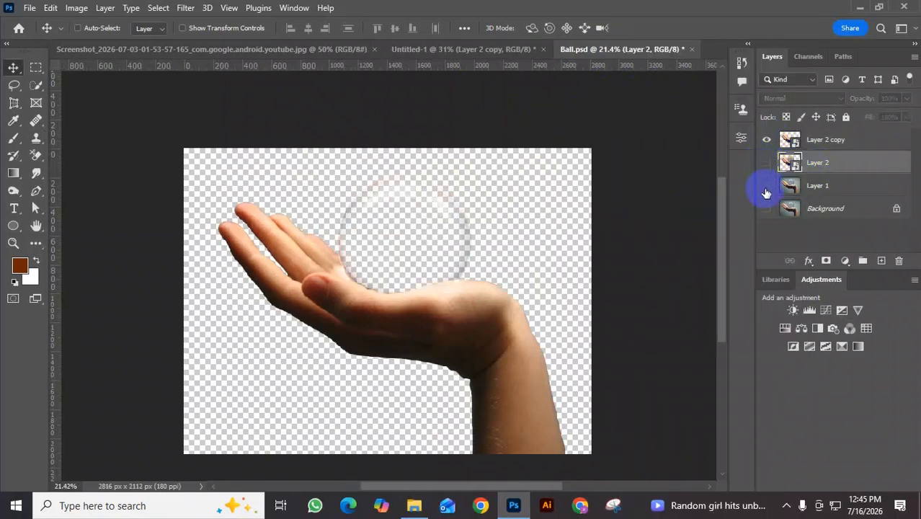
{"action": "left_click", "coordinate": [845, 261]}
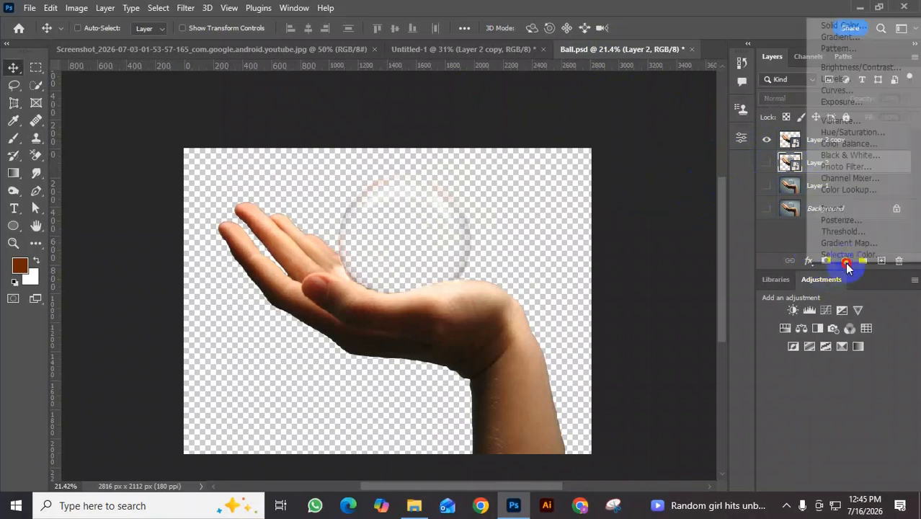
{"action": "left_click", "coordinate": [843, 26]}
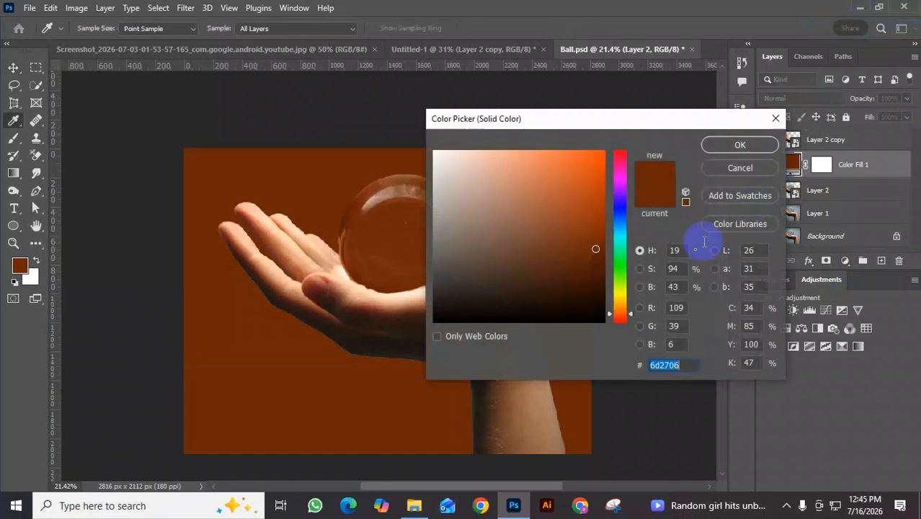
{"action": "left_click_drag", "start_coordinate": [583, 117], "coordinate": [694, 168]}
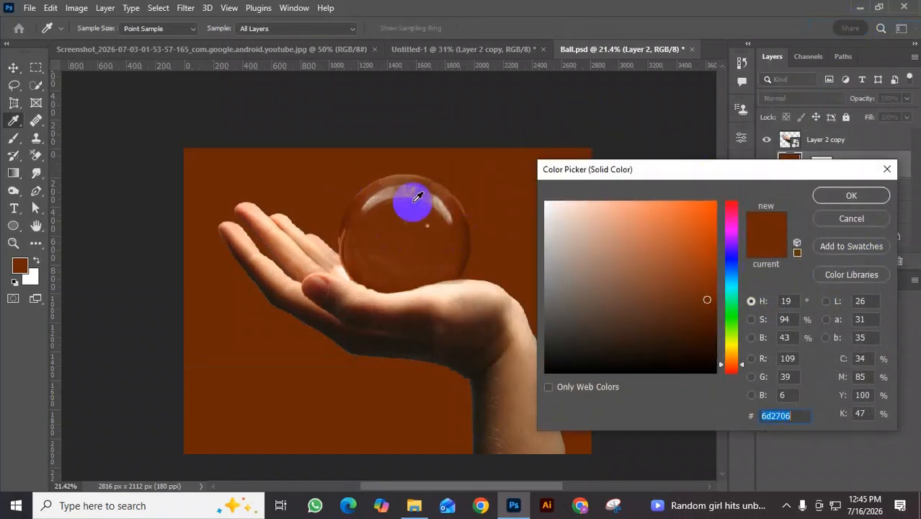
{"action": "left_click_drag", "start_coordinate": [689, 303], "coordinate": [645, 284]}
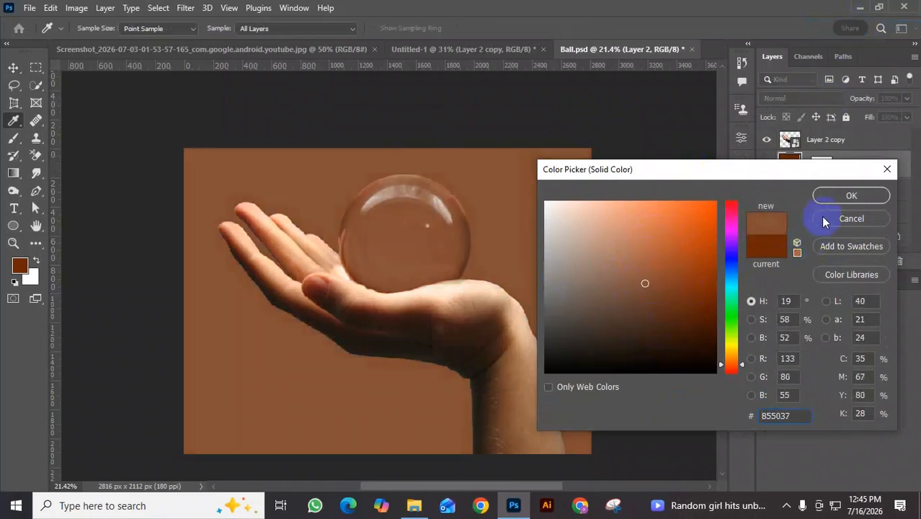
{"action": "left_click_drag", "start_coordinate": [825, 172], "coordinate": [729, 164]}
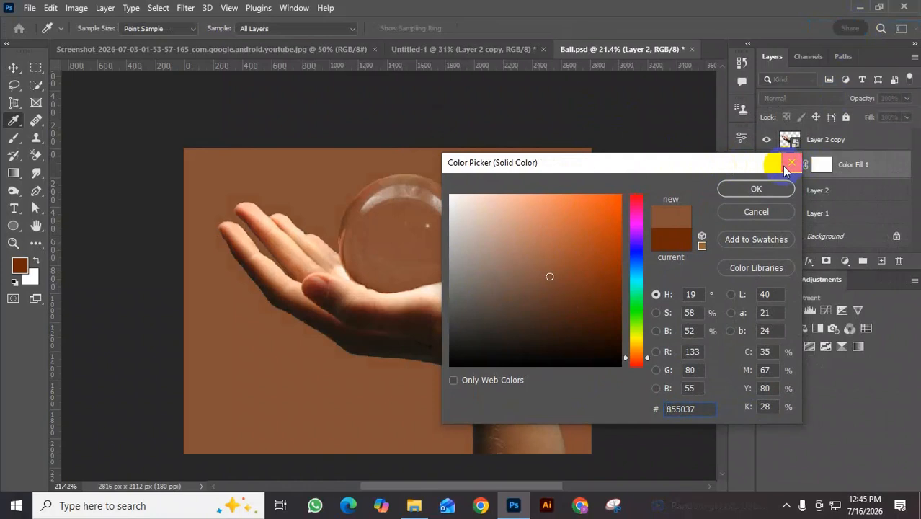
{"action": "left_click", "coordinate": [792, 164]}
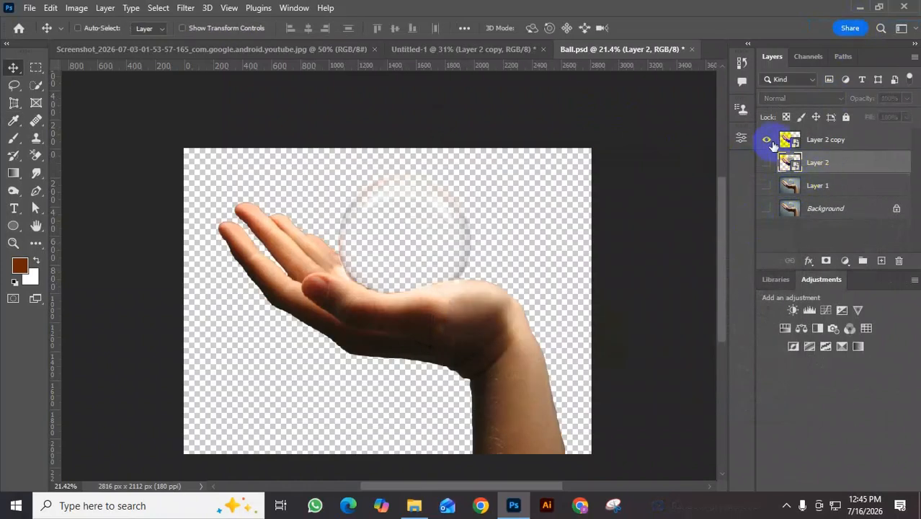
Step: Export the see-through-ball cutout with Layer 2 hidden as a transparent PNG named Ball 1 in the tomalika folder
{"action": "left_click", "coordinate": [767, 163]}
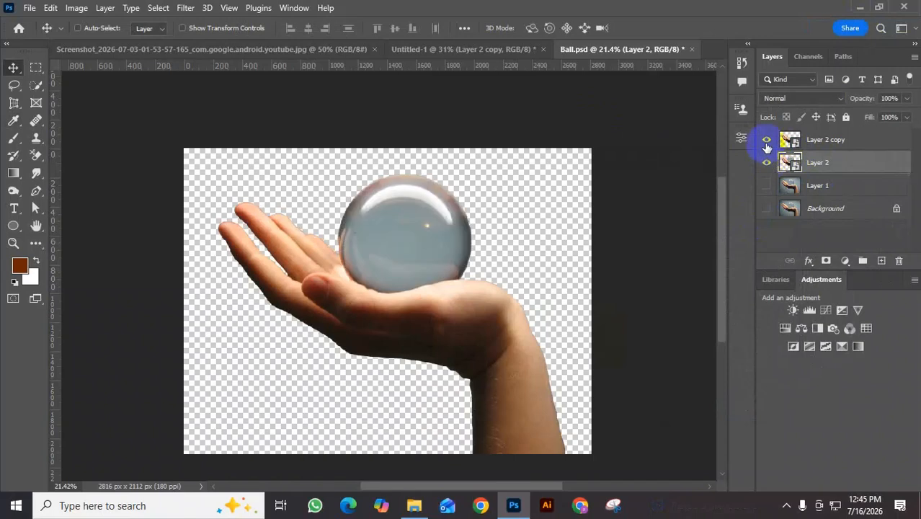
{"action": "left_click", "coordinate": [767, 164]}
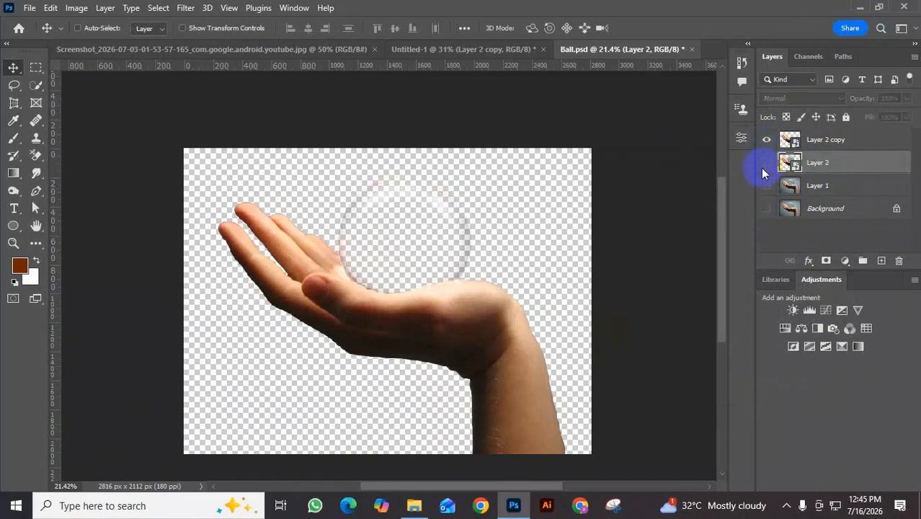
{"action": "left_click", "coordinate": [30, 10]}
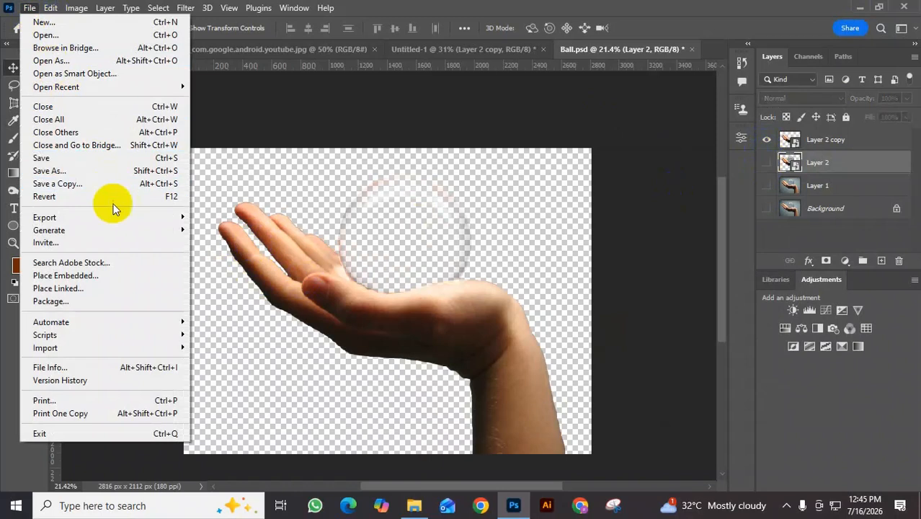
{"action": "mouse_move", "coordinate": [109, 217]}
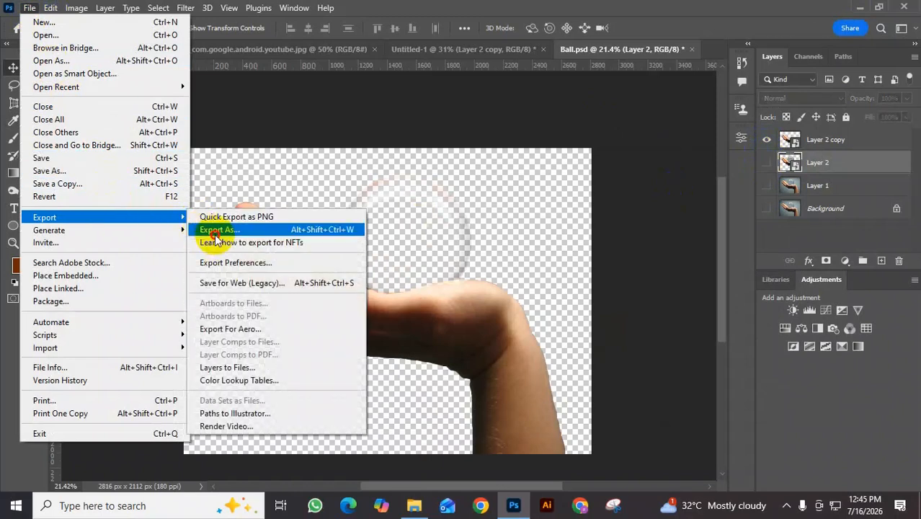
{"action": "left_click", "coordinate": [216, 230]}
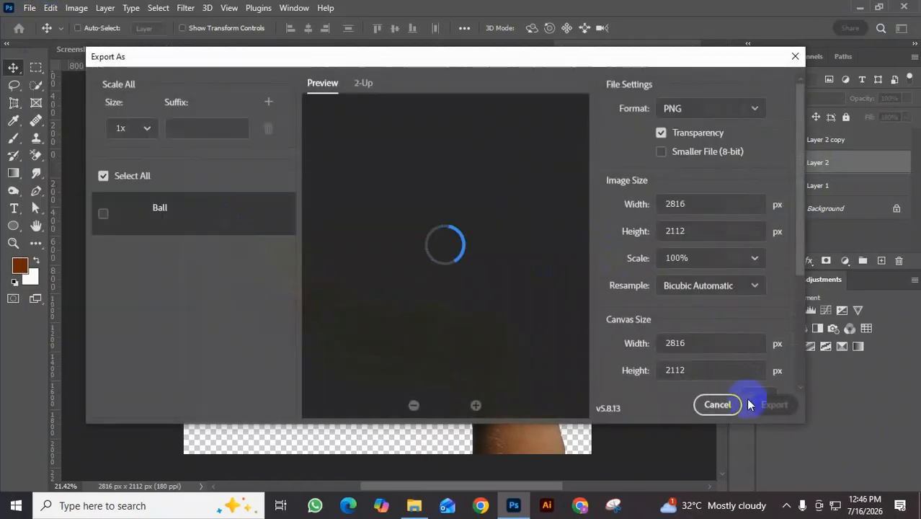
{"action": "left_click", "coordinate": [773, 404]}
{"action": "left_click", "coordinate": [206, 323]}
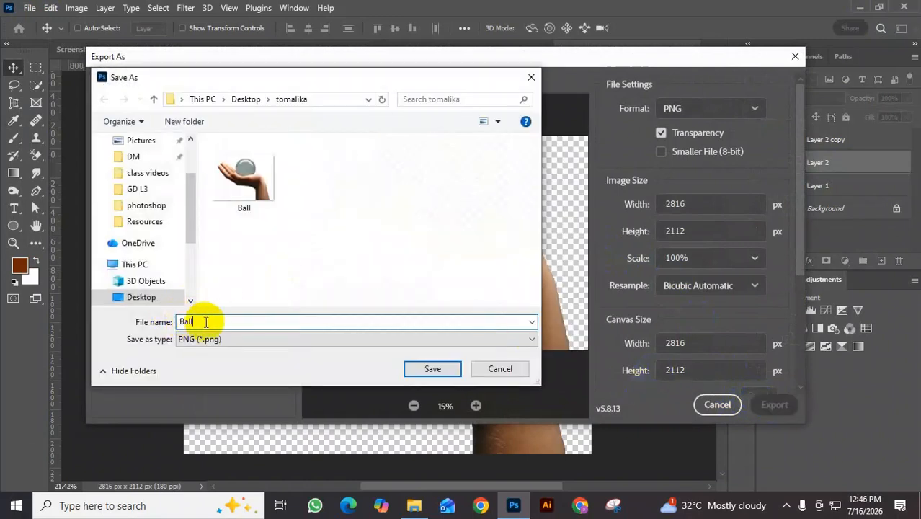
{"action": "type", "text": "1"}
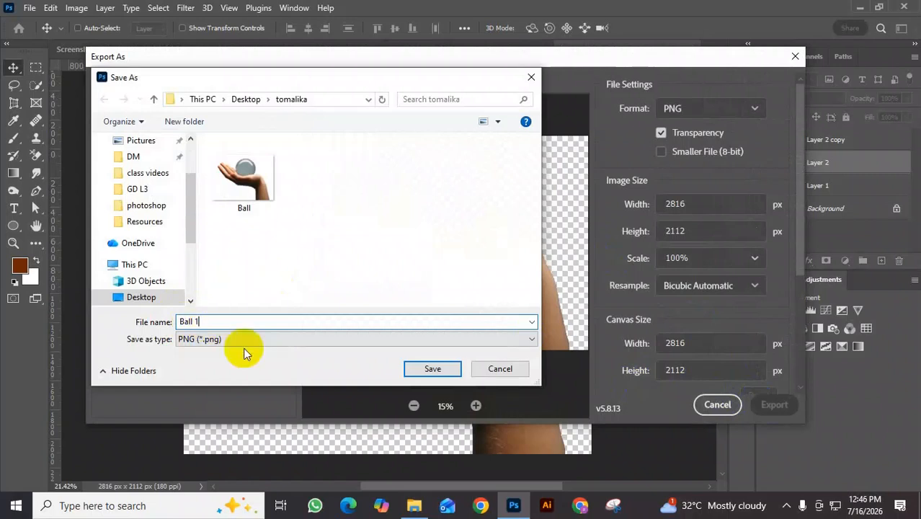
{"action": "left_click", "coordinate": [421, 368]}
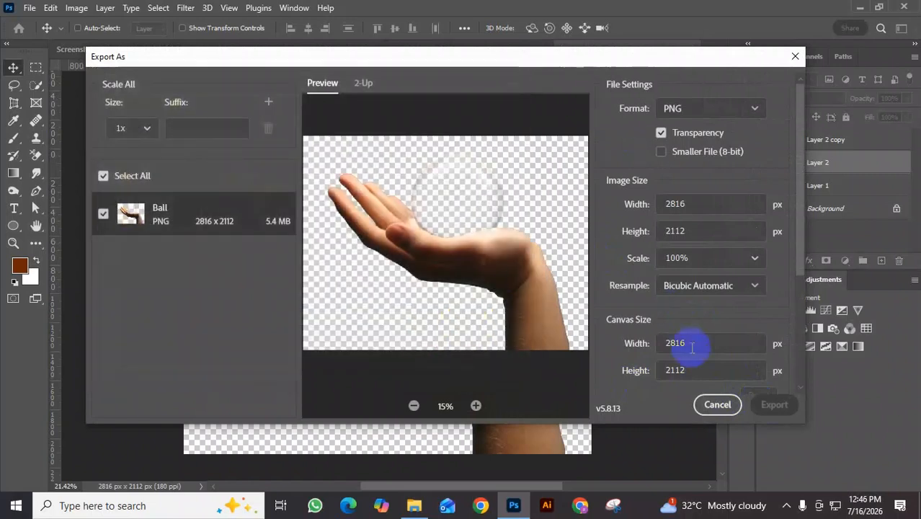
{"action": "left_click", "coordinate": [796, 55]}
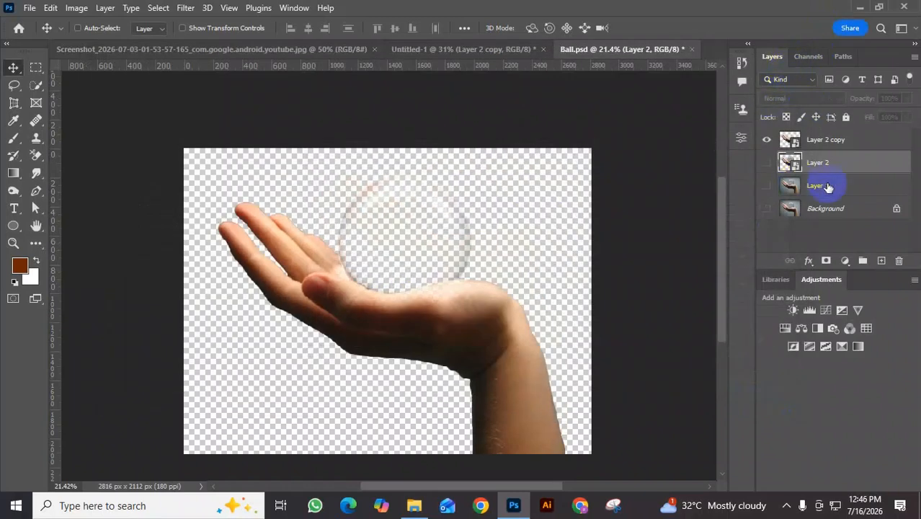
Step: Show both Layer 2 and Layer 2 copy, save Ball.psd, and close the document
{"action": "left_click", "coordinate": [767, 138]}
{"action": "left_click", "coordinate": [767, 162]}
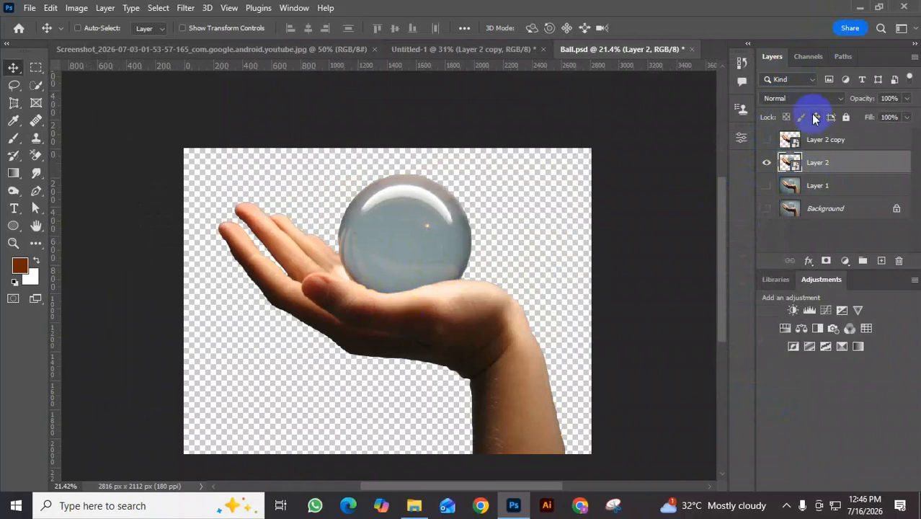
{"action": "left_click", "coordinate": [767, 139]}
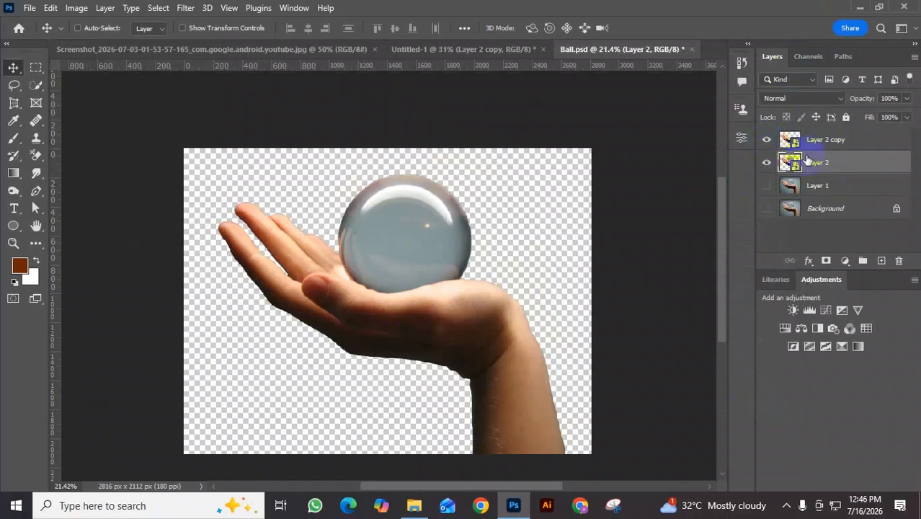
{"action": "left_click", "coordinate": [691, 49]}
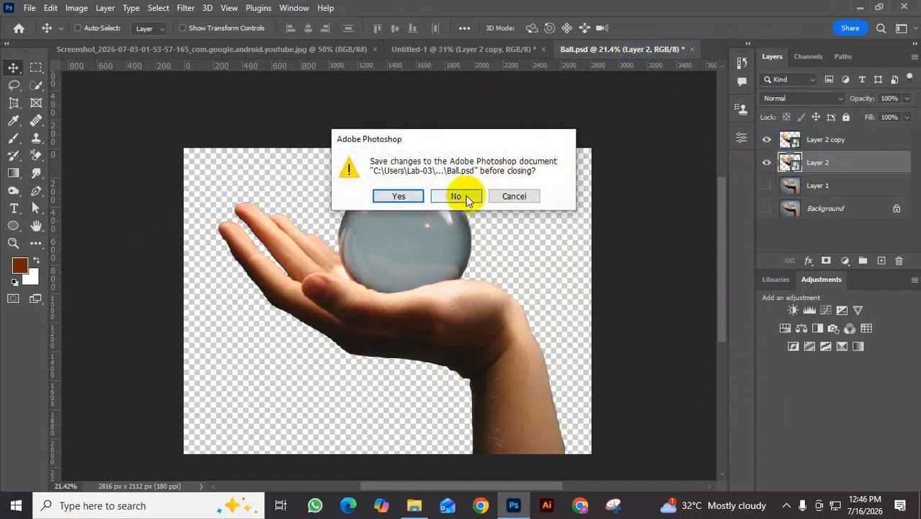
{"action": "left_click", "coordinate": [511, 199]}
{"action": "key", "text": "ctrl+s"}
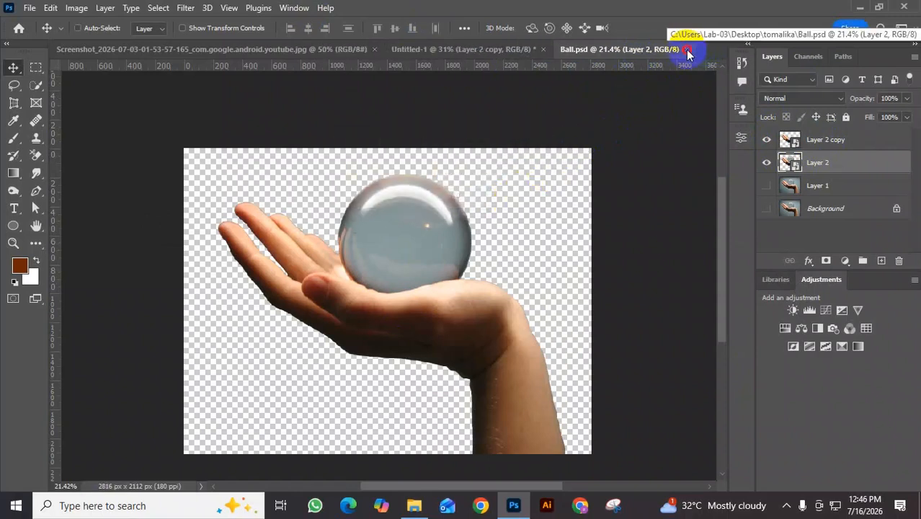
{"action": "left_click", "coordinate": [686, 49]}
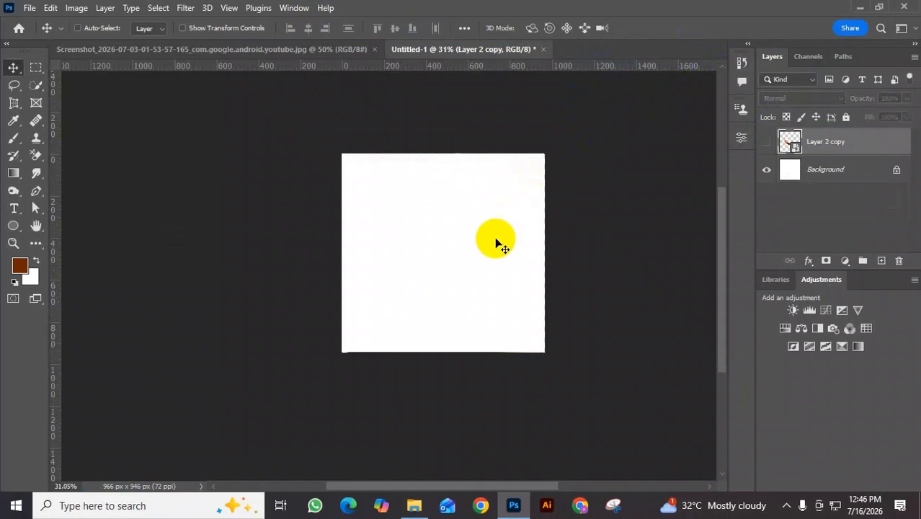
Step: Switch to File Explorer and place the Metal Texture image from the Resources folder into the Untitled-1 document
{"action": "scroll", "coordinate": [504, 238], "scroll_direction": "up", "scroll_amount": 3}
{"action": "left_click_drag", "start_coordinate": [509, 217], "coordinate": [454, 241]}
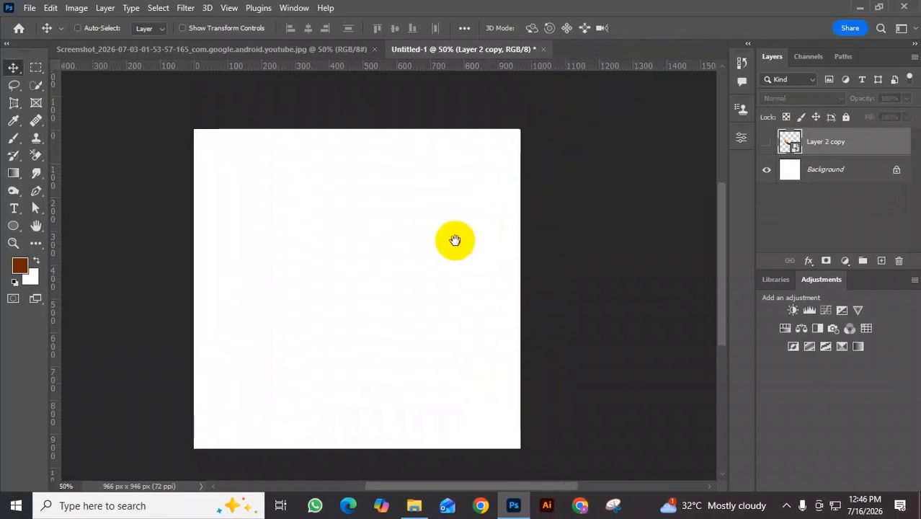
{"action": "left_click", "coordinate": [416, 507]}
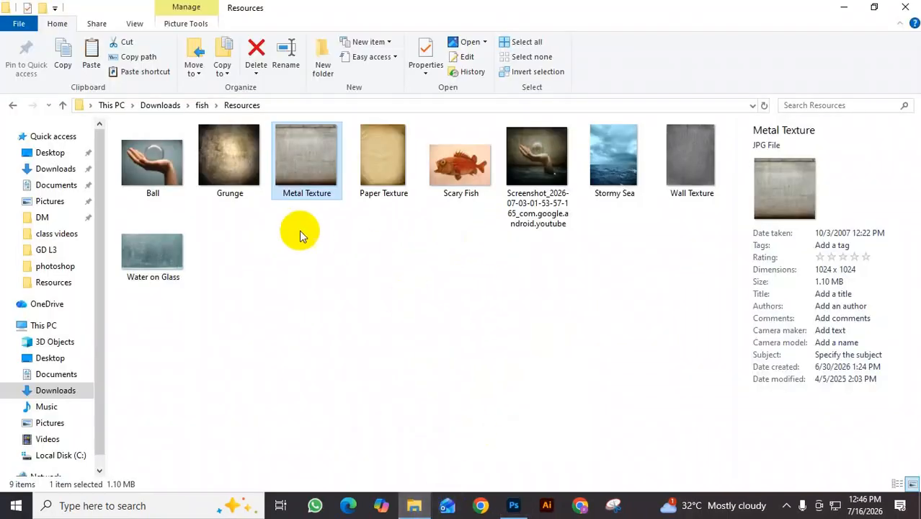
{"action": "left_click_drag", "start_coordinate": [319, 159], "coordinate": [411, 348]}
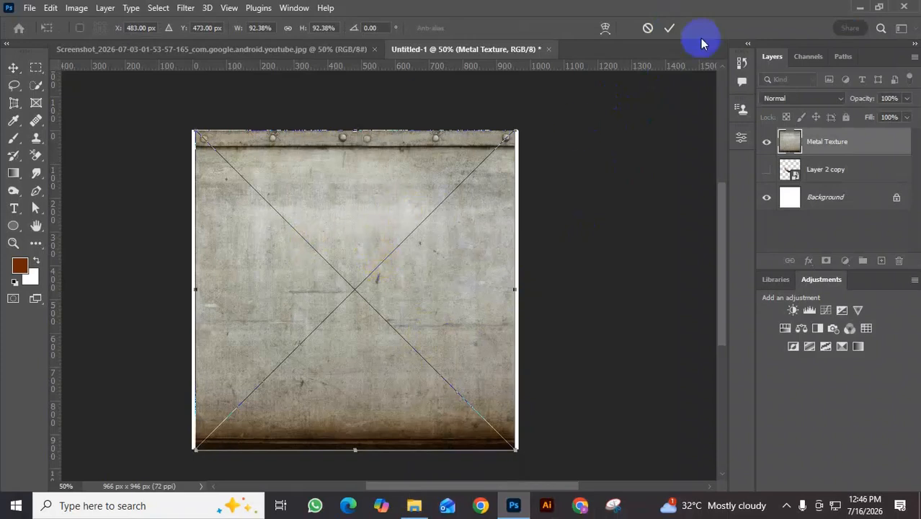
Step: Try to enlarge the placed Metal Texture to 94.53% and shift it to cover the canvas edges
{"action": "left_click_drag", "start_coordinate": [518, 134], "coordinate": [526, 126]}
{"action": "left_click_drag", "start_coordinate": [469, 236], "coordinate": [462, 238]}
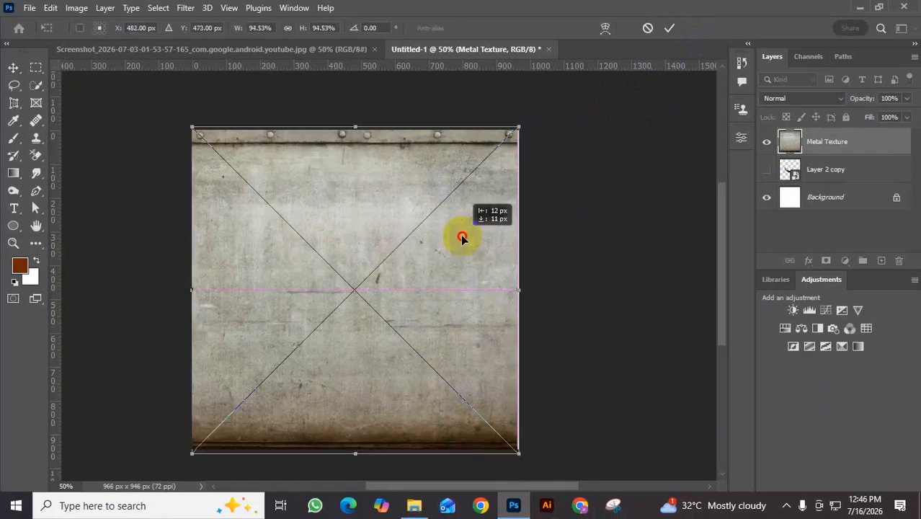
{"action": "key", "text": "ctrl+z"}
{"action": "key", "text": "ctrl+z"}
{"action": "key", "text": "ctrl+z"}
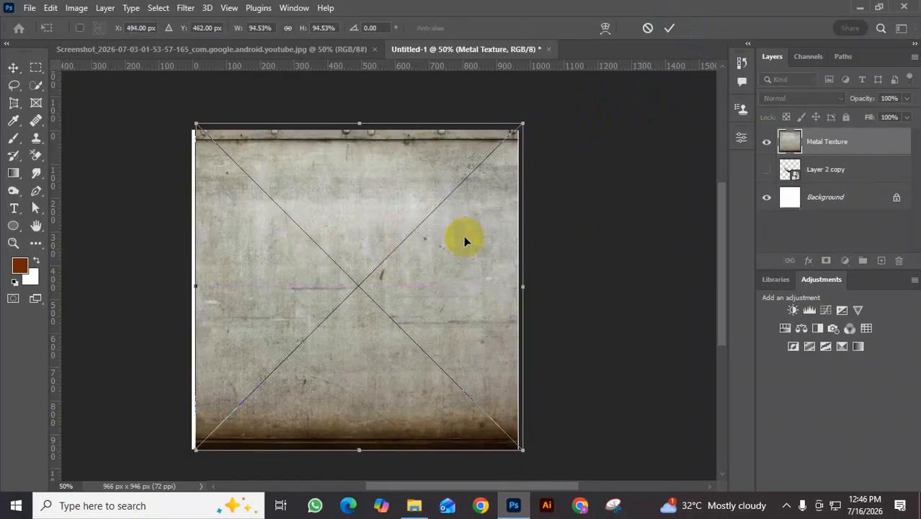
Step: Commit the Metal Texture placement at 92.38% scale and compare it with the wall in the reference composite
{"action": "left_click", "coordinate": [670, 28]}
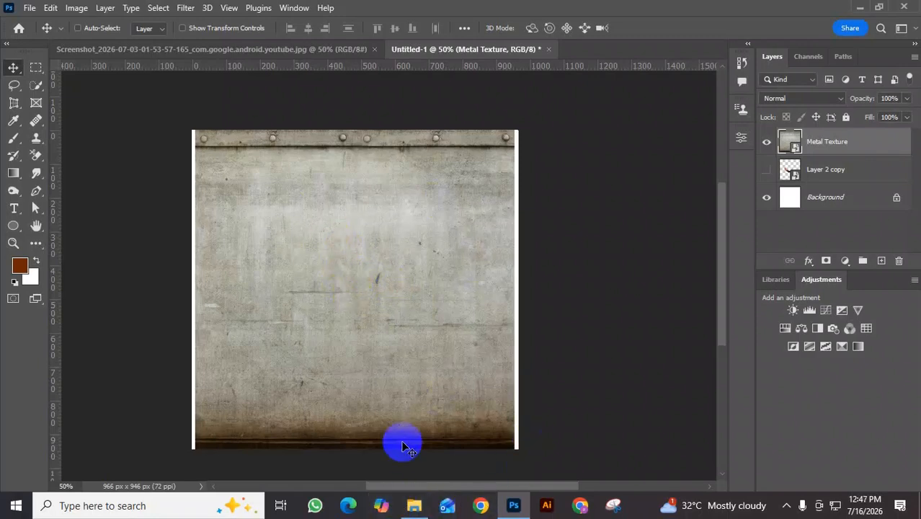
{"action": "left_click", "coordinate": [264, 48]}
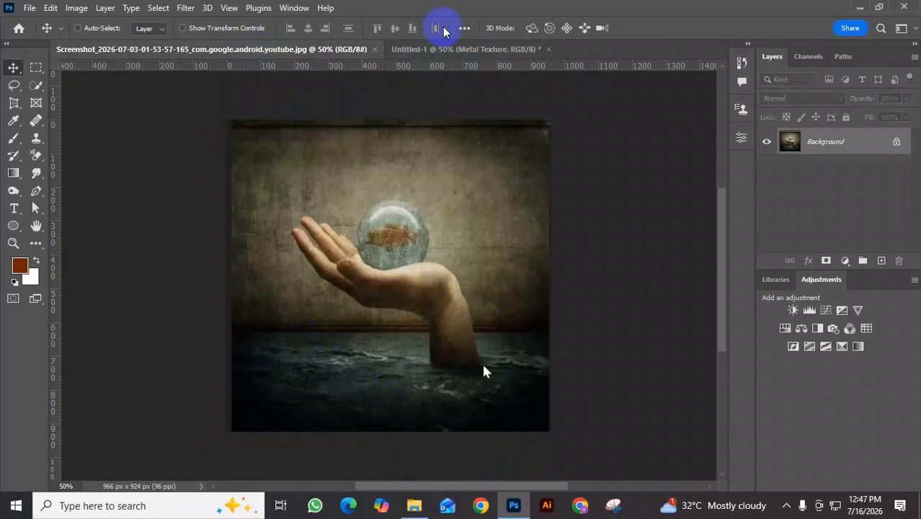
{"action": "left_click", "coordinate": [440, 50]}
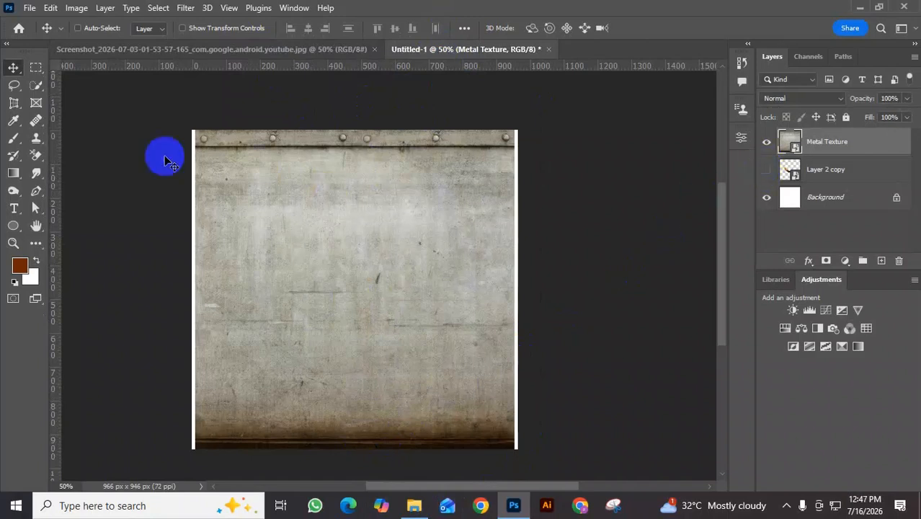
Step: Copy roughly the lower half of Metal Texture, across the full canvas width, to a new layer and stack that layer beneath Metal Texture
{"action": "left_click", "coordinate": [37, 68]}
{"action": "left_click", "coordinate": [411, 308]}
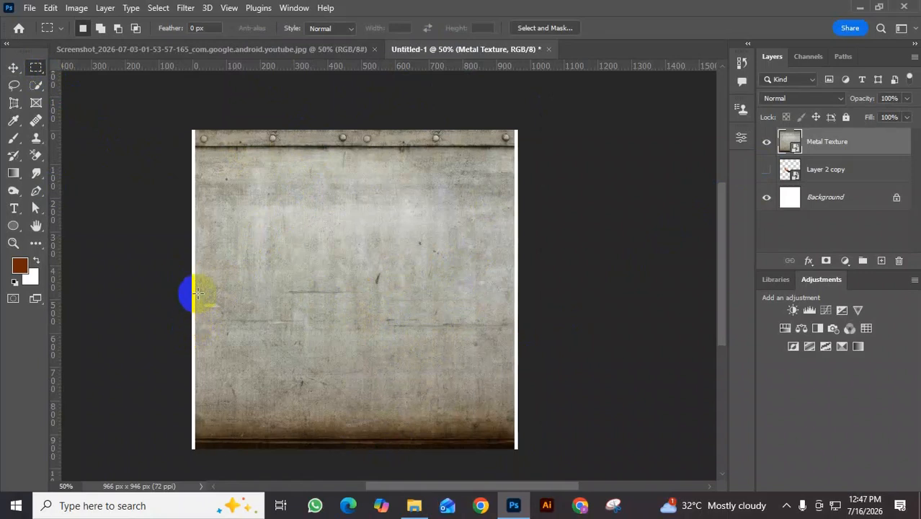
{"action": "left_click_drag", "start_coordinate": [193, 287], "coordinate": [539, 449]}
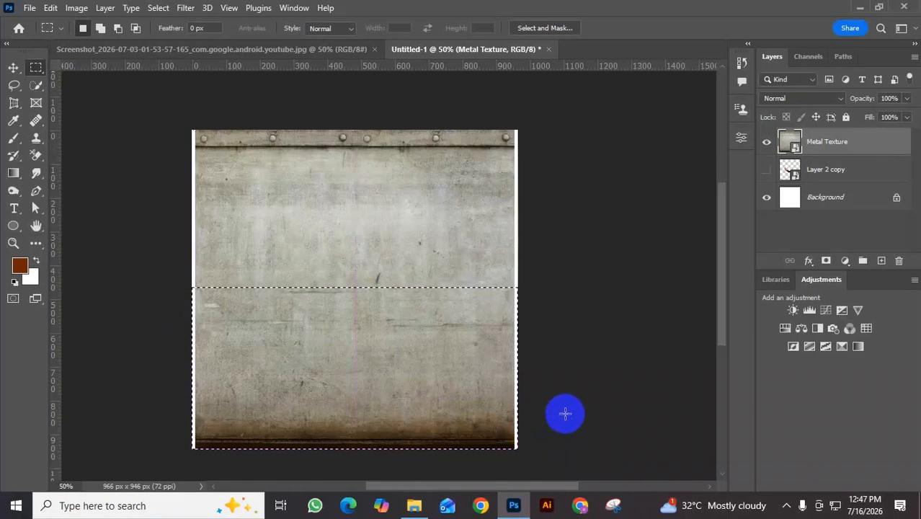
{"action": "key", "text": "ctrl+j"}
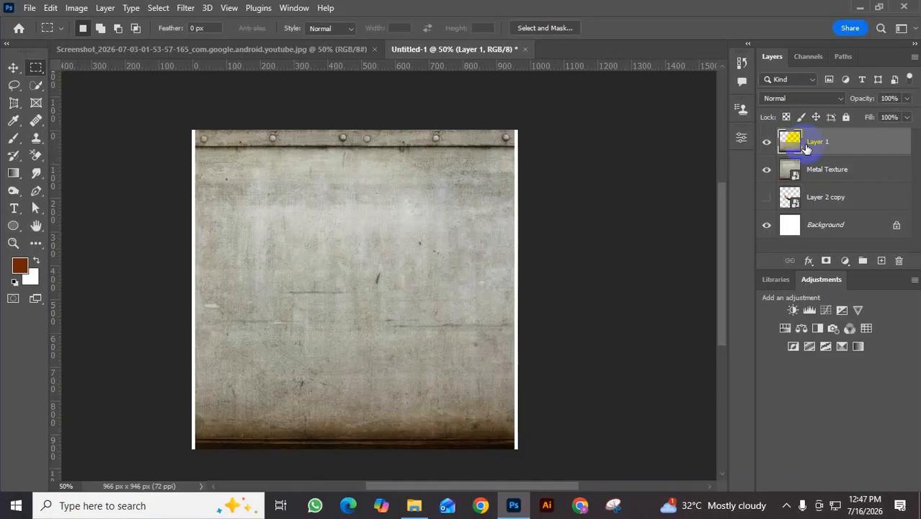
{"action": "left_click", "coordinate": [13, 67]}
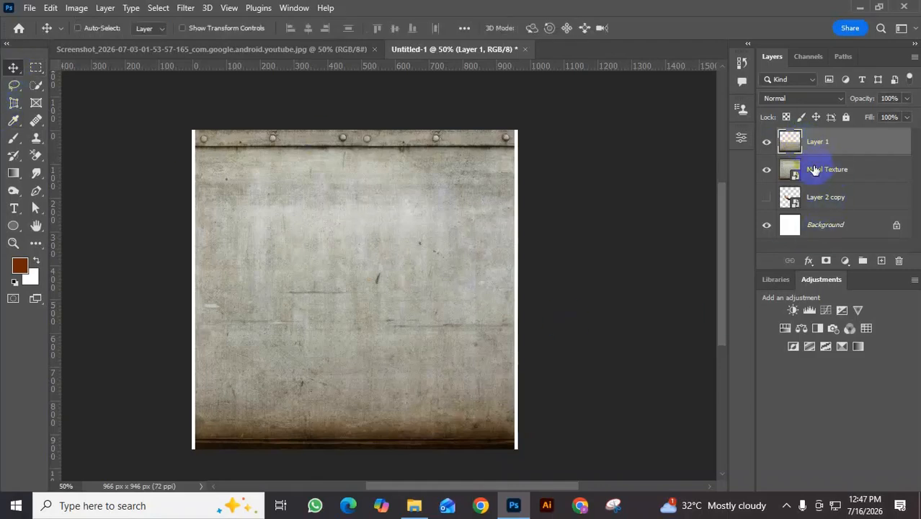
{"action": "left_click_drag", "start_coordinate": [813, 150], "coordinate": [827, 193]}
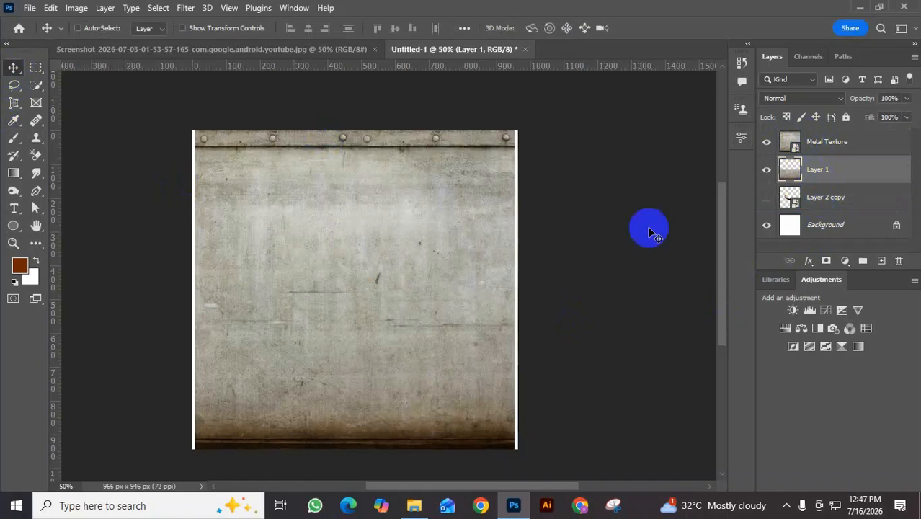
Step: Stack Layer 1 above Metal Texture and slide it up until its upper edge sits just below the riveted band
{"action": "left_click_drag", "start_coordinate": [393, 339], "coordinate": [391, 296]}
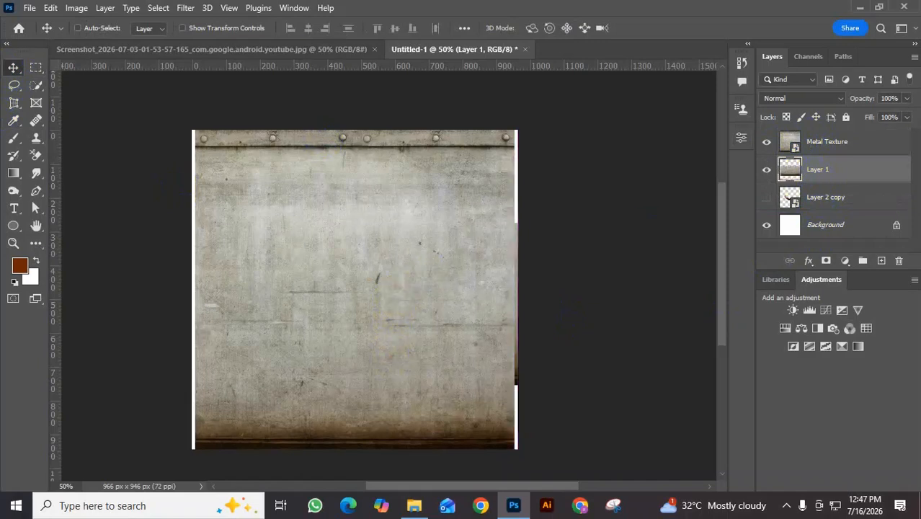
{"action": "left_click_drag", "start_coordinate": [819, 175], "coordinate": [818, 139]}
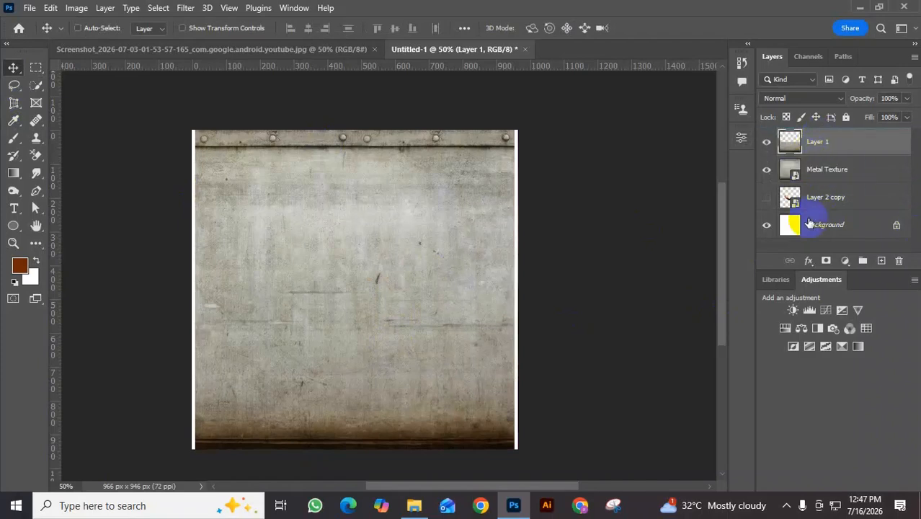
{"action": "left_click_drag", "start_coordinate": [426, 387], "coordinate": [415, 267]}
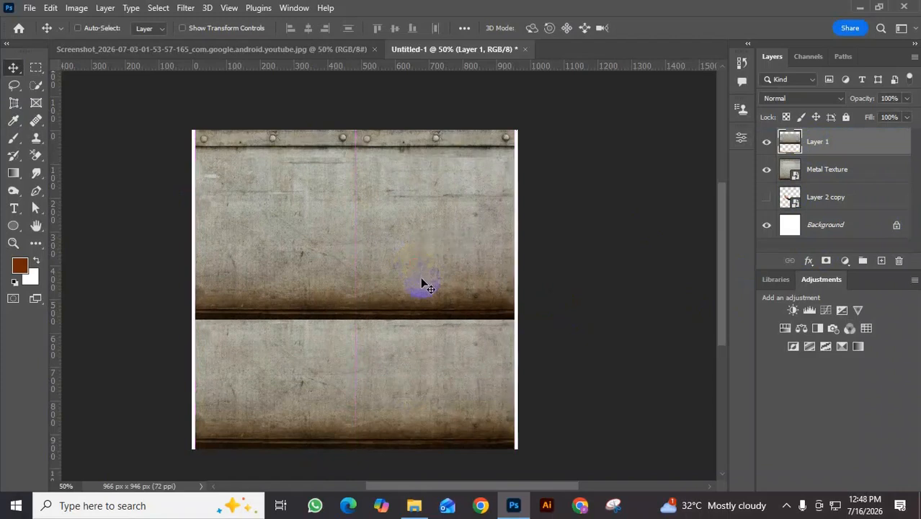
Step: Hide Layer 1 and copy roughly the upper 40% of Metal Texture, across the full canvas width, to a new layer
{"action": "left_click", "coordinate": [845, 171]}
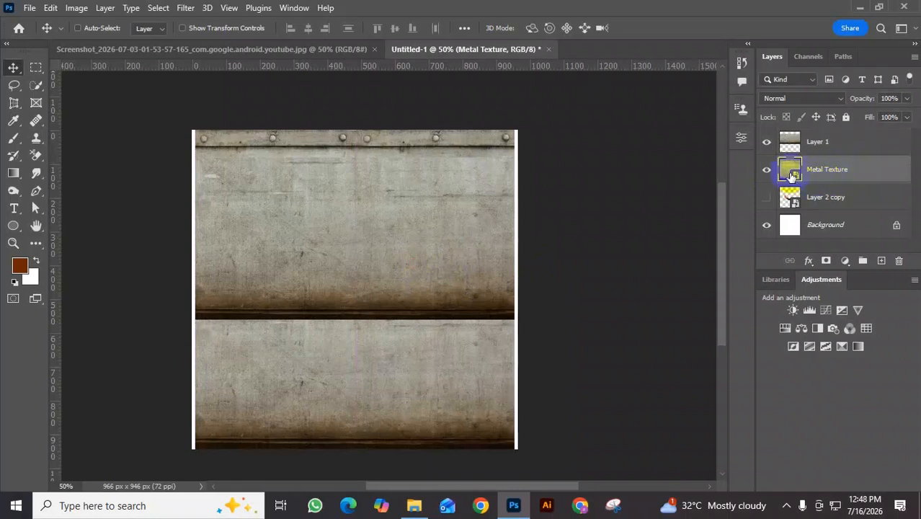
{"action": "left_click_drag", "start_coordinate": [433, 252], "coordinate": [608, 304]}
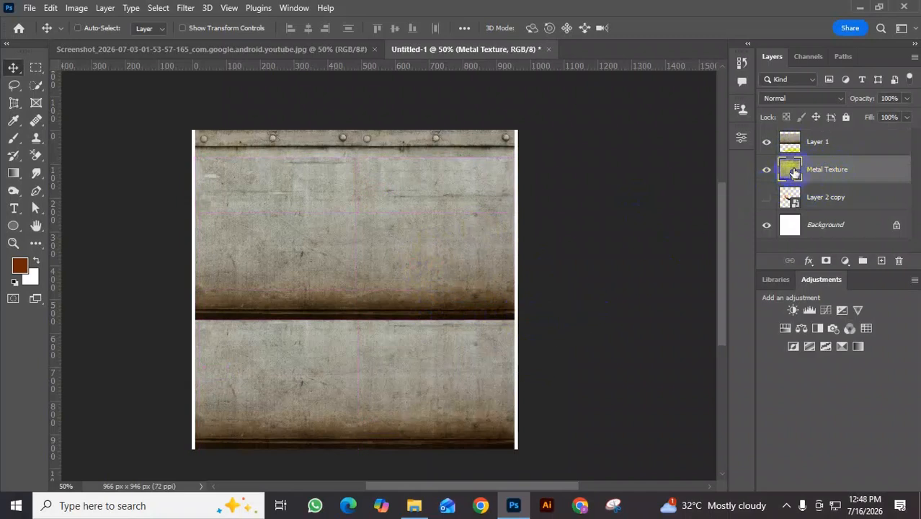
{"action": "left_click", "coordinate": [767, 141]}
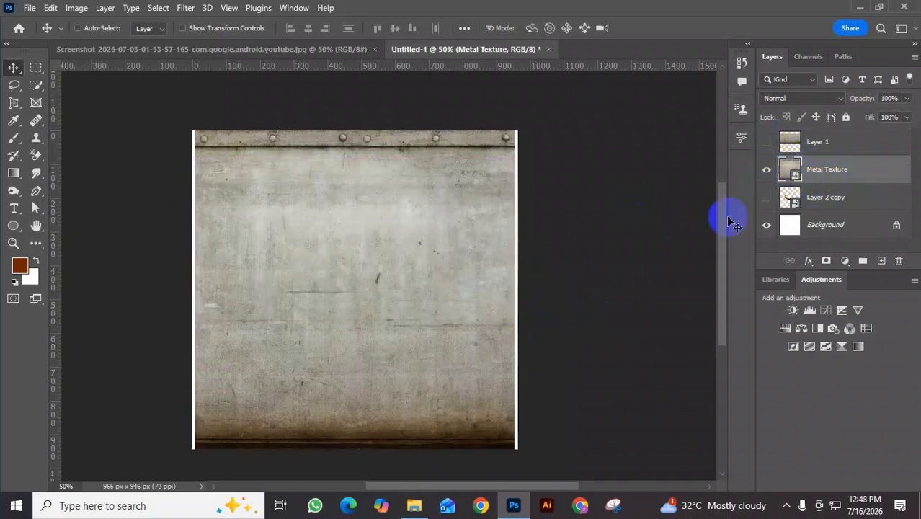
{"action": "left_click", "coordinate": [37, 67]}
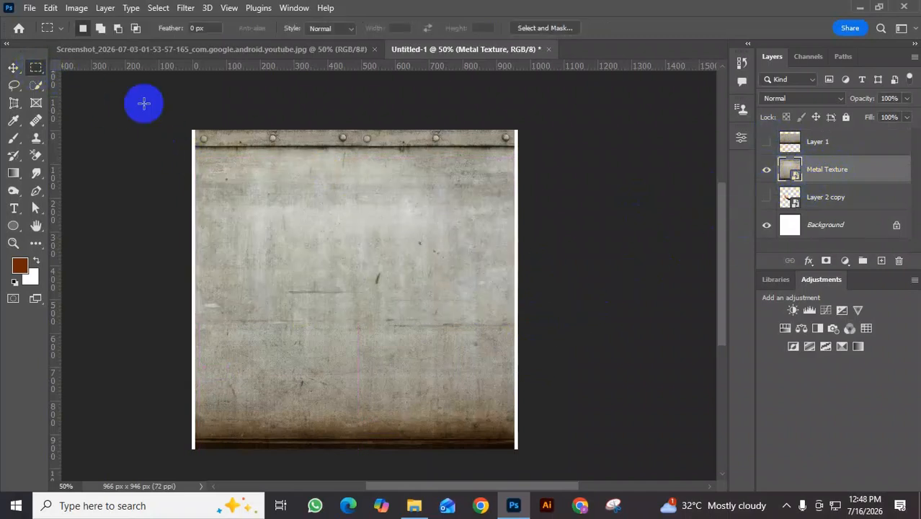
{"action": "left_click_drag", "start_coordinate": [192, 127], "coordinate": [525, 258]}
{"action": "key", "text": "ctrl+j"}
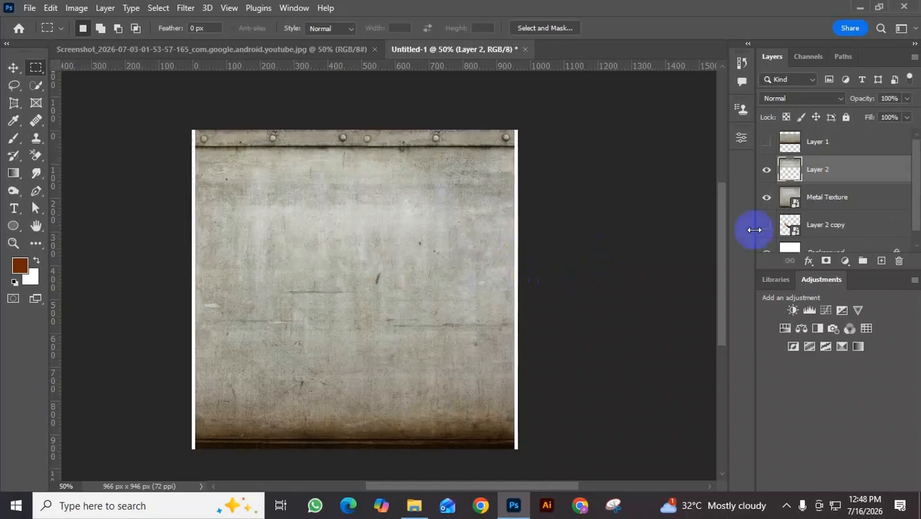
Step: Hide Metal Texture, show Layer 1 again, and shift Layer 1 slightly down over Layer 2
{"action": "left_click", "coordinate": [767, 197]}
{"action": "left_click", "coordinate": [767, 142]}
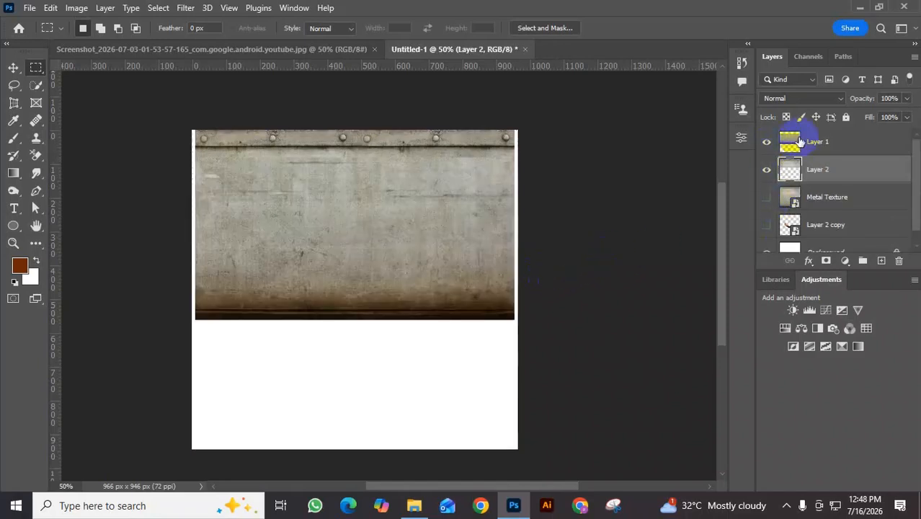
{"action": "left_click", "coordinate": [807, 140]}
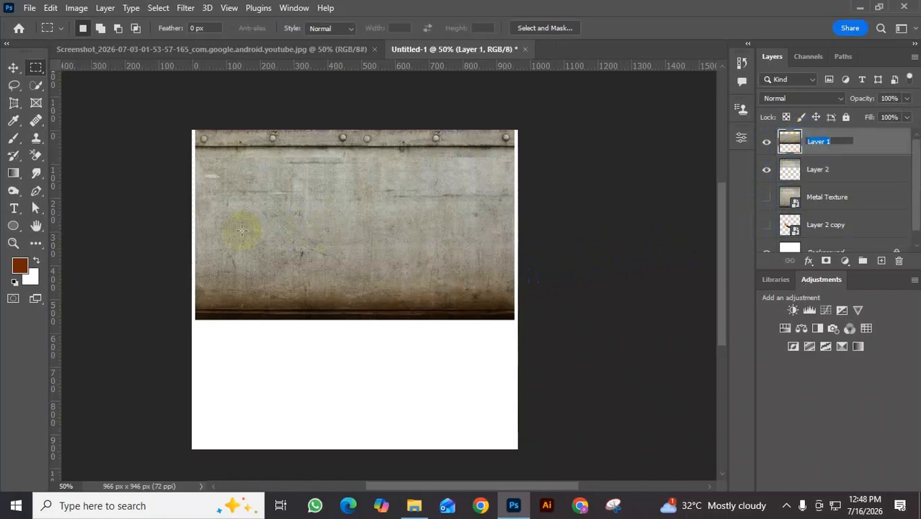
{"action": "left_click", "coordinate": [13, 68]}
{"action": "mouse_move", "coordinate": [361, 195]}
{"action": "left_mouse_down"}
{"action": "mouse_move", "coordinate": [370, 420]}
{"action": "mouse_move", "coordinate": [349, 284]}
{"action": "mouse_move", "coordinate": [366, 220]}
{"action": "mouse_move", "coordinate": [360, 196]}
{"action": "left_mouse_up"}
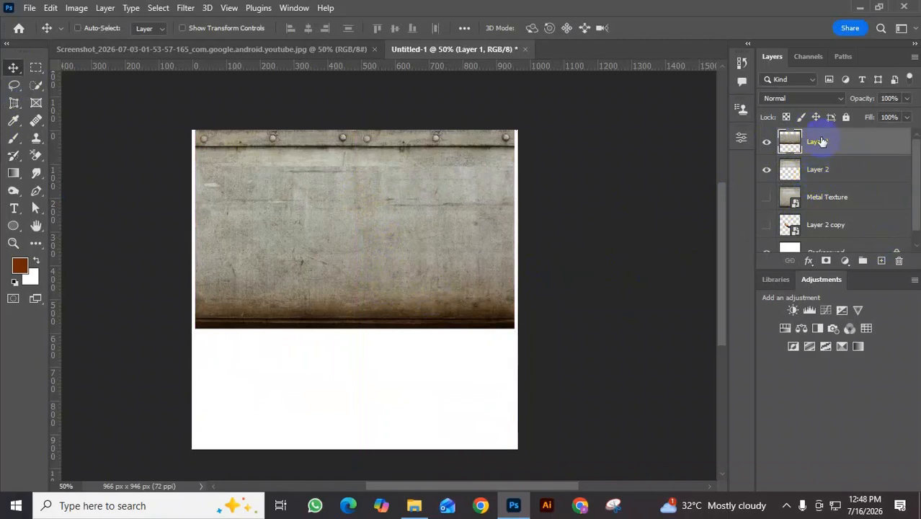
{"action": "left_click", "coordinate": [766, 142]}
{"action": "left_click", "coordinate": [766, 143]}
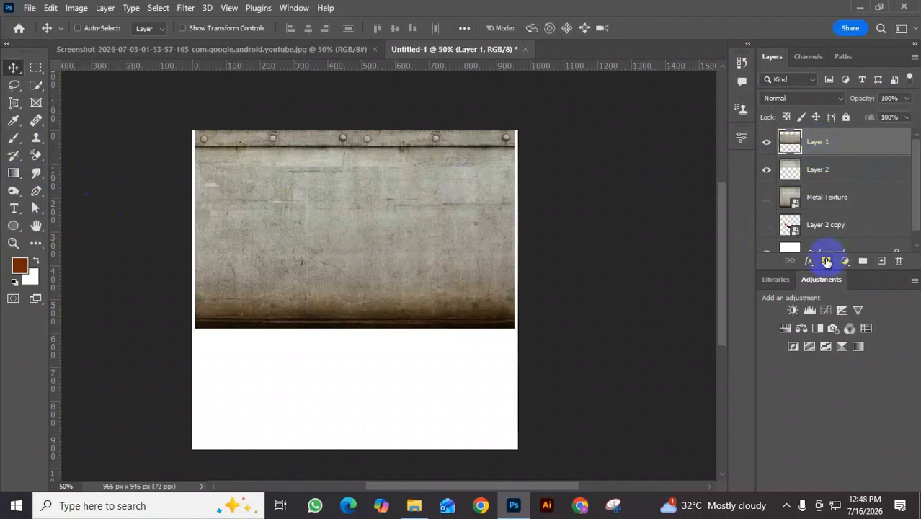
Step: Try masking Layer 1 and painting its upper edge black with the 100 px brush, then undo the painting and the mask
{"action": "left_click", "coordinate": [827, 261]}
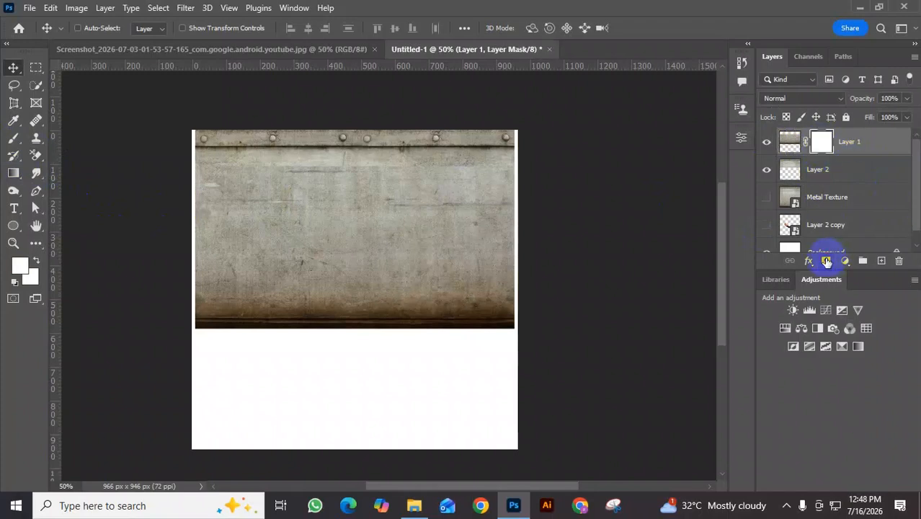
{"action": "left_click", "coordinate": [15, 284]}
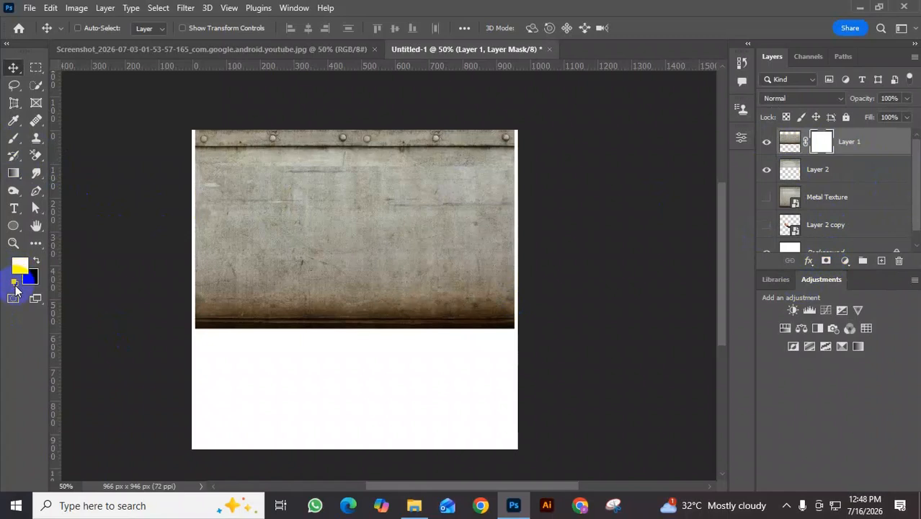
{"action": "left_click", "coordinate": [38, 264]}
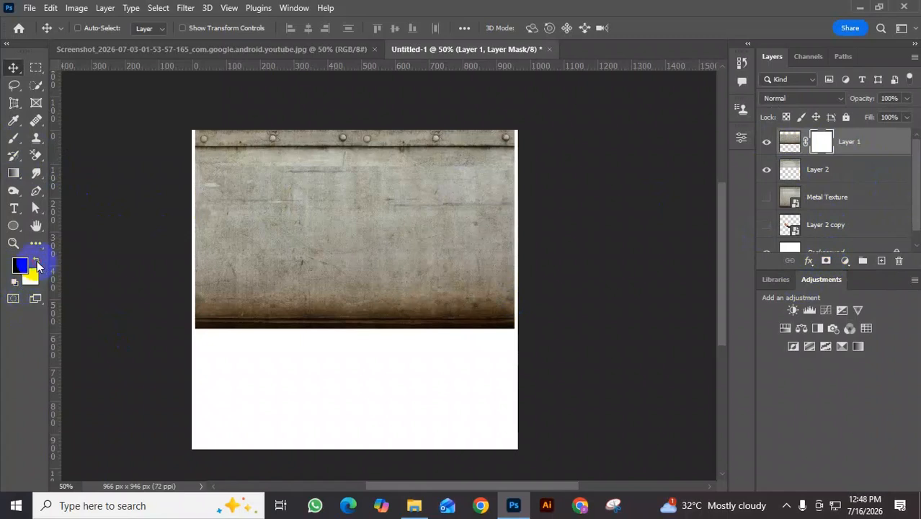
{"action": "left_click", "coordinate": [13, 139]}
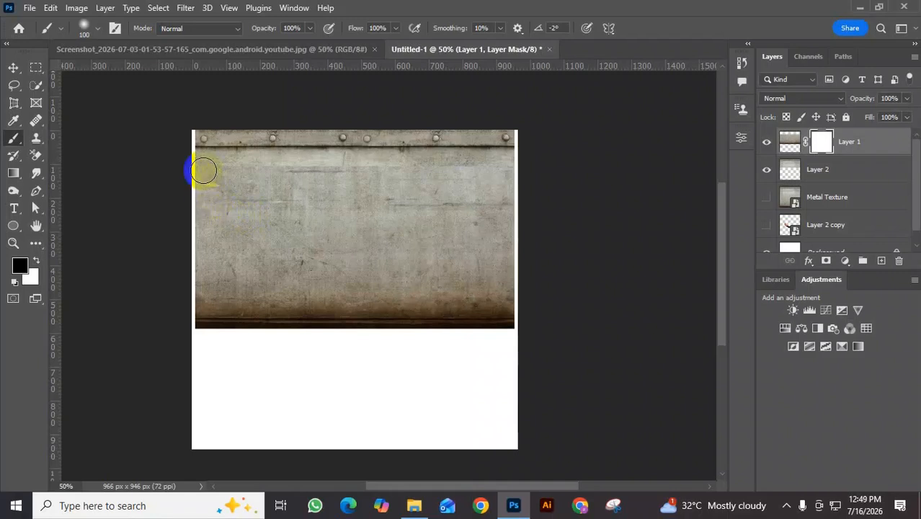
{"action": "mouse_move", "coordinate": [205, 169]}
{"action": "left_mouse_down"}
{"action": "mouse_move", "coordinate": [507, 177]}
{"action": "mouse_move", "coordinate": [217, 180]}
{"action": "mouse_move", "coordinate": [483, 179]}
{"action": "left_mouse_up"}
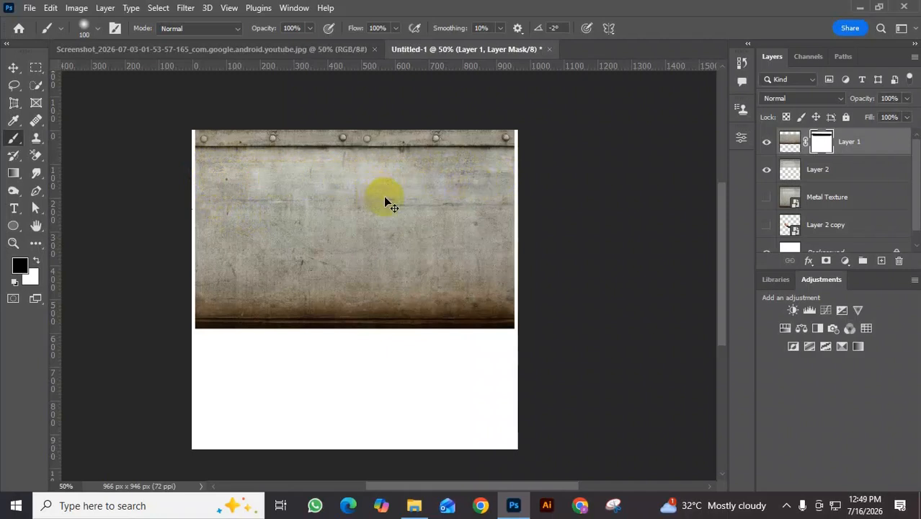
{"action": "key", "text": "ctrl+z"}
{"action": "key", "text": "ctrl+z"}
{"action": "left_click", "coordinate": [892, 150]}
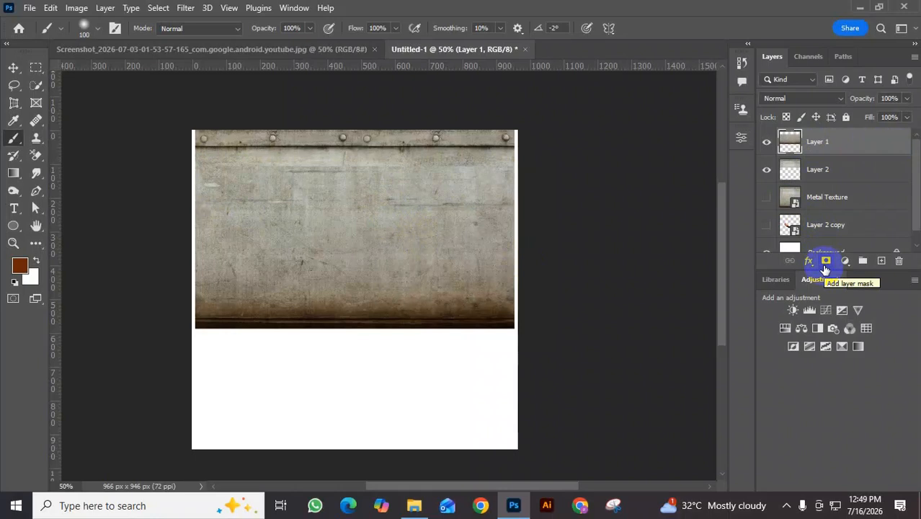
Step: Add a layer mask to Layer 1 and check its upper edge by hiding and showing Layer 2
{"action": "left_click", "coordinate": [826, 262]}
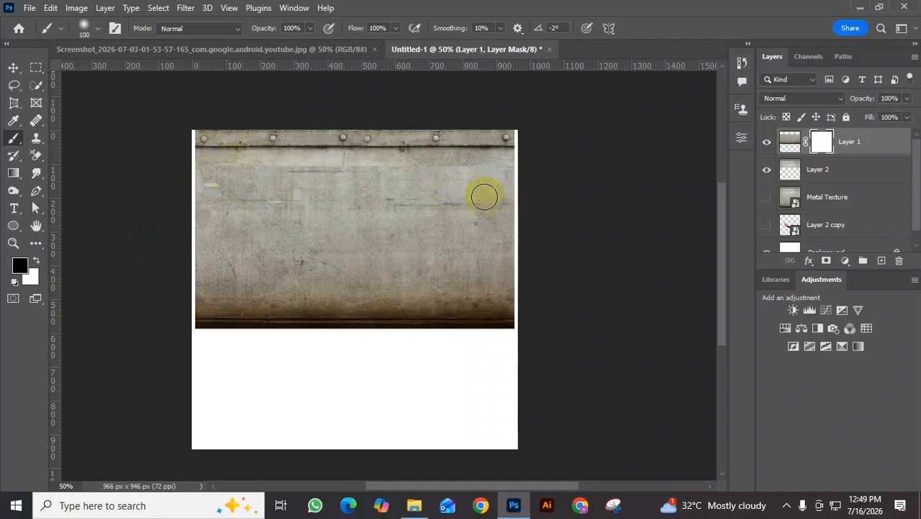
{"action": "right_click", "coordinate": [529, 195]}
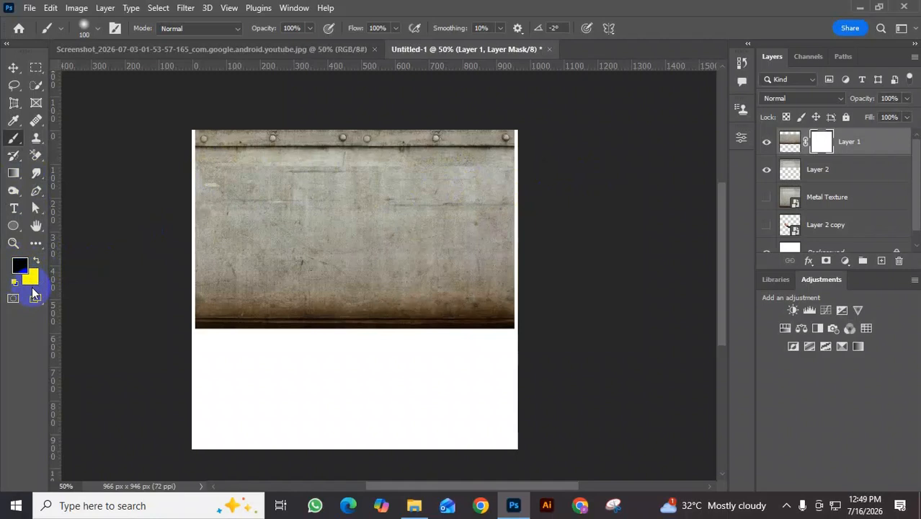
{"action": "key", "text": "d"}
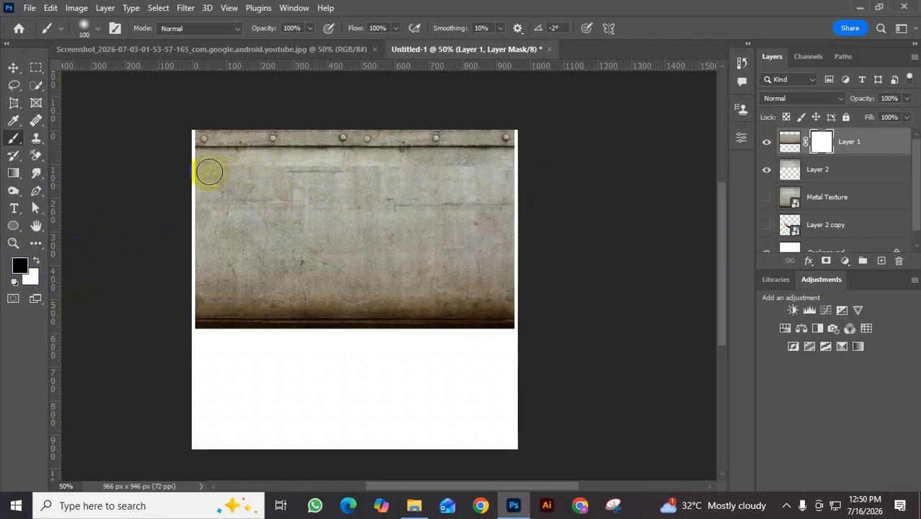
{"action": "scroll", "coordinate": [316, 176], "scroll_direction": "up", "scroll_amount": 5}
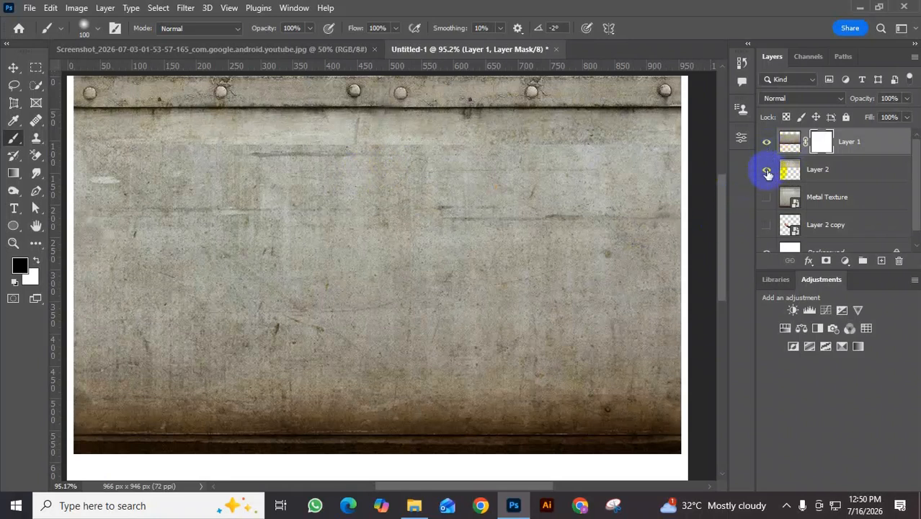
{"action": "left_click", "coordinate": [767, 173]}
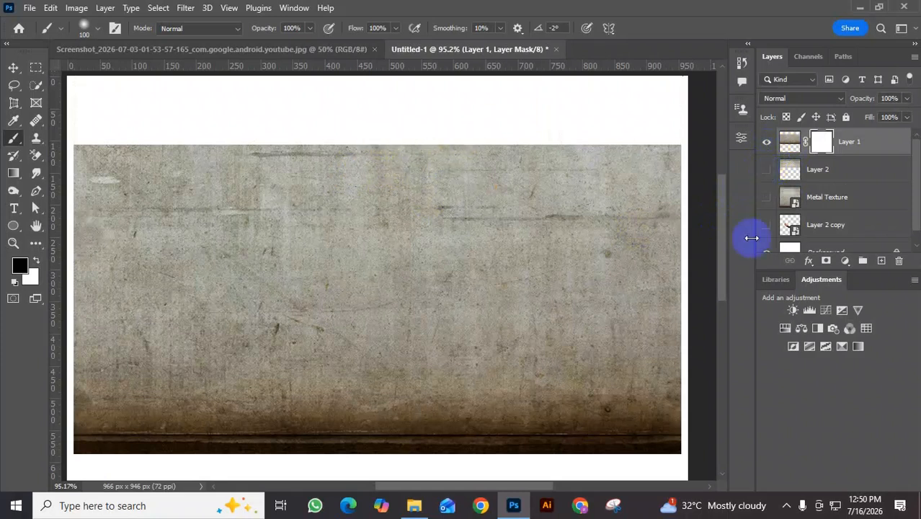
{"action": "left_click", "coordinate": [766, 170]}
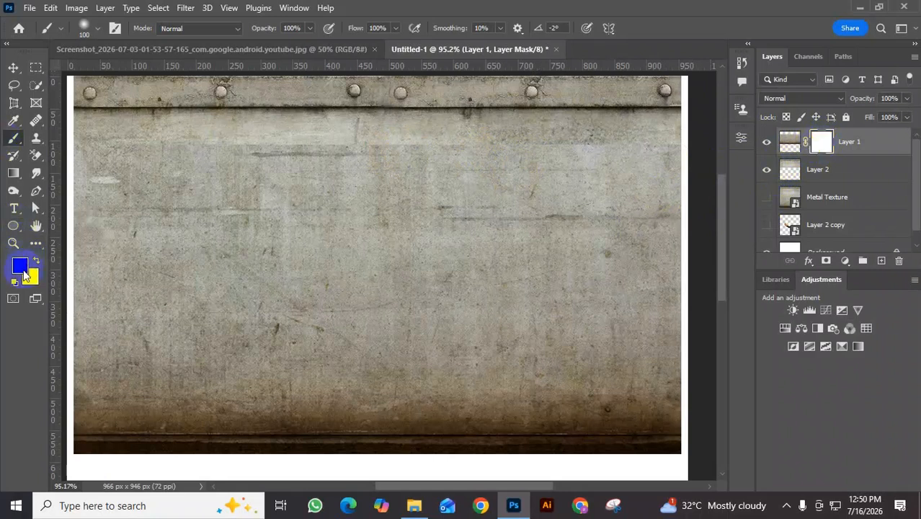
Step: Paint black along the upper seam on Layer 1's mask with a 100 px soft brush at 0% hardness to blend it into Layer 2
{"action": "key", "text": "d"}
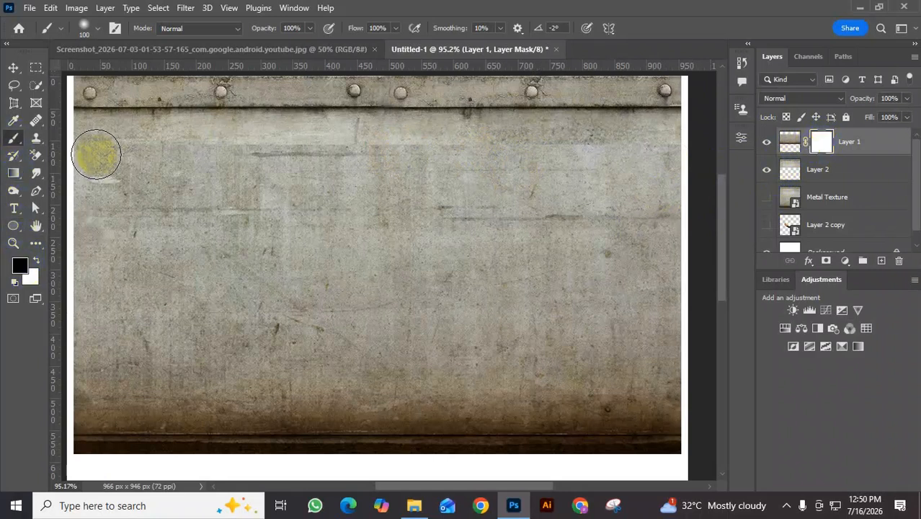
{"action": "left_click", "coordinate": [98, 29]}
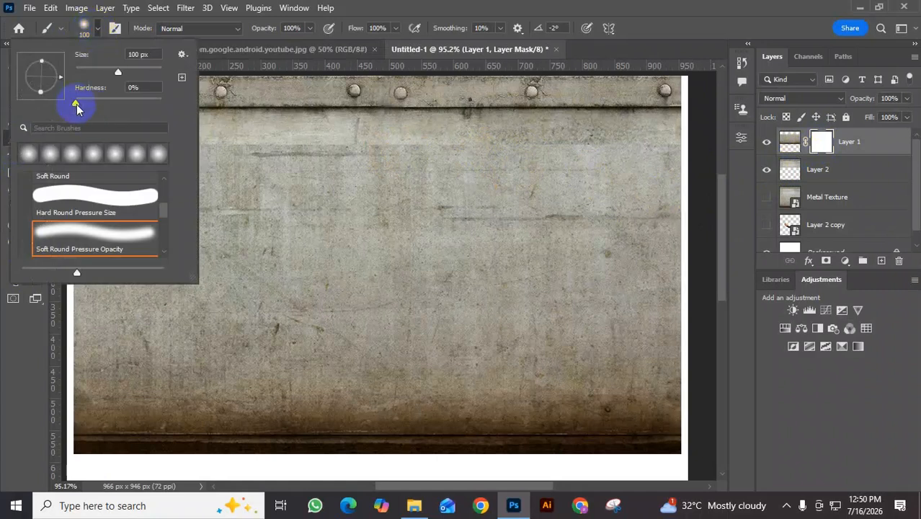
{"action": "left_click", "coordinate": [249, 164]}
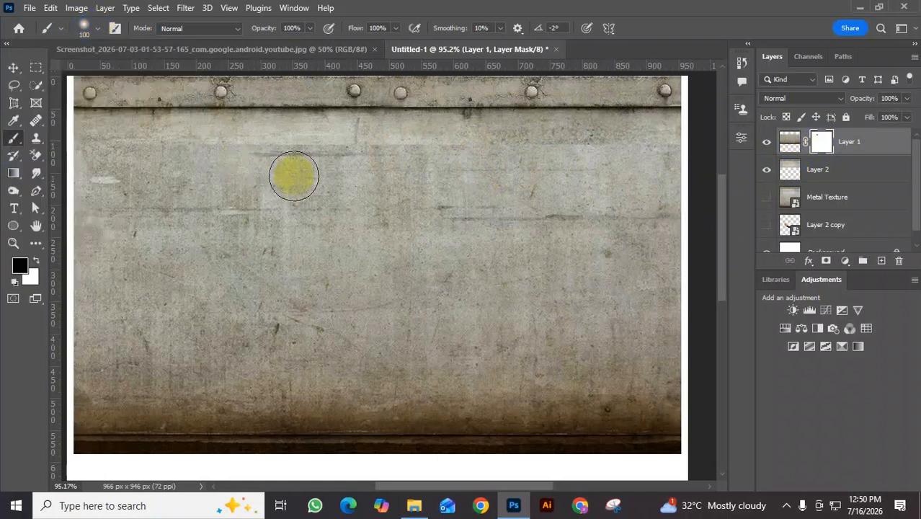
{"action": "mouse_move", "coordinate": [155, 150]}
{"action": "left_mouse_down"}
{"action": "mouse_move", "coordinate": [671, 156]}
{"action": "mouse_move", "coordinate": [628, 174]}
{"action": "mouse_move", "coordinate": [420, 177]}
{"action": "mouse_move", "coordinate": [96, 154]}
{"action": "mouse_move", "coordinate": [77, 173]}
{"action": "mouse_move", "coordinate": [572, 161]}
{"action": "mouse_move", "coordinate": [677, 170]}
{"action": "left_mouse_up"}
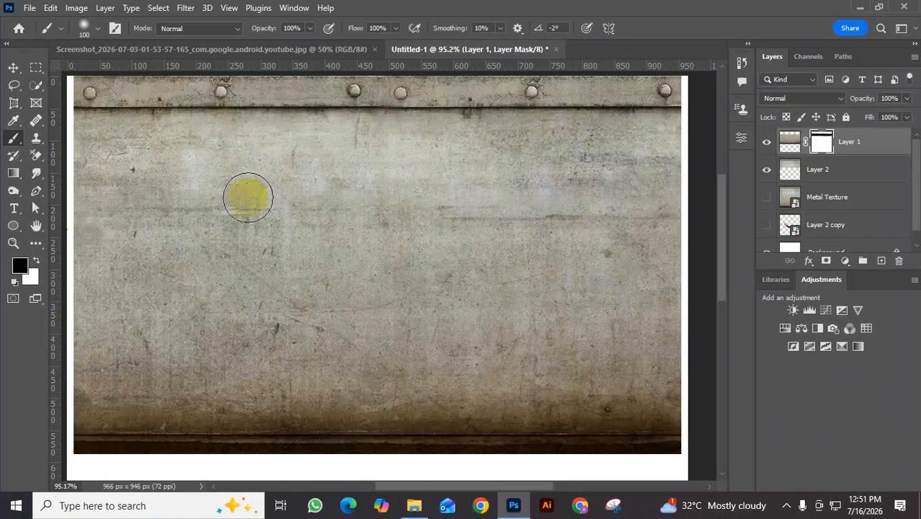
Step: Combine Layer 1 and Layer 2 into a single Smart Object
{"action": "left_click", "coordinate": [834, 176]}
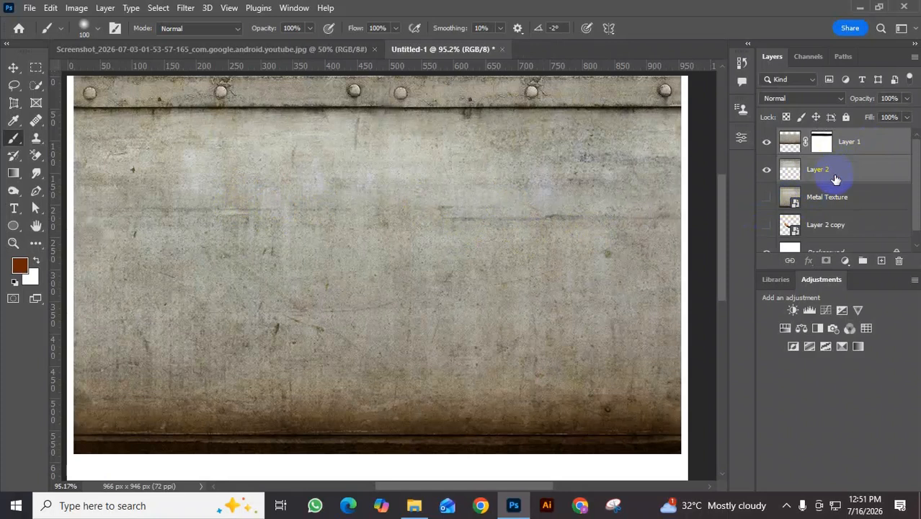
{"action": "right_click", "coordinate": [840, 174]}
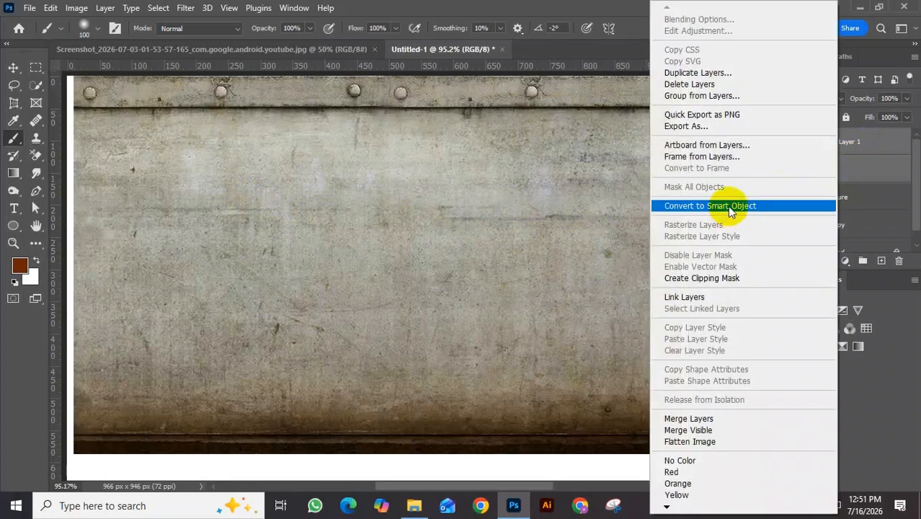
{"action": "left_click", "coordinate": [727, 206]}
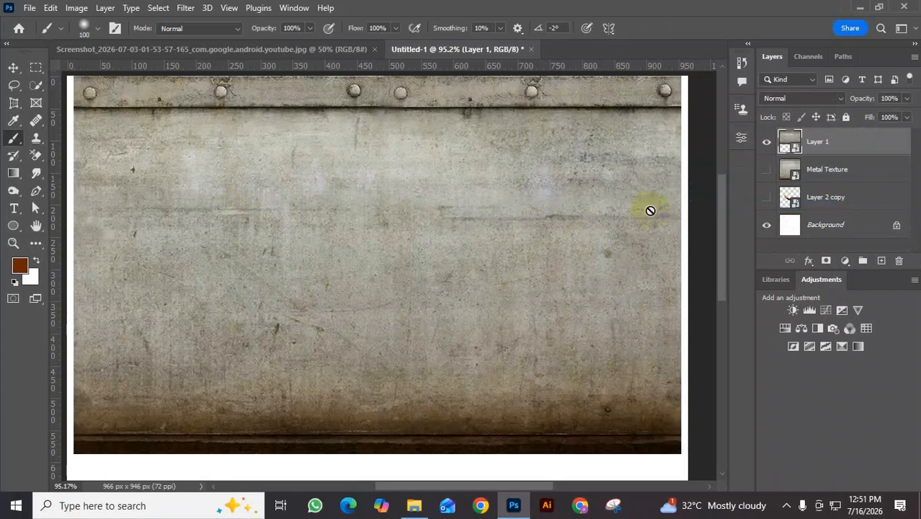
Step: Open the contents of the Layer 1 Smart Object and examine the masked Layer 1 and Layer 2 inside
{"action": "scroll", "coordinate": [498, 173], "scroll_direction": "down", "scroll_amount": 2}
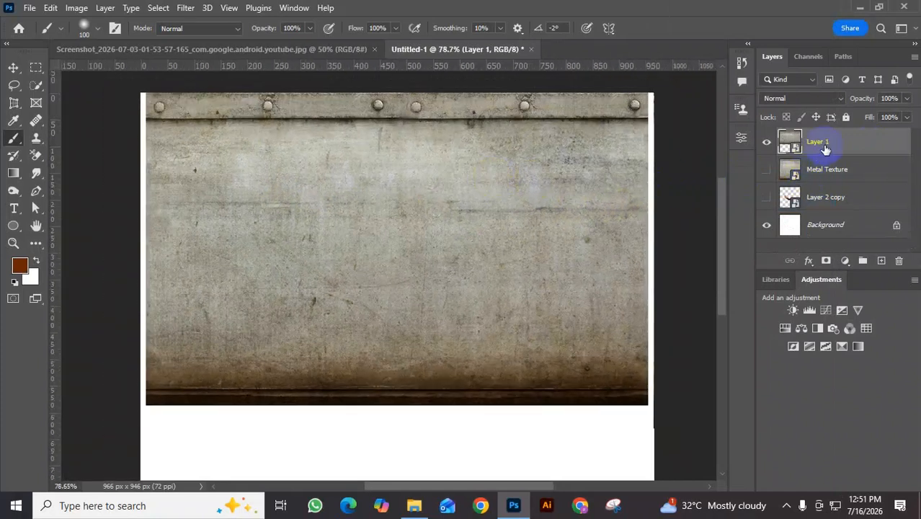
{"action": "left_click_drag", "start_coordinate": [805, 139], "coordinate": [795, 155]}
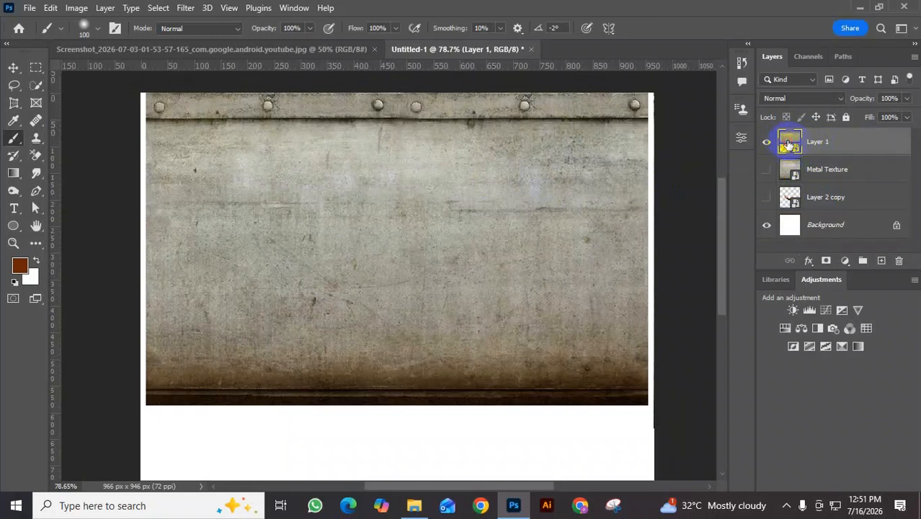
{"action": "double_click", "coordinate": [789, 144]}
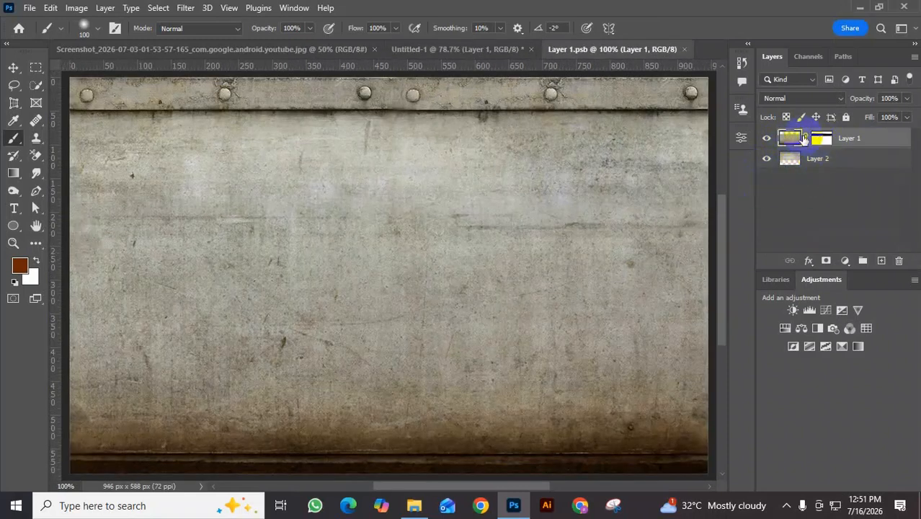
{"action": "left_click_drag", "start_coordinate": [815, 144], "coordinate": [809, 163]}
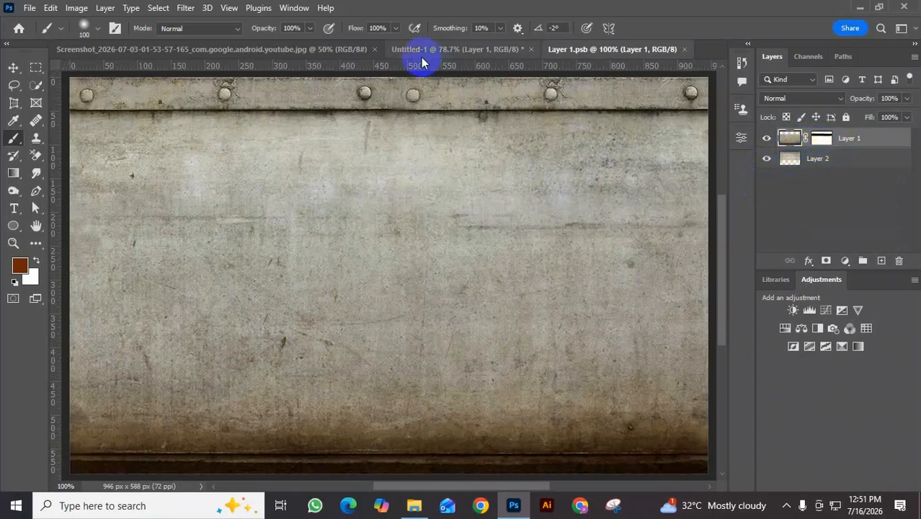
Step: Compare the Untitled-1 composite with the Layer 1 Smart Object's contents, examining Layer 1's mask and Layer 2 inside
{"action": "left_click_drag", "start_coordinate": [426, 58], "coordinate": [782, 137]}
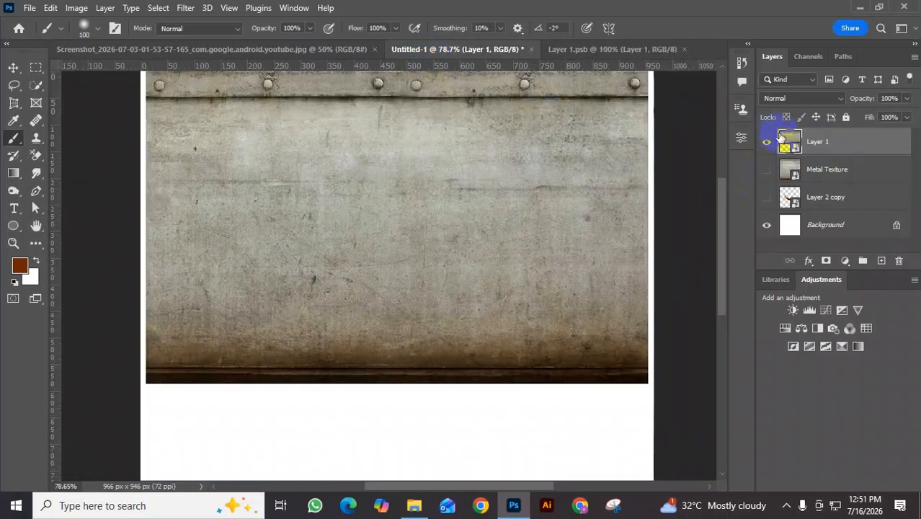
{"action": "scroll", "coordinate": [486, 223], "scroll_direction": "down", "scroll_amount": 3}
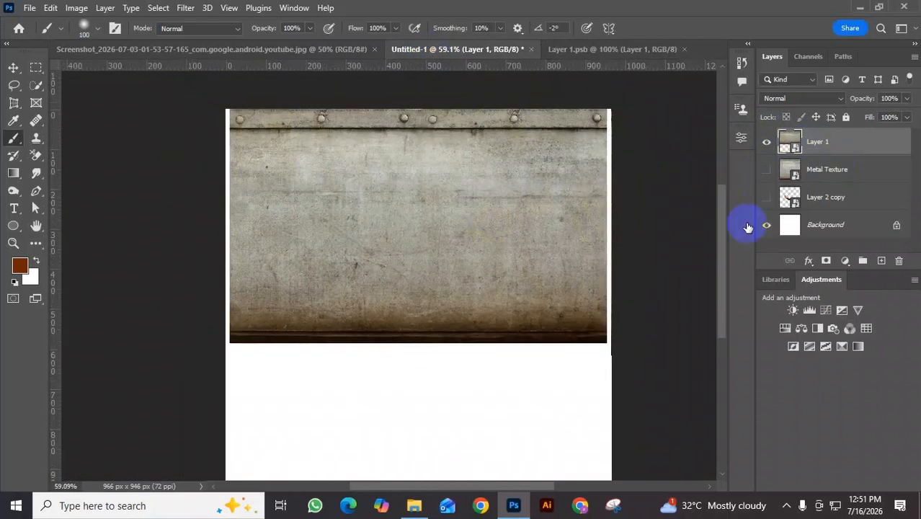
{"action": "double_click", "coordinate": [789, 143]}
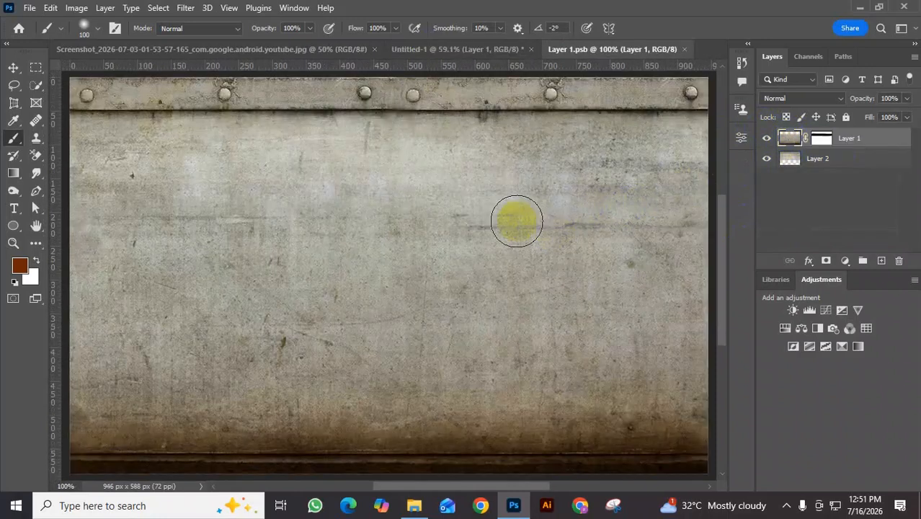
{"action": "scroll", "coordinate": [517, 221], "scroll_direction": "down", "scroll_amount": 5}
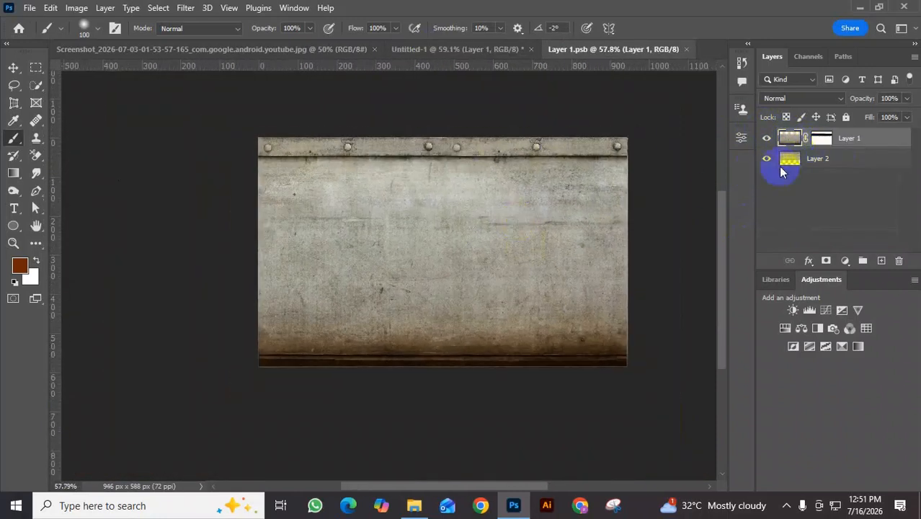
{"action": "left_click_drag", "start_coordinate": [788, 171], "coordinate": [819, 142]}
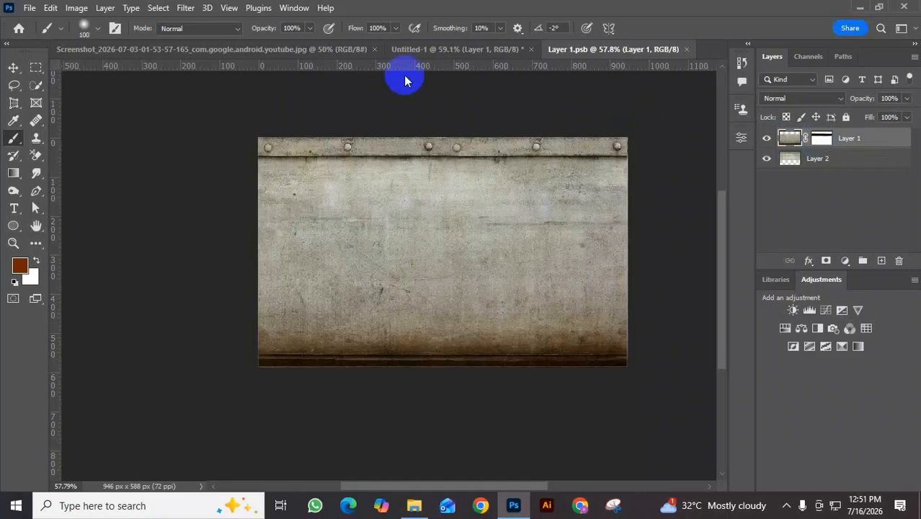
Step: In Untitled-1, scale the Layer 1 wall proportionally to about 102.43% so it spans the full canvas width
{"action": "left_click", "coordinate": [500, 49]}
{"action": "left_click", "coordinate": [785, 173]}
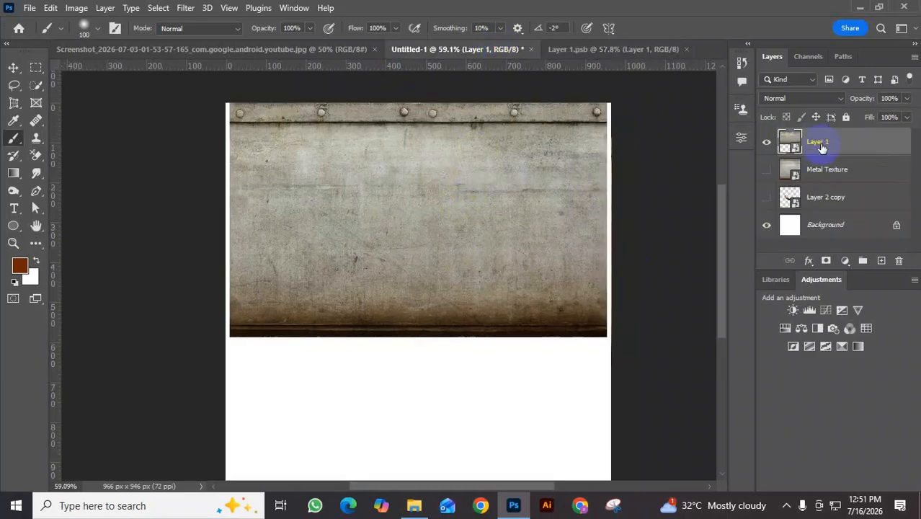
{"action": "key", "text": "ctrl+t"}
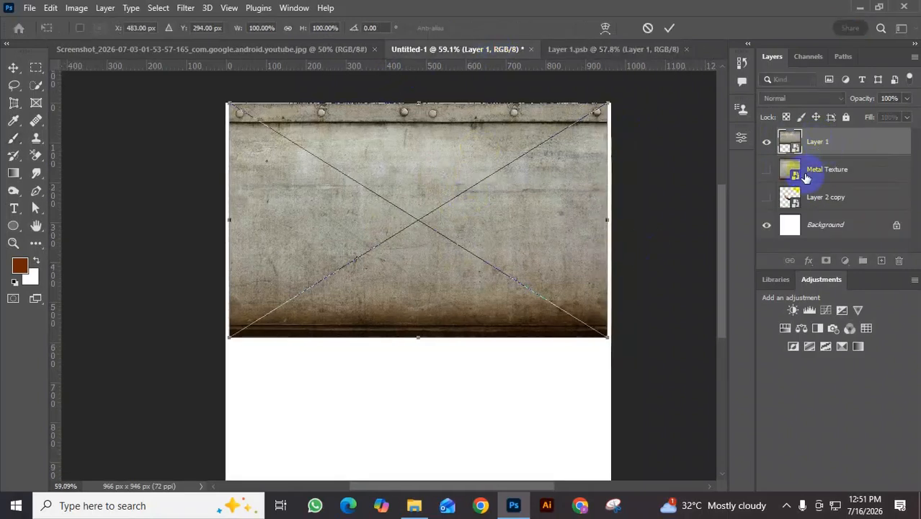
{"action": "left_click_drag", "start_coordinate": [612, 337], "coordinate": [614, 339]}
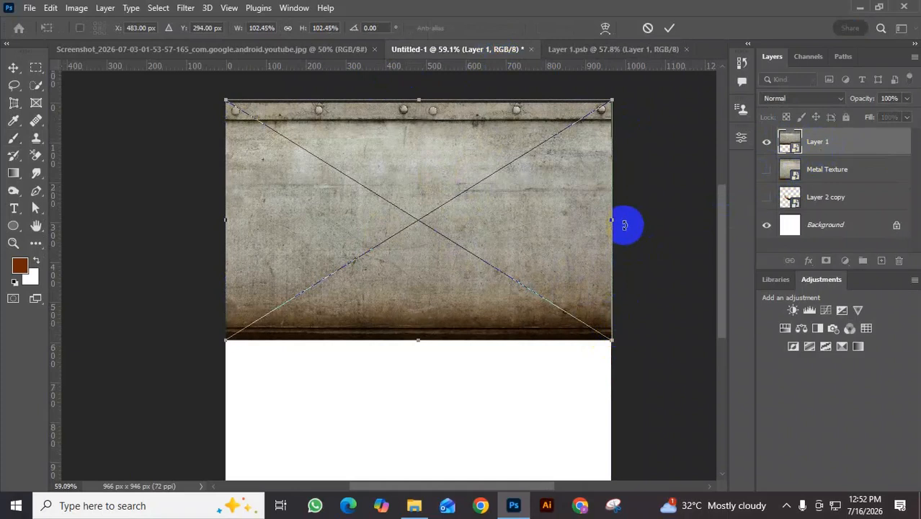
{"action": "left_click_drag", "start_coordinate": [630, 226], "coordinate": [632, 226]}
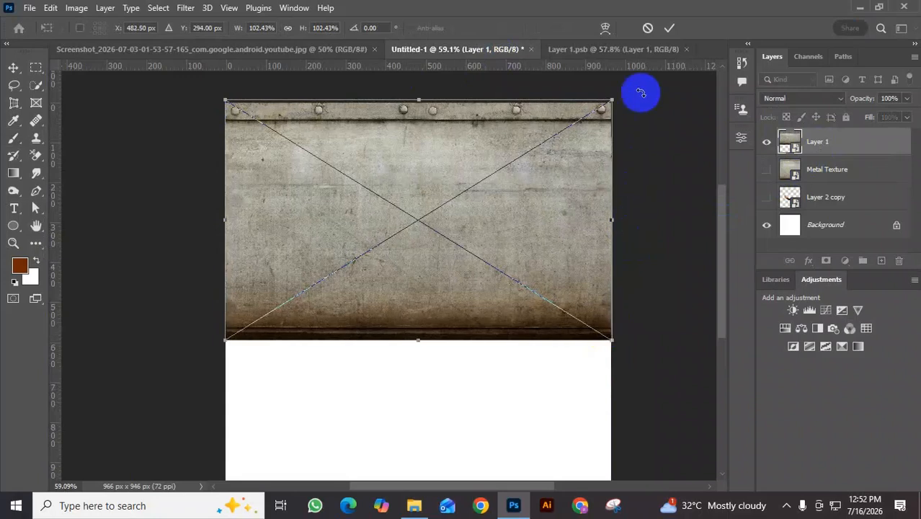
{"action": "left_click", "coordinate": [670, 28]}
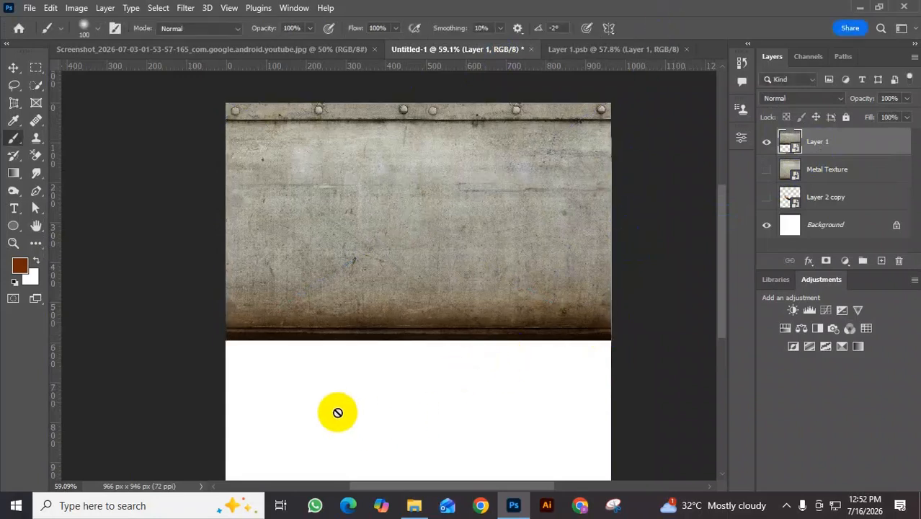
Step: Open the reference screenshot from the Resources folder and examine where the wall meets the water
{"action": "scroll", "coordinate": [372, 404], "scroll_direction": "down", "scroll_amount": 1, "text": "alt"}
{"action": "scroll", "coordinate": [393, 353], "scroll_direction": "down", "scroll_amount": 2}
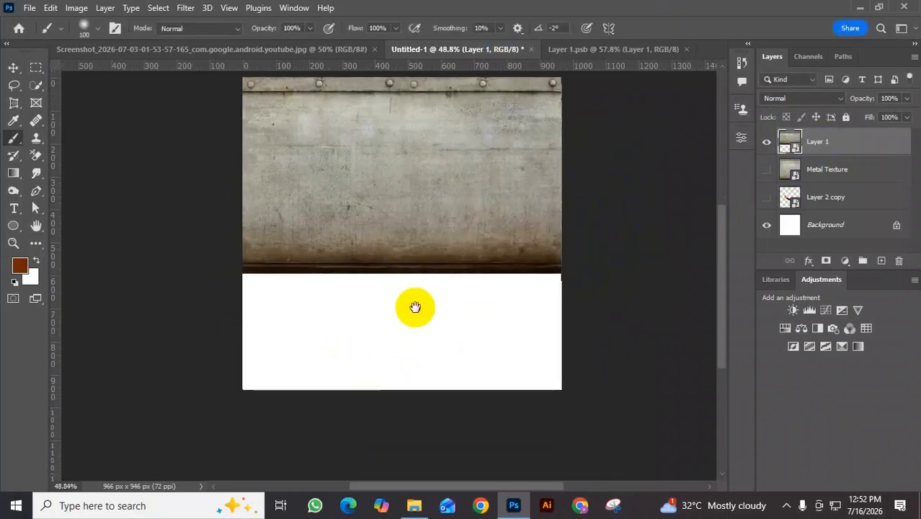
{"action": "left_click", "coordinate": [414, 506]}
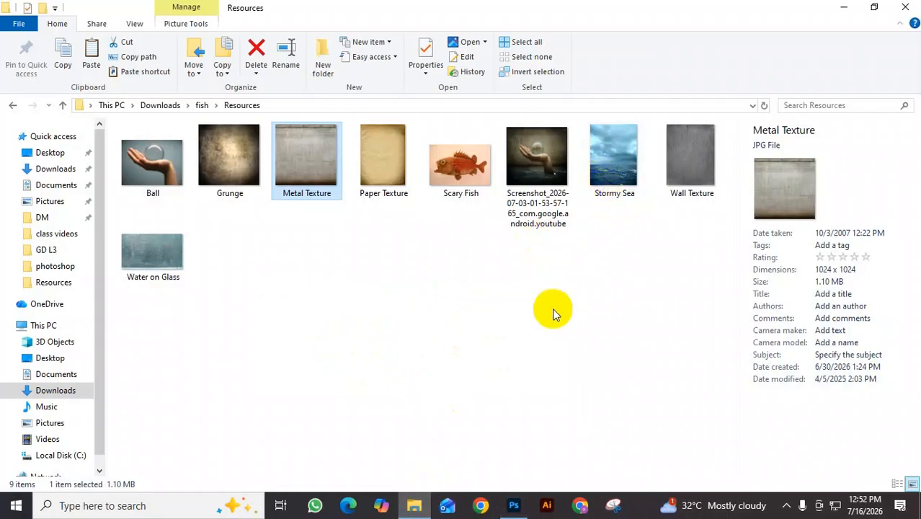
{"action": "double_click", "coordinate": [544, 164]}
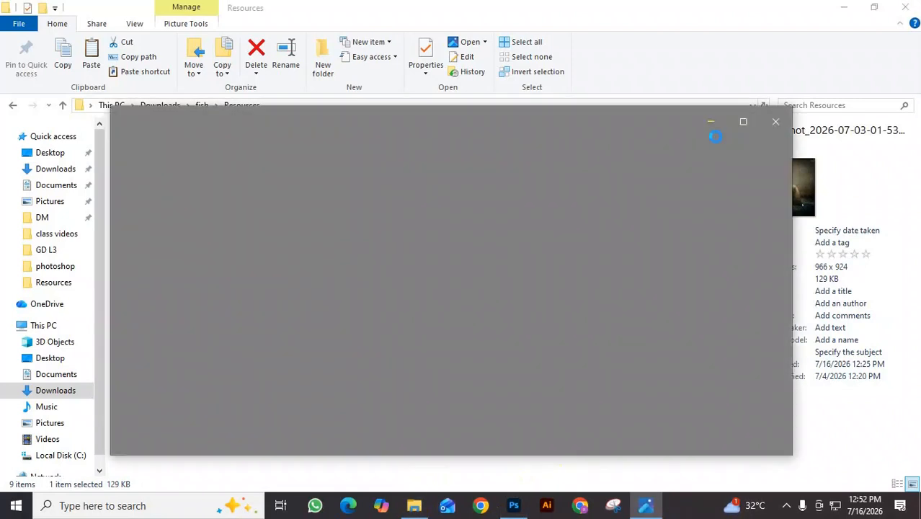
{"action": "left_click", "coordinate": [742, 122]}
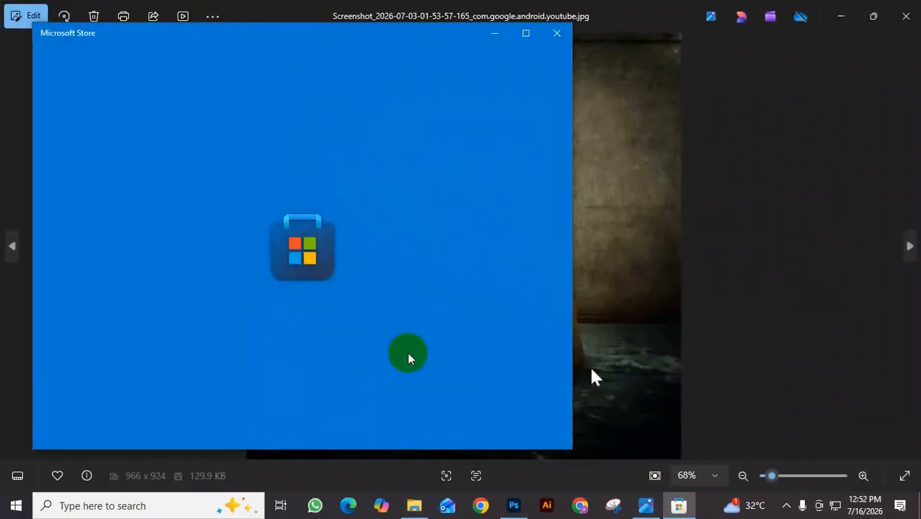
{"action": "left_click", "coordinate": [554, 32]}
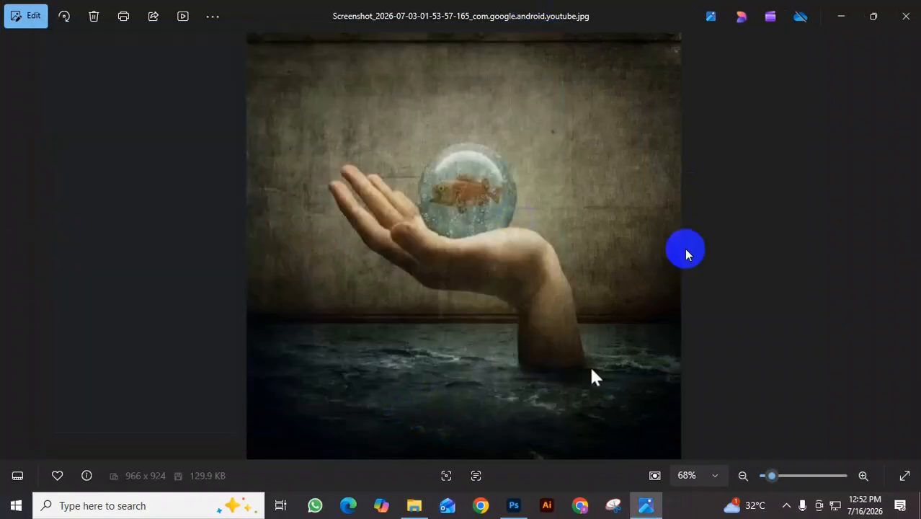
{"action": "left_click", "coordinate": [840, 16]}
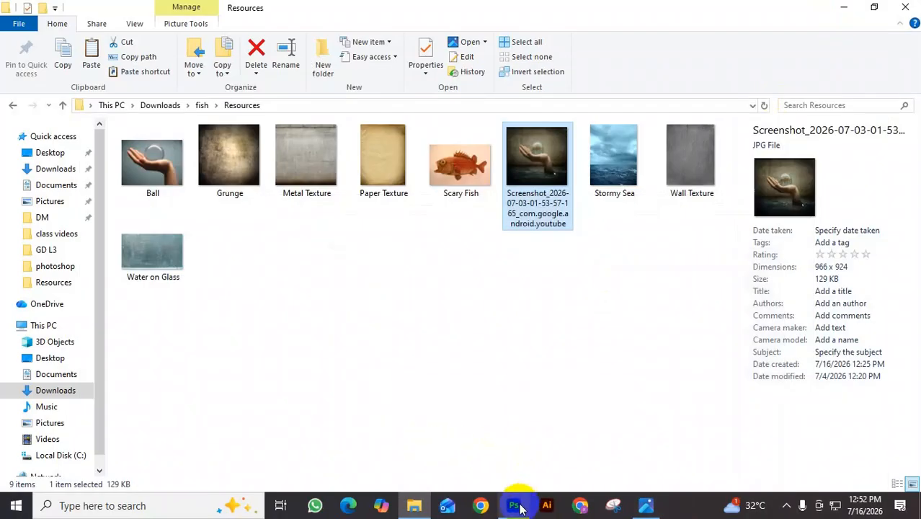
Step: Place the Stormy Sea image from the Resources folder into the Untitled-1 composite
{"action": "left_click", "coordinate": [609, 173]}
{"action": "left_click_drag", "start_coordinate": [610, 173], "coordinate": [423, 310]}
{"action": "left_click", "coordinate": [670, 28]}
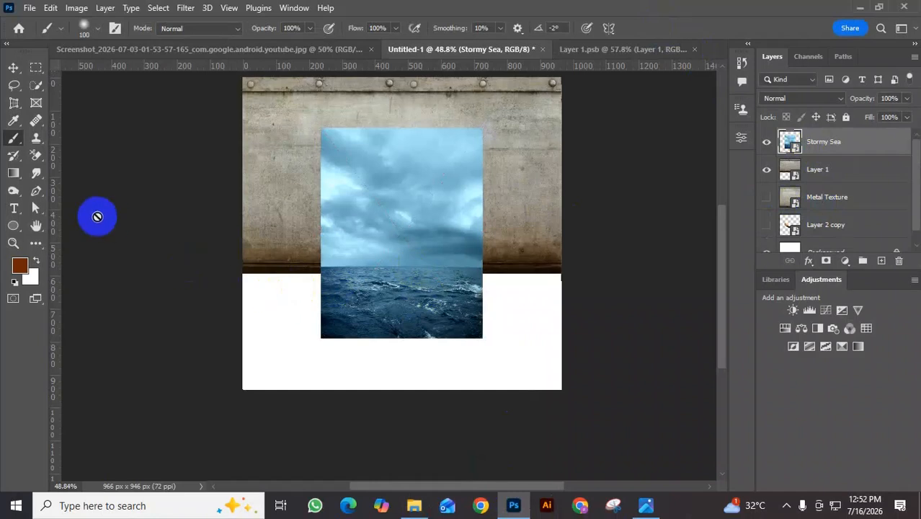
Step: Select the water part of Stormy Sea with a rectangular marquee from just above the horizon and copy it to a new layer
{"action": "scroll", "coordinate": [354, 319], "scroll_direction": "up", "scroll_amount": 3}
{"action": "scroll", "coordinate": [362, 312], "scroll_direction": "up", "scroll_amount": 2}
{"action": "left_click", "coordinate": [36, 68]}
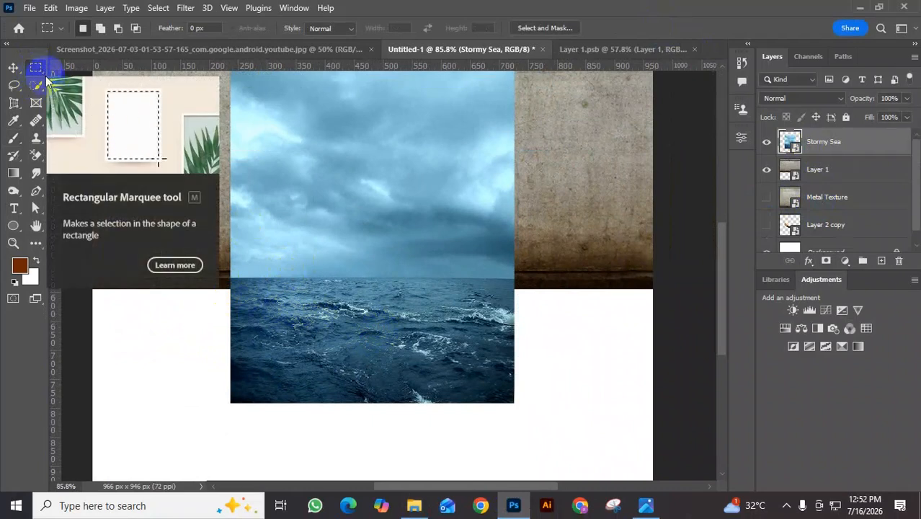
{"action": "scroll", "coordinate": [246, 319], "scroll_direction": "up", "scroll_amount": 1}
{"action": "scroll", "coordinate": [247, 319], "scroll_direction": "up", "scroll_amount": 1}
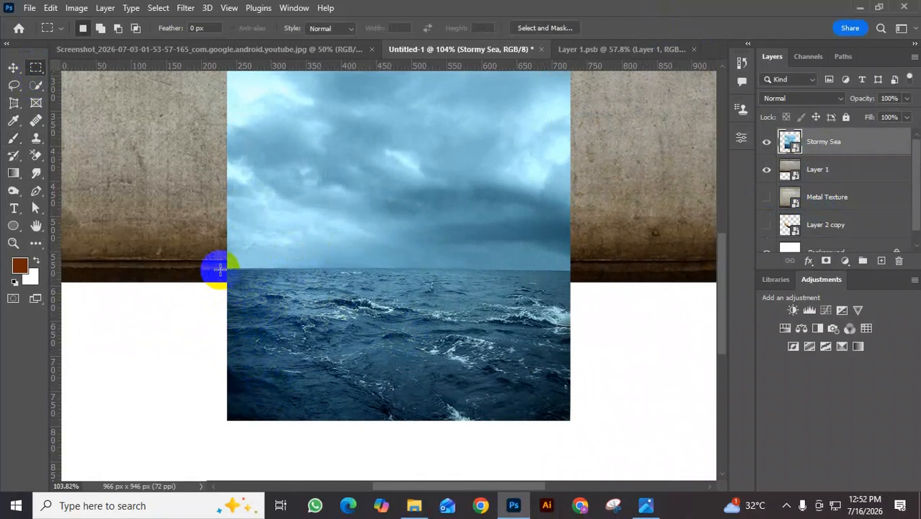
{"action": "left_click_drag", "start_coordinate": [220, 268], "coordinate": [574, 425]}
{"action": "left_click", "coordinate": [324, 296]}
{"action": "left_click_drag", "start_coordinate": [220, 261], "coordinate": [579, 434]}
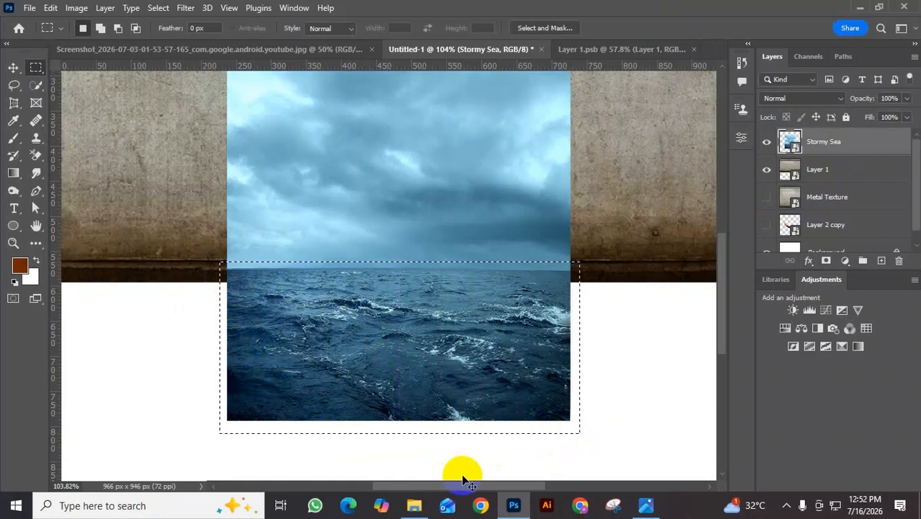
{"action": "key", "text": "ctrl+j"}
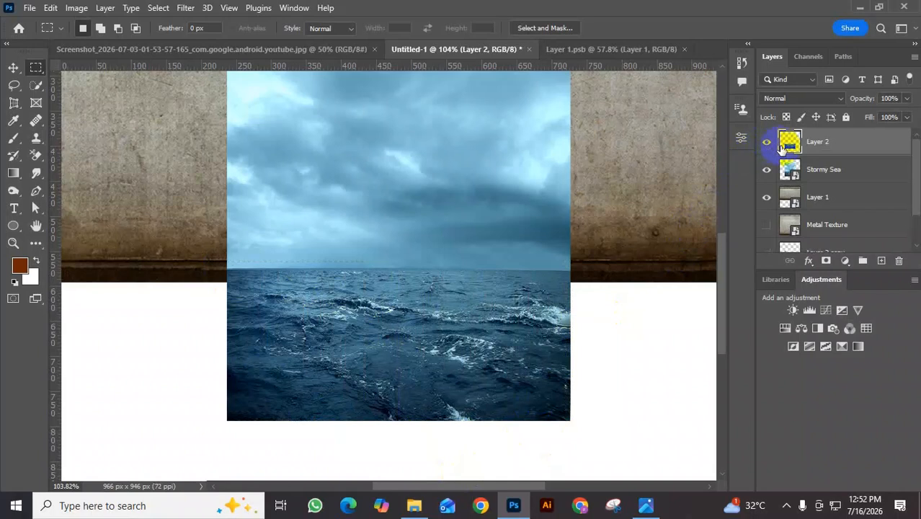
Step: Hide the Stormy Sea layer and convert the copied water layer, Layer 2, to a Smart Object
{"action": "left_click", "coordinate": [766, 175]}
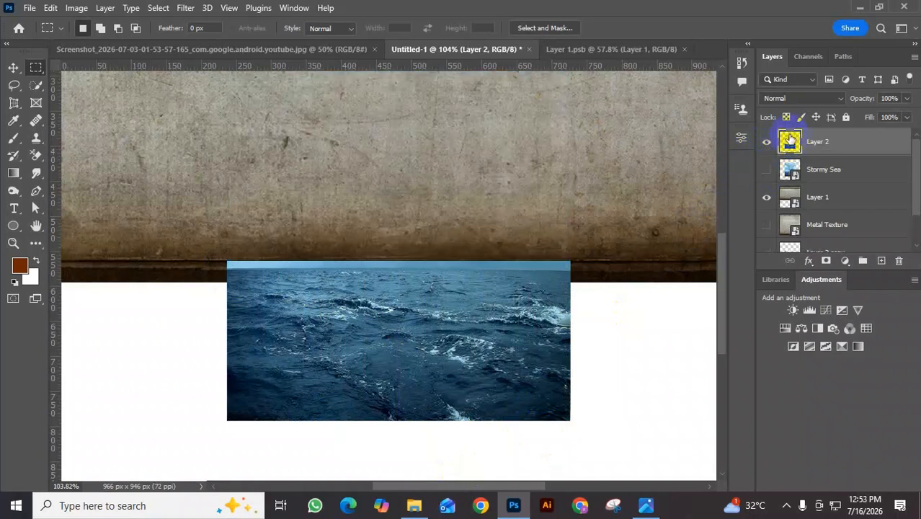
{"action": "right_click", "coordinate": [822, 142]}
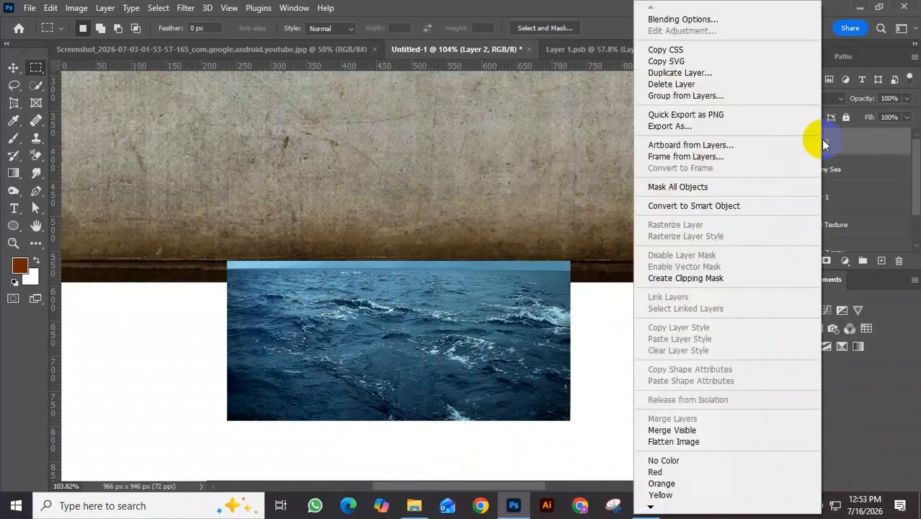
{"action": "left_click", "coordinate": [784, 203]}
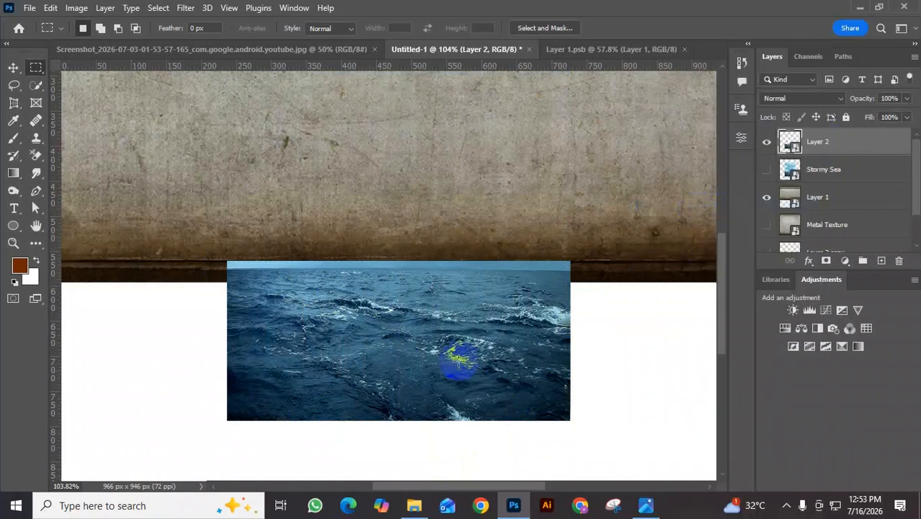
Step: Move the water layer below the wall and scale it proportionally to about 198.16%, covering the canvas's lower part and overlapping the wall's bottom edge
{"action": "scroll", "coordinate": [417, 350], "scroll_direction": "down", "scroll_amount": 3}
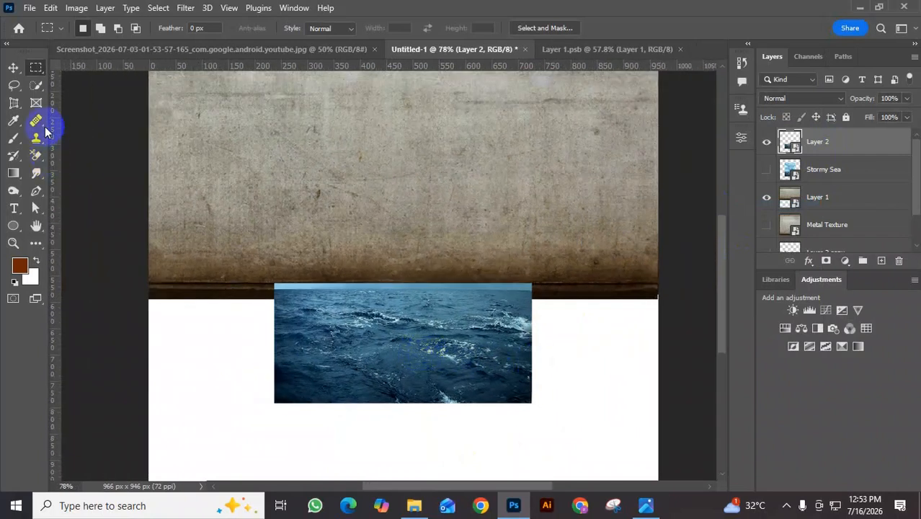
{"action": "left_click", "coordinate": [13, 67]}
{"action": "left_click_drag", "start_coordinate": [367, 359], "coordinate": [295, 348]}
{"action": "scroll", "coordinate": [348, 362], "scroll_direction": "down", "scroll_amount": 2}
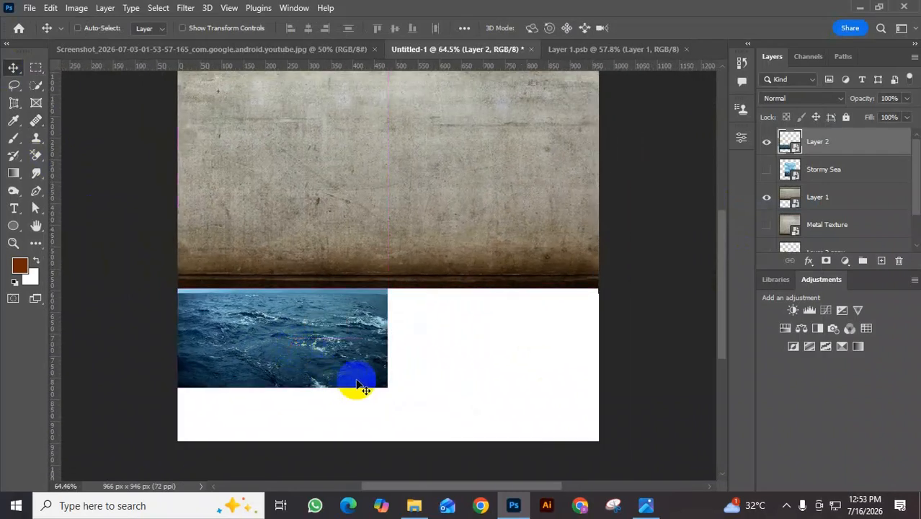
{"action": "key", "text": "ctrl+t"}
{"action": "left_click_drag", "start_coordinate": [390, 387], "coordinate": [620, 442]}
{"action": "left_click_drag", "start_coordinate": [526, 402], "coordinate": [528, 372]}
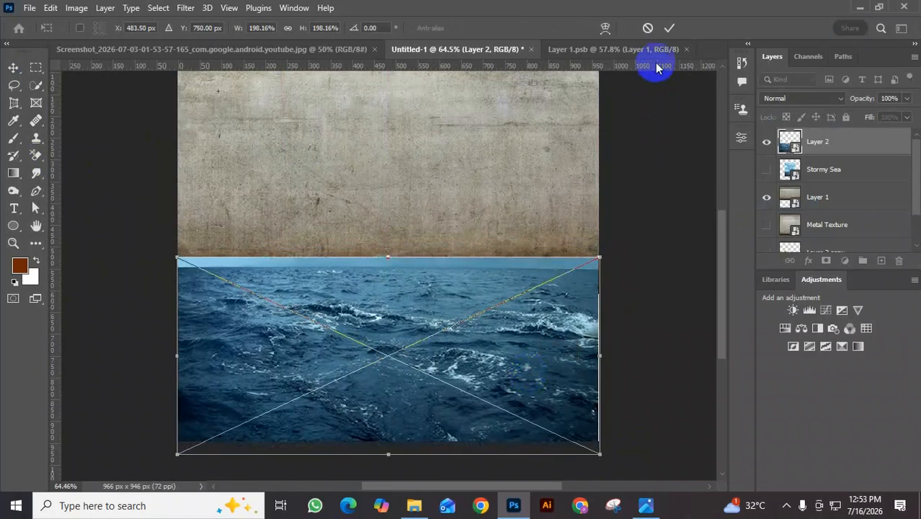
{"action": "left_click", "coordinate": [676, 31]}
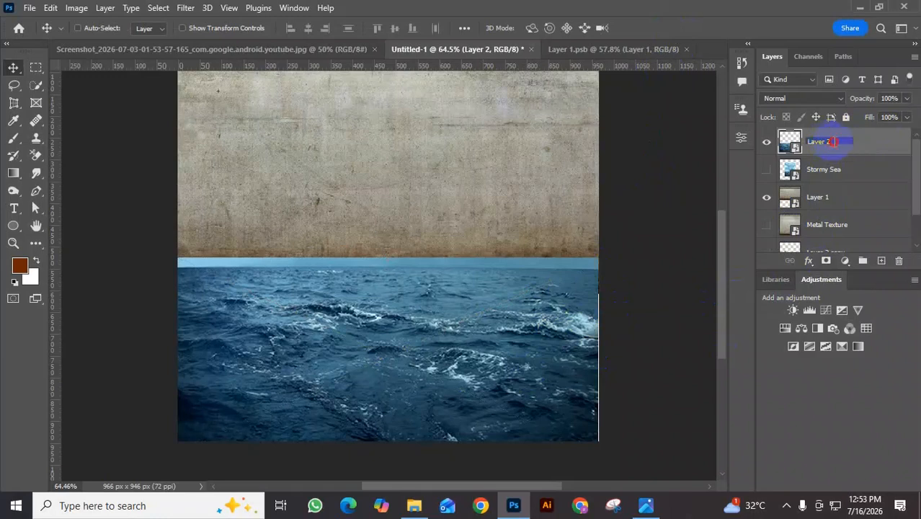
Step: Rename the water layer as "waater"
{"action": "left_click", "coordinate": [765, 141]}
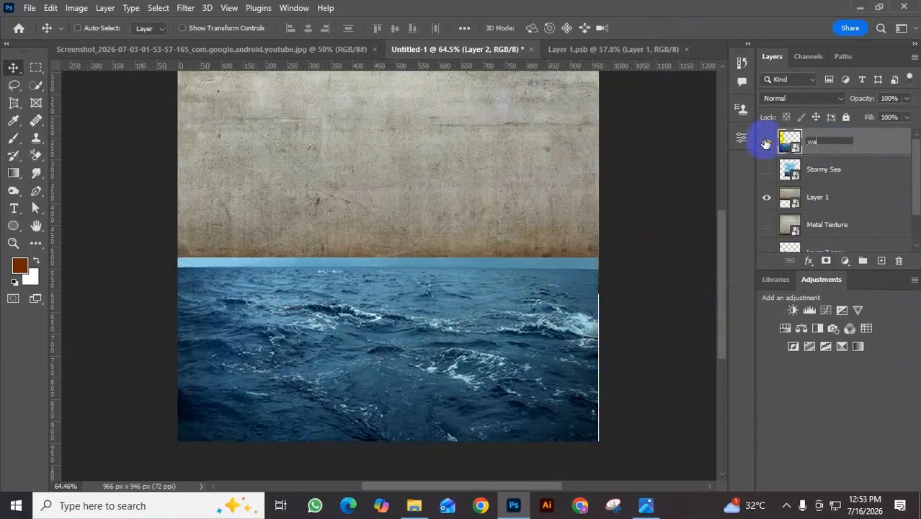
{"action": "type", "text": "ater"}
{"action": "key", "text": "Return"}
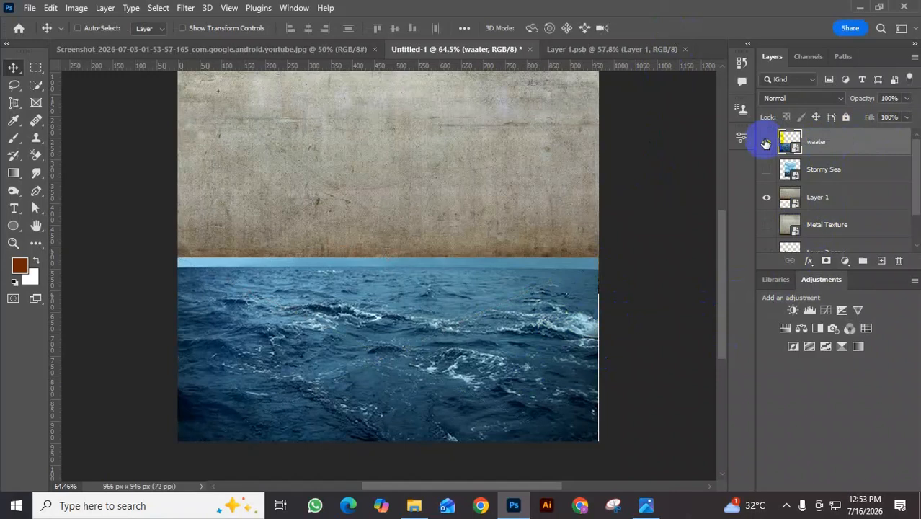
Step: Add a layer mask to the waater layer and paint black along the horizon with a 100 px brush to blend it into the wall
{"action": "left_click", "coordinate": [765, 142]}
{"action": "left_click", "coordinate": [844, 260]}
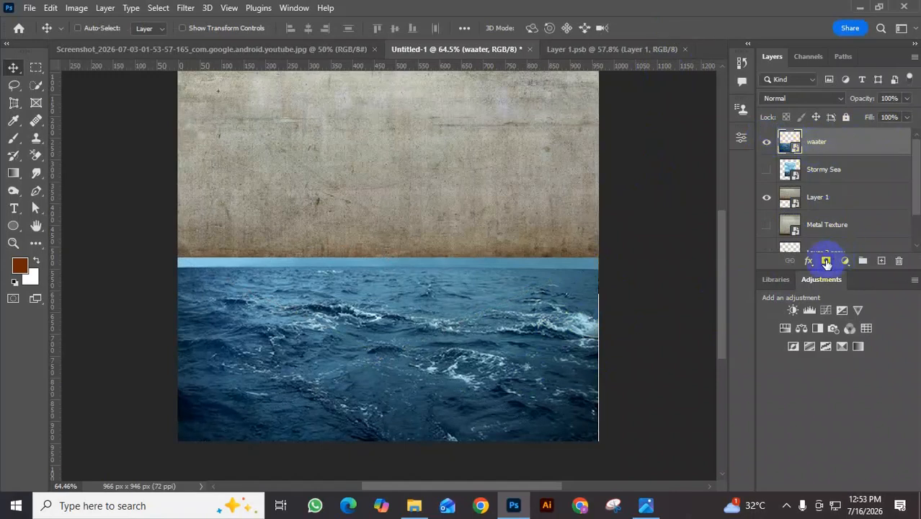
{"action": "left_click", "coordinate": [826, 261]}
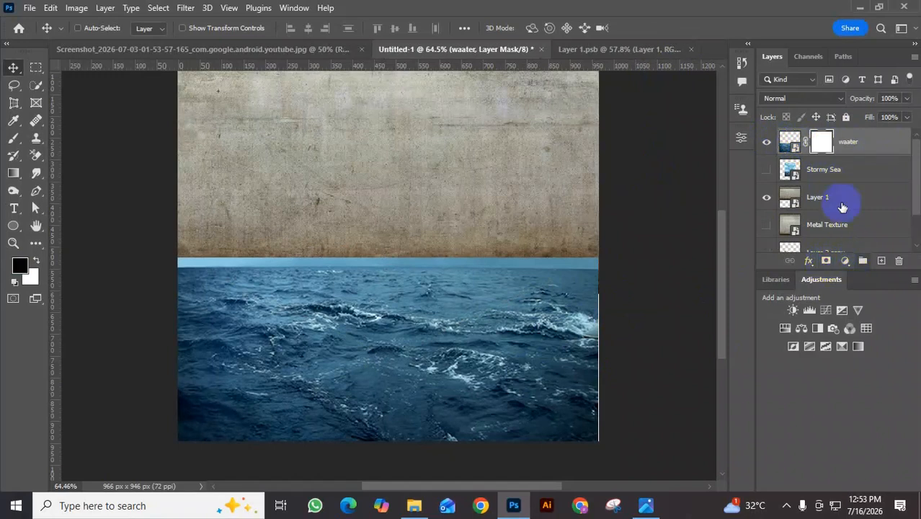
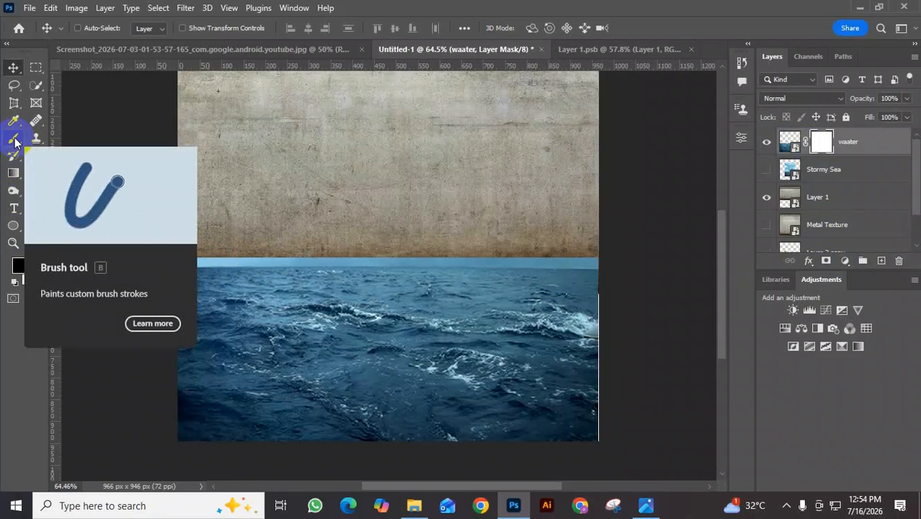
{"action": "left_click", "coordinate": [14, 140]}
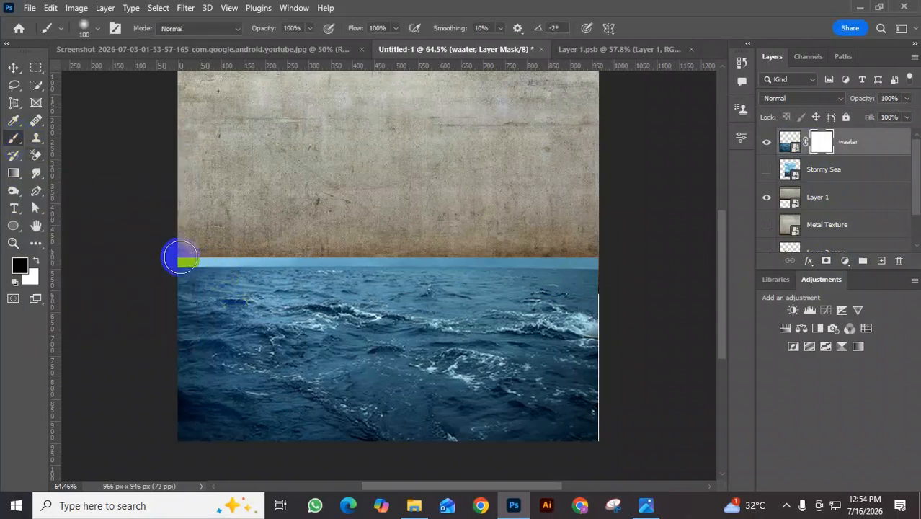
{"action": "mouse_move", "coordinate": [177, 260]}
{"action": "left_mouse_down"}
{"action": "mouse_move", "coordinate": [611, 249]}
{"action": "mouse_move", "coordinate": [160, 263]}
{"action": "mouse_move", "coordinate": [504, 262]}
{"action": "mouse_move", "coordinate": [612, 272]}
{"action": "mouse_move", "coordinate": [579, 276]}
{"action": "left_mouse_up"}
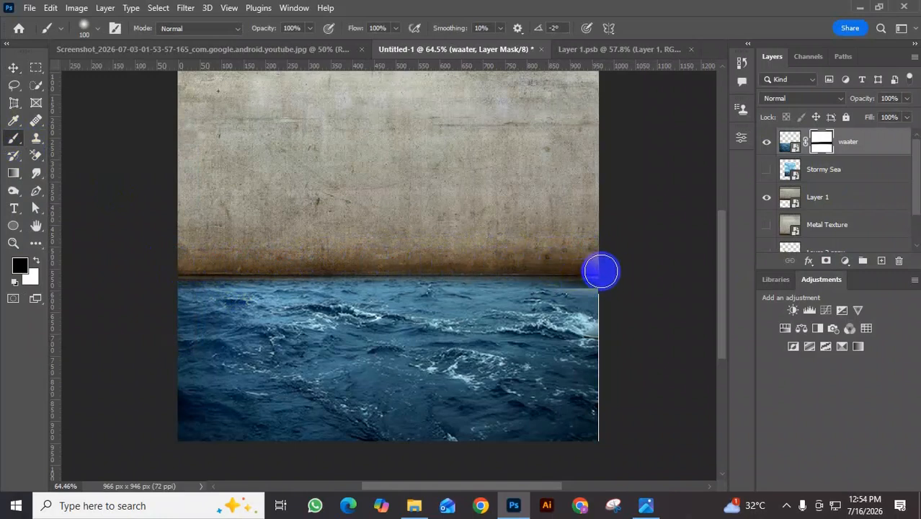
Step: Undo the last mask stroke and repaint the waater mask in black straight along the horizon with a 125 px brush
{"action": "key", "text": "ctrl+z"}
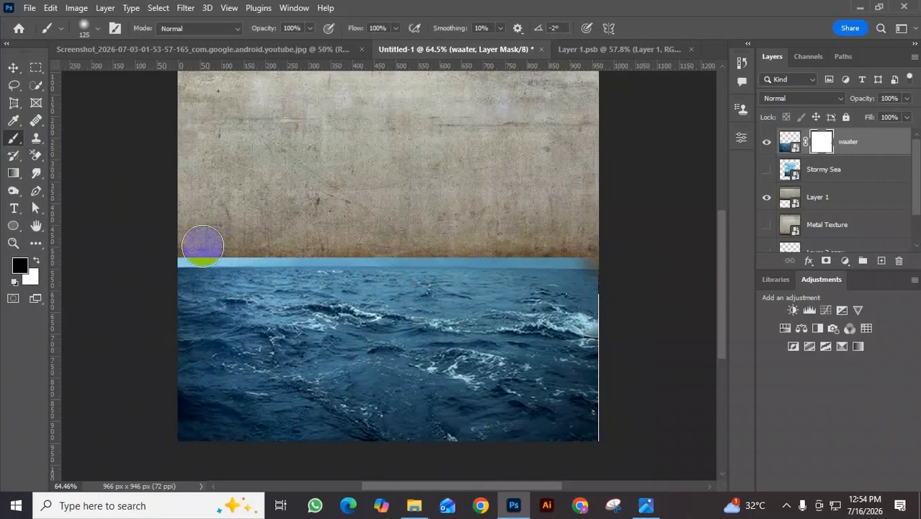
{"action": "left_click", "coordinate": [182, 254], "text": "shift"}
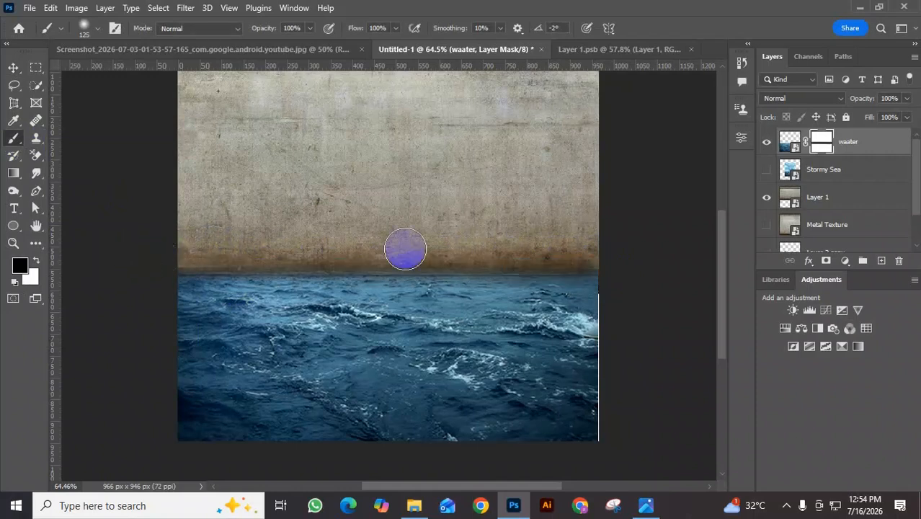
{"action": "left_click", "coordinate": [620, 263], "text": "shift"}
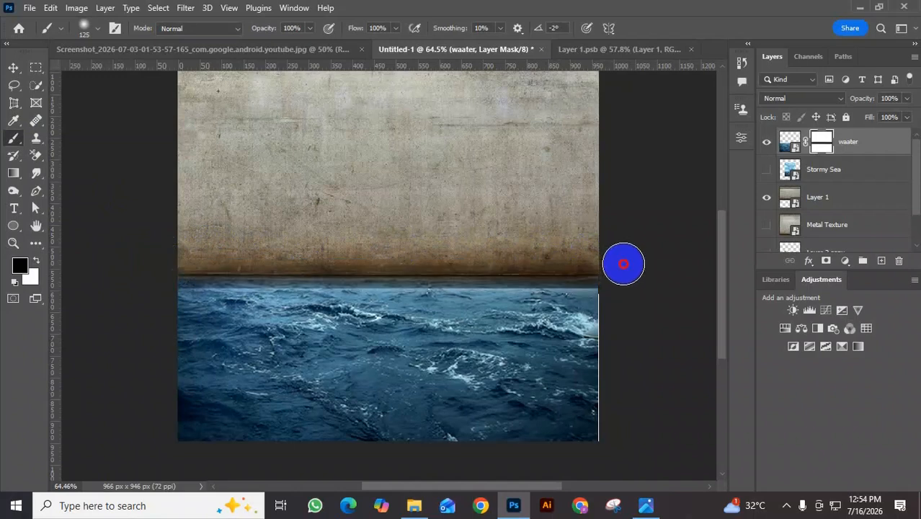
{"action": "left_click", "coordinate": [168, 270], "text": "shift"}
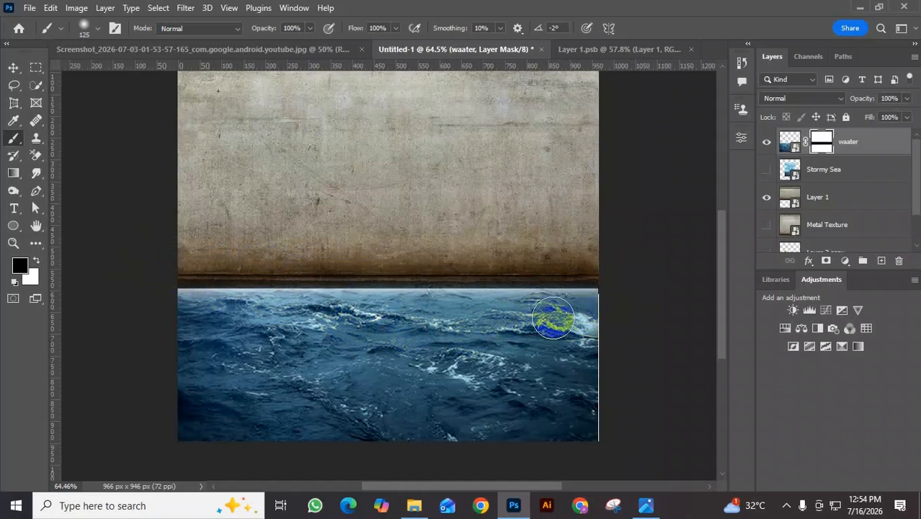
Step: Reduce the brush to 30 px and paint white on the waater mask from the canvas's right edge to restore water below the wall
{"action": "mouse_move", "coordinate": [228, 285]}
{"action": "left_mouse_down"}
{"action": "mouse_move", "coordinate": [185, 295]}
{"action": "mouse_move", "coordinate": [196, 303]}
{"action": "left_mouse_up"}
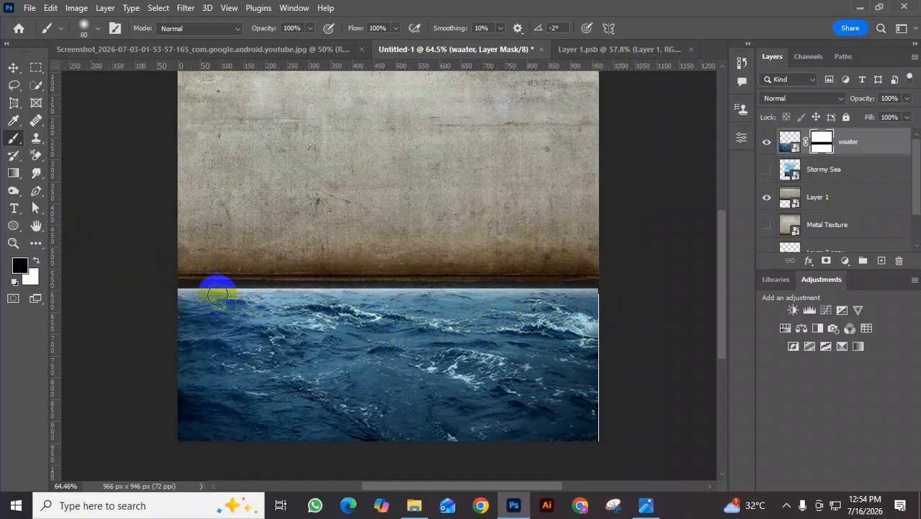
{"action": "left_click", "coordinate": [33, 261]}
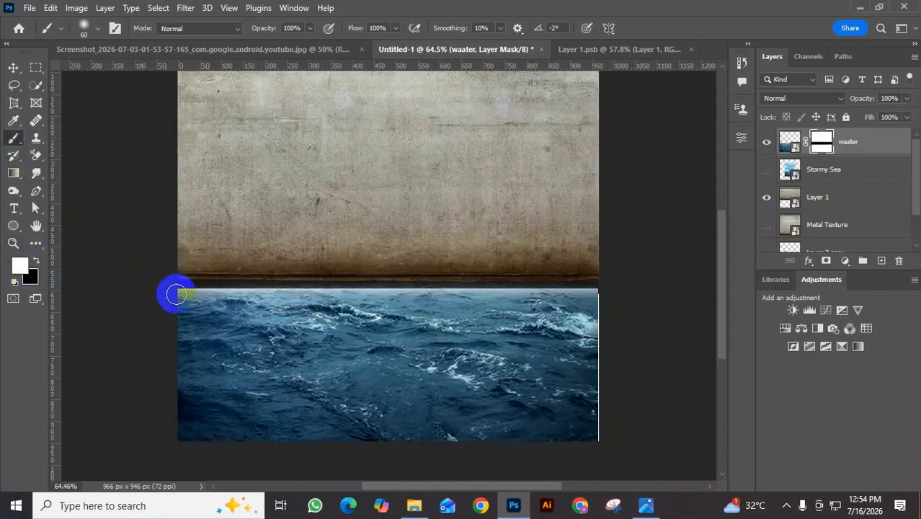
{"action": "left_click_drag", "start_coordinate": [177, 294], "coordinate": [333, 307]}
{"action": "key", "text": "ctrl+z"}
{"action": "left_click_drag", "start_coordinate": [206, 315], "coordinate": [321, 313]}
{"action": "mouse_move", "coordinate": [321, 313]}
{"action": "left_mouse_down"}
{"action": "mouse_move", "coordinate": [323, 323]}
{"action": "mouse_move", "coordinate": [168, 298]}
{"action": "mouse_move", "coordinate": [78, 311]}
{"action": "left_mouse_up"}
{"action": "scroll", "coordinate": [308, 312], "scroll_direction": "down", "scroll_amount": 2}
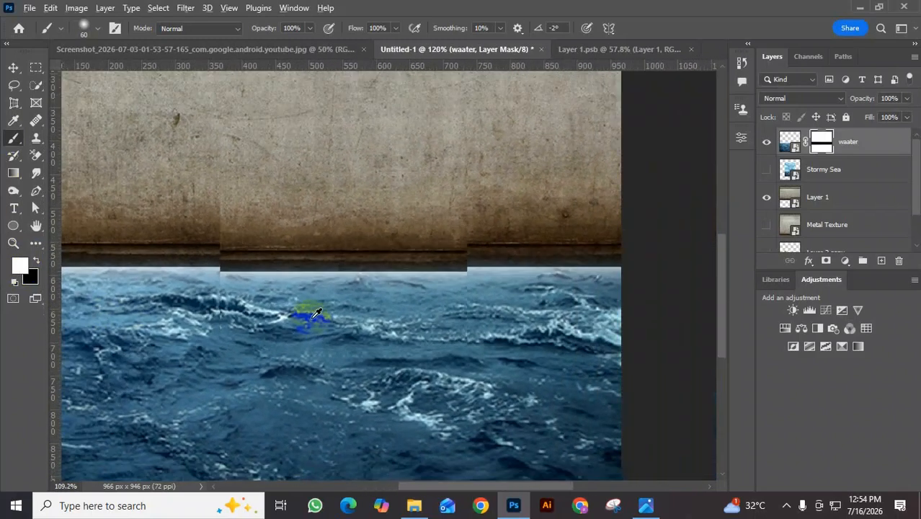
{"action": "key", "text": "bracketleft"}
{"action": "key", "text": "bracketleft"}
{"action": "key", "text": "bracketleft"}
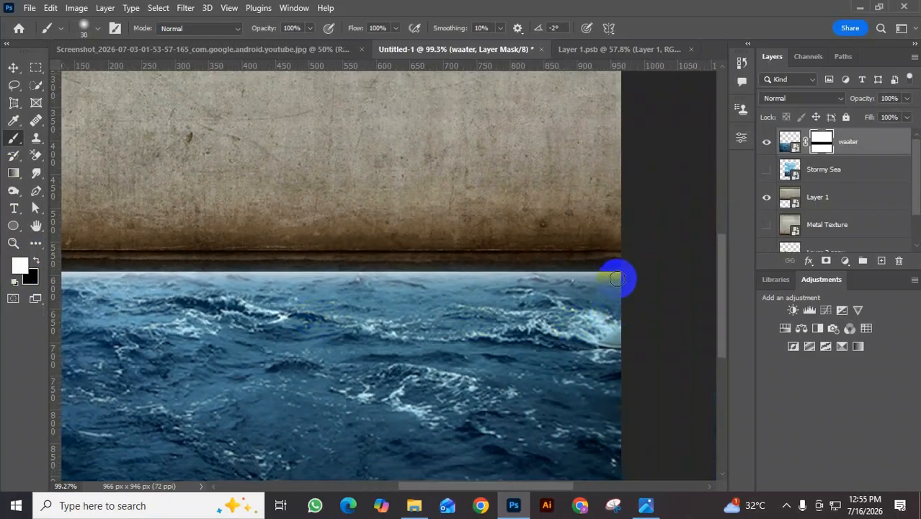
{"action": "mouse_move", "coordinate": [620, 274]}
{"action": "left_mouse_down"}
{"action": "mouse_move", "coordinate": [397, 278]}
{"action": "mouse_move", "coordinate": [556, 283]}
{"action": "mouse_move", "coordinate": [494, 273]}
{"action": "mouse_move", "coordinate": [508, 266]}
{"action": "mouse_move", "coordinate": [319, 269]}
{"action": "mouse_move", "coordinate": [313, 300]}
{"action": "left_mouse_up"}
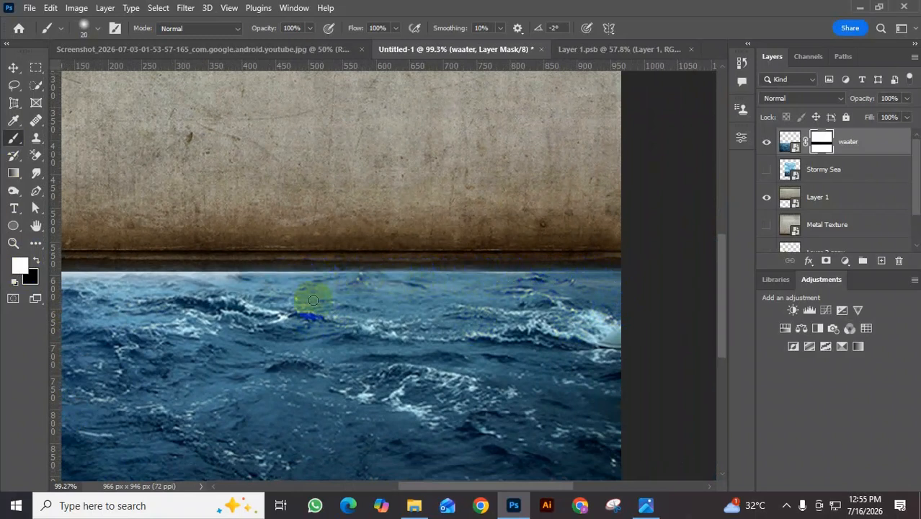
Step: Refine the water's edge along the wall's base with white 20 px brush strokes on the waater mask
{"action": "left_click_drag", "start_coordinate": [444, 298], "coordinate": [573, 300]}
{"action": "mouse_move", "coordinate": [499, 274]}
{"action": "left_mouse_down"}
{"action": "mouse_move", "coordinate": [611, 281]}
{"action": "mouse_move", "coordinate": [480, 284]}
{"action": "mouse_move", "coordinate": [502, 290]}
{"action": "mouse_move", "coordinate": [565, 282]}
{"action": "mouse_move", "coordinate": [196, 275]}
{"action": "mouse_move", "coordinate": [223, 286]}
{"action": "mouse_move", "coordinate": [302, 276]}
{"action": "mouse_move", "coordinate": [566, 288]}
{"action": "mouse_move", "coordinate": [552, 299]}
{"action": "mouse_move", "coordinate": [581, 305]}
{"action": "mouse_move", "coordinate": [442, 313]}
{"action": "left_mouse_up"}
{"action": "left_click", "coordinate": [312, 288]}
{"action": "left_click_drag", "start_coordinate": [320, 289], "coordinate": [650, 289]}
{"action": "mouse_move", "coordinate": [594, 313]}
{"action": "left_mouse_down"}
{"action": "mouse_move", "coordinate": [462, 321]}
{"action": "mouse_move", "coordinate": [456, 300]}
{"action": "mouse_move", "coordinate": [552, 304]}
{"action": "mouse_move", "coordinate": [527, 291]}
{"action": "mouse_move", "coordinate": [440, 426]}
{"action": "left_mouse_up"}
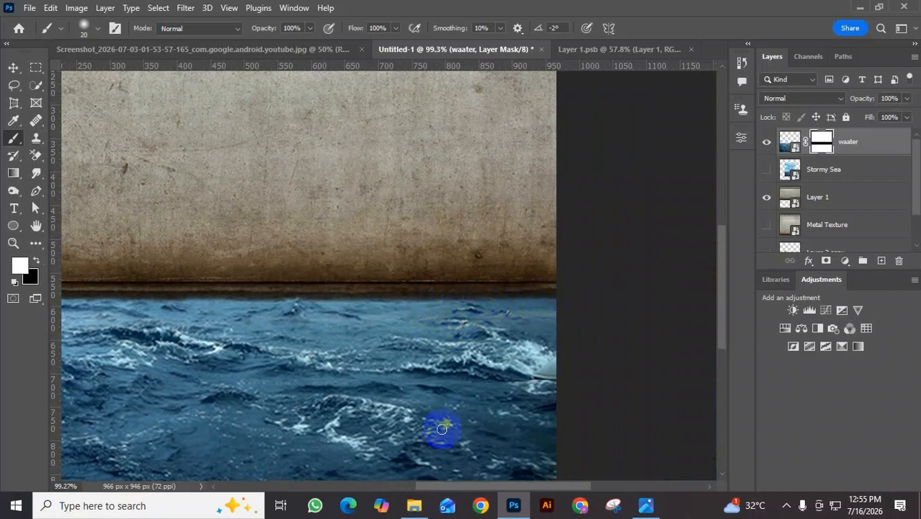
Step: Look over the source images in the Resources folder in File Explorer, and return to the composite in Photoshop
{"action": "left_click", "coordinate": [415, 505]}
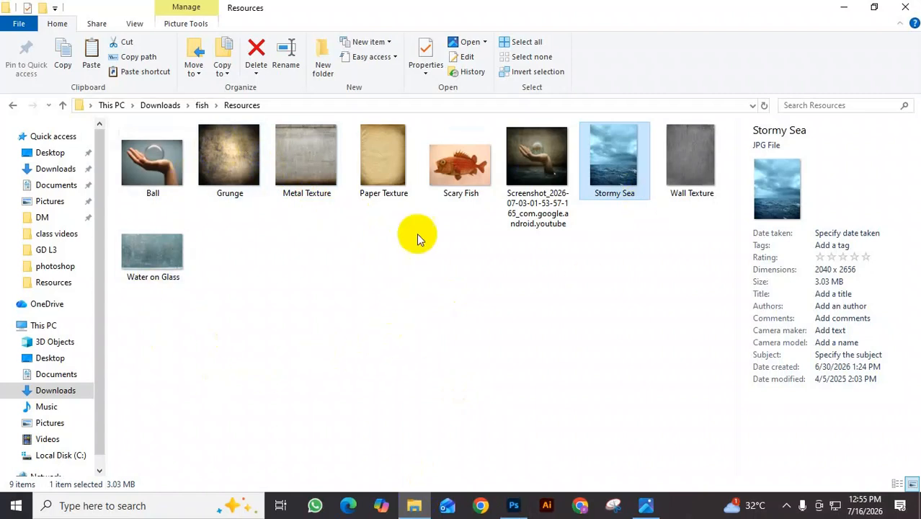
{"action": "left_click", "coordinate": [512, 507]}
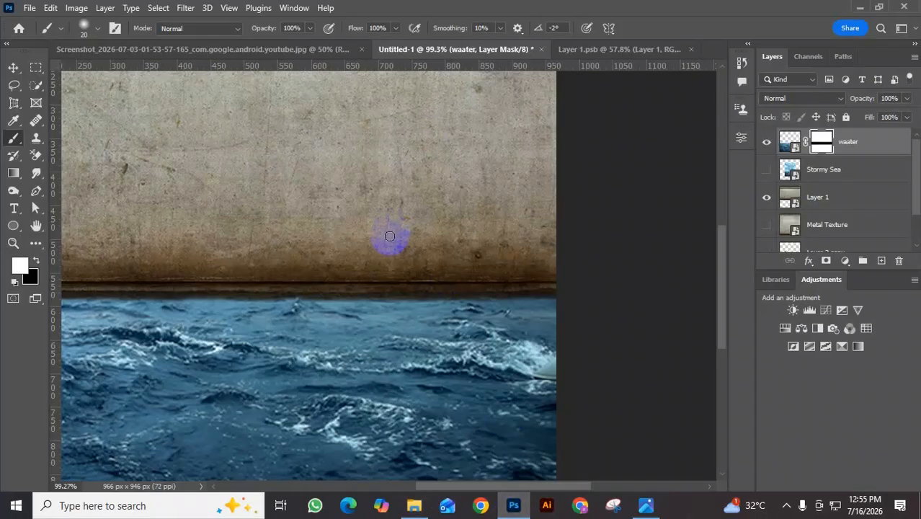
{"action": "scroll", "coordinate": [393, 235], "scroll_direction": "down", "scroll_amount": 3}
{"action": "left_click_drag", "start_coordinate": [377, 248], "coordinate": [500, 287]}
{"action": "scroll", "coordinate": [499, 273], "scroll_direction": "down", "scroll_amount": 1}
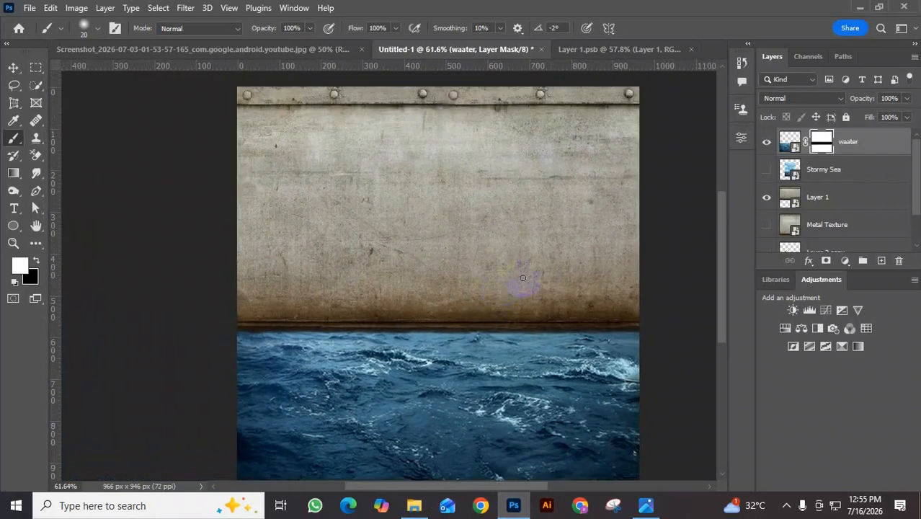
{"action": "scroll", "coordinate": [442, 254], "scroll_direction": "down", "scroll_amount": 2}
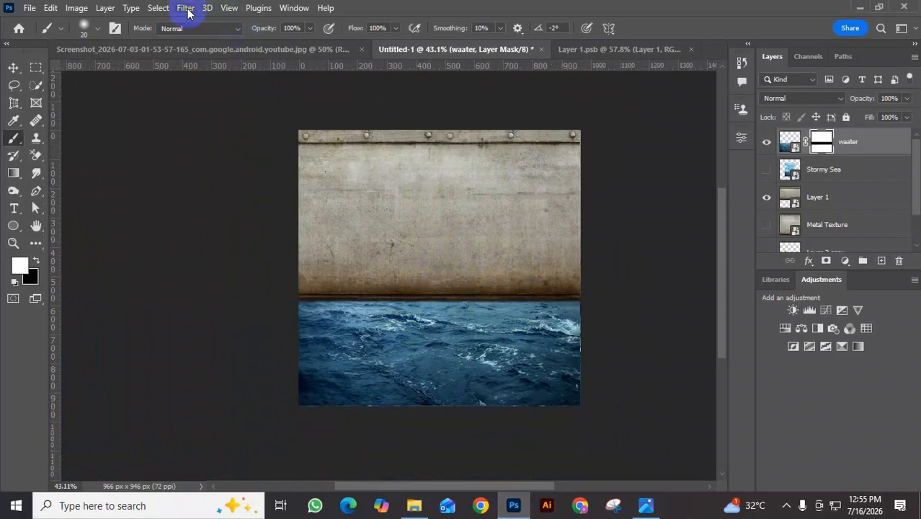
Step: Arrange the open documents in a 2-up vertical layout and close the Layer 1.psb document
{"action": "left_click", "coordinate": [296, 9]}
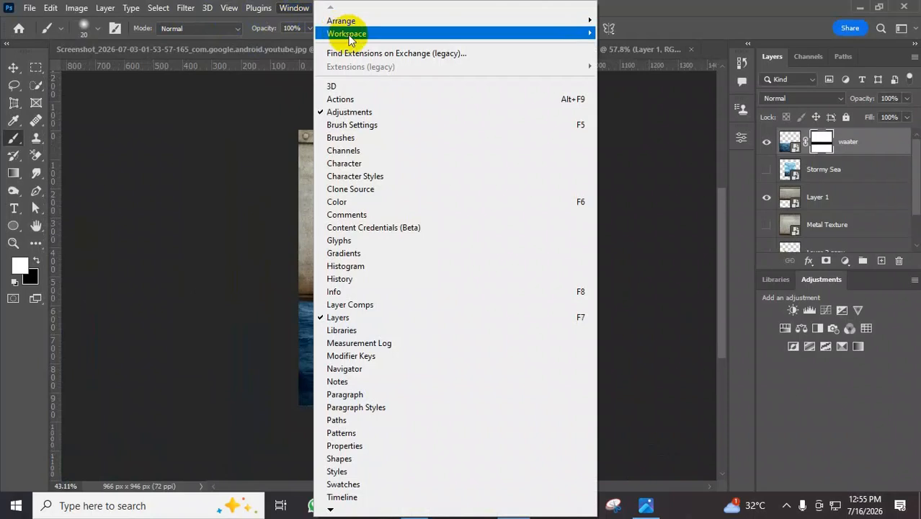
{"action": "mouse_move", "coordinate": [355, 39]}
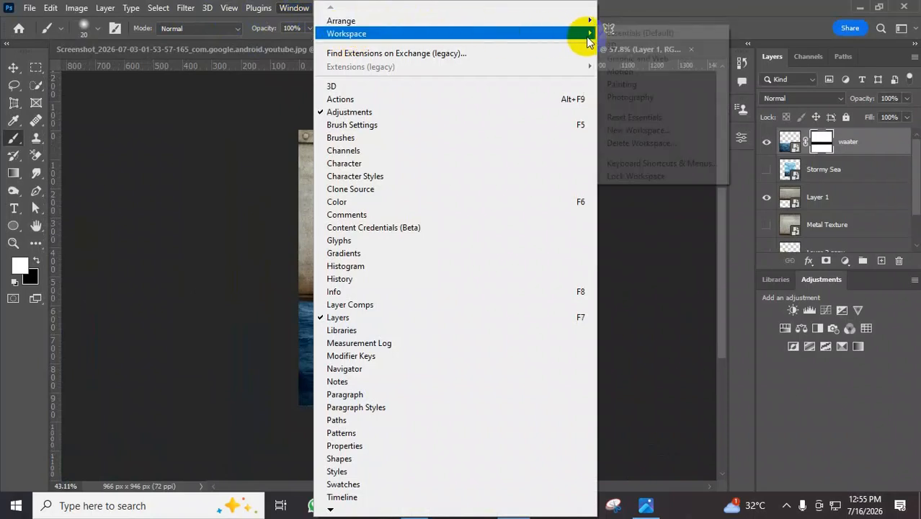
{"action": "mouse_move", "coordinate": [589, 21]}
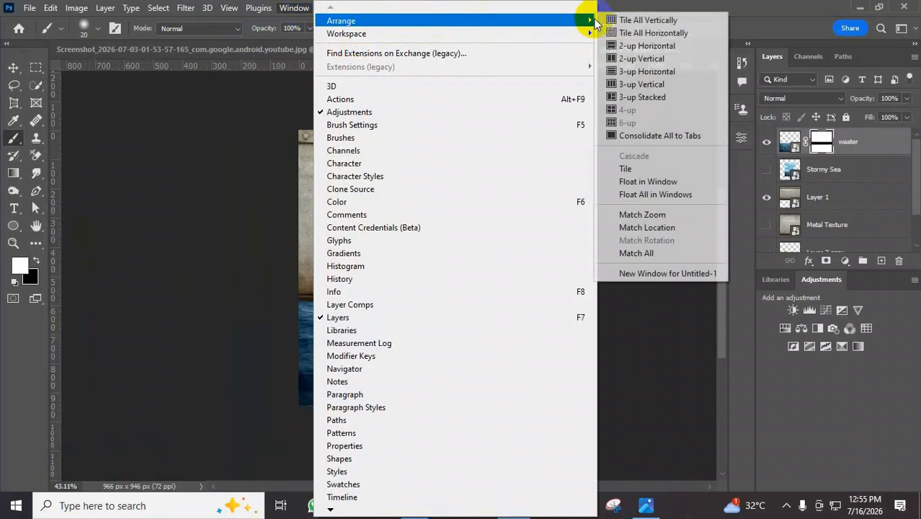
{"action": "left_click", "coordinate": [642, 59]}
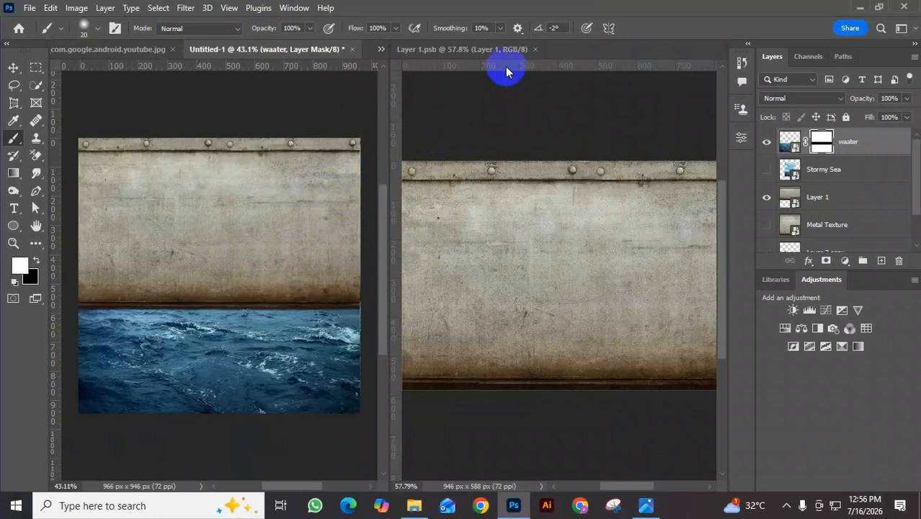
{"action": "left_click", "coordinate": [535, 51]}
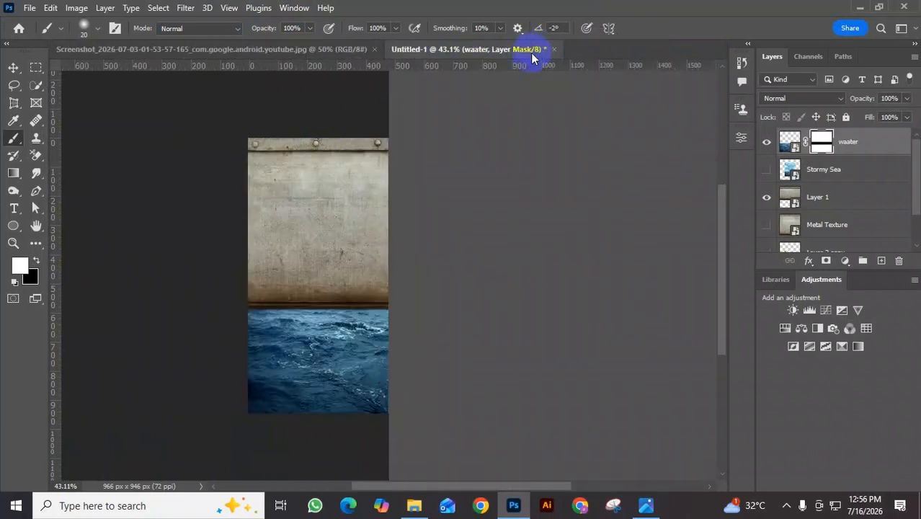
Step: Compare the reference image with the composite in a 2-up horizontal layout, and consolidate all documents back to tabs
{"action": "left_click", "coordinate": [244, 51]}
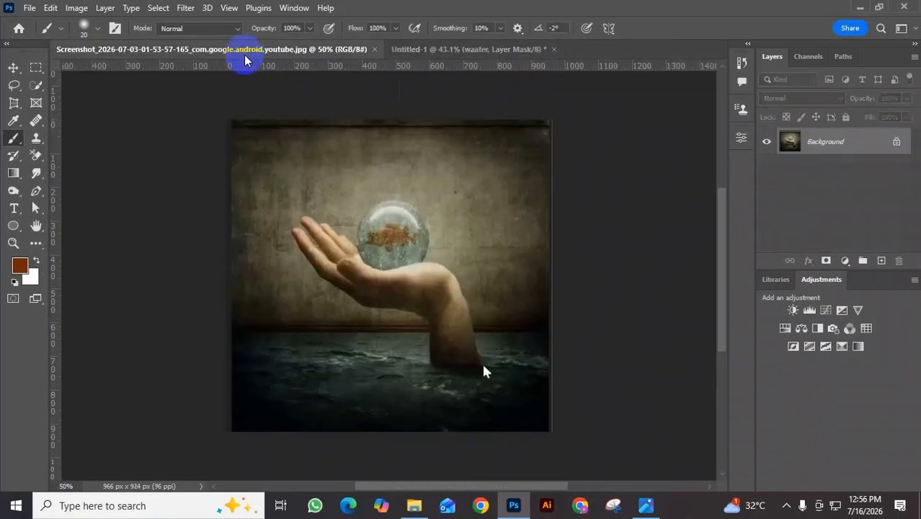
{"action": "left_click", "coordinate": [458, 62]}
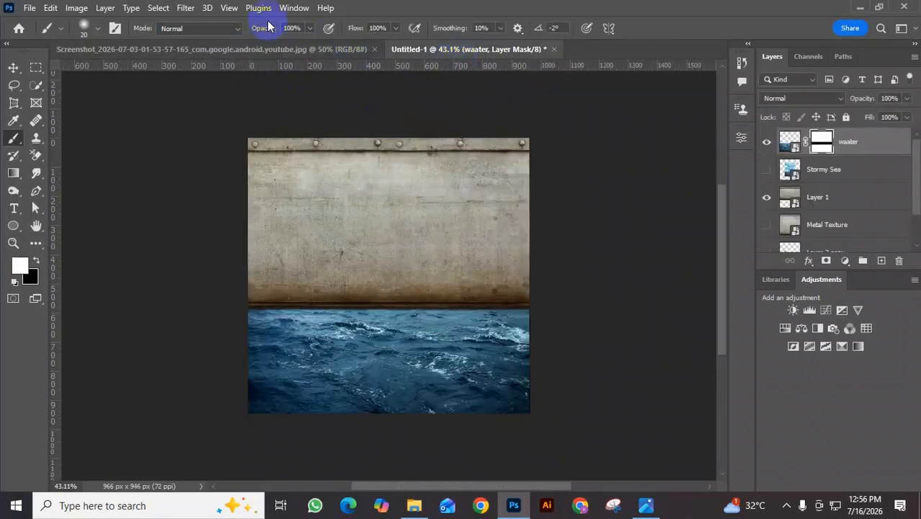
{"action": "left_click", "coordinate": [292, 9]}
{"action": "mouse_move", "coordinate": [590, 23]}
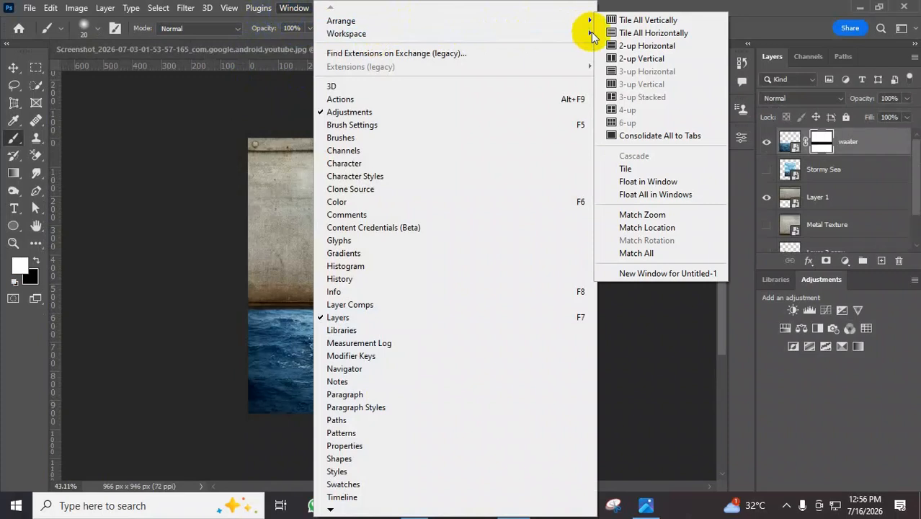
{"action": "left_click", "coordinate": [640, 45]}
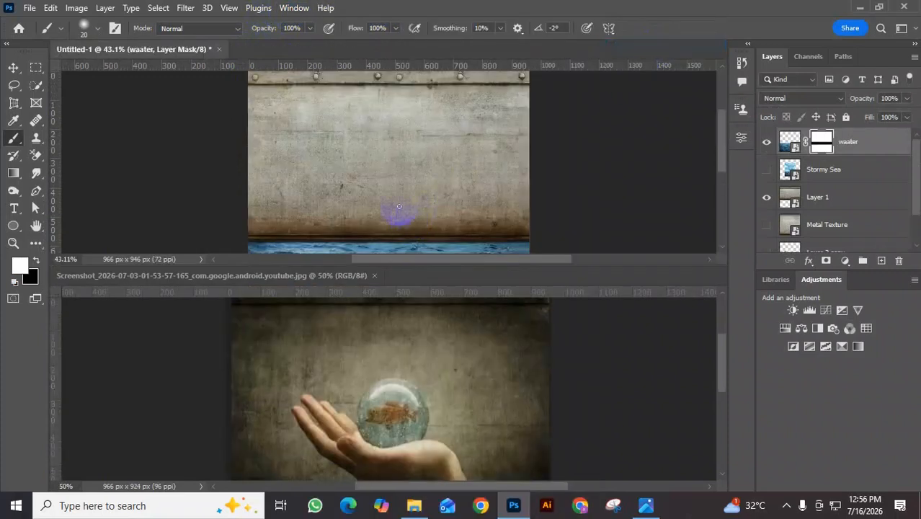
{"action": "left_click", "coordinate": [301, 14]}
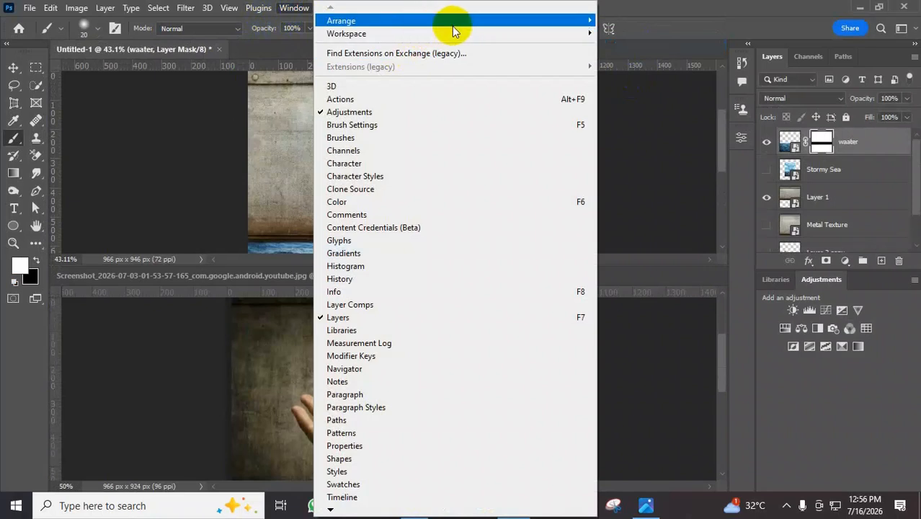
{"action": "mouse_move", "coordinate": [452, 22]}
{"action": "left_click", "coordinate": [633, 136]}
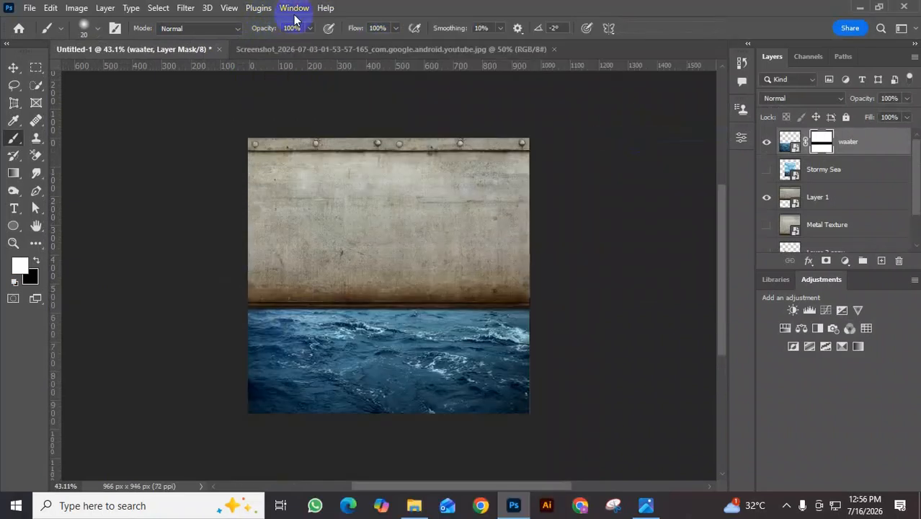
Step: Place the Untitled-1 composite and the reference screenshot side by side in a 2-up vertical layout
{"action": "left_click", "coordinate": [294, 10]}
{"action": "mouse_move", "coordinate": [535, 23]}
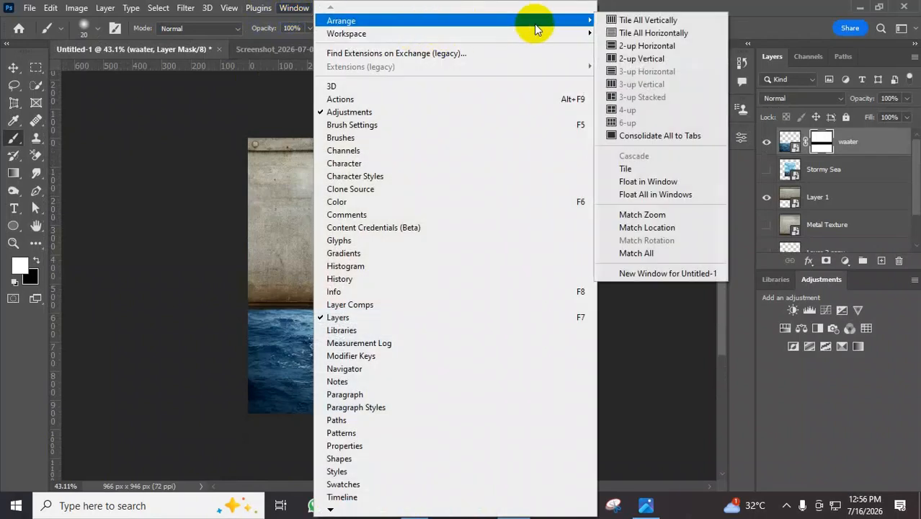
{"action": "left_click", "coordinate": [652, 59]}
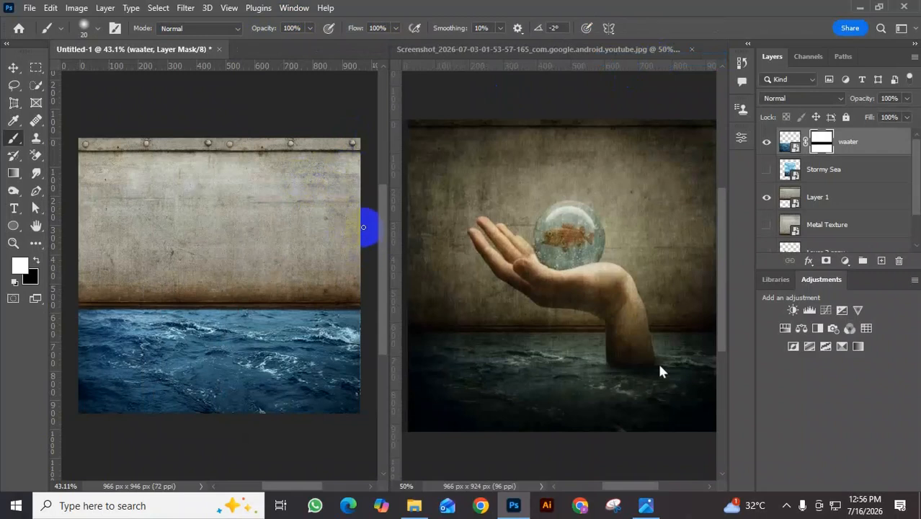
Step: Regroup both documents as tabs, and float the Untitled-1 document in its own window before docking it back
{"action": "left_click_drag", "start_coordinate": [536, 50], "coordinate": [641, 72]}
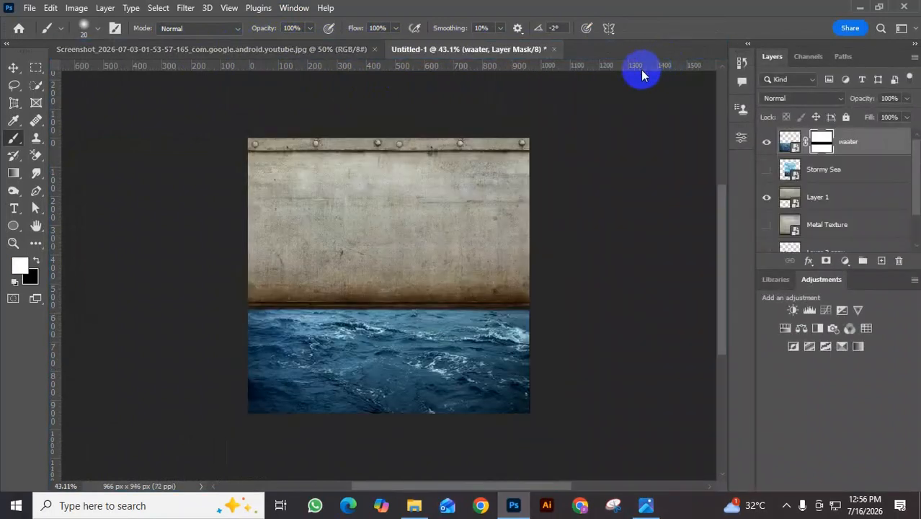
{"action": "left_click_drag", "start_coordinate": [501, 46], "coordinate": [491, 68]}
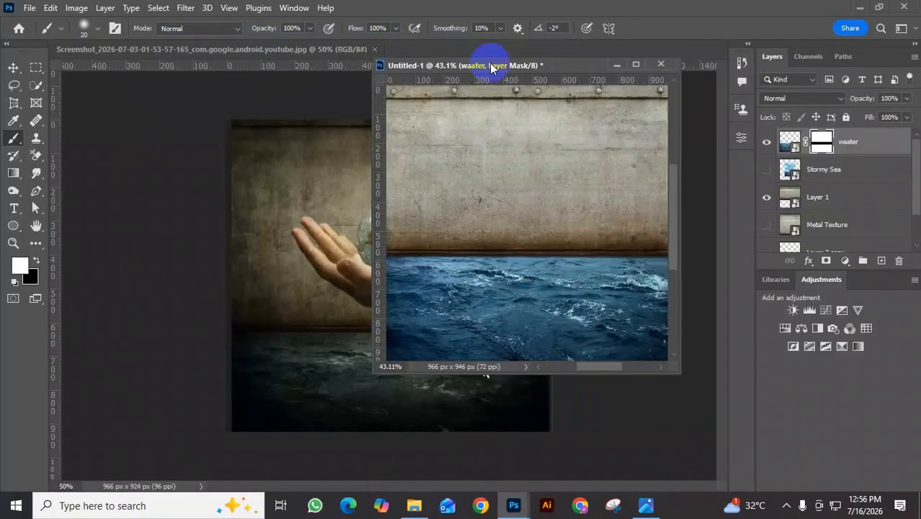
{"action": "left_click_drag", "start_coordinate": [563, 70], "coordinate": [566, 57]}
Step: Apply the 2-up vertical layout to the two documents again, and regroup the reference screenshot as a tab beside Untitled-1
{"action": "left_click", "coordinate": [291, 8]}
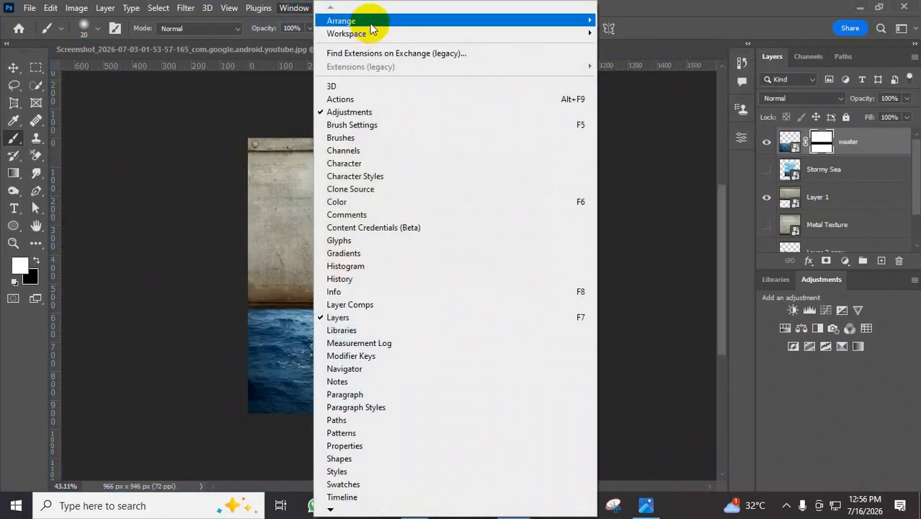
{"action": "mouse_move", "coordinate": [361, 21]}
{"action": "left_click", "coordinate": [632, 59]}
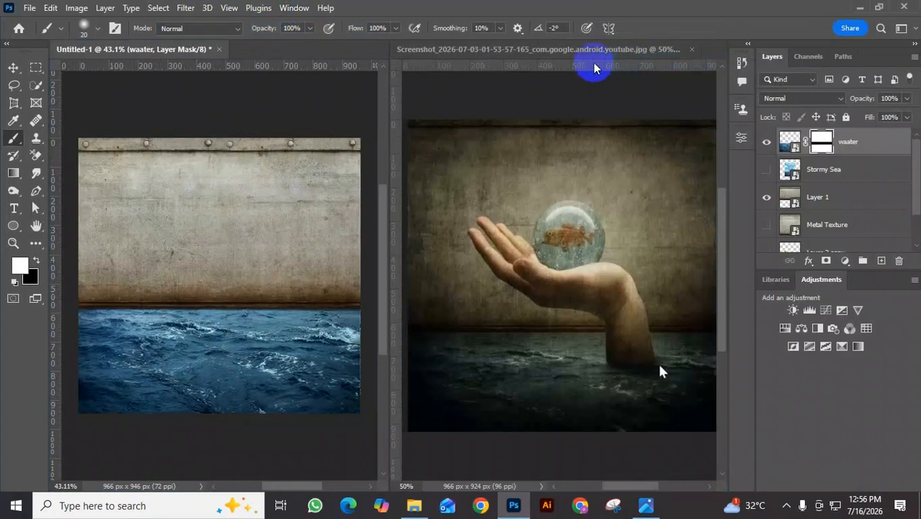
{"action": "left_click_drag", "start_coordinate": [529, 52], "coordinate": [245, 52]}
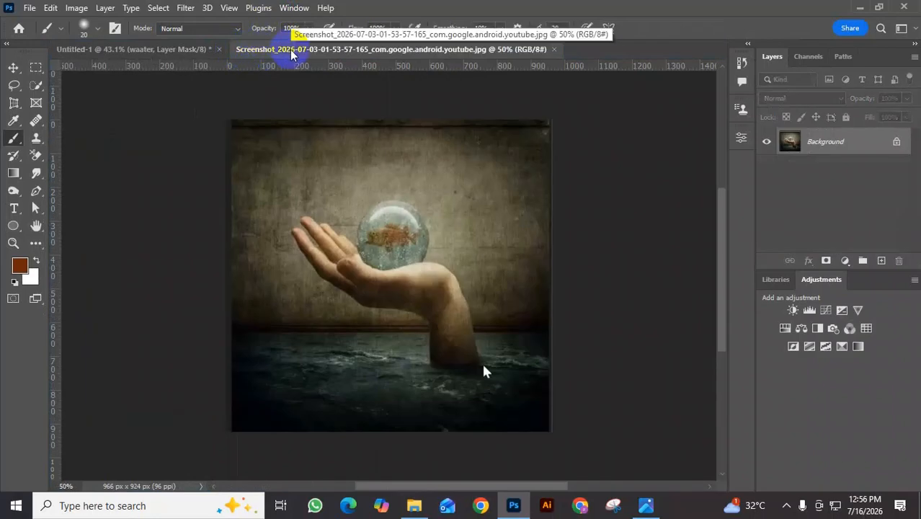
Step: Arrange the reference screenshot and the Untitled-1 composite side by side in a 2-up vertical layout
{"action": "left_click", "coordinate": [294, 8]}
{"action": "mouse_move", "coordinate": [503, 27]}
{"action": "left_click", "coordinate": [643, 8]}
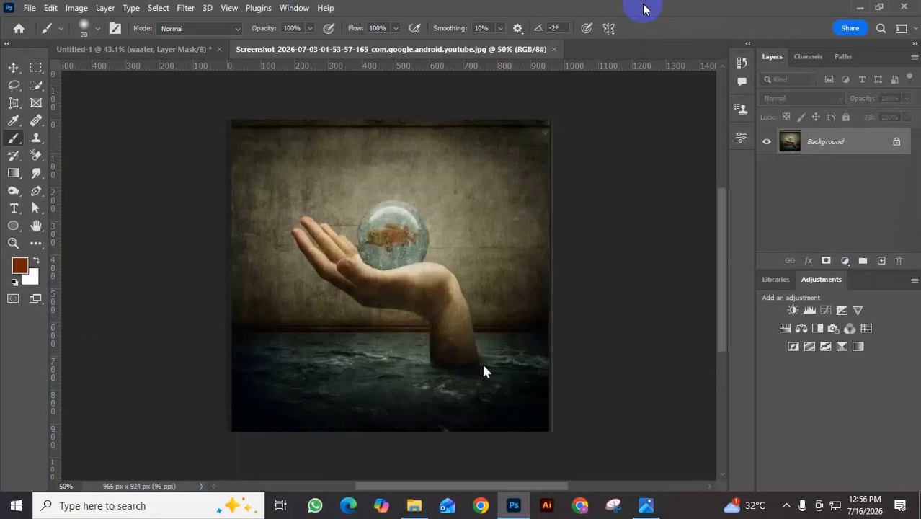
{"action": "left_click", "coordinate": [294, 8]}
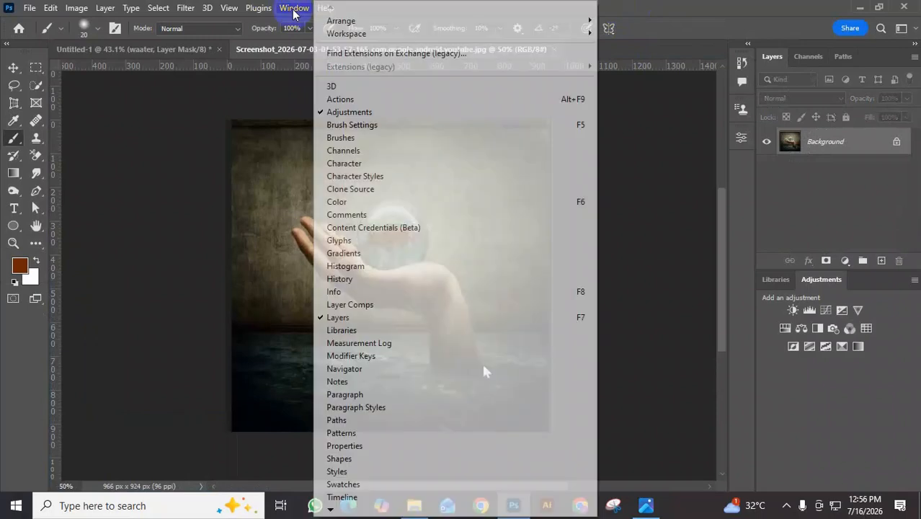
{"action": "mouse_move", "coordinate": [497, 22]}
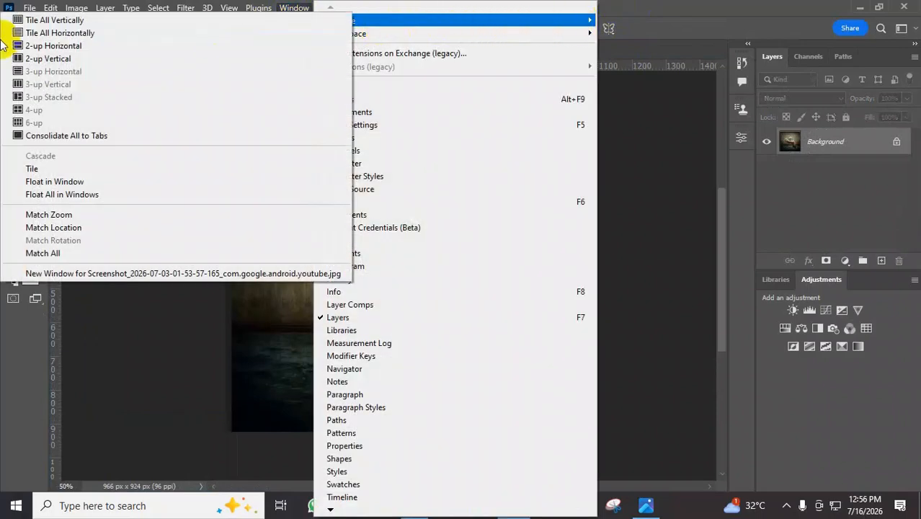
{"action": "left_click", "coordinate": [40, 62]}
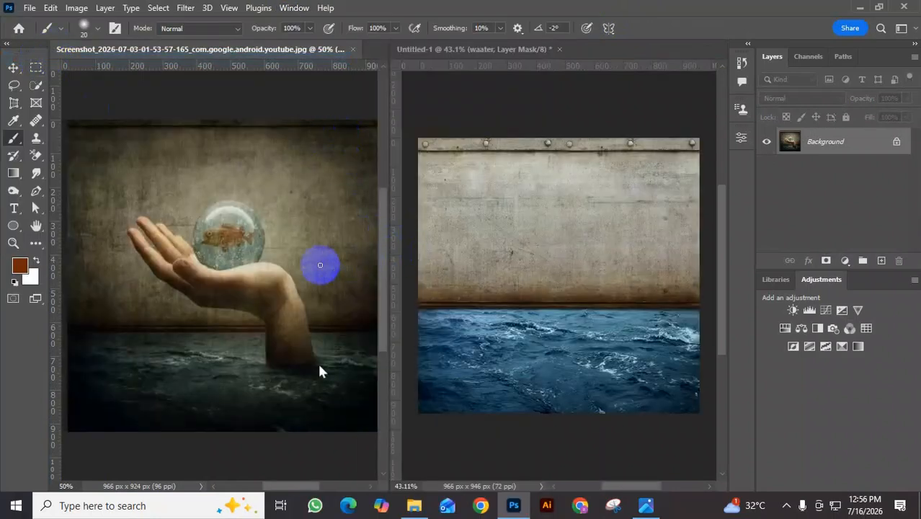
Step: Zoom the reference image out to 28.46% and narrow its pane to give the Untitled-1 composite more room
{"action": "scroll", "coordinate": [306, 247], "scroll_direction": "down", "scroll_amount": 3}
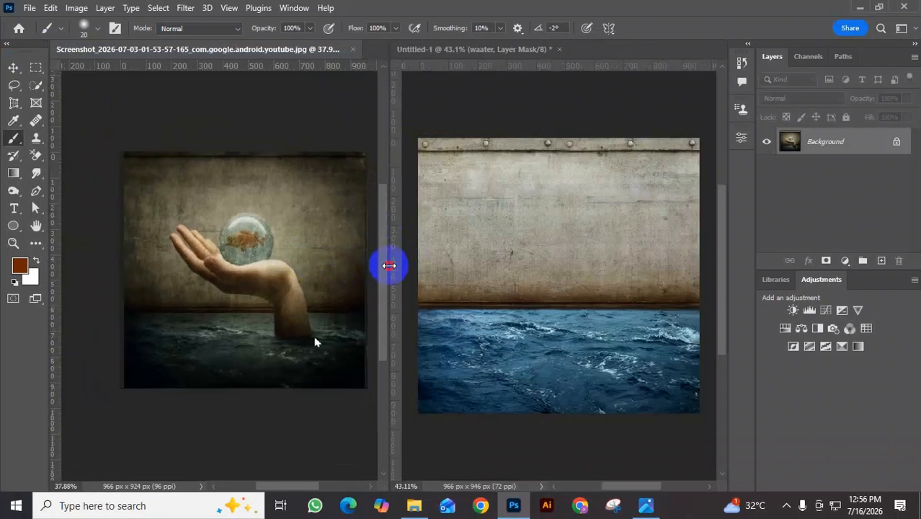
{"action": "left_click_drag", "start_coordinate": [389, 266], "coordinate": [319, 268]}
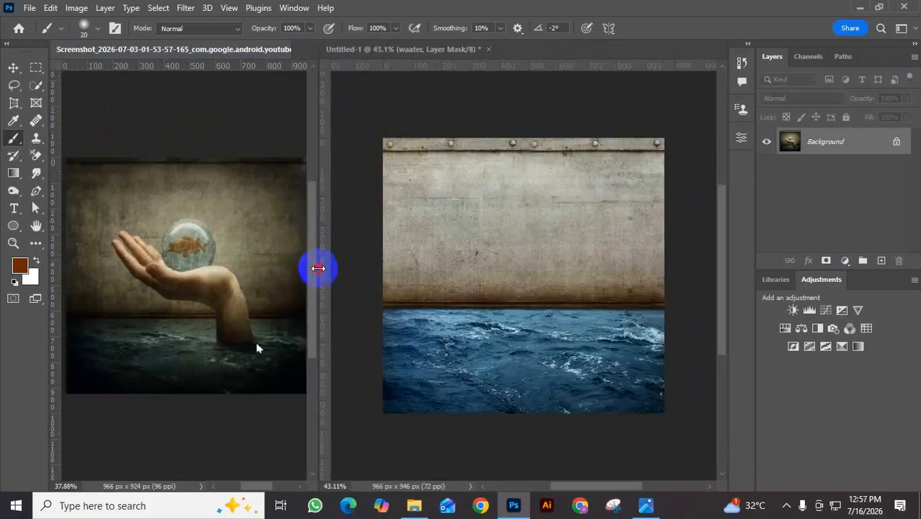
{"action": "scroll", "coordinate": [220, 264], "scroll_direction": "down", "scroll_amount": 2}
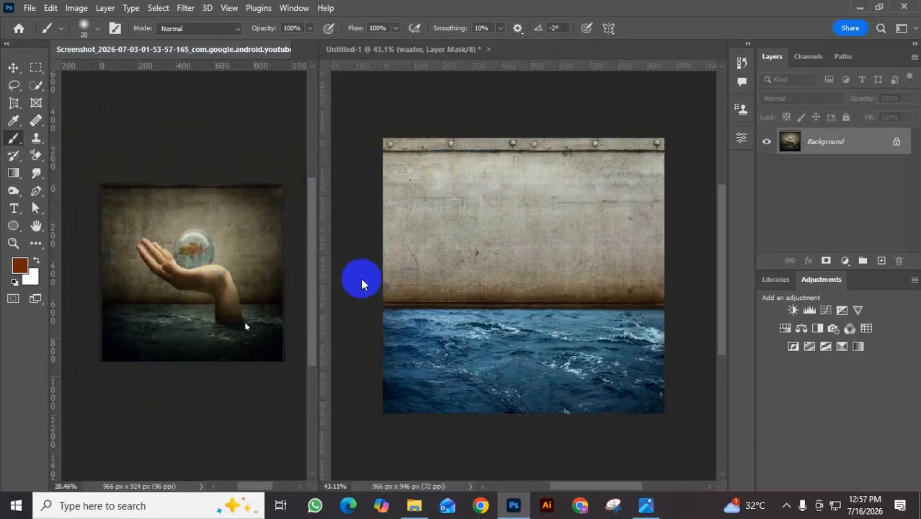
{"action": "left_click", "coordinate": [318, 280]}
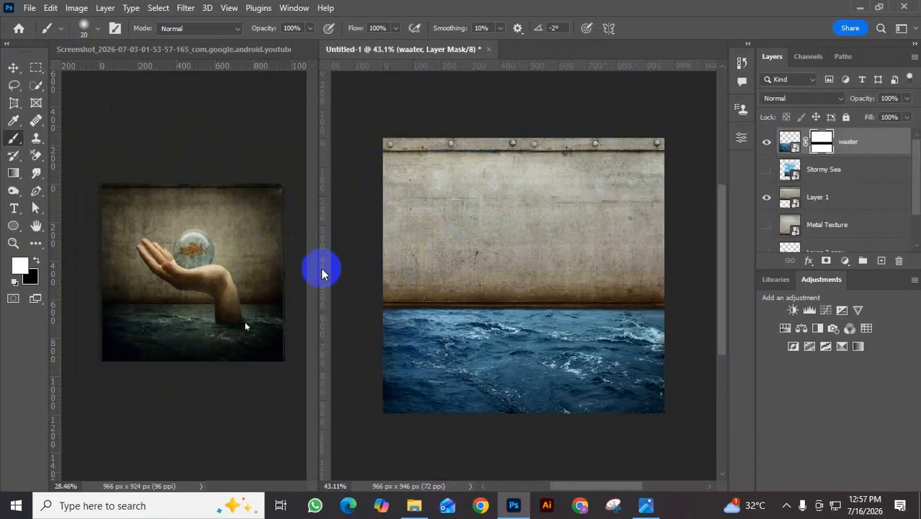
{"action": "left_click_drag", "start_coordinate": [270, 272], "coordinate": [263, 270]}
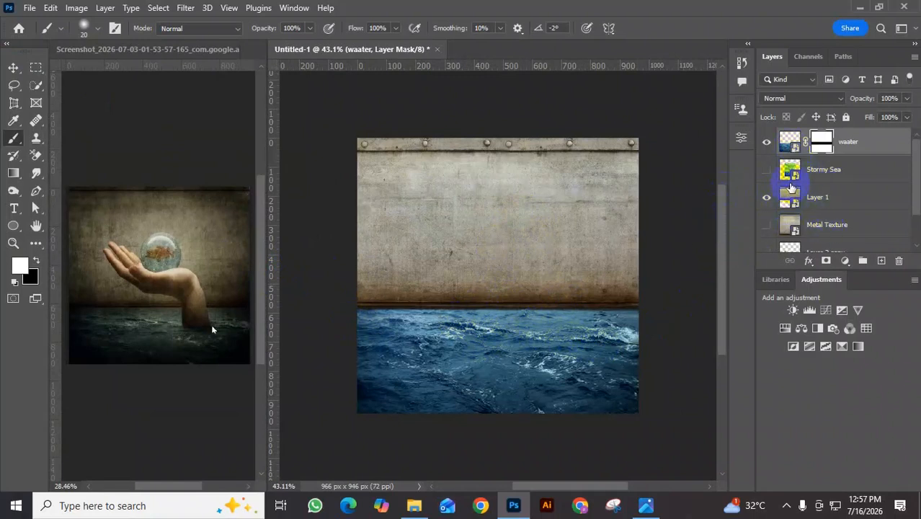
Step: Select the waater layer's image instead of its mask, and nudge it down with the Move tool below the metal wall's lower edge
{"action": "left_click", "coordinate": [789, 142]}
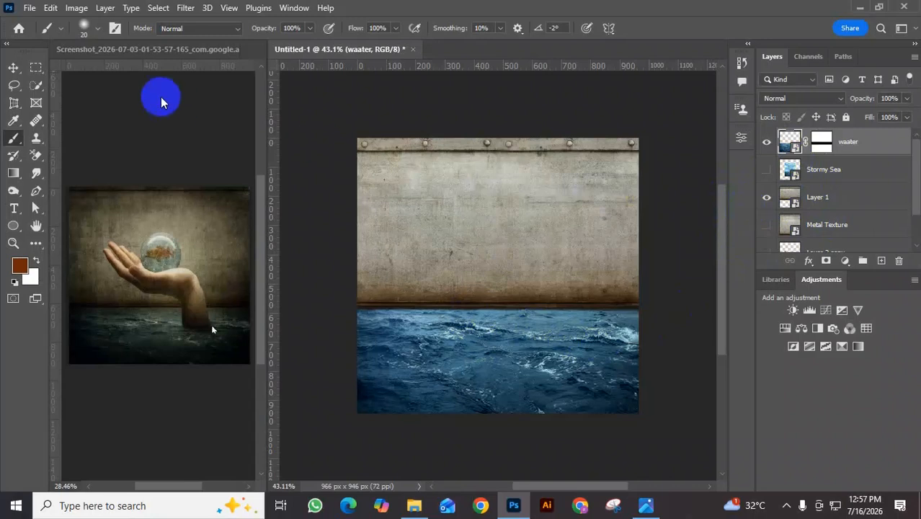
{"action": "left_click", "coordinate": [13, 67]}
{"action": "left_click", "coordinate": [791, 144]}
{"action": "key", "text": "Down"}
{"action": "key", "text": "Down"}
{"action": "key", "text": "shift+Down"}
{"action": "key", "text": "shift+Down"}
{"action": "key", "text": "Down"}
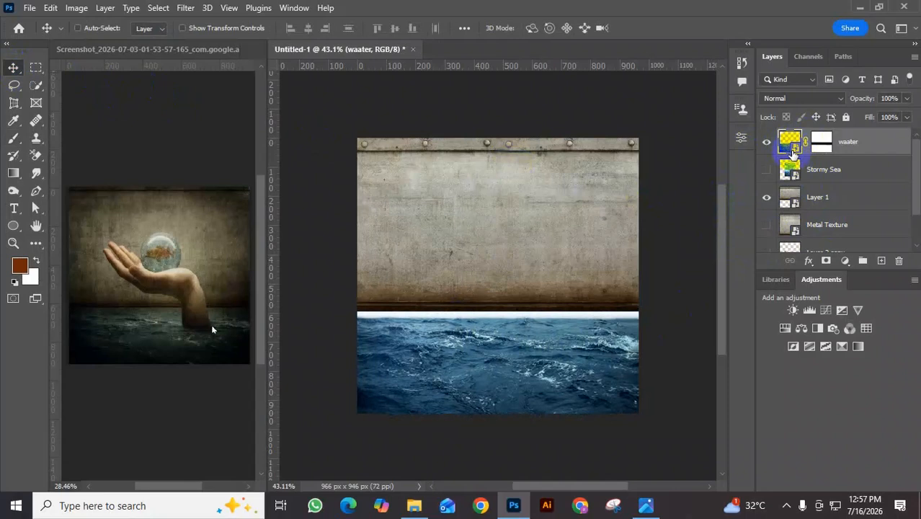
{"action": "key", "text": "Down"}
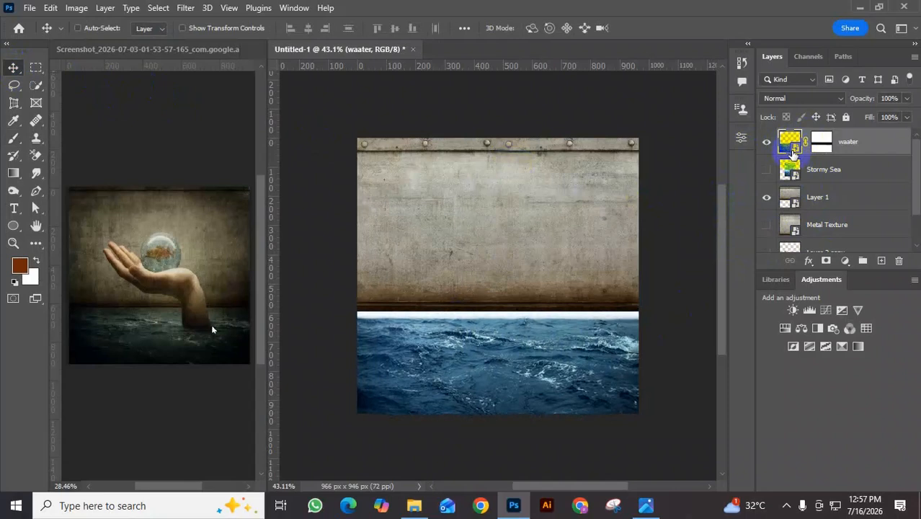
{"action": "key", "text": "Down"}
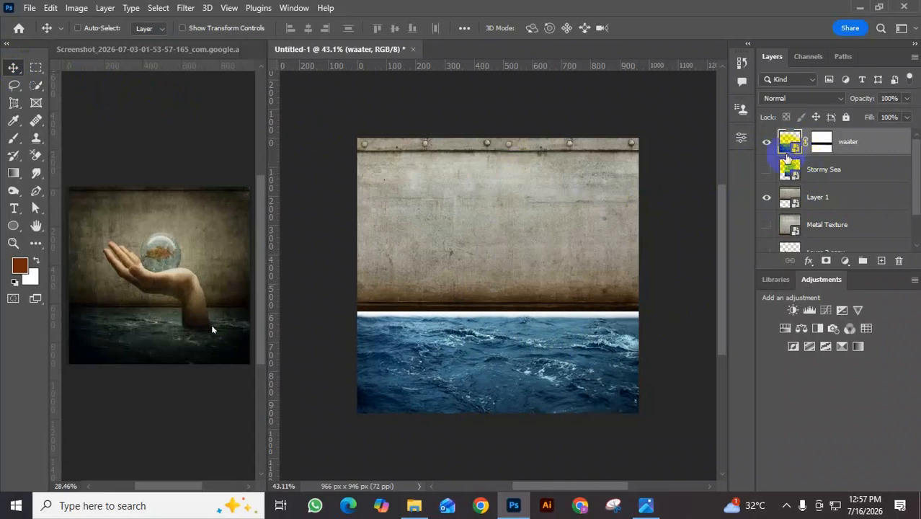
Step: Open the contents of the Layer 1 smart object and try nudging the masked panel layer inside it down
{"action": "double_click", "coordinate": [789, 204]}
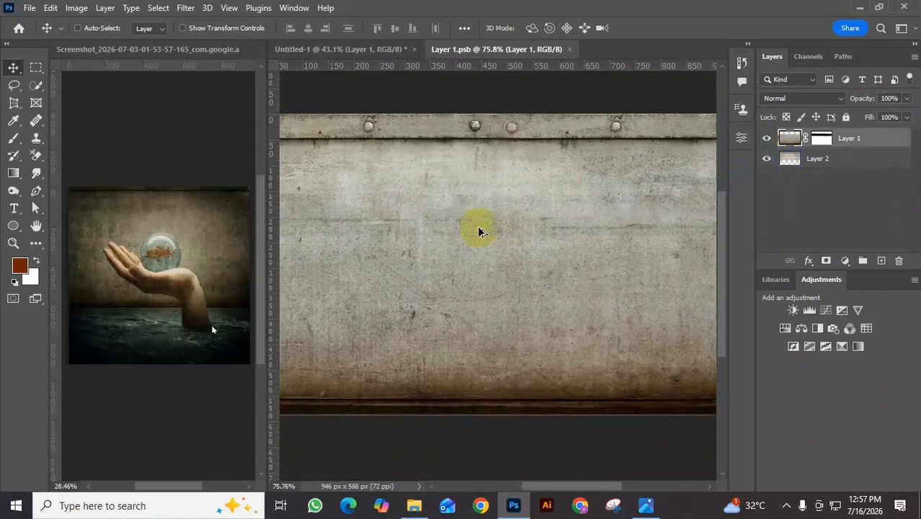
{"action": "scroll", "coordinate": [476, 232], "scroll_direction": "down", "scroll_amount": 5, "text": "alt"}
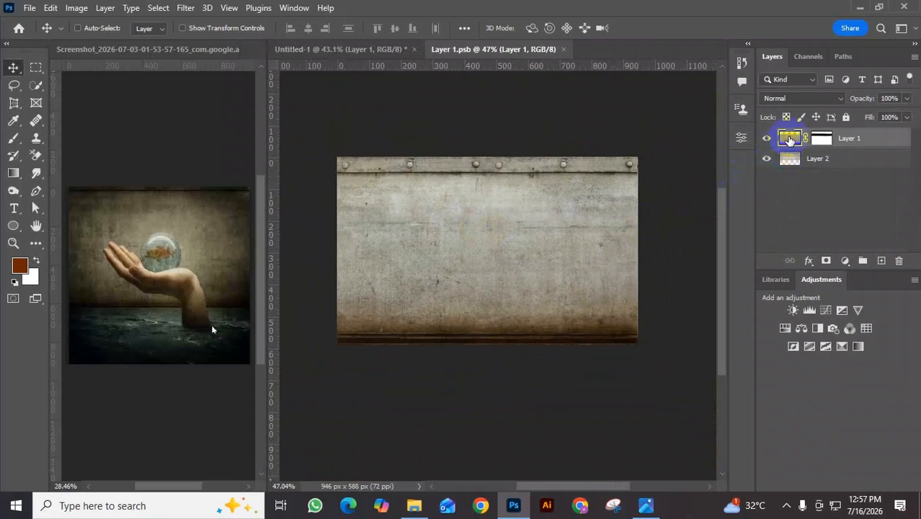
{"action": "key", "text": "Down"}
{"action": "key", "text": "shift+Down"}
{"action": "key", "text": "shift+Down"}
{"action": "key", "text": "shift+Down"}
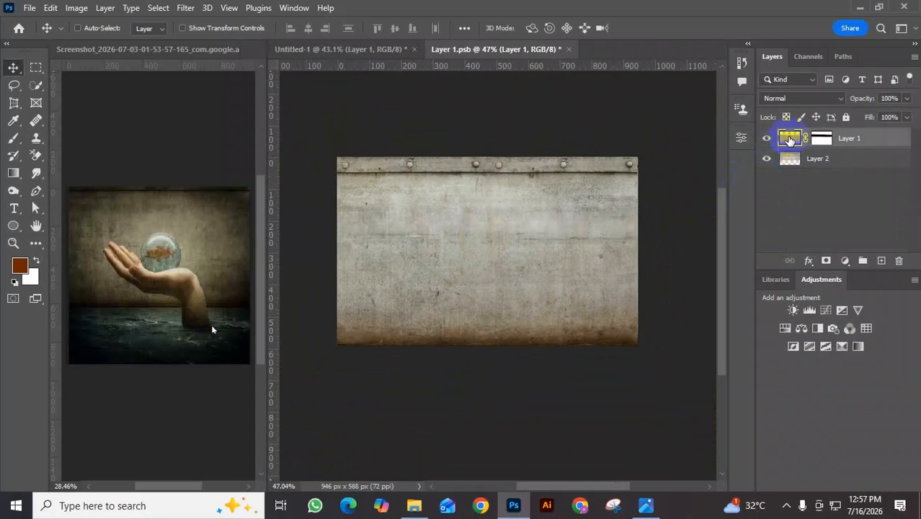
{"action": "left_click_drag", "start_coordinate": [790, 139], "coordinate": [582, 253]}
{"action": "left_click", "coordinate": [699, 282]}
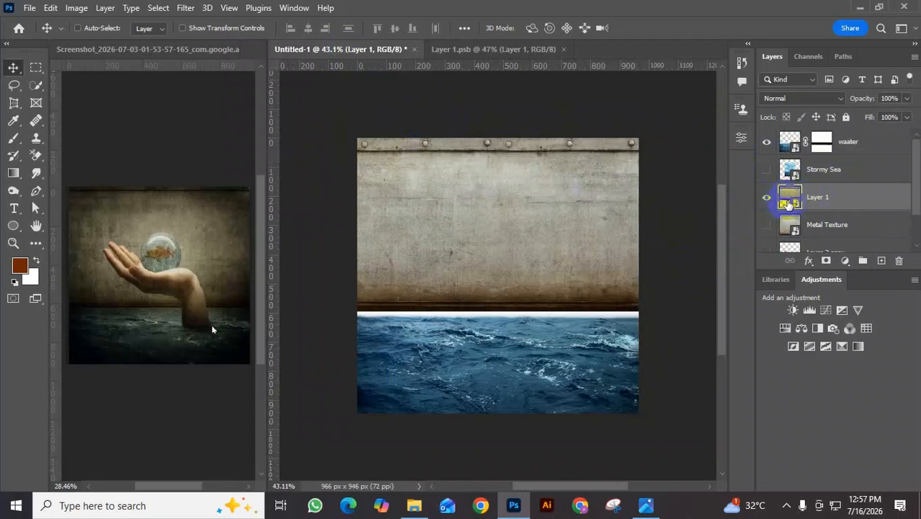
Step: Try copying both Layer 1 and Layer 2 from Layer 1.psb into the Untitled-1 composite
{"action": "left_click", "coordinate": [485, 51]}
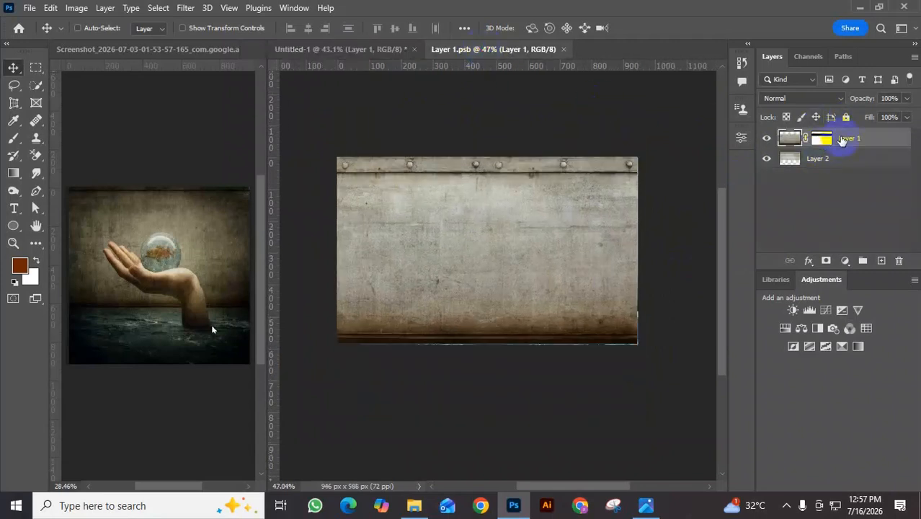
{"action": "left_click", "coordinate": [822, 162], "text": "shift"}
{"action": "left_click_drag", "start_coordinate": [873, 137], "coordinate": [480, 158]}
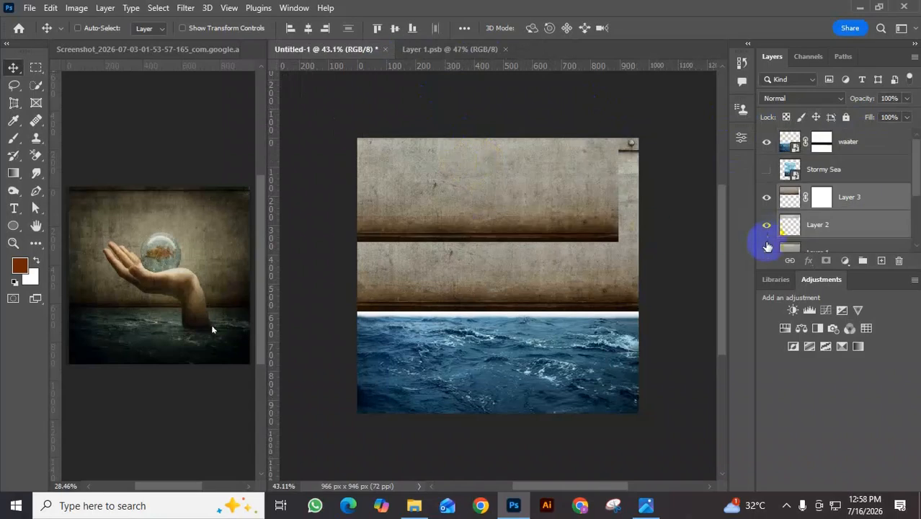
{"action": "scroll", "coordinate": [791, 229], "scroll_direction": "down", "scroll_amount": 2}
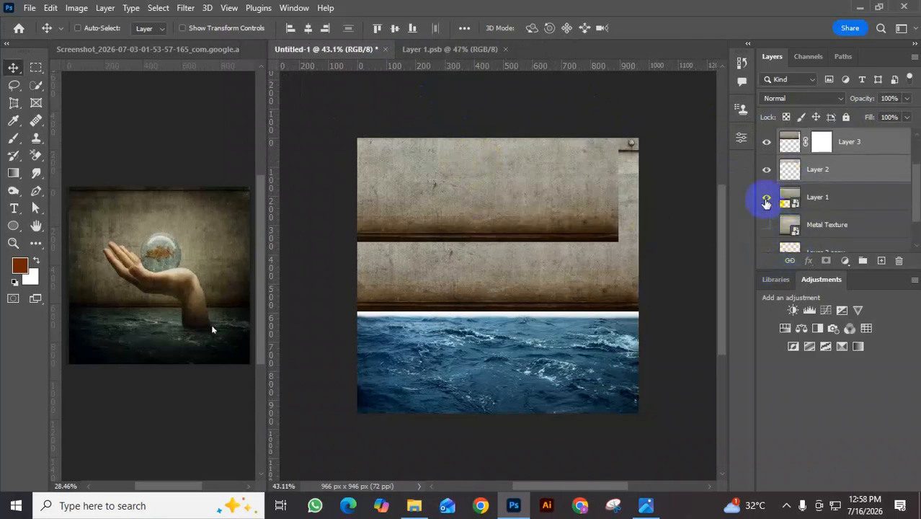
Step: Hide the Layer 1 smart object and move the copied Layer 3 and Layer 2 together into the wall area above the water
{"action": "left_click", "coordinate": [766, 198]}
{"action": "left_click", "coordinate": [842, 164], "text": "ctrl"}
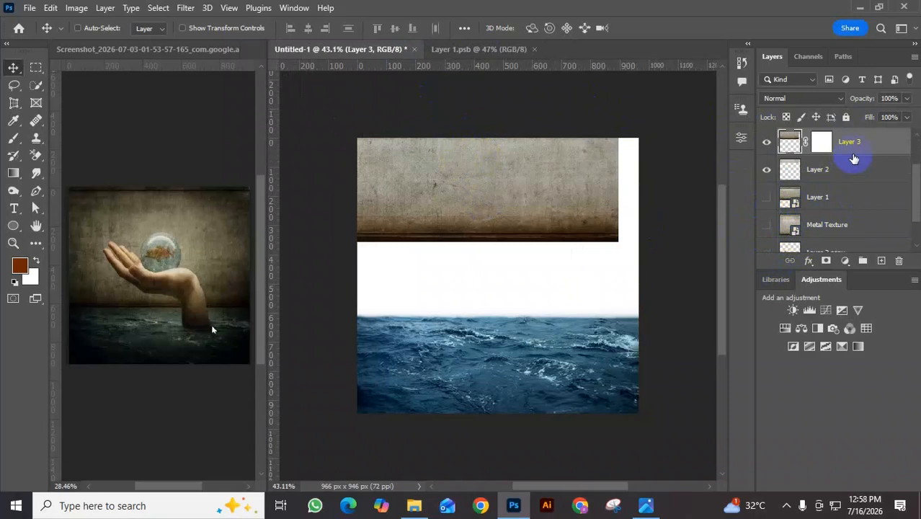
{"action": "left_click", "coordinate": [843, 167], "text": "ctrl"}
{"action": "left_click_drag", "start_coordinate": [535, 212], "coordinate": [551, 283]}
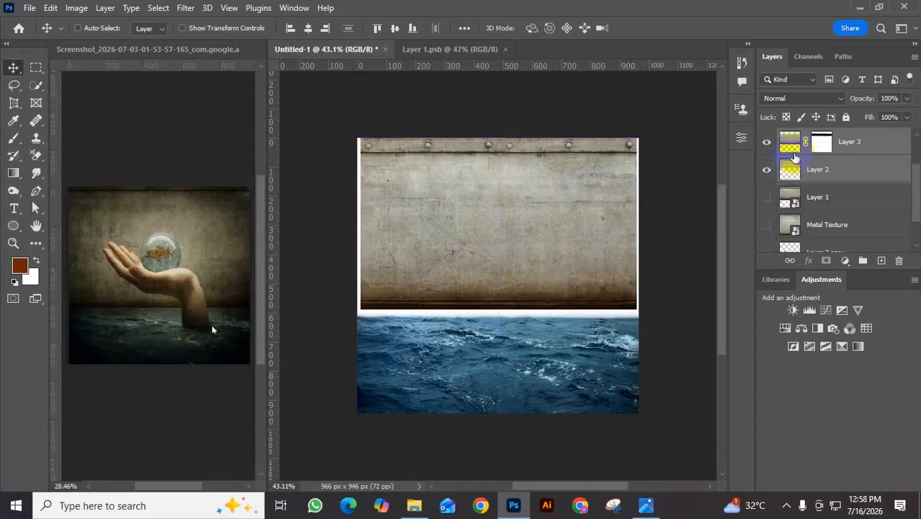
Step: Try nudging Layer 3's image down until the wall's lower edge meets the water
{"action": "left_click", "coordinate": [789, 145]}
{"action": "key", "text": "shift+Down"}
{"action": "key", "text": "shift+Down"}
{"action": "key", "text": "shift+Down"}
{"action": "key", "text": "shift+Down"}
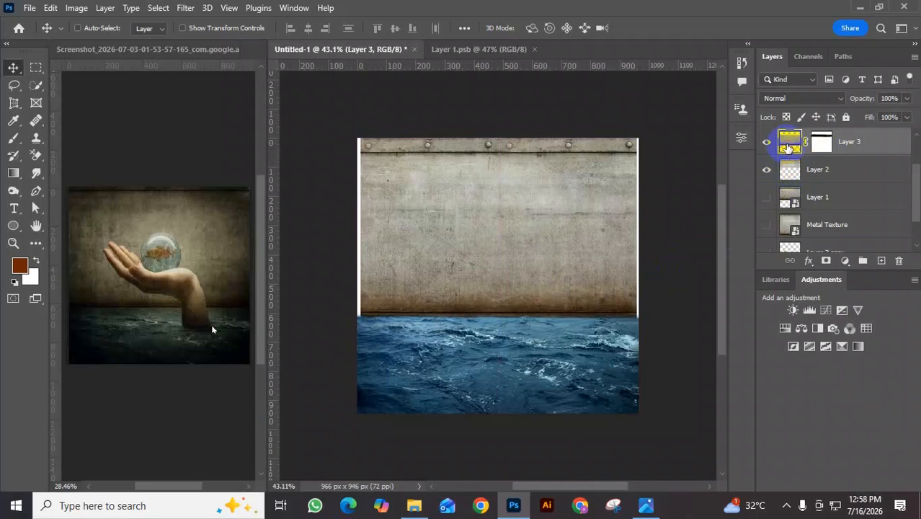
{"action": "key", "text": "Up"}
{"action": "key", "text": "Up"}
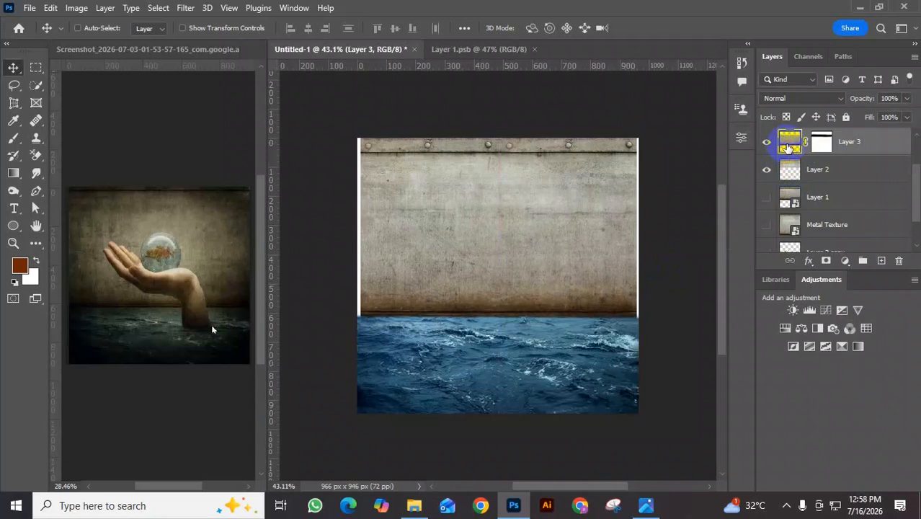
Step: Group Layer 3 and Layer 2, toggle the group's visibility, and ungroup the two layers again
{"action": "left_click", "coordinate": [814, 173], "text": "shift"}
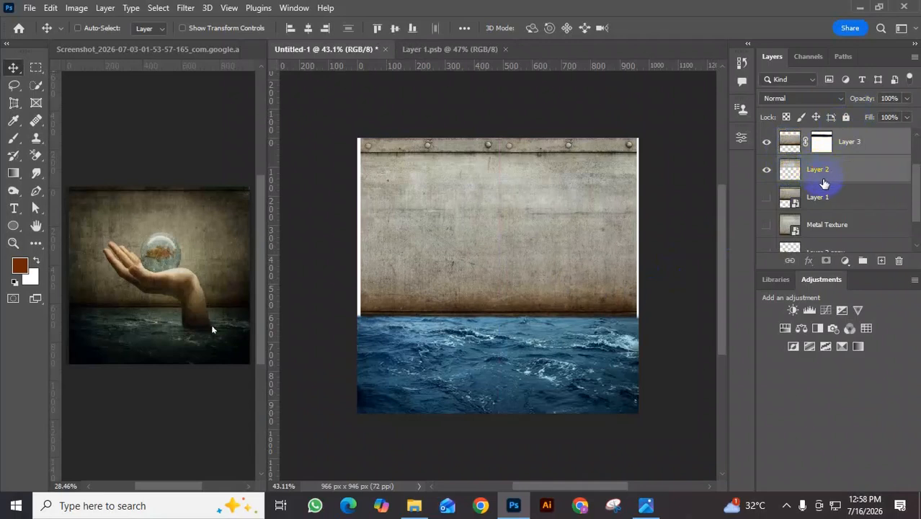
{"action": "key", "text": "ctrl"}
{"action": "key", "text": "ctrl+g"}
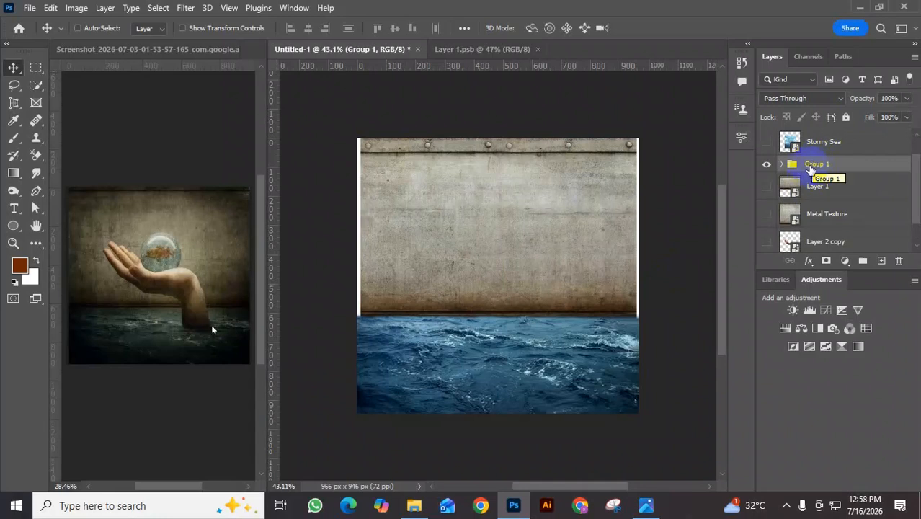
{"action": "left_click", "coordinate": [766, 165]}
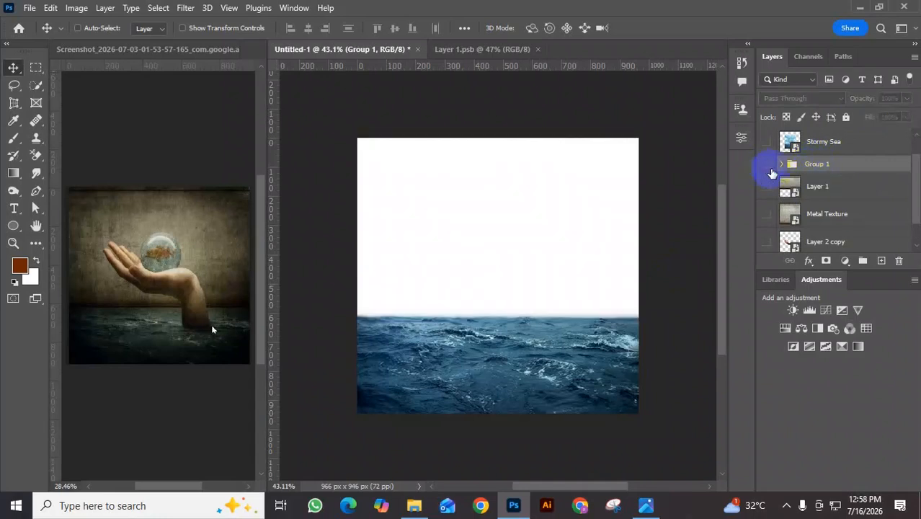
{"action": "key", "text": "ctrl"}
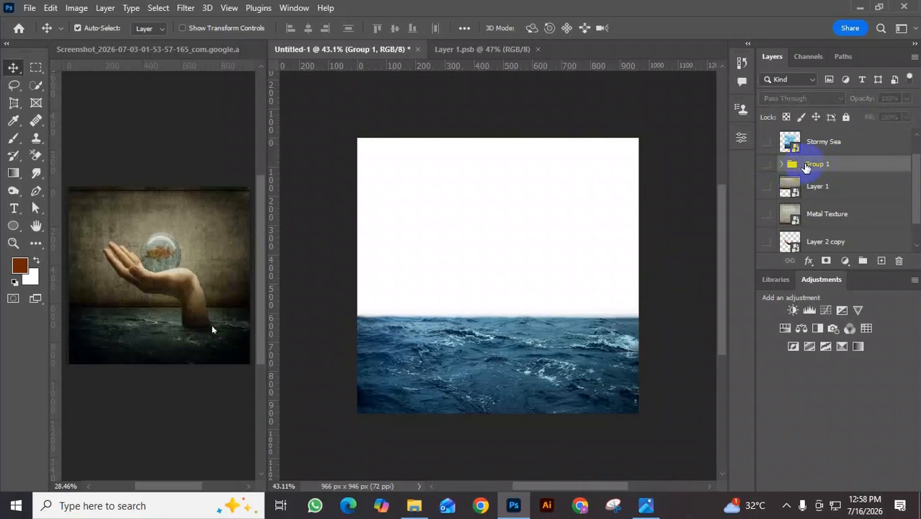
{"action": "key", "text": "ctrl+comma"}
{"action": "key", "text": "ctrl+shift+g"}
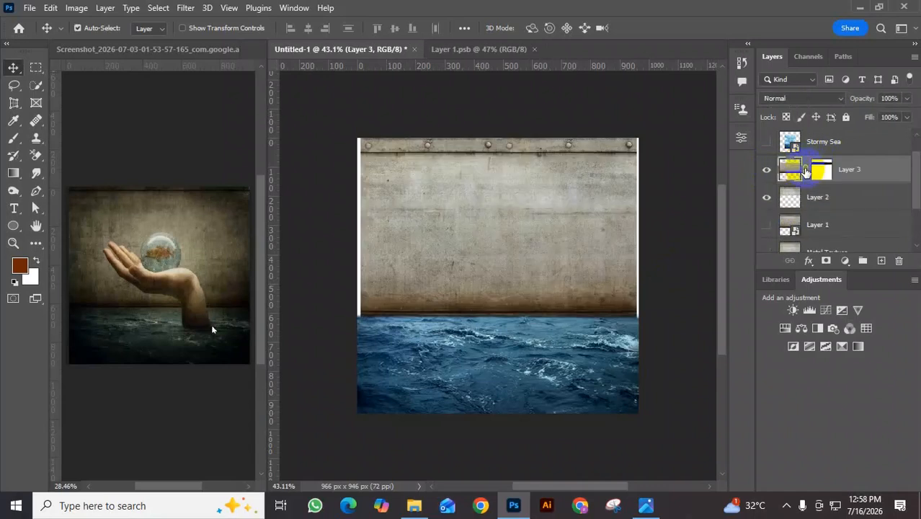
Step: Undo the grouping and the import of the copied wall layers, going back to the lowered waater layer
{"action": "key", "text": "ctrl+z"}
{"action": "key", "text": "ctrl+z"}
{"action": "key", "text": "ctrl+z"}
{"action": "key", "text": "ctrl+z"}
{"action": "key", "text": "ctrl+z"}
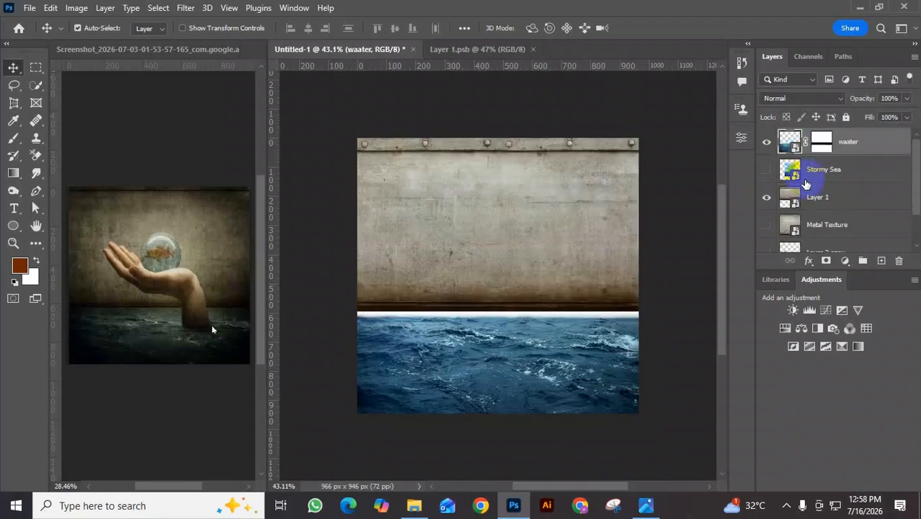
Step: Free-transform the Layer 1 wall, stretching its lower edge down to the water for a height of 106.80%
{"action": "left_click", "coordinate": [822, 200]}
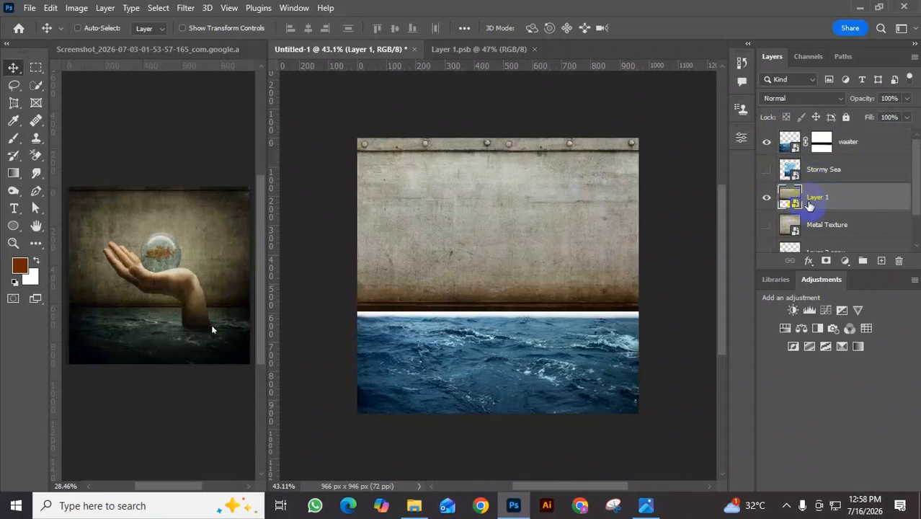
{"action": "key", "text": "ctrl+t"}
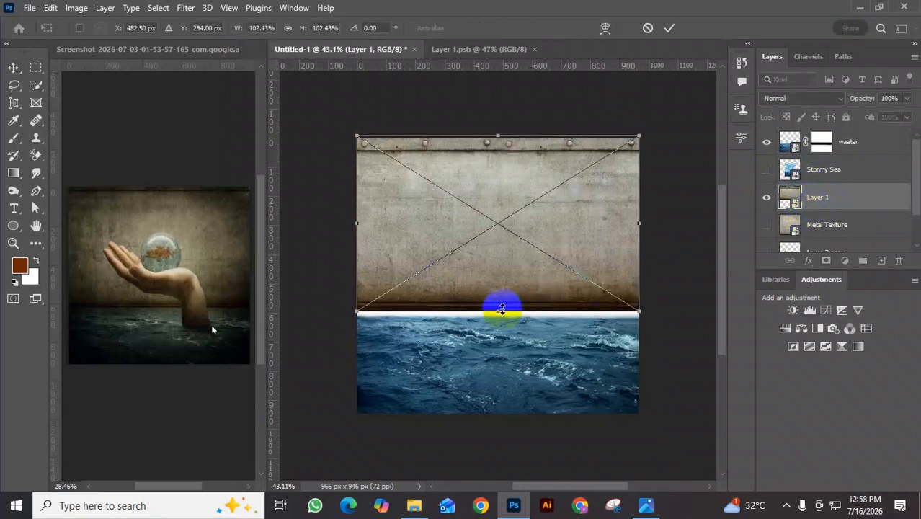
{"action": "left_click_drag", "start_coordinate": [498, 312], "coordinate": [499, 319]}
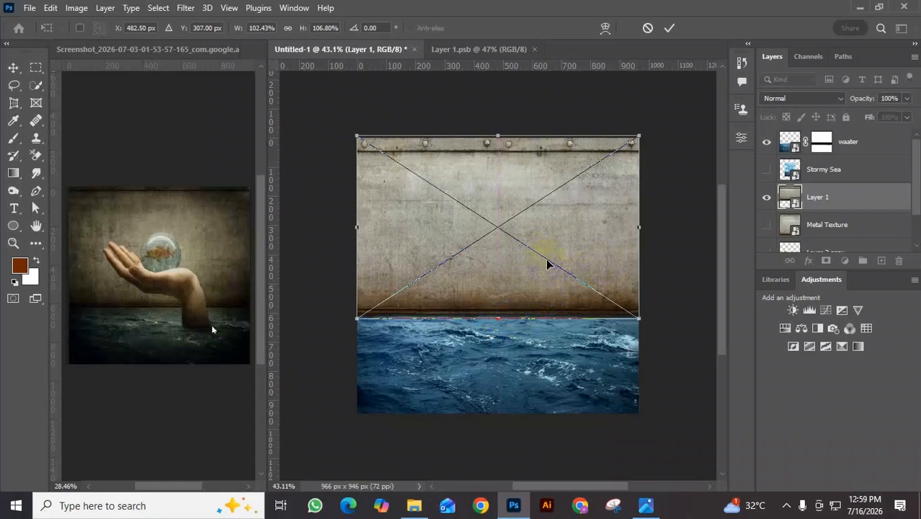
Step: Nudge the transformed Layer 1 wall vertically to Y 309 px so its lower edge meets the water, and apply the transform
{"action": "key", "text": "Down"}
{"action": "key", "text": "Down"}
{"action": "key", "text": "Down"}
{"action": "key", "text": "Down"}
{"action": "key", "text": "Down"}
{"action": "key", "text": "Down"}
{"action": "key", "text": "Down"}
{"action": "key", "text": "Down"}
{"action": "key", "text": "Down"}
{"action": "key", "text": "Down"}
{"action": "key", "text": "Down"}
{"action": "key", "text": "Down"}
{"action": "key", "text": "Down"}
{"action": "key", "text": "Down"}
{"action": "key", "text": "Down"}
{"action": "key", "text": "Down"}
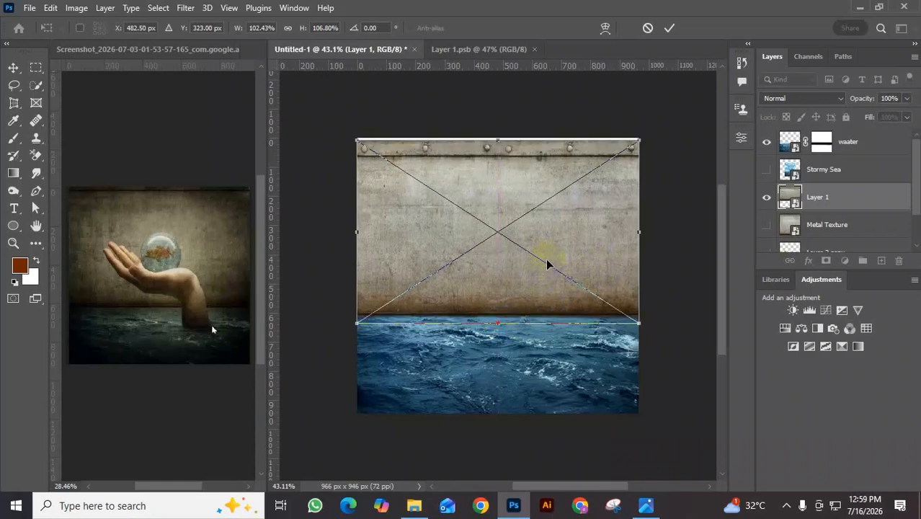
{"action": "key", "text": "Up"}
{"action": "key", "text": "Up"}
{"action": "key", "text": "Up"}
{"action": "key", "text": "Up"}
{"action": "key", "text": "Up"}
{"action": "key", "text": "Up"}
{"action": "key", "text": "Up"}
{"action": "key", "text": "Up"}
{"action": "key", "text": "Up"}
{"action": "key", "text": "Up"}
{"action": "key", "text": "Up"}
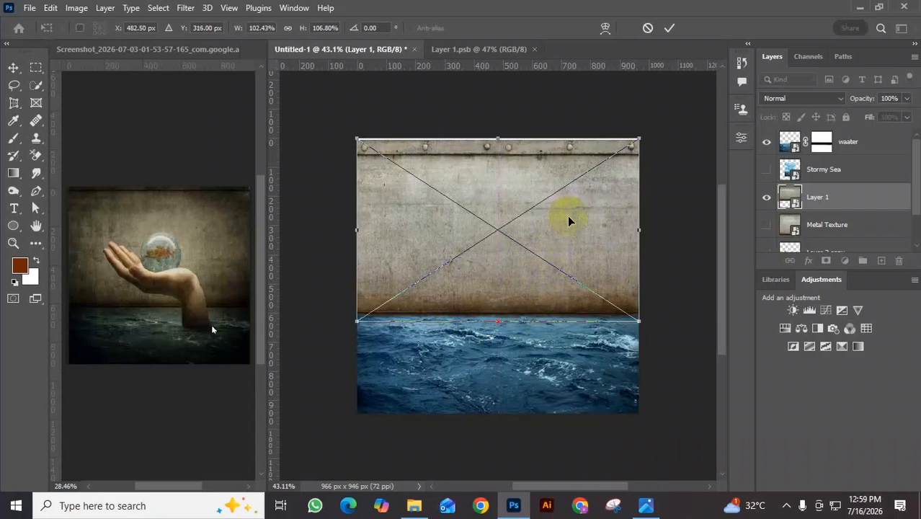
{"action": "key", "text": "Up"}
{"action": "key", "text": "Up"}
{"action": "key", "text": "Up"}
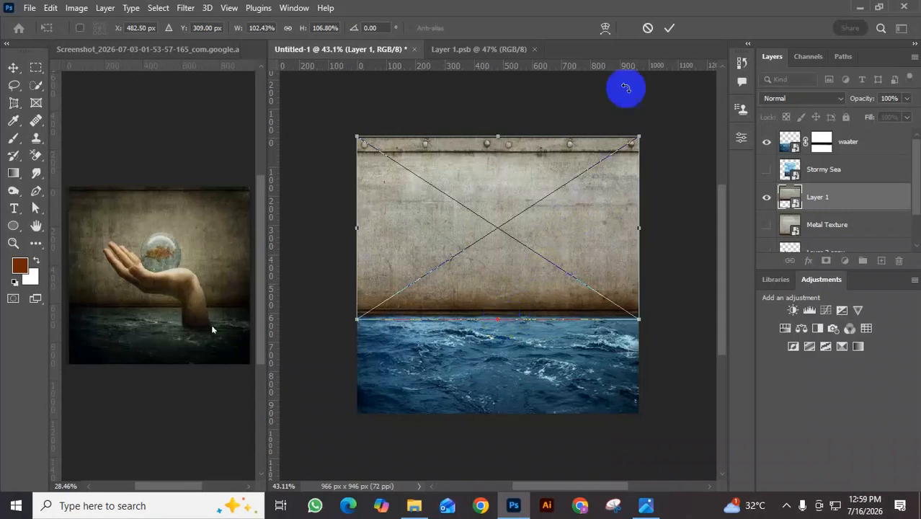
{"action": "left_click", "coordinate": [670, 27]}
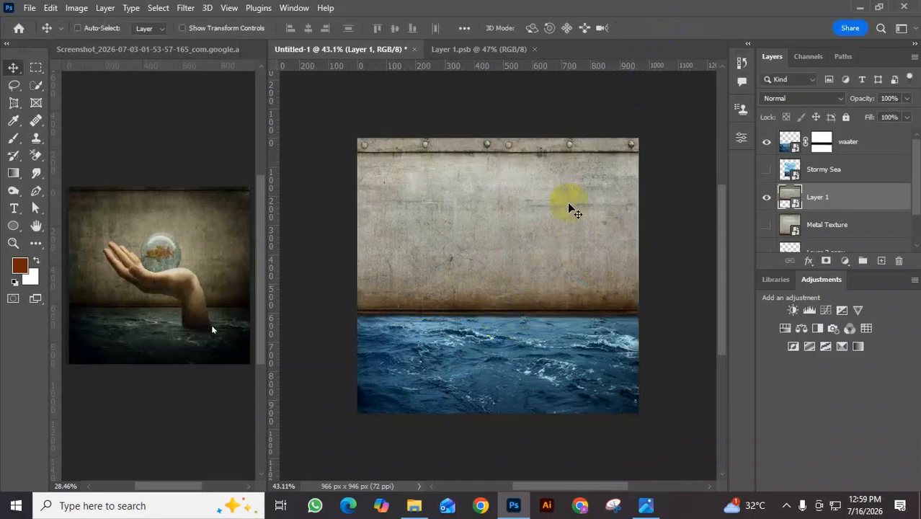
Step: Bring Layer 2 copy to the top of the layer stack and shift the hand up and slightly left, keeping the wrist over the water
{"action": "scroll", "coordinate": [499, 253], "scroll_direction": "up", "scroll_amount": 1}
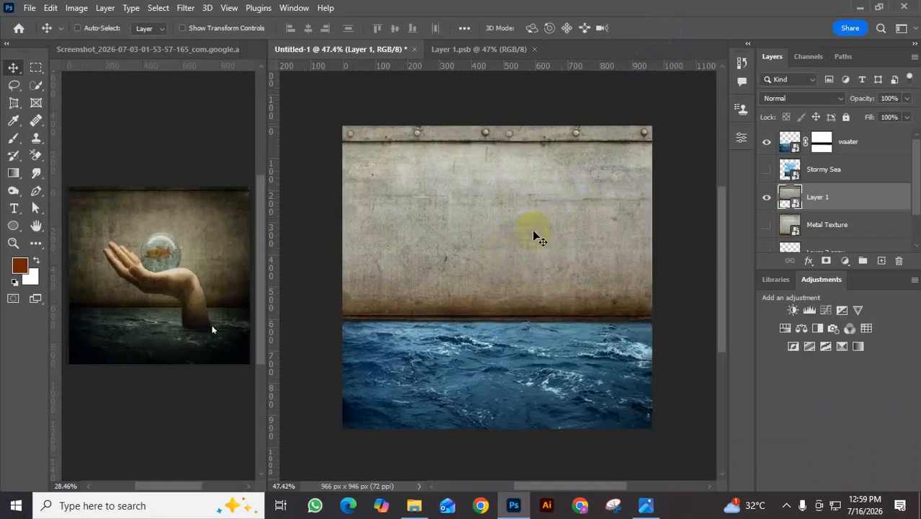
{"action": "left_click_drag", "start_coordinate": [540, 228], "coordinate": [541, 210]}
{"action": "scroll", "coordinate": [548, 236], "scroll_direction": "down", "scroll_amount": 1}
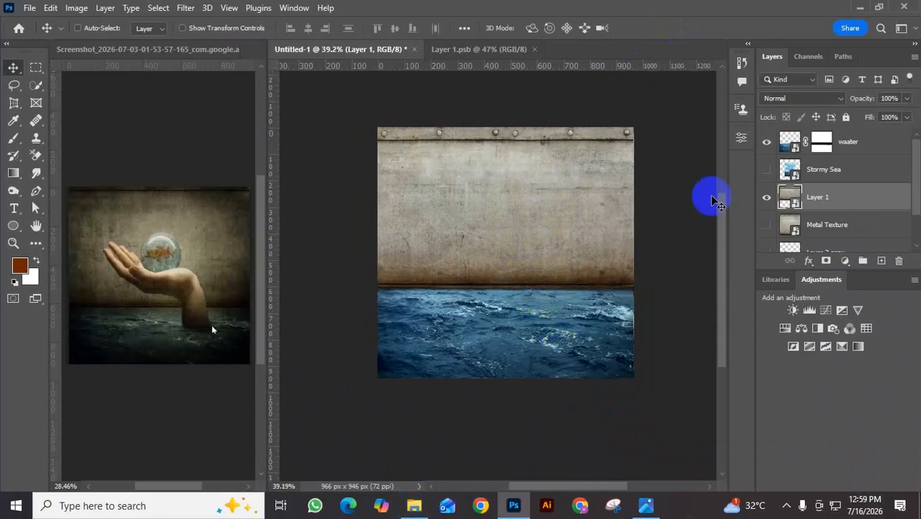
{"action": "scroll", "coordinate": [819, 210], "scroll_direction": "down", "scroll_amount": 2}
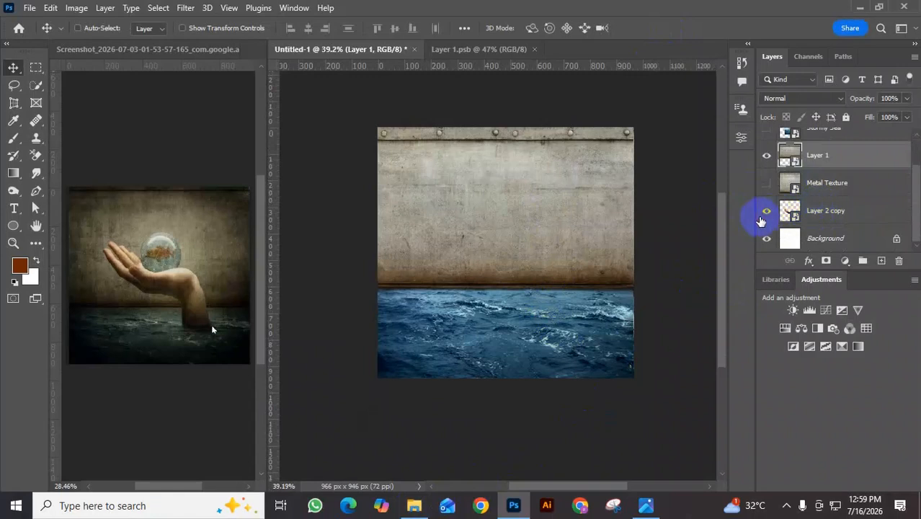
{"action": "left_click_drag", "start_coordinate": [793, 225], "coordinate": [817, 134]}
{"action": "scroll", "coordinate": [821, 152], "scroll_direction": "up", "scroll_amount": 1}
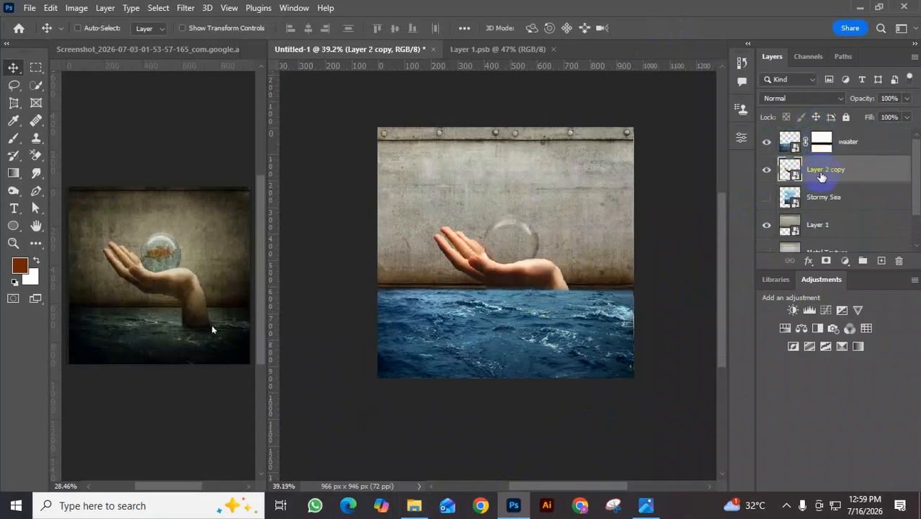
{"action": "left_click_drag", "start_coordinate": [810, 181], "coordinate": [830, 134]}
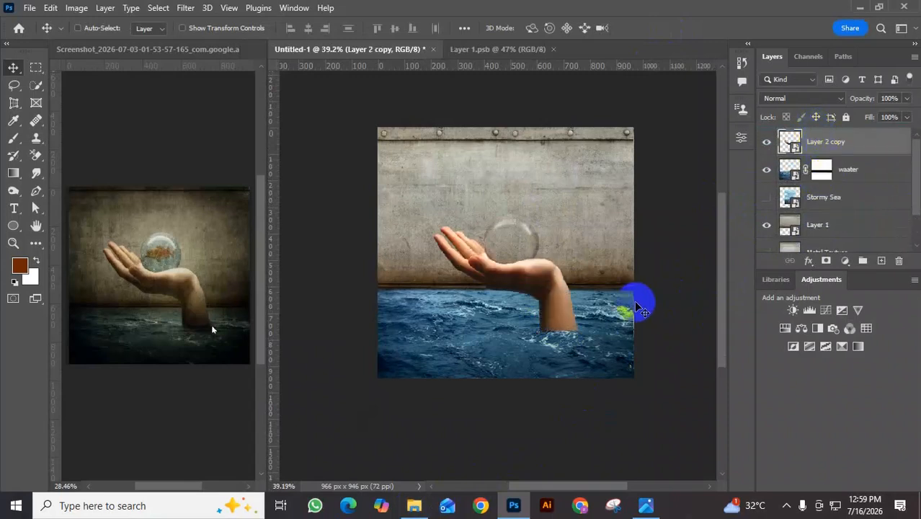
{"action": "mouse_move", "coordinate": [560, 306]}
{"action": "left_mouse_down"}
{"action": "mouse_move", "coordinate": [552, 301]}
{"action": "mouse_move", "coordinate": [563, 303]}
{"action": "left_mouse_up"}
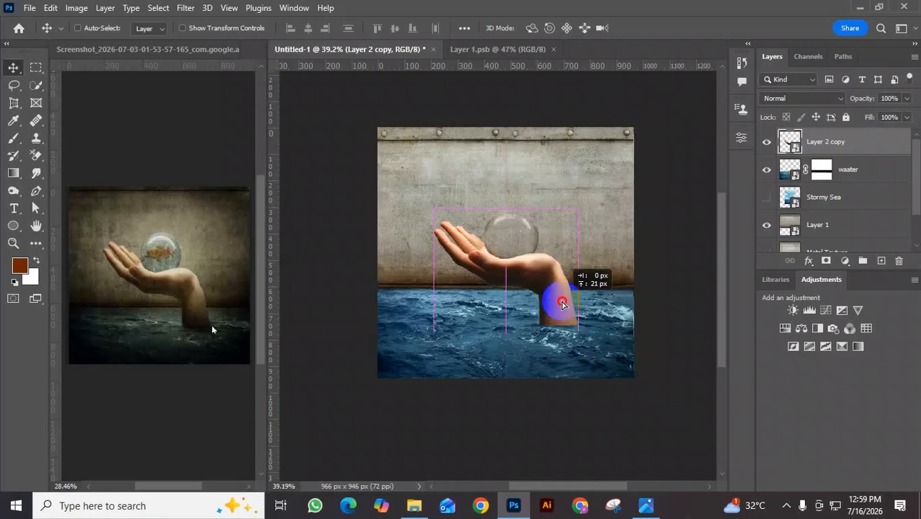
{"action": "mouse_move", "coordinate": [562, 303]}
{"action": "left_mouse_down"}
{"action": "mouse_move", "coordinate": [566, 288]}
{"action": "mouse_move", "coordinate": [566, 296]}
{"action": "left_mouse_up"}
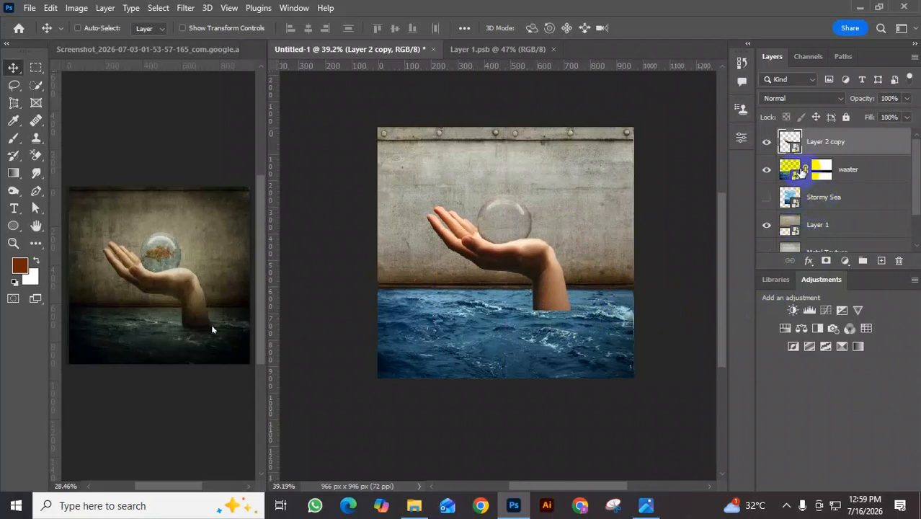
Step: Select the waater layer together with Layer 1 and nudge both down about 43 px so the waterline sits nearer the wrist's end
{"action": "left_click", "coordinate": [843, 173]}
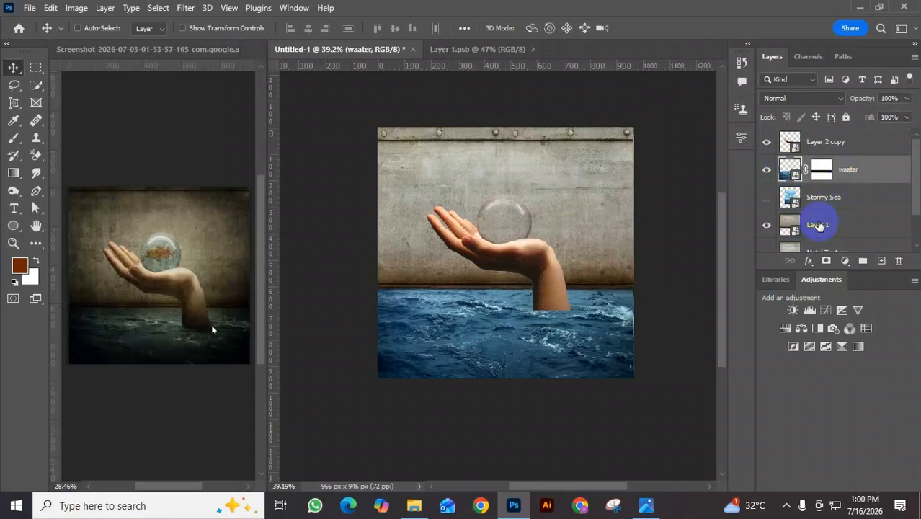
{"action": "left_click", "coordinate": [818, 226], "text": "ctrl"}
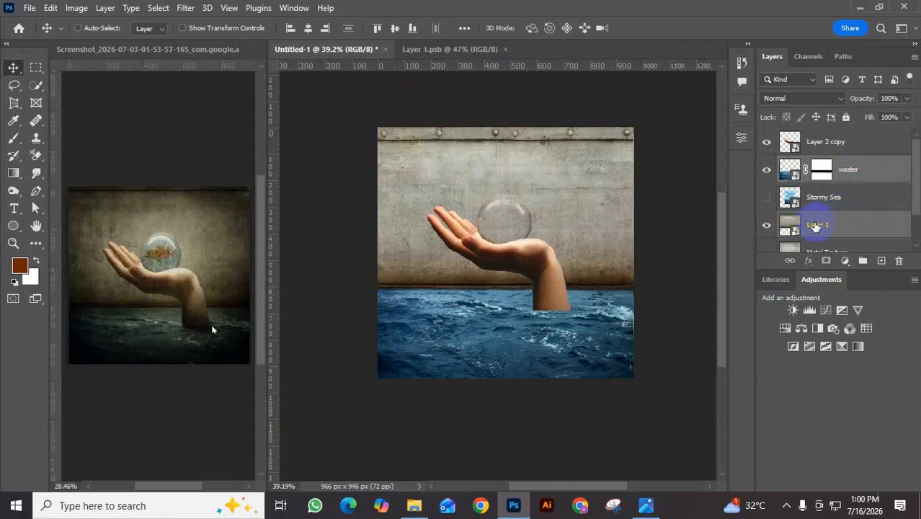
{"action": "key", "text": "shift+Down"}
{"action": "key", "text": "shift+Down"}
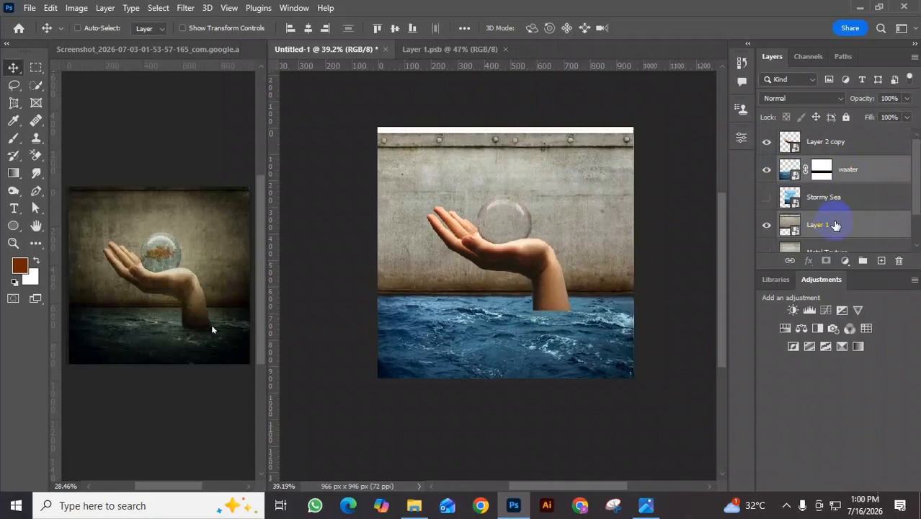
{"action": "key", "text": "shift+Down"}
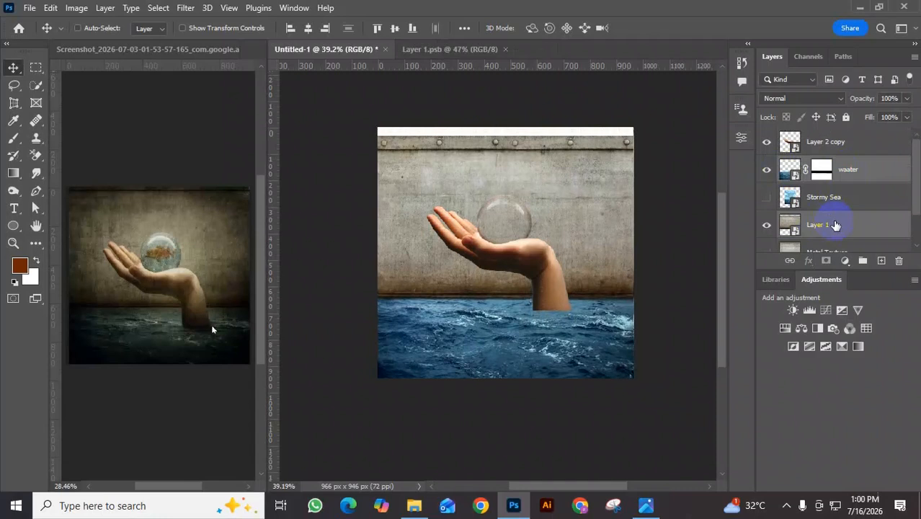
{"action": "key", "text": "Down"}
{"action": "key", "text": "Down"}
{"action": "key", "text": "Down"}
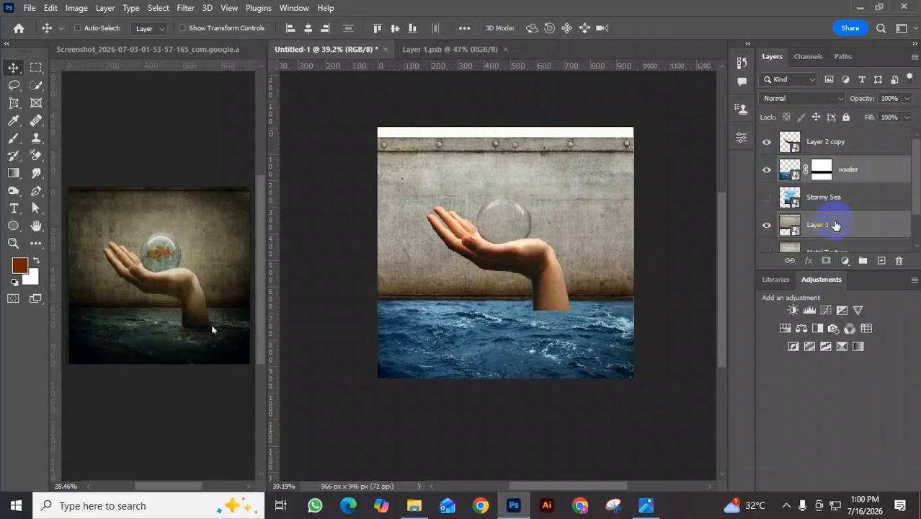
{"action": "key", "text": "Down"}
{"action": "key", "text": "Up"}
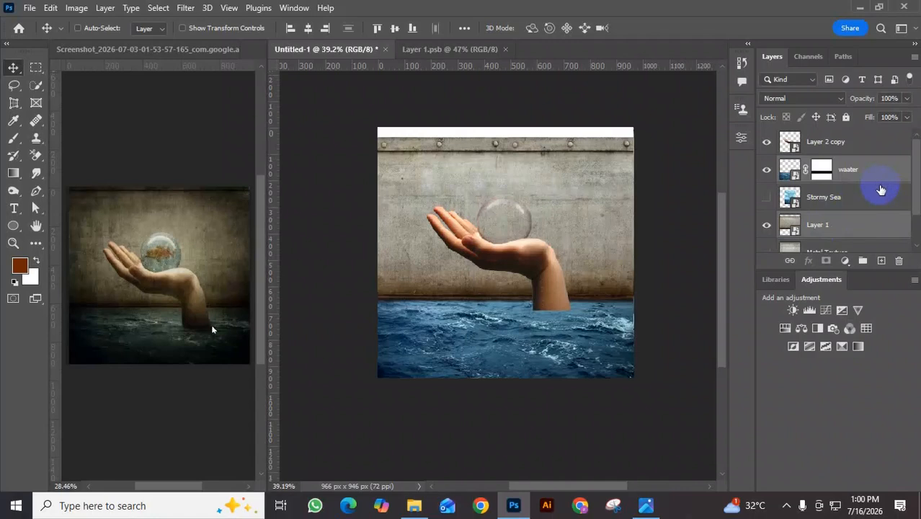
Step: Free-transform Layer 1, stretching the wall's upper edge to the canvas top for a height of 113.27%
{"action": "left_click", "coordinate": [833, 229]}
{"action": "key", "text": "ctrl+t"}
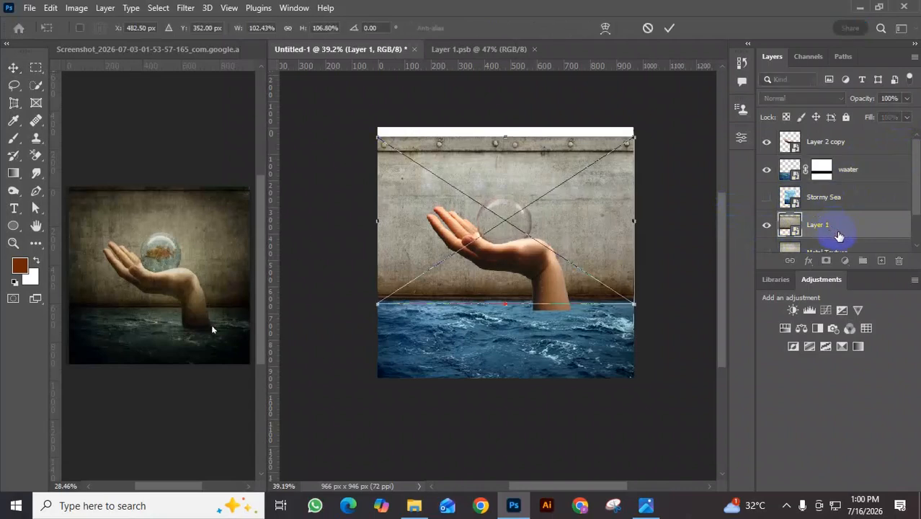
{"action": "left_click_drag", "start_coordinate": [510, 137], "coordinate": [509, 128]}
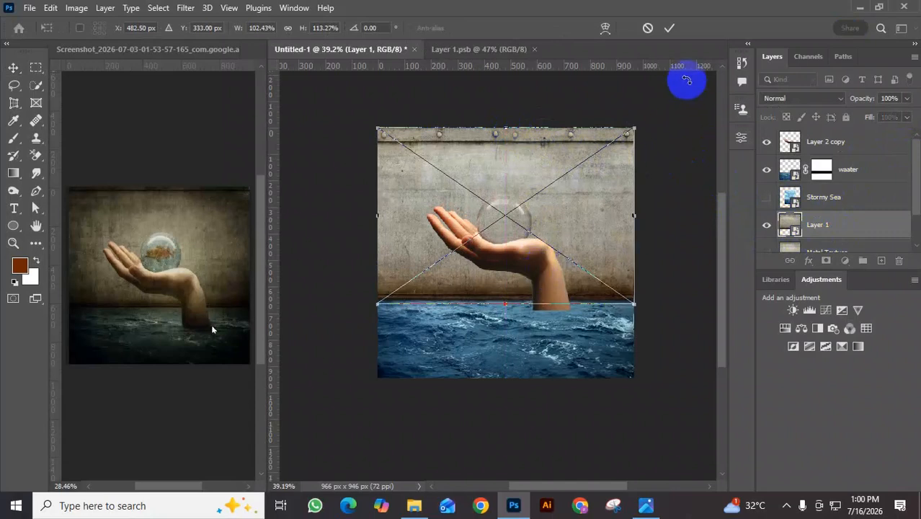
{"action": "left_click", "coordinate": [669, 27]}
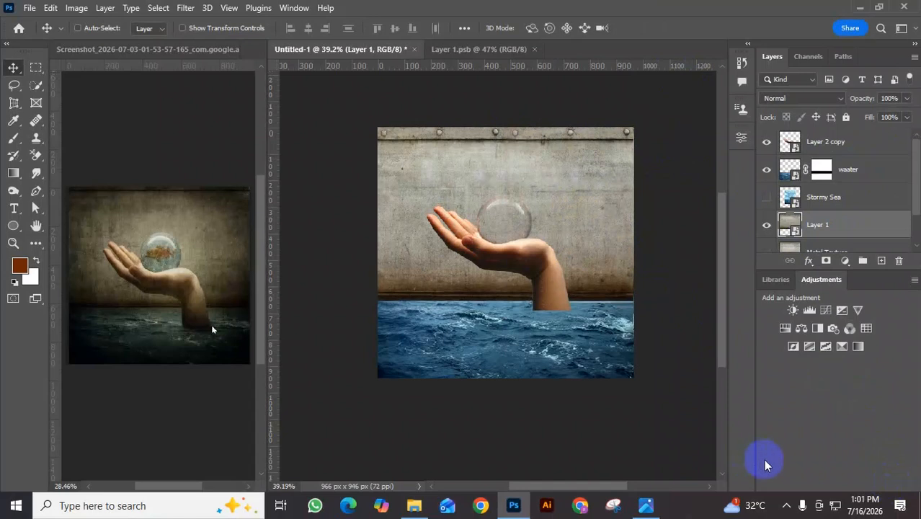
Step: Paint white on the waater layer mask with a 20 px soft brush along the waterline from the canvas's right edge to the arm
{"action": "left_click", "coordinate": [821, 177]}
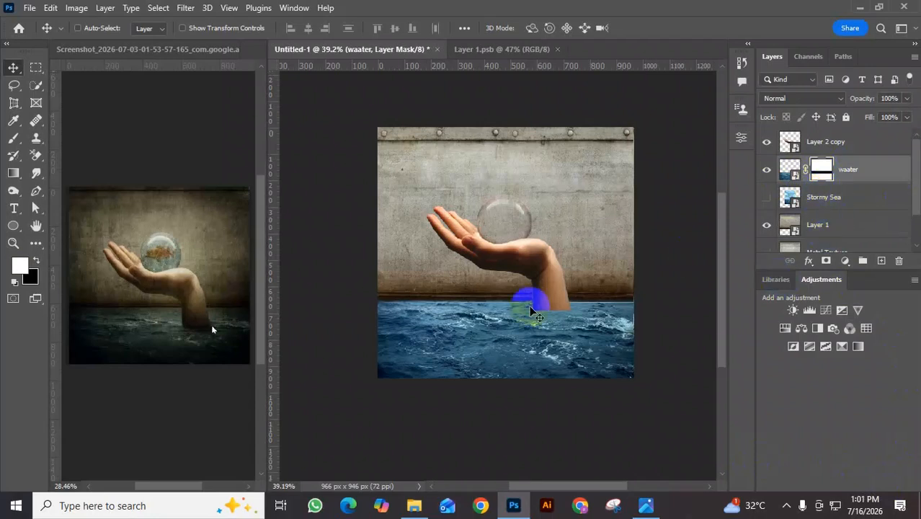
{"action": "scroll", "coordinate": [495, 303], "scroll_direction": "up", "scroll_amount": 5}
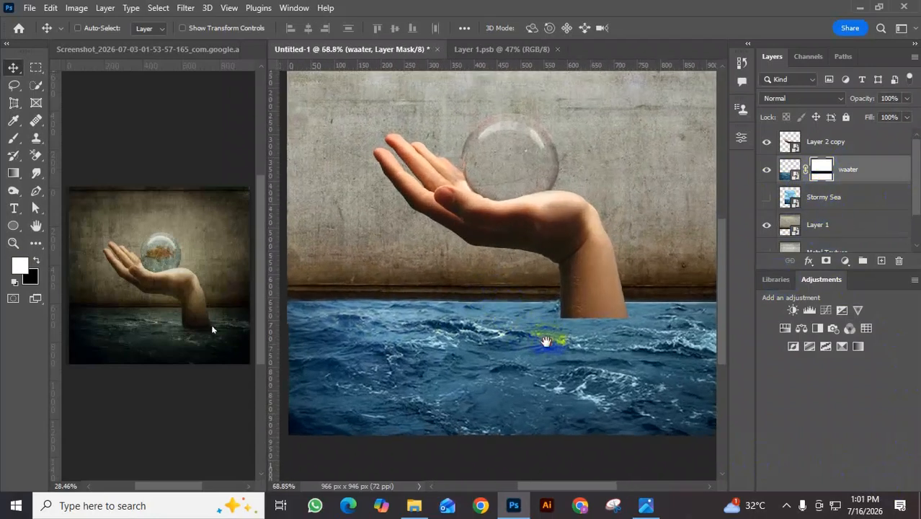
{"action": "left_click_drag", "start_coordinate": [546, 342], "coordinate": [441, 309]}
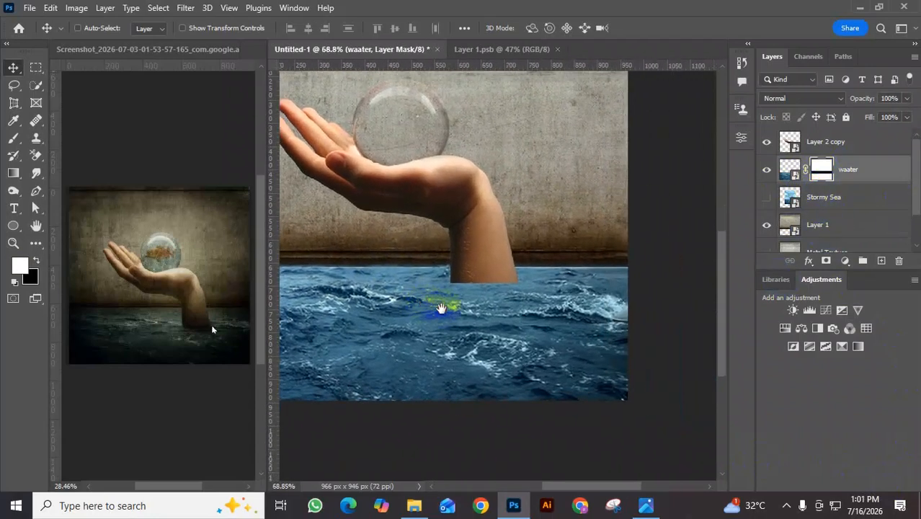
{"action": "left_click", "coordinate": [13, 138]}
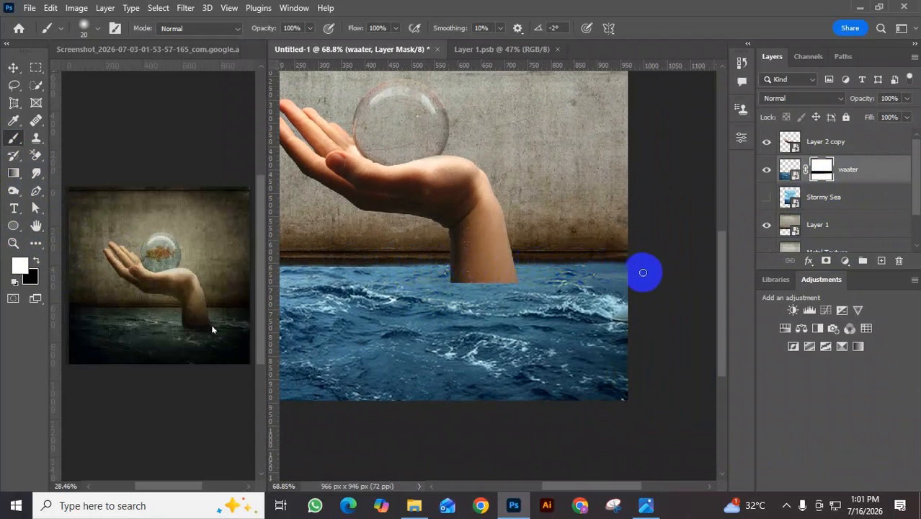
{"action": "key", "text": "ctrl+z"}
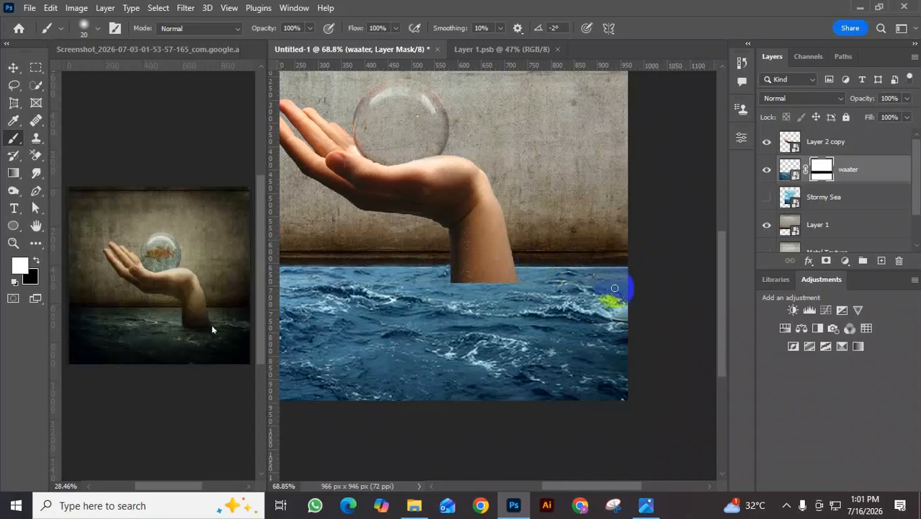
{"action": "scroll", "coordinate": [568, 292], "scroll_direction": "up", "scroll_amount": 5, "text": "alt"}
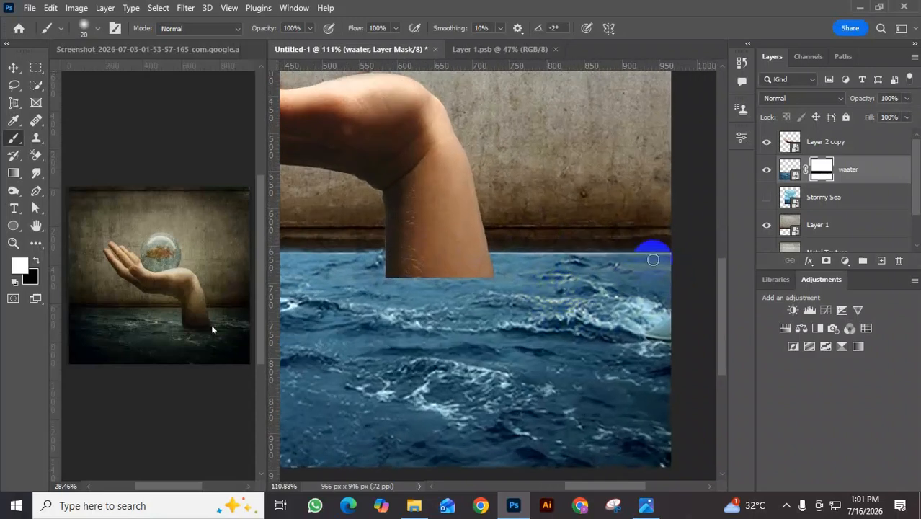
{"action": "left_click_drag", "start_coordinate": [670, 253], "coordinate": [522, 264]}
{"action": "left_click_drag", "start_coordinate": [636, 259], "coordinate": [526, 259]}
{"action": "left_click_drag", "start_coordinate": [625, 256], "coordinate": [256, 257]}
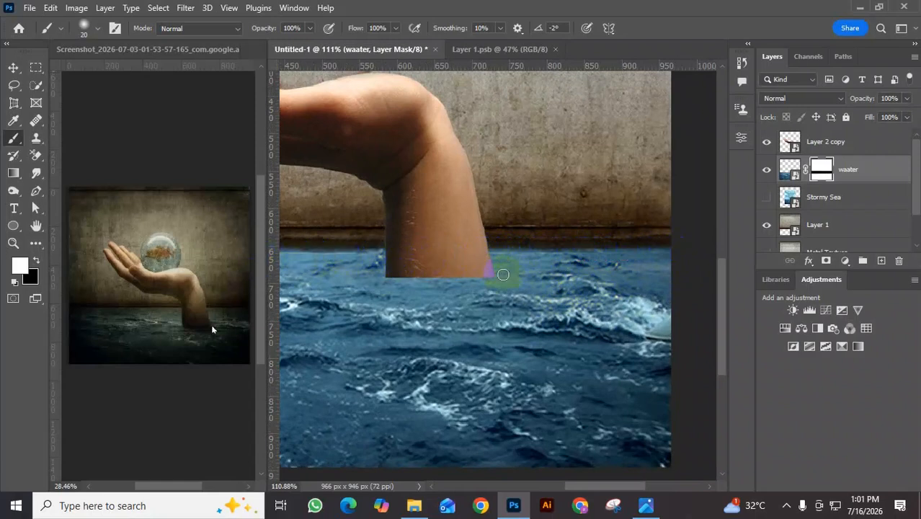
{"action": "left_click_drag", "start_coordinate": [617, 255], "coordinate": [600, 261]}
Step: Continue painting white on the waater mask along the waterline left of the arm to blend the water into the wall's base
{"action": "left_click_drag", "start_coordinate": [389, 314], "coordinate": [742, 305]}
{"action": "left_click_drag", "start_coordinate": [331, 235], "coordinate": [401, 239]}
{"action": "left_click_drag", "start_coordinate": [561, 281], "coordinate": [469, 277]}
{"action": "mouse_move", "coordinate": [378, 248]}
{"action": "left_mouse_down"}
{"action": "mouse_move", "coordinate": [381, 237]}
{"action": "mouse_move", "coordinate": [438, 231]}
{"action": "mouse_move", "coordinate": [551, 237]}
{"action": "mouse_move", "coordinate": [543, 228]}
{"action": "mouse_move", "coordinate": [485, 231]}
{"action": "mouse_move", "coordinate": [441, 245]}
{"action": "left_mouse_up"}
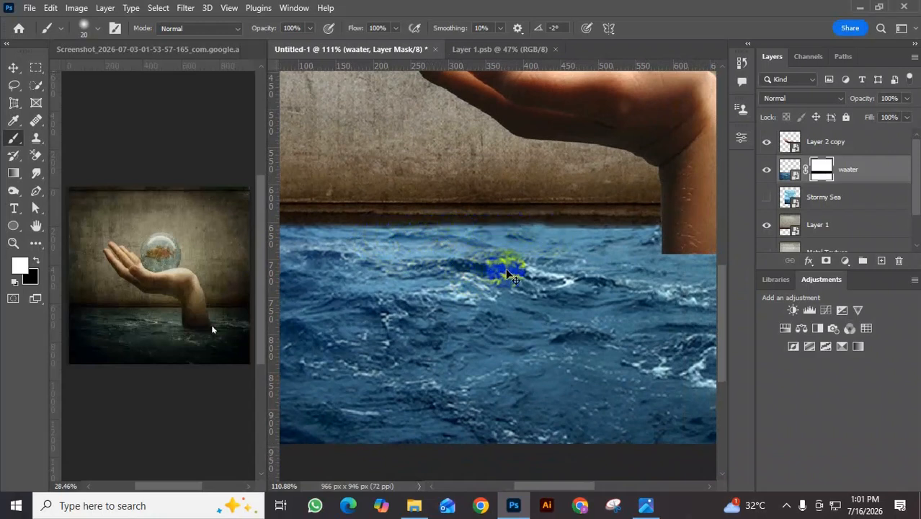
{"action": "mouse_move", "coordinate": [559, 232]}
{"action": "left_mouse_down"}
{"action": "mouse_move", "coordinate": [652, 232]}
{"action": "mouse_move", "coordinate": [532, 229]}
{"action": "left_mouse_up"}
{"action": "scroll", "coordinate": [532, 299], "scroll_direction": "down", "scroll_amount": 6}
{"action": "left_click_drag", "start_coordinate": [594, 304], "coordinate": [525, 346]}
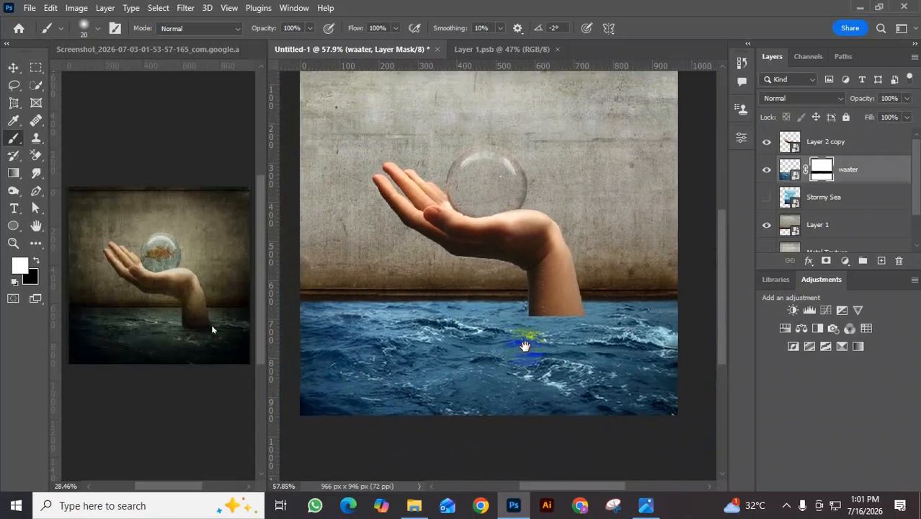
{"action": "scroll", "coordinate": [531, 273], "scroll_direction": "down", "scroll_amount": 1}
{"action": "left_click_drag", "start_coordinate": [531, 273], "coordinate": [531, 304]}
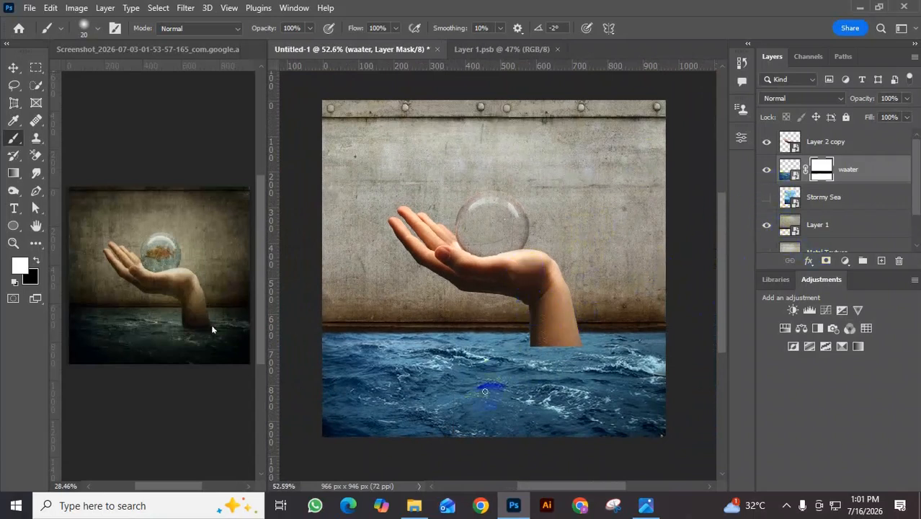
Step: Place the Wall Texture image from the Resources folder into the composite and move its layer directly above Layer 1
{"action": "left_click", "coordinate": [31, 69]}
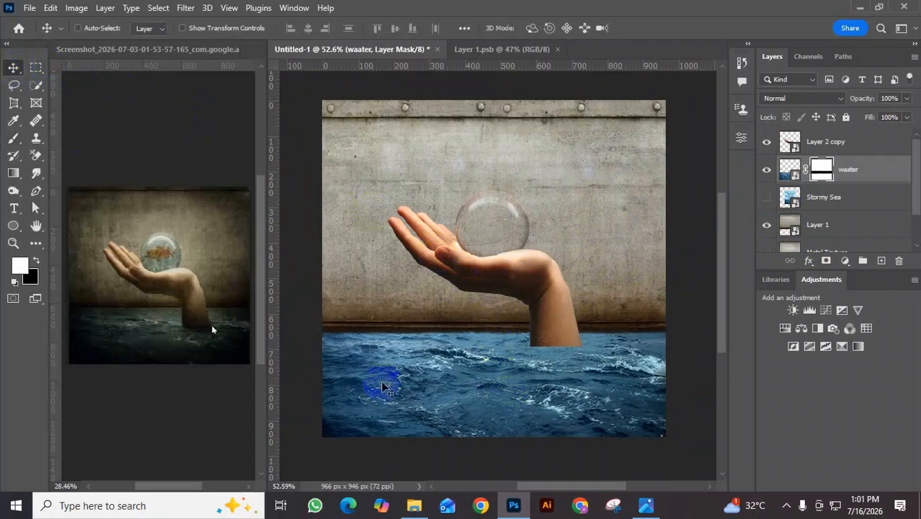
{"action": "left_click", "coordinate": [414, 506]}
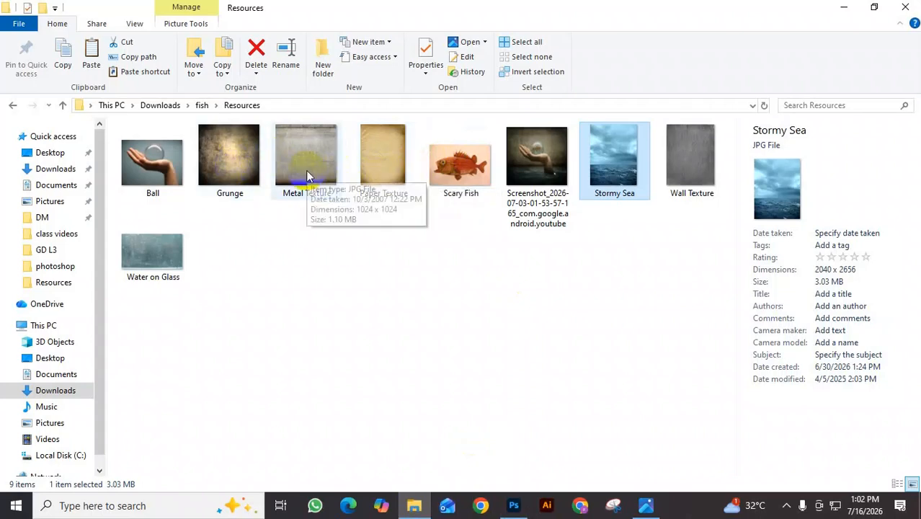
{"action": "left_click", "coordinate": [328, 184]}
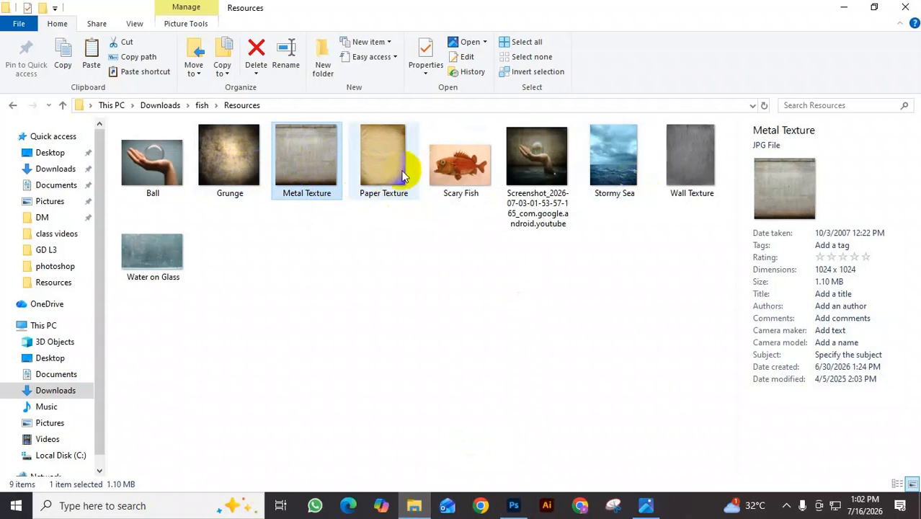
{"action": "left_click_drag", "start_coordinate": [686, 182], "coordinate": [491, 258]}
{"action": "left_click", "coordinate": [669, 29]}
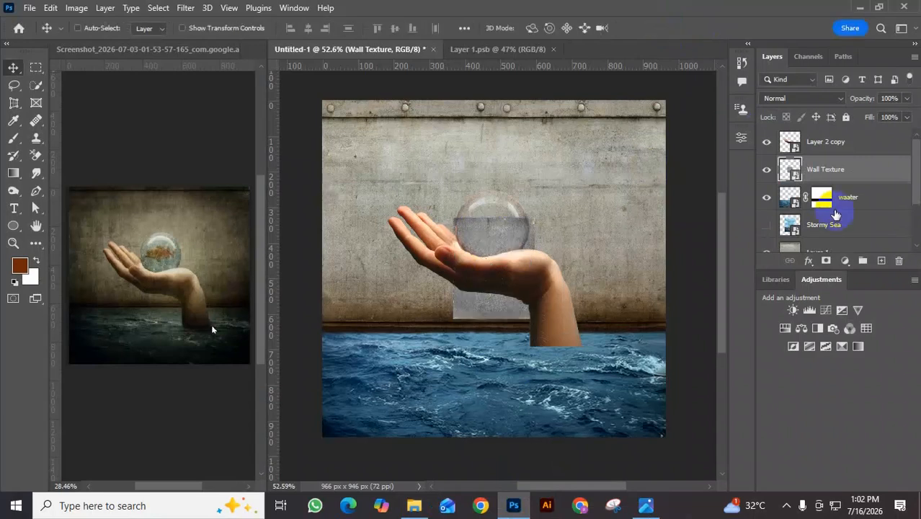
{"action": "scroll", "coordinate": [837, 205], "scroll_direction": "down", "scroll_amount": 1}
{"action": "left_click_drag", "start_coordinate": [813, 144], "coordinate": [810, 213]}
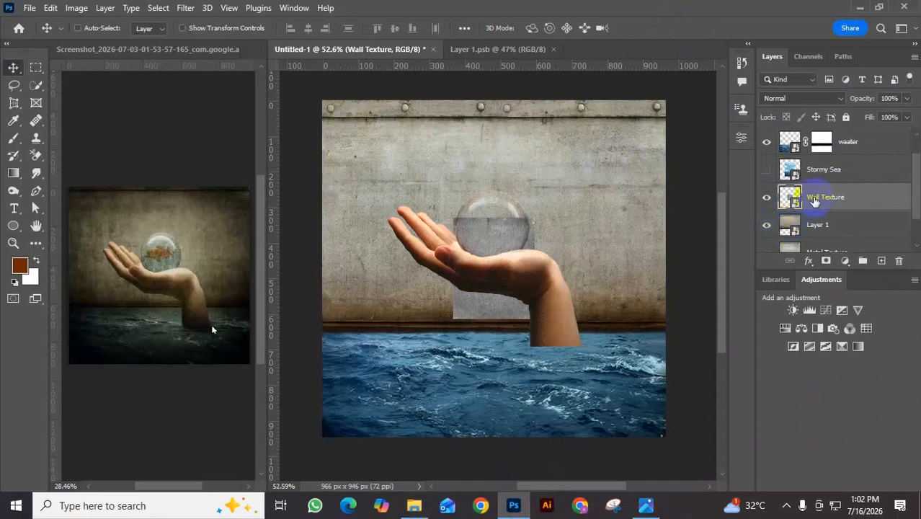
Step: Scale the Wall Texture layer up from its centre to cover the whole wall and set its blend mode to Overlay
{"action": "key", "text": "ctrl+t"}
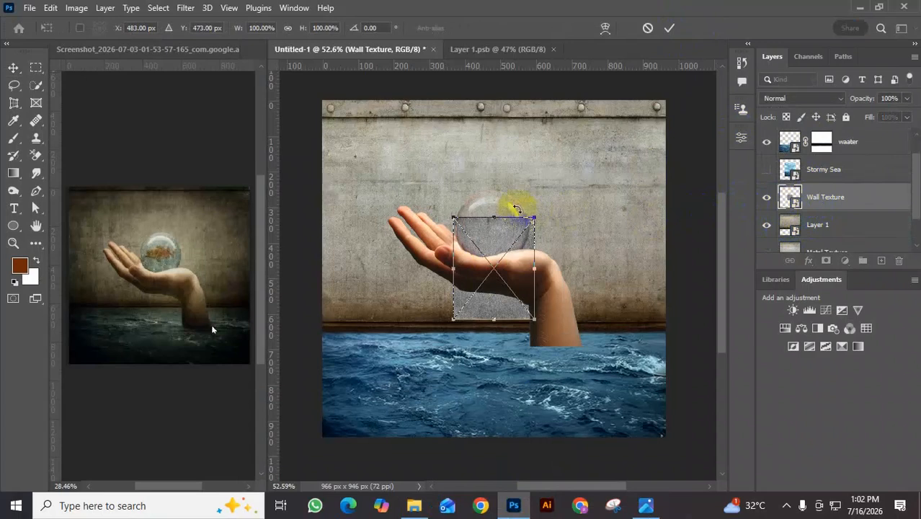
{"action": "left_click_drag", "start_coordinate": [535, 219], "coordinate": [696, 78]}
{"action": "left_click", "coordinate": [669, 28]}
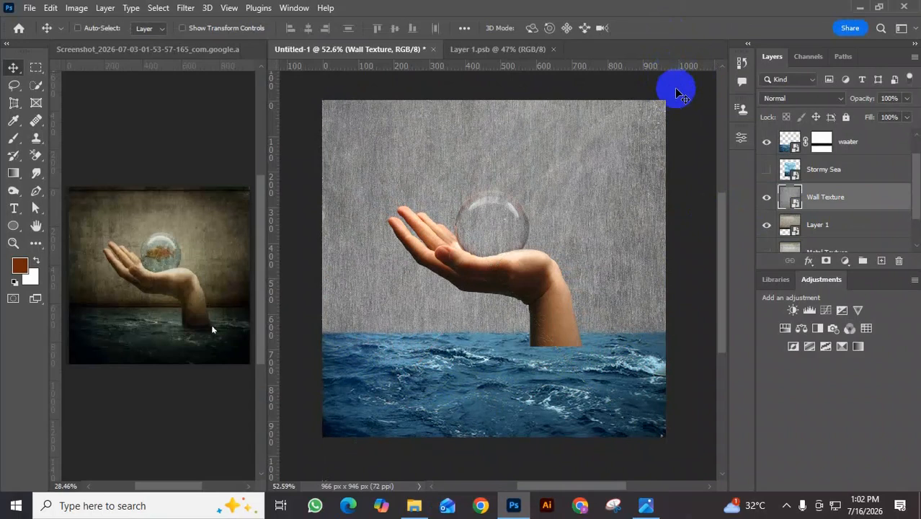
{"action": "left_click", "coordinate": [782, 108]}
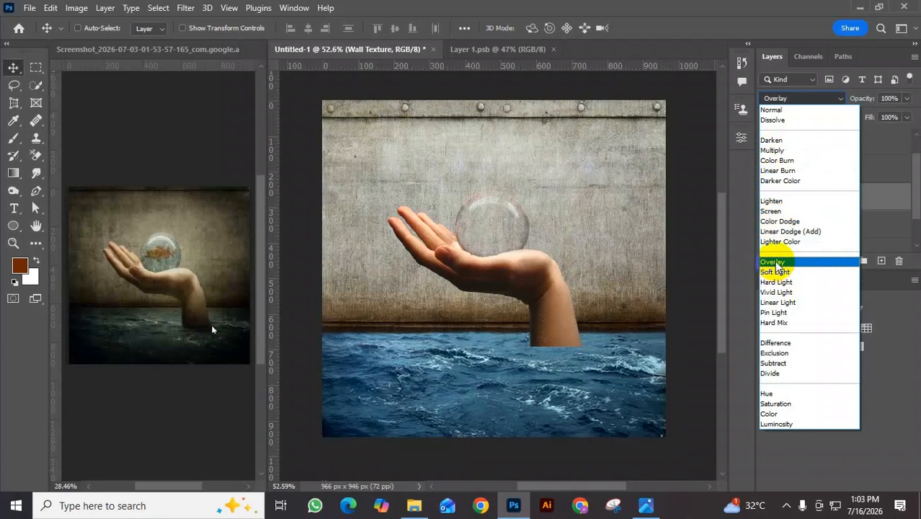
{"action": "left_click", "coordinate": [777, 264]}
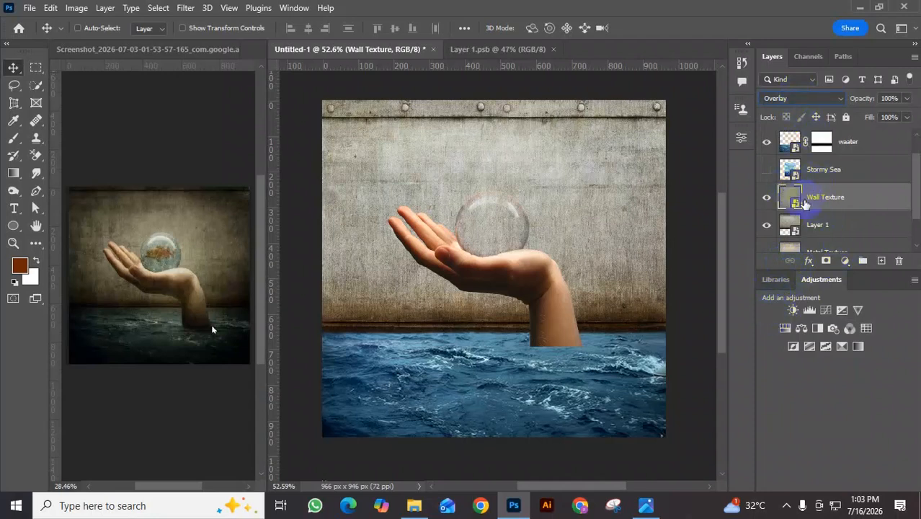
Step: Place the Paper Texture image above Wall Texture, scale it to 423.93% and shift it down to align with the canvas's upper edge
{"action": "left_click", "coordinate": [414, 506]}
{"action": "left_click_drag", "start_coordinate": [390, 166], "coordinate": [508, 273]}
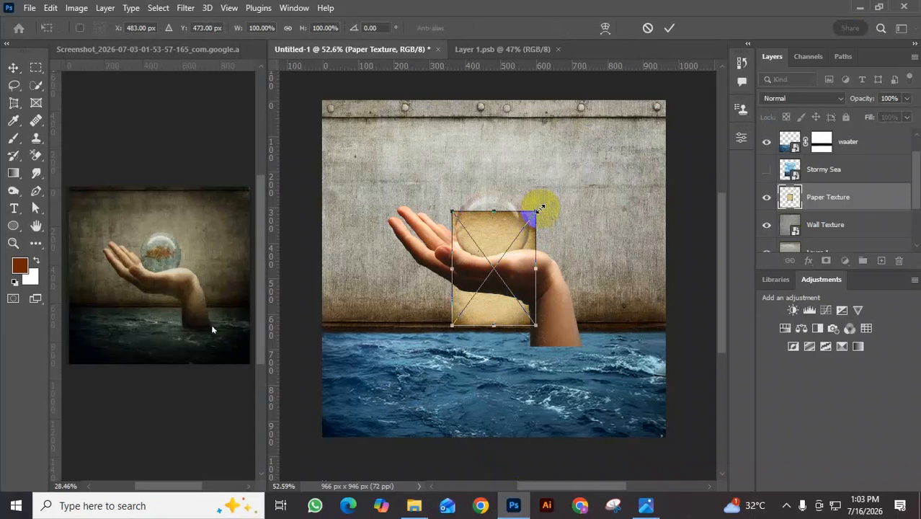
{"action": "left_click_drag", "start_coordinate": [540, 209], "coordinate": [545, 282]}
{"action": "scroll", "coordinate": [546, 283], "scroll_direction": "down", "scroll_amount": 4}
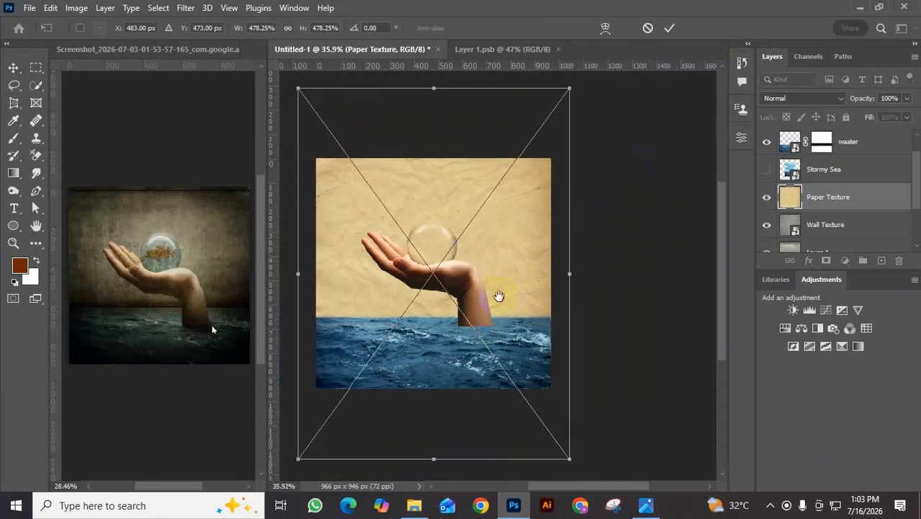
{"action": "left_click_drag", "start_coordinate": [570, 91], "coordinate": [561, 128]}
{"action": "left_click_drag", "start_coordinate": [538, 223], "coordinate": [538, 269]}
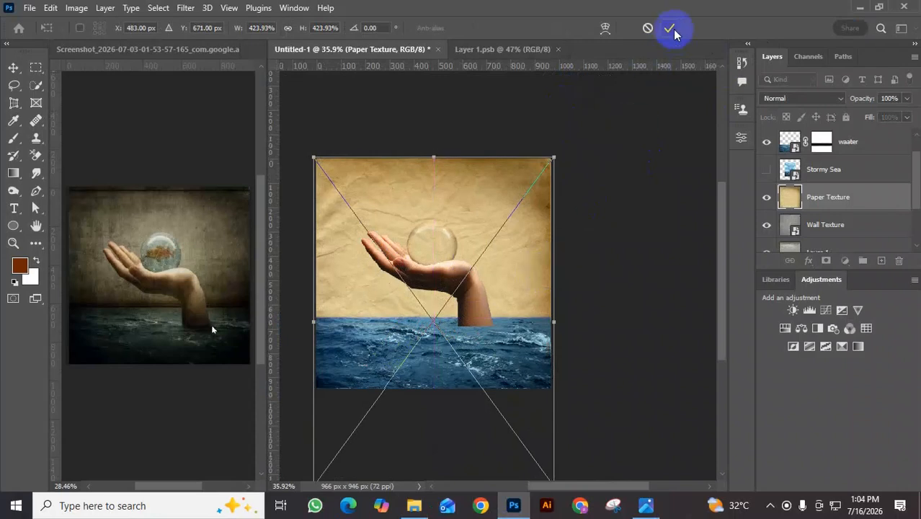
{"action": "left_click", "coordinate": [670, 28]}
Step: Set the Paper Texture layer's blend mode to Soft Light
{"action": "left_click", "coordinate": [809, 98]}
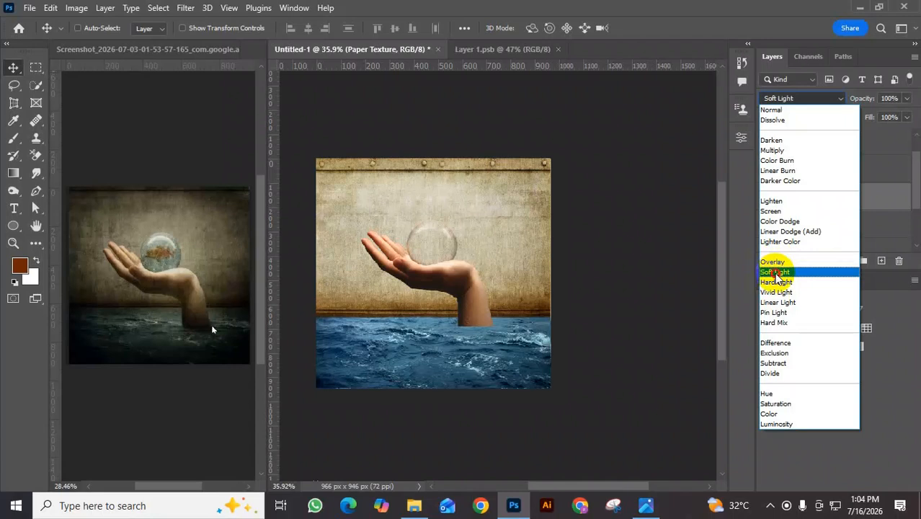
{"action": "left_click", "coordinate": [777, 273]}
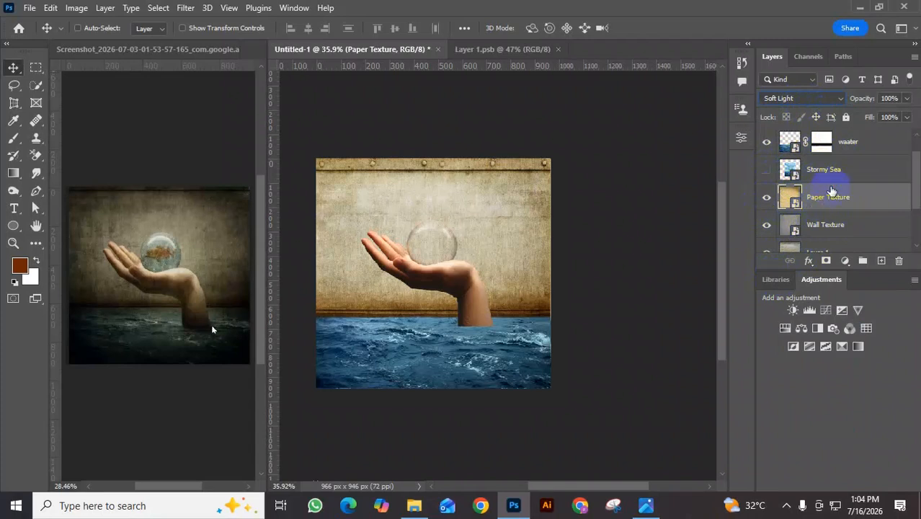
{"action": "left_click", "coordinate": [834, 100]}
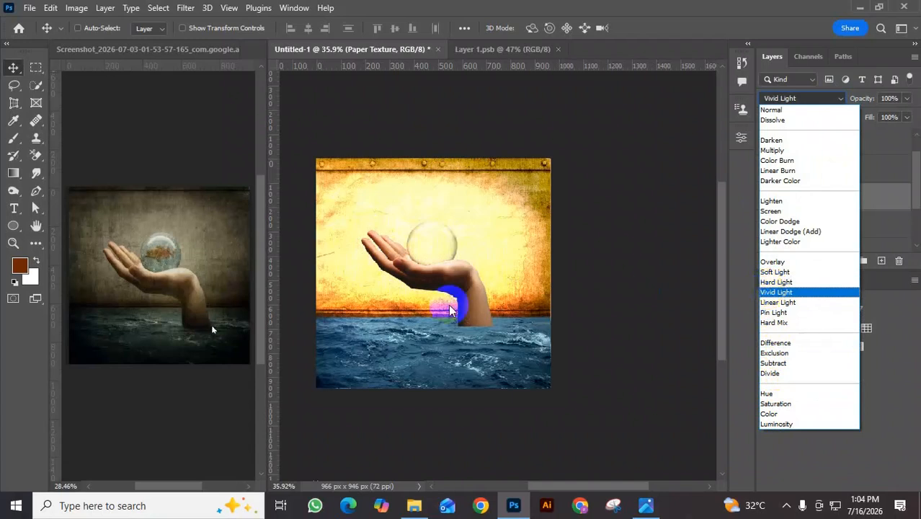
{"action": "left_click", "coordinate": [185, 291]}
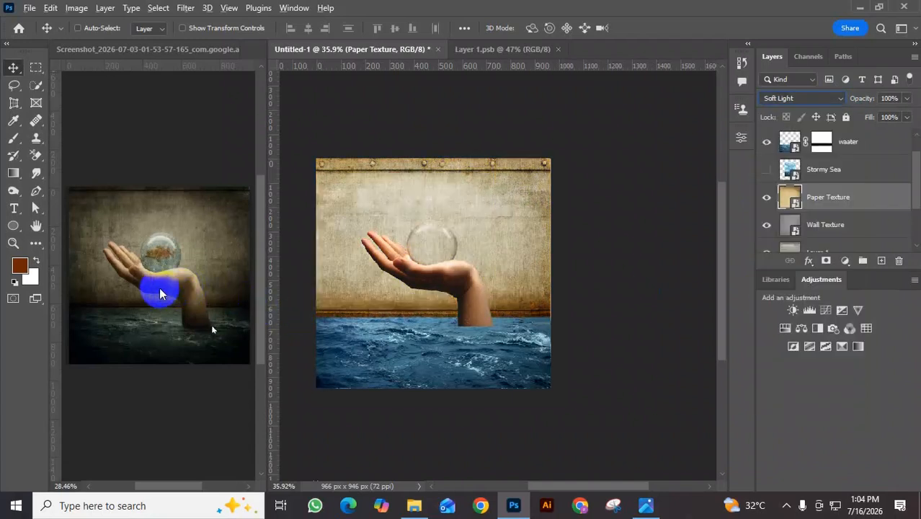
Step: Examine the fish-filled ball, wall tone and arm's waterline in the reference screenshot
{"action": "left_click", "coordinate": [160, 292]}
{"action": "scroll", "coordinate": [162, 287], "scroll_direction": "up", "scroll_amount": 4}
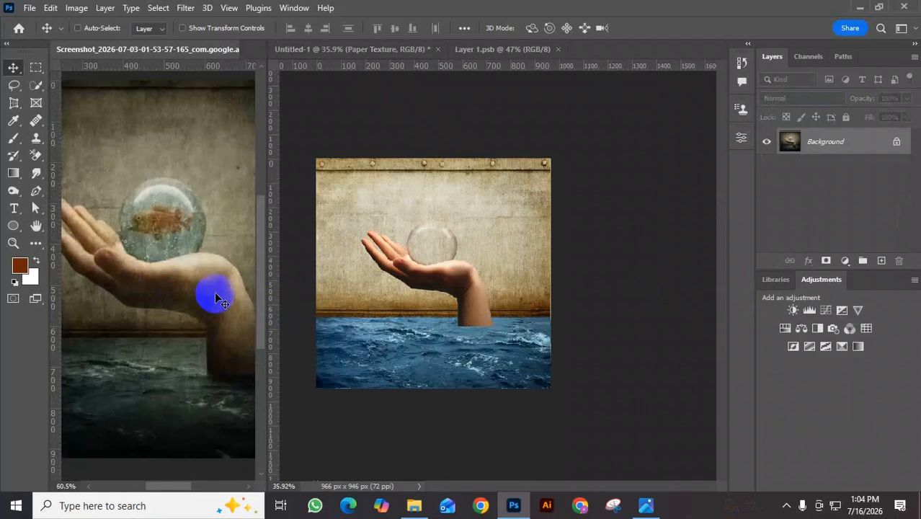
{"action": "left_click_drag", "start_coordinate": [218, 285], "coordinate": [171, 281]}
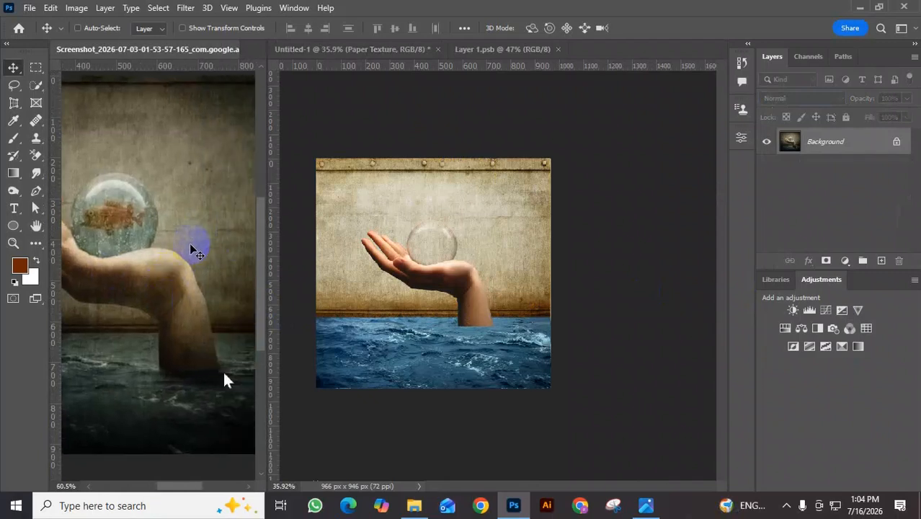
{"action": "scroll", "coordinate": [192, 247], "scroll_direction": "down", "scroll_amount": 5}
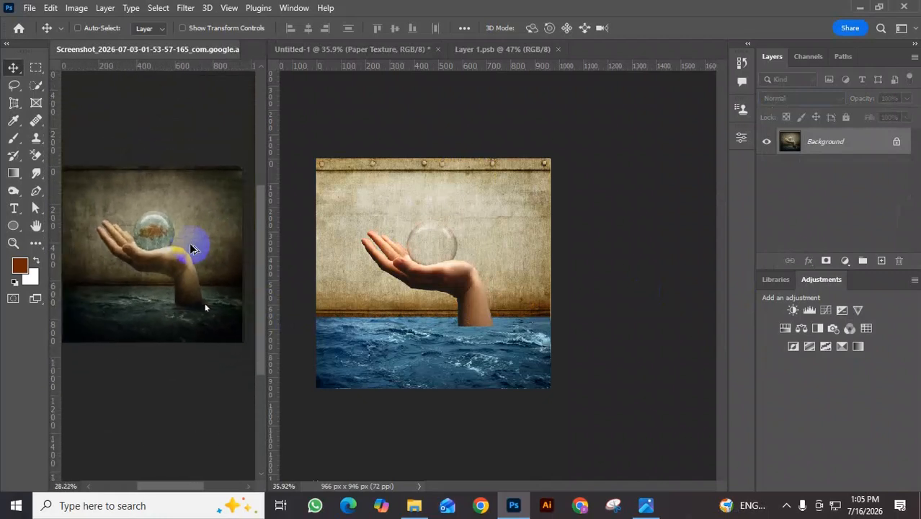
{"action": "left_click_drag", "start_coordinate": [207, 270], "coordinate": [209, 264]}
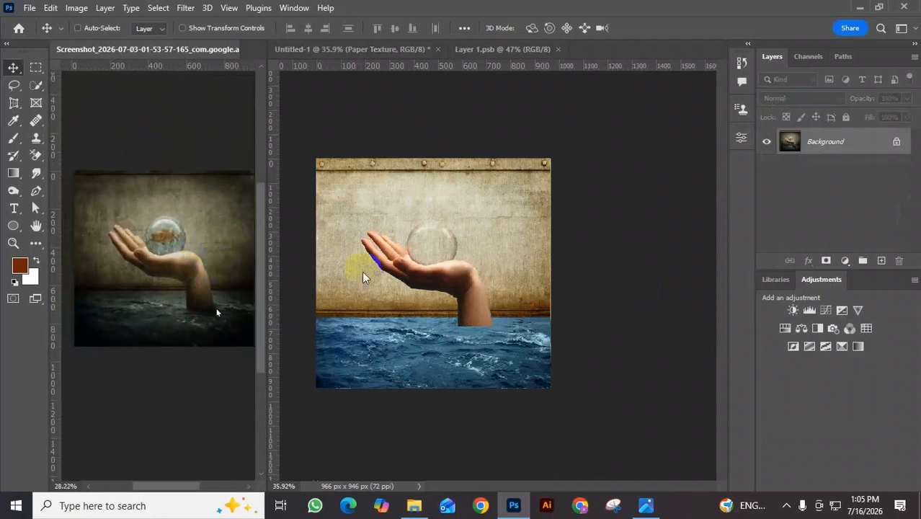
Step: Close the Layer 1.psb document and return to the Untitled-1 composite
{"action": "left_click", "coordinate": [463, 166]}
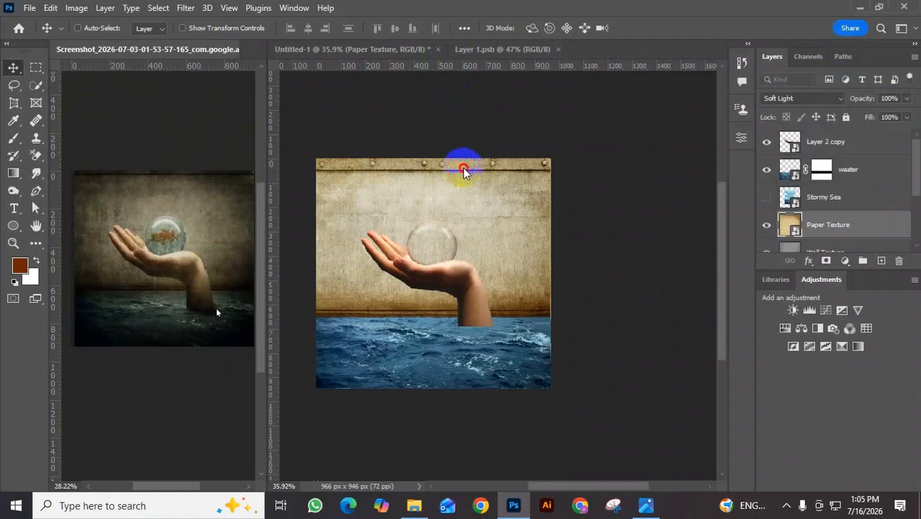
{"action": "left_click", "coordinate": [512, 51]}
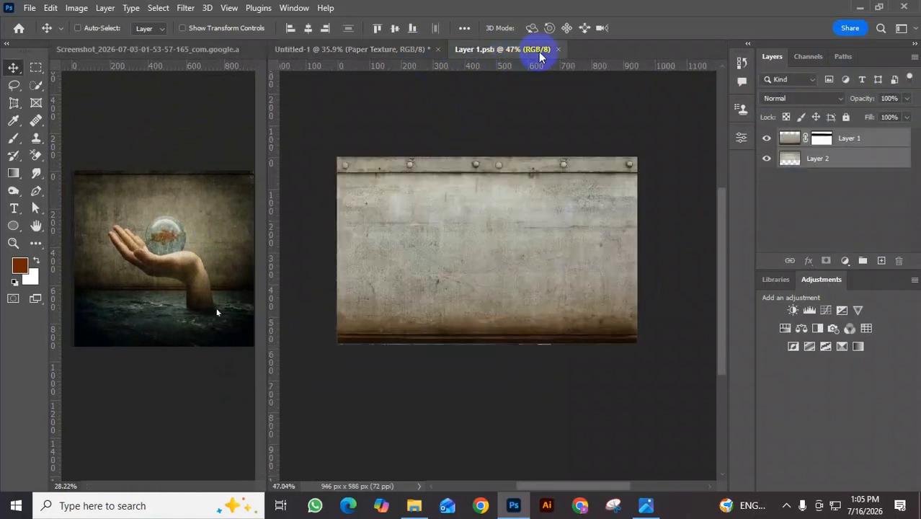
{"action": "left_click", "coordinate": [559, 50]}
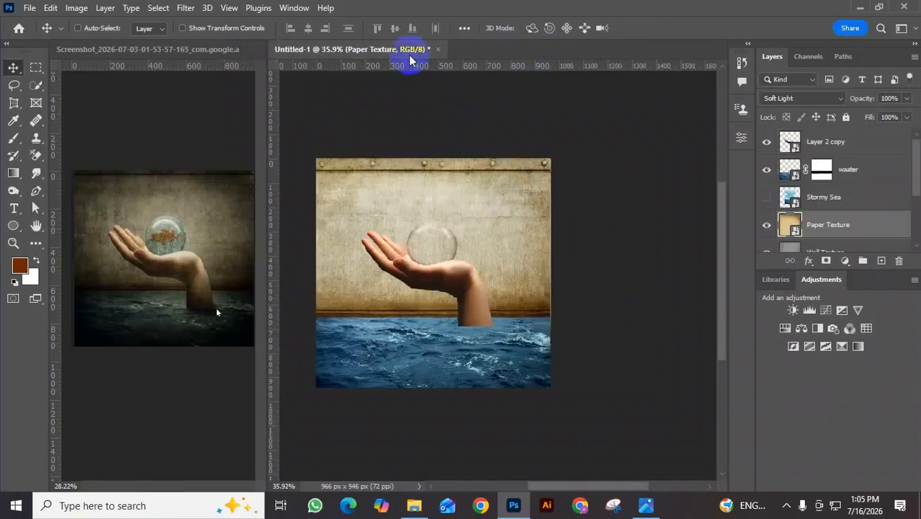
Step: Hide the Paper Texture and Wall Texture layers
{"action": "left_click", "coordinate": [766, 224]}
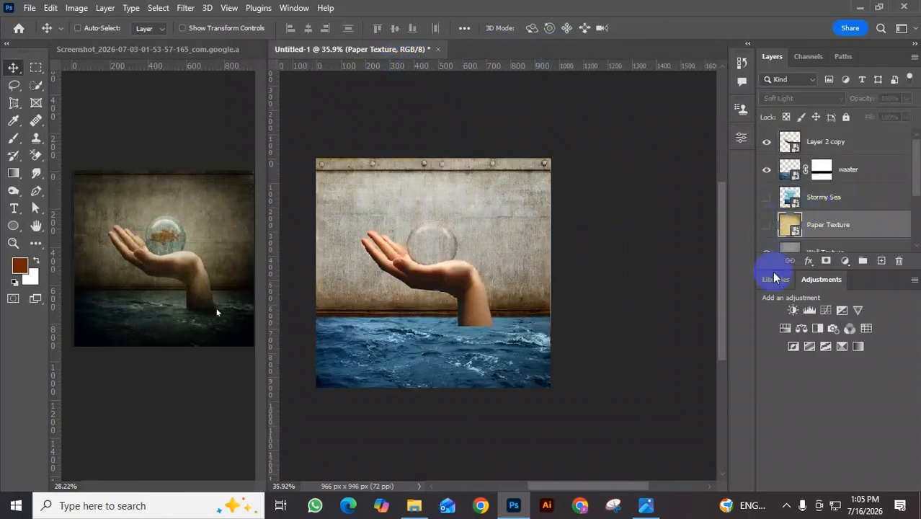
{"action": "scroll", "coordinate": [815, 223], "scroll_direction": "down", "scroll_amount": 1}
{"action": "left_click", "coordinate": [769, 226]}
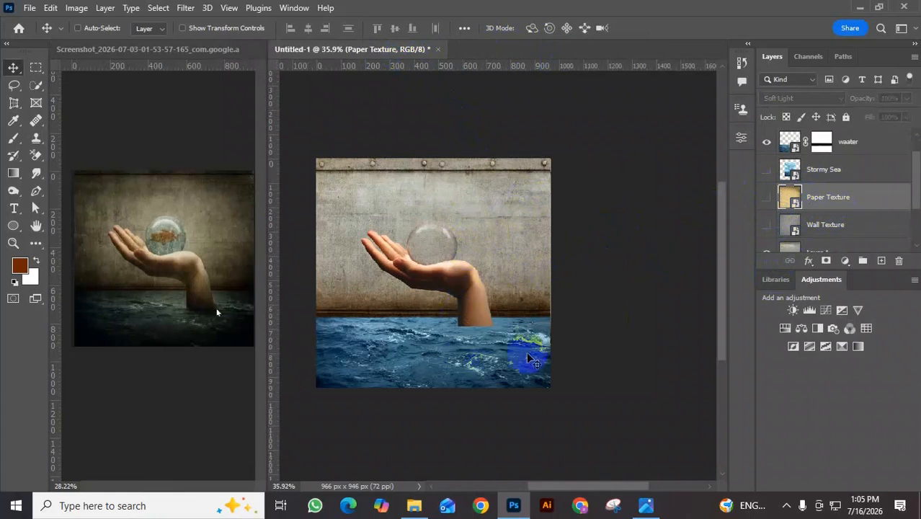
{"action": "left_click", "coordinate": [417, 507]}
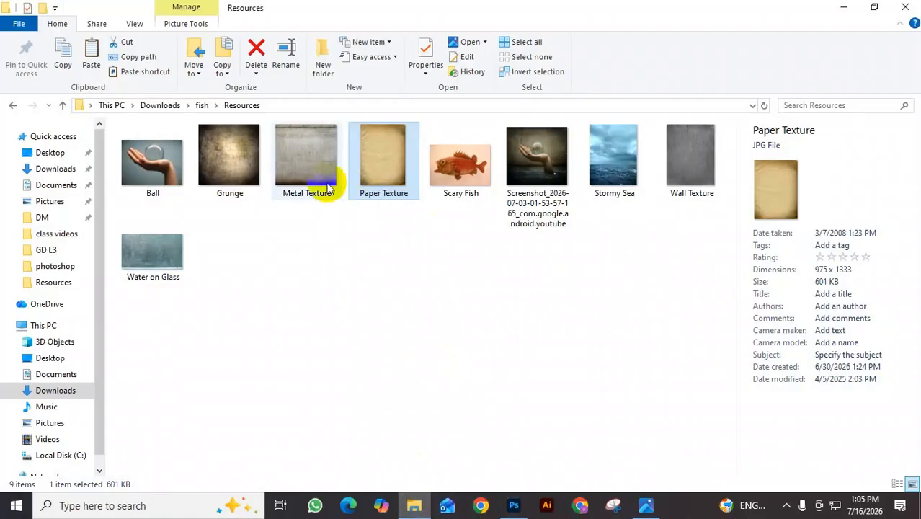
{"action": "left_click", "coordinate": [694, 172]}
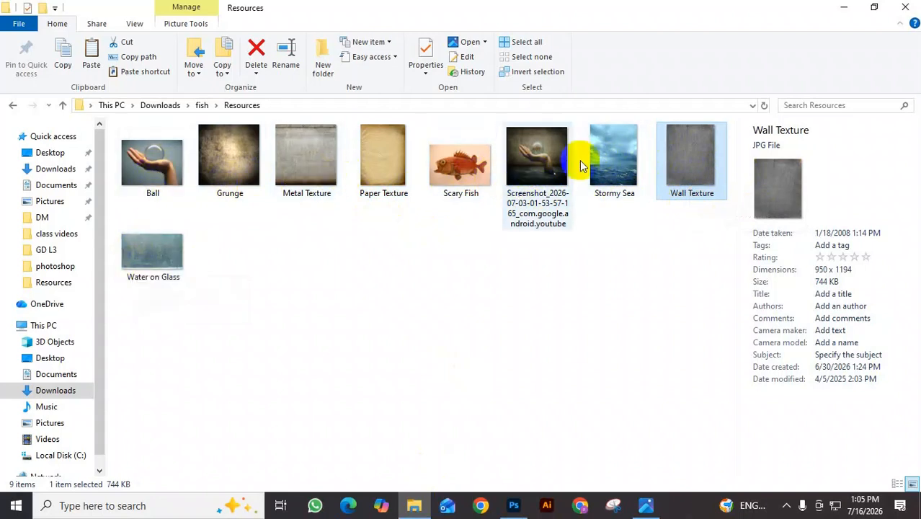
{"action": "left_click", "coordinate": [451, 189]}
{"action": "left_click_drag", "start_coordinate": [520, 436], "coordinate": [516, 485]}
{"action": "left_click", "coordinate": [462, 155]}
{"action": "left_click_drag", "start_coordinate": [508, 440], "coordinate": [492, 476]}
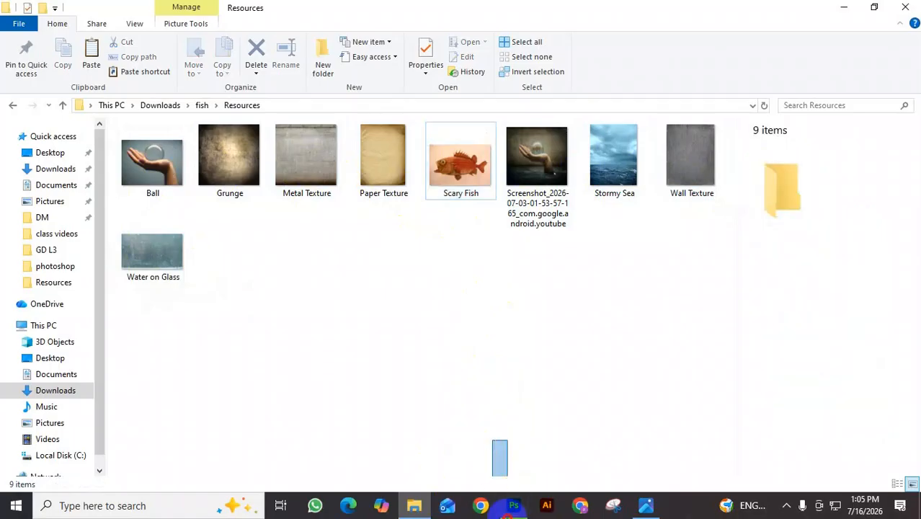
{"action": "left_click", "coordinate": [509, 512]}
{"action": "left_click", "coordinate": [426, 509]}
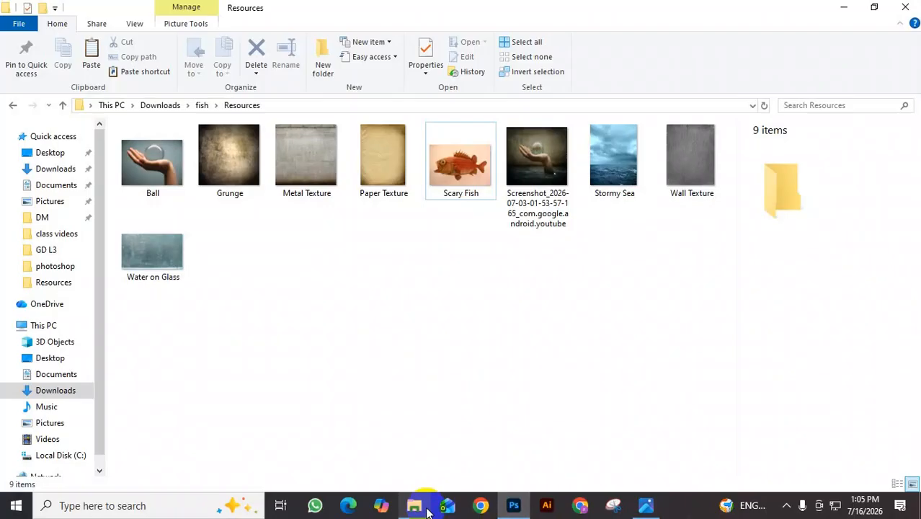
{"action": "left_click", "coordinate": [469, 175]}
{"action": "left_click", "coordinate": [428, 469]}
{"action": "left_click", "coordinate": [503, 507]}
{"action": "left_click_drag", "start_coordinate": [502, 507], "coordinate": [514, 506]}
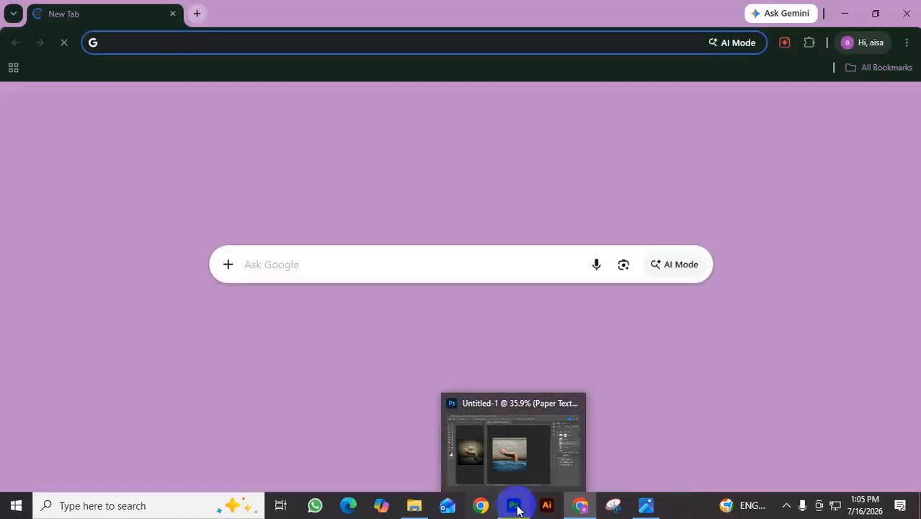
{"action": "left_click", "coordinate": [517, 507]}
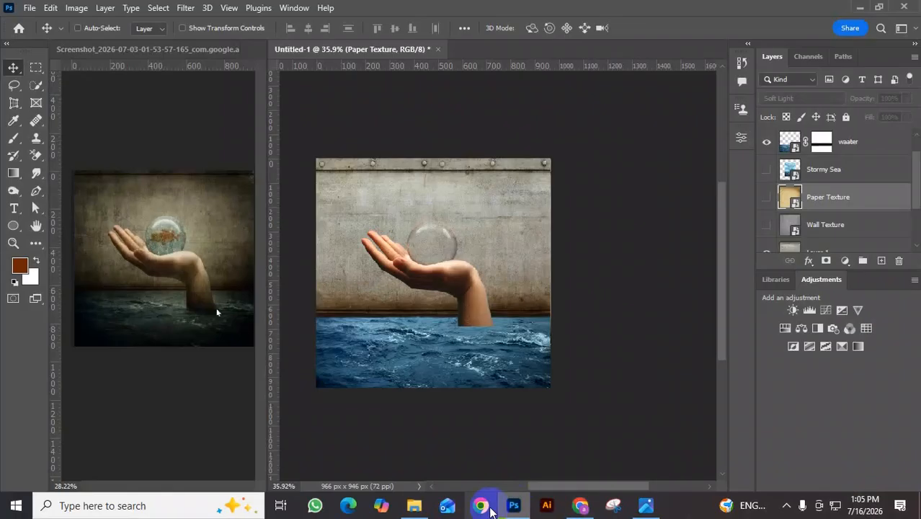
Step: Place the Scary Fish image from the Resources folder into the composite at its default size
{"action": "left_click", "coordinate": [415, 506]}
{"action": "left_click_drag", "start_coordinate": [462, 164], "coordinate": [456, 255]}
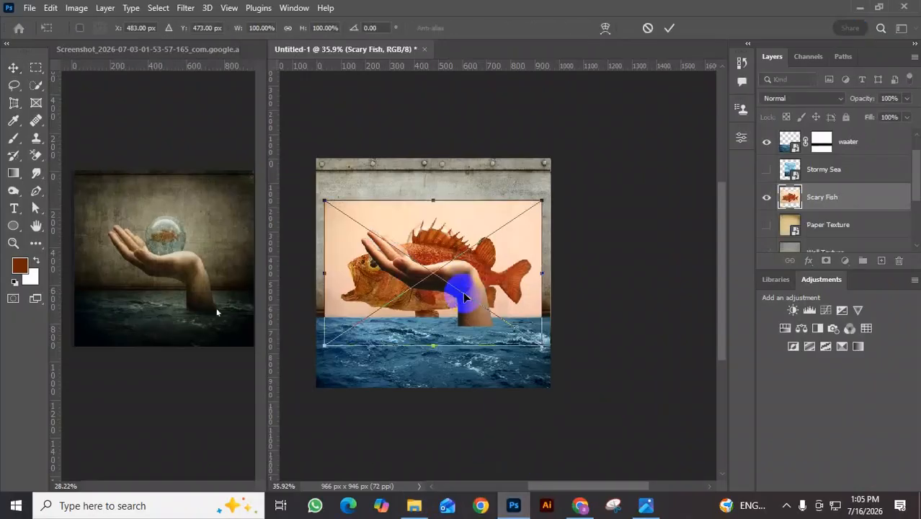
{"action": "left_click", "coordinate": [668, 29]}
Step: Place the Water on Glass image from the Resources folder above the Scary Fish layer and hide the new layer
{"action": "left_click", "coordinate": [415, 506]}
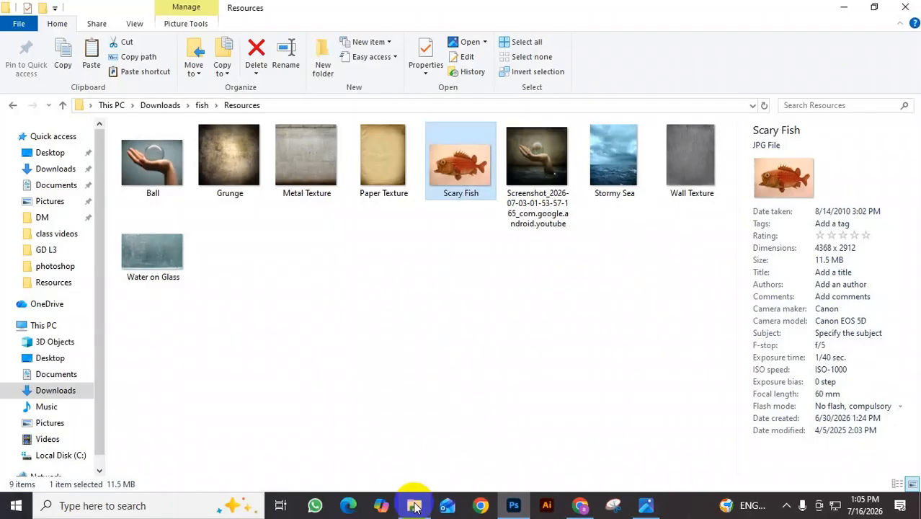
{"action": "left_click_drag", "start_coordinate": [158, 261], "coordinate": [511, 483]}
{"action": "left_click_drag", "start_coordinate": [153, 269], "coordinate": [455, 283]}
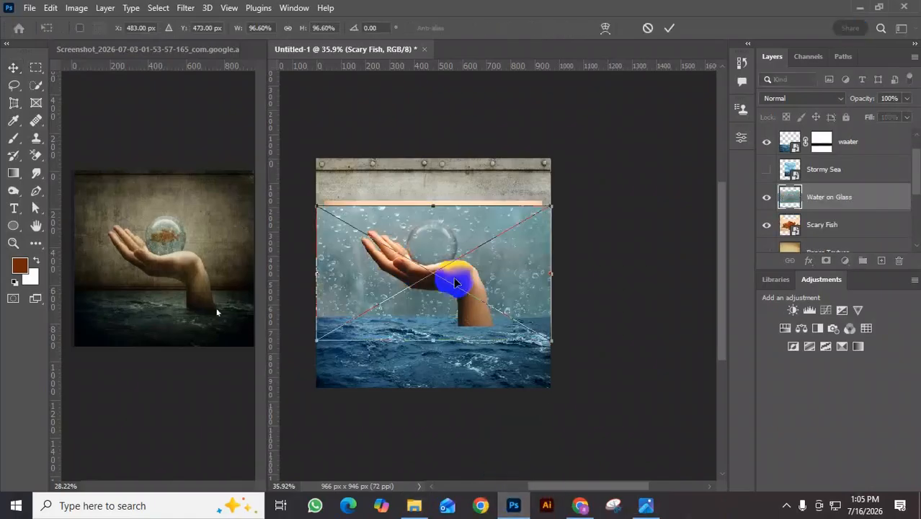
{"action": "left_click", "coordinate": [670, 27]}
{"action": "left_click", "coordinate": [789, 196]}
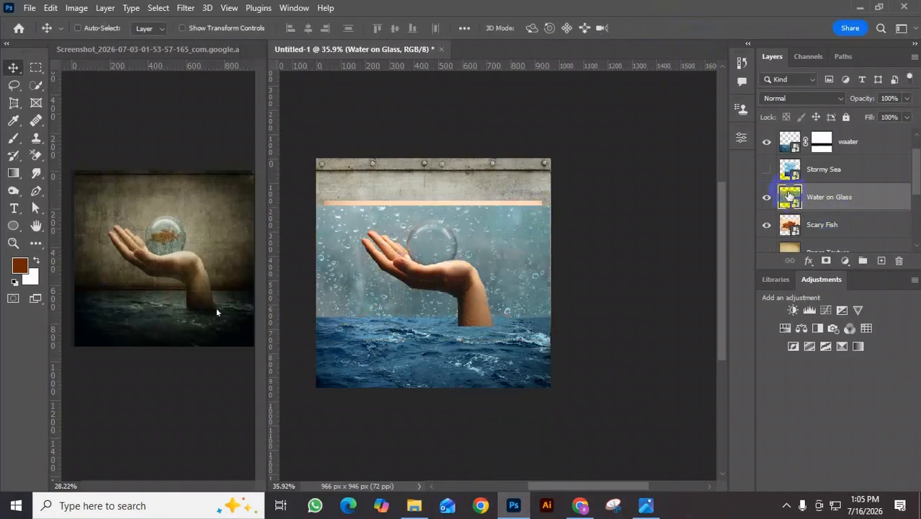
{"action": "left_click", "coordinate": [767, 197]}
Step: Move the Water on Glass and Scary Fish layers together above Layer 2 copy, leaving only Scary Fish selected
{"action": "left_click", "coordinate": [833, 229]}
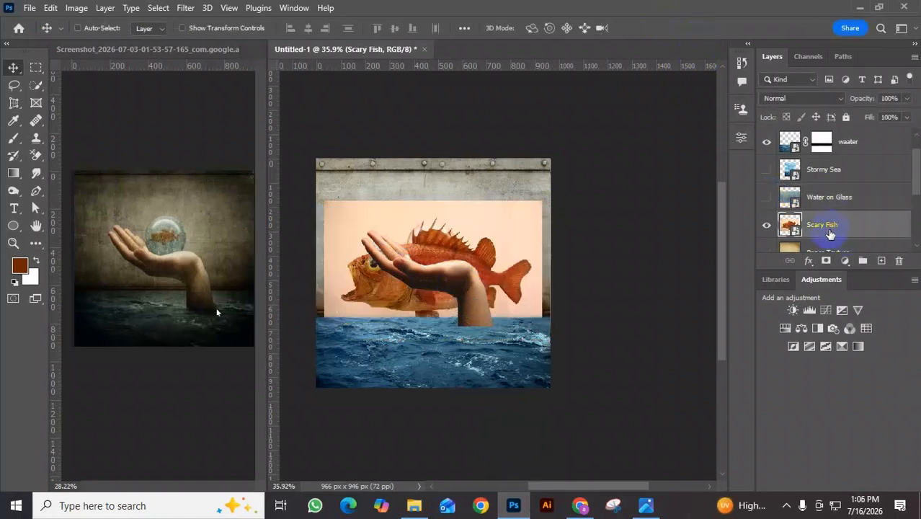
{"action": "scroll", "coordinate": [819, 217], "scroll_direction": "down", "scroll_amount": 2}
{"action": "scroll", "coordinate": [821, 211], "scroll_direction": "down", "scroll_amount": 2}
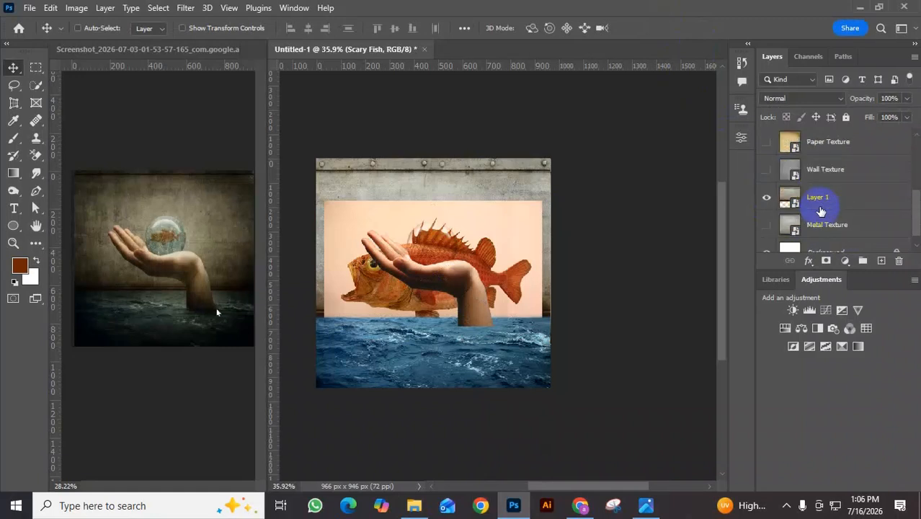
{"action": "scroll", "coordinate": [821, 211], "scroll_direction": "up", "scroll_amount": 4}
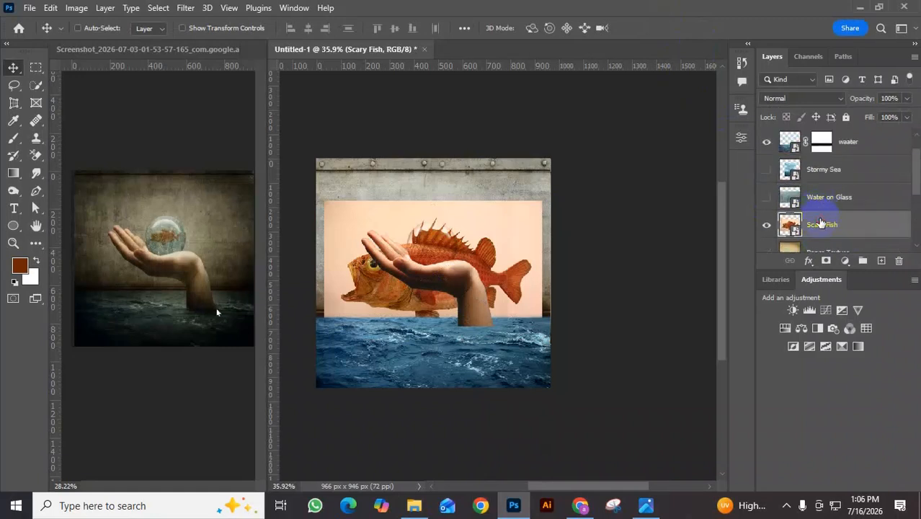
{"action": "left_click", "coordinate": [823, 197], "text": "shift"}
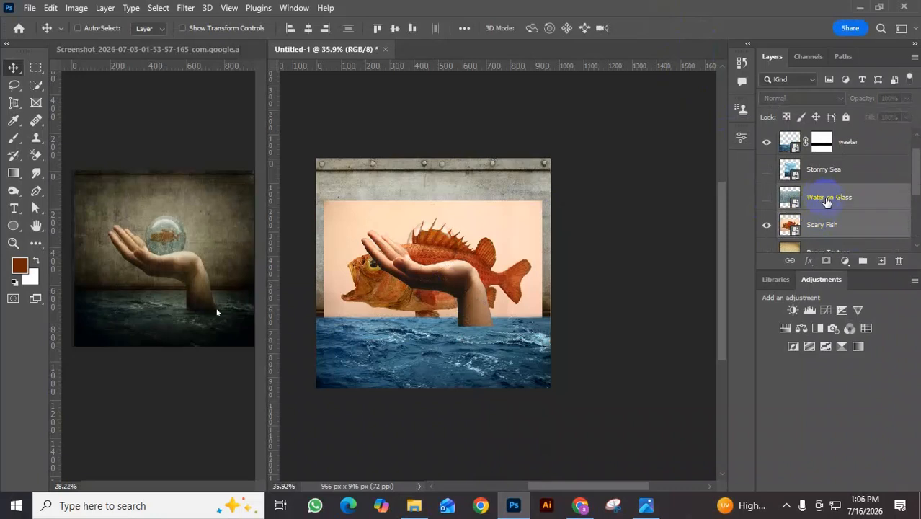
{"action": "left_click", "coordinate": [817, 139], "text": "shift"}
{"action": "left_click_drag", "start_coordinate": [805, 128], "coordinate": [815, 129]}
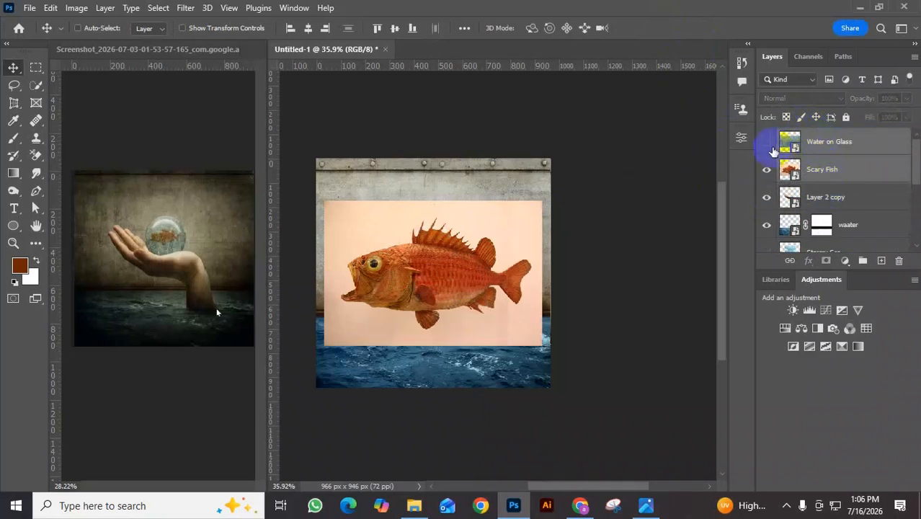
{"action": "left_click", "coordinate": [832, 174]}
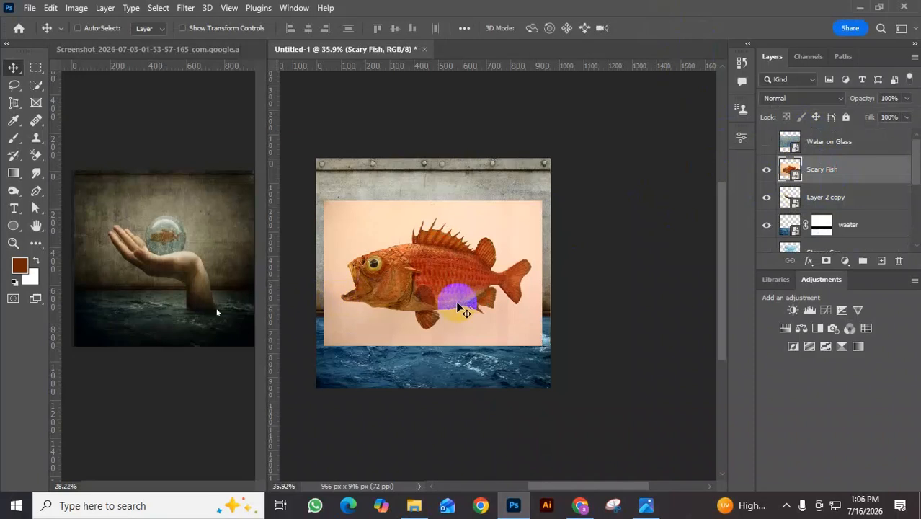
Step: Select the whole fish on the Scary Fish layer with the Quick Selection tool
{"action": "scroll", "coordinate": [454, 292], "scroll_direction": "up", "scroll_amount": 5}
{"action": "left_click_drag", "start_coordinate": [488, 297], "coordinate": [562, 289]}
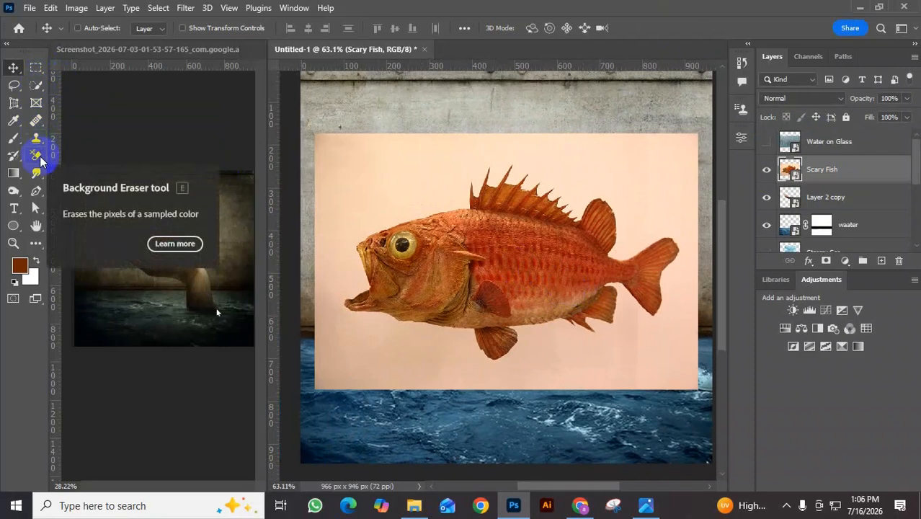
{"action": "left_click", "coordinate": [33, 90]}
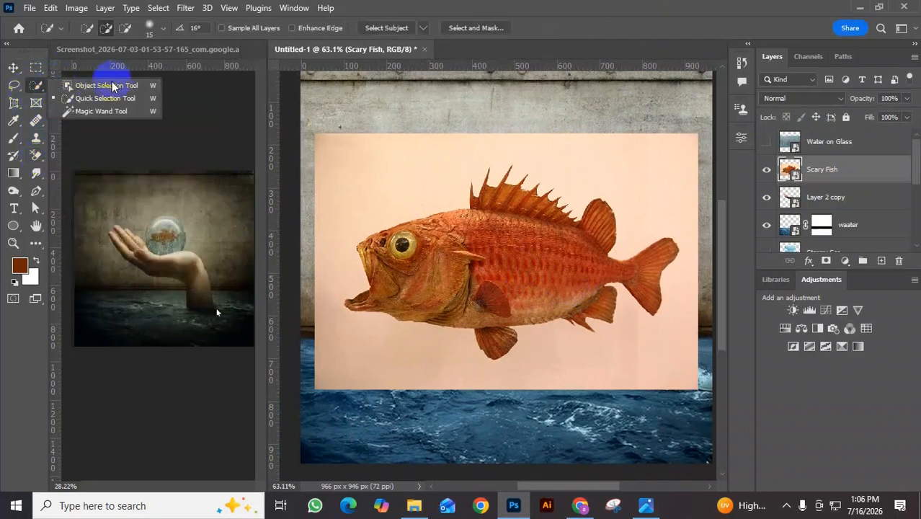
{"action": "left_click", "coordinate": [80, 102]}
{"action": "mouse_move", "coordinate": [418, 262]}
{"action": "left_mouse_down"}
{"action": "mouse_move", "coordinate": [513, 249]}
{"action": "mouse_move", "coordinate": [510, 193]}
{"action": "mouse_move", "coordinate": [489, 263]}
{"action": "mouse_move", "coordinate": [513, 252]}
{"action": "mouse_move", "coordinate": [534, 211]}
{"action": "mouse_move", "coordinate": [523, 254]}
{"action": "mouse_move", "coordinate": [558, 241]}
{"action": "mouse_move", "coordinate": [605, 245]}
{"action": "mouse_move", "coordinate": [603, 220]}
{"action": "mouse_move", "coordinate": [602, 267]}
{"action": "mouse_move", "coordinate": [645, 270]}
{"action": "mouse_move", "coordinate": [581, 275]}
{"action": "mouse_move", "coordinate": [431, 260]}
{"action": "mouse_move", "coordinate": [405, 283]}
{"action": "mouse_move", "coordinate": [478, 279]}
{"action": "mouse_move", "coordinate": [498, 344]}
{"action": "left_mouse_up"}
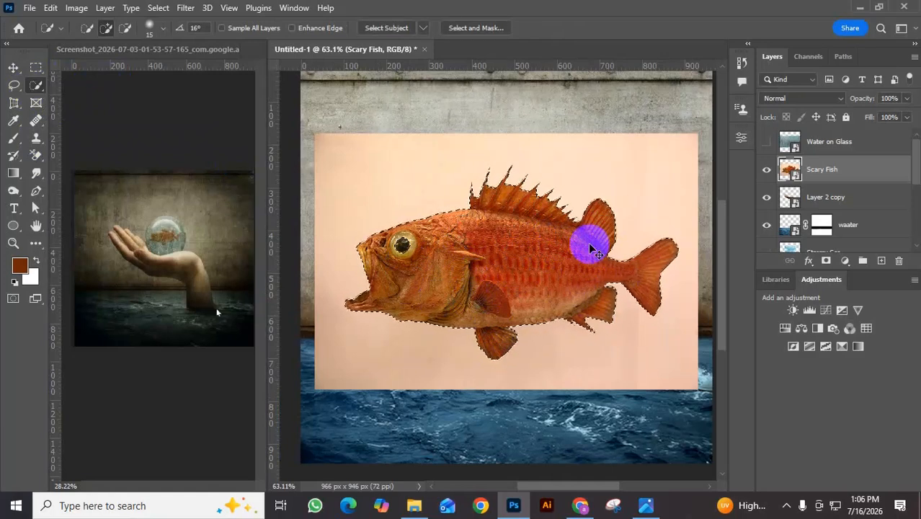
Step: Copy the selected fish to a new layer and hide the Scary Fish layer
{"action": "key", "text": "ctrl+j"}
{"action": "left_click", "coordinate": [767, 199]}
{"action": "left_click", "coordinate": [826, 169]}
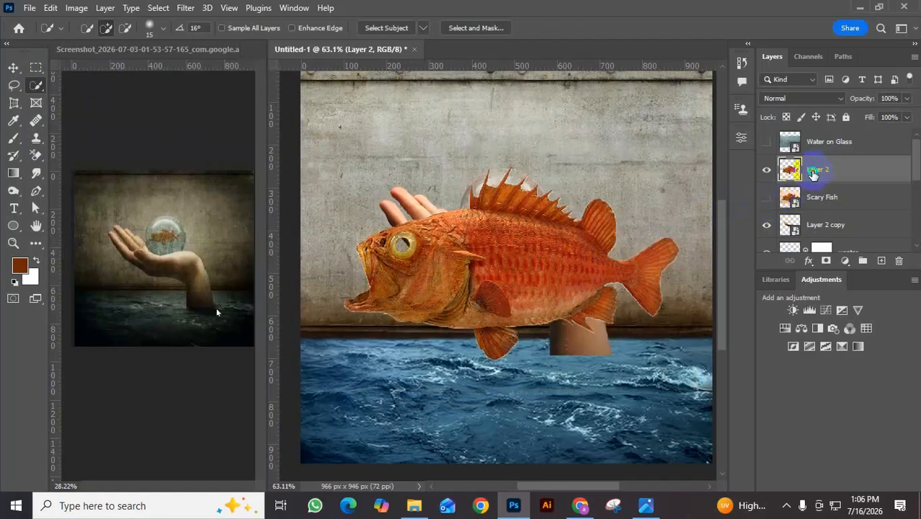
Step: Try converting the fish cutout in Layer 2 to a smart object and applying Free Transform to it
{"action": "right_click", "coordinate": [813, 174]}
{"action": "left_click", "coordinate": [714, 207]}
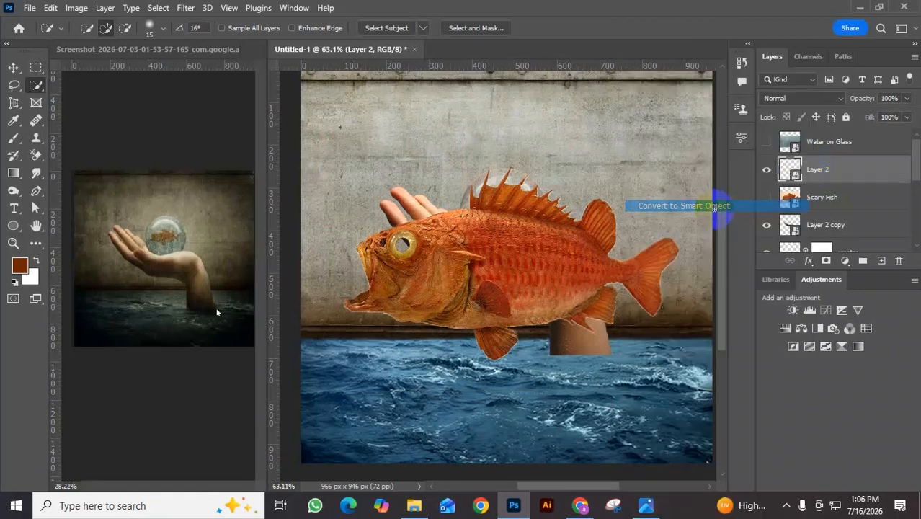
{"action": "key", "text": "ctrl+t"}
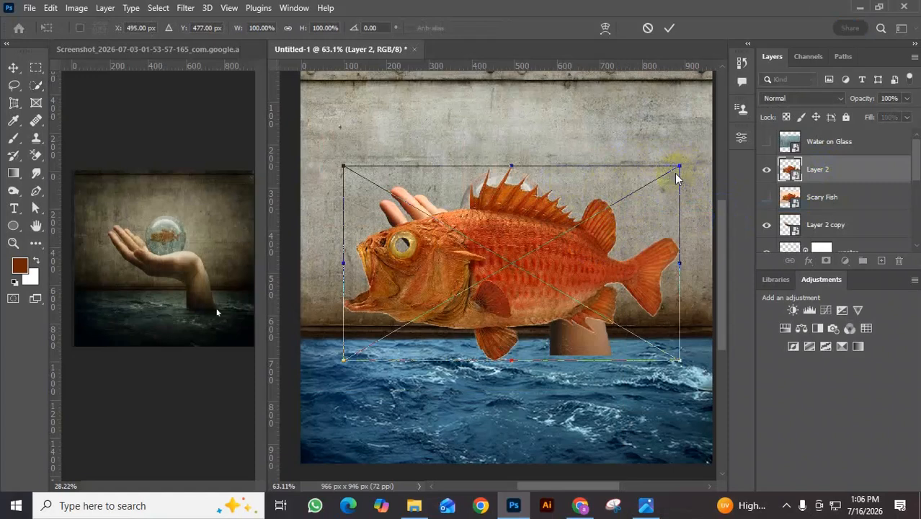
{"action": "left_click", "coordinate": [668, 29]}
Step: Add the fish's pupil to the fish selection and make the Scary Fish layer active
{"action": "key", "text": "w"}
{"action": "scroll", "coordinate": [395, 251], "scroll_direction": "up", "scroll_amount": 5}
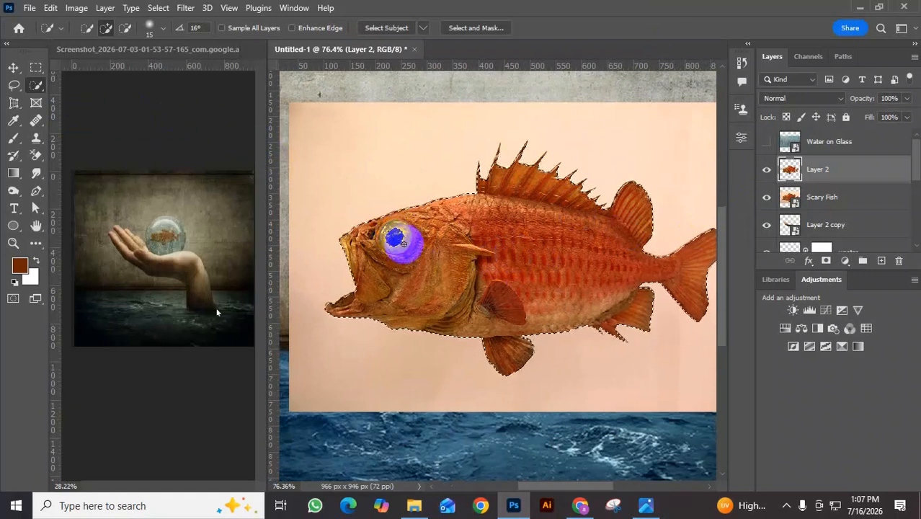
{"action": "scroll", "coordinate": [399, 235], "scroll_direction": "up", "scroll_amount": 2}
{"action": "scroll", "coordinate": [402, 244], "scroll_direction": "up", "scroll_amount": 2}
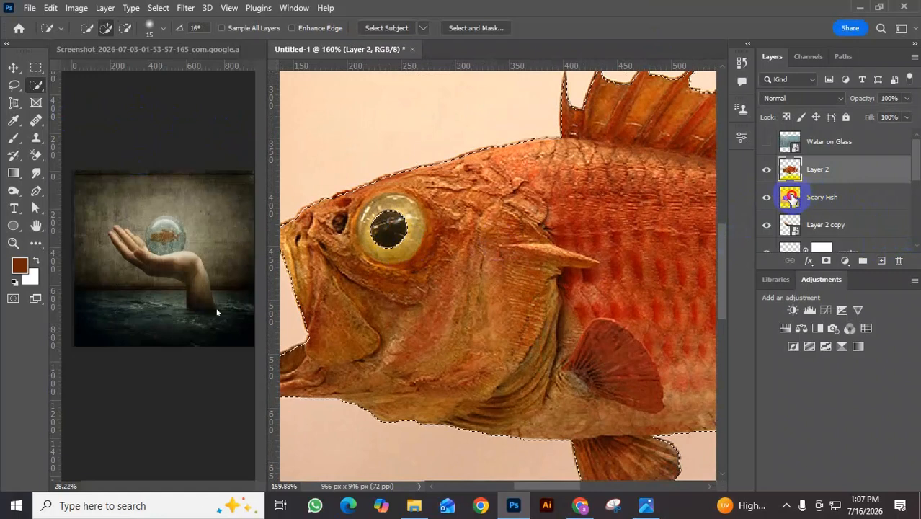
{"action": "left_click", "coordinate": [812, 197]}
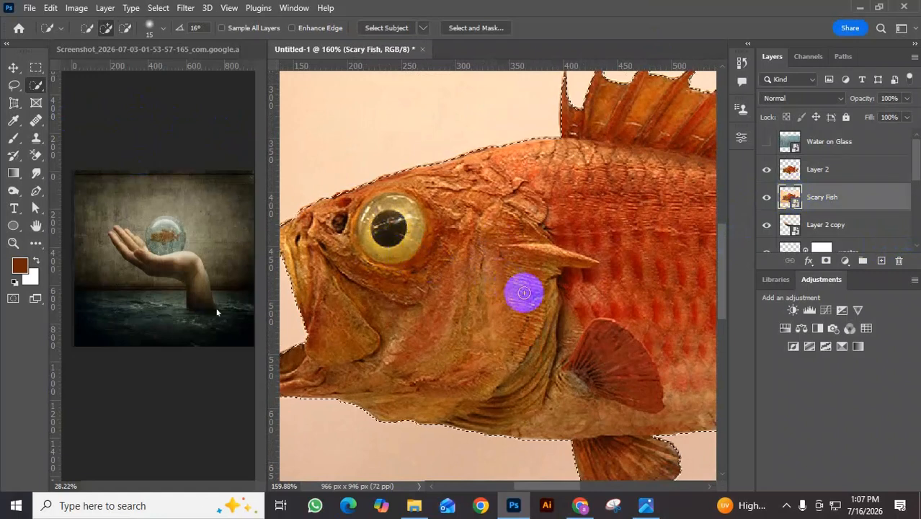
{"action": "scroll", "coordinate": [631, 243], "scroll_direction": "down", "scroll_amount": 2}
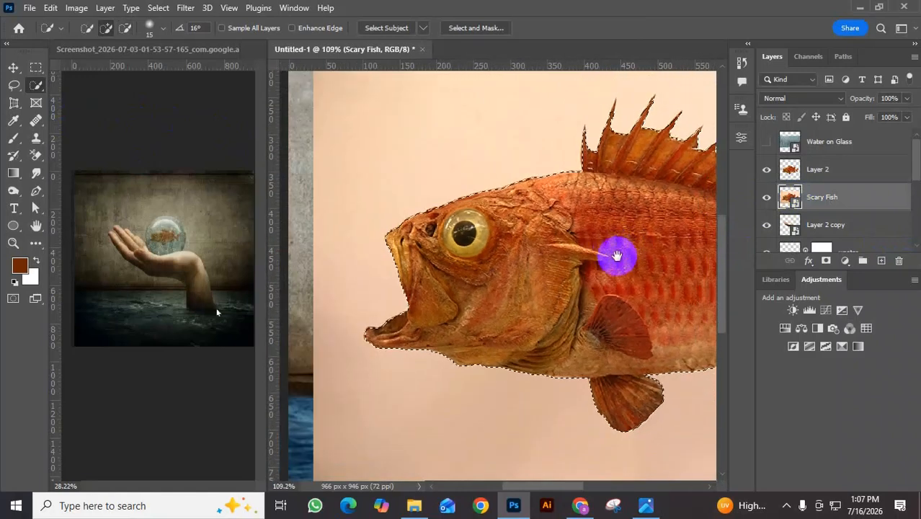
{"action": "left_click_drag", "start_coordinate": [618, 255], "coordinate": [564, 260]}
Step: Copy the complete fish selection from the Scary Fish layer to a new layer and hide the Scary Fish layer
{"action": "left_click", "coordinate": [829, 179]}
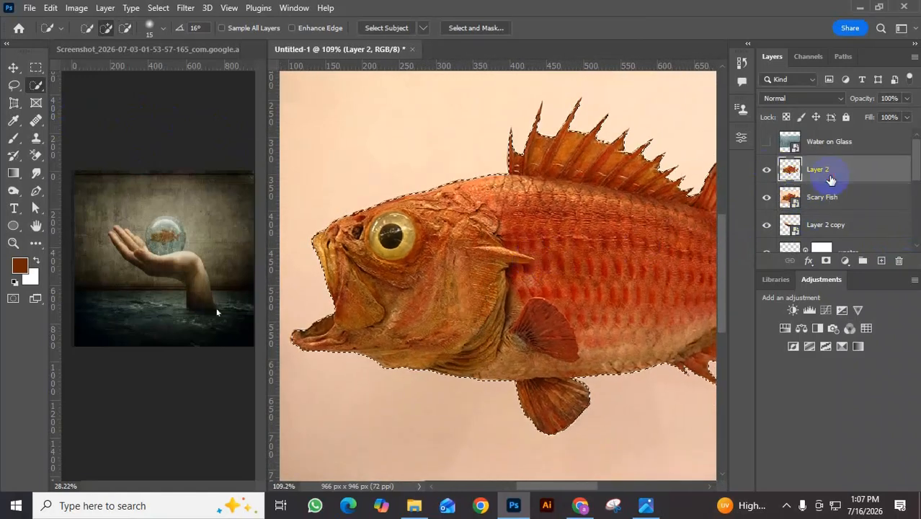
{"action": "left_click", "coordinate": [825, 201]}
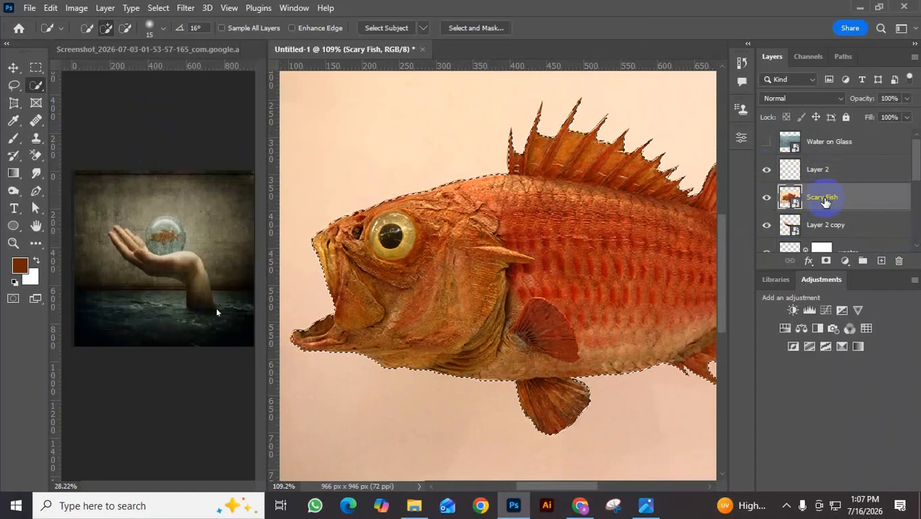
{"action": "key", "text": "ctrl+j"}
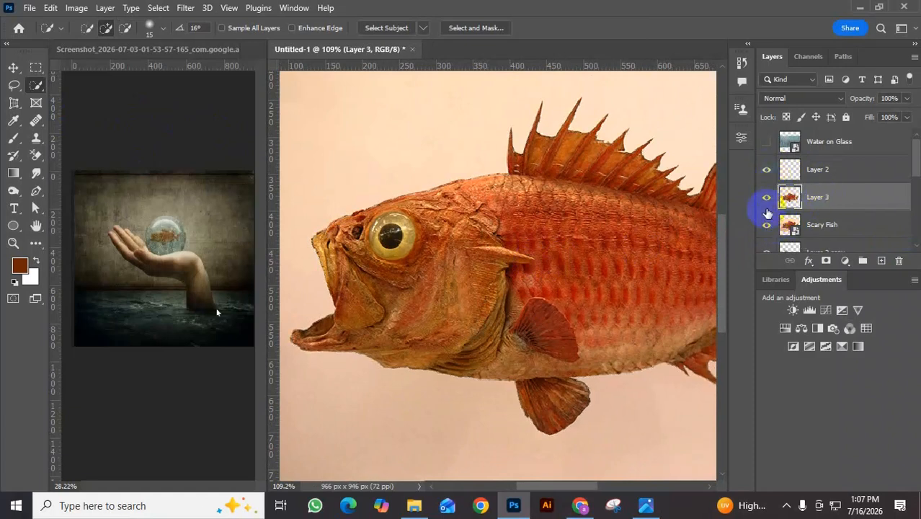
{"action": "left_click", "coordinate": [767, 224]}
{"action": "left_click", "coordinate": [765, 170]}
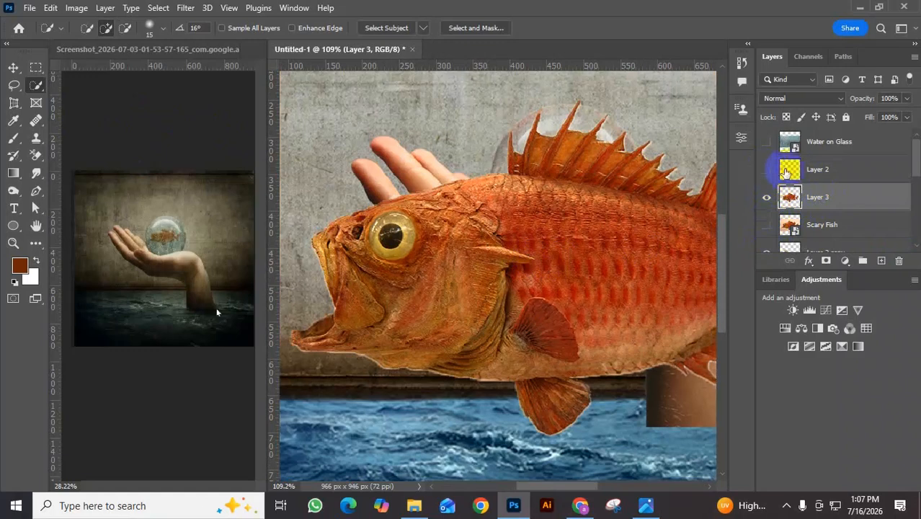
Step: Merge Layer 2 down into Layer 3 and convert the merged fish cutout to a smart object
{"action": "left_click", "coordinate": [813, 175]}
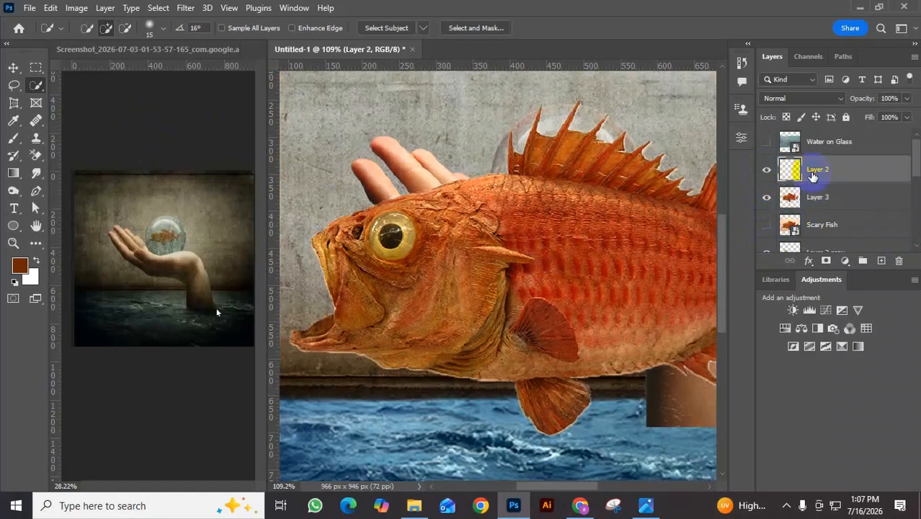
{"action": "key", "text": "ctrl+e"}
{"action": "right_click", "coordinate": [810, 171]}
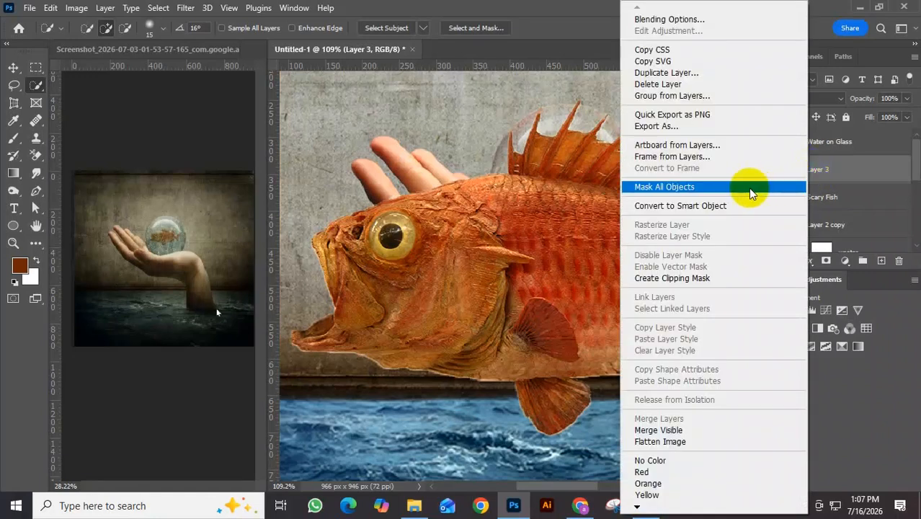
{"action": "left_click", "coordinate": [709, 205]}
Step: Scale the fish cutout to about 16.92% and place it inside the glass ball above the palm
{"action": "scroll", "coordinate": [692, 209], "scroll_direction": "down", "scroll_amount": 1}
{"action": "scroll", "coordinate": [678, 211], "scroll_direction": "down", "scroll_amount": 4}
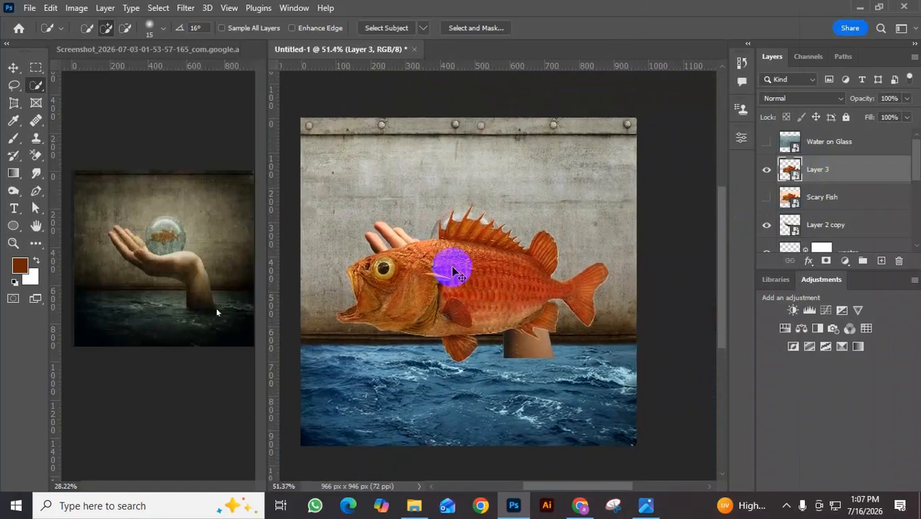
{"action": "key", "text": "ctrl+t"}
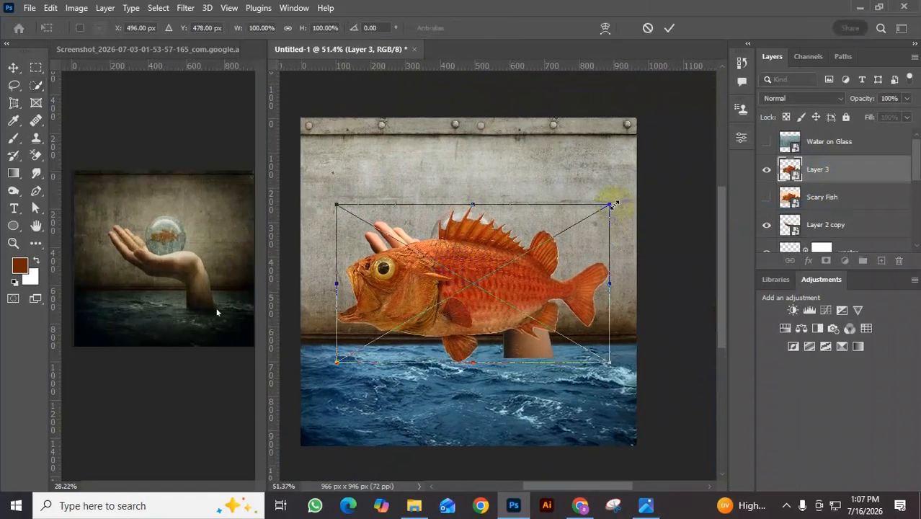
{"action": "left_click_drag", "start_coordinate": [612, 204], "coordinate": [499, 258]}
{"action": "left_click_drag", "start_coordinate": [488, 294], "coordinate": [483, 251]}
{"action": "scroll", "coordinate": [481, 246], "scroll_direction": "up", "scroll_amount": 2}
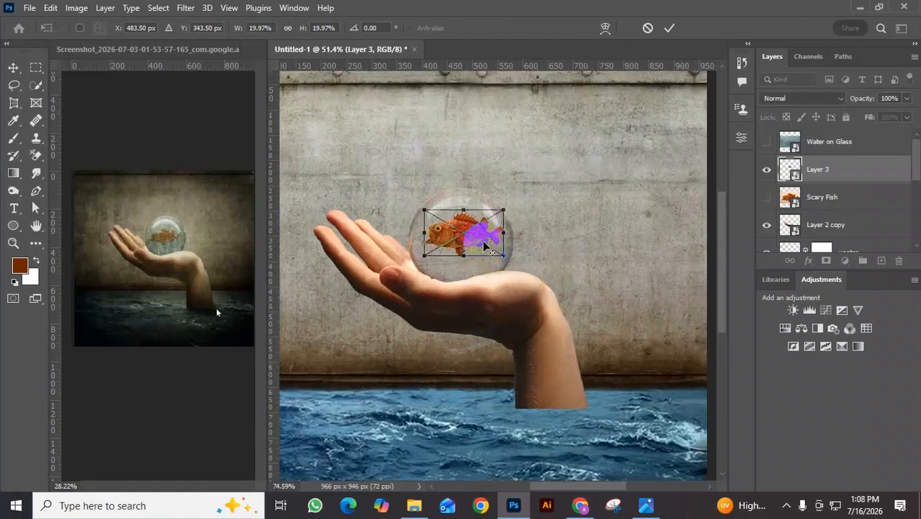
{"action": "left_click_drag", "start_coordinate": [504, 214], "coordinate": [483, 241]}
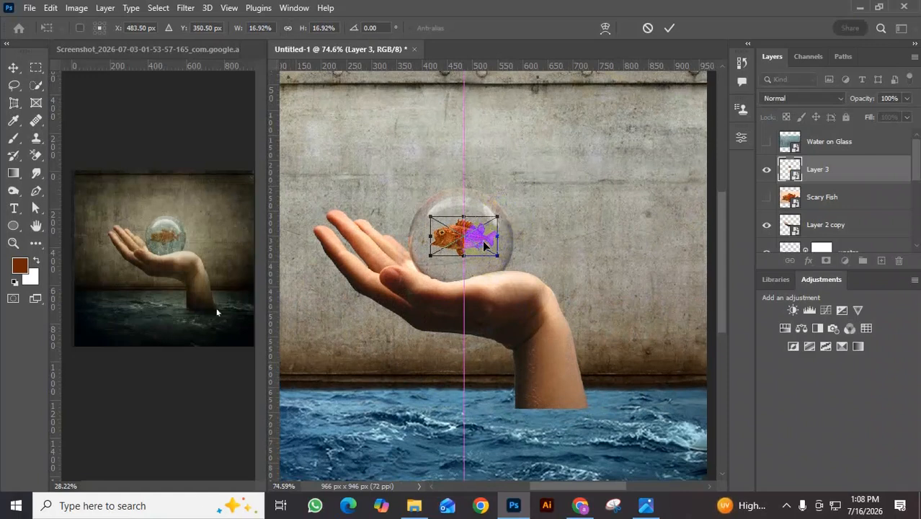
{"action": "left_click", "coordinate": [670, 27]}
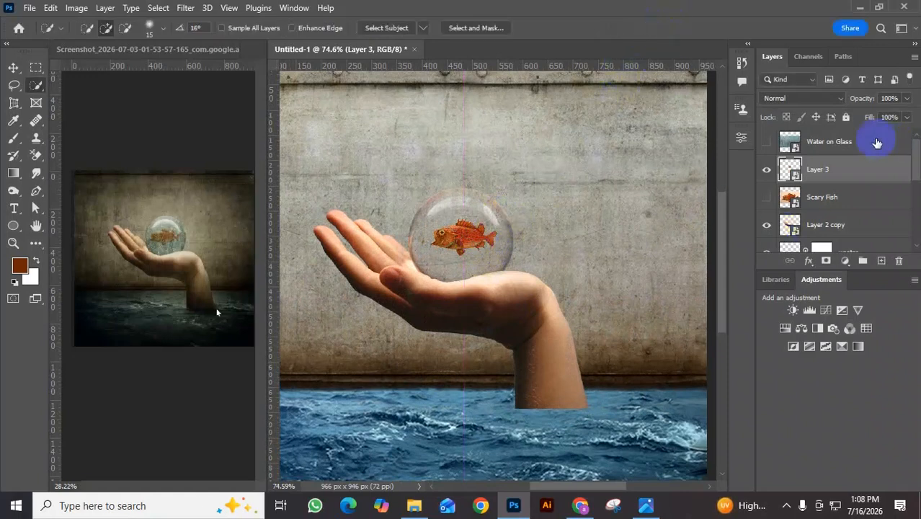
Step: Preview the Water on Glass layer and try to select the glass ball on Layer 2 copy with the Quick Selection tool
{"action": "left_click", "coordinate": [767, 142]}
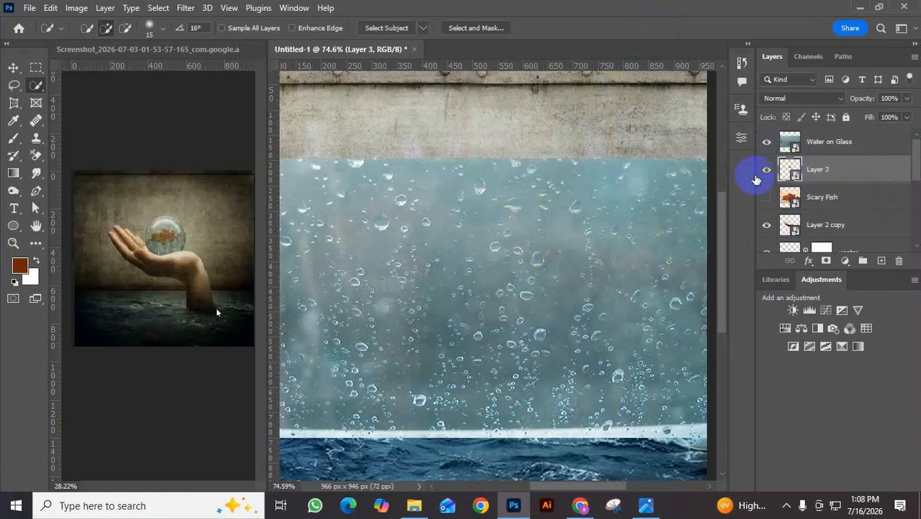
{"action": "left_click", "coordinate": [767, 142]}
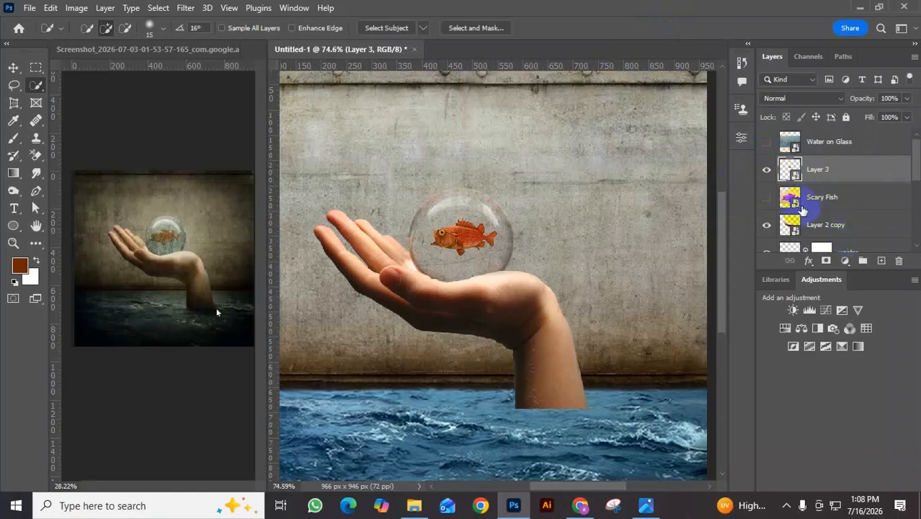
{"action": "left_click", "coordinate": [794, 226]}
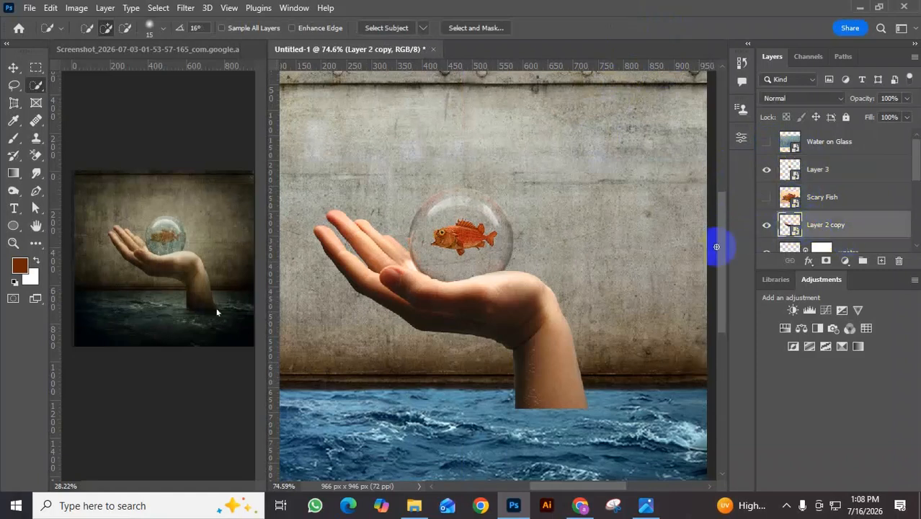
{"action": "scroll", "coordinate": [476, 249], "scroll_direction": "up", "scroll_amount": 5}
{"action": "mouse_move", "coordinate": [447, 156]}
{"action": "left_mouse_down"}
{"action": "mouse_move", "coordinate": [446, 215]}
{"action": "mouse_move", "coordinate": [468, 224]}
{"action": "left_mouse_up"}
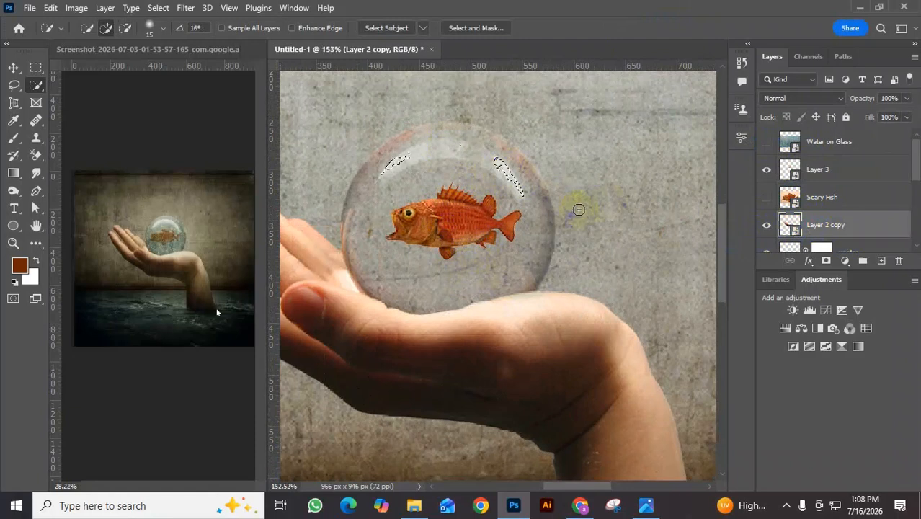
{"action": "key", "text": "ctrl+d"}
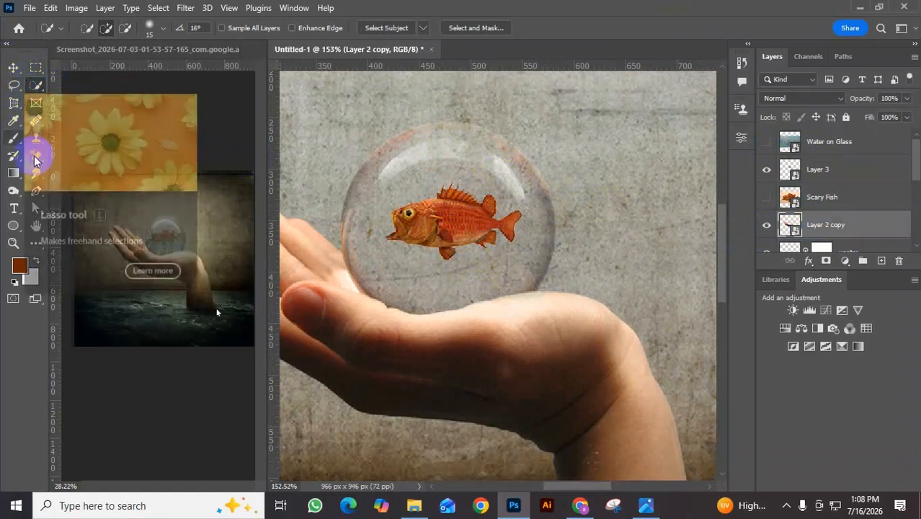
Step: Start a Pen tool path at the glass ball's lower-left edge by the palm and trace up its left side
{"action": "left_click", "coordinate": [36, 190]}
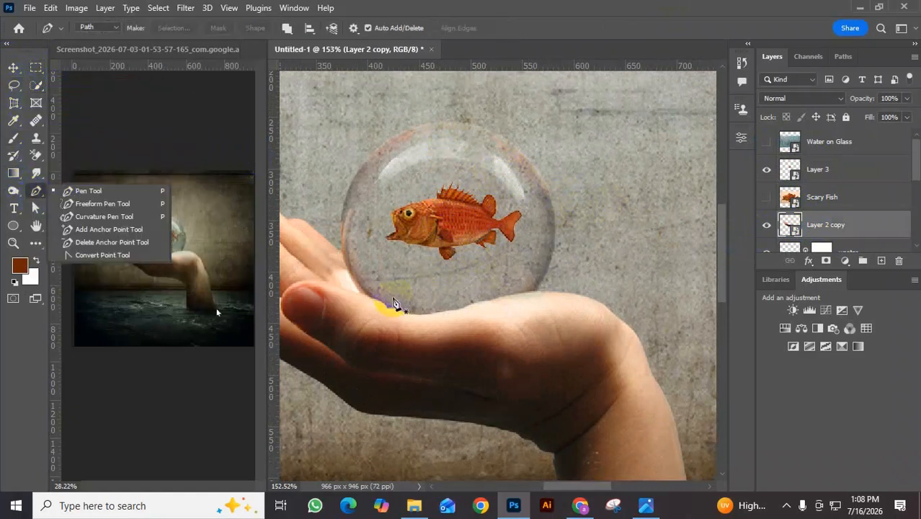
{"action": "scroll", "coordinate": [389, 307], "scroll_direction": "up", "scroll_amount": 4}
{"action": "left_click", "coordinate": [355, 335]}
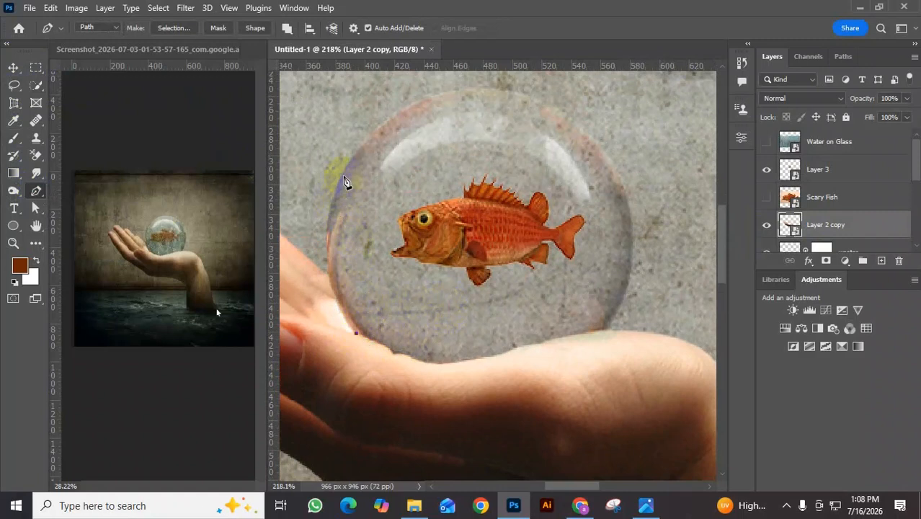
{"action": "left_click_drag", "start_coordinate": [344, 179], "coordinate": [397, 137]}
{"action": "left_click", "coordinate": [345, 233]}
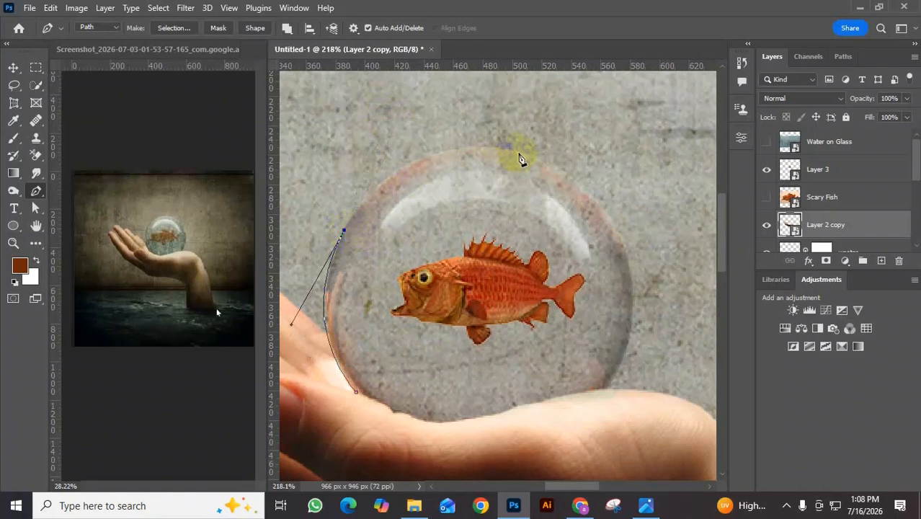
{"action": "left_click_drag", "start_coordinate": [524, 158], "coordinate": [647, 168]}
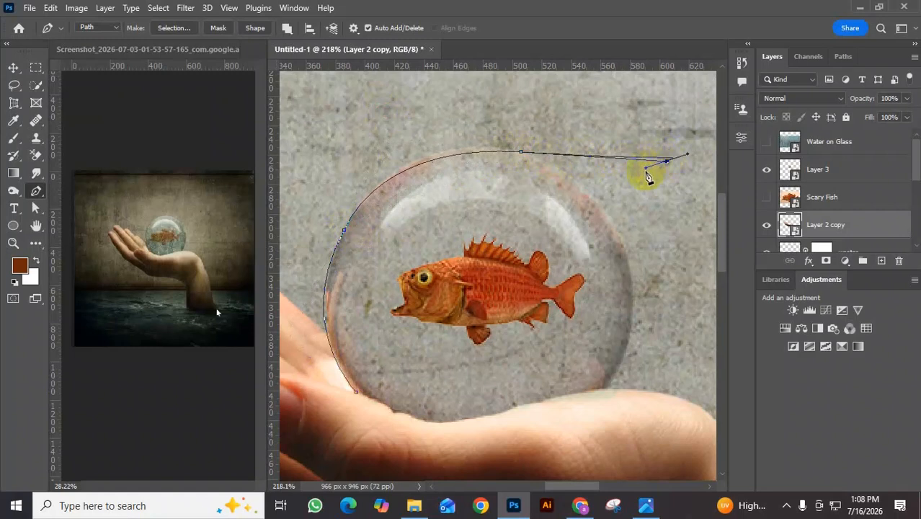
{"action": "key", "text": "ctrl+z"}
{"action": "key", "text": "ctrl+z"}
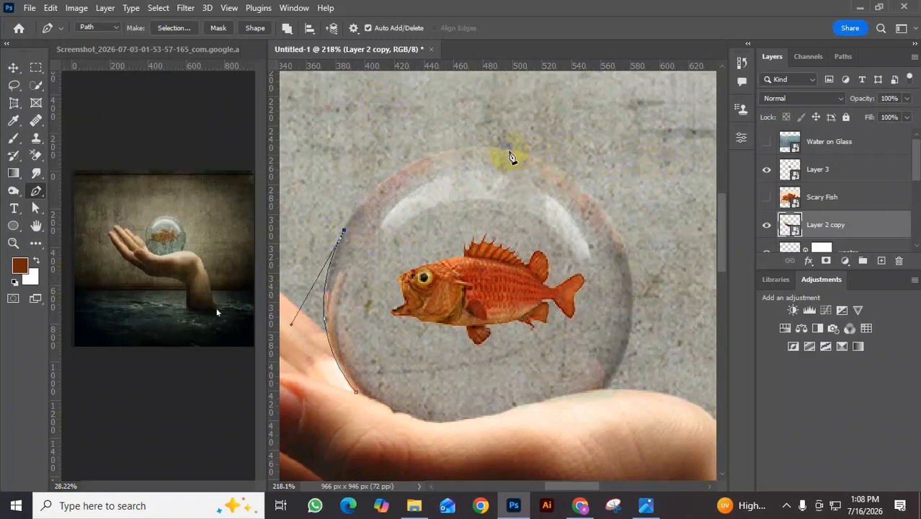
Step: Continue the Pen path over the glass ball's top and down its upper-right edge, removing the outgoing handles at the new anchors
{"action": "left_click_drag", "start_coordinate": [508, 152], "coordinate": [622, 167]}
{"action": "left_click", "coordinate": [508, 151], "text": "alt"}
{"action": "scroll", "coordinate": [533, 202], "scroll_direction": "right", "scroll_amount": 3}
{"action": "scroll", "coordinate": [533, 202], "scroll_direction": "down", "scroll_amount": 2}
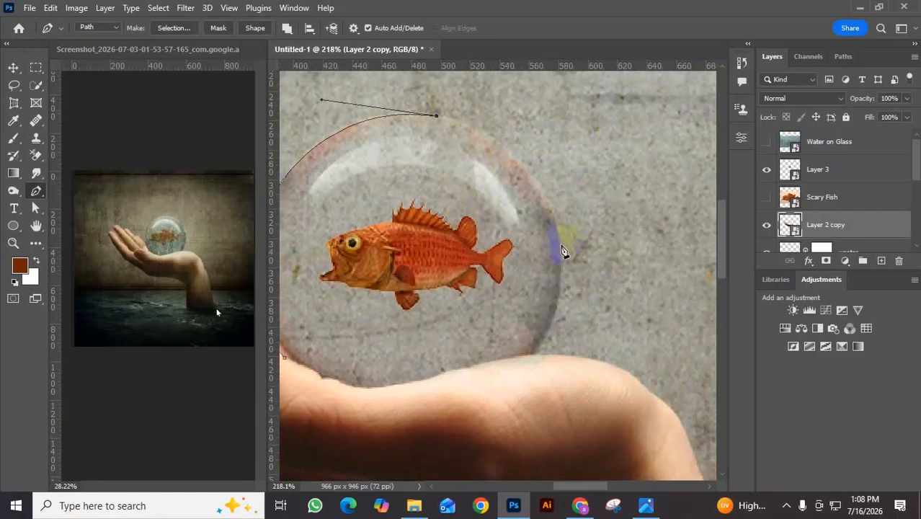
{"action": "left_click_drag", "start_coordinate": [560, 249], "coordinate": [575, 365]}
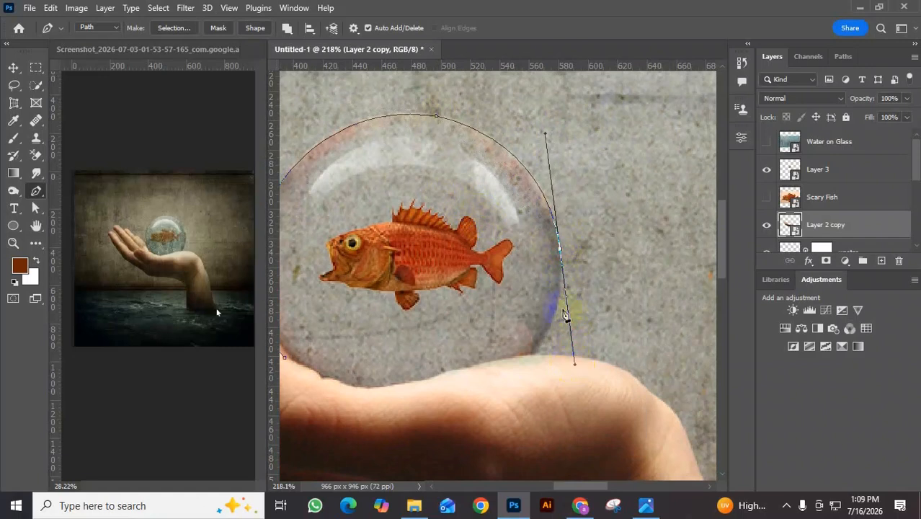
{"action": "left_click", "coordinate": [561, 250], "text": "alt"}
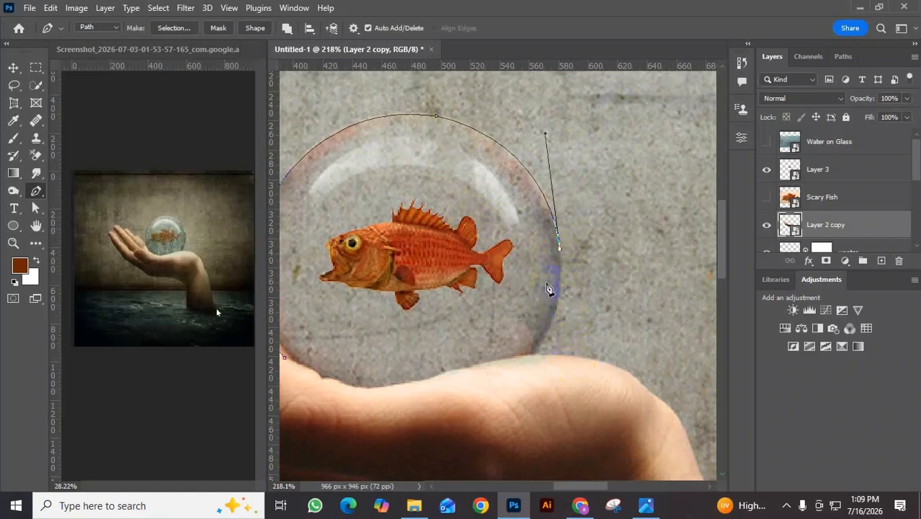
Step: Curve the Pen path down the ball's lower-right edge to the palm and turn that anchor into a corner
{"action": "left_click_drag", "start_coordinate": [475, 329], "coordinate": [582, 274]}
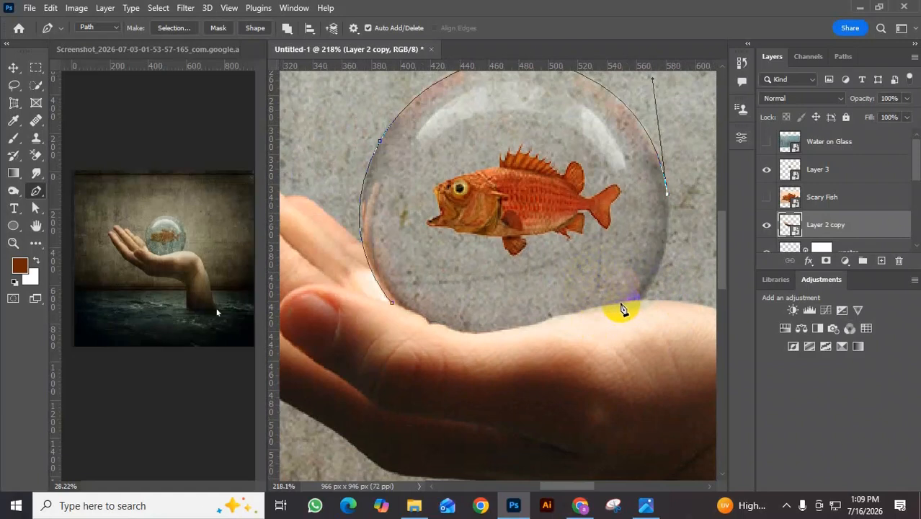
{"action": "left_click_drag", "start_coordinate": [644, 300], "coordinate": [609, 346]}
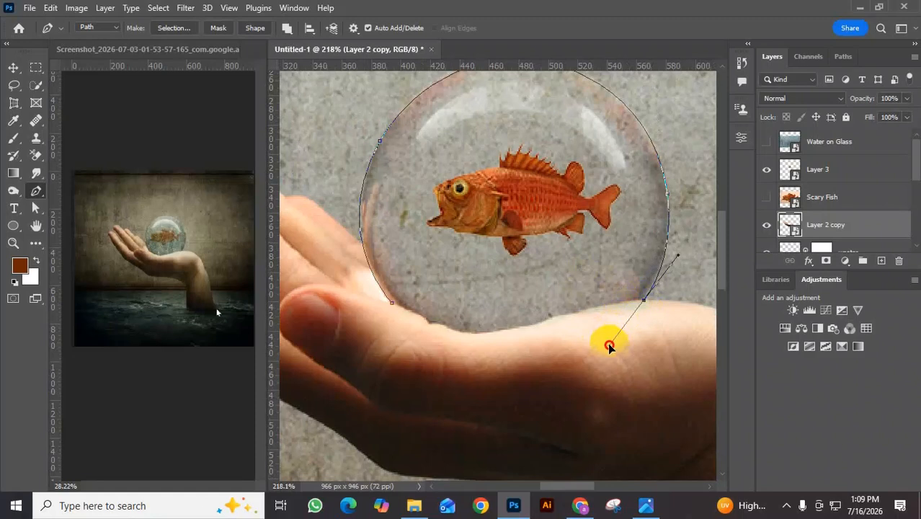
{"action": "left_click", "coordinate": [644, 301], "text": "alt"}
{"action": "key", "text": "ctrl+z"}
{"action": "left_click", "coordinate": [644, 302], "text": "alt"}
Step: Trace the ball's underside along the palm with short curved segments and close the Pen path at its starting anchor
{"action": "left_click_drag", "start_coordinate": [611, 319], "coordinate": [501, 302]}
{"action": "scroll", "coordinate": [548, 315], "scroll_direction": "up", "scroll_amount": 3}
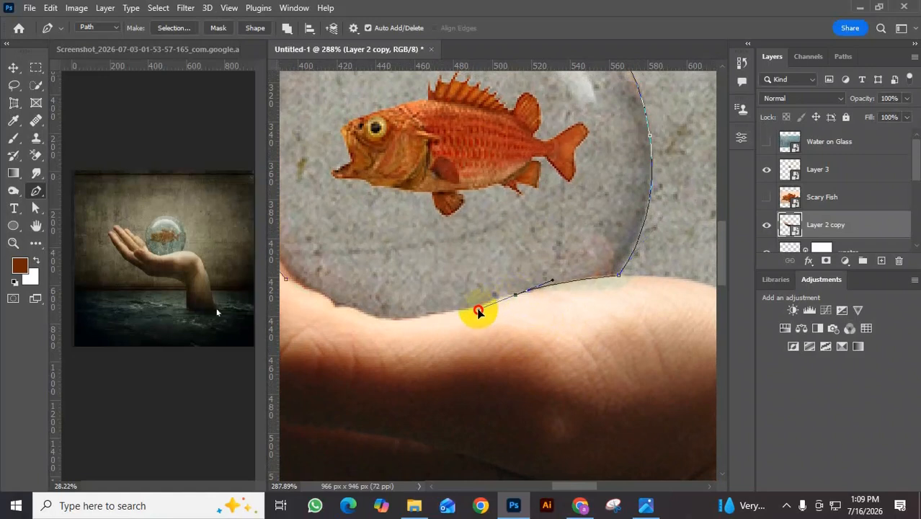
{"action": "left_click_drag", "start_coordinate": [475, 312], "coordinate": [475, 312]}
{"action": "left_click_drag", "start_coordinate": [460, 320], "coordinate": [459, 322]}
{"action": "left_click_drag", "start_coordinate": [415, 322], "coordinate": [402, 325]}
{"action": "mouse_move", "coordinate": [365, 317]}
{"action": "left_mouse_down"}
{"action": "mouse_move", "coordinate": [346, 312]}
{"action": "mouse_move", "coordinate": [368, 321]}
{"action": "left_mouse_up"}
{"action": "left_click", "coordinate": [338, 305], "text": "alt"}
{"action": "left_click_drag", "start_coordinate": [374, 296], "coordinate": [442, 318]}
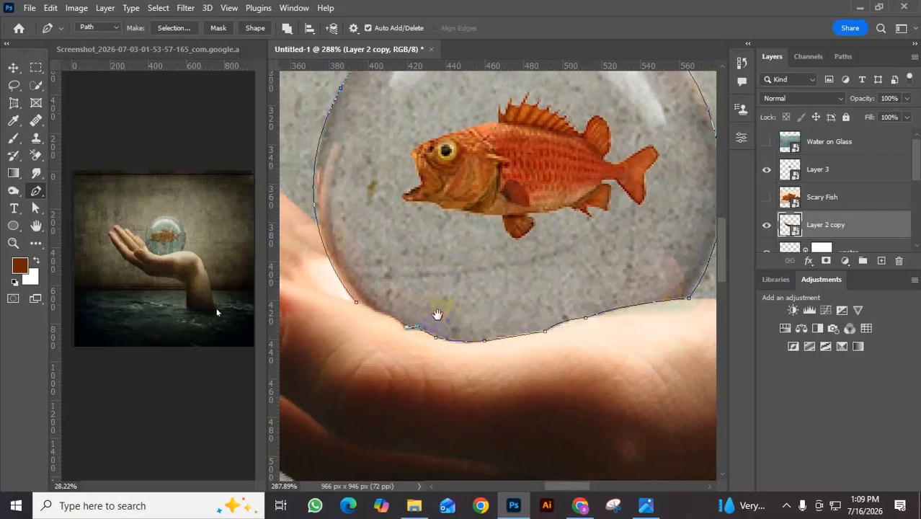
{"action": "left_click_drag", "start_coordinate": [376, 310], "coordinate": [351, 301]}
{"action": "left_click", "coordinate": [375, 312], "text": "alt"}
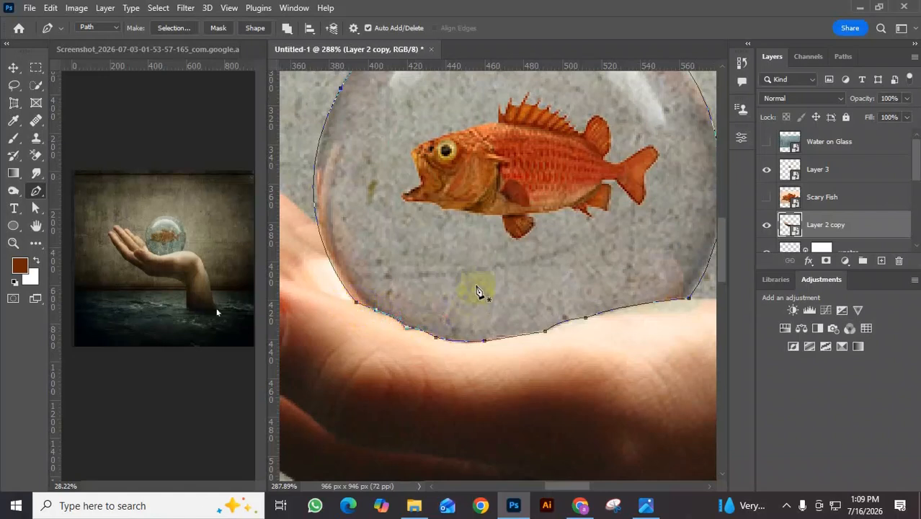
Step: Save the work path under the name ball
{"action": "scroll", "coordinate": [477, 288], "scroll_direction": "down", "scroll_amount": 4}
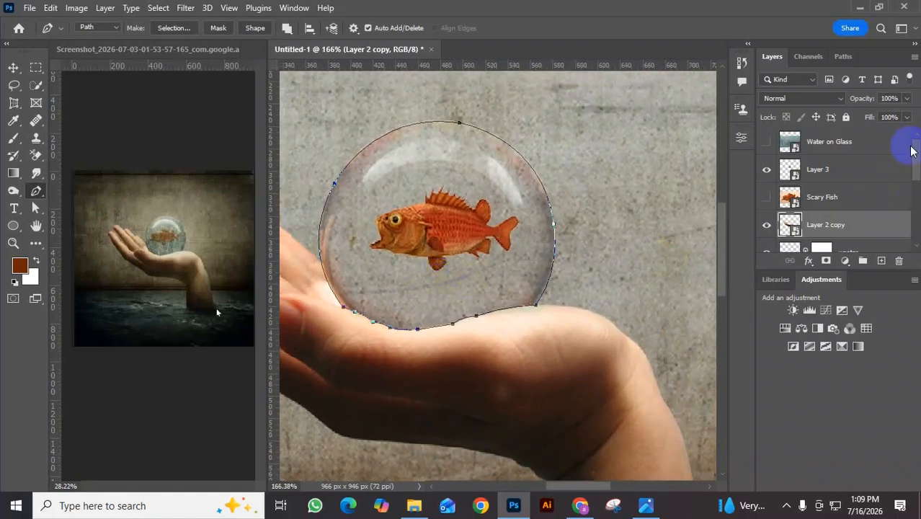
{"action": "left_click", "coordinate": [843, 56]}
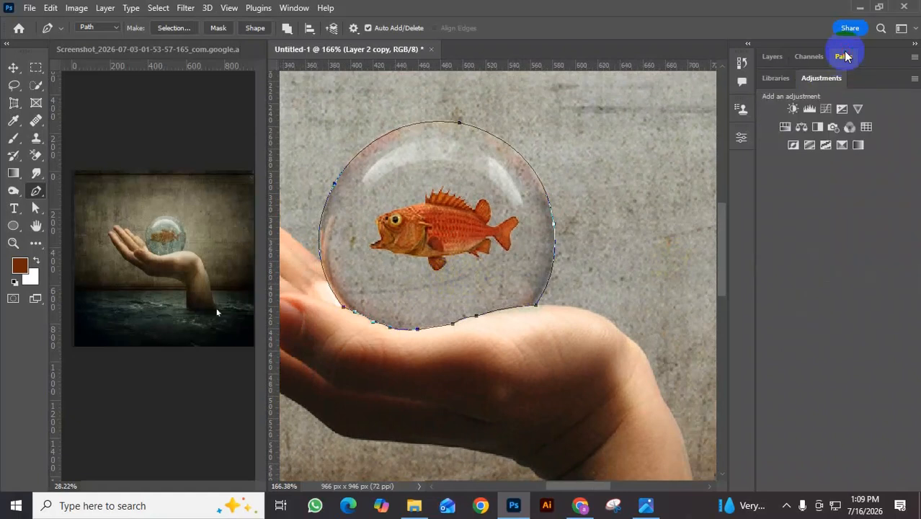
{"action": "double_click", "coordinate": [799, 83]}
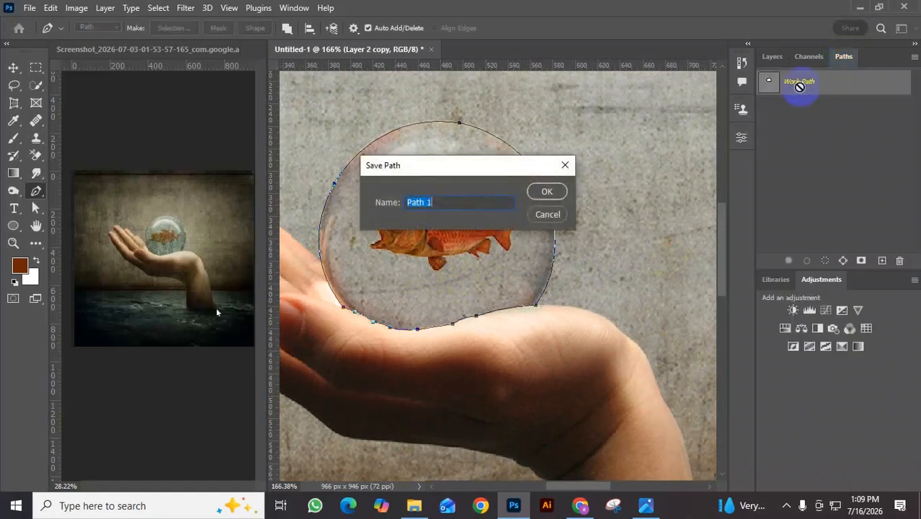
{"action": "type", "text": "ball"}
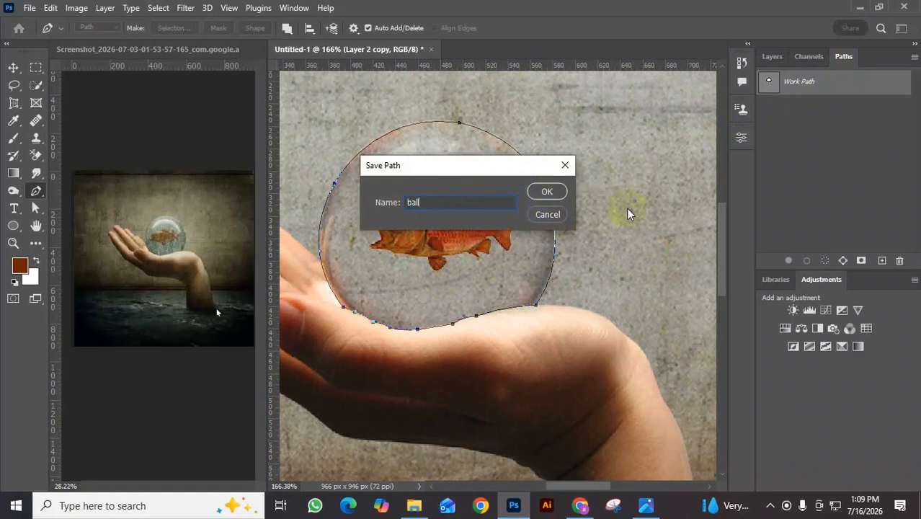
{"action": "left_click", "coordinate": [547, 192]}
{"action": "left_click", "coordinate": [773, 56]}
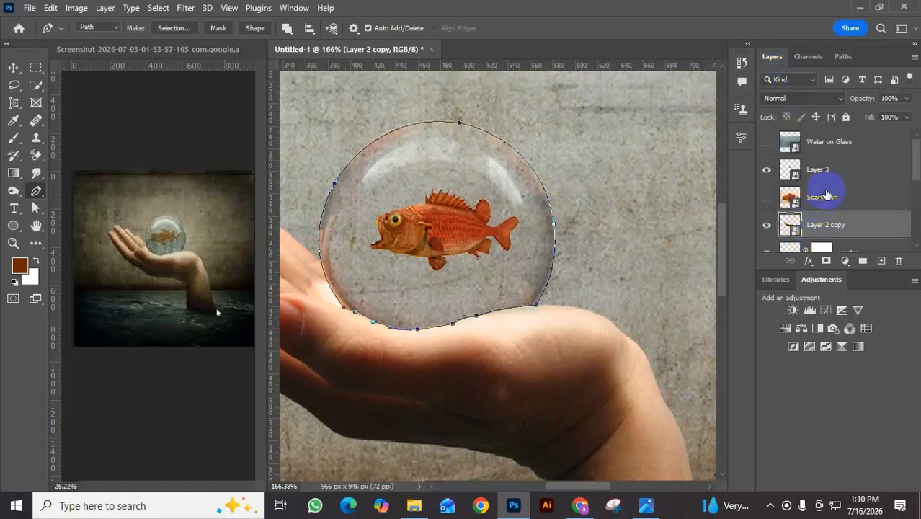
Step: Show the Water on Glass layer and turn the ball path into a selection
{"action": "left_click", "coordinate": [766, 142]}
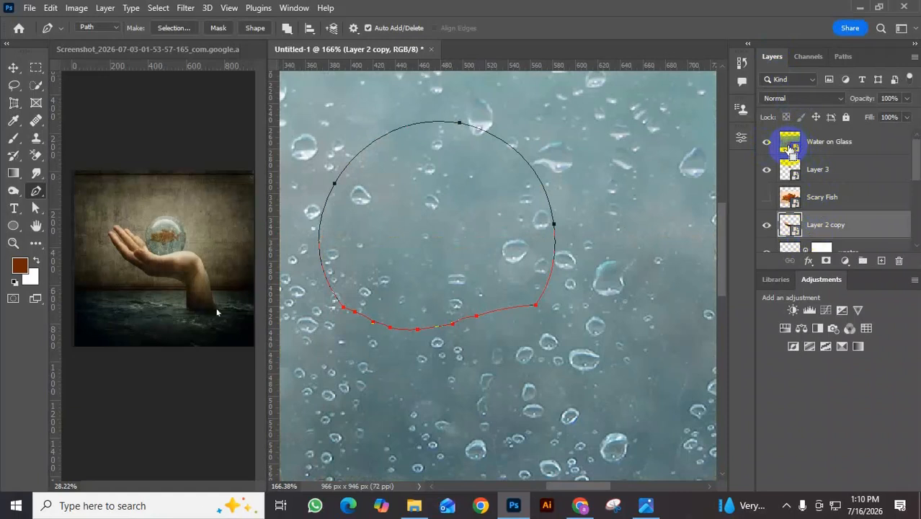
{"action": "key", "text": "ctrl+Return"}
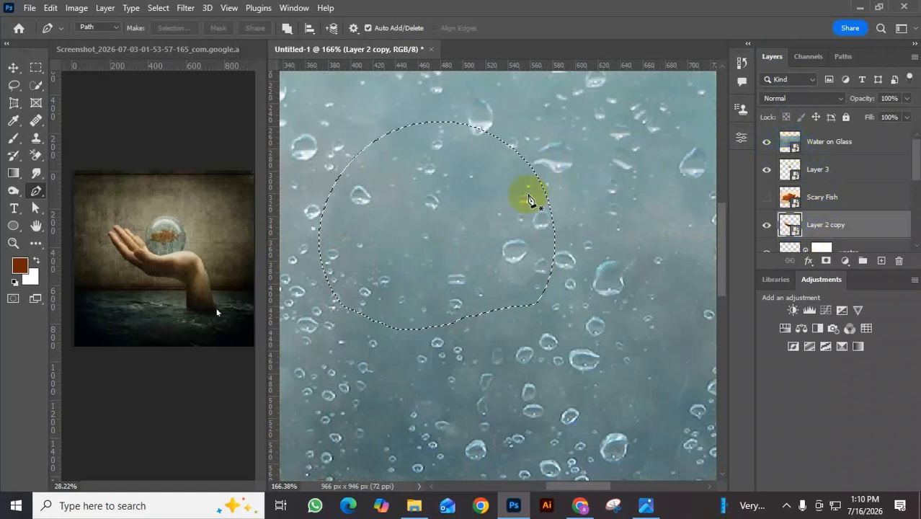
{"action": "scroll", "coordinate": [522, 207], "scroll_direction": "down", "scroll_amount": 2}
{"action": "scroll", "coordinate": [522, 207], "scroll_direction": "down", "scroll_amount": 2}
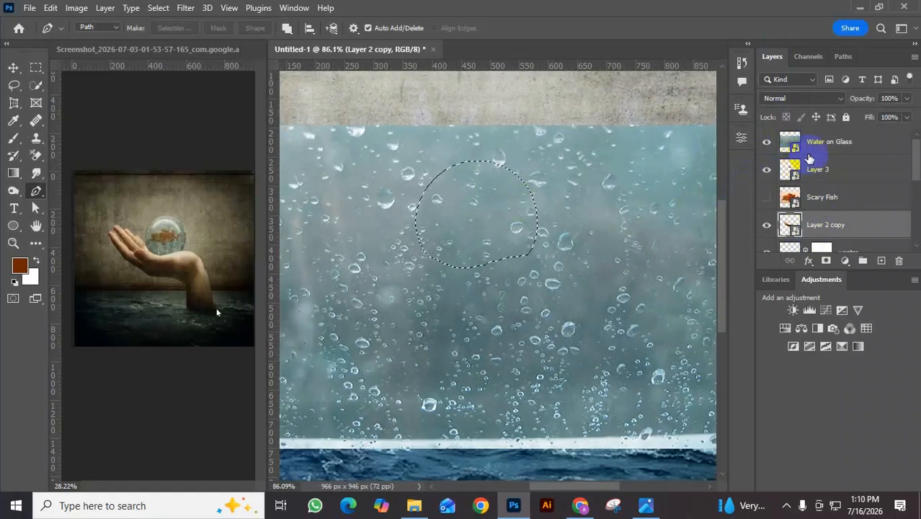
Step: Lower the Water on Glass layer's opacity to 71% and clear the ball selection
{"action": "left_click", "coordinate": [830, 142]}
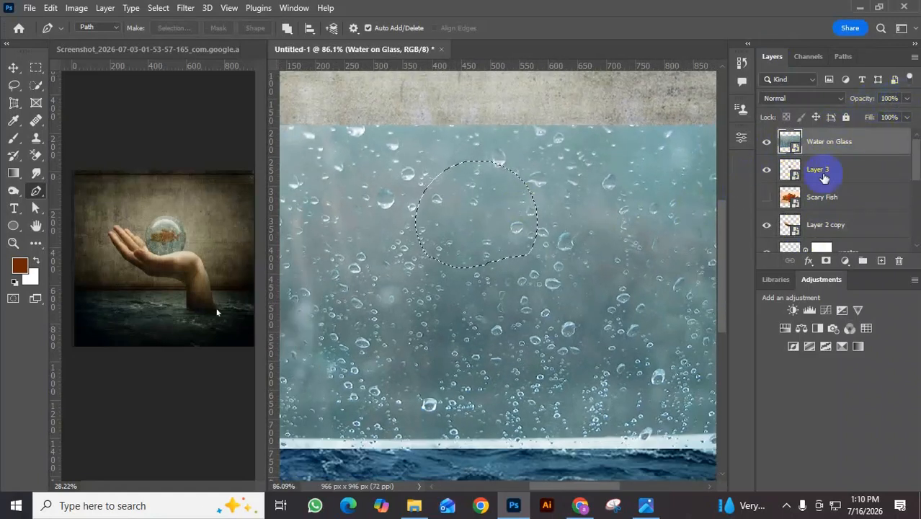
{"action": "left_click", "coordinate": [789, 144]}
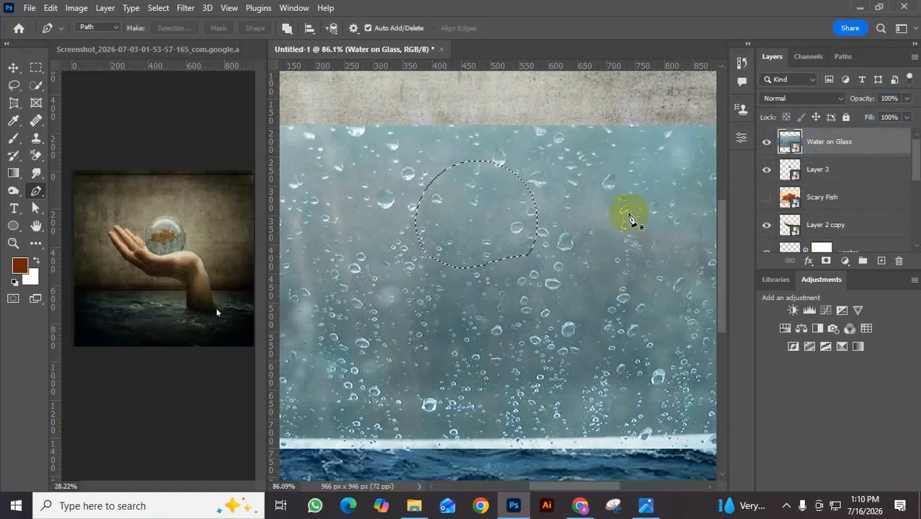
{"action": "left_click", "coordinate": [907, 98]}
{"action": "left_click_drag", "start_coordinate": [908, 117], "coordinate": [889, 127]}
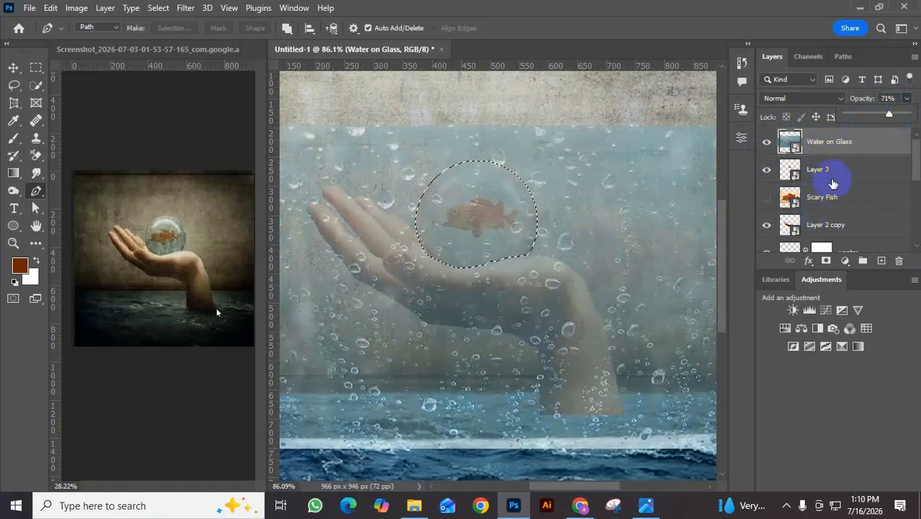
{"action": "left_click", "coordinate": [827, 148]}
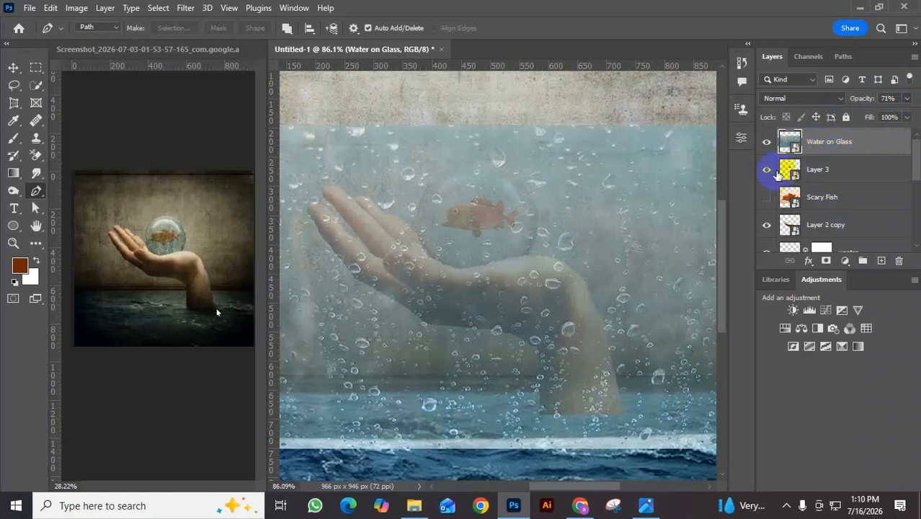
Step: Scale the Water on Glass layer to about 37.30% and position it so it covers the whole glass ball
{"action": "key", "text": "ctrl+t"}
{"action": "scroll", "coordinate": [577, 199], "scroll_direction": "down", "scroll_amount": 5}
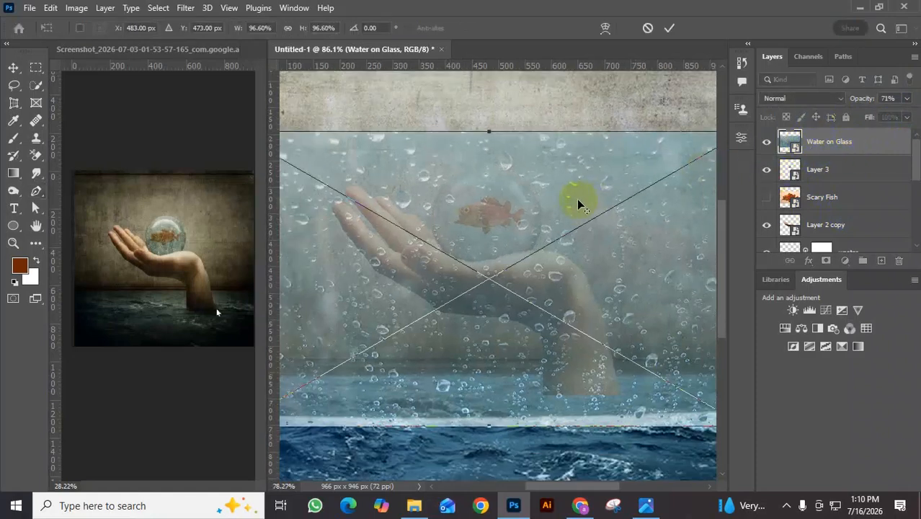
{"action": "left_click_drag", "start_coordinate": [703, 150], "coordinate": [585, 216]}
{"action": "left_click_drag", "start_coordinate": [532, 252], "coordinate": [529, 213]}
{"action": "scroll", "coordinate": [529, 212], "scroll_direction": "up", "scroll_amount": 3}
{"action": "scroll", "coordinate": [529, 227], "scroll_direction": "up", "scroll_amount": 2}
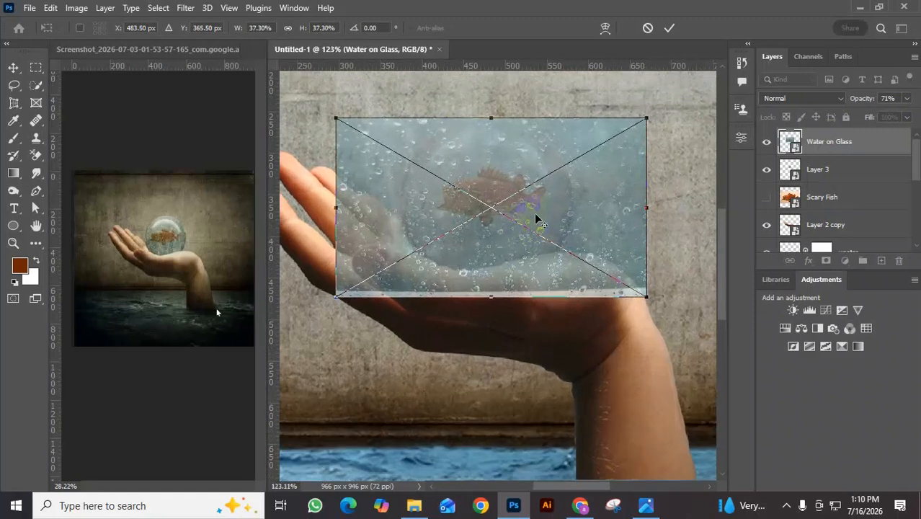
{"action": "left_click_drag", "start_coordinate": [524, 207], "coordinate": [520, 206]}
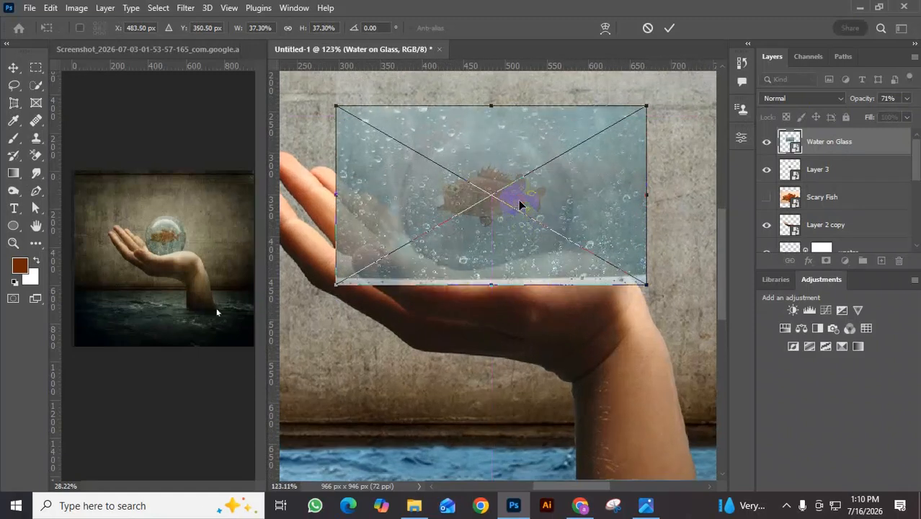
{"action": "left_click", "coordinate": [670, 29]}
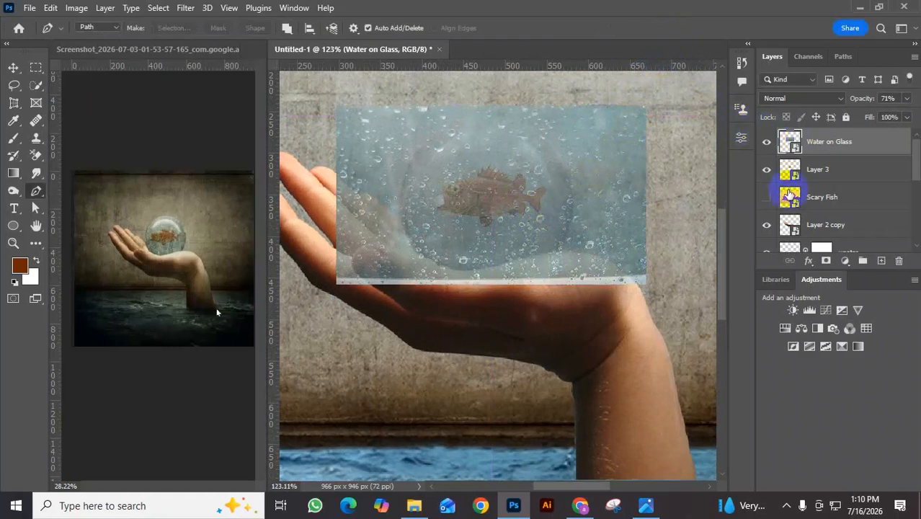
Step: Load the ball path as a selection, copy that area of Water on Glass to a new layer, and hide the original
{"action": "left_click", "coordinate": [842, 56]}
{"action": "left_click", "coordinate": [768, 85], "text": "ctrl"}
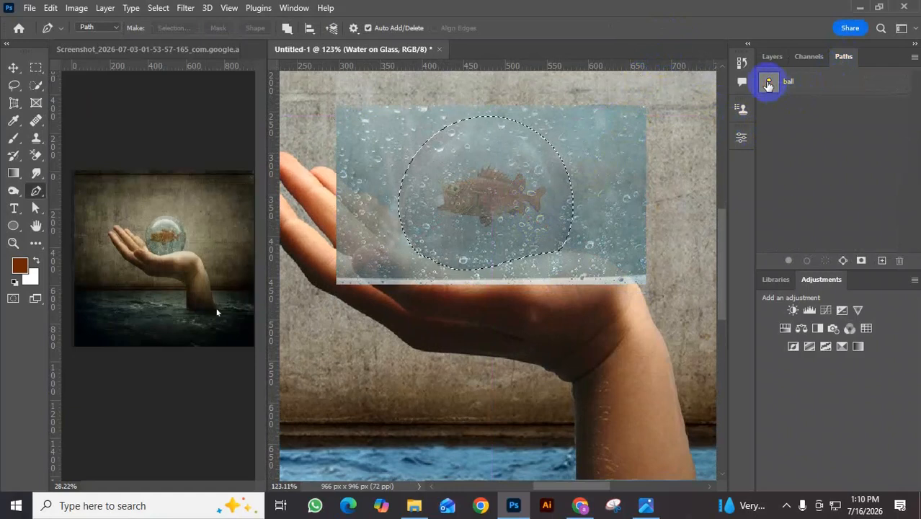
{"action": "left_click", "coordinate": [772, 58]}
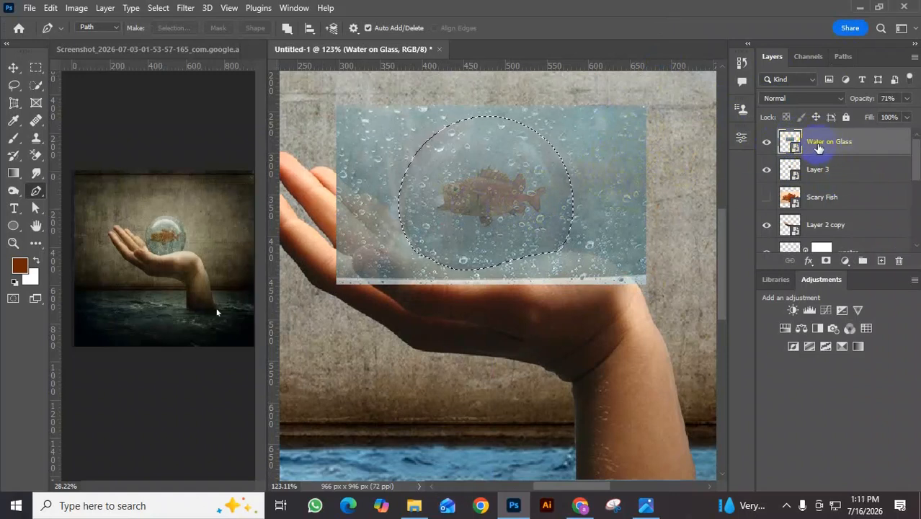
{"action": "key", "text": "ctrl+j"}
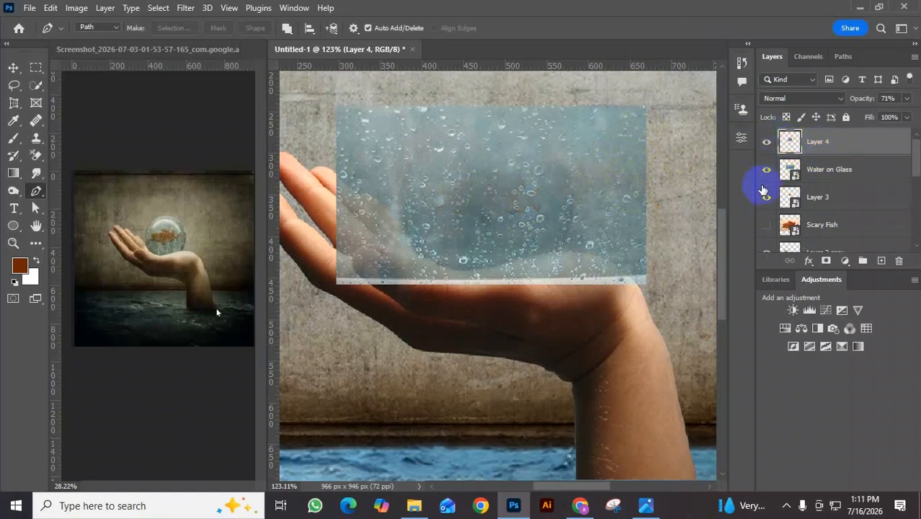
{"action": "left_click", "coordinate": [767, 174]}
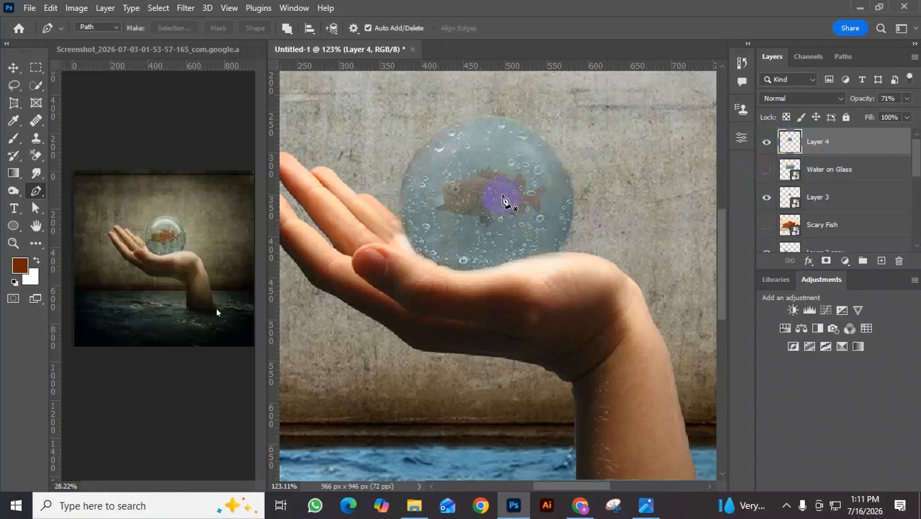
Step: Convert Layer 4 to a smart object and set its blend mode to Hard Light
{"action": "right_click", "coordinate": [815, 141]}
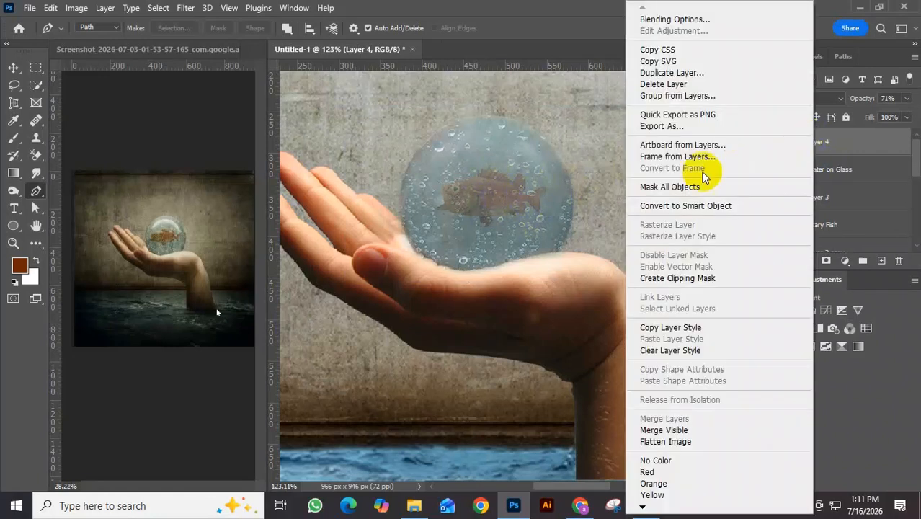
{"action": "left_click", "coordinate": [679, 204]}
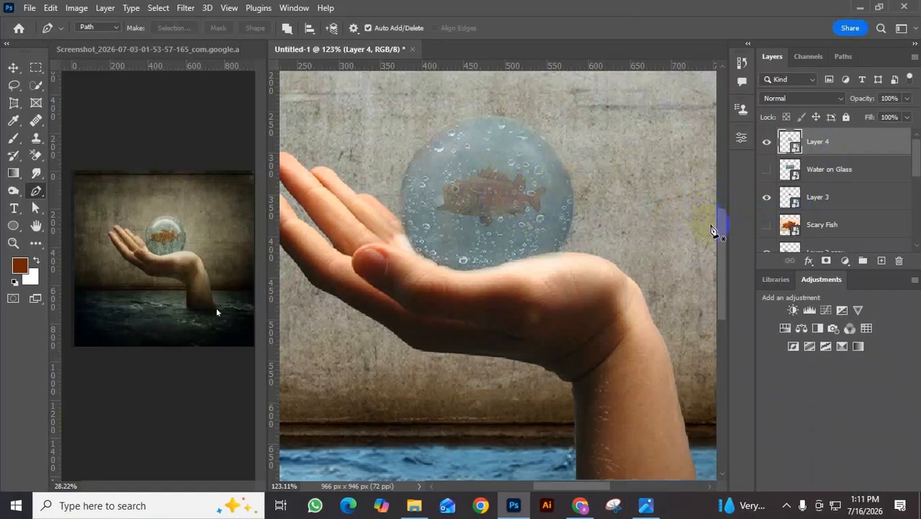
{"action": "left_click", "coordinate": [815, 99]}
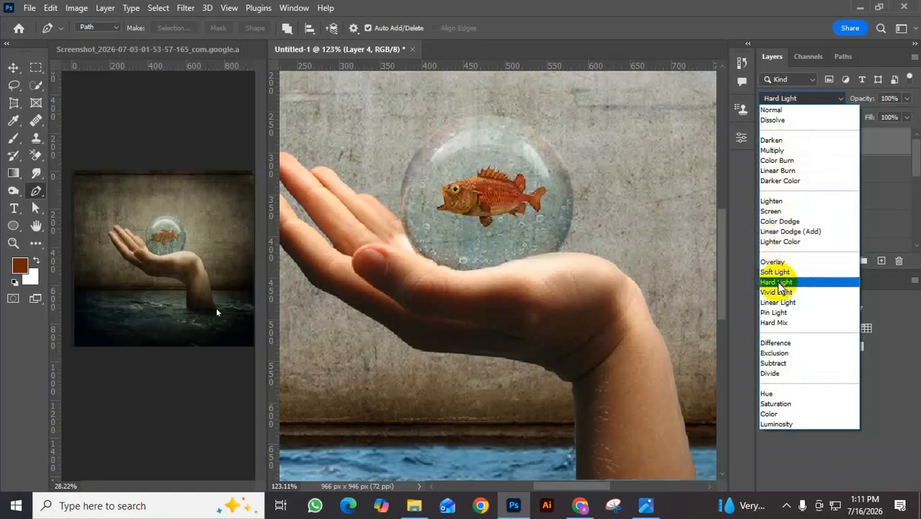
{"action": "left_click", "coordinate": [777, 282]}
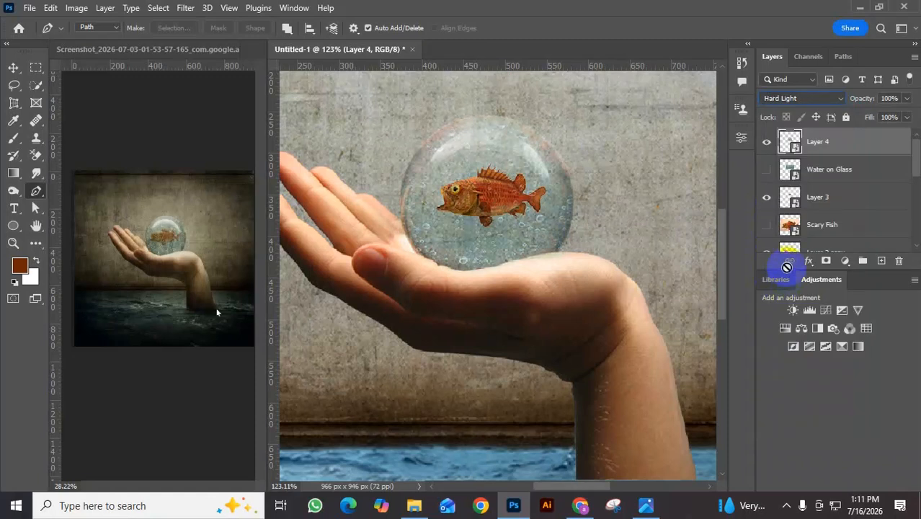
Step: Move Layer 4 and Layer 3 together in the layer stack to directly below Layer 2 copy, above the waater layer
{"action": "scroll", "coordinate": [824, 207], "scroll_direction": "down", "scroll_amount": 1}
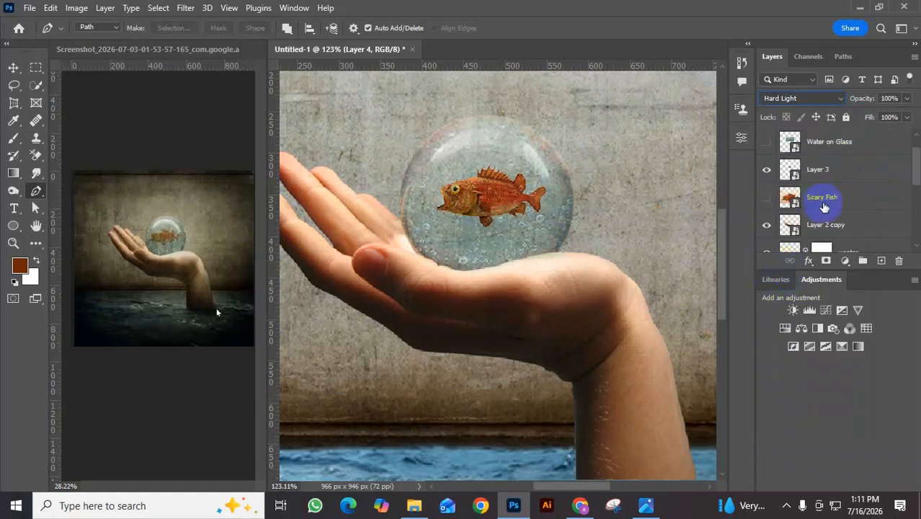
{"action": "scroll", "coordinate": [824, 206], "scroll_direction": "up", "scroll_amount": 1}
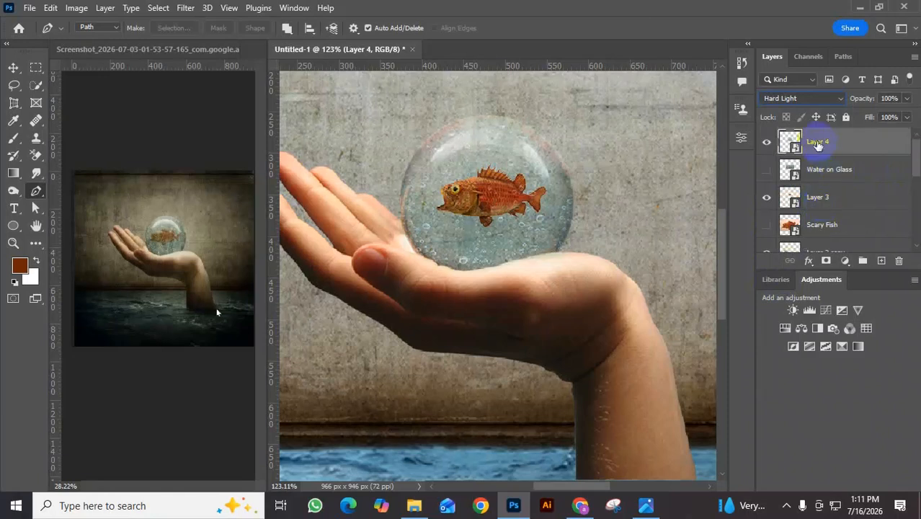
{"action": "left_click", "coordinate": [813, 201]}
{"action": "left_click_drag", "start_coordinate": [819, 142], "coordinate": [816, 243]}
{"action": "scroll", "coordinate": [817, 238], "scroll_direction": "down", "scroll_amount": 2}
{"action": "left_click", "coordinate": [820, 144]}
{"action": "left_click_drag", "start_coordinate": [820, 144], "coordinate": [819, 212]}
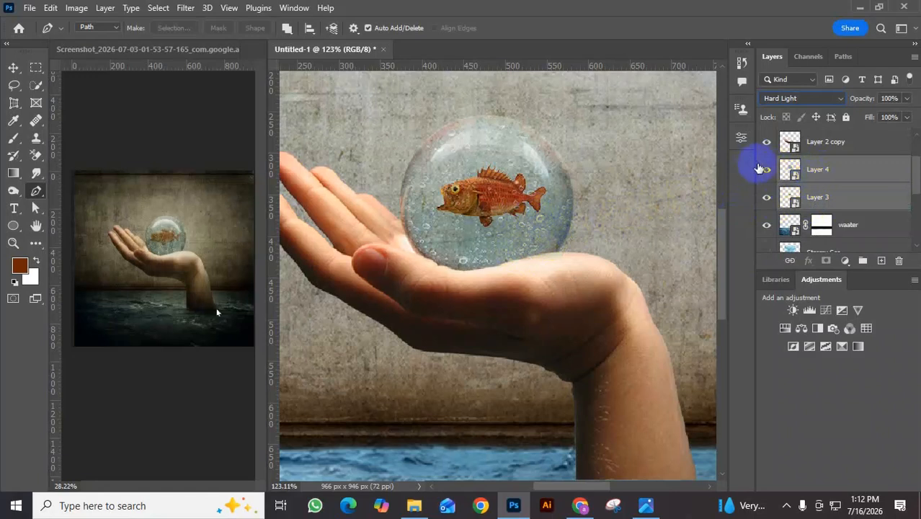
Step: Set the blend mode of Layer 3, the fish inside the glass ball, to Overlay
{"action": "scroll", "coordinate": [824, 191], "scroll_direction": "up", "scroll_amount": 1}
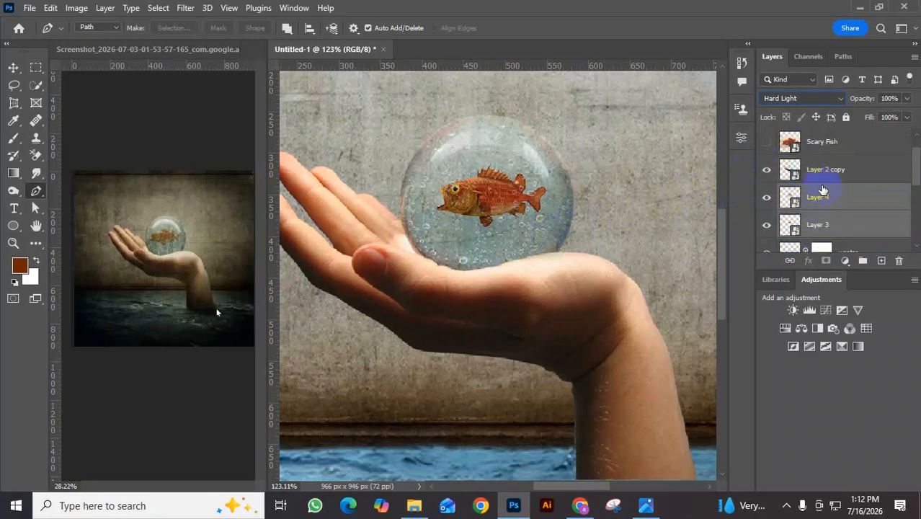
{"action": "left_click", "coordinate": [826, 225]}
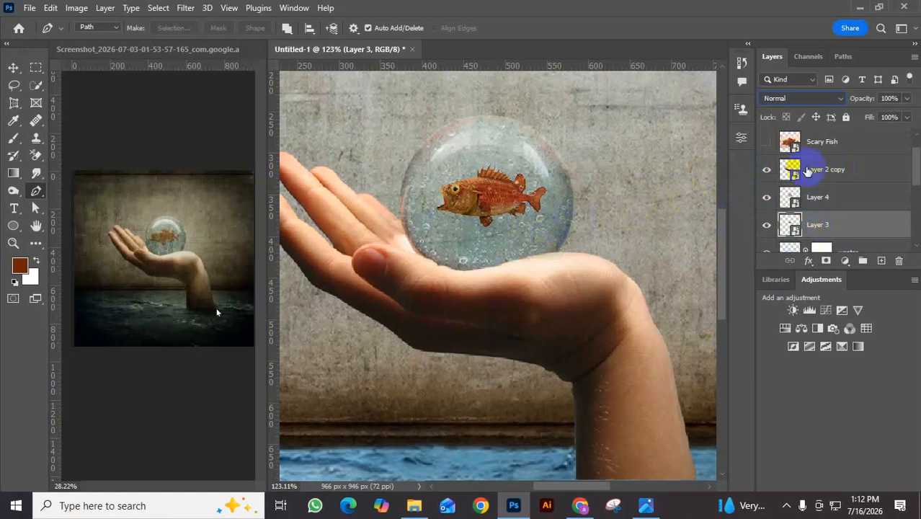
{"action": "left_click", "coordinate": [806, 98]}
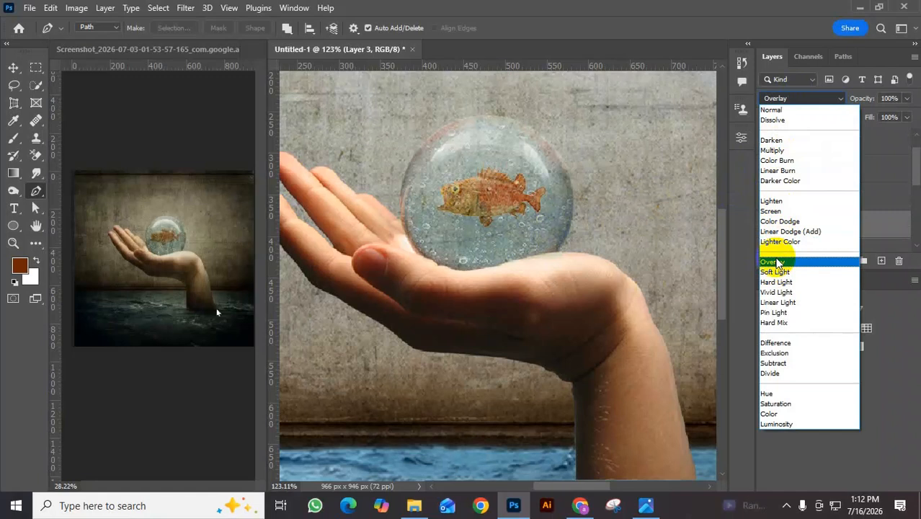
{"action": "left_click", "coordinate": [778, 264]}
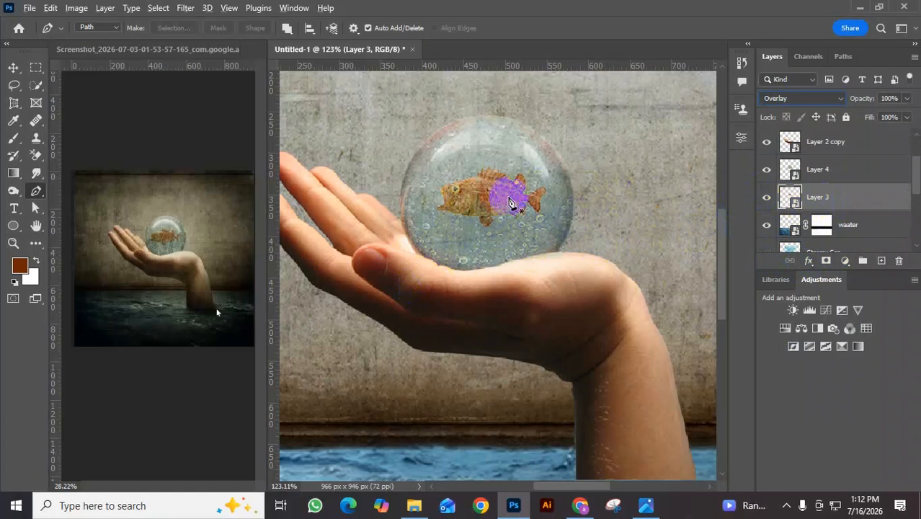
Step: Compare the fish, glass ball and the wrist's transition into the sea in the reference image with the composite
{"action": "left_click", "coordinate": [161, 265]}
{"action": "scroll", "coordinate": [161, 265], "scroll_direction": "up", "scroll_amount": 6}
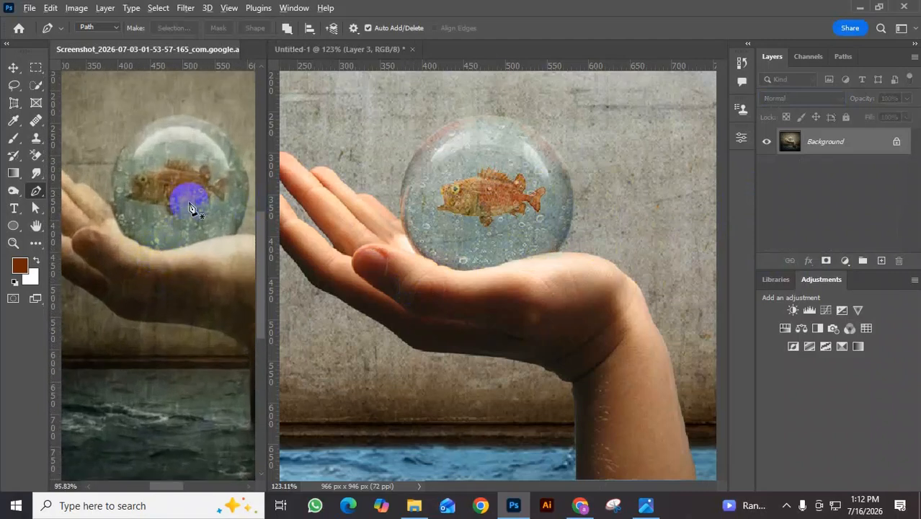
{"action": "scroll", "coordinate": [192, 208], "scroll_direction": "up", "scroll_amount": 1}
{"action": "scroll", "coordinate": [192, 208], "scroll_direction": "down", "scroll_amount": 6}
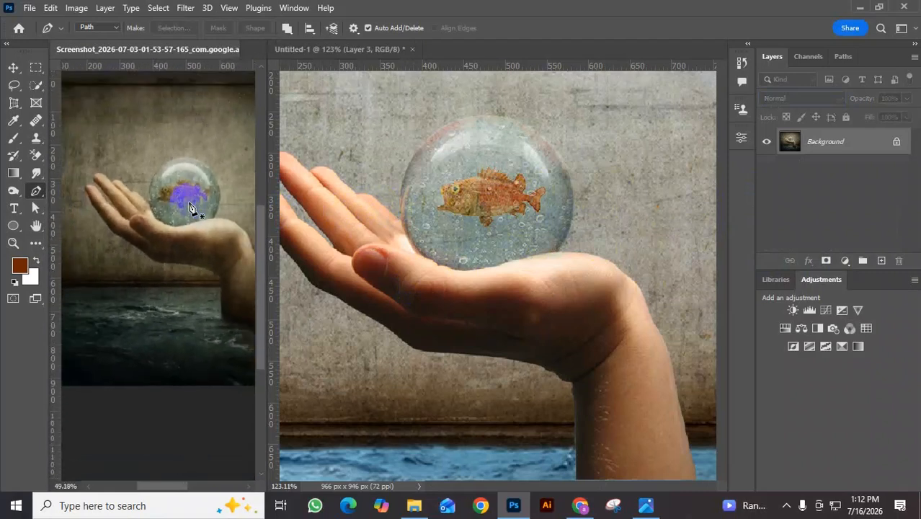
{"action": "left_click_drag", "start_coordinate": [191, 209], "coordinate": [179, 229]}
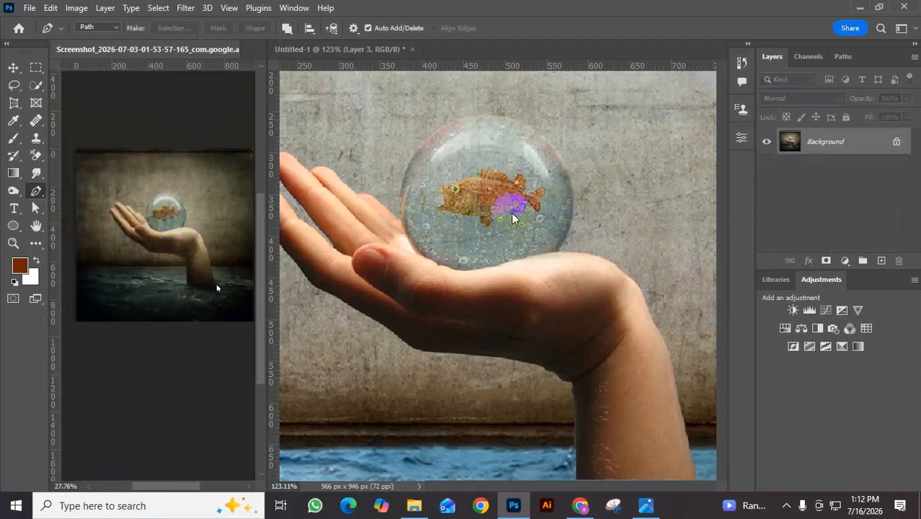
{"action": "left_click", "coordinate": [14, 69]}
{"action": "left_click", "coordinate": [510, 232]}
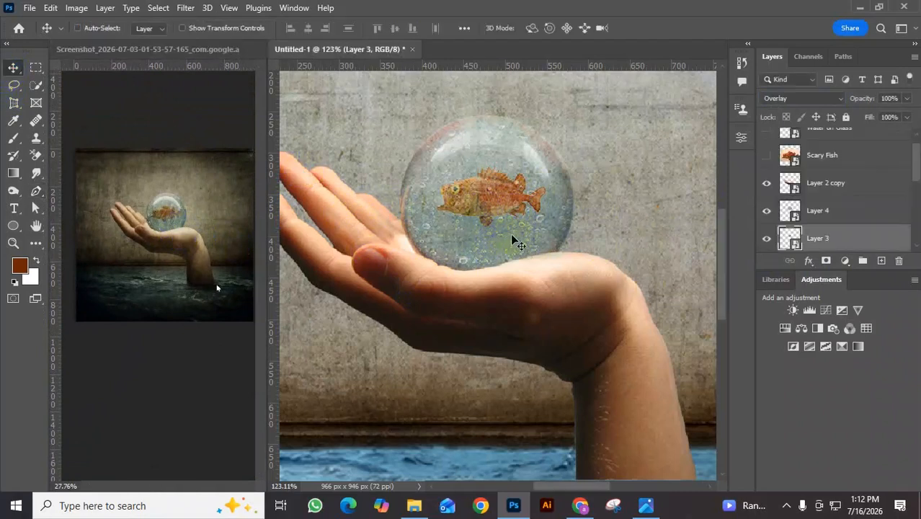
{"action": "scroll", "coordinate": [511, 234], "scroll_direction": "down", "scroll_amount": 2}
{"action": "scroll", "coordinate": [512, 237], "scroll_direction": "down", "scroll_amount": 3}
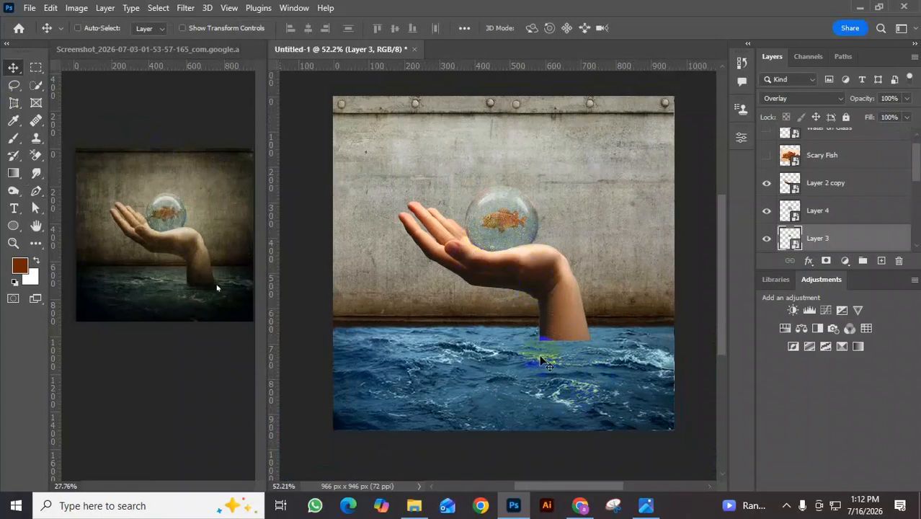
{"action": "left_click", "coordinate": [207, 286]}
{"action": "scroll", "coordinate": [189, 297], "scroll_direction": "up", "scroll_amount": 2}
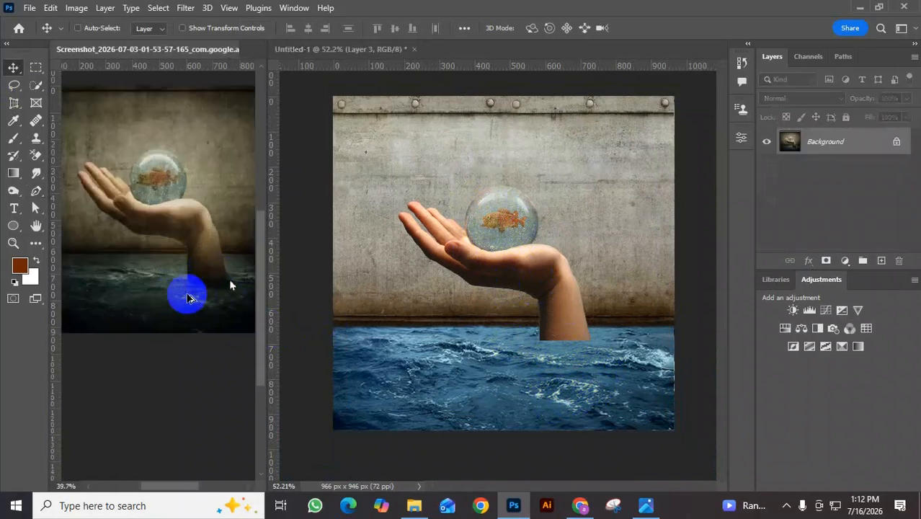
{"action": "scroll", "coordinate": [189, 297], "scroll_direction": "up", "scroll_amount": 3}
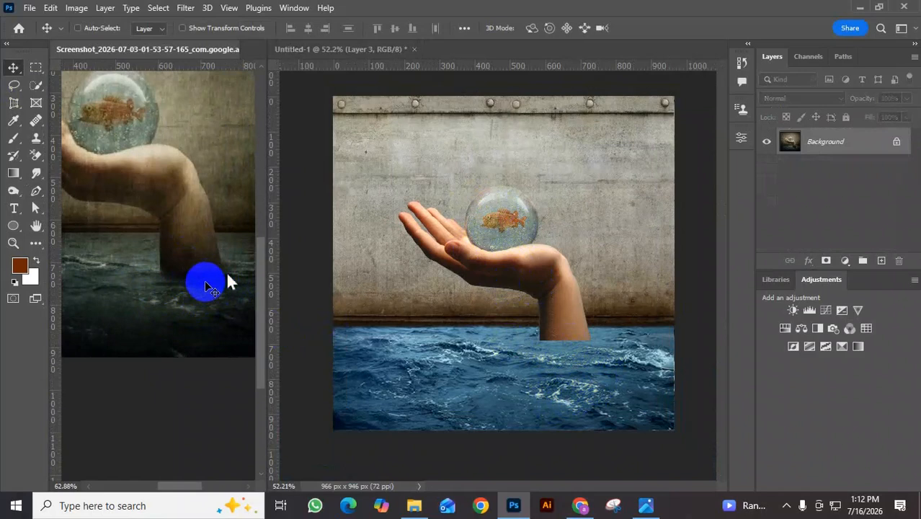
{"action": "scroll", "coordinate": [209, 288], "scroll_direction": "down", "scroll_amount": 5}
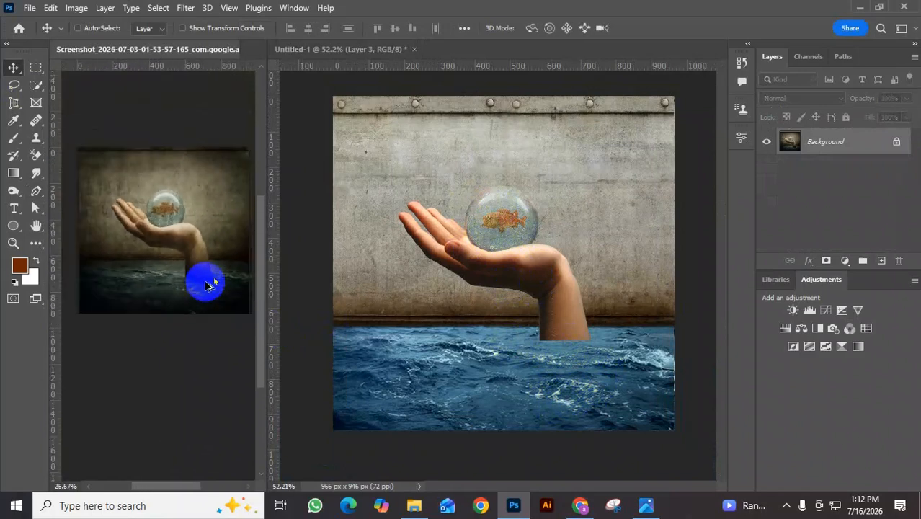
{"action": "mouse_move", "coordinate": [213, 288]}
{"action": "left_mouse_down"}
{"action": "mouse_move", "coordinate": [193, 292]}
{"action": "mouse_move", "coordinate": [199, 298]}
{"action": "left_mouse_up"}
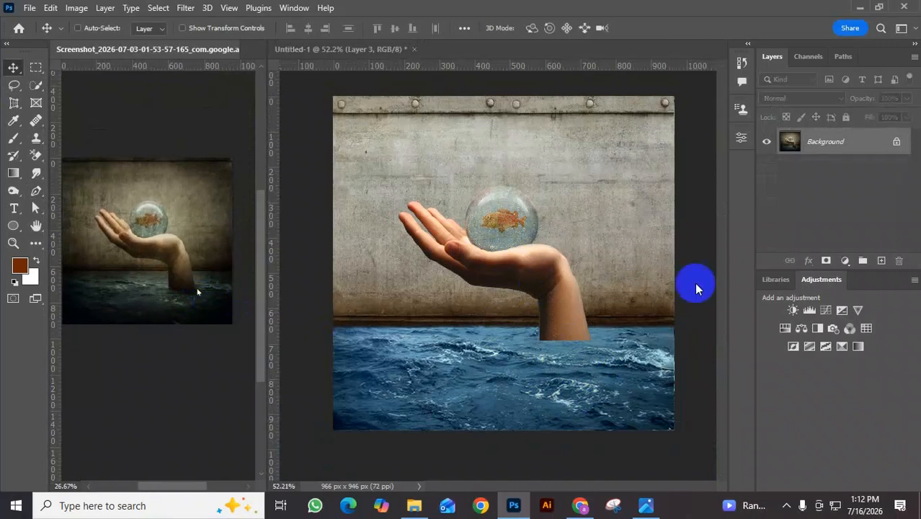
Step: Group Layer 2 copy, Layer 4 and Layer 3 in the composite and name the group "hand"
{"action": "left_click", "coordinate": [388, 48]}
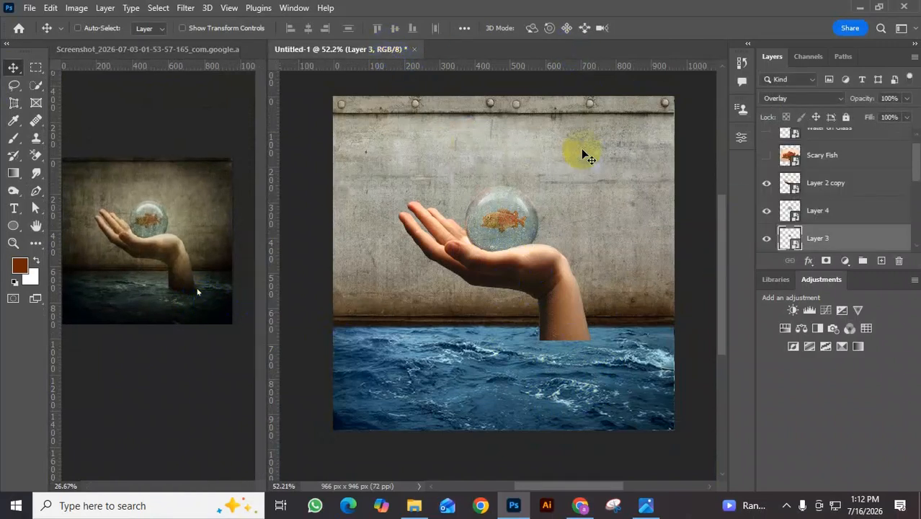
{"action": "left_click_drag", "start_coordinate": [577, 243], "coordinate": [827, 196]}
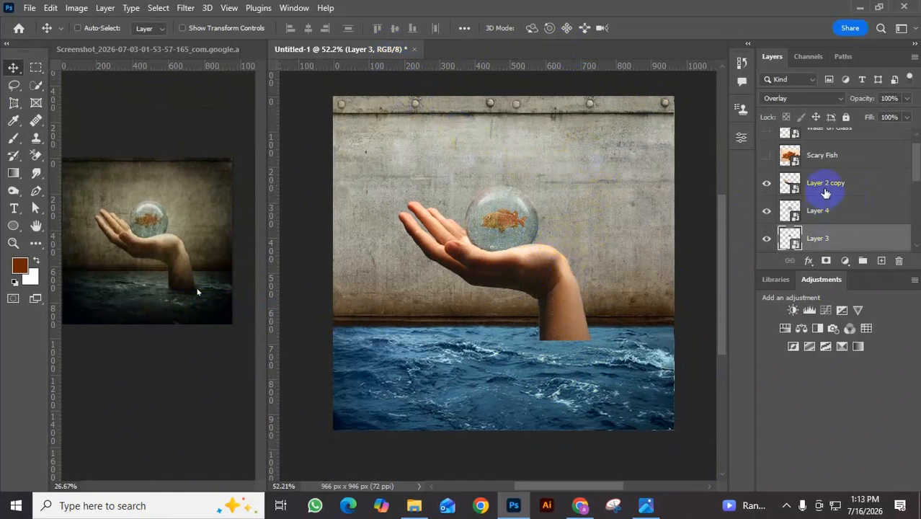
{"action": "left_click", "coordinate": [826, 193], "text": "shift"}
{"action": "left_click_drag", "start_coordinate": [826, 193], "coordinate": [513, 228]}
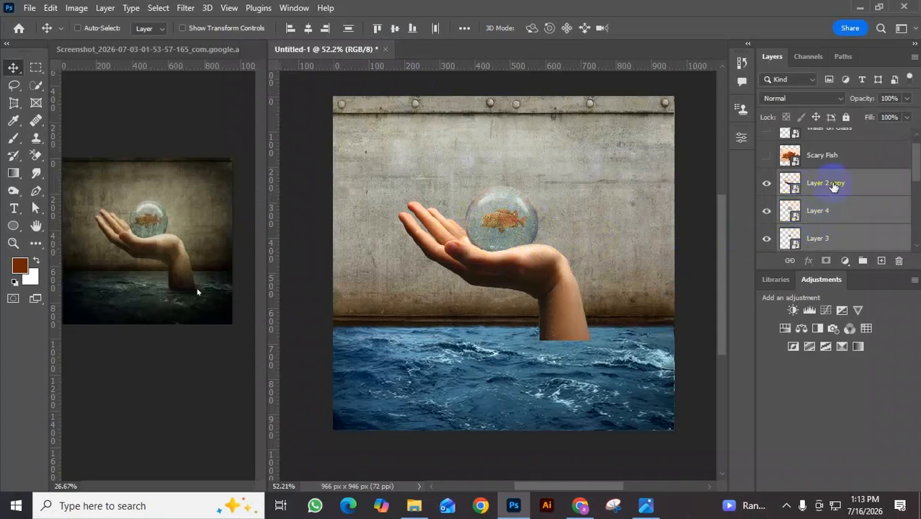
{"action": "key", "text": "ctrl+g"}
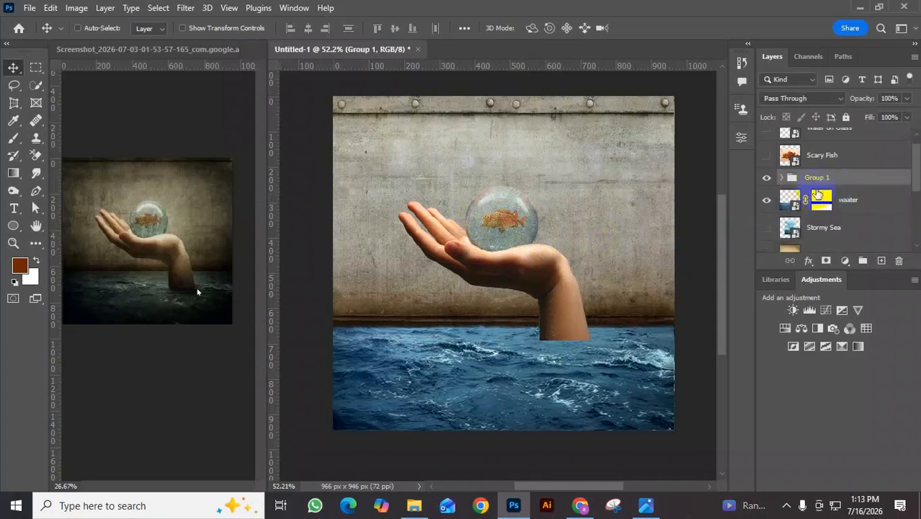
{"action": "double_click", "coordinate": [820, 177]}
{"action": "type", "text": "H"}
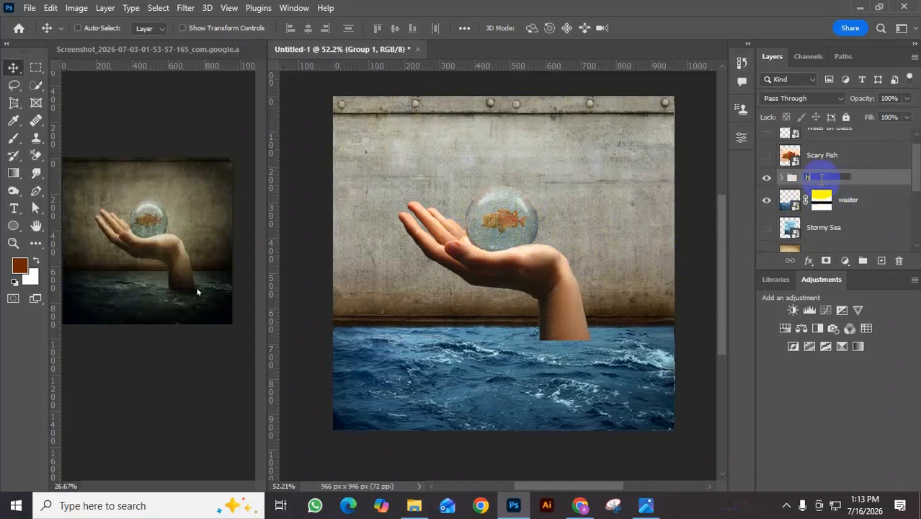
{"action": "type", "text": "and"}
{"action": "key", "text": "Return"}
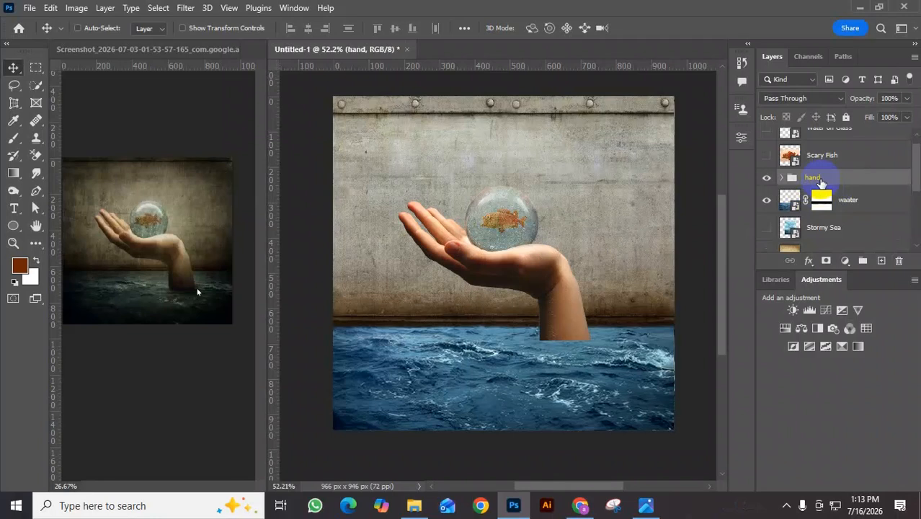
Step: Move the hand group straight down about 25 px so the wrist sits deeper in the sea
{"action": "left_click", "coordinate": [766, 178]}
{"action": "left_click", "coordinate": [766, 178]}
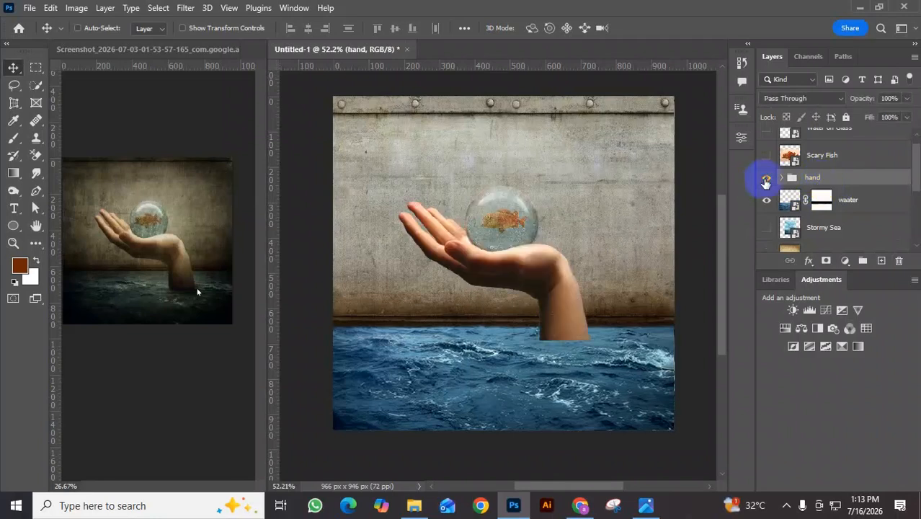
{"action": "mouse_move", "coordinate": [535, 282]}
{"action": "left_mouse_down"}
{"action": "mouse_move", "coordinate": [538, 315]}
{"action": "mouse_move", "coordinate": [537, 239]}
{"action": "mouse_move", "coordinate": [535, 294]}
{"action": "mouse_move", "coordinate": [536, 274]}
{"action": "mouse_move", "coordinate": [538, 282]}
{"action": "left_mouse_up"}
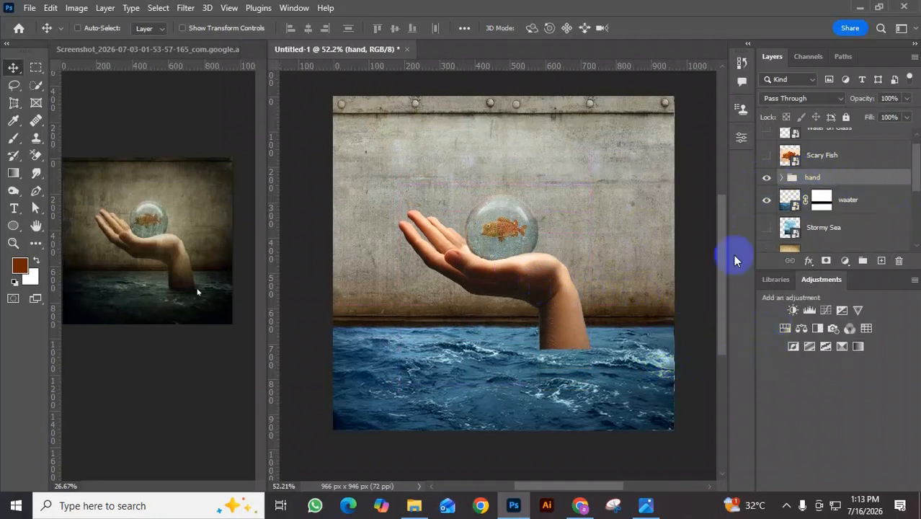
{"action": "left_click", "coordinate": [809, 181]}
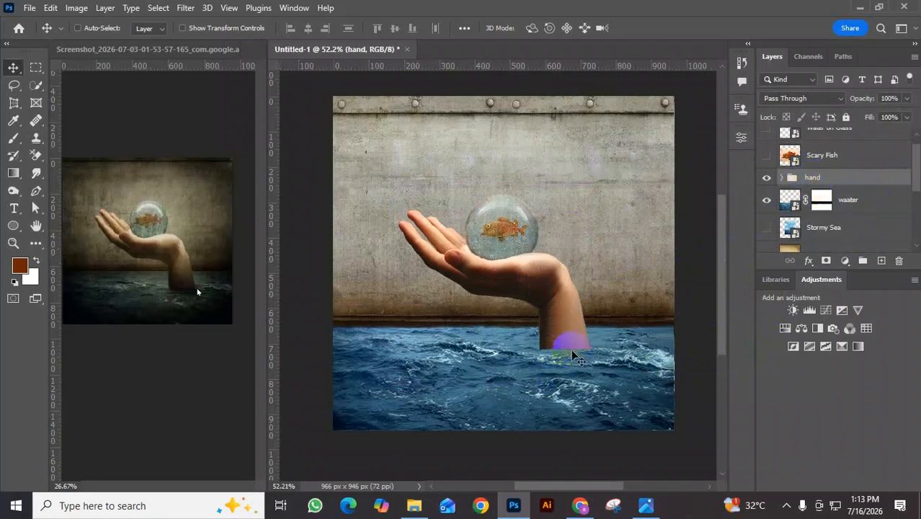
Step: Add a layer mask to the hand group and paint it black with a size 20 soft brush along the wrist's cut-off lower edge
{"action": "scroll", "coordinate": [564, 340], "scroll_direction": "up", "scroll_amount": 5}
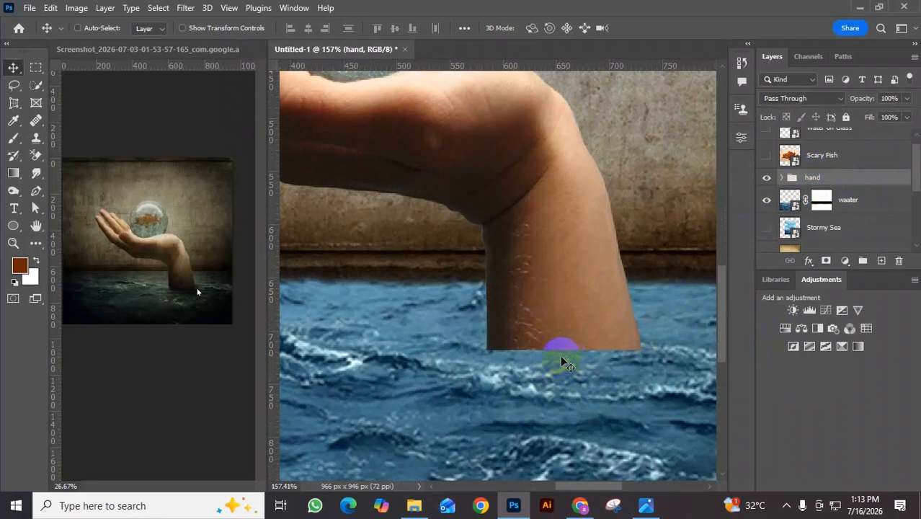
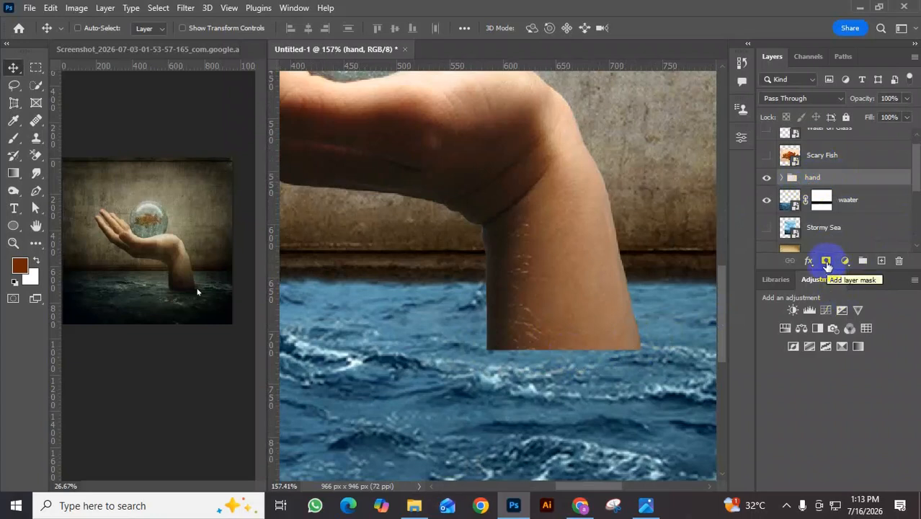
{"action": "left_click", "coordinate": [827, 261]}
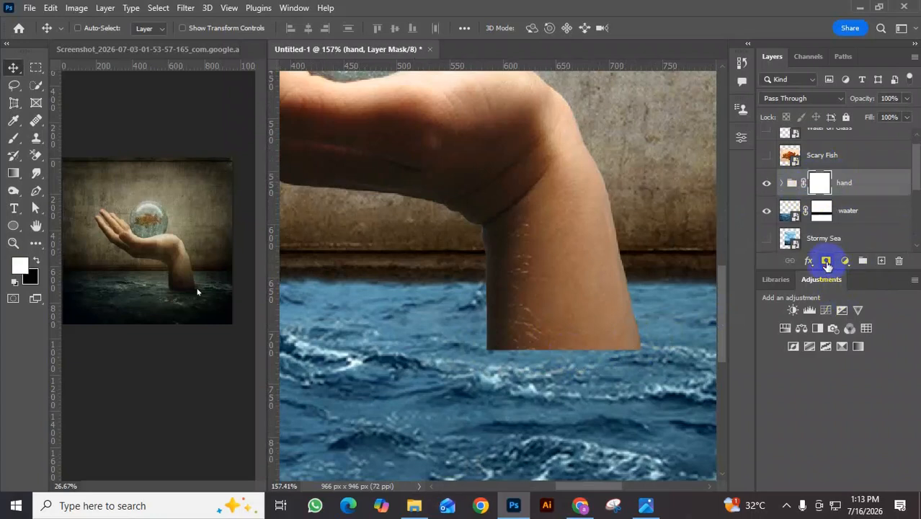
{"action": "left_click", "coordinate": [13, 142]}
{"action": "left_click", "coordinate": [37, 261]}
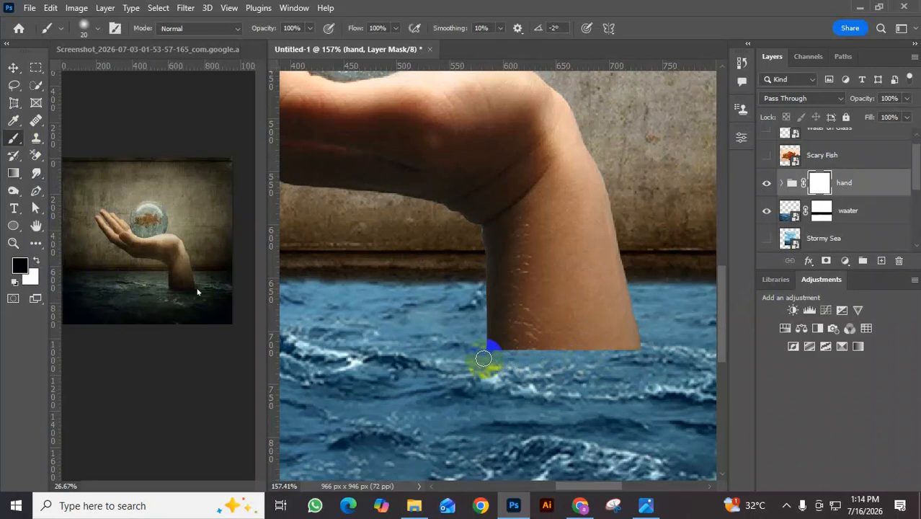
{"action": "scroll", "coordinate": [484, 360], "scroll_direction": "up", "scroll_amount": 4}
{"action": "left_click_drag", "start_coordinate": [592, 354], "coordinate": [465, 370]}
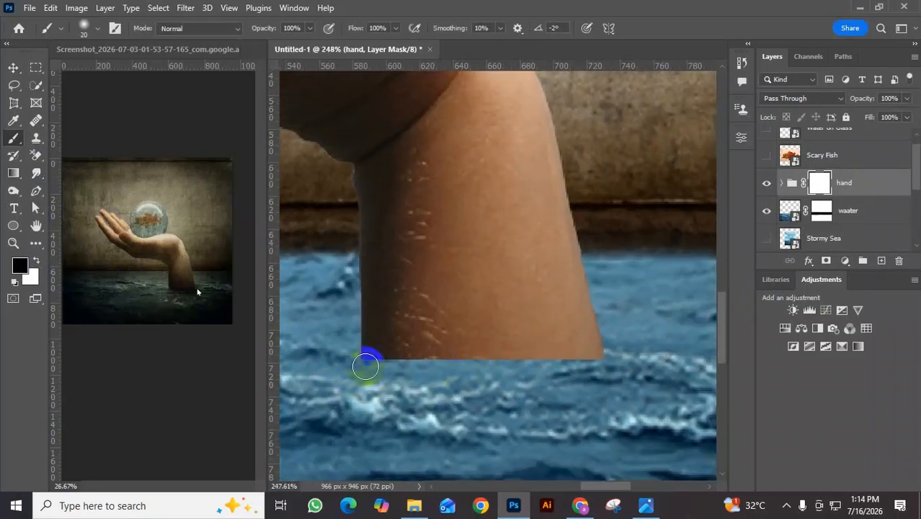
{"action": "mouse_move", "coordinate": [364, 368]}
{"action": "left_mouse_down"}
{"action": "mouse_move", "coordinate": [618, 365]}
{"action": "mouse_move", "coordinate": [508, 378]}
{"action": "mouse_move", "coordinate": [346, 374]}
{"action": "mouse_move", "coordinate": [545, 400]}
{"action": "mouse_move", "coordinate": [633, 379]}
{"action": "mouse_move", "coordinate": [601, 368]}
{"action": "mouse_move", "coordinate": [625, 352]}
{"action": "mouse_move", "coordinate": [577, 381]}
{"action": "mouse_move", "coordinate": [602, 380]}
{"action": "left_mouse_up"}
{"action": "scroll", "coordinate": [598, 380], "scroll_direction": "down", "scroll_amount": 3}
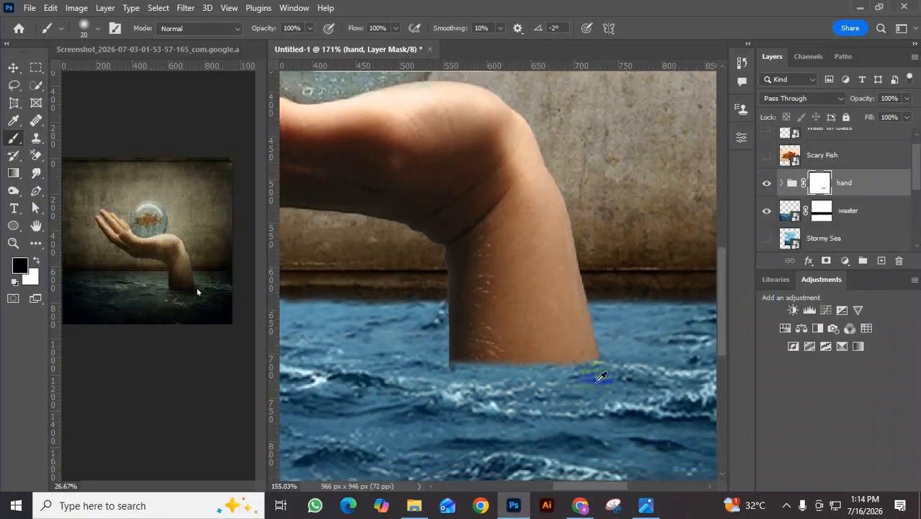
{"action": "mouse_move", "coordinate": [551, 389]}
{"action": "left_mouse_down"}
{"action": "mouse_move", "coordinate": [579, 394]}
{"action": "mouse_move", "coordinate": [572, 426]}
{"action": "left_mouse_up"}
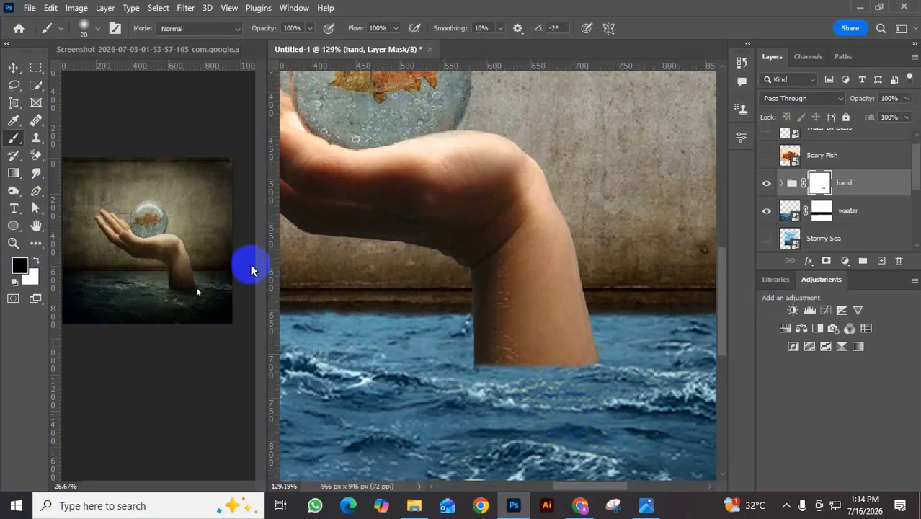
Step: Nudge the hand group down and slightly left to seat the wrist's masked edge against the waves
{"action": "left_click", "coordinate": [14, 67]}
{"action": "scroll", "coordinate": [533, 301], "scroll_direction": "down", "scroll_amount": 2}
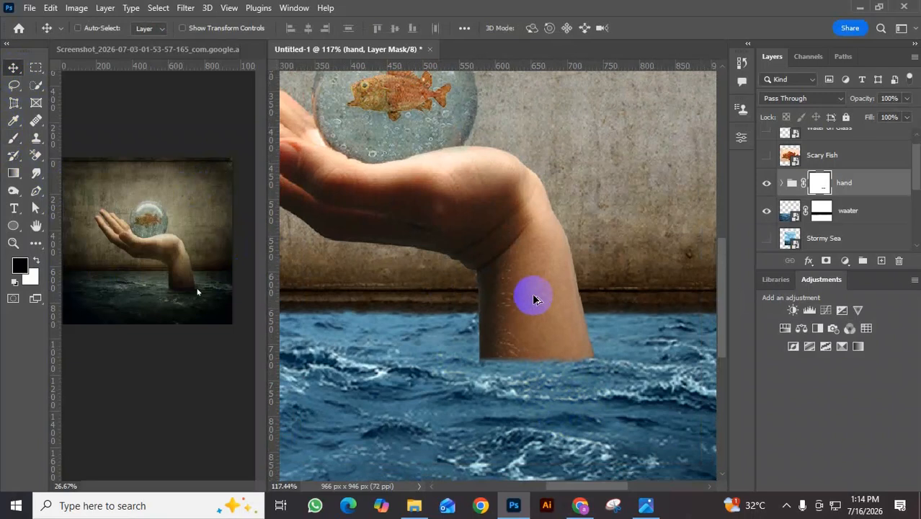
{"action": "left_click", "coordinate": [831, 211]}
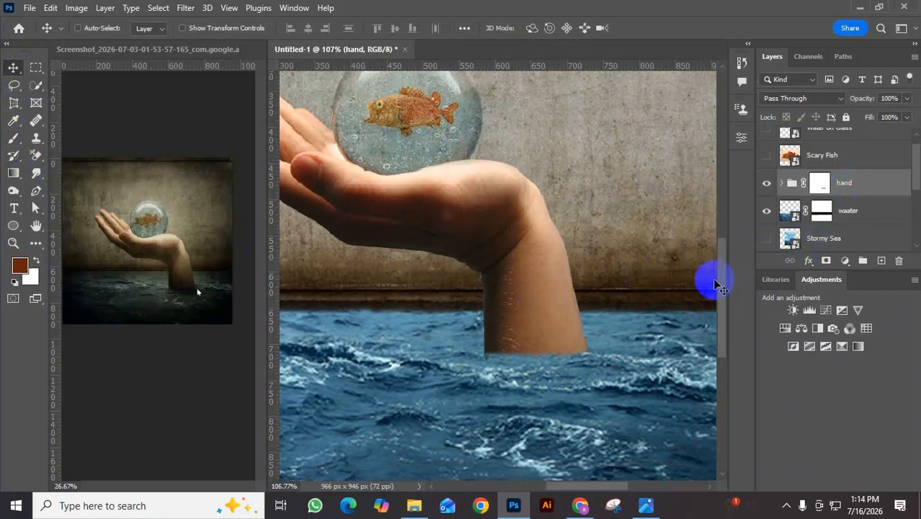
{"action": "key", "text": "Down"}
{"action": "key", "text": "Down"}
{"action": "key", "text": "Down"}
{"action": "key", "text": "Down"}
{"action": "key", "text": "Down"}
{"action": "key", "text": "Down"}
{"action": "key", "text": "Down"}
{"action": "key", "text": "Down"}
{"action": "key", "text": "Down"}
{"action": "key", "text": "Down"}
{"action": "key", "text": "Down"}
{"action": "key", "text": "Down"}
{"action": "key", "text": "Down"}
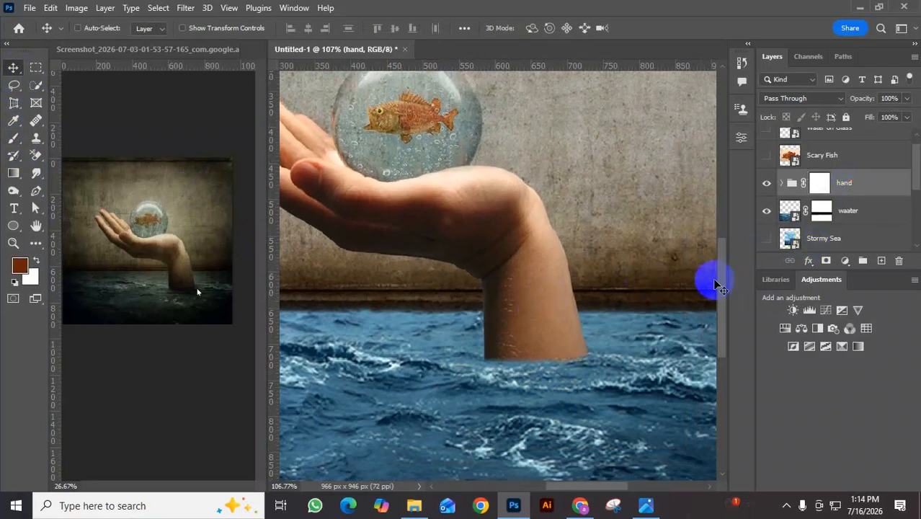
{"action": "key", "text": "Down"}
{"action": "key", "text": "Down"}
{"action": "key", "text": "Down"}
{"action": "key", "text": "Down"}
{"action": "key", "text": "Down"}
{"action": "key", "text": "Down"}
{"action": "key", "text": "Down"}
{"action": "key", "text": "Down"}
{"action": "key", "text": "Up"}
{"action": "key", "text": "Up"}
{"action": "key", "text": "Up"}
{"action": "key", "text": "Up"}
{"action": "key", "text": "Left"}
{"action": "key", "text": "Left"}
{"action": "key", "text": "Left"}
{"action": "key", "text": "Left"}
{"action": "key", "text": "Left"}
{"action": "key", "text": "Left"}
{"action": "key", "text": "Left"}
{"action": "key", "text": "Up"}
{"action": "key", "text": "Up"}
{"action": "key", "text": "Up"}
{"action": "key", "text": "Up"}
{"action": "key", "text": "Up"}
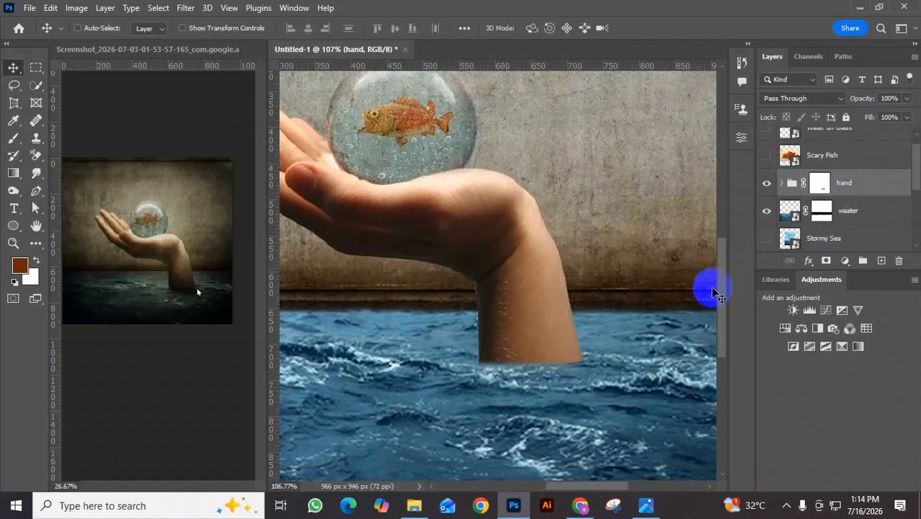
Step: Lower the hand group a little more and shift it about 90 px right along the wave crest
{"action": "key", "text": "Down"}
{"action": "key", "text": "Down"}
{"action": "key", "text": "Down"}
{"action": "key", "text": "Down"}
{"action": "key", "text": "Down"}
{"action": "key", "text": "Down"}
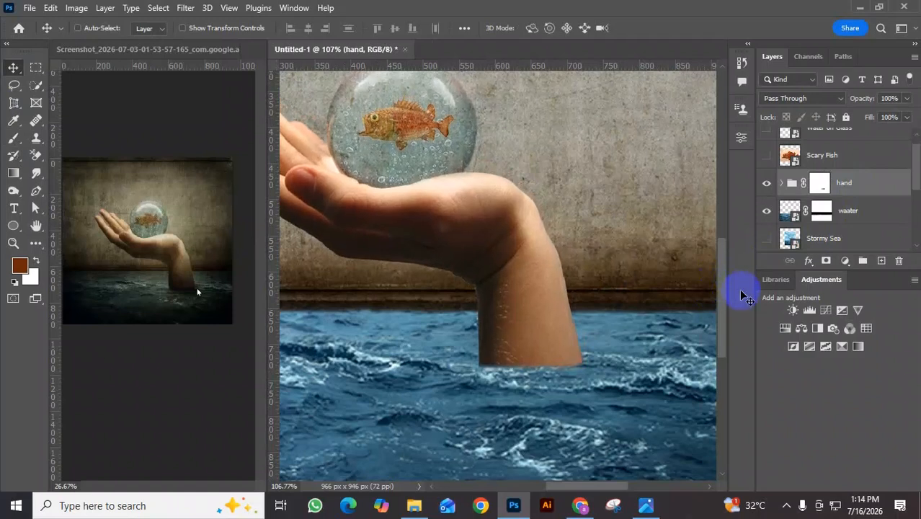
{"action": "left_click_drag", "start_coordinate": [508, 315], "coordinate": [576, 324]}
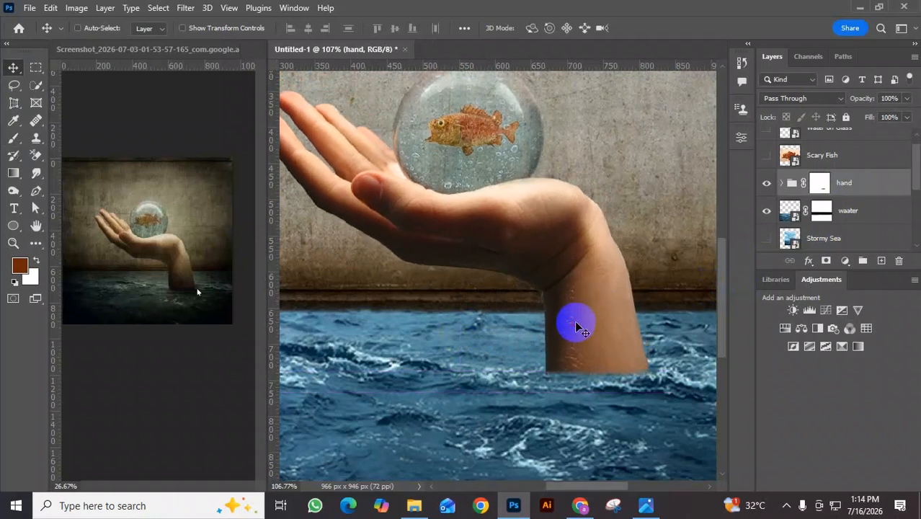
Step: Move the hand group about 55 px left and slightly down so the wrist meets the waves at a new spot
{"action": "scroll", "coordinate": [604, 346], "scroll_direction": "down", "scroll_amount": 1}
{"action": "scroll", "coordinate": [598, 338], "scroll_direction": "down", "scroll_amount": 2}
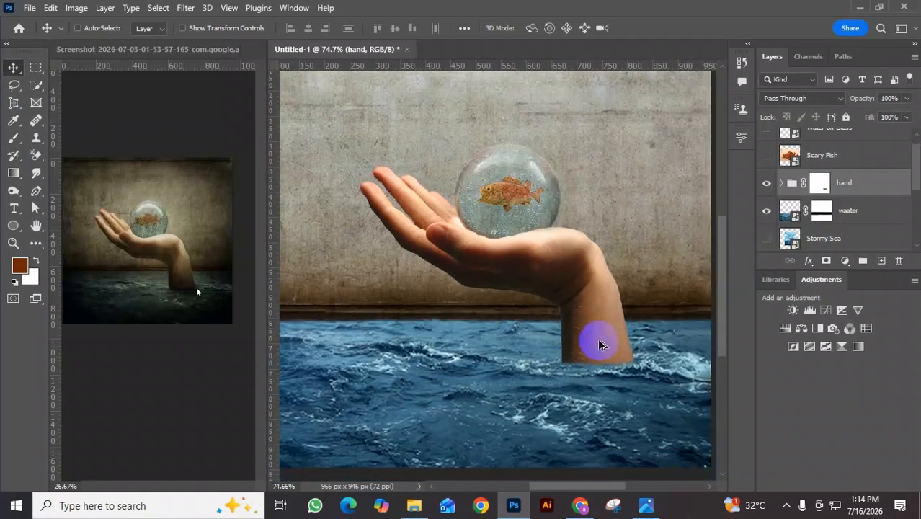
{"action": "mouse_move", "coordinate": [602, 333]}
{"action": "left_mouse_down"}
{"action": "mouse_move", "coordinate": [553, 327]}
{"action": "mouse_move", "coordinate": [585, 336]}
{"action": "left_mouse_up"}
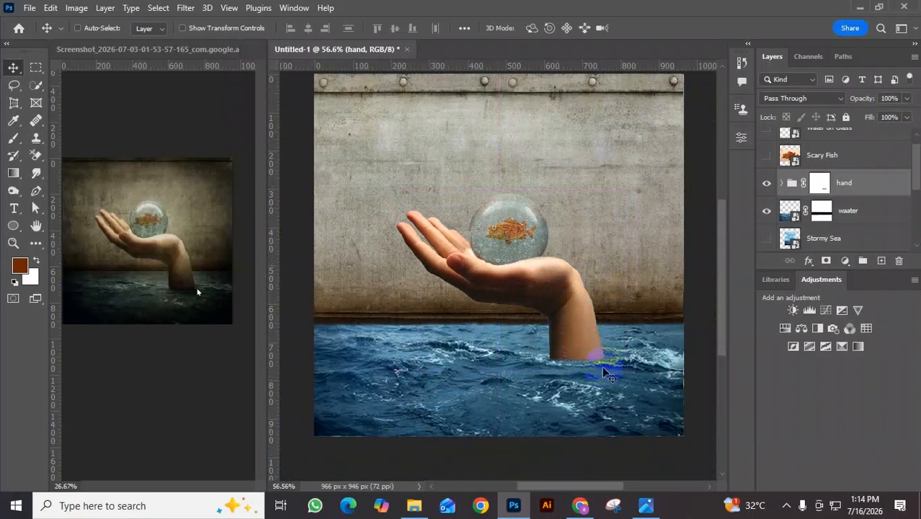
{"action": "scroll", "coordinate": [583, 375], "scroll_direction": "up", "scroll_amount": 3}
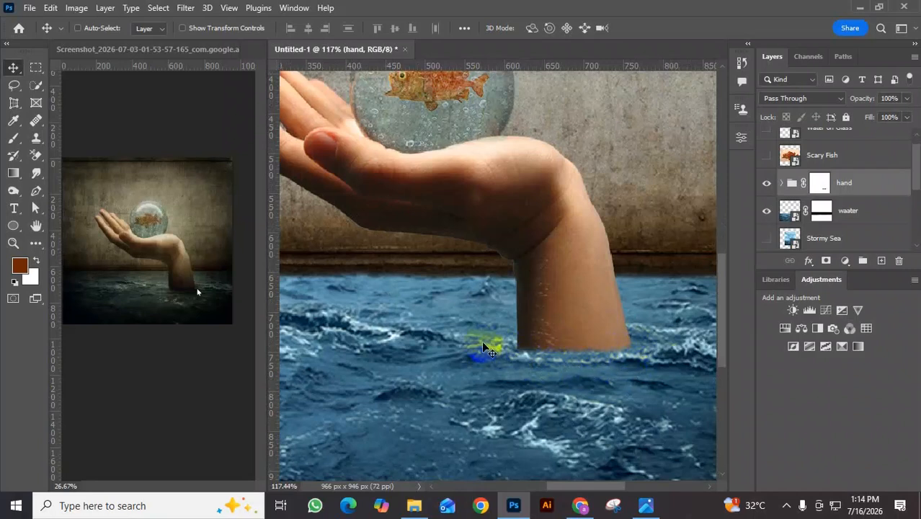
{"action": "scroll", "coordinate": [533, 348], "scroll_direction": "down", "scroll_amount": 1}
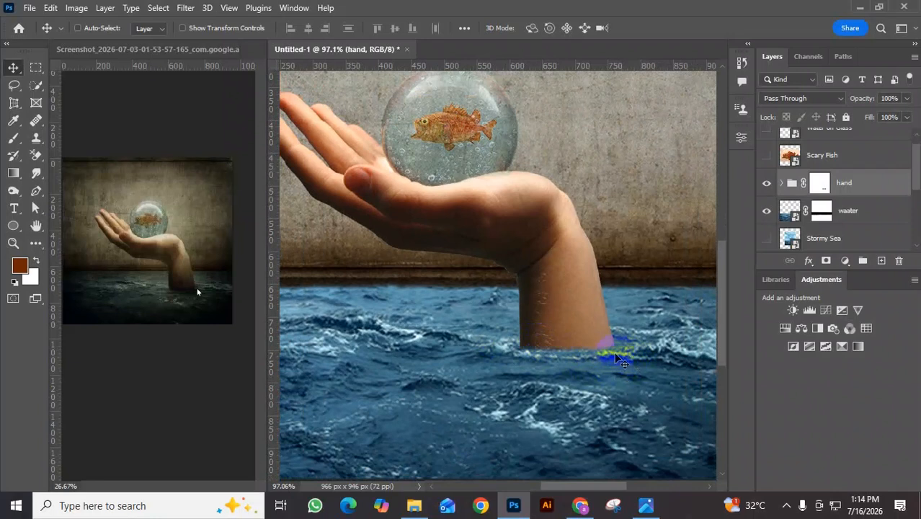
{"action": "scroll", "coordinate": [595, 357], "scroll_direction": "down", "scroll_amount": 1}
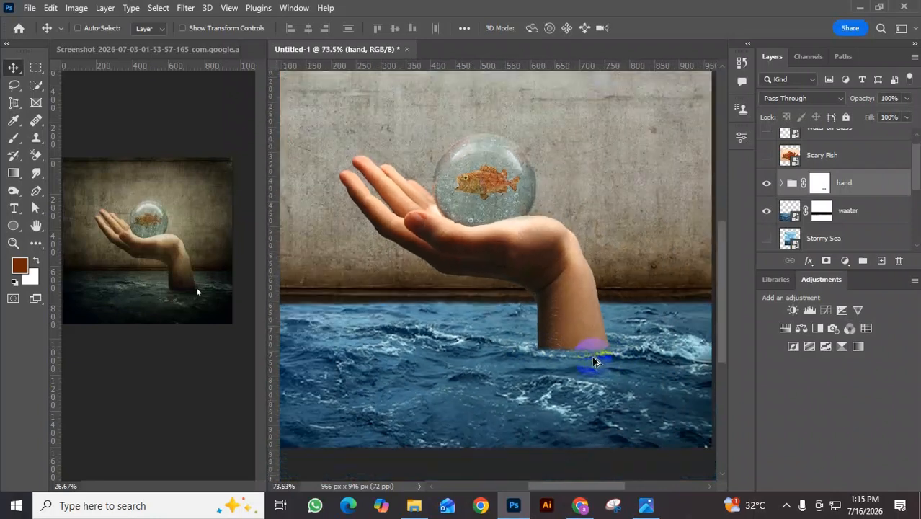
{"action": "scroll", "coordinate": [584, 368], "scroll_direction": "down", "scroll_amount": 1}
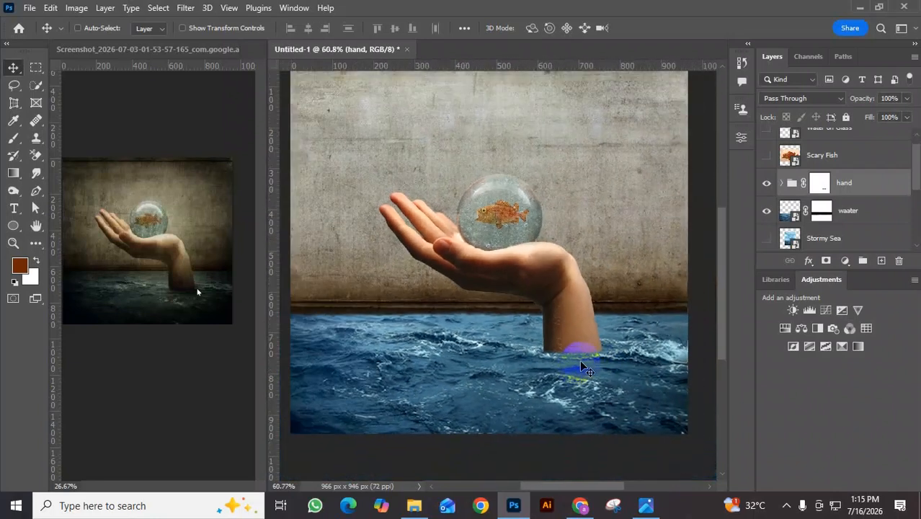
{"action": "scroll", "coordinate": [582, 360], "scroll_direction": "down", "scroll_amount": 1}
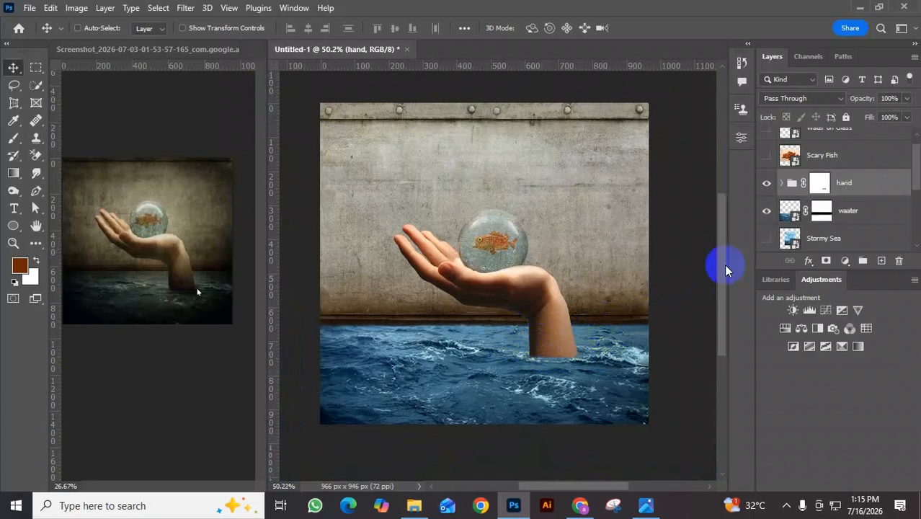
Step: Shift the metal wall layer (Layer 1) and the waater layer together about 25 px down behind the hand
{"action": "scroll", "coordinate": [821, 249], "scroll_direction": "down", "scroll_amount": 1}
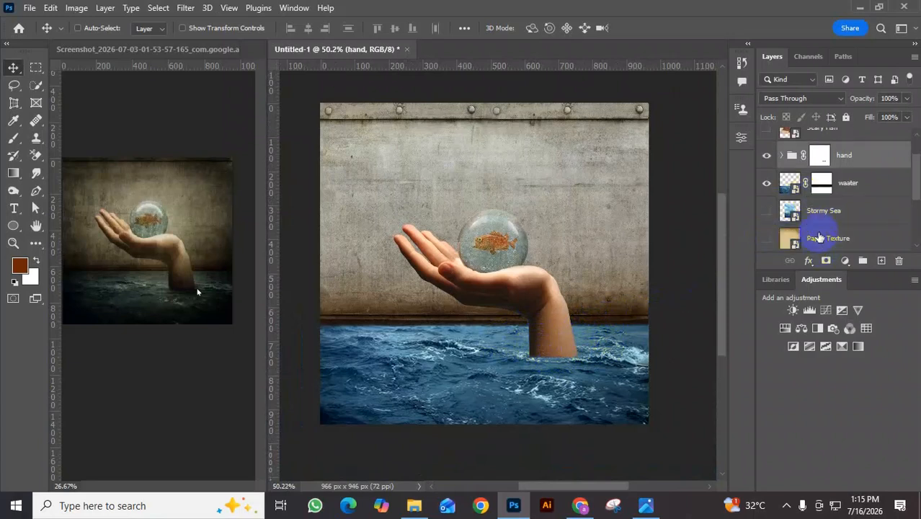
{"action": "left_click", "coordinate": [795, 183]}
{"action": "scroll", "coordinate": [830, 244], "scroll_direction": "down", "scroll_amount": 1}
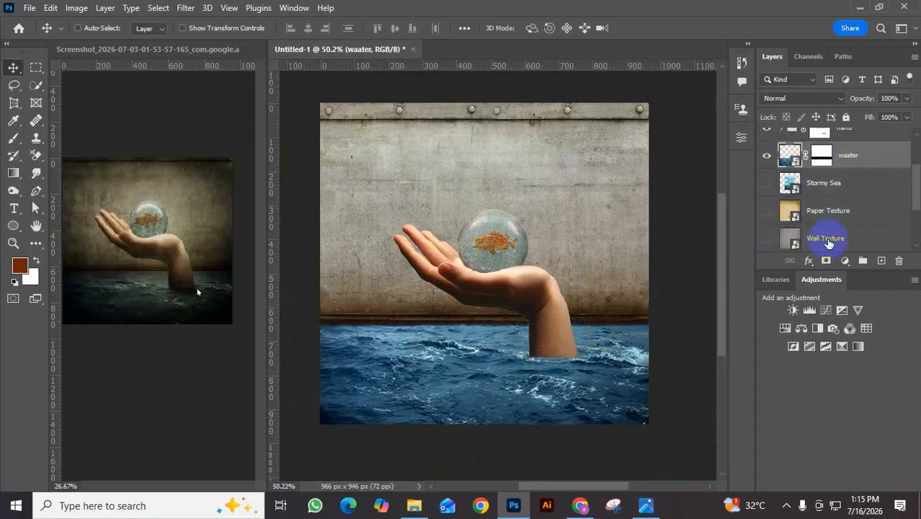
{"action": "scroll", "coordinate": [829, 244], "scroll_direction": "down", "scroll_amount": 1}
{"action": "scroll", "coordinate": [829, 243], "scroll_direction": "down", "scroll_amount": 1}
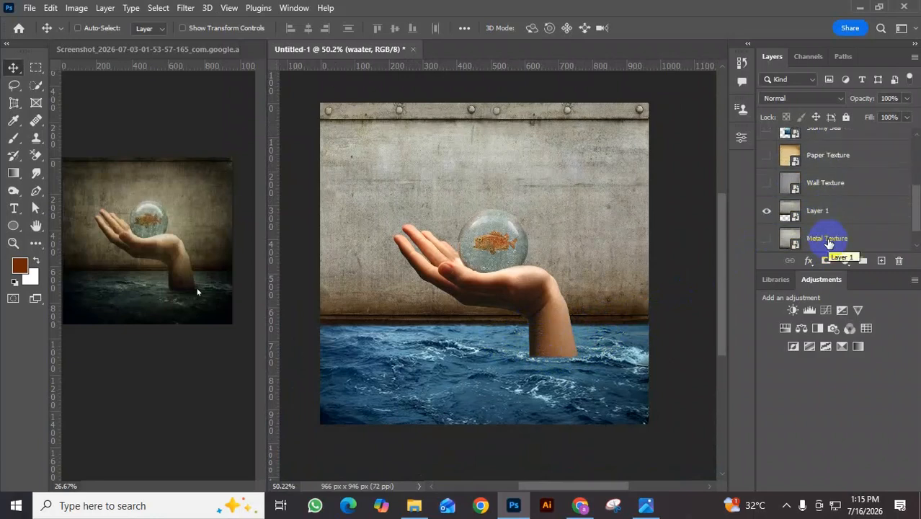
{"action": "scroll", "coordinate": [829, 243], "scroll_direction": "down", "scroll_amount": 1}
{"action": "left_click", "coordinate": [767, 184]}
{"action": "left_click", "coordinate": [766, 184]}
{"action": "left_click", "coordinate": [817, 185]}
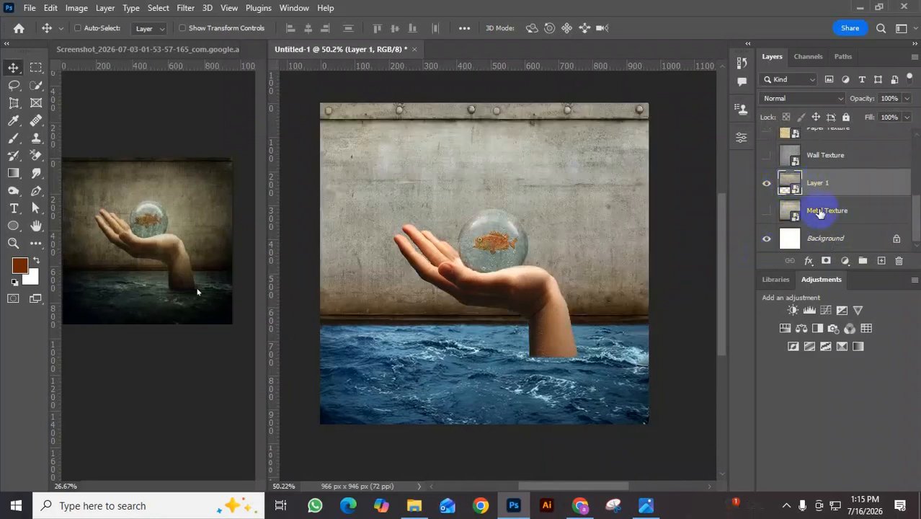
{"action": "scroll", "coordinate": [823, 189], "scroll_direction": "up", "scroll_amount": 3}
{"action": "scroll", "coordinate": [822, 193], "scroll_direction": "down", "scroll_amount": 2}
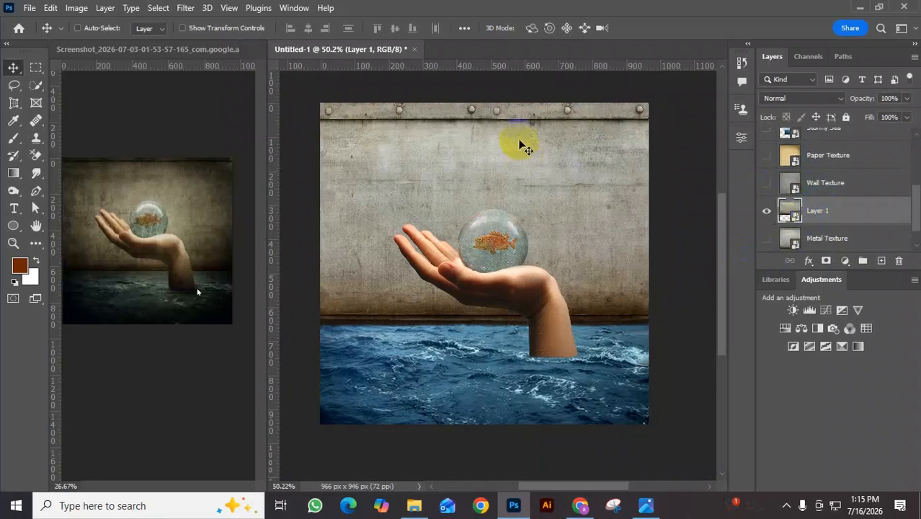
{"action": "left_click", "coordinate": [828, 213]}
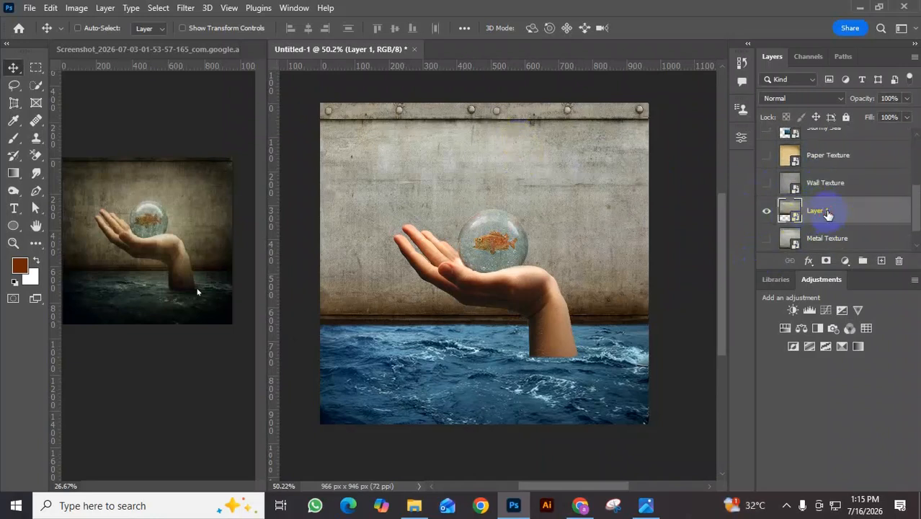
{"action": "scroll", "coordinate": [831, 208], "scroll_direction": "up", "scroll_amount": 2}
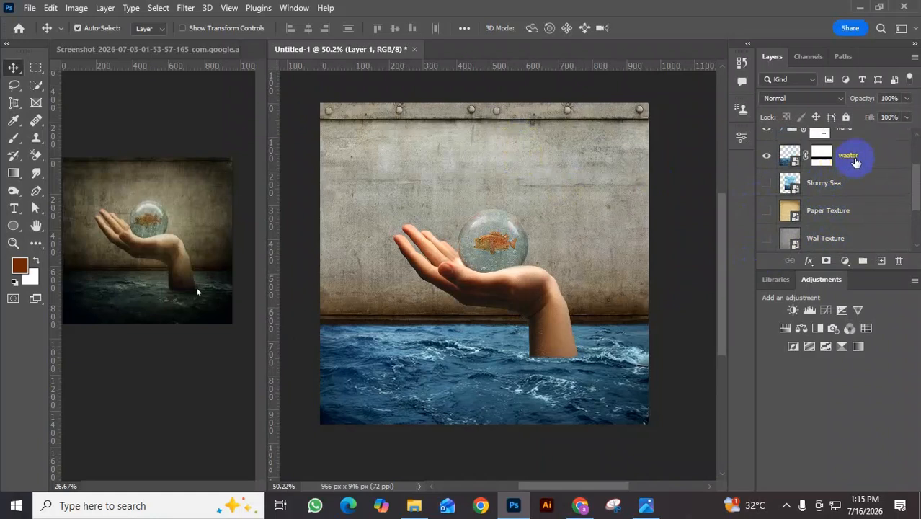
{"action": "left_click", "coordinate": [855, 162], "text": "ctrl"}
{"action": "left_click", "coordinate": [611, 330]}
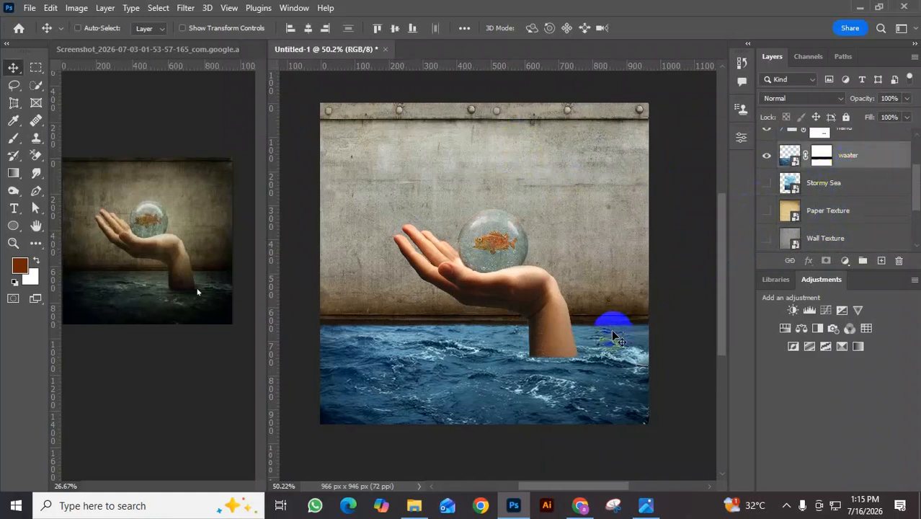
{"action": "key", "text": "Down"}
{"action": "key", "text": "Down"}
{"action": "key", "text": "Down"}
{"action": "key", "text": "Down"}
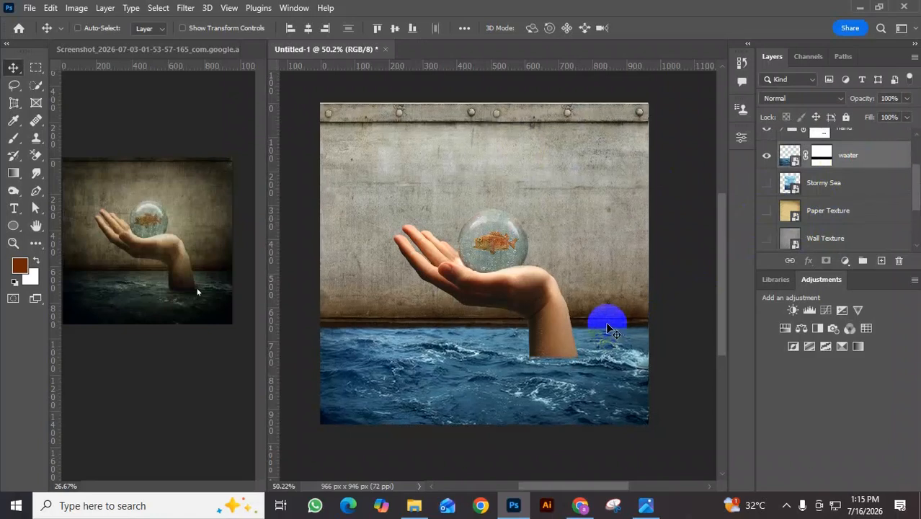
{"action": "key", "text": "Down"}
{"action": "key", "text": "Down"}
{"action": "key", "text": "Down"}
{"action": "key", "text": "Down"}
{"action": "key", "text": "Down"}
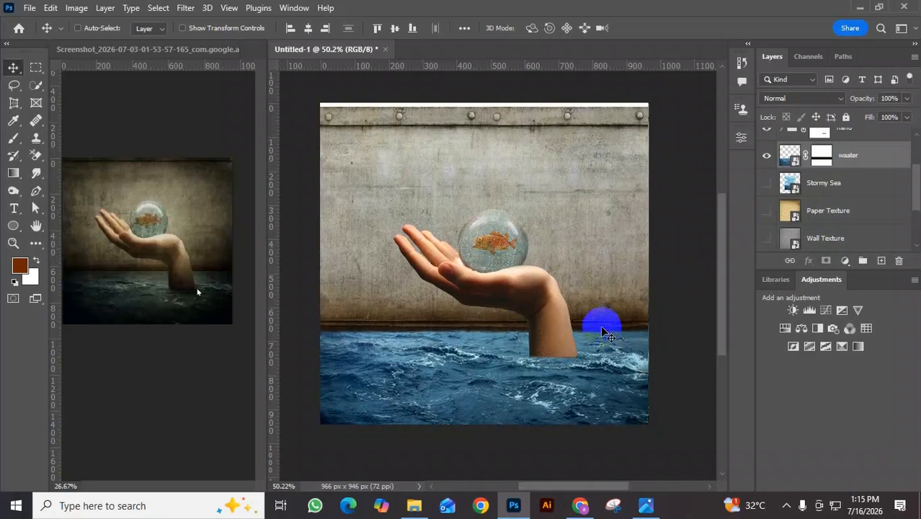
{"action": "key", "text": "Down"}
{"action": "key", "text": "Down"}
{"action": "key", "text": "Down"}
{"action": "key", "text": "Down"}
{"action": "key", "text": "Down"}
{"action": "key", "text": "Down"}
{"action": "key", "text": "Down"}
{"action": "key", "text": "Down"}
{"action": "key", "text": "Down"}
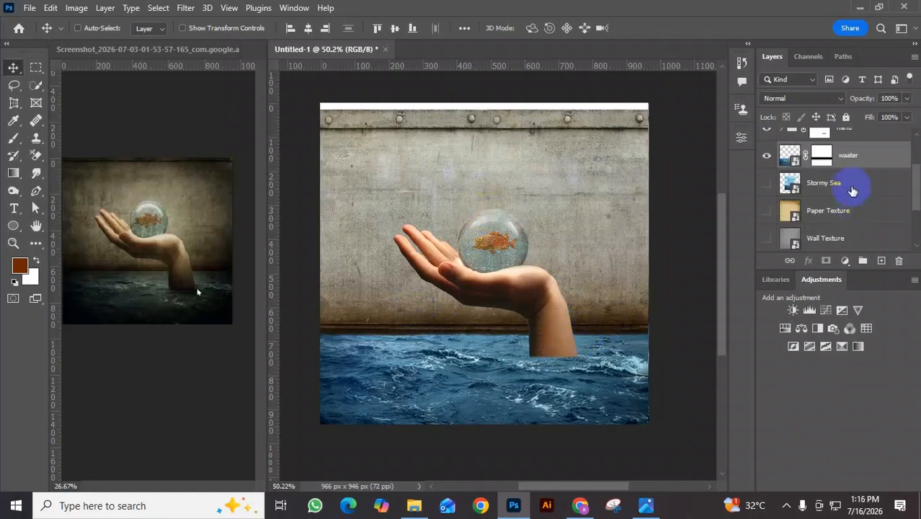
Step: Include the hand group with the wall and waater layers and nudge all three up about 25 px to close the canvas's upper gap
{"action": "scroll", "coordinate": [838, 185], "scroll_direction": "up", "scroll_amount": 3}
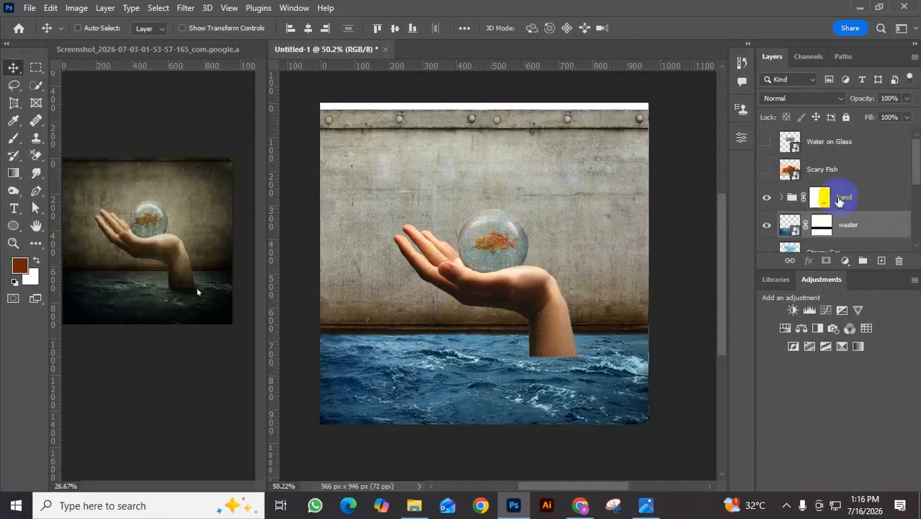
{"action": "left_click", "coordinate": [852, 197]}
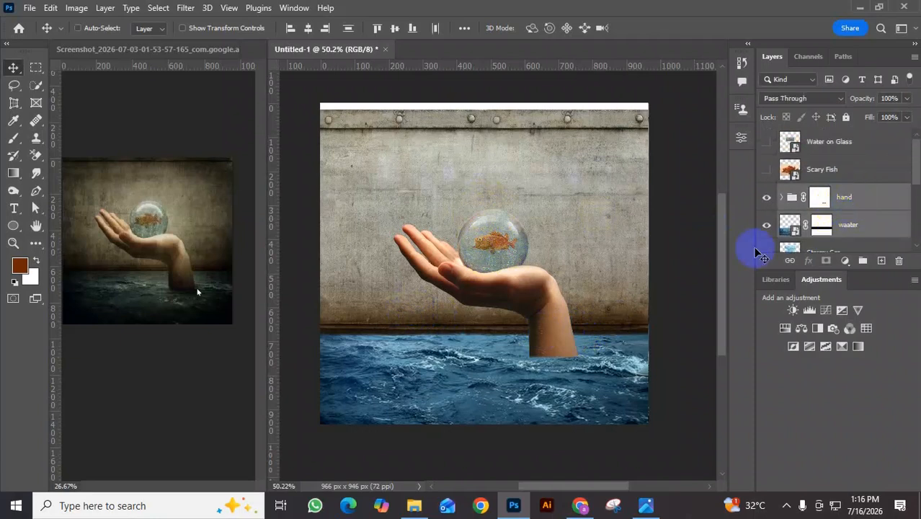
{"action": "key", "text": "Up"}
{"action": "key", "text": "Up"}
{"action": "key", "text": "Up"}
{"action": "key", "text": "Up"}
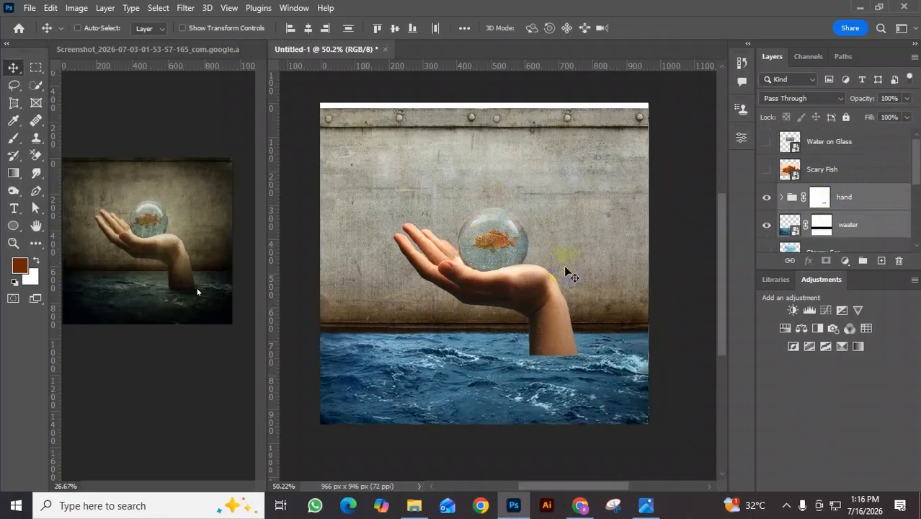
{"action": "key", "text": "Up"}
{"action": "key", "text": "Up"}
{"action": "key", "text": "Up"}
{"action": "key", "text": "Up"}
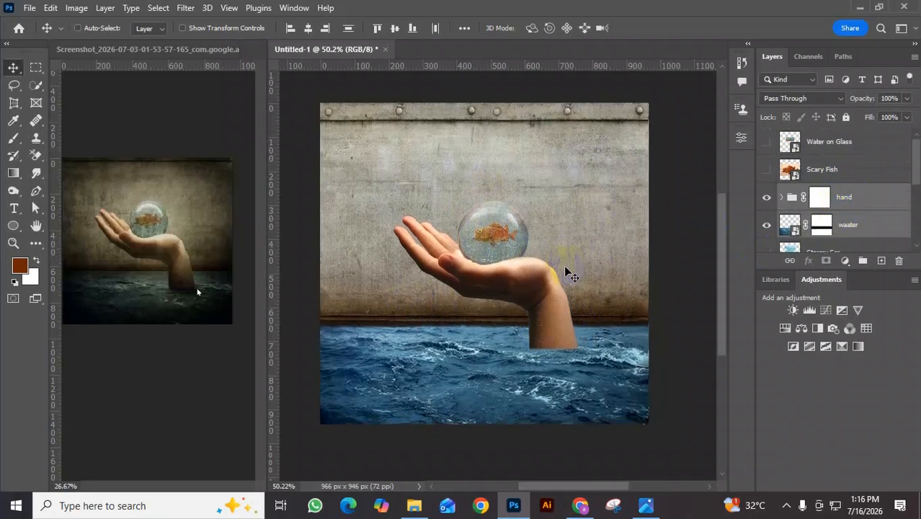
Step: Paint white on the hand group's mask with the size 20 soft brush to restore part of the wrist's lower edge
{"action": "left_click", "coordinate": [822, 172]}
{"action": "scroll", "coordinate": [822, 222], "scroll_direction": "down", "scroll_amount": 2}
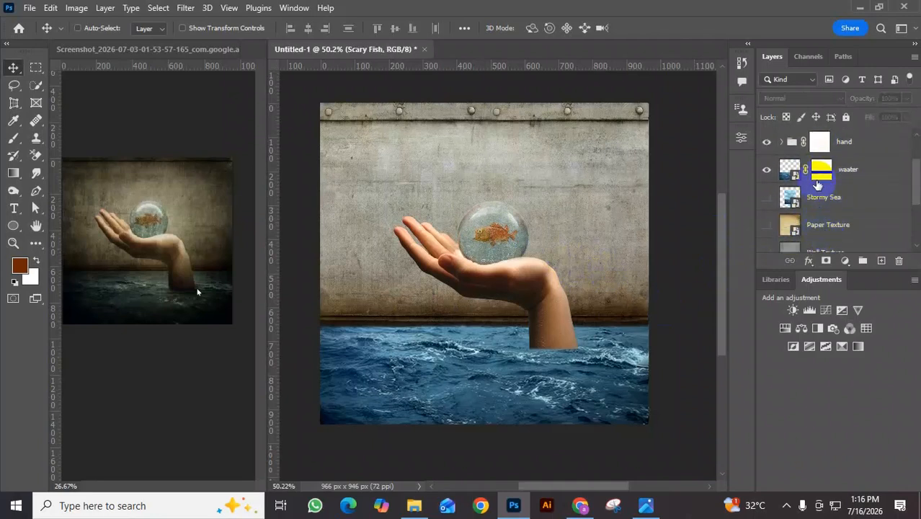
{"action": "left_click", "coordinate": [820, 141]}
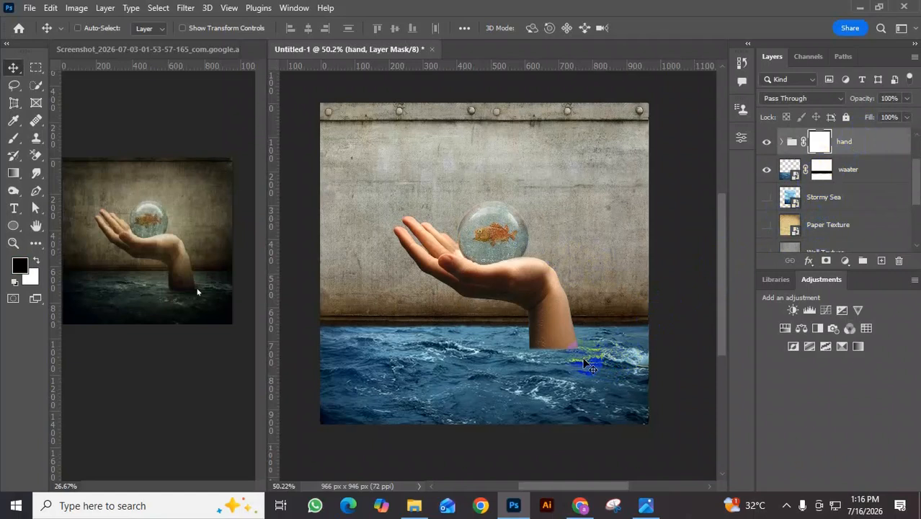
{"action": "scroll", "coordinate": [590, 367], "scroll_direction": "up", "scroll_amount": 4}
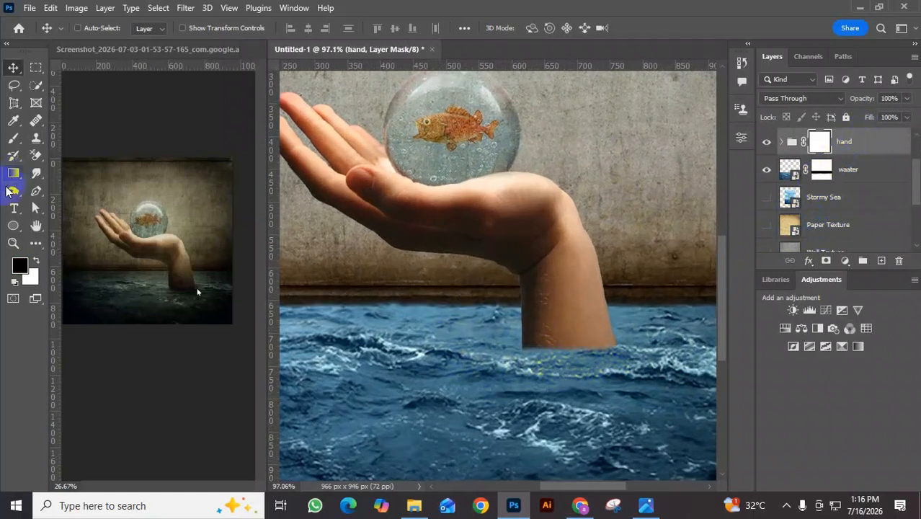
{"action": "left_click", "coordinate": [13, 138]}
{"action": "left_click", "coordinate": [36, 261]}
{"action": "left_click_drag", "start_coordinate": [521, 348], "coordinate": [574, 348]}
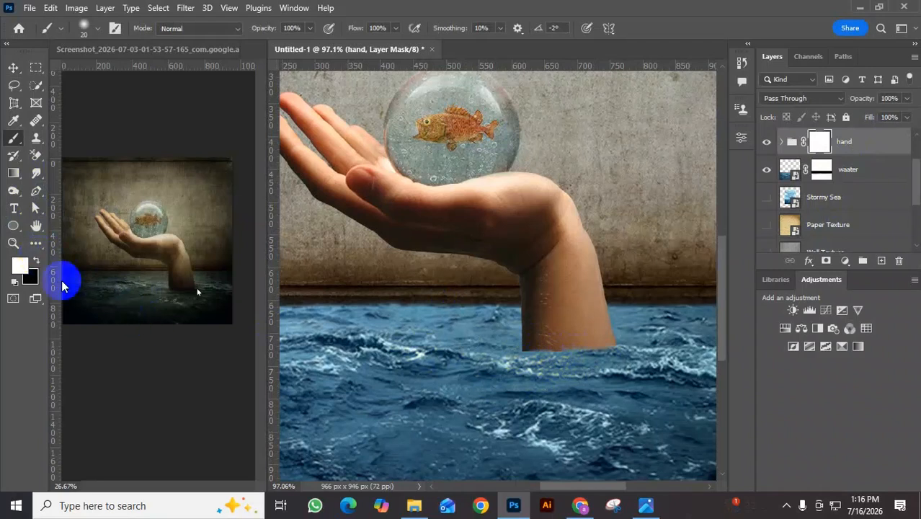
Step: Paint black on the hand group's mask along the wrist's lower edge to even it out and blend it into the waves
{"action": "scroll", "coordinate": [422, 353], "scroll_direction": "up", "scroll_amount": 5}
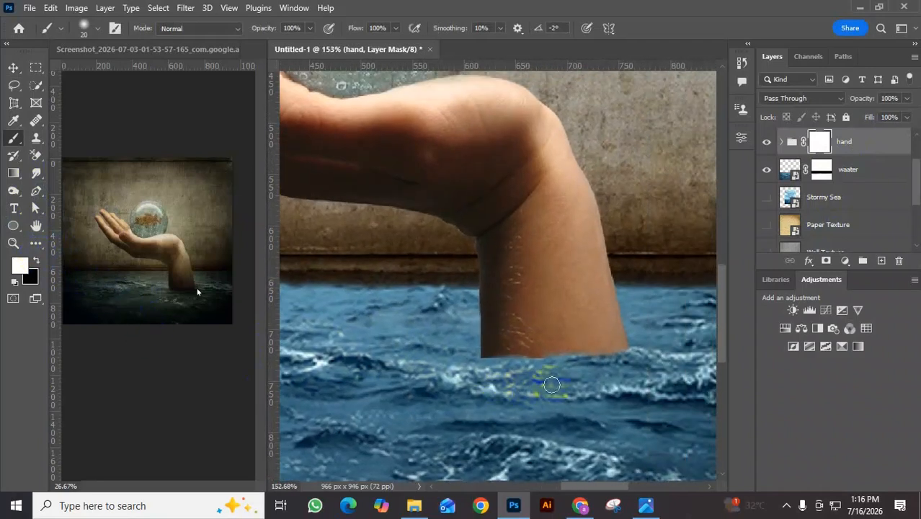
{"action": "mouse_move", "coordinate": [559, 370]}
{"action": "left_mouse_down"}
{"action": "mouse_move", "coordinate": [521, 363]}
{"action": "mouse_move", "coordinate": [551, 350]}
{"action": "mouse_move", "coordinate": [535, 360]}
{"action": "mouse_move", "coordinate": [570, 368]}
{"action": "mouse_move", "coordinate": [530, 365]}
{"action": "mouse_move", "coordinate": [539, 358]}
{"action": "mouse_move", "coordinate": [534, 367]}
{"action": "mouse_move", "coordinate": [446, 366]}
{"action": "mouse_move", "coordinate": [503, 373]}
{"action": "left_mouse_up"}
{"action": "key", "text": "x"}
{"action": "left_click", "coordinate": [541, 354]}
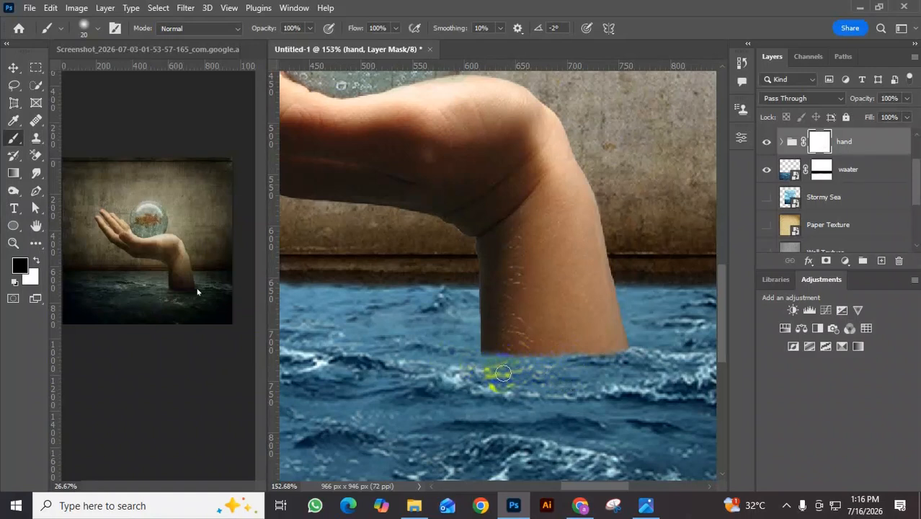
{"action": "left_click_drag", "start_coordinate": [622, 362], "coordinate": [488, 364]}
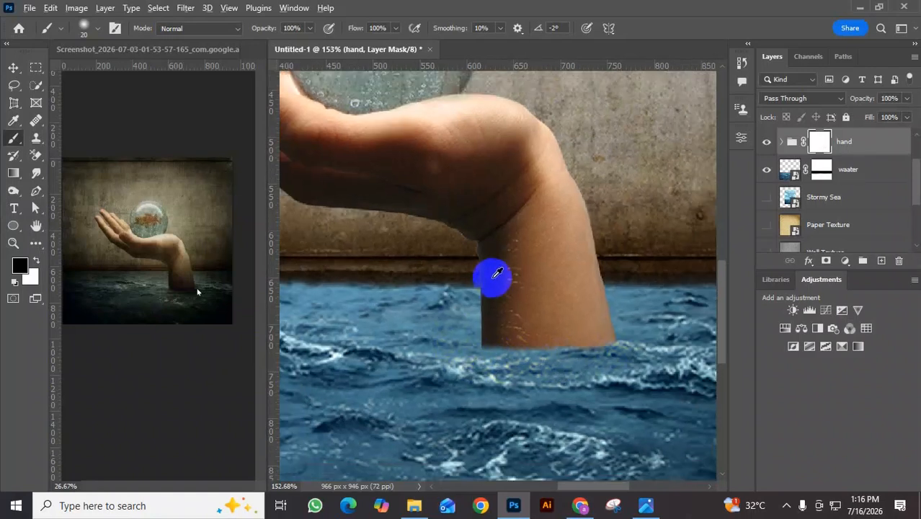
{"action": "scroll", "coordinate": [483, 302], "scroll_direction": "down", "scroll_amount": 3}
{"action": "left_click", "coordinate": [13, 67]}
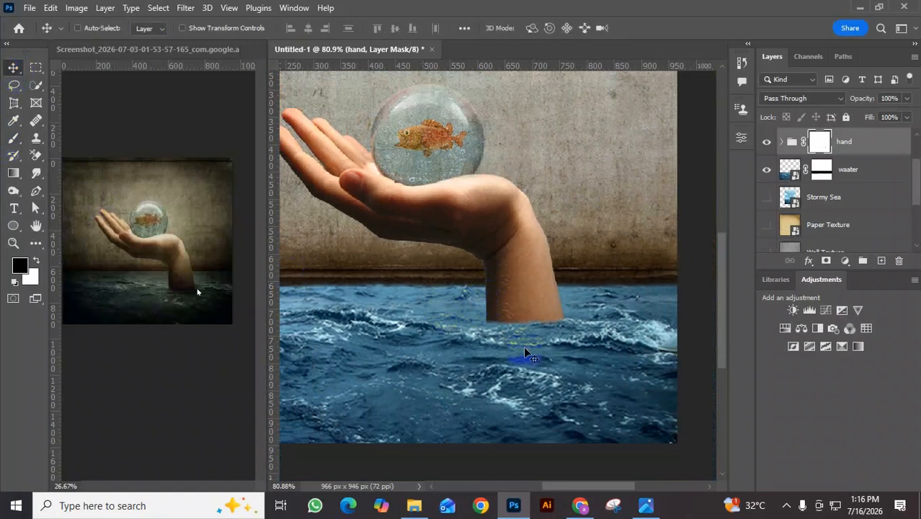
{"action": "scroll", "coordinate": [533, 332], "scroll_direction": "down", "scroll_amount": 3}
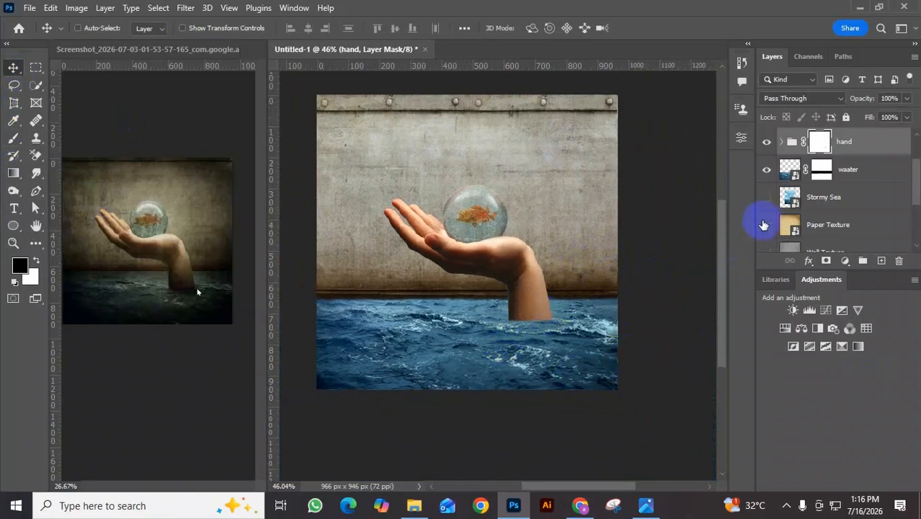
Step: Add a Hue/Saturation adjustment layer directly above the waater layer and place its settings clear of the composite
{"action": "left_click", "coordinate": [768, 171]}
{"action": "left_click", "coordinate": [767, 171]}
{"action": "left_click", "coordinate": [842, 175]}
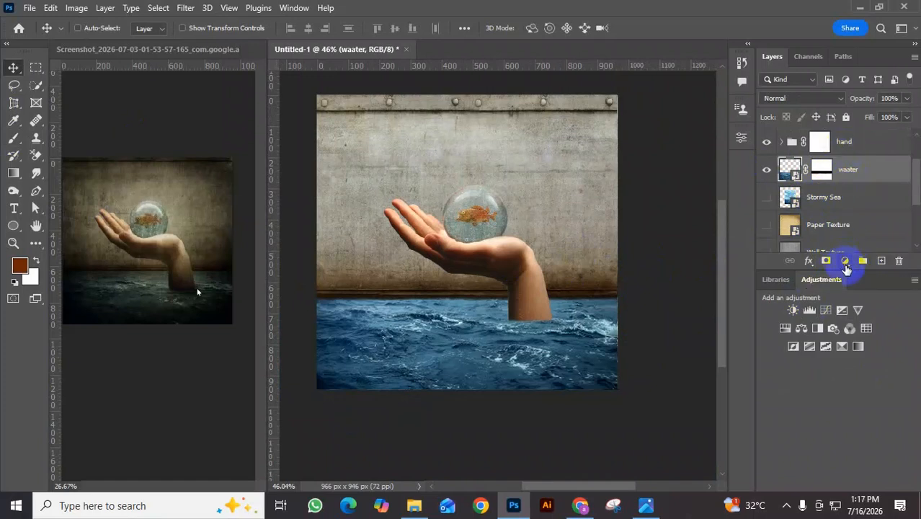
{"action": "left_click", "coordinate": [845, 263]}
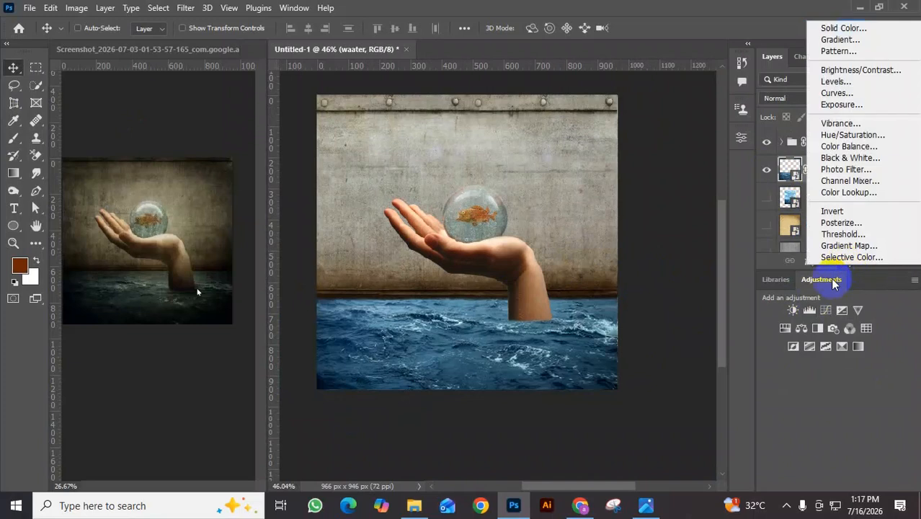
{"action": "left_click", "coordinate": [858, 136]}
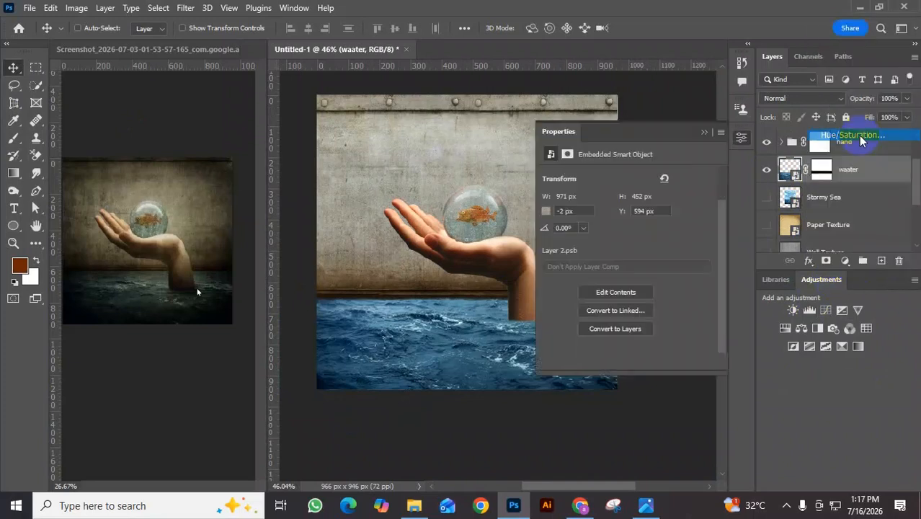
{"action": "left_click_drag", "start_coordinate": [641, 132], "coordinate": [209, 137]}
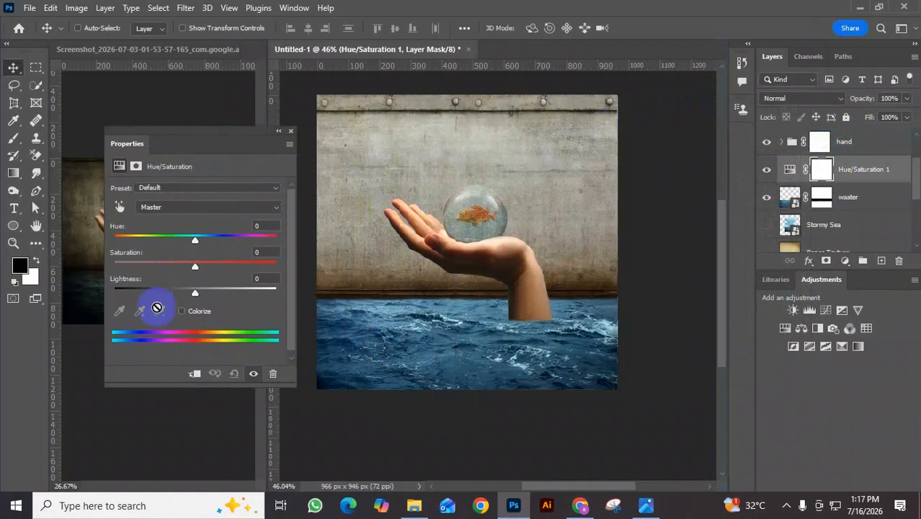
Step: Set the Hue/Saturation adjustment's saturation to -43 and lightness to -24 to mute and darken the colors
{"action": "left_click_drag", "start_coordinate": [193, 267], "coordinate": [148, 268]}
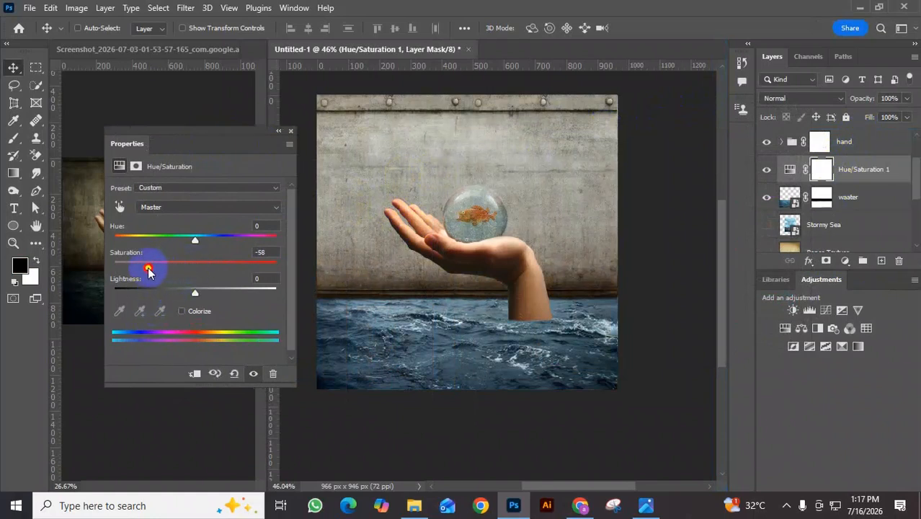
{"action": "left_click_drag", "start_coordinate": [196, 144], "coordinate": [664, 147]}
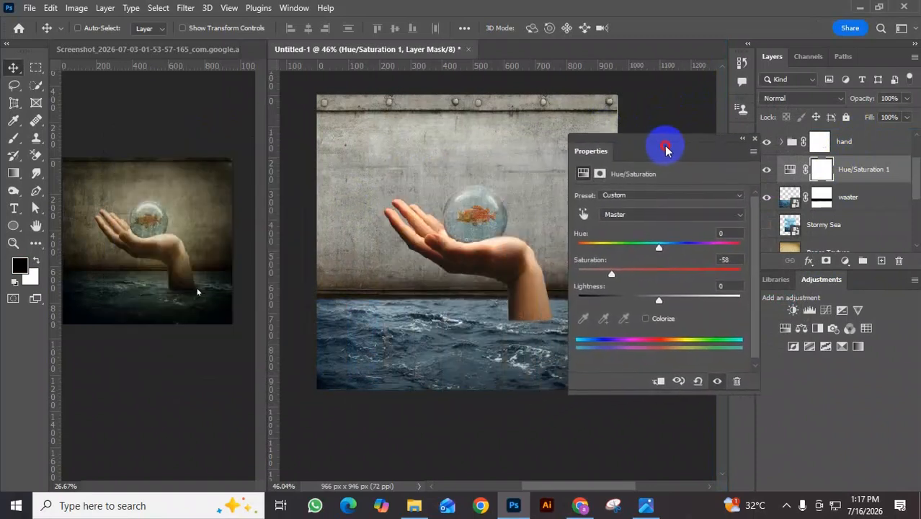
{"action": "left_click_drag", "start_coordinate": [617, 275], "coordinate": [641, 303]}
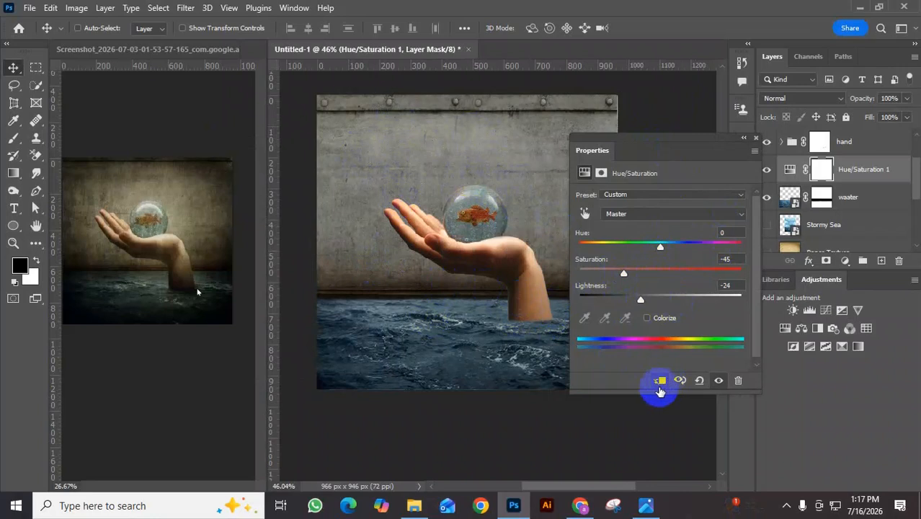
{"action": "mouse_move", "coordinate": [624, 273]}
{"action": "left_mouse_down"}
{"action": "mouse_move", "coordinate": [712, 277]}
{"action": "mouse_move", "coordinate": [601, 274]}
{"action": "mouse_move", "coordinate": [716, 282]}
{"action": "mouse_move", "coordinate": [577, 275]}
{"action": "mouse_move", "coordinate": [626, 282]}
{"action": "left_mouse_up"}
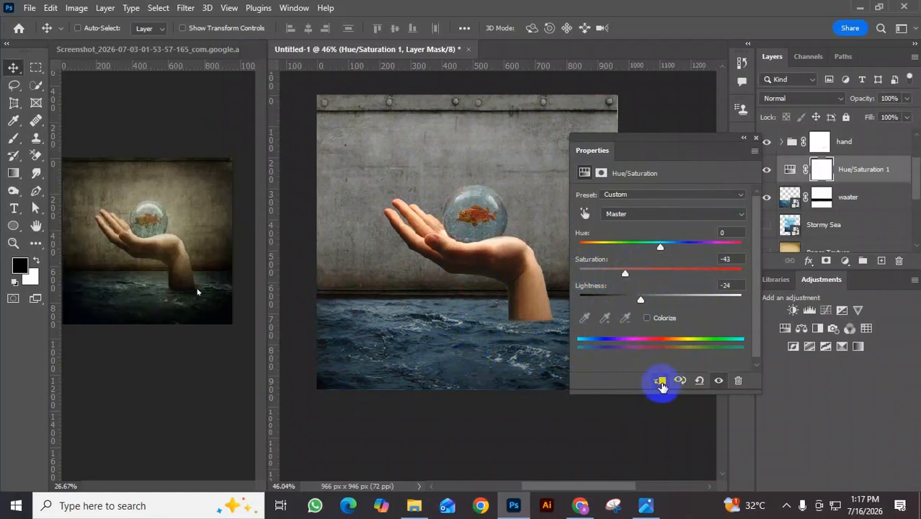
Step: Clip the Hue/Saturation adjustment to the waater layer and keep its settings beside the hand
{"action": "left_click_drag", "start_coordinate": [680, 140], "coordinate": [452, 216]}
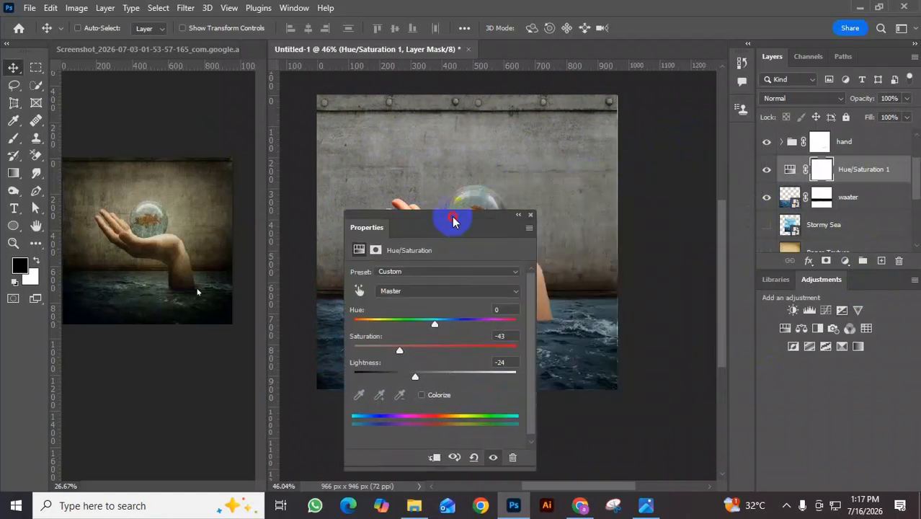
{"action": "left_click", "coordinate": [434, 457]}
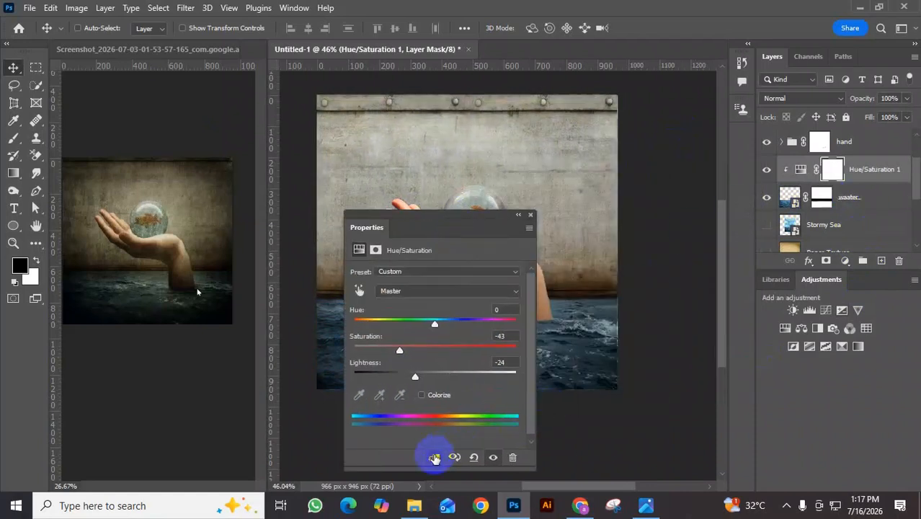
{"action": "left_click_drag", "start_coordinate": [436, 216], "coordinate": [644, 195]}
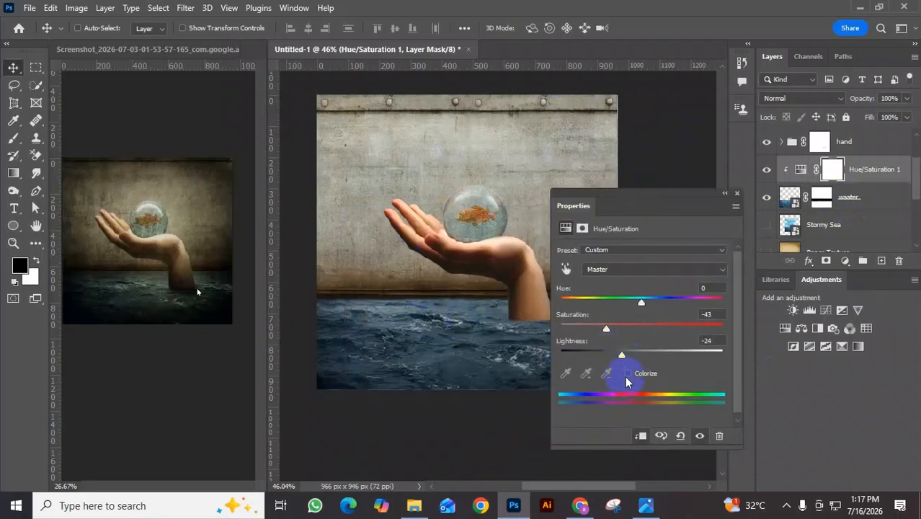
Step: Colorize the water with the clipped Hue/Saturation adjustment at hue 185, saturation 20 and lightness -17
{"action": "left_click", "coordinate": [627, 374]}
{"action": "left_click_drag", "start_coordinate": [565, 302], "coordinate": [658, 312]}
{"action": "left_click_drag", "start_coordinate": [649, 310], "coordinate": [629, 358]}
{"action": "left_click", "coordinate": [602, 335]}
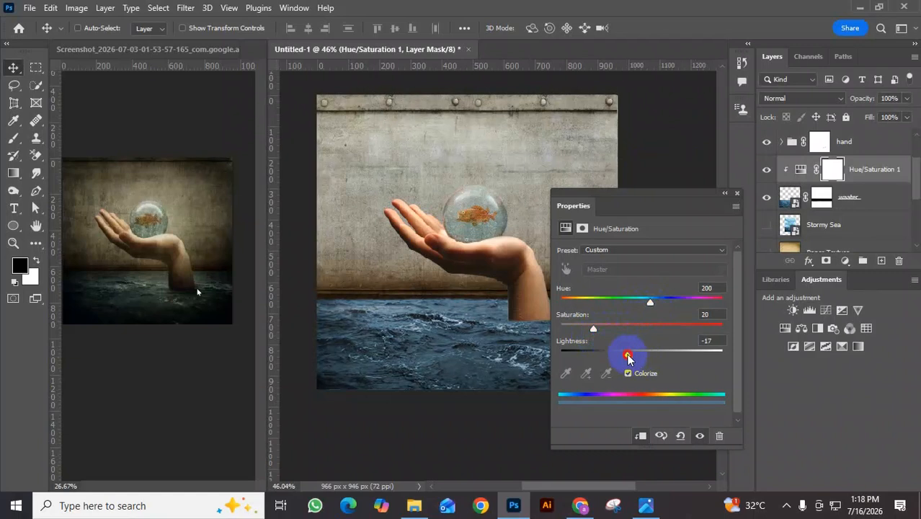
{"action": "left_click_drag", "start_coordinate": [648, 307], "coordinate": [644, 303]}
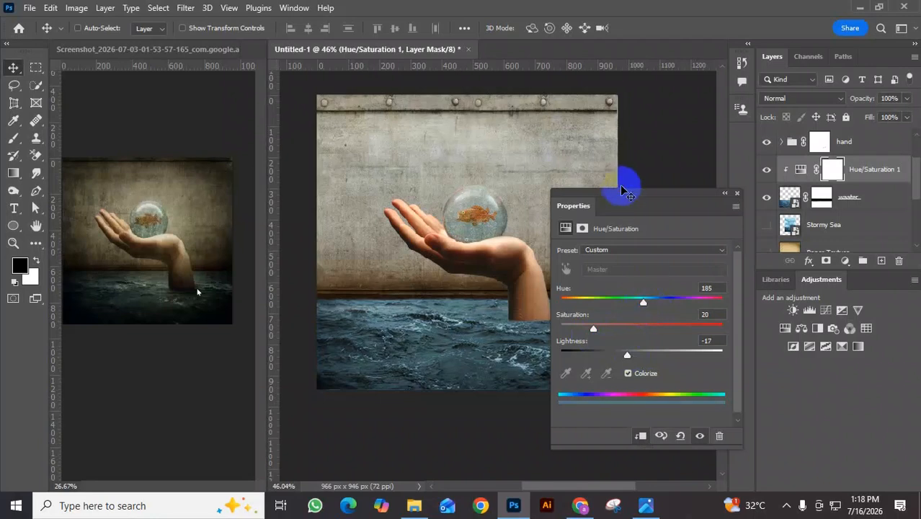
{"action": "left_click_drag", "start_coordinate": [623, 192], "coordinate": [672, 189]}
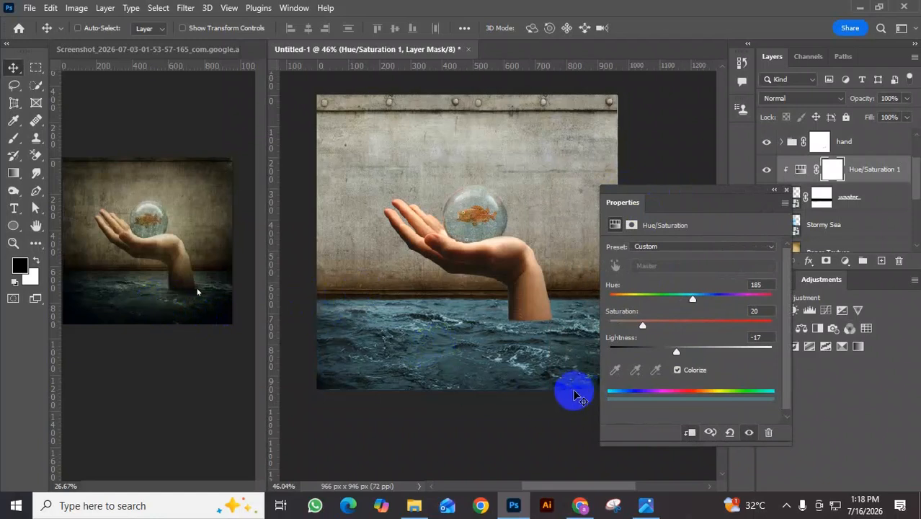
Step: Enlarge the reference image around the wrist and sea to examine its water color
{"action": "left_click", "coordinate": [144, 273]}
{"action": "scroll", "coordinate": [134, 270], "scroll_direction": "up", "scroll_amount": 3}
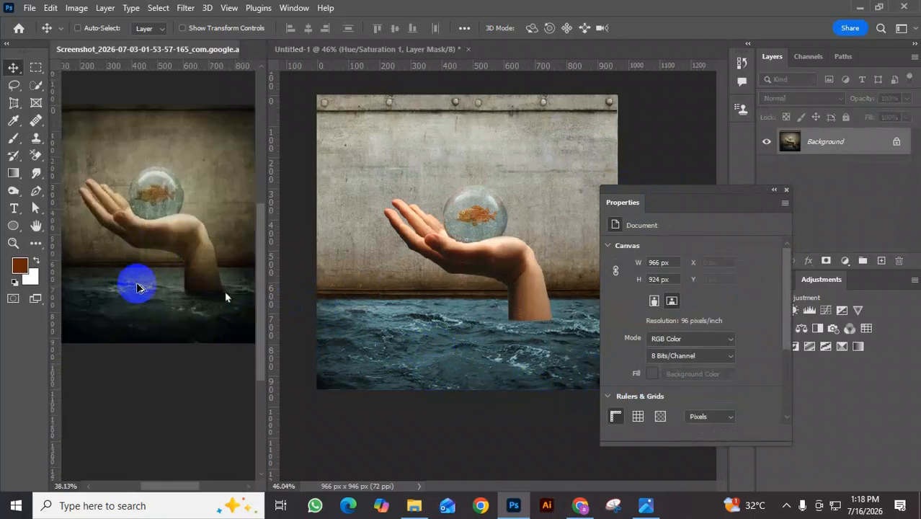
{"action": "left_click_drag", "start_coordinate": [164, 292], "coordinate": [236, 282]}
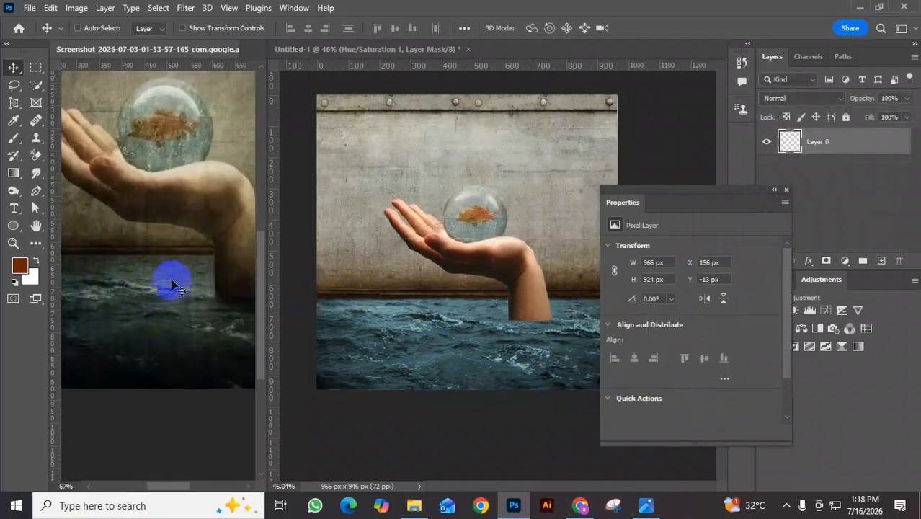
{"action": "scroll", "coordinate": [211, 298], "scroll_direction": "down", "scroll_amount": 2}
{"action": "left_click_drag", "start_coordinate": [166, 266], "coordinate": [110, 274]}
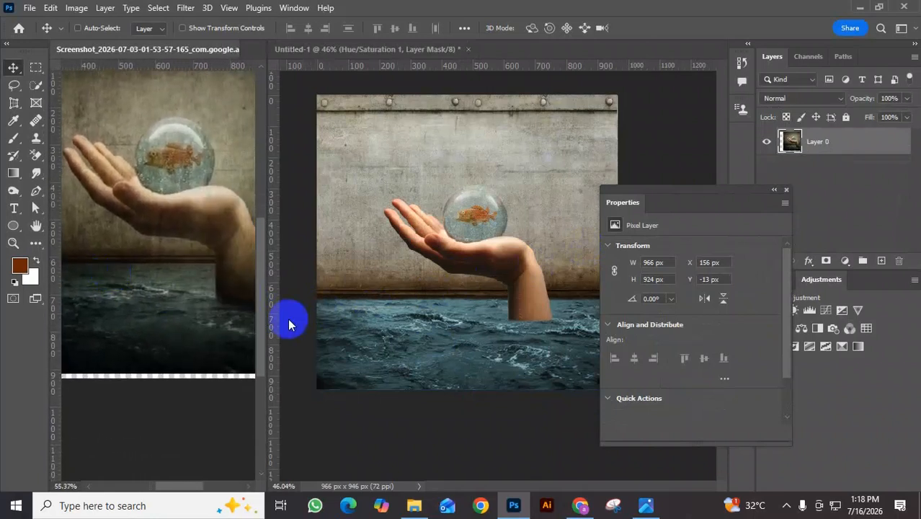
Step: Refine the water's Hue/Saturation adjustment in the composite to hue 179, saturation 17 and lightness -31, then collapse its settings
{"action": "left_click", "coordinate": [460, 137]}
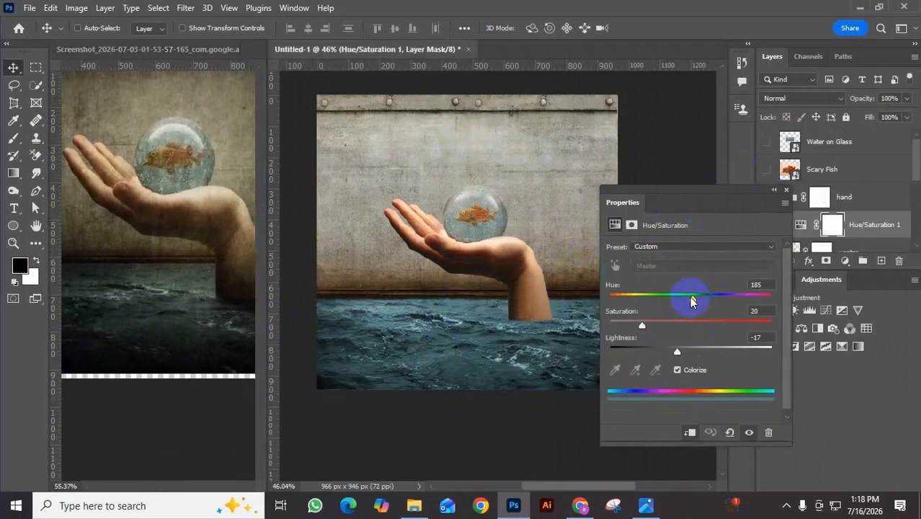
{"action": "left_click_drag", "start_coordinate": [691, 301], "coordinate": [691, 302]}
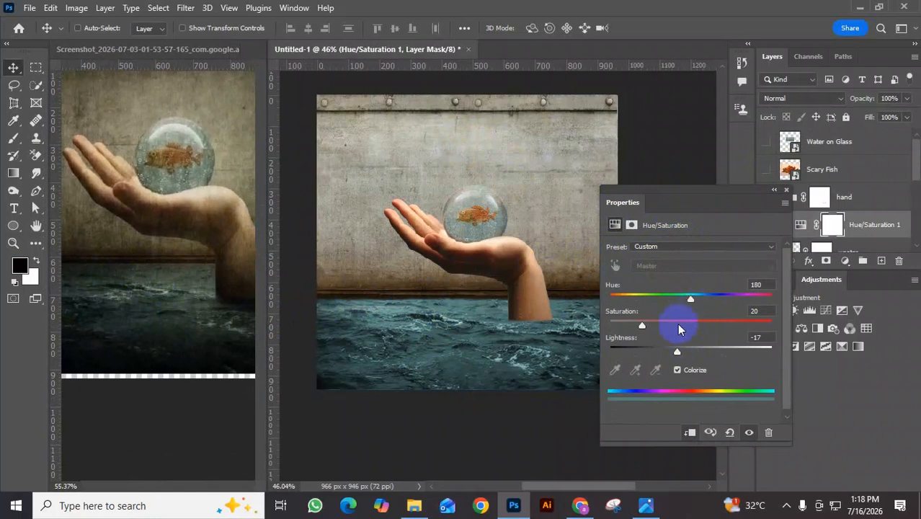
{"action": "left_click_drag", "start_coordinate": [642, 326], "coordinate": [642, 329]}
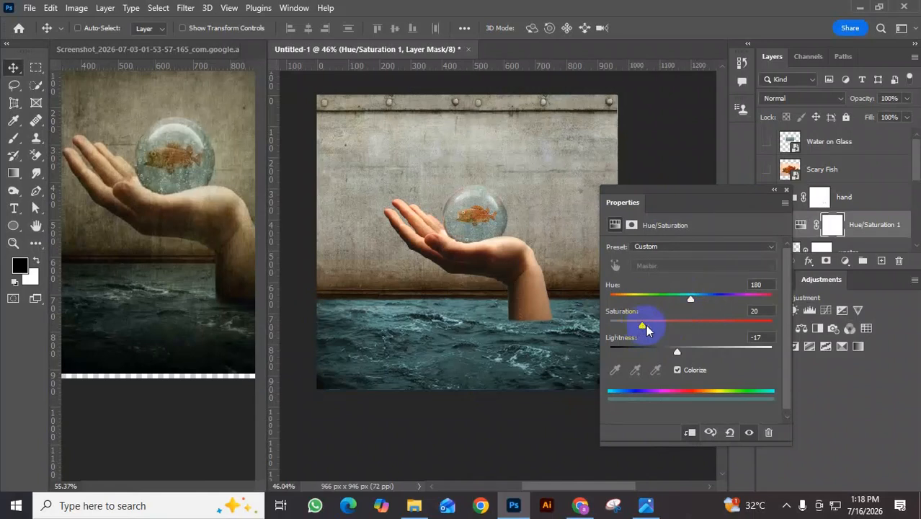
{"action": "left_click_drag", "start_coordinate": [646, 329], "coordinate": [646, 328]}
{"action": "left_click_drag", "start_coordinate": [678, 351], "coordinate": [681, 353]}
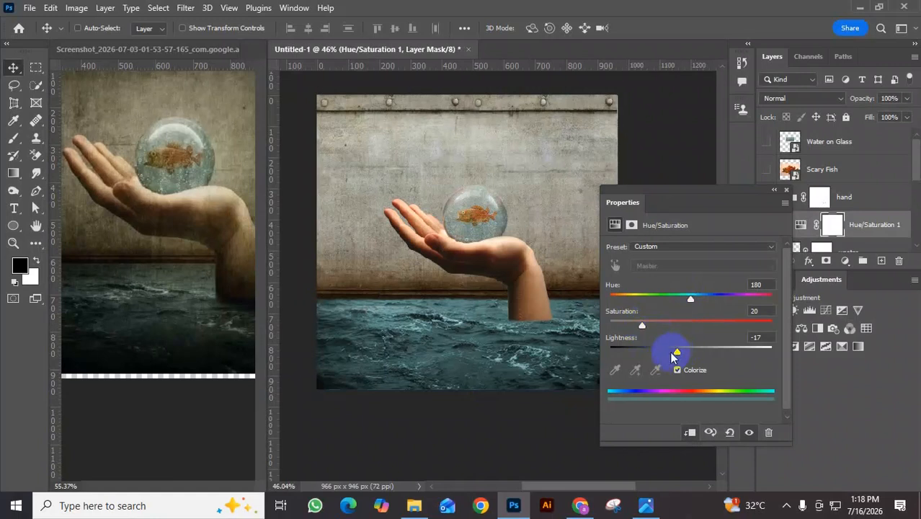
{"action": "left_click_drag", "start_coordinate": [678, 357], "coordinate": [670, 356]}
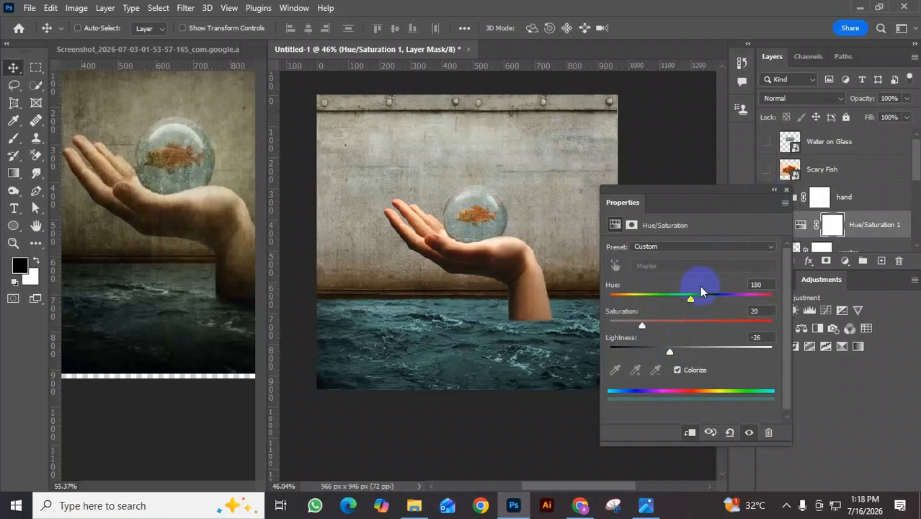
{"action": "left_click_drag", "start_coordinate": [672, 354], "coordinate": [667, 353]}
{"action": "left_click_drag", "start_coordinate": [691, 299], "coordinate": [690, 306]}
{"action": "left_click_drag", "start_coordinate": [643, 328], "coordinate": [638, 330]}
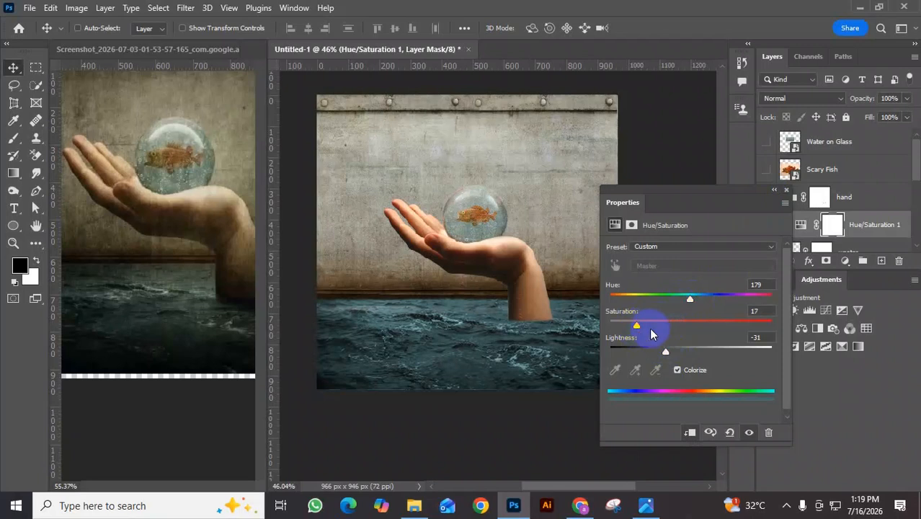
{"action": "left_click", "coordinate": [773, 192]}
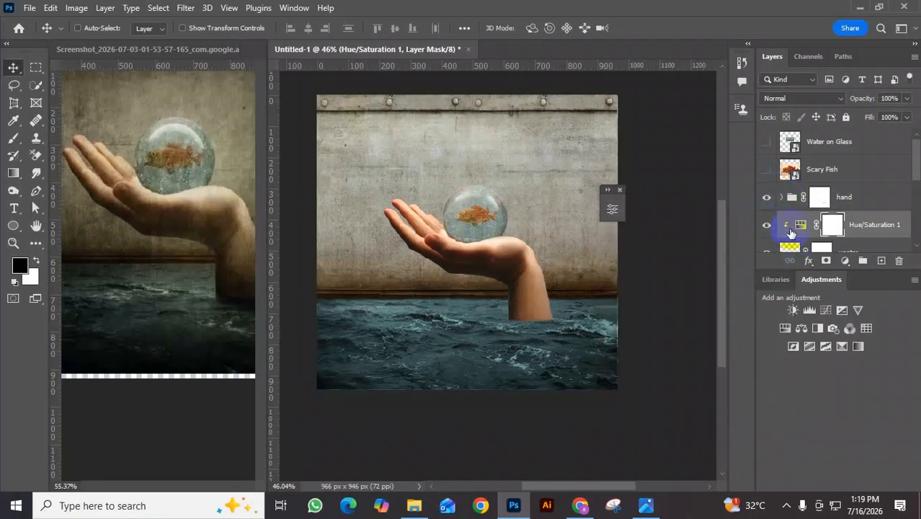
Step: Place the Grunge image from the Resources folder in File Explorer into the composite and put it at the top of the layer stack
{"action": "scroll", "coordinate": [790, 230], "scroll_direction": "down", "scroll_amount": 2}
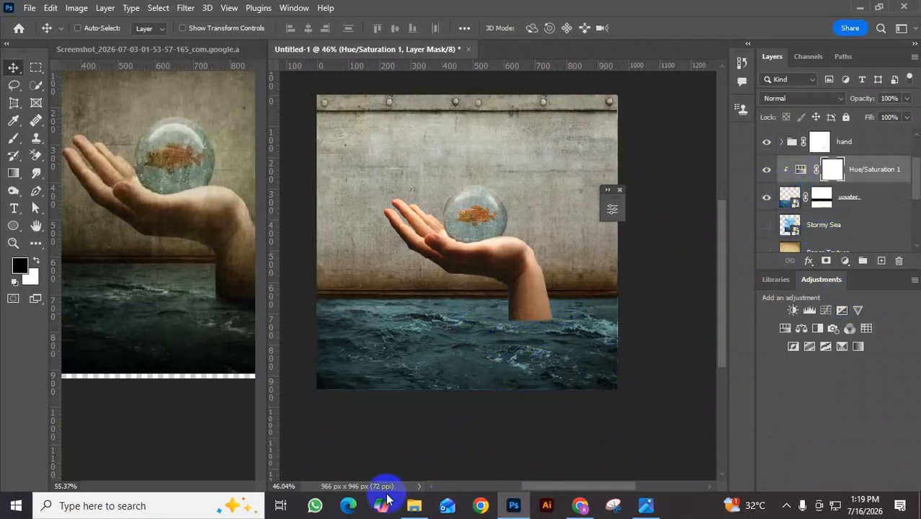
{"action": "left_click", "coordinate": [414, 507]}
{"action": "left_click", "coordinate": [229, 158]}
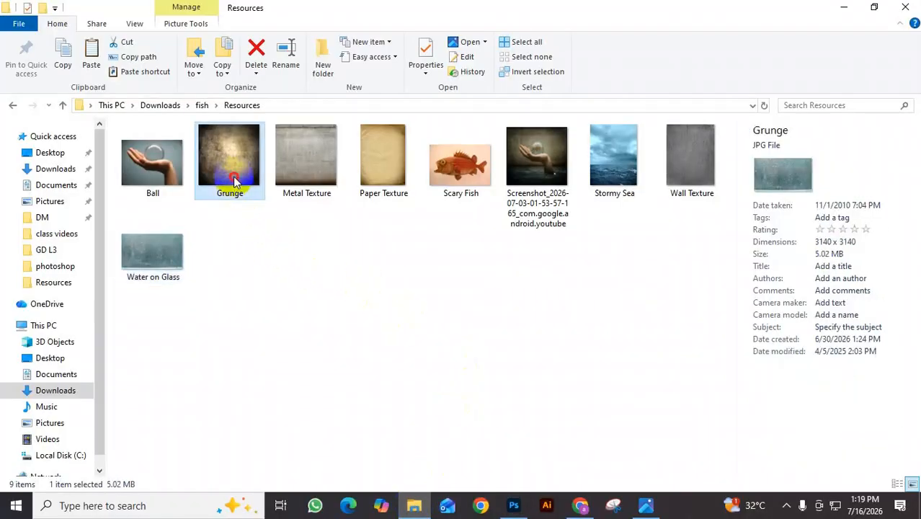
{"action": "left_click_drag", "start_coordinate": [415, 368], "coordinate": [491, 221]}
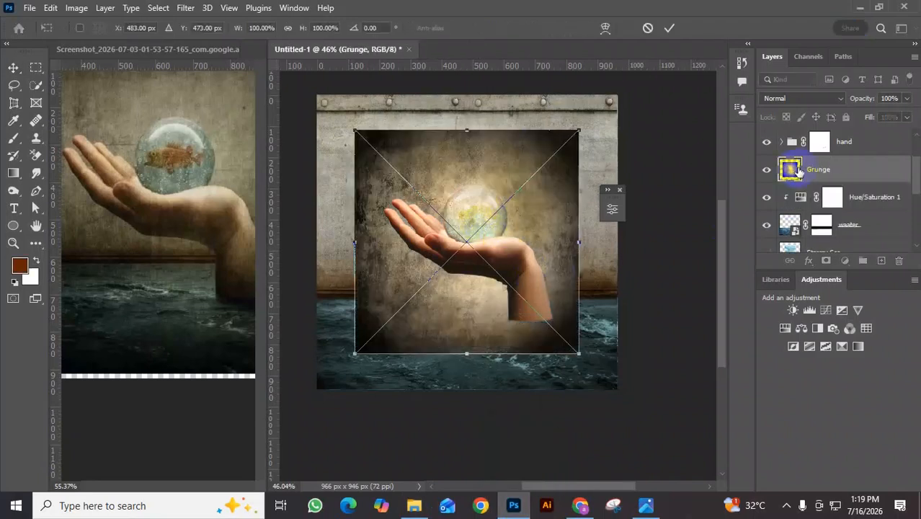
{"action": "left_click_drag", "start_coordinate": [808, 129], "coordinate": [820, 132]}
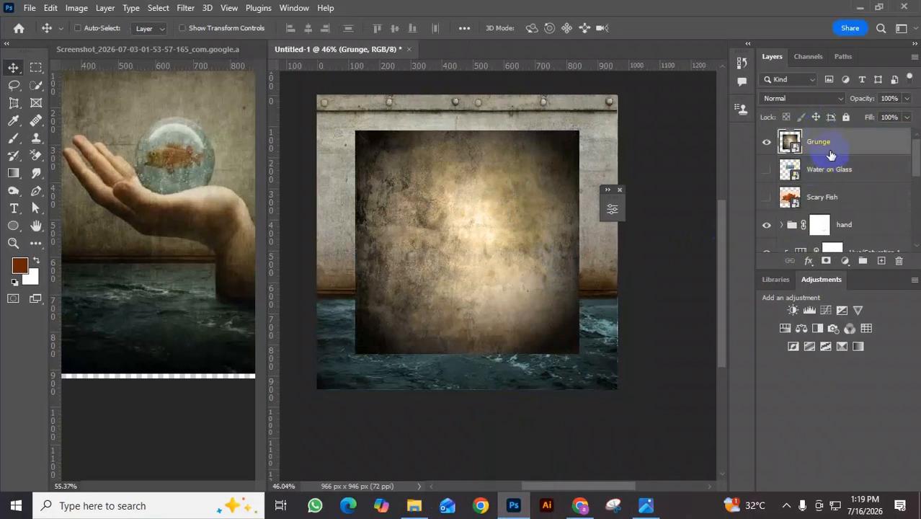
Step: Scale the Grunge layer up proportionally to 133.46% so it spans the canvas
{"action": "key", "text": "ctrl+t"}
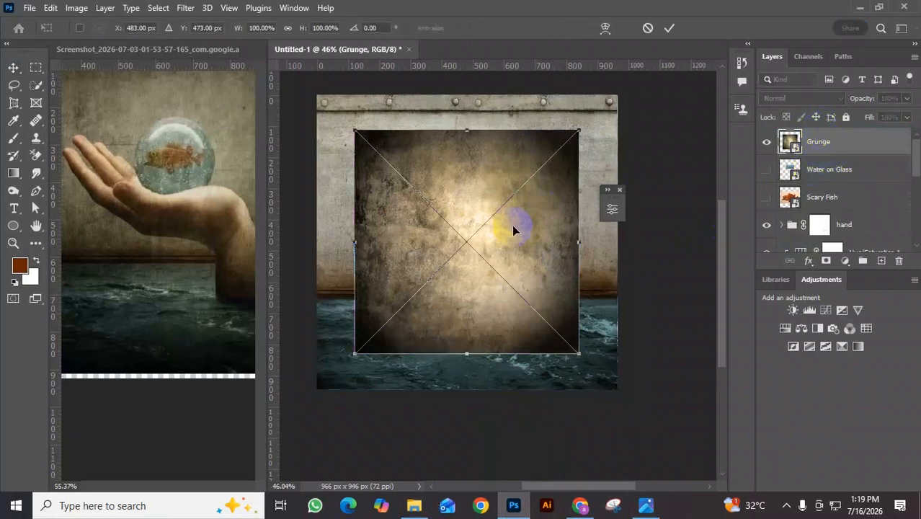
{"action": "left_click_drag", "start_coordinate": [579, 351], "coordinate": [615, 391]}
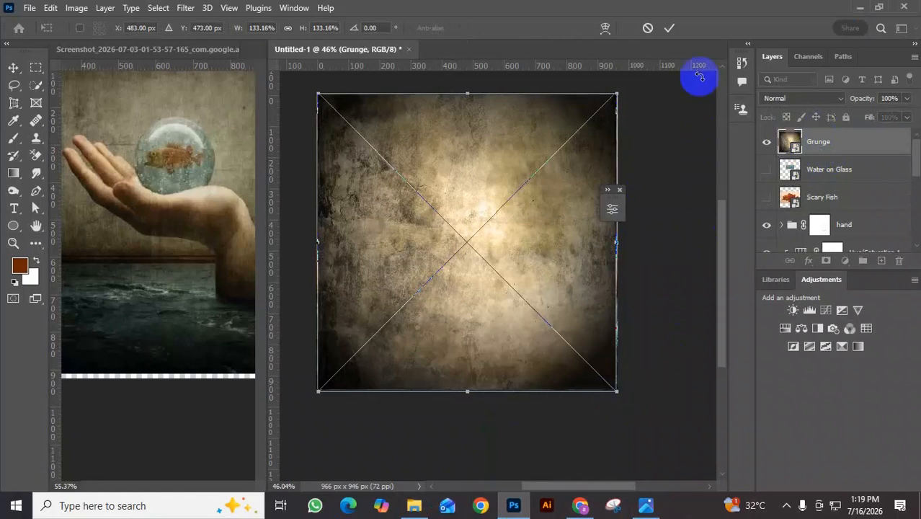
{"action": "left_click", "coordinate": [670, 28]}
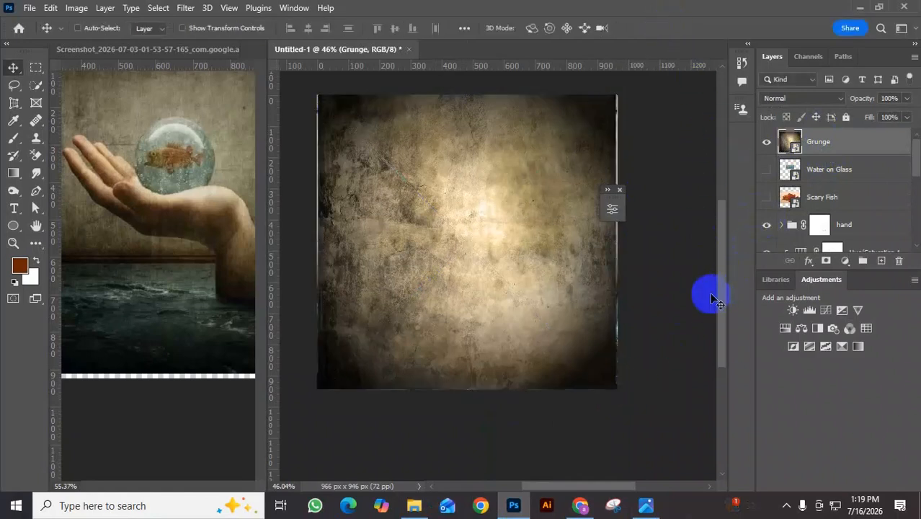
{"action": "key", "text": "ctrl+t"}
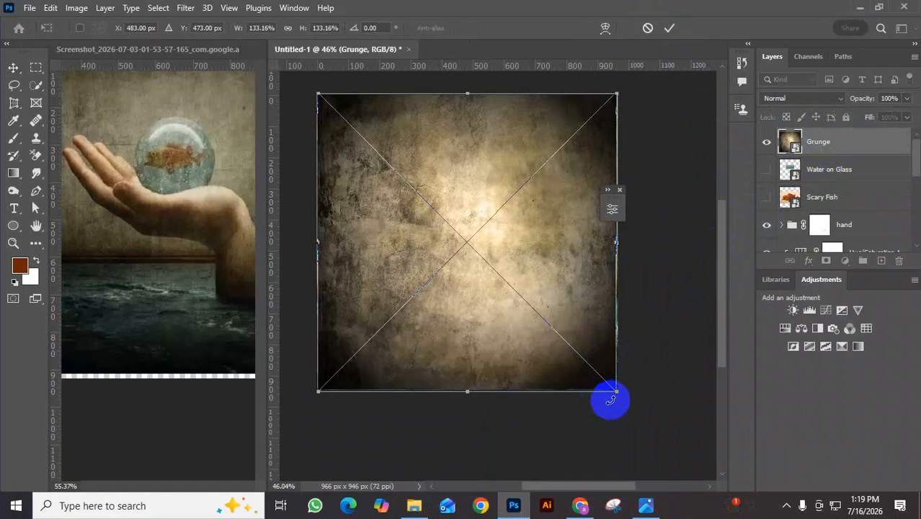
{"action": "left_click_drag", "start_coordinate": [613, 391], "coordinate": [616, 392]}
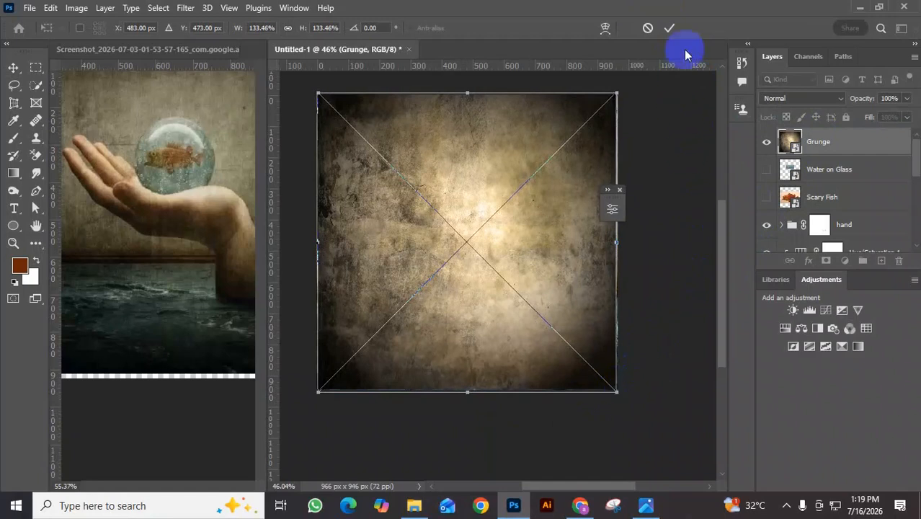
{"action": "left_click", "coordinate": [674, 30]}
Step: Set the Grunge layer's blend mode to Multiply and its opacity to 73%
{"action": "left_click", "coordinate": [797, 98]}
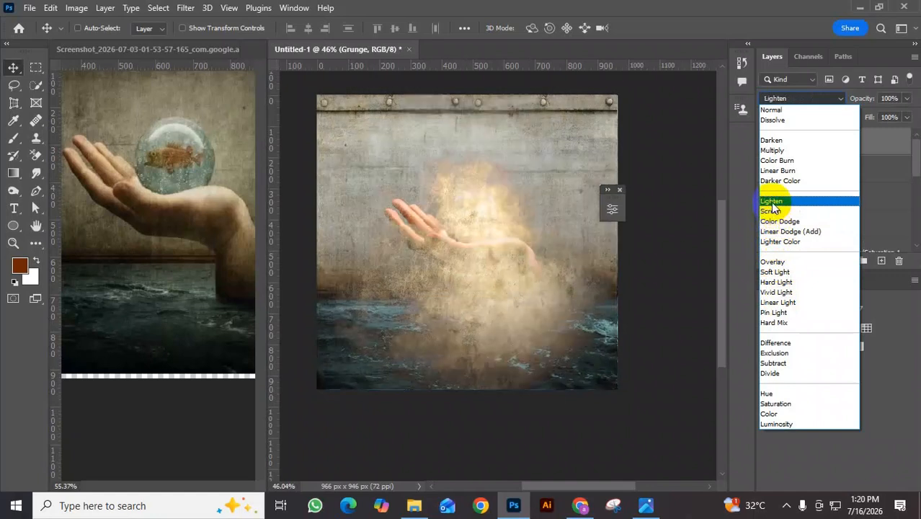
{"action": "left_click", "coordinate": [778, 152]}
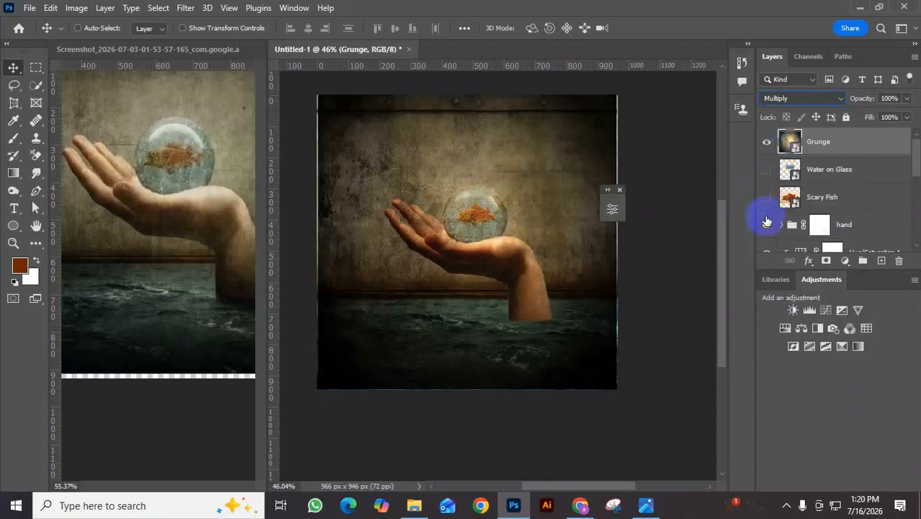
{"action": "left_click", "coordinate": [907, 98]}
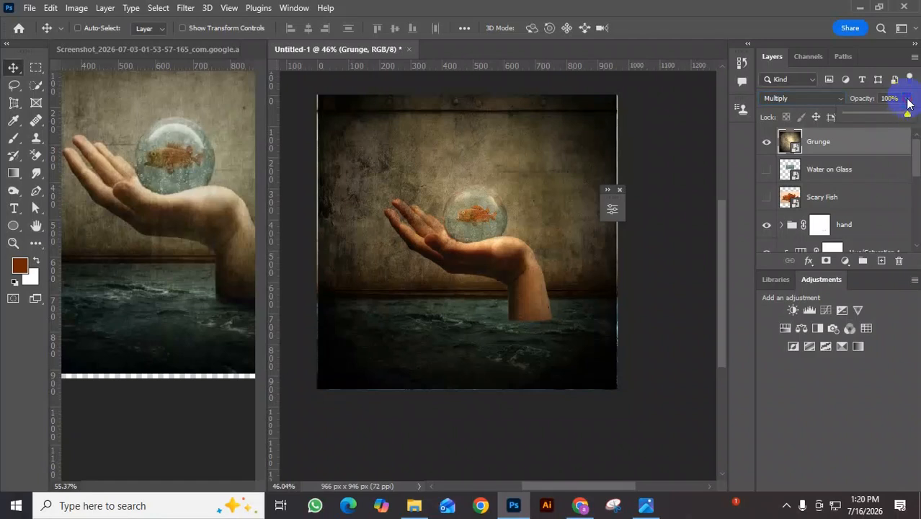
{"action": "left_click_drag", "start_coordinate": [910, 117], "coordinate": [894, 122]}
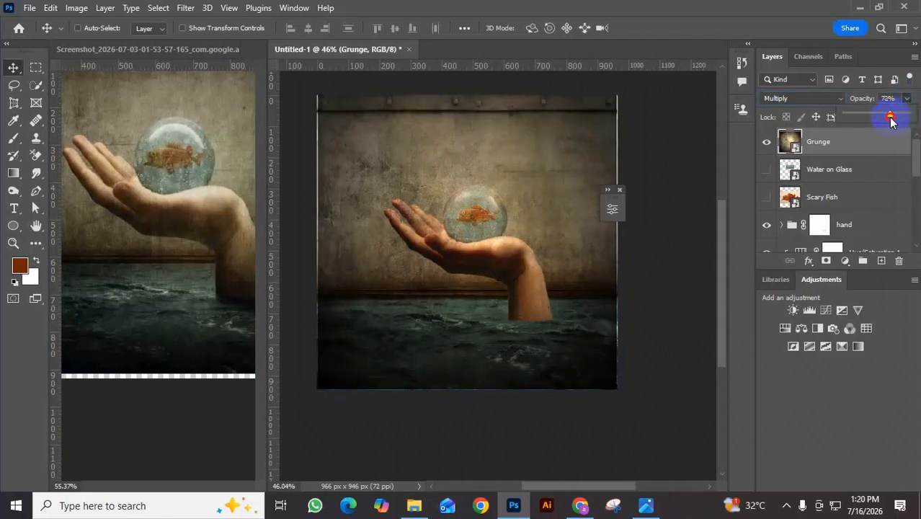
{"action": "left_click_drag", "start_coordinate": [892, 118], "coordinate": [890, 123]}
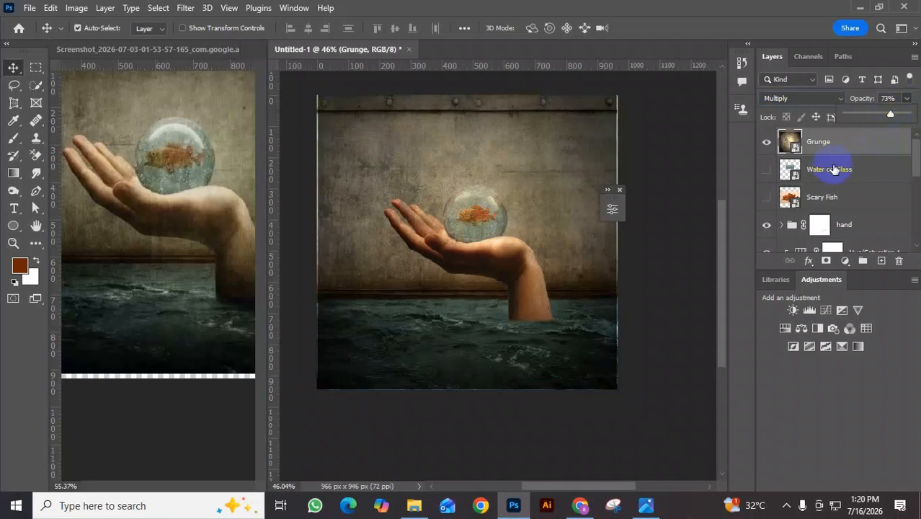
Step: Scale the Grunge layer up proportionally to about 136.47% so it covers the canvas edges completely
{"action": "key", "text": "ctrl+t"}
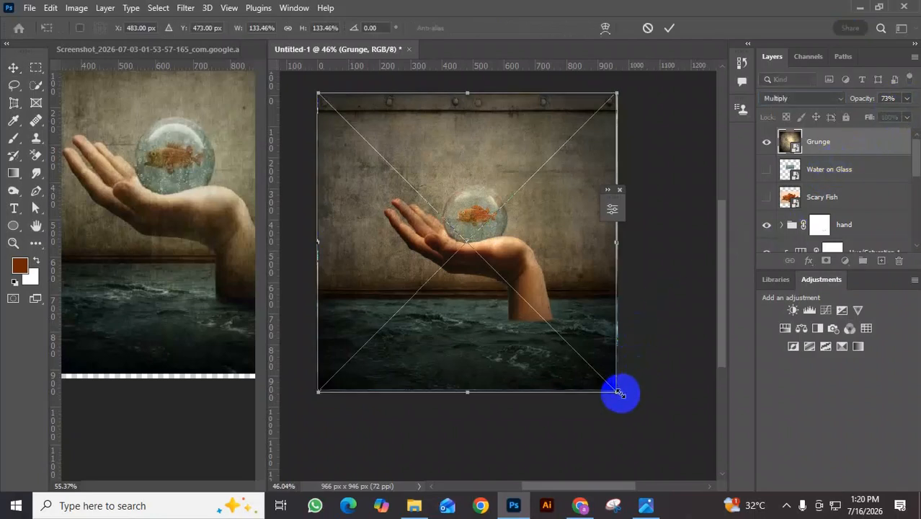
{"action": "left_click_drag", "start_coordinate": [620, 394], "coordinate": [624, 397]}
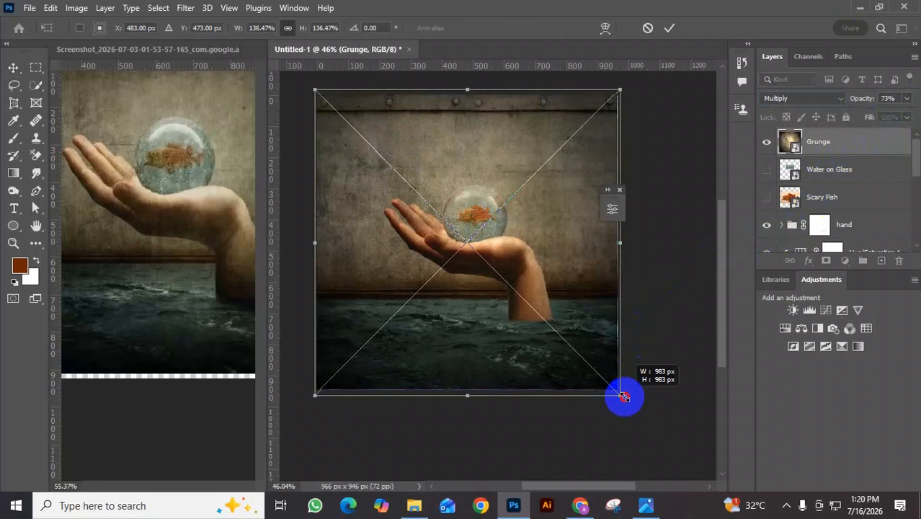
{"action": "left_click", "coordinate": [670, 28]}
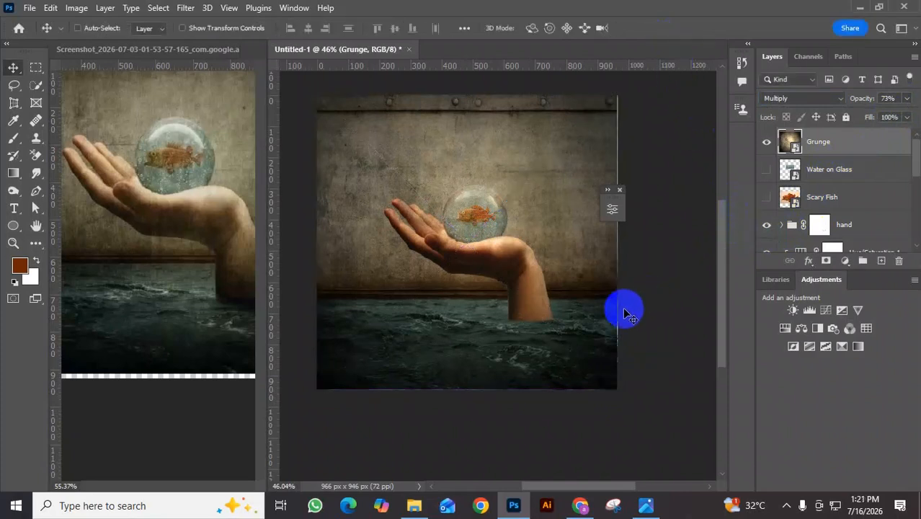
Step: Compare the composite's overall tone and edge darkness with the reference image at similar view sizes
{"action": "scroll", "coordinate": [459, 353], "scroll_direction": "down", "scroll_amount": 2}
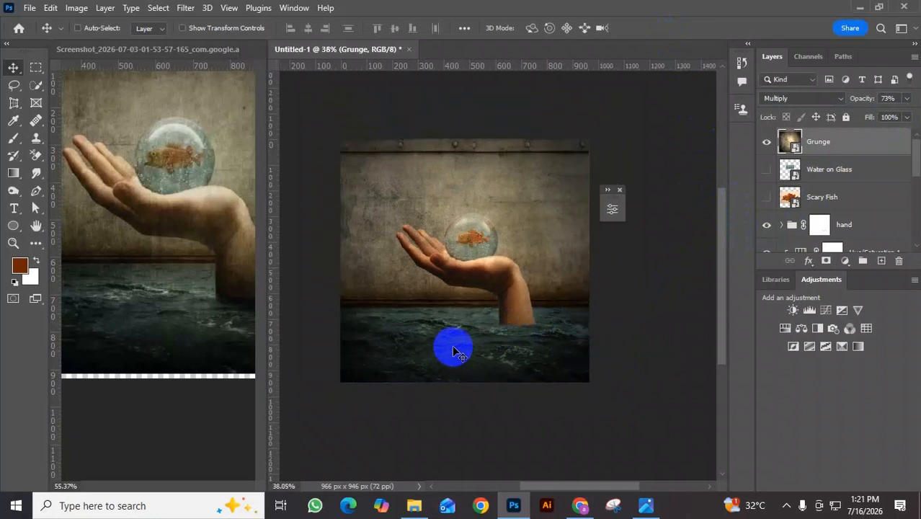
{"action": "left_click", "coordinate": [119, 262]}
{"action": "scroll", "coordinate": [161, 272], "scroll_direction": "down", "scroll_amount": 3}
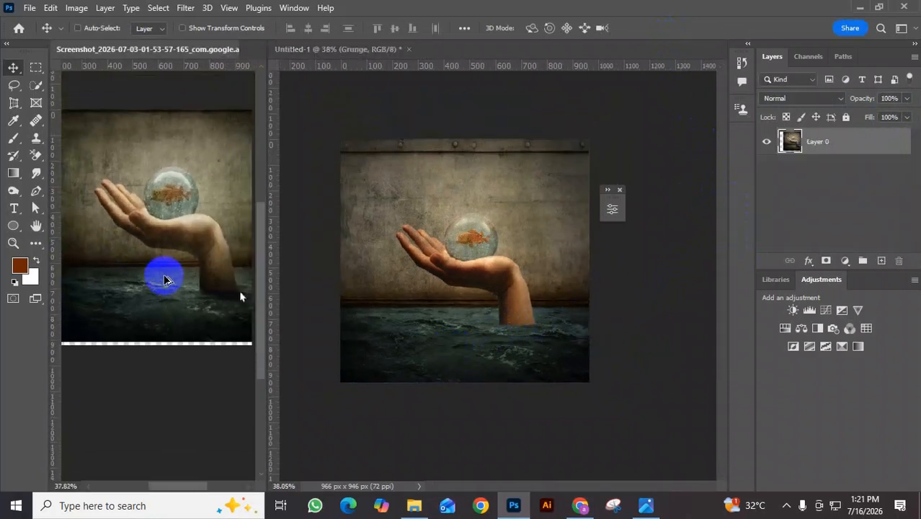
{"action": "left_click_drag", "start_coordinate": [157, 269], "coordinate": [351, 306]}
{"action": "scroll", "coordinate": [179, 269], "scroll_direction": "down", "scroll_amount": 1}
{"action": "left_click_drag", "start_coordinate": [237, 259], "coordinate": [222, 261]}
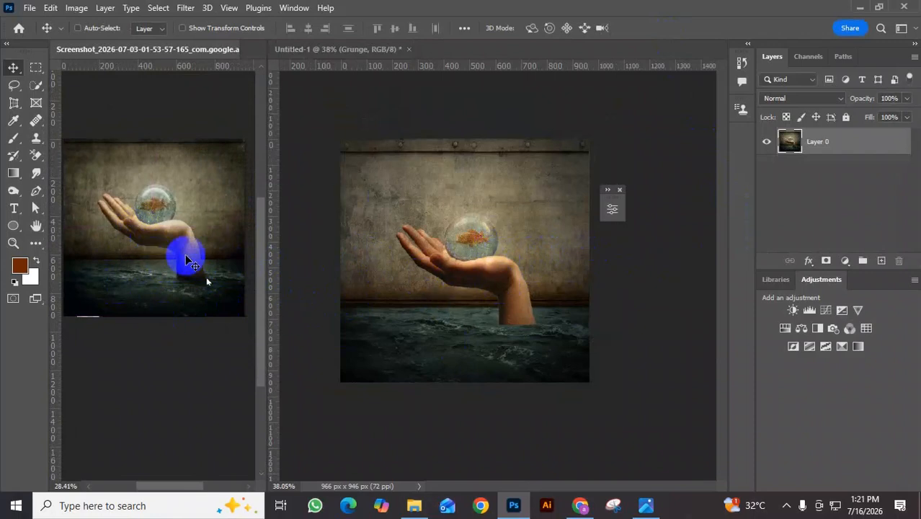
{"action": "left_click", "coordinate": [496, 284]}
{"action": "scroll", "coordinate": [495, 280], "scroll_direction": "up", "scroll_amount": 3}
{"action": "left_click_drag", "start_coordinate": [508, 268], "coordinate": [552, 281]}
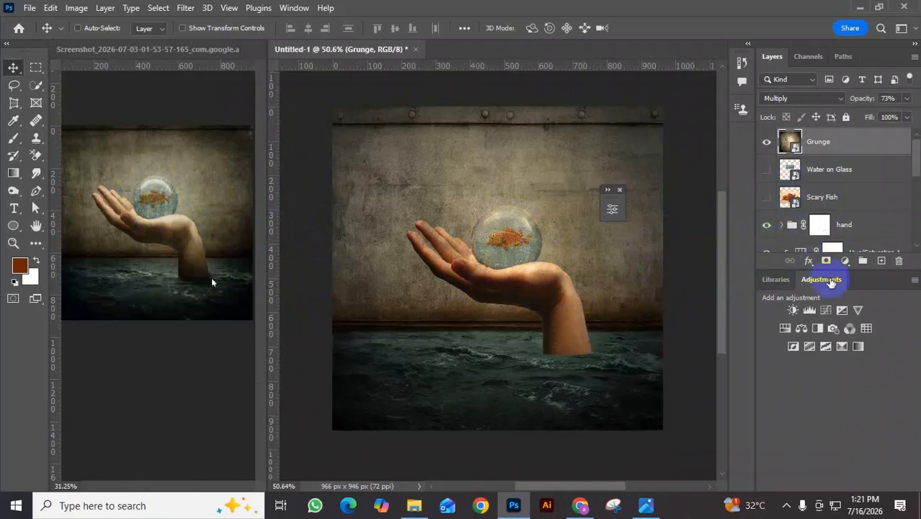
{"action": "scroll", "coordinate": [829, 160], "scroll_direction": "down", "scroll_amount": 2}
{"action": "scroll", "coordinate": [829, 182], "scroll_direction": "up", "scroll_amount": 2}
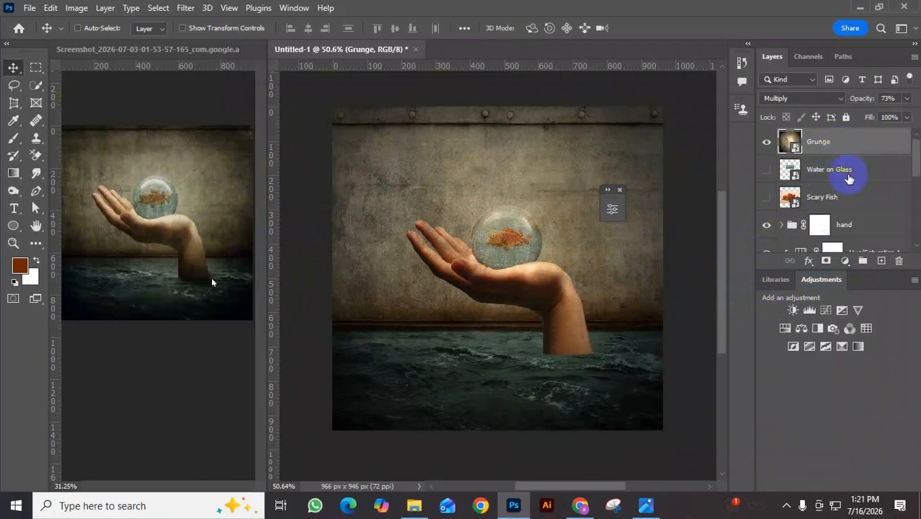
Step: Add a new empty layer above Grunge and prepare the Brush tool with the default black foreground color
{"action": "left_click", "coordinate": [881, 261]}
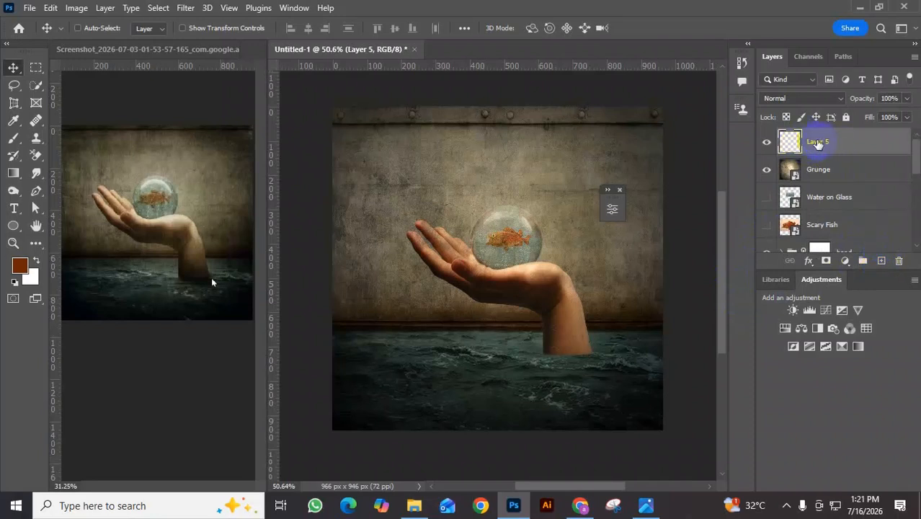
{"action": "left_click", "coordinate": [15, 282]}
{"action": "left_click", "coordinate": [15, 137]}
Step: Try darkening the canvas's upper edge with a 300 px black brush stroke on the new layer
{"action": "left_click_drag", "start_coordinate": [465, 268], "coordinate": [454, 254]}
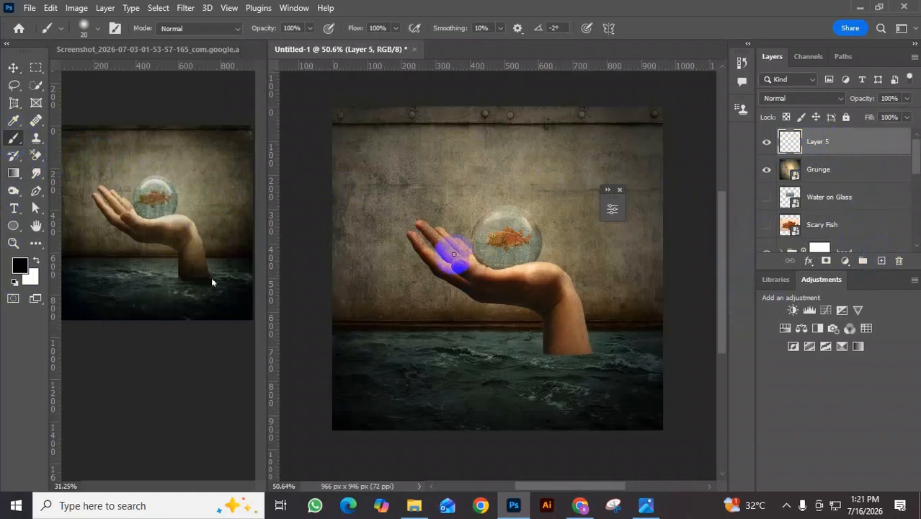
{"action": "key", "text": "bracketright"}
{"action": "key", "text": "bracketright"}
{"action": "key", "text": "bracketright"}
{"action": "key", "text": "bracketright"}
{"action": "key", "text": "bracketright"}
{"action": "key", "text": "bracketright"}
{"action": "key", "text": "bracketright"}
{"action": "key", "text": "bracketright"}
{"action": "key", "text": "bracketright"}
{"action": "key", "text": "bracketright"}
{"action": "key", "text": "bracketright"}
{"action": "key", "text": "bracketright"}
{"action": "key", "text": "bracketright"}
{"action": "key", "text": "bracketright"}
{"action": "key", "text": "bracketright"}
{"action": "key", "text": "bracketright"}
{"action": "key", "text": "bracketright"}
{"action": "key", "text": "bracketright"}
{"action": "key", "text": "bracketright"}
{"action": "key", "text": "bracketright"}
{"action": "key", "text": "bracketleft"}
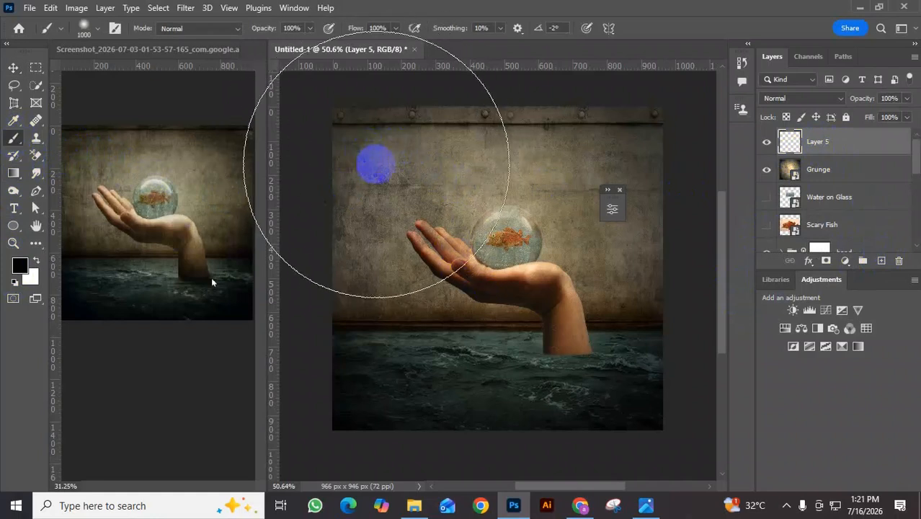
{"action": "key", "text": "bracketleft"}
{"action": "key", "text": "bracketleft"}
{"action": "key", "text": "bracketleft"}
{"action": "key", "text": "bracketleft"}
{"action": "key", "text": "bracketleft"}
{"action": "key", "text": "bracketleft"}
{"action": "key", "text": "bracketleft"}
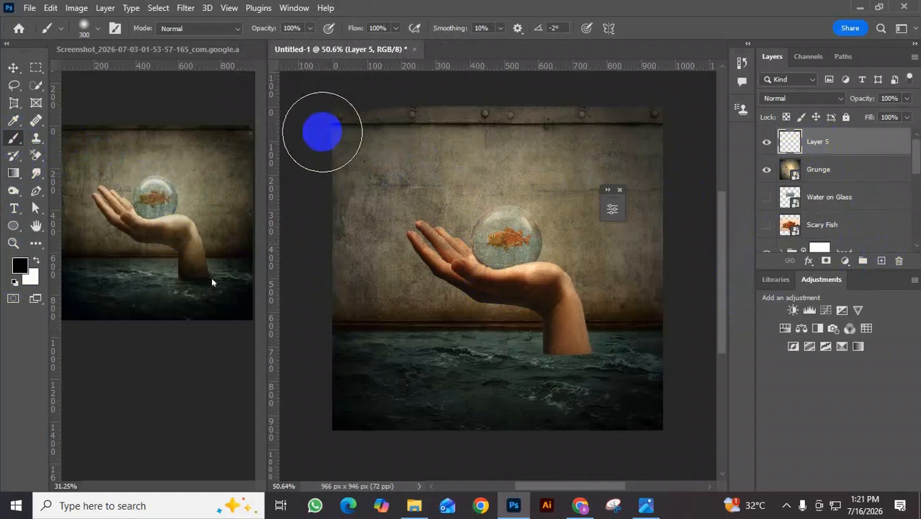
{"action": "left_click_drag", "start_coordinate": [323, 114], "coordinate": [526, 105]}
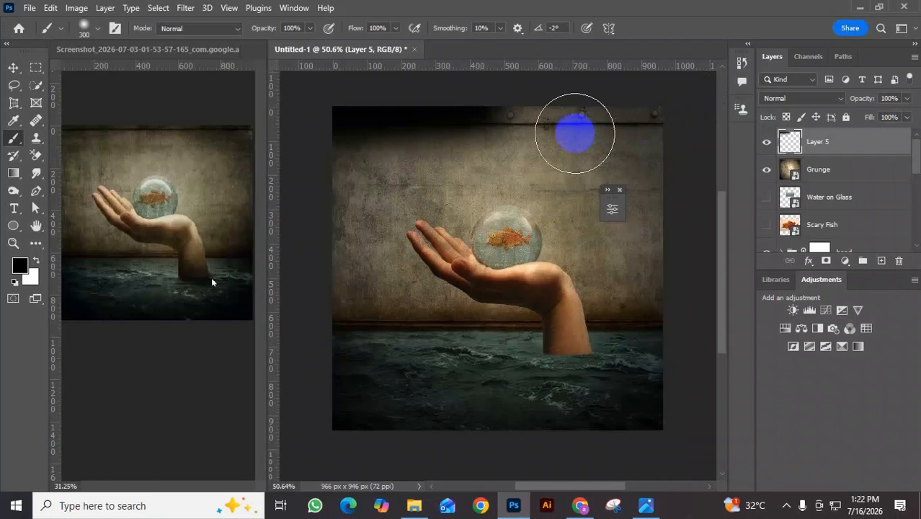
{"action": "key", "text": "ctrl+z"}
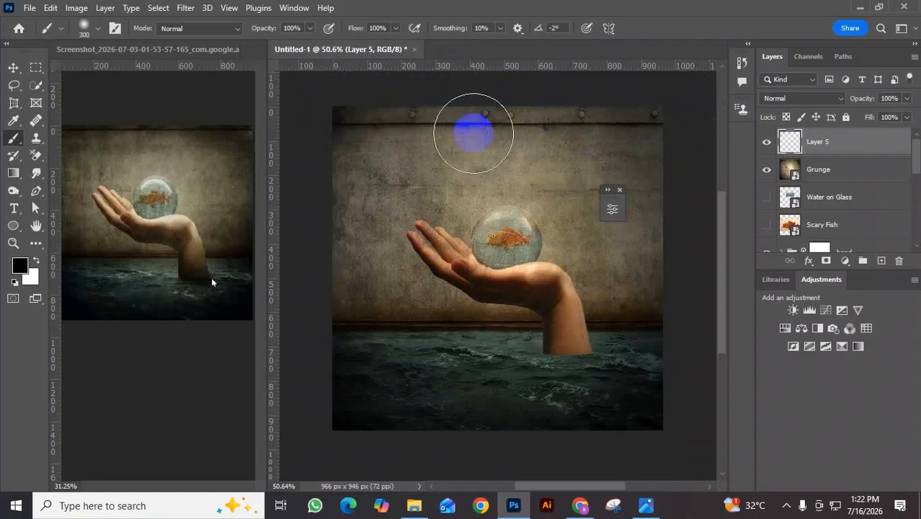
Step: Darken the canvas's outer edges on the new layer with a soft black brush at size 1300, painting from outside the image
{"action": "scroll", "coordinate": [494, 150], "scroll_direction": "down", "scroll_amount": 3, "text": "alt"}
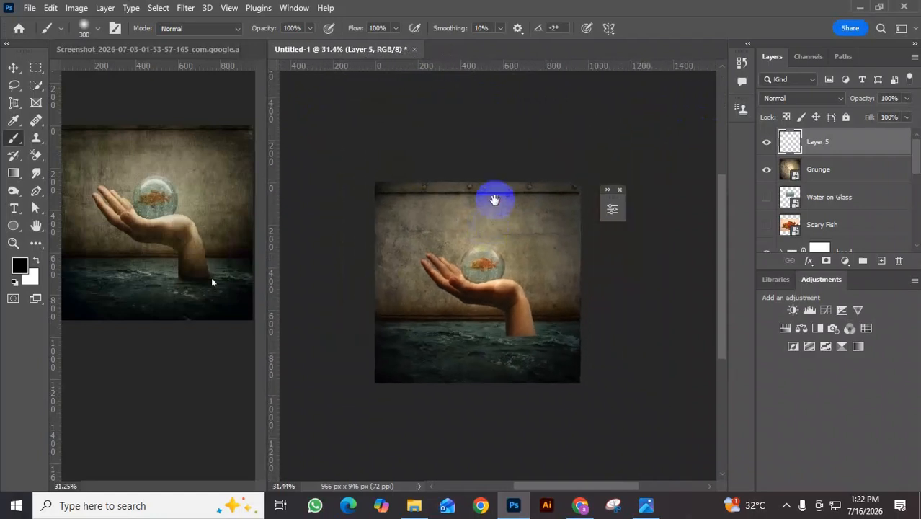
{"action": "key", "text": "bracketright"}
{"action": "key", "text": "bracketright"}
{"action": "key", "text": "bracketright"}
{"action": "key", "text": "bracketright"}
{"action": "key", "text": "bracketright"}
{"action": "key", "text": "bracketright"}
{"action": "key", "text": "bracketright"}
{"action": "key", "text": "bracketright"}
{"action": "key", "text": "bracketright"}
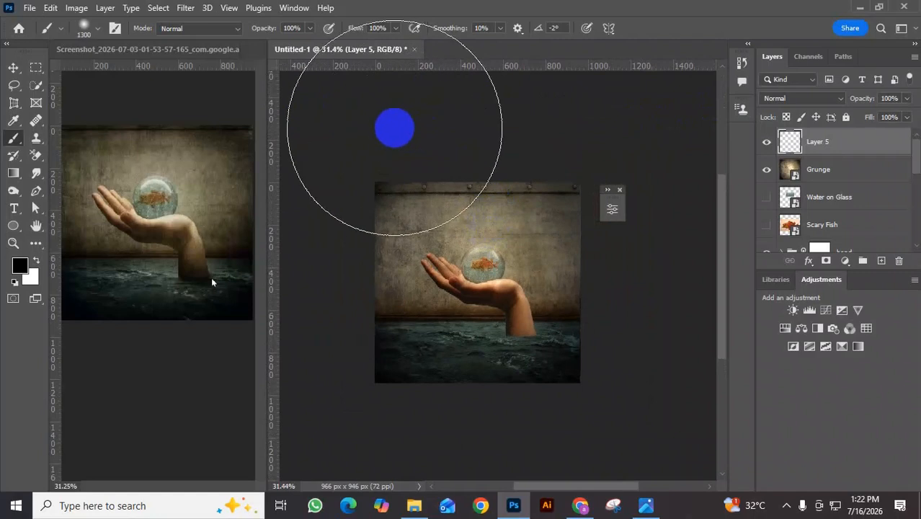
{"action": "left_click", "coordinate": [331, 102]}
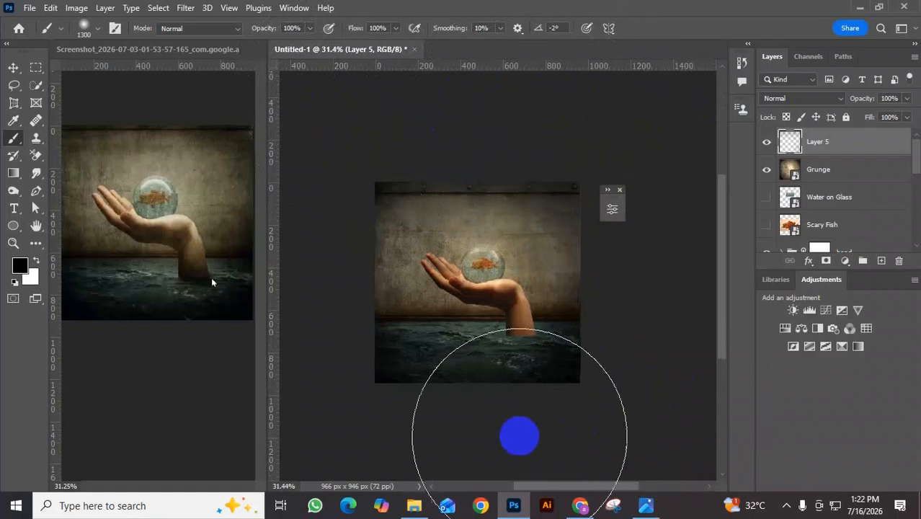
{"action": "left_click", "coordinate": [481, 469]}
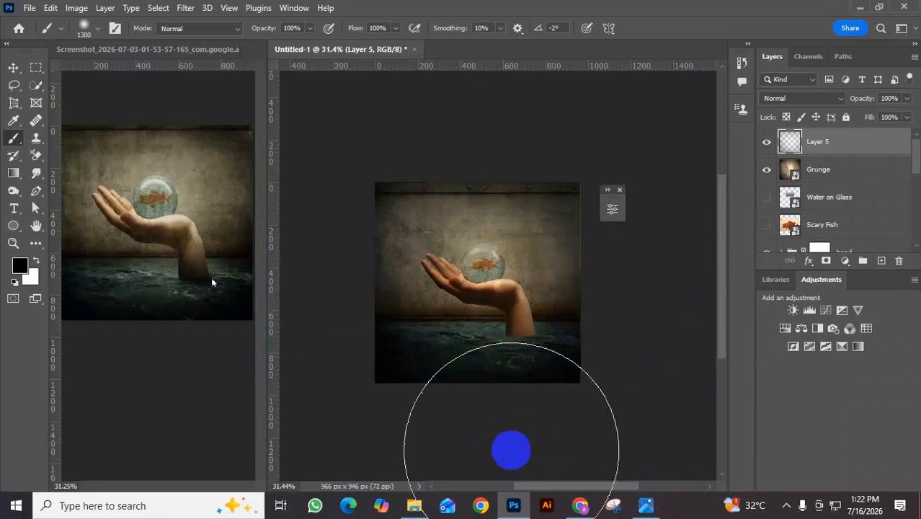
Step: Deepen the vignette along the canvas's lower and right edges with the black brush reduced to size 500
{"action": "scroll", "coordinate": [481, 393], "scroll_direction": "up", "scroll_amount": 2}
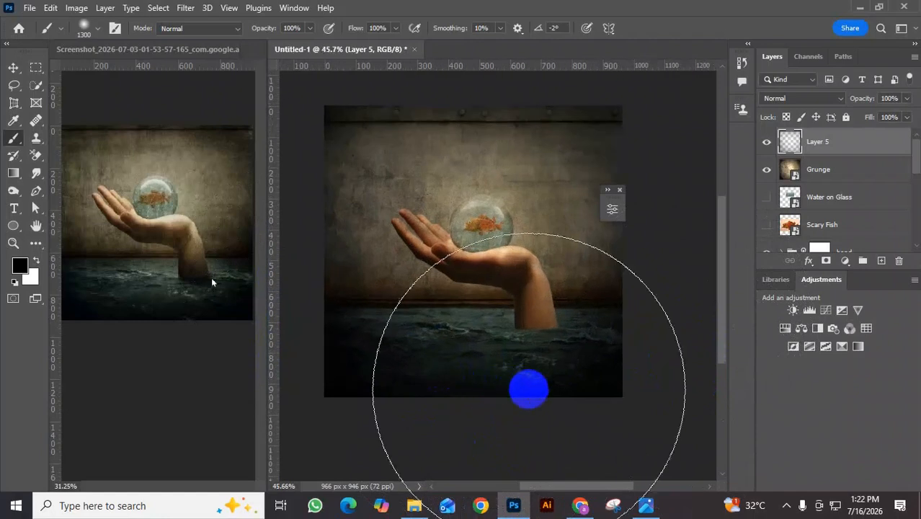
{"action": "scroll", "coordinate": [518, 379], "scroll_direction": "down", "scroll_amount": 2}
{"action": "key", "text": "bracketleft"}
{"action": "key", "text": "bracketleft"}
{"action": "key", "text": "bracketleft"}
{"action": "key", "text": "bracketleft"}
{"action": "key", "text": "bracketleft"}
{"action": "key", "text": "bracketleft"}
{"action": "key", "text": "bracketleft"}
{"action": "key", "text": "bracketleft"}
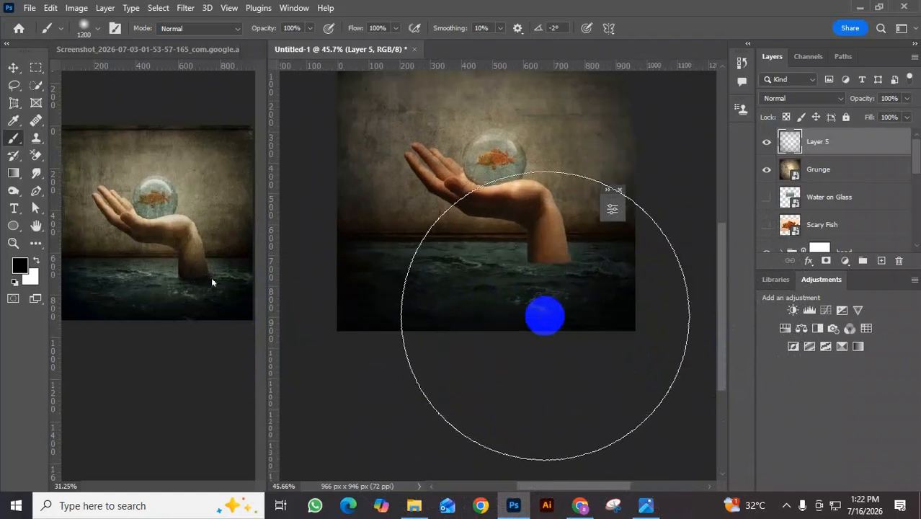
{"action": "left_click", "coordinate": [552, 391]}
{"action": "mouse_move", "coordinate": [544, 401]}
{"action": "left_mouse_down"}
{"action": "mouse_move", "coordinate": [331, 390]}
{"action": "mouse_move", "coordinate": [342, 419]}
{"action": "left_mouse_up"}
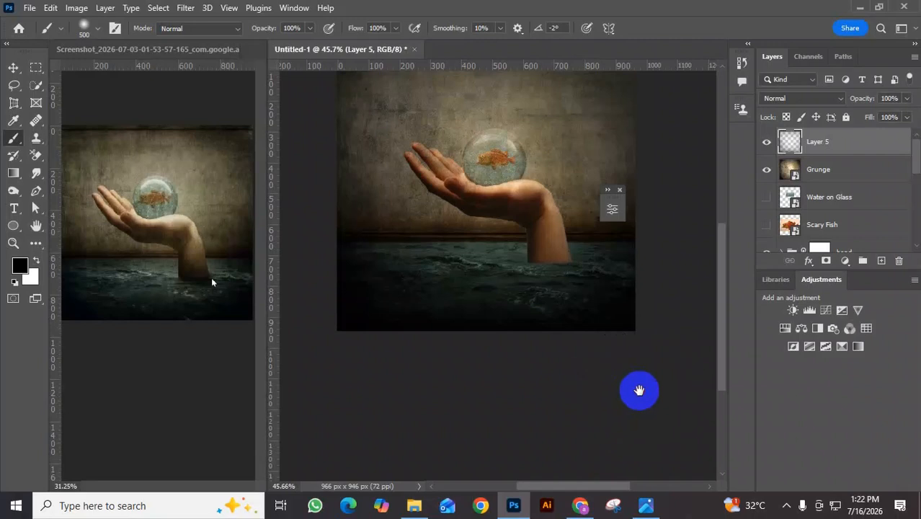
{"action": "left_click_drag", "start_coordinate": [640, 389], "coordinate": [619, 415]}
{"action": "left_click_drag", "start_coordinate": [663, 375], "coordinate": [670, 307]}
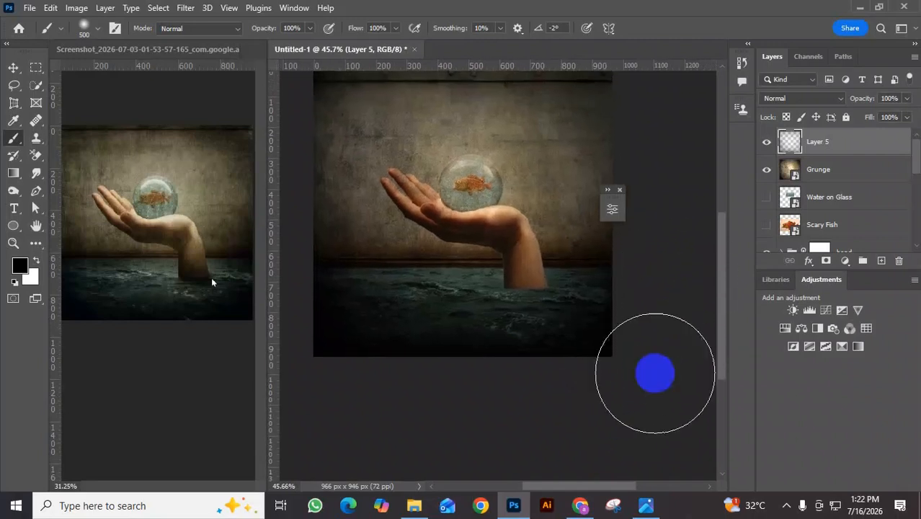
Step: Examine where the wrist meets the water, toggle the hand group's visibility off and on to check it, and select the group
{"action": "scroll", "coordinate": [490, 320], "scroll_direction": "up", "scroll_amount": 3}
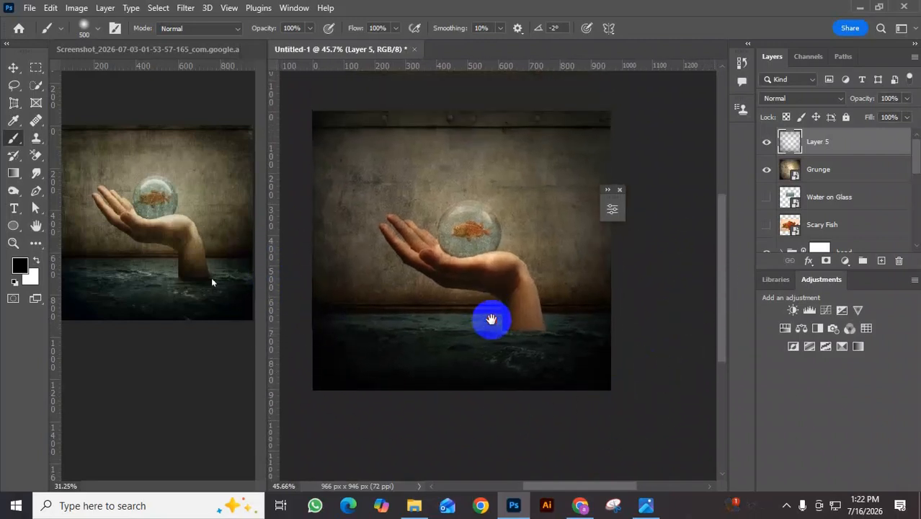
{"action": "scroll", "coordinate": [495, 337], "scroll_direction": "down", "scroll_amount": 1}
{"action": "scroll", "coordinate": [497, 336], "scroll_direction": "up", "scroll_amount": 5}
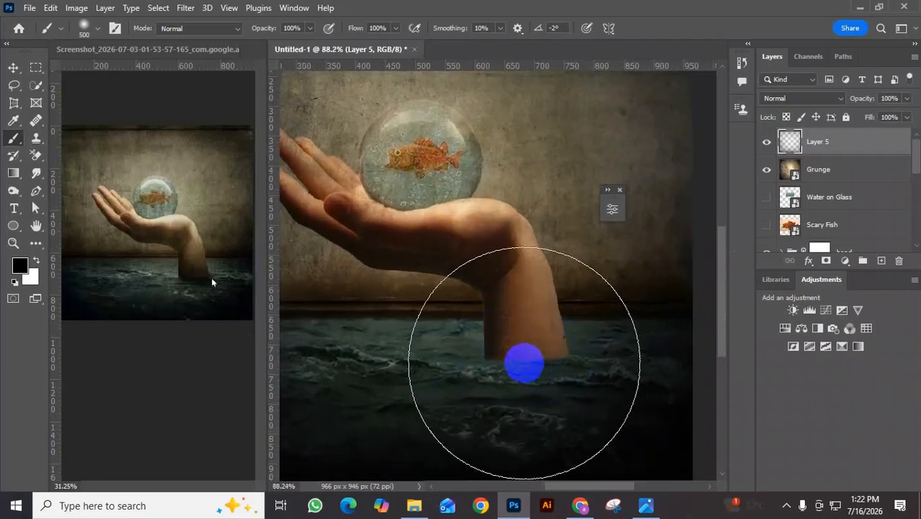
{"action": "scroll", "coordinate": [861, 185], "scroll_direction": "down", "scroll_amount": 3}
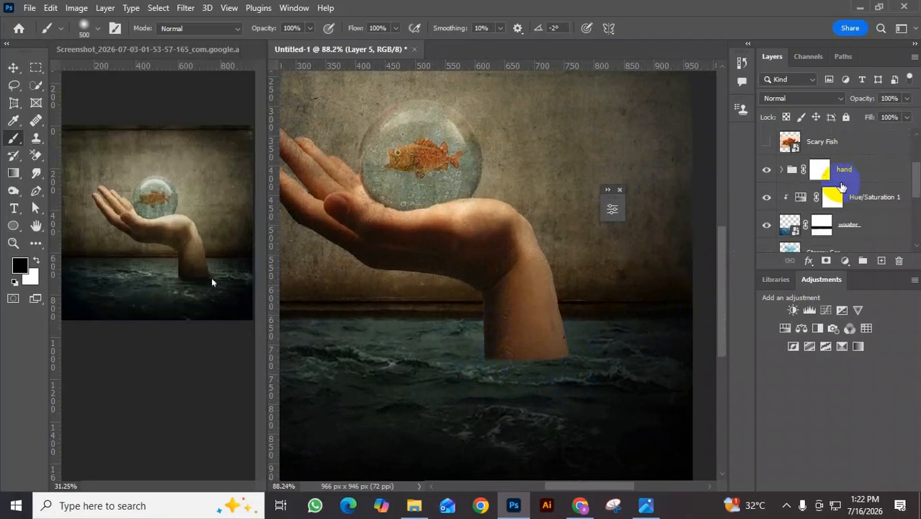
{"action": "scroll", "coordinate": [841, 188], "scroll_direction": "down", "scroll_amount": 8}
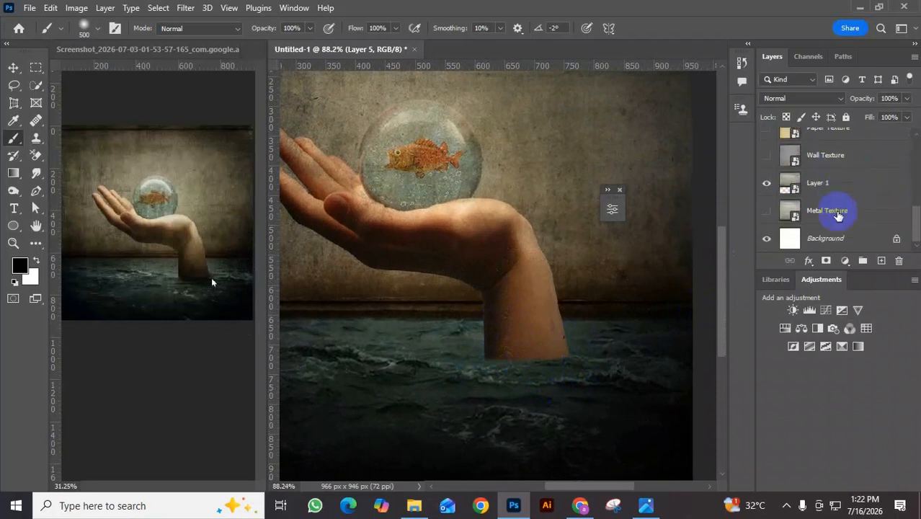
{"action": "scroll", "coordinate": [838, 215], "scroll_direction": "up", "scroll_amount": 6}
{"action": "scroll", "coordinate": [837, 216], "scroll_direction": "up", "scroll_amount": 2}
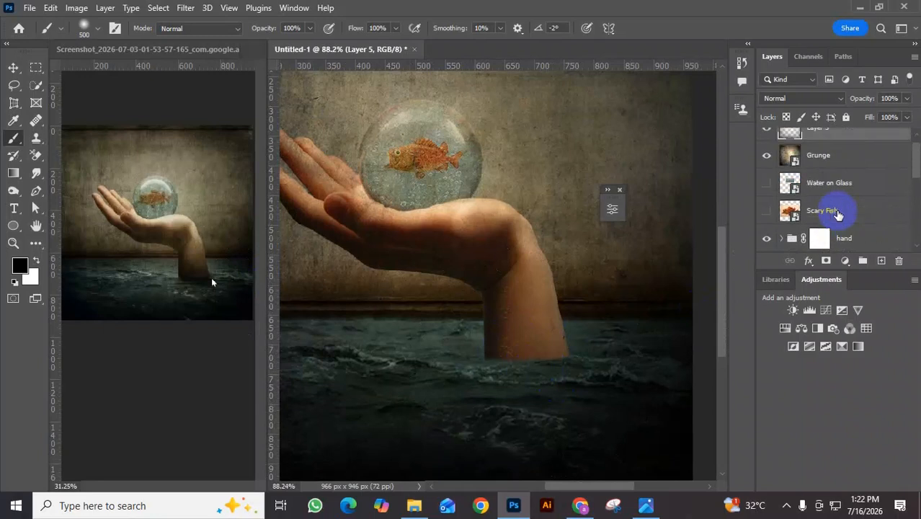
{"action": "scroll", "coordinate": [838, 214], "scroll_direction": "down", "scroll_amount": 1}
{"action": "left_click", "coordinate": [768, 213]}
{"action": "left_click", "coordinate": [768, 215]}
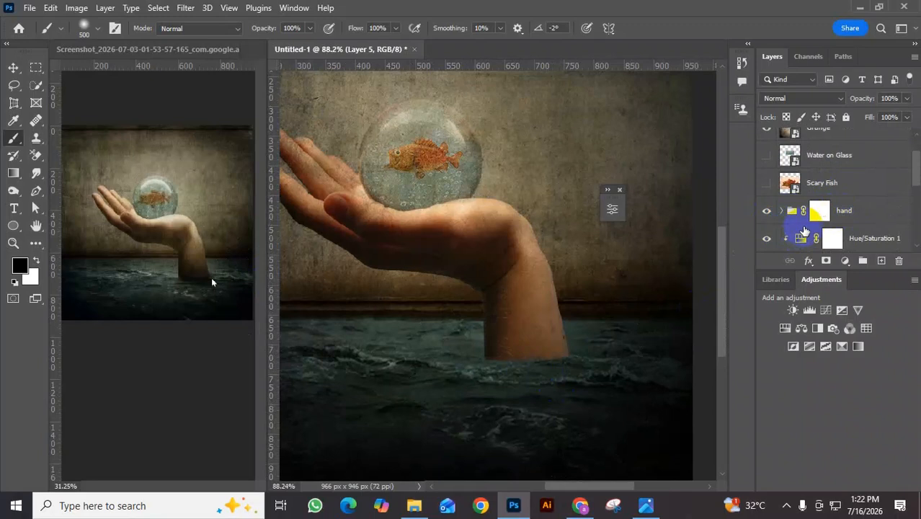
{"action": "double_click", "coordinate": [845, 209]}
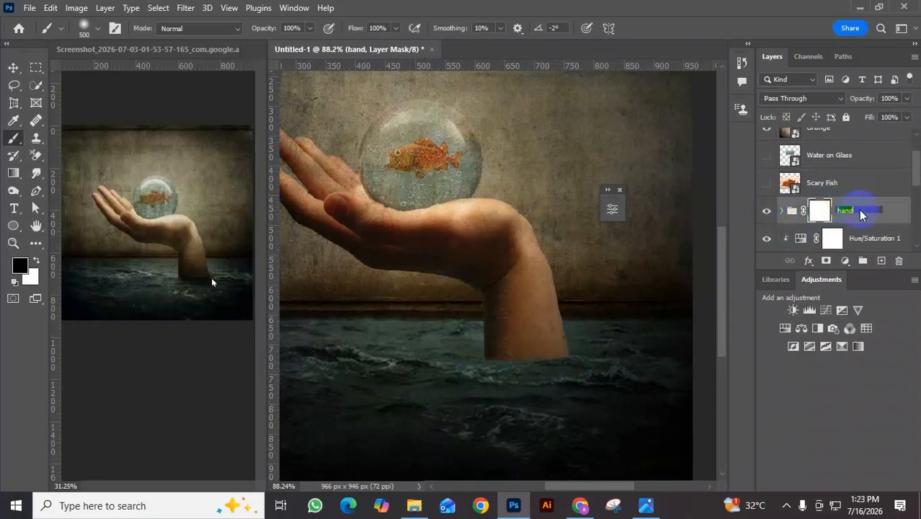
{"action": "left_click", "coordinate": [879, 214]}
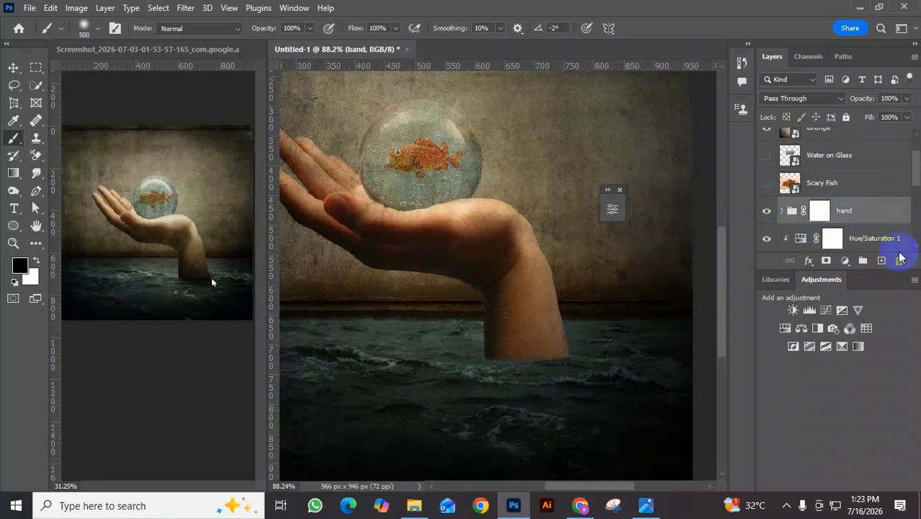
Step: Switch to File Explorer, check the Ball 1 image in its project folder on the Desktop, and return to Photoshop
{"action": "left_click", "coordinate": [415, 505]}
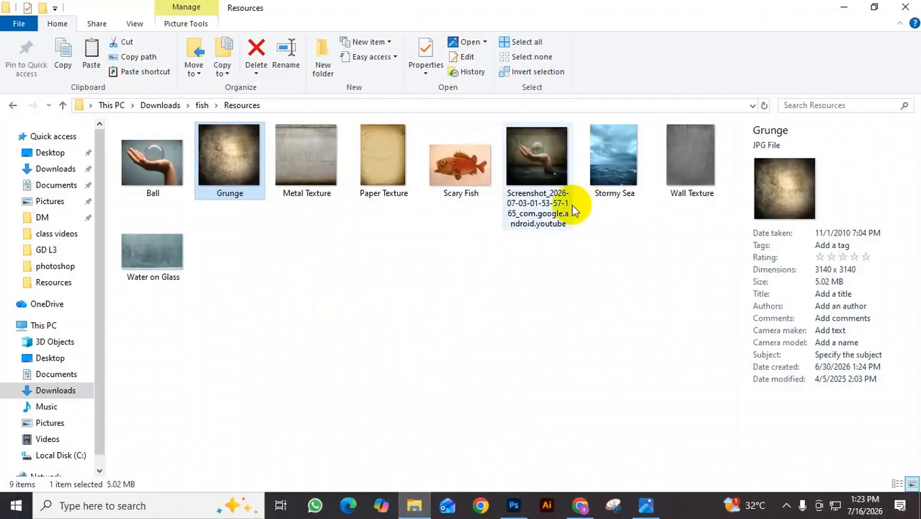
{"action": "left_click", "coordinate": [49, 153]}
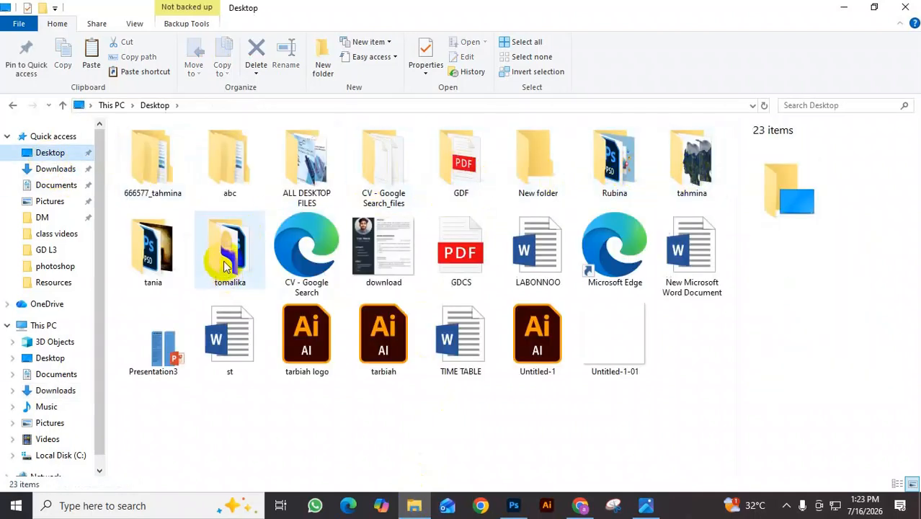
{"action": "double_click", "coordinate": [244, 236]}
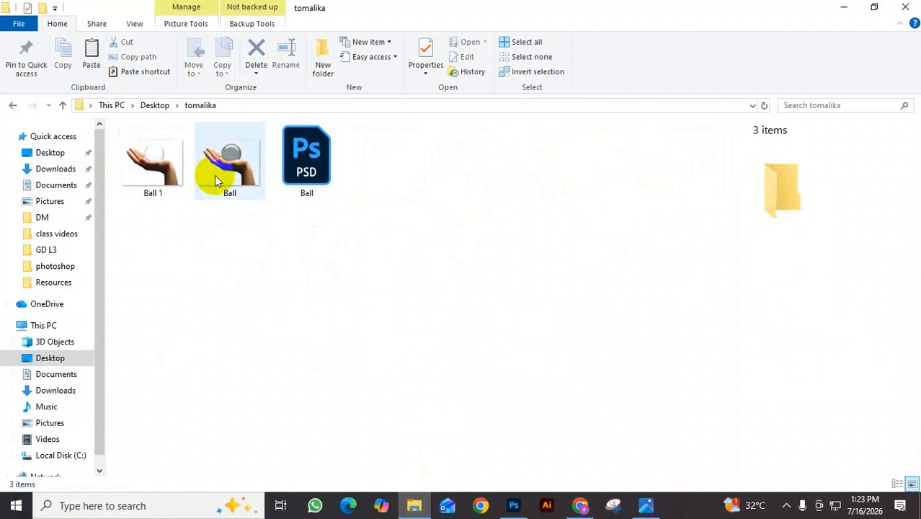
{"action": "left_click", "coordinate": [154, 176]}
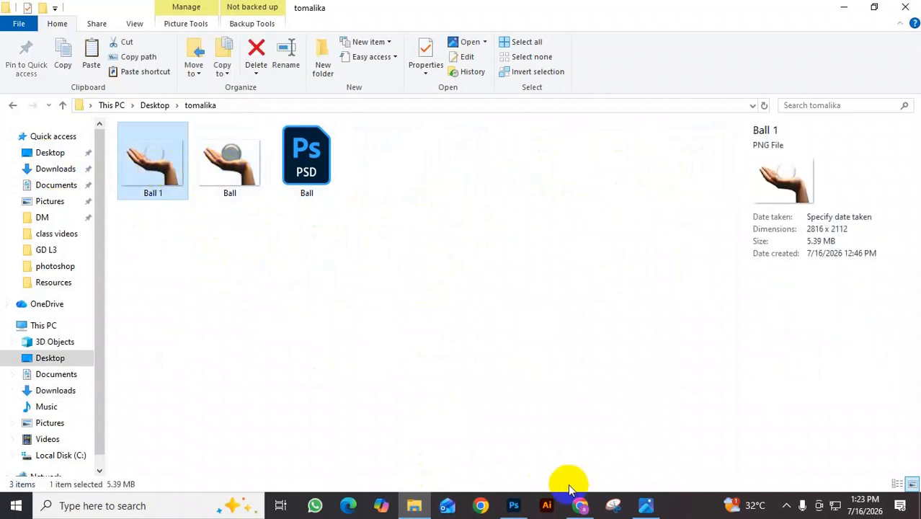
{"action": "left_click", "coordinate": [514, 506]}
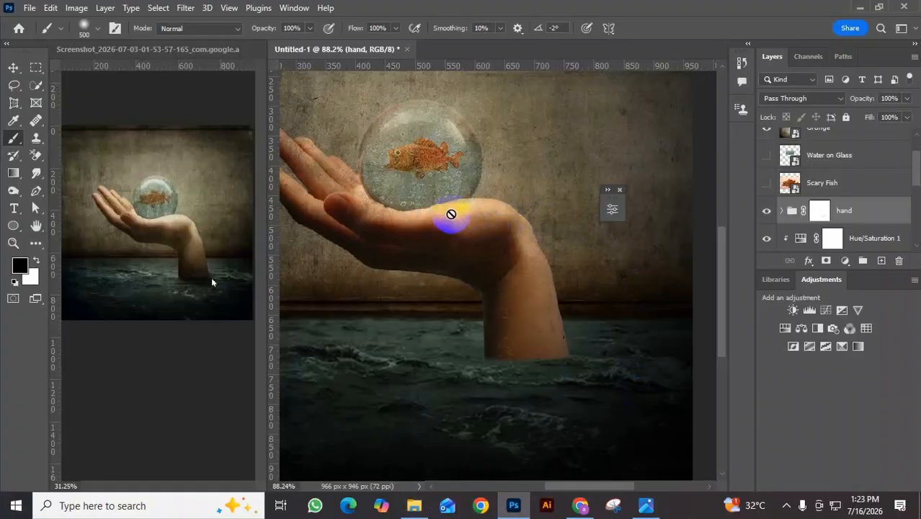
Step: Add a new empty layer directly above the hand group for the wrist's shadow
{"action": "left_click_drag", "start_coordinate": [451, 214], "coordinate": [510, 236]}
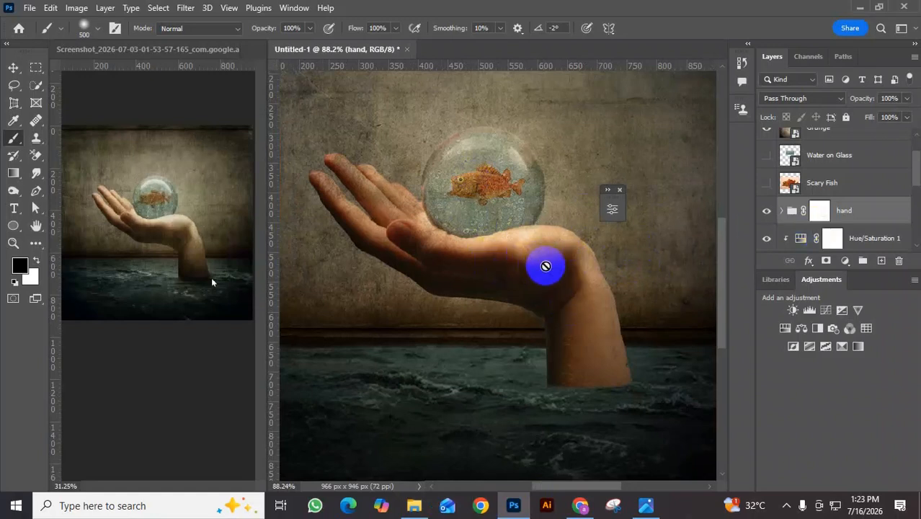
{"action": "scroll", "coordinate": [553, 264], "scroll_direction": "up", "scroll_amount": 2}
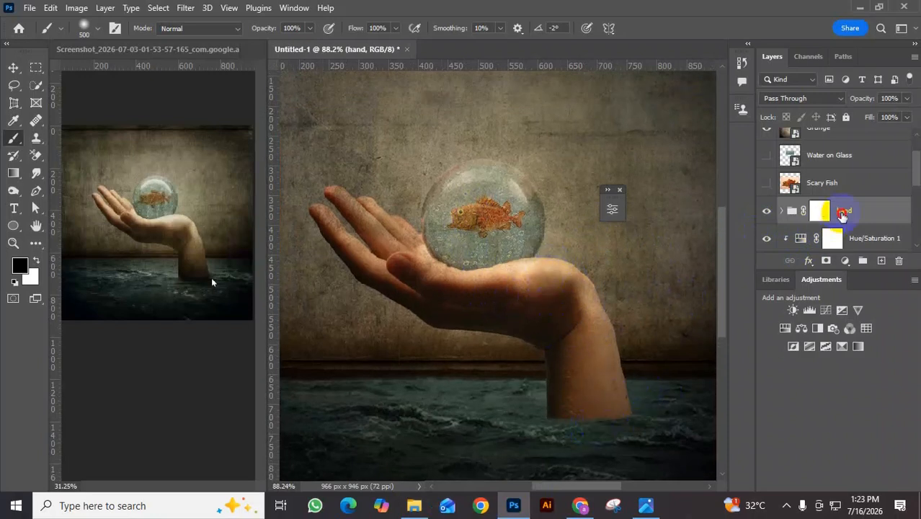
{"action": "left_click", "coordinate": [882, 264]}
{"action": "left_click", "coordinate": [882, 264]}
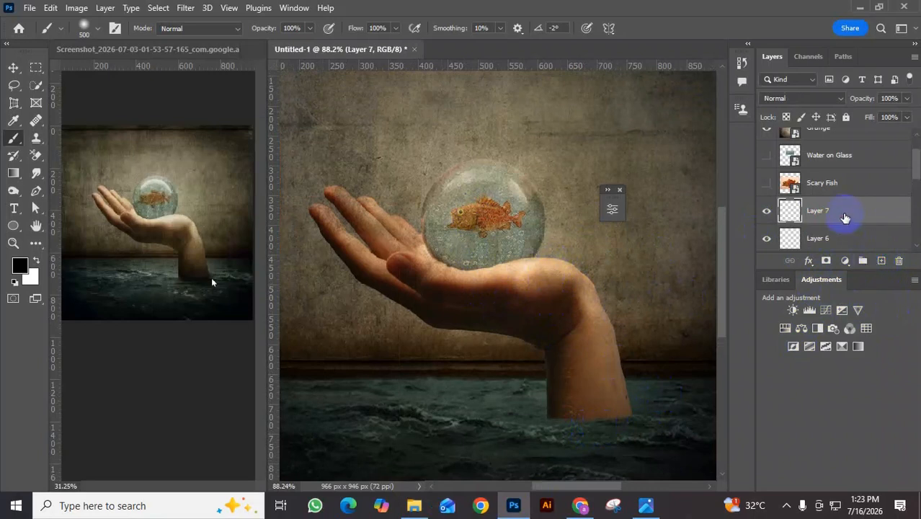
{"action": "key", "text": "ctrl+z"}
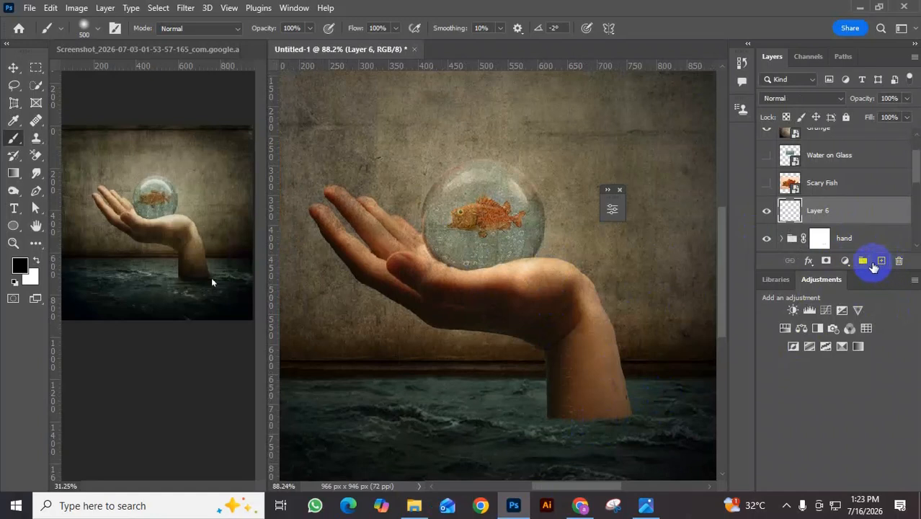
{"action": "left_click", "coordinate": [847, 241]}
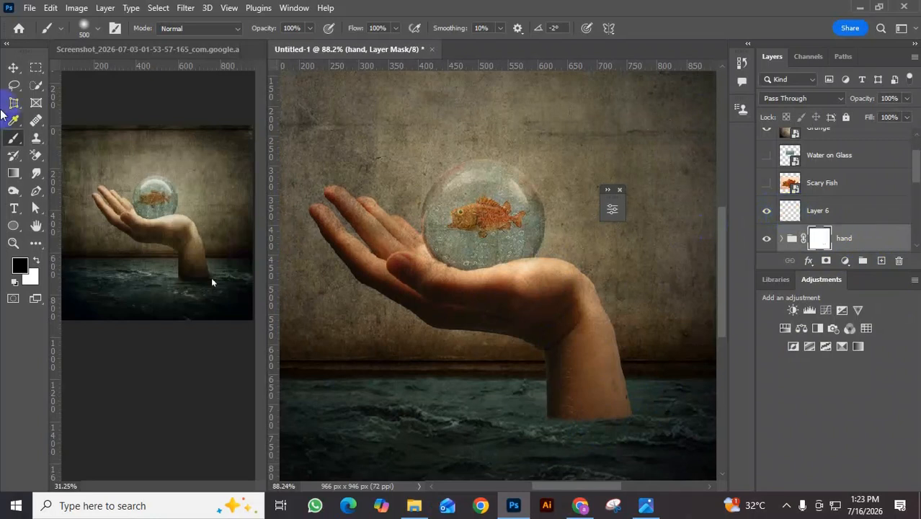
Step: Flatten the soft brush tip into a wide, thin ellipse and reduce its size to 125
{"action": "left_click", "coordinate": [92, 30]}
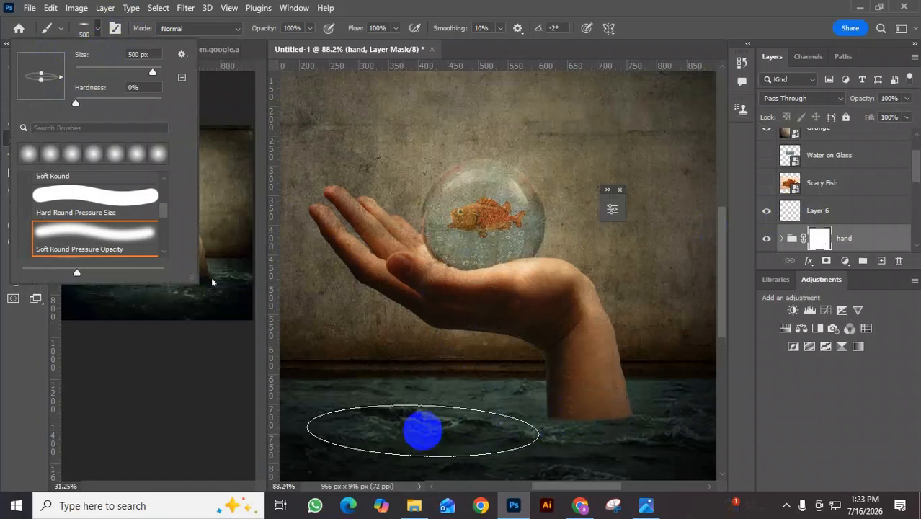
{"action": "left_click", "coordinate": [410, 439]}
{"action": "mouse_move", "coordinate": [492, 434]}
{"action": "left_mouse_down"}
{"action": "mouse_move", "coordinate": [529, 419]}
{"action": "mouse_move", "coordinate": [516, 397]}
{"action": "mouse_move", "coordinate": [576, 436]}
{"action": "mouse_move", "coordinate": [590, 426]}
{"action": "mouse_move", "coordinate": [567, 429]}
{"action": "mouse_move", "coordinate": [622, 436]}
{"action": "mouse_move", "coordinate": [613, 413]}
{"action": "mouse_move", "coordinate": [703, 409]}
{"action": "mouse_move", "coordinate": [786, 460]}
{"action": "left_mouse_up"}
{"action": "key", "text": "bracketleft"}
{"action": "key", "text": "bracketleft"}
{"action": "key", "text": "bracketleft"}
{"action": "key", "text": "bracketleft"}
{"action": "key", "text": "bracketleft"}
{"action": "key", "text": "bracketleft"}
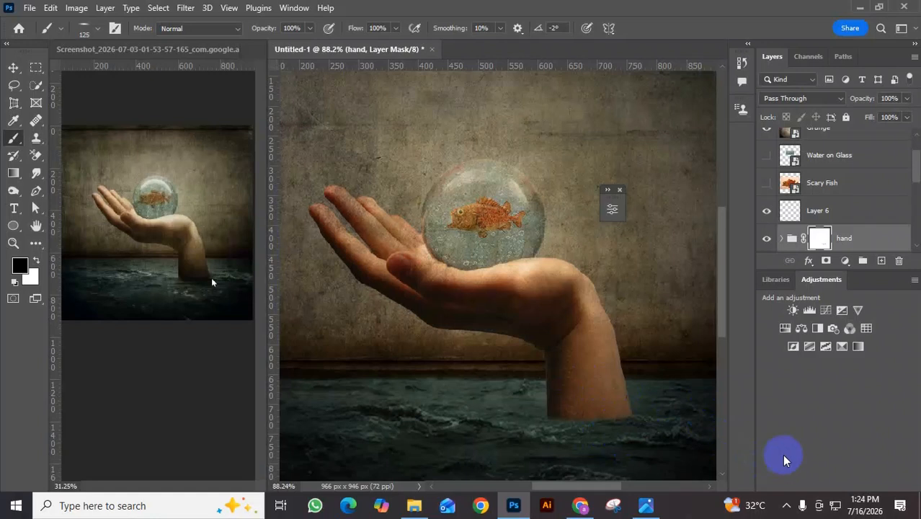
Step: Paint a thin black shadow along the wrist's waterline on Layer 6 with the flattened brush
{"action": "key", "text": "ctrl+shift+alt+n"}
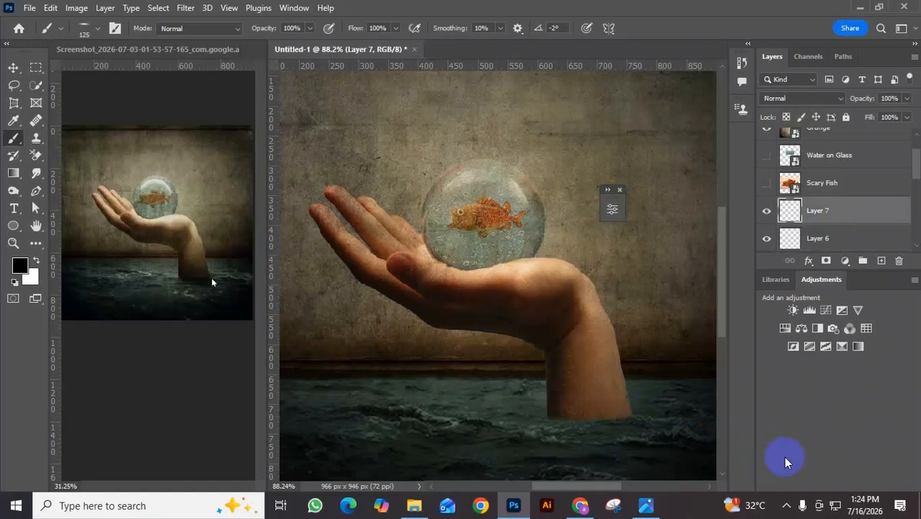
{"action": "left_click", "coordinate": [826, 260]}
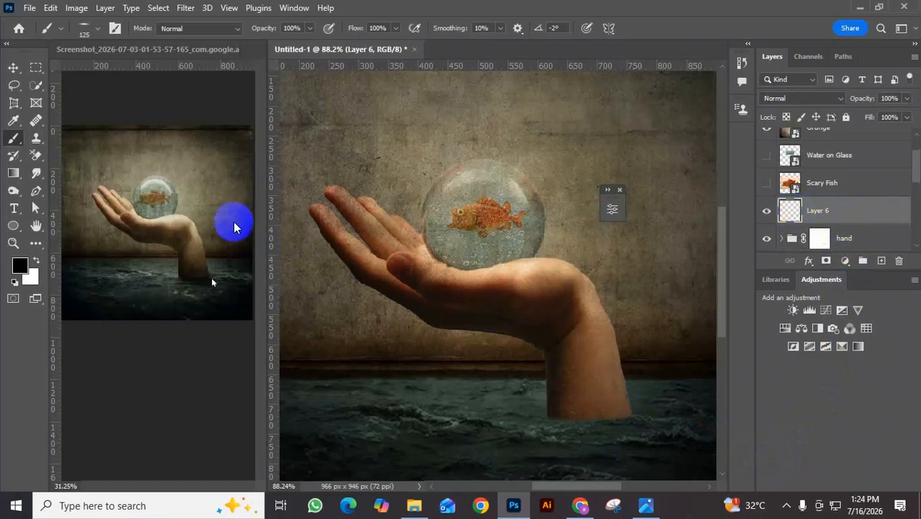
{"action": "mouse_move", "coordinate": [564, 422]}
{"action": "left_mouse_down"}
{"action": "mouse_move", "coordinate": [632, 423]}
{"action": "mouse_move", "coordinate": [663, 446]}
{"action": "mouse_move", "coordinate": [685, 494]}
{"action": "left_mouse_up"}
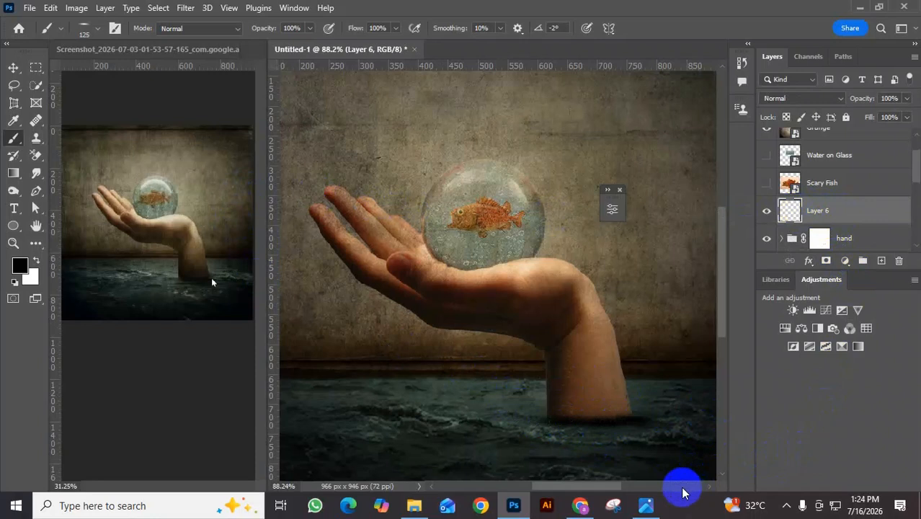
{"action": "scroll", "coordinate": [632, 439], "scroll_direction": "up", "scroll_amount": 5}
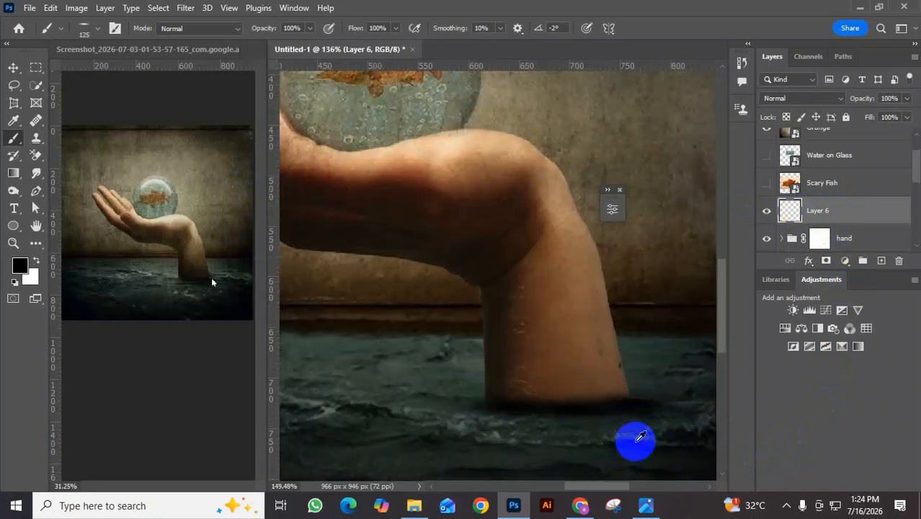
{"action": "left_click_drag", "start_coordinate": [619, 425], "coordinate": [590, 432]}
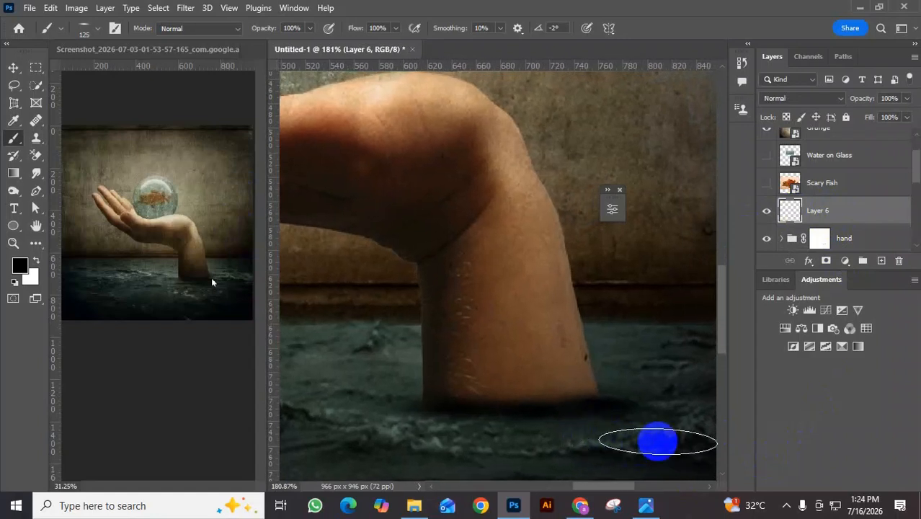
{"action": "scroll", "coordinate": [582, 420], "scroll_direction": "down", "scroll_amount": 3}
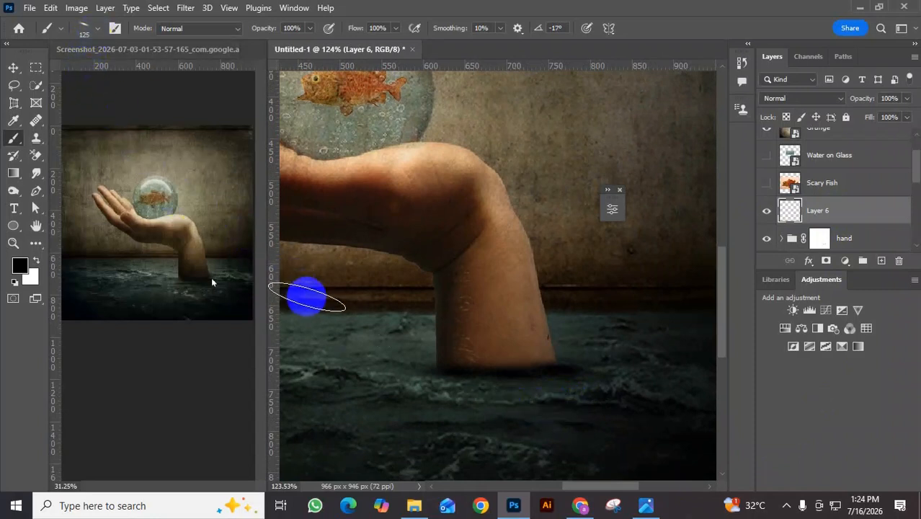
Step: Tilt the flattened brush to -17° and enlarge it to 250
{"action": "key", "text": "bracketright"}
{"action": "key", "text": "bracketright"}
{"action": "key", "text": "bracketright"}
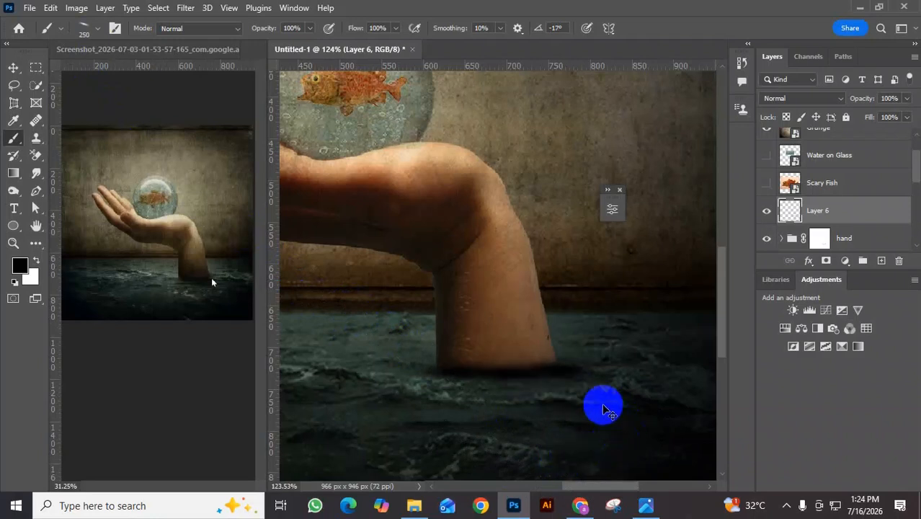
Step: Paint a slanted shadow across the sea beside the wrist, try other blend modes on Layer 6, and undo the slanted strokes
{"action": "left_click", "coordinate": [545, 383]}
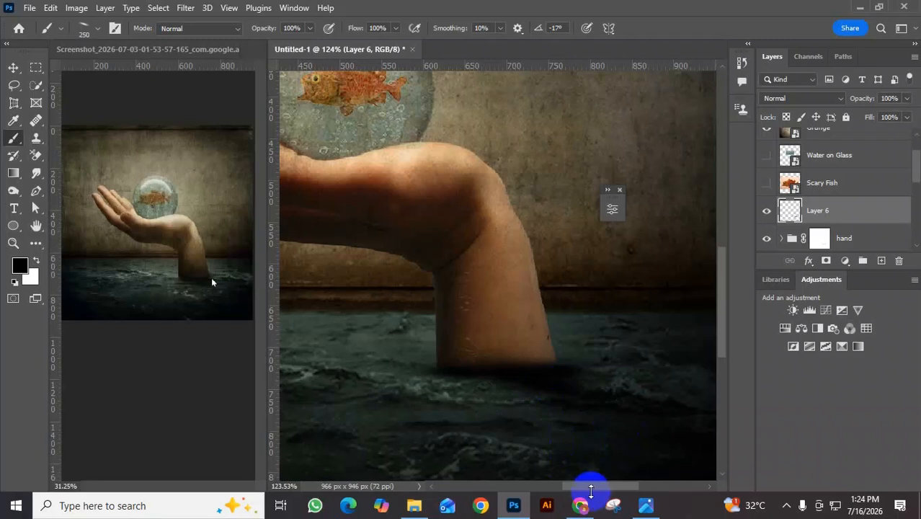
{"action": "left_click", "coordinate": [623, 395]}
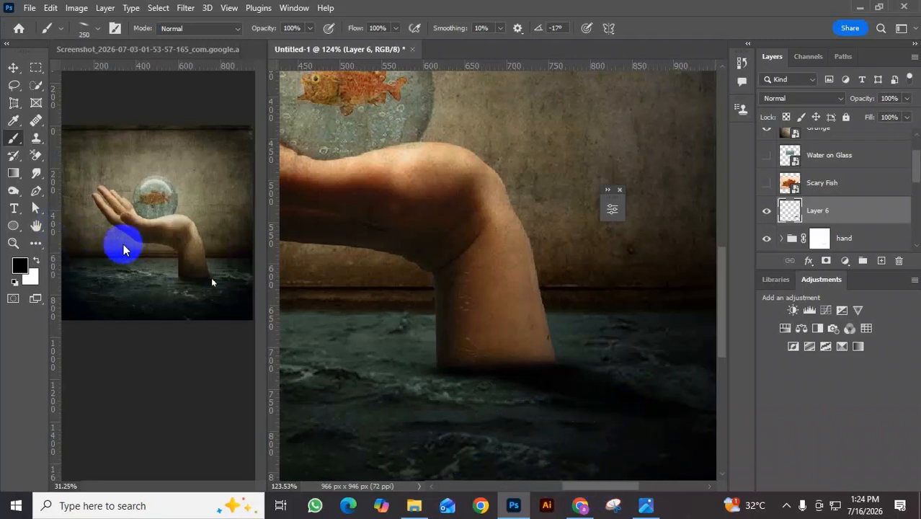
{"action": "left_click", "coordinate": [14, 68]}
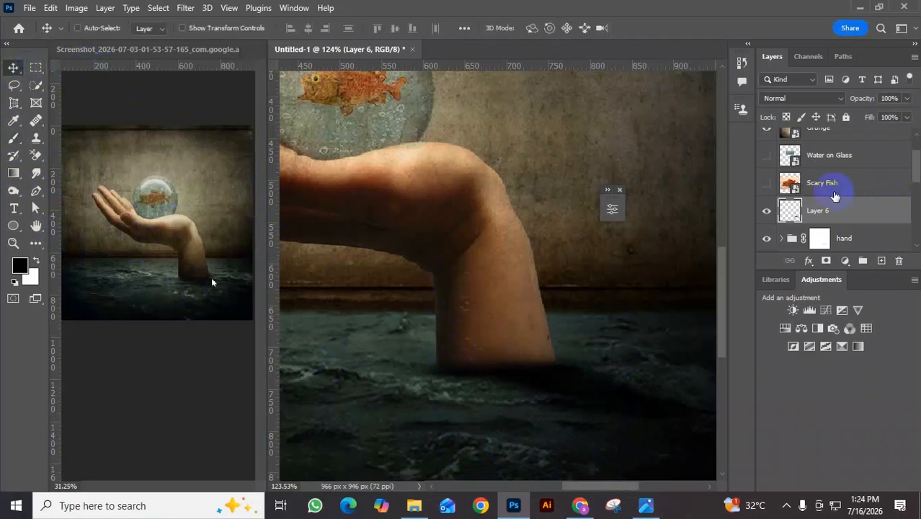
{"action": "double_click", "coordinate": [819, 212]}
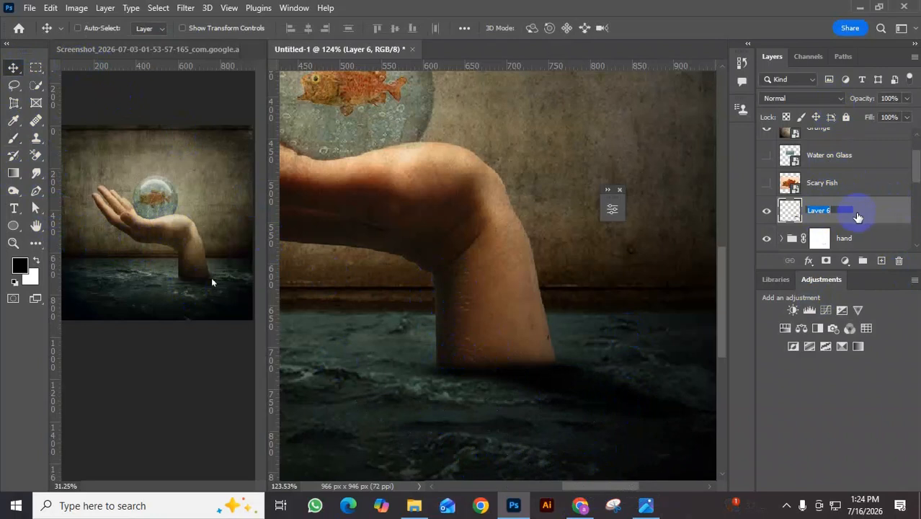
{"action": "left_click", "coordinate": [819, 99]}
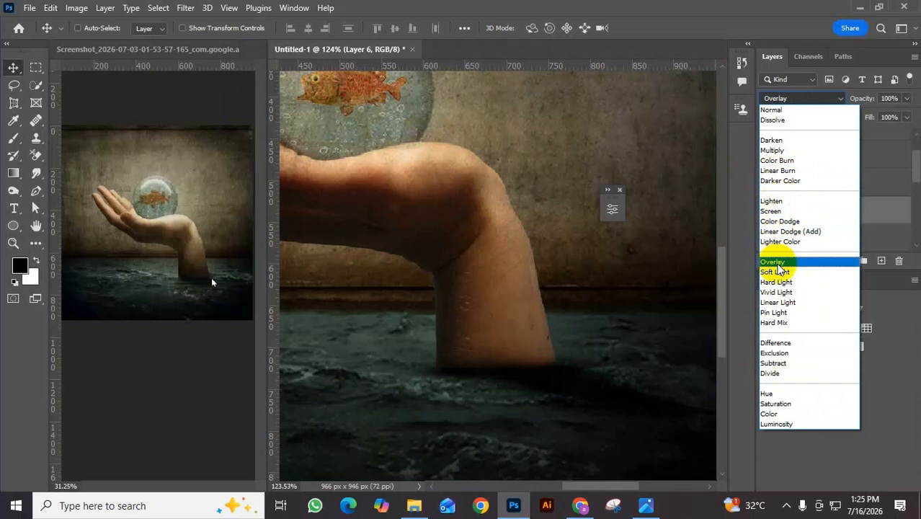
{"action": "left_click", "coordinate": [740, 264]}
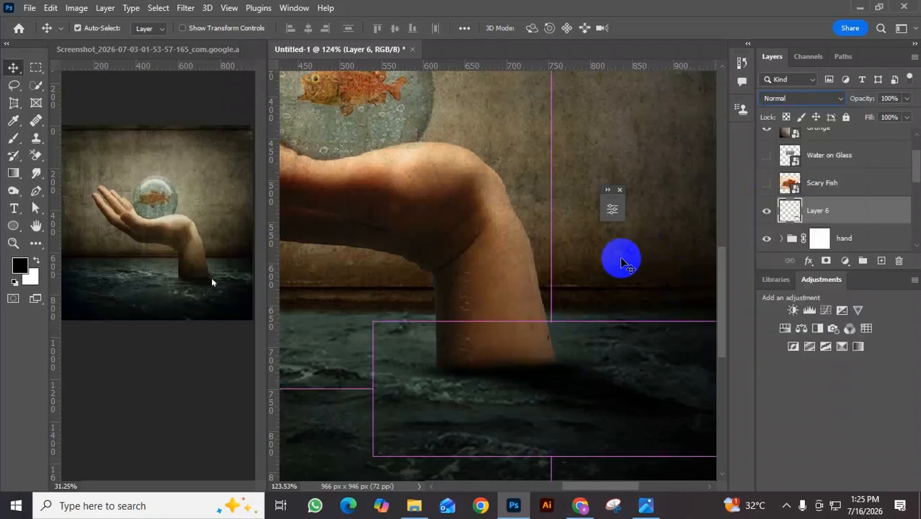
{"action": "left_click_drag", "start_coordinate": [617, 258], "coordinate": [549, 386]}
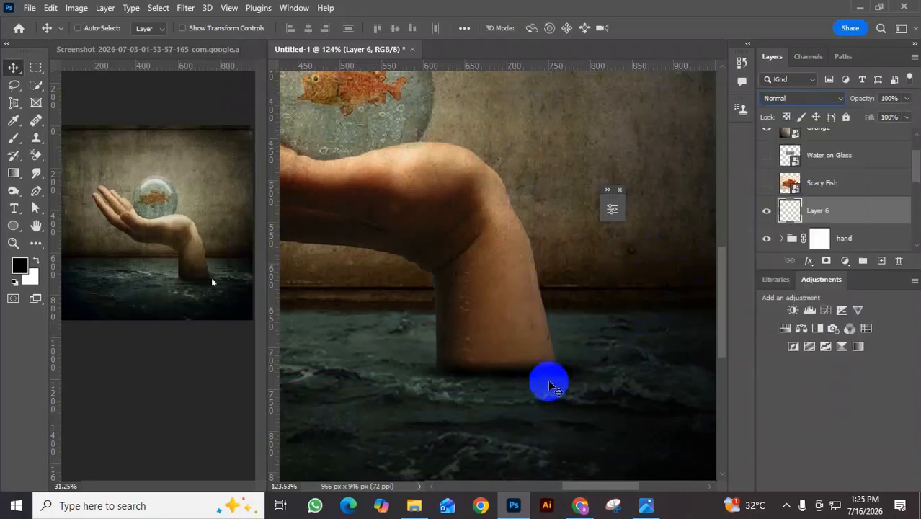
Step: Trim the wrist shadow's end with the Eraser at size 70 and lower Layer 6's opacity to 89%
{"action": "left_click", "coordinate": [36, 121]}
{"action": "left_click_drag", "start_coordinate": [36, 155], "coordinate": [81, 158]}
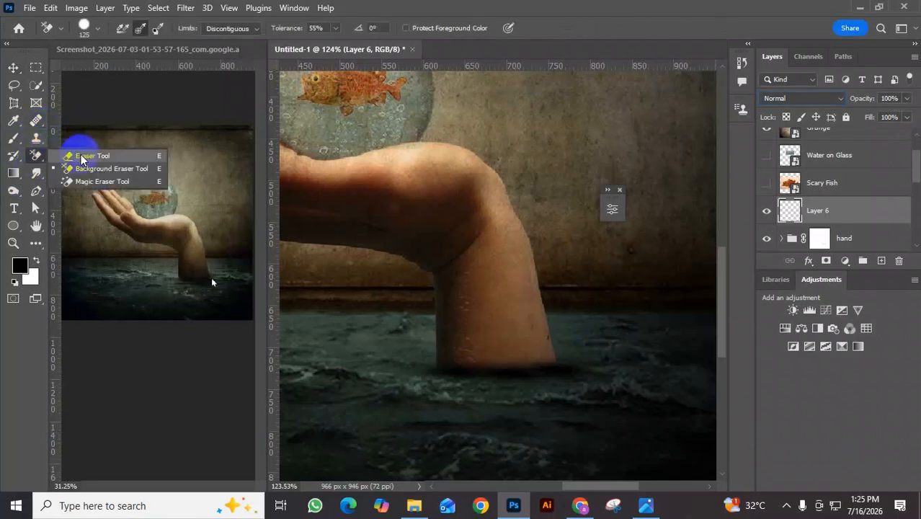
{"action": "left_click", "coordinate": [82, 157]}
{"action": "scroll", "coordinate": [576, 383], "scroll_direction": "up", "scroll_amount": 3}
{"action": "left_click", "coordinate": [621, 372]}
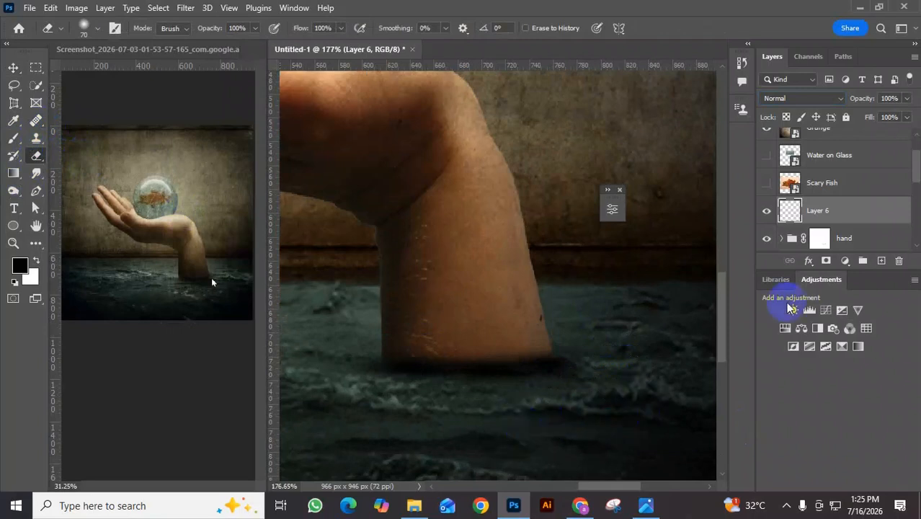
{"action": "left_click", "coordinate": [910, 99]}
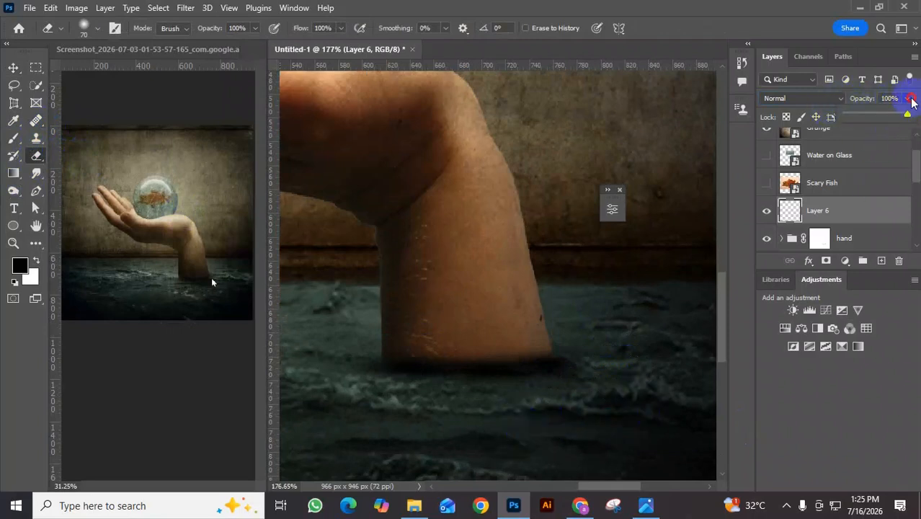
{"action": "left_click_drag", "start_coordinate": [907, 119], "coordinate": [886, 121]}
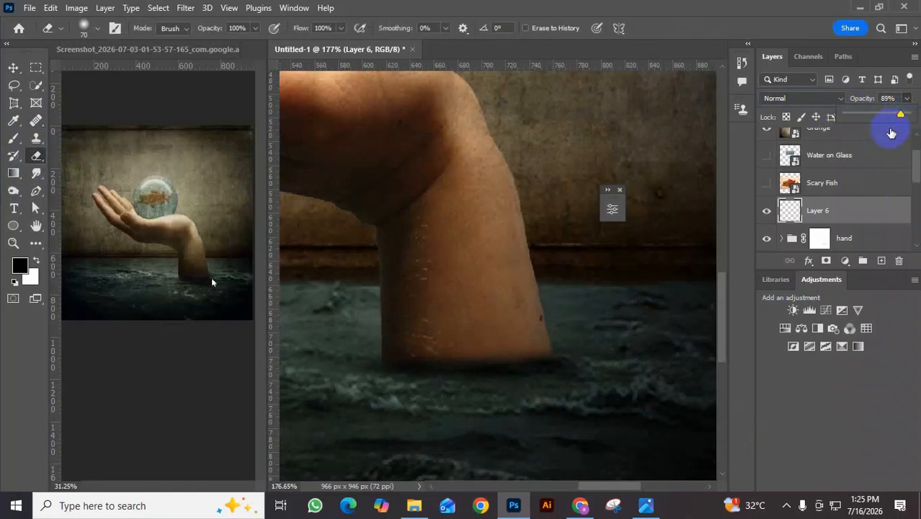
{"action": "scroll", "coordinate": [480, 286], "scroll_direction": "down", "scroll_amount": 5}
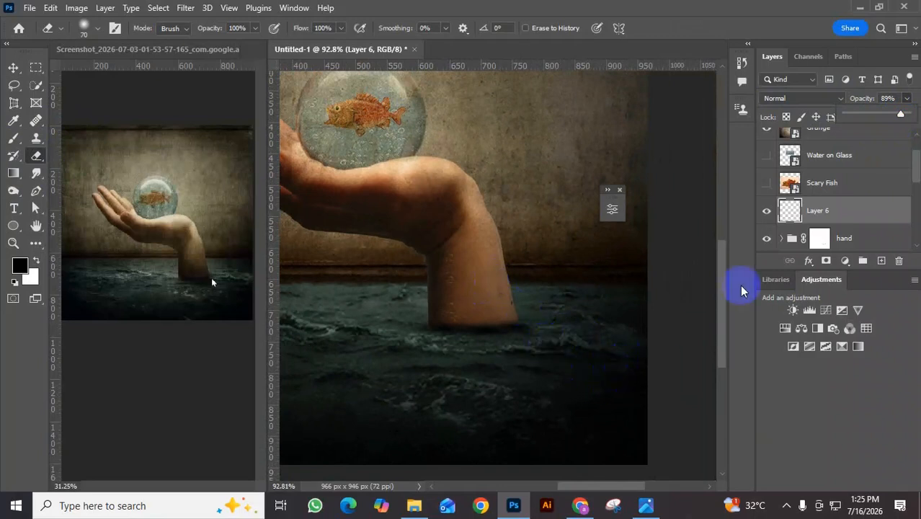
Step: Undo the opacity change and the remaining shadow painting on Layer 6
{"action": "left_click", "coordinate": [820, 212]}
{"action": "key", "text": "ctrl+z"}
{"action": "key", "text": "ctrl+z"}
{"action": "key", "text": "ctrl+z"}
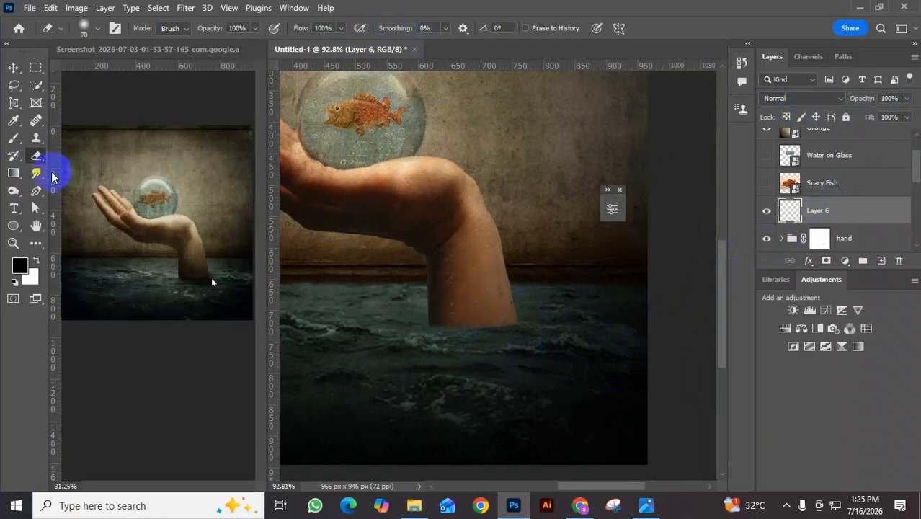
Step: Return to the Brush tool and set its opacity to 77%
{"action": "left_click", "coordinate": [14, 139]}
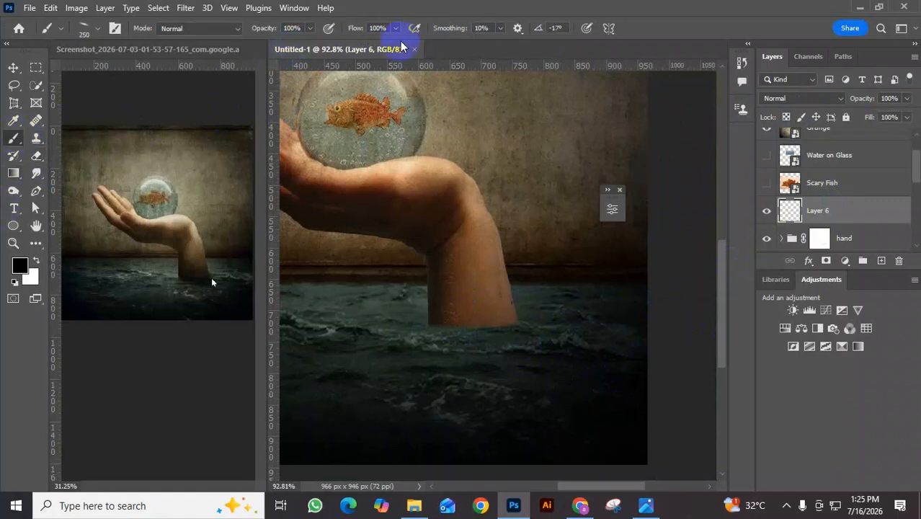
{"action": "left_click", "coordinate": [311, 30]}
{"action": "left_click_drag", "start_coordinate": [309, 47], "coordinate": [288, 51]}
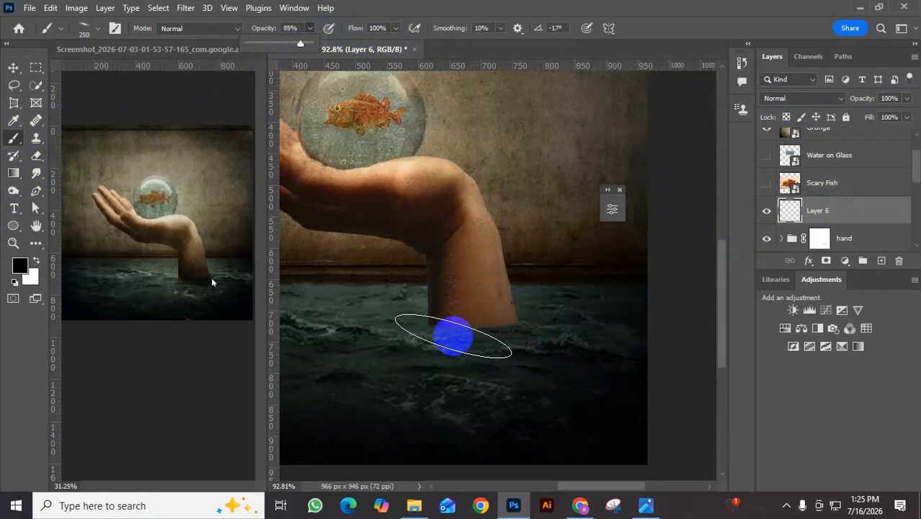
{"action": "scroll", "coordinate": [441, 370], "scroll_direction": "down", "scroll_amount": 5}
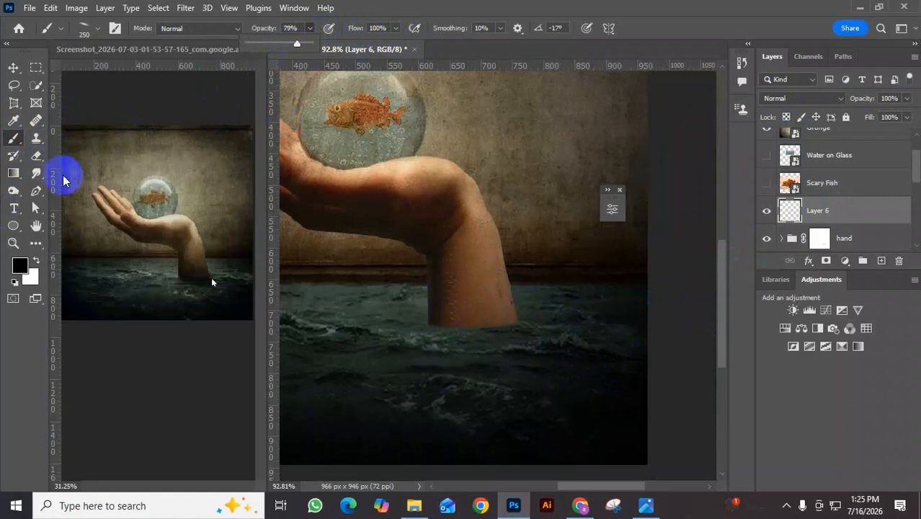
{"action": "scroll", "coordinate": [307, 248], "scroll_direction": "down", "scroll_amount": 20}
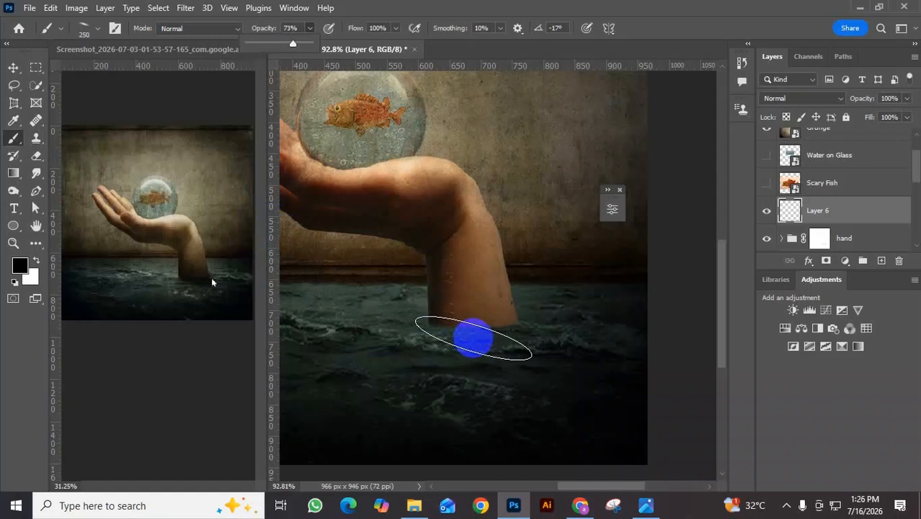
{"action": "scroll", "coordinate": [474, 338], "scroll_direction": "up", "scroll_amount": 3}
{"action": "left_click", "coordinate": [15, 141]}
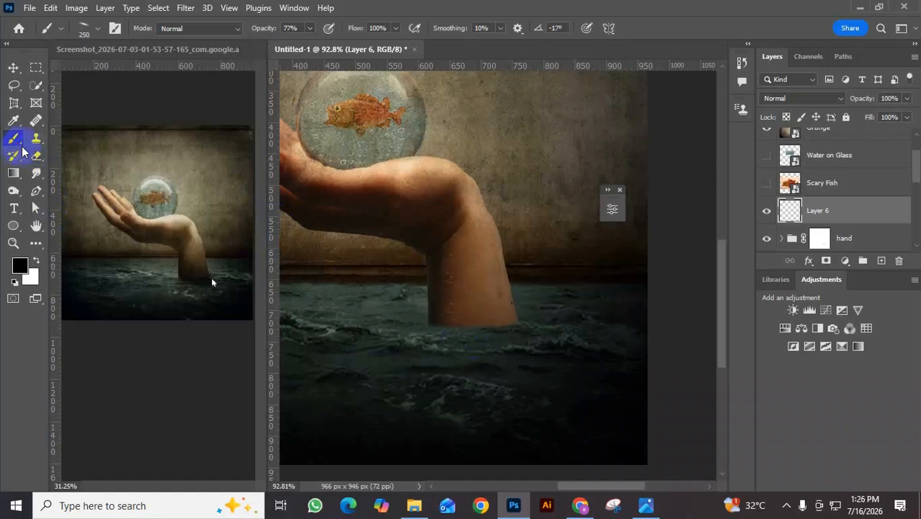
Step: Rotate the flattened brush tip to an angle of 4° to suit the wrist's waterline
{"action": "key", "text": "Right"}
{"action": "key", "text": "Right"}
{"action": "key", "text": "Right"}
{"action": "key", "text": "Right"}
{"action": "key", "text": "Right"}
{"action": "key", "text": "Right"}
{"action": "key", "text": "Right"}
{"action": "key", "text": "Right"}
{"action": "key", "text": "Right"}
{"action": "key", "text": "Right"}
{"action": "key", "text": "Right"}
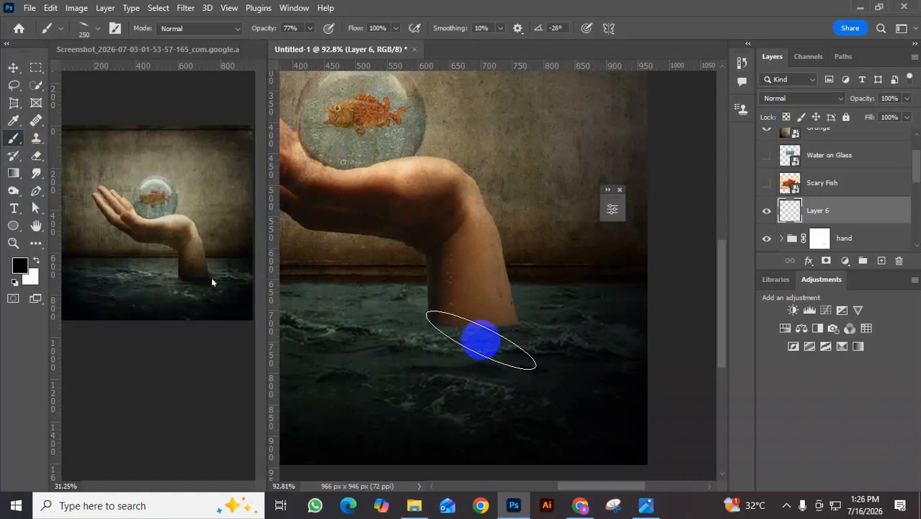
{"action": "key", "text": "Left"}
{"action": "key", "text": "Left"}
{"action": "key", "text": "Left"}
{"action": "key", "text": "Left"}
{"action": "key", "text": "Left"}
{"action": "key", "text": "Left"}
{"action": "key", "text": "Left"}
{"action": "key", "text": "Left"}
{"action": "key", "text": "Left"}
{"action": "key", "text": "Left"}
{"action": "key", "text": "Left"}
{"action": "key", "text": "Left"}
{"action": "key", "text": "Left"}
{"action": "key", "text": "Left"}
{"action": "key", "text": "Left"}
{"action": "key", "text": "Left"}
{"action": "key", "text": "Left"}
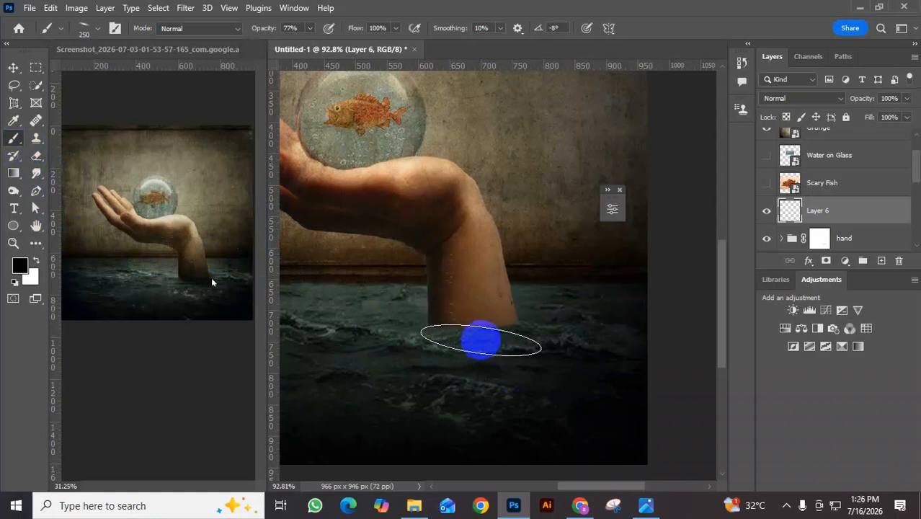
{"action": "key", "text": "Left"}
{"action": "key", "text": "Left"}
{"action": "key", "text": "Left"}
{"action": "key", "text": "Left"}
{"action": "key", "text": "Left"}
{"action": "key", "text": "Left"}
{"action": "key", "text": "Left"}
{"action": "key", "text": "Left"}
{"action": "key", "text": "Left"}
{"action": "key", "text": "Left"}
{"action": "key", "text": "Left"}
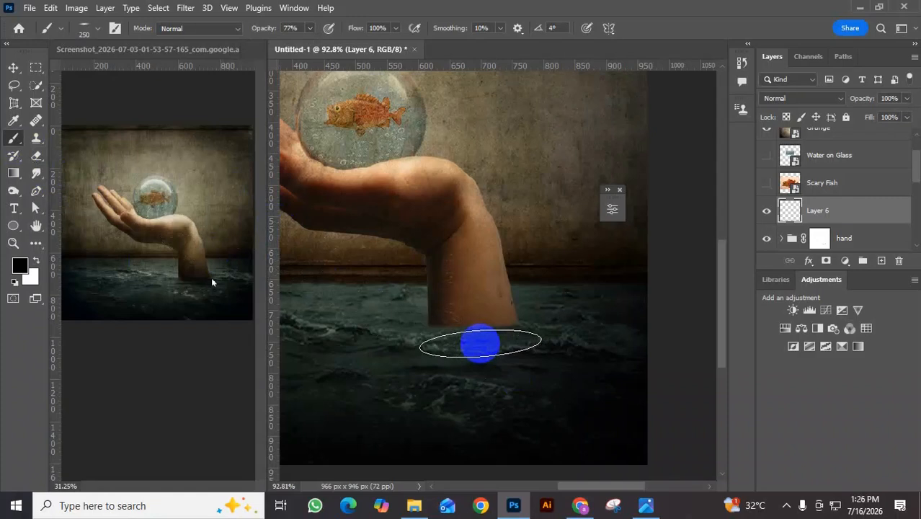
Step: Rotate the flattened brush tip to 1° and paint a dark shadow along the wrist's waterline on Layer 6
{"action": "key", "text": "Left"}
{"action": "key", "text": "Right"}
{"action": "key", "text": "Right"}
{"action": "key", "text": "Right"}
{"action": "key", "text": "Right"}
{"action": "key", "text": "Right"}
{"action": "key", "text": "Right"}
{"action": "key", "text": "Right"}
{"action": "key", "text": "Right"}
{"action": "key", "text": "Right"}
{"action": "key", "text": "Right"}
{"action": "key", "text": "Right"}
{"action": "key", "text": "Right"}
{"action": "key", "text": "Right"}
{"action": "key", "text": "Right"}
{"action": "key", "text": "Right"}
{"action": "key", "text": "Right"}
{"action": "key", "text": "Right"}
{"action": "key", "text": "Right"}
{"action": "key", "text": "Left"}
{"action": "key", "text": "Left"}
{"action": "key", "text": "Left"}
{"action": "key", "text": "Left"}
{"action": "key", "text": "Left"}
{"action": "key", "text": "Left"}
{"action": "key", "text": "Left"}
{"action": "key", "text": "Left"}
{"action": "key", "text": "Left"}
{"action": "key", "text": "Left"}
{"action": "key", "text": "Left"}
{"action": "key", "text": "Left"}
{"action": "key", "text": "Left"}
{"action": "key", "text": "Left"}
{"action": "key", "text": "Left"}
{"action": "key", "text": "Left"}
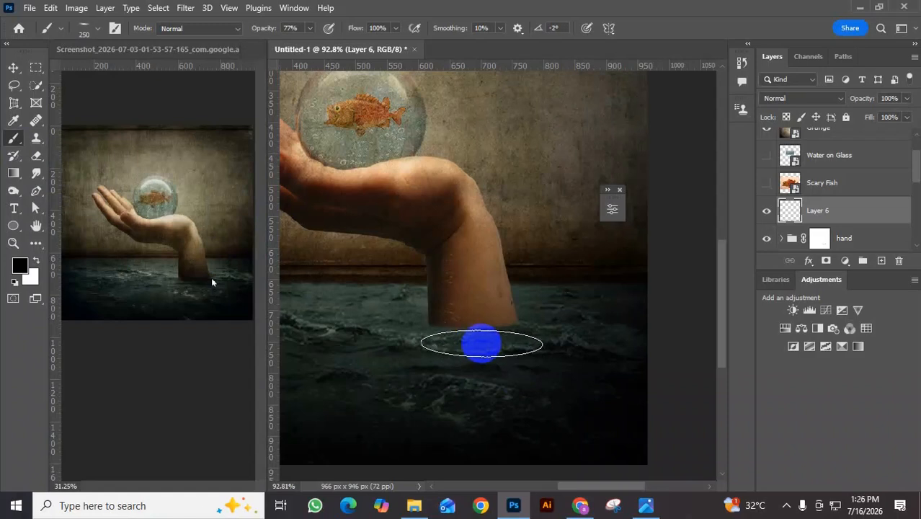
{"action": "key", "text": "Right"}
{"action": "key", "text": "Right"}
{"action": "key", "text": "Right"}
{"action": "key", "text": "Right"}
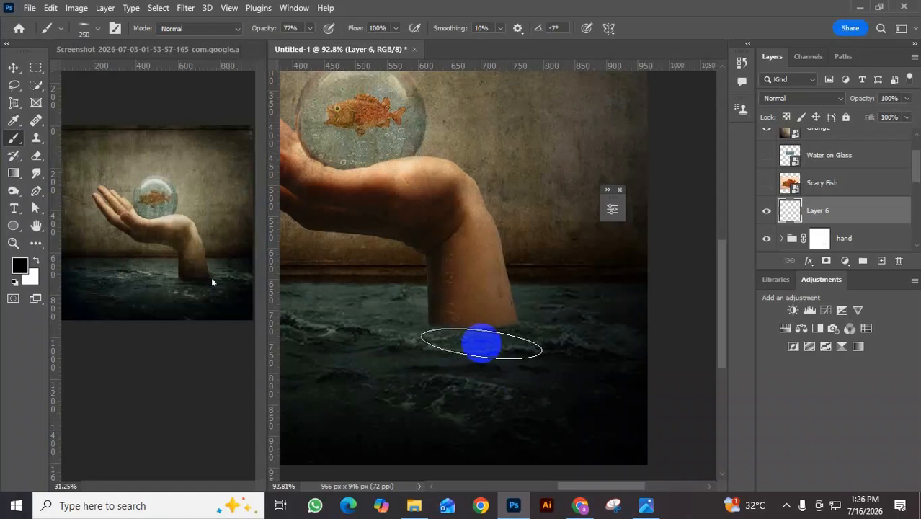
{"action": "key", "text": "Left"}
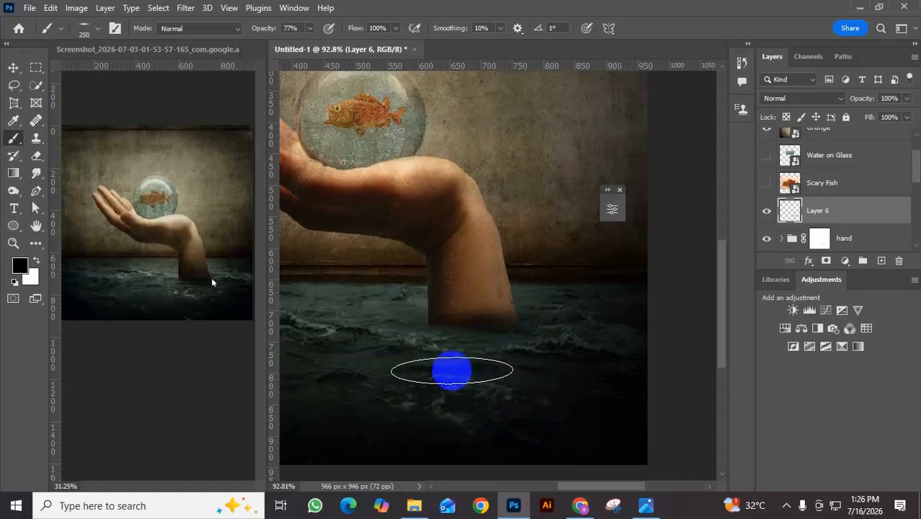
Step: Lower Layer 6's opacity to 86% to soften the shadow at the wrist's base
{"action": "scroll", "coordinate": [452, 370], "scroll_direction": "up", "scroll_amount": 3}
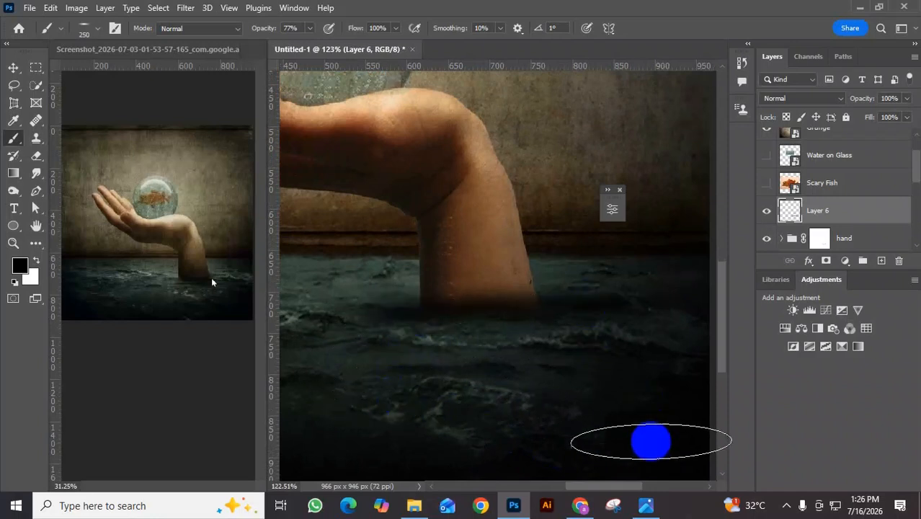
{"action": "scroll", "coordinate": [554, 393], "scroll_direction": "down", "scroll_amount": 3}
{"action": "scroll", "coordinate": [559, 390], "scroll_direction": "down", "scroll_amount": 1}
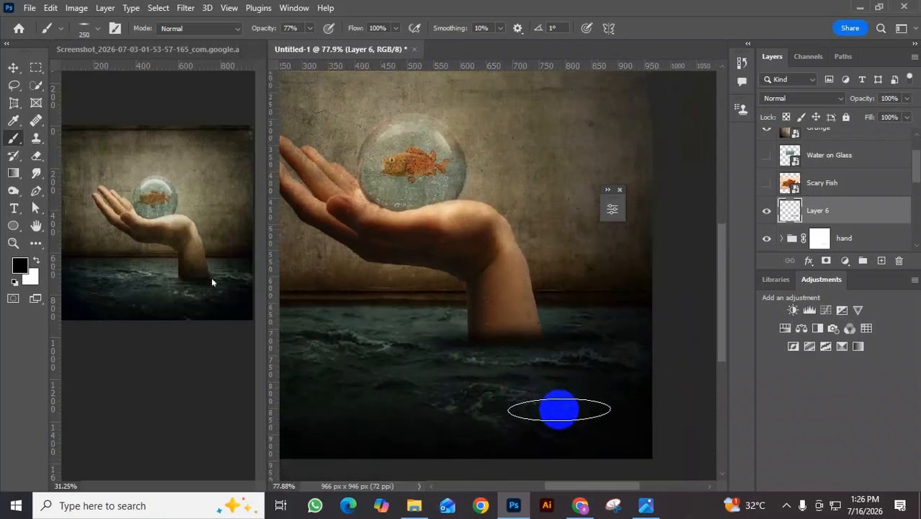
{"action": "left_click", "coordinate": [906, 99]}
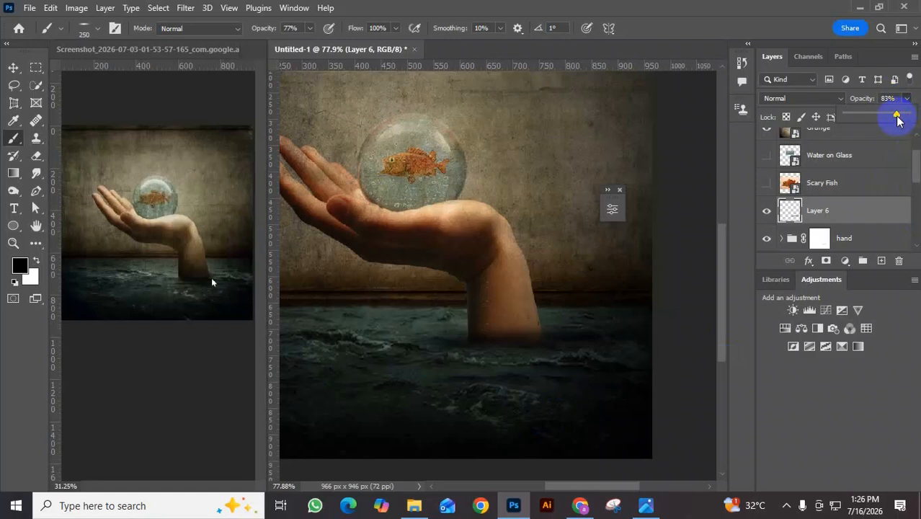
{"action": "left_click_drag", "start_coordinate": [898, 119], "coordinate": [889, 119]}
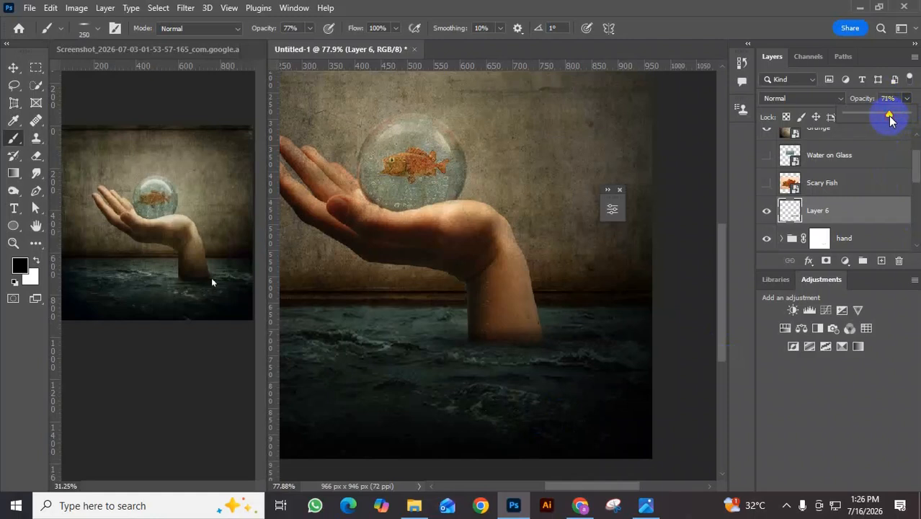
{"action": "key", "text": "Up"}
{"action": "key", "text": "Up"}
{"action": "key", "text": "Up"}
{"action": "key", "text": "Up"}
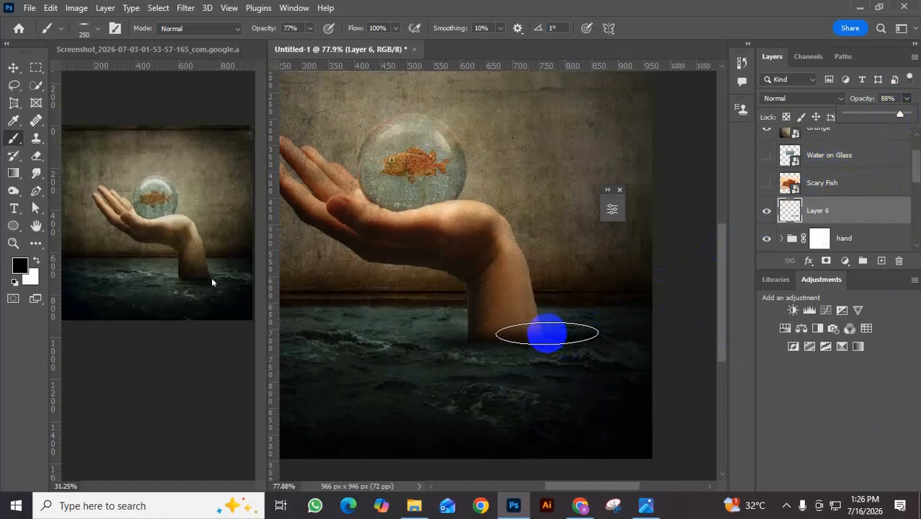
{"action": "key", "text": "Down"}
{"action": "key", "text": "Down"}
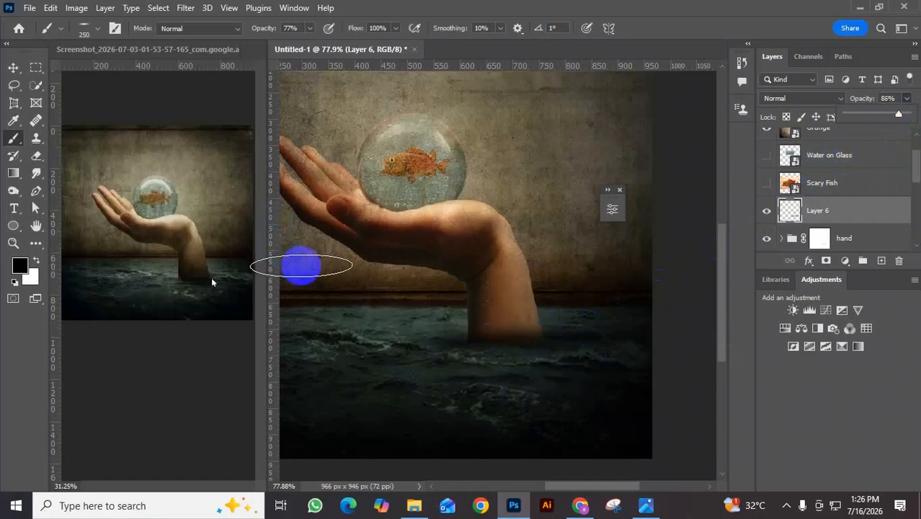
Step: Rotate the 250 px brush tip to 19° and make its flattened shape slightly rounder
{"action": "left_click", "coordinate": [13, 67]}
{"action": "left_click", "coordinate": [13, 137]}
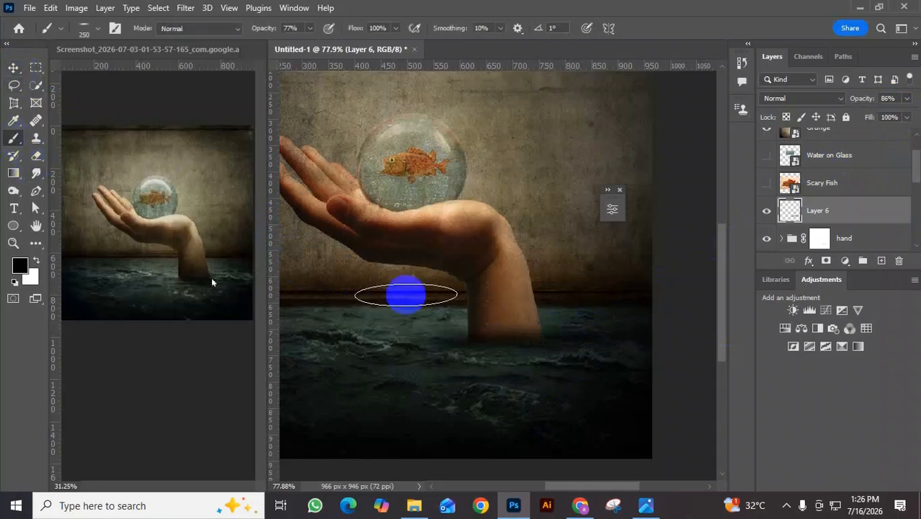
{"action": "key", "text": "Right"}
{"action": "key", "text": "Right"}
{"action": "key", "text": "Right"}
{"action": "key", "text": "Right"}
{"action": "key", "text": "Right"}
{"action": "key", "text": "Right"}
{"action": "key", "text": "Right"}
{"action": "key", "text": "Right"}
{"action": "key", "text": "Right"}
{"action": "key", "text": "Right"}
{"action": "key", "text": "Right"}
{"action": "key", "text": "Right"}
{"action": "key", "text": "Right"}
{"action": "key", "text": "Right"}
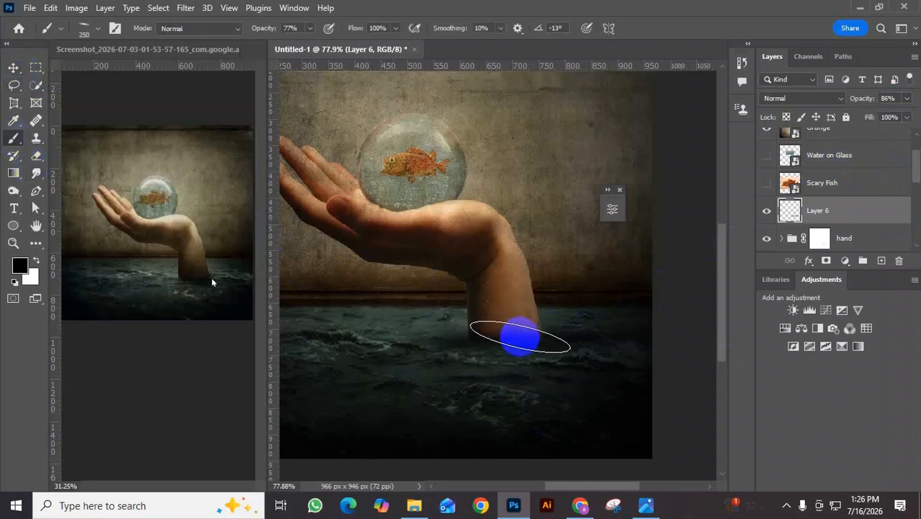
{"action": "key", "text": "Left"}
{"action": "key", "text": "Left"}
{"action": "key", "text": "Left"}
{"action": "key", "text": "Left"}
{"action": "key", "text": "Left"}
{"action": "key", "text": "Left"}
{"action": "key", "text": "Left"}
{"action": "key", "text": "Left"}
{"action": "key", "text": "Left"}
{"action": "key", "text": "Left"}
{"action": "key", "text": "Left"}
{"action": "key", "text": "Left"}
{"action": "key", "text": "Left"}
{"action": "key", "text": "Left"}
{"action": "key", "text": "Left"}
{"action": "key", "text": "Left"}
{"action": "key", "text": "Left"}
{"action": "key", "text": "Left"}
{"action": "key", "text": "Left"}
{"action": "key", "text": "Left"}
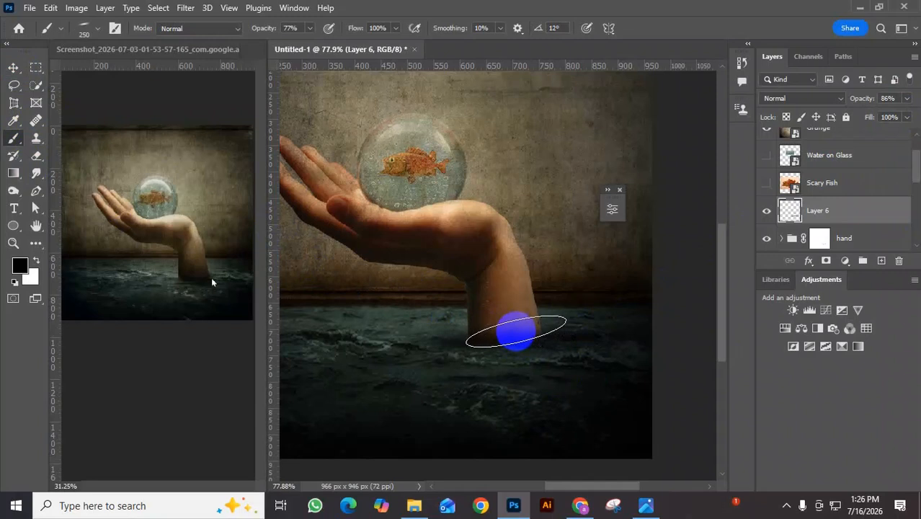
{"action": "left_click", "coordinate": [98, 29]}
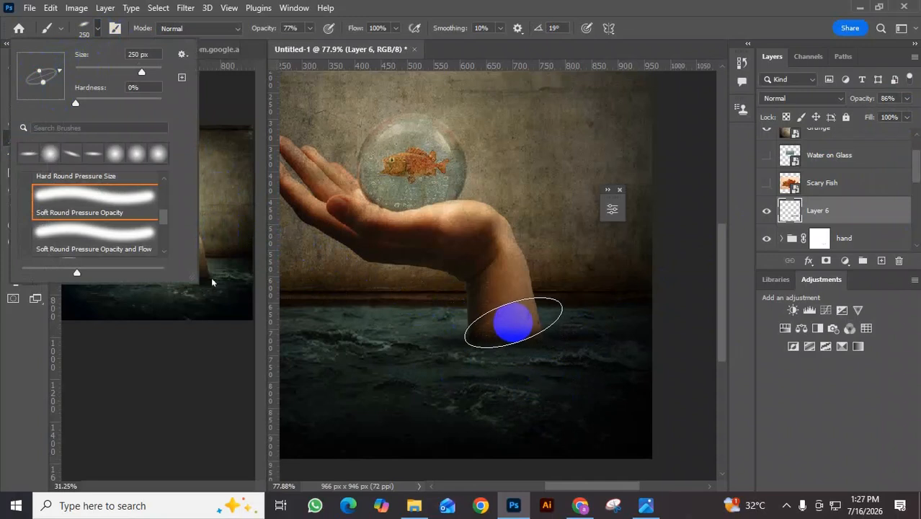
{"action": "left_click", "coordinate": [513, 322]}
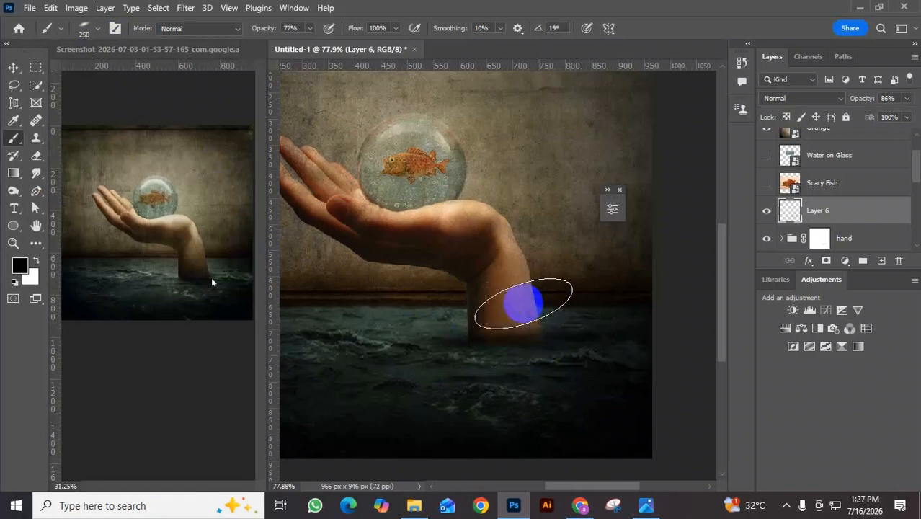
Step: Try painting a darker shadow over the wrist's base on Layer 6 and undo it
{"action": "left_click", "coordinate": [558, 373]}
{"action": "left_click", "coordinate": [494, 336]}
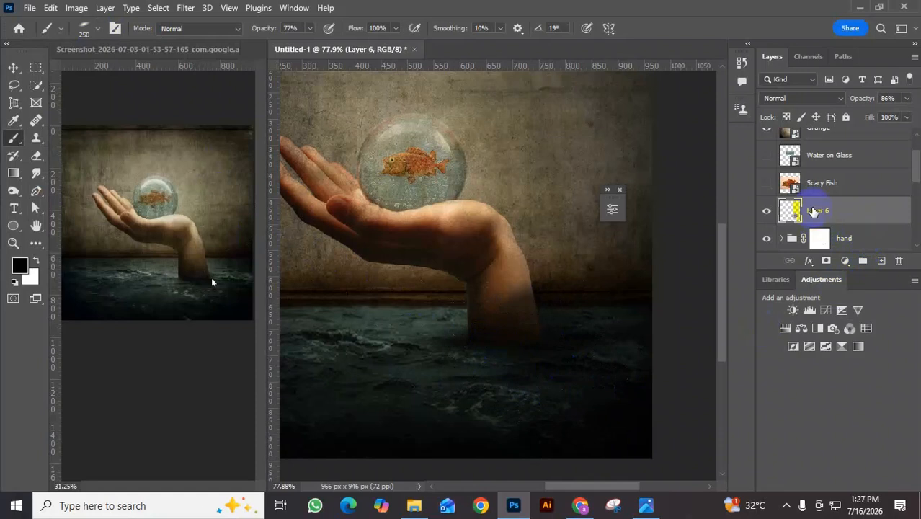
{"action": "key", "text": "ctrl+z"}
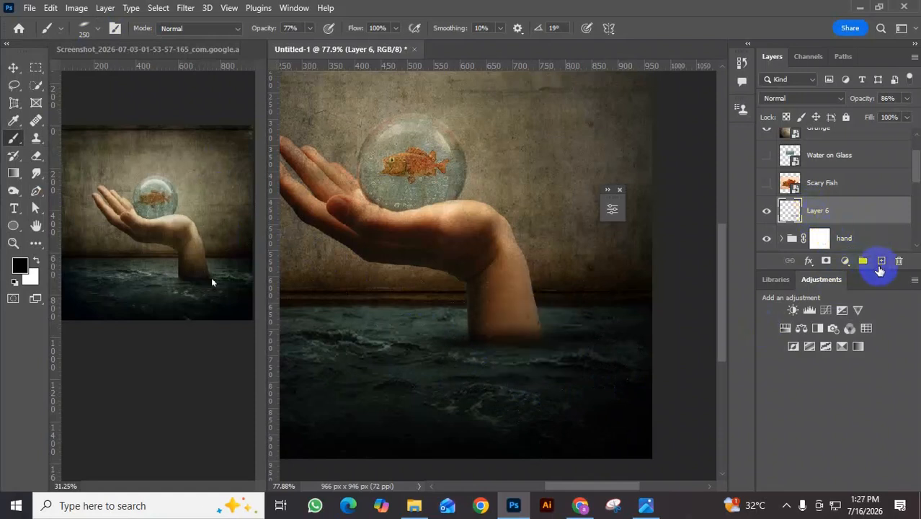
Step: Paint additional shadow around the wrist's base on a new layer above Layer 6 and lower its opacity to 58%
{"action": "left_click", "coordinate": [882, 261]}
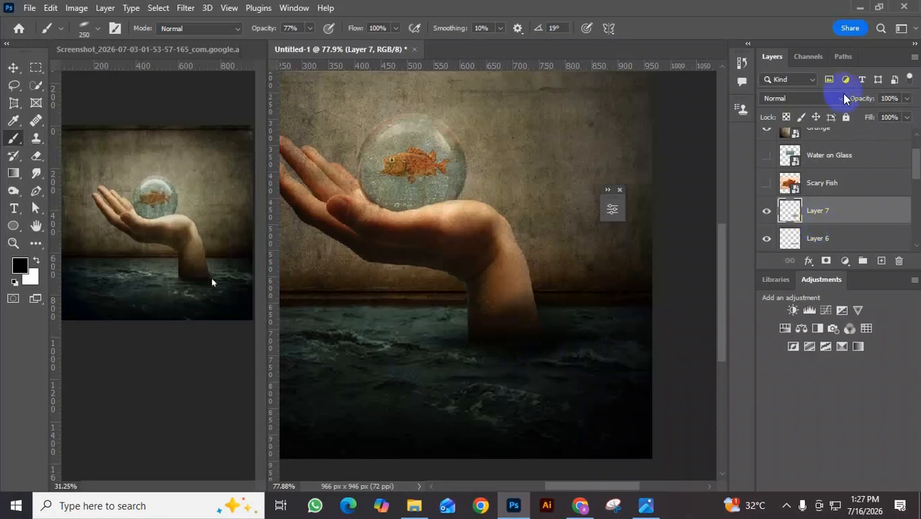
{"action": "left_click", "coordinate": [907, 98]}
{"action": "left_click_drag", "start_coordinate": [909, 117], "coordinate": [894, 118]}
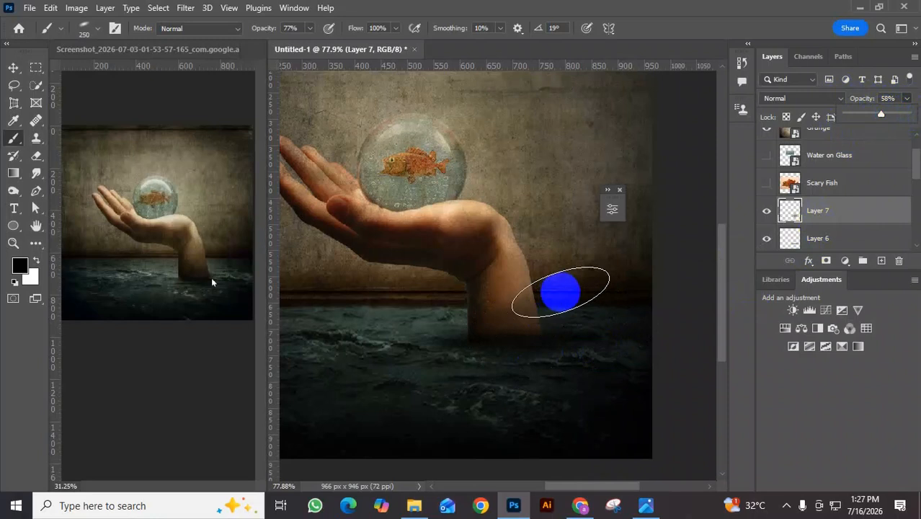
Step: Add a Hue/Saturation adjustment layer directly above the hand group and set its Saturation to -63
{"action": "scroll", "coordinate": [544, 326], "scroll_direction": "down", "scroll_amount": 5}
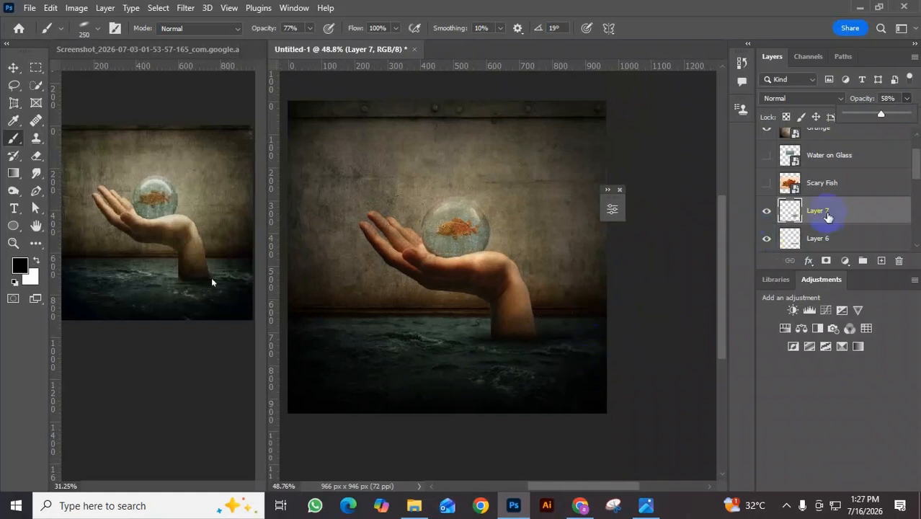
{"action": "scroll", "coordinate": [829, 212], "scroll_direction": "down", "scroll_amount": 3}
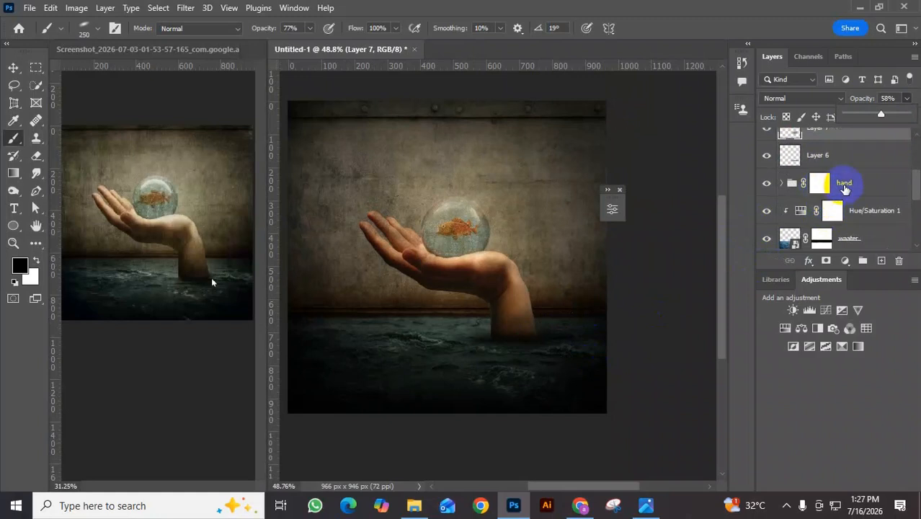
{"action": "left_click", "coordinate": [845, 188]}
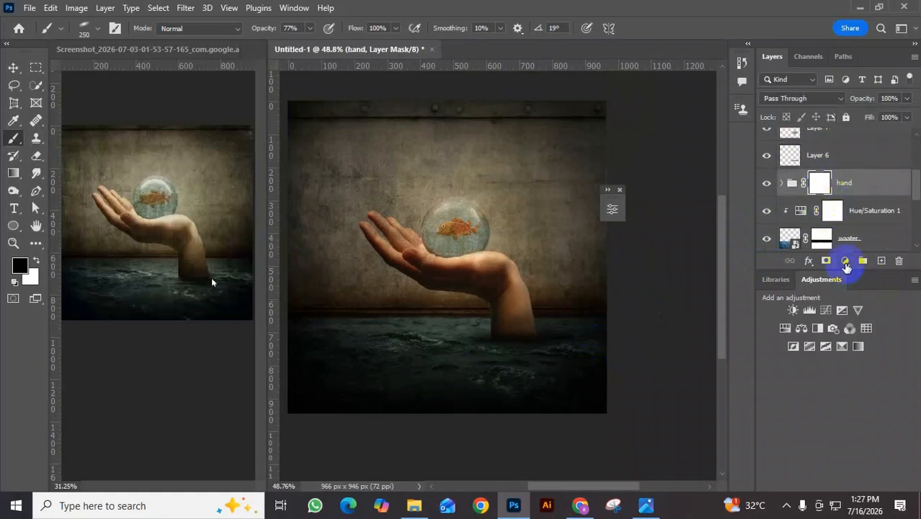
{"action": "left_click", "coordinate": [846, 261]}
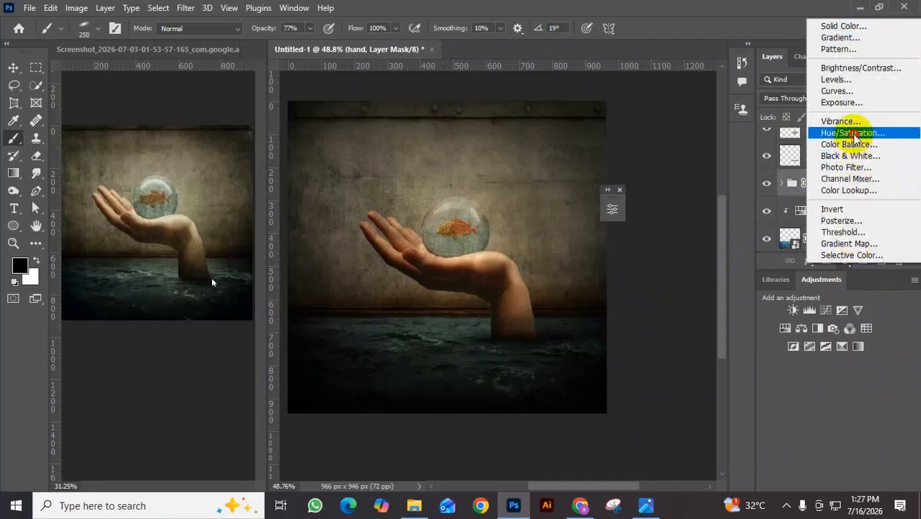
{"action": "left_click", "coordinate": [853, 133]}
{"action": "left_click_drag", "start_coordinate": [539, 202], "coordinate": [249, 151]}
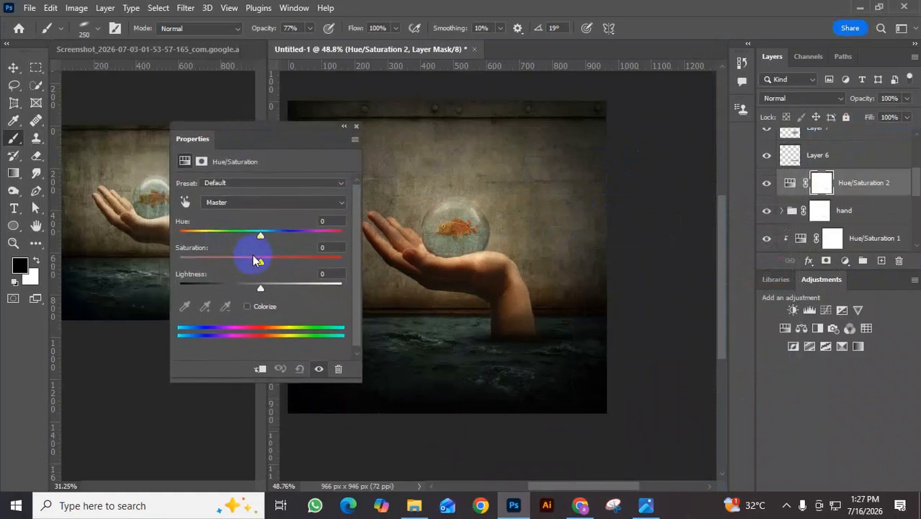
{"action": "left_click_drag", "start_coordinate": [260, 266], "coordinate": [210, 263]}
{"action": "left_click_drag", "start_coordinate": [261, 137], "coordinate": [658, 152]}
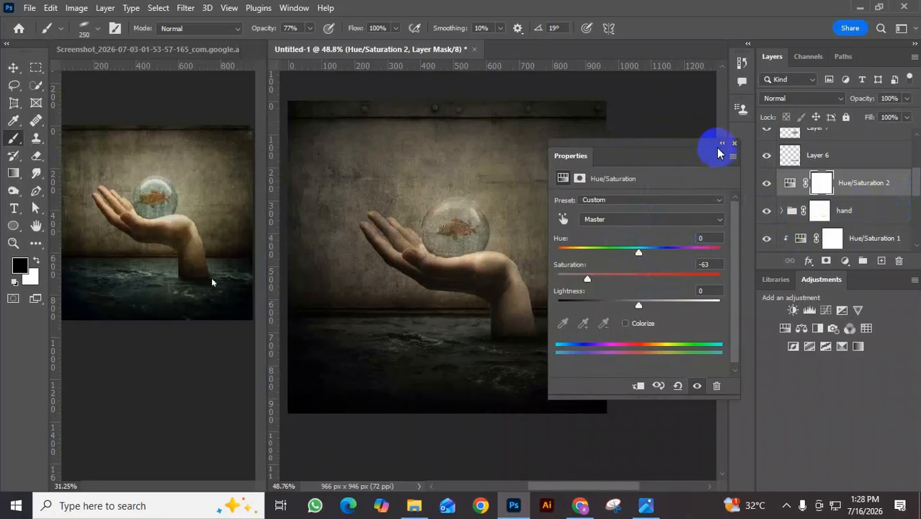
{"action": "left_click", "coordinate": [720, 145]}
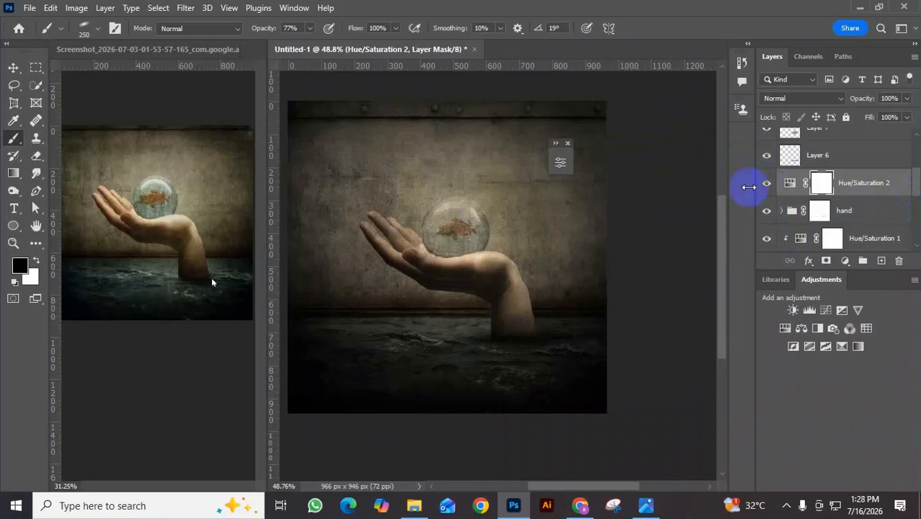
Step: Clip the new Hue/Saturation adjustment to the hand group so it desaturates only the hand
{"action": "mouse_move", "coordinate": [795, 191]}
{"action": "left_mouse_down"}
{"action": "mouse_move", "coordinate": [794, 201]}
{"action": "mouse_move", "coordinate": [791, 185]}
{"action": "left_mouse_up"}
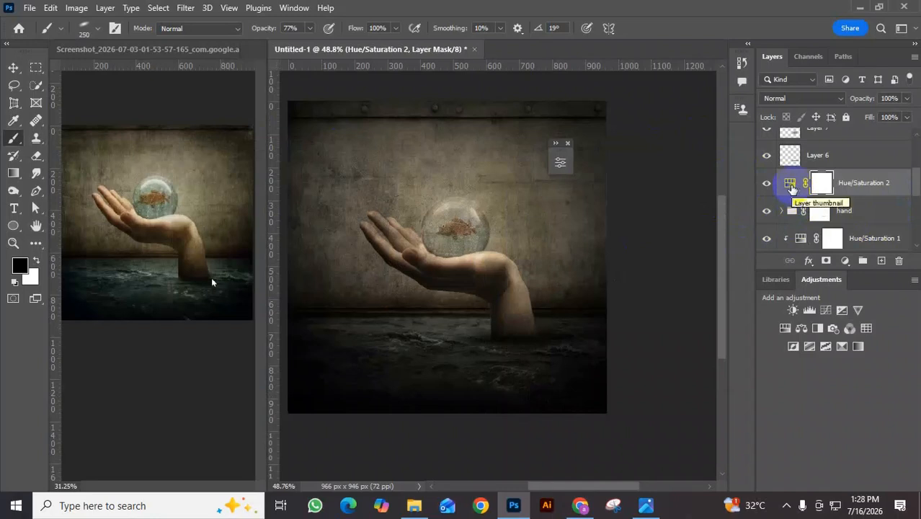
{"action": "double_click", "coordinate": [791, 184]}
{"action": "left_click", "coordinate": [455, 385]}
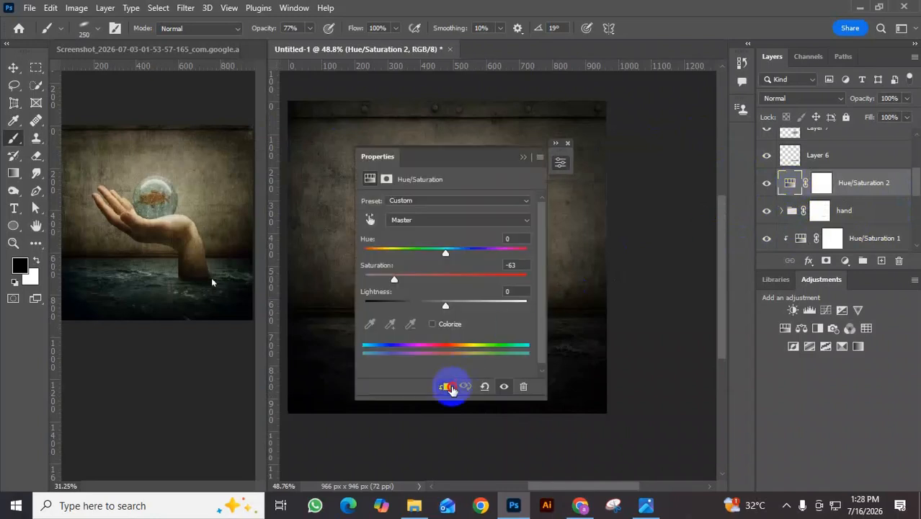
{"action": "left_click_drag", "start_coordinate": [452, 160], "coordinate": [672, 172]}
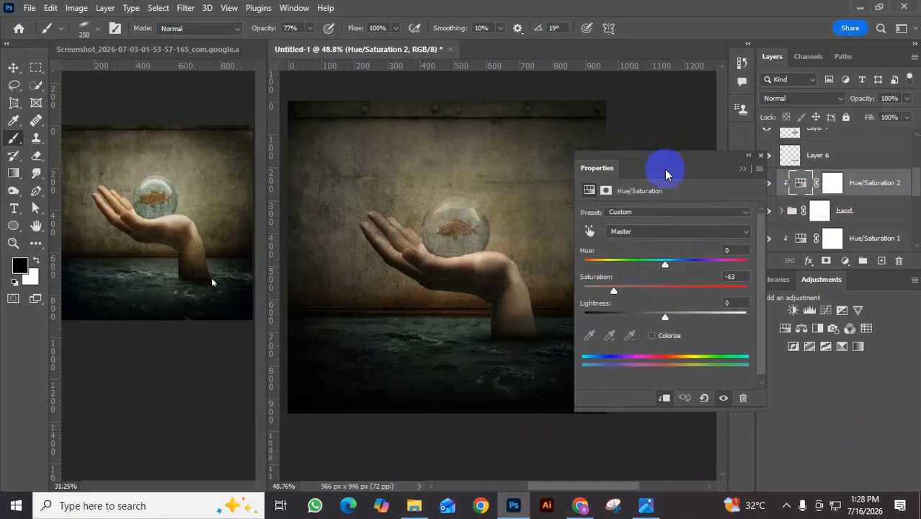
{"action": "left_click", "coordinate": [748, 158]}
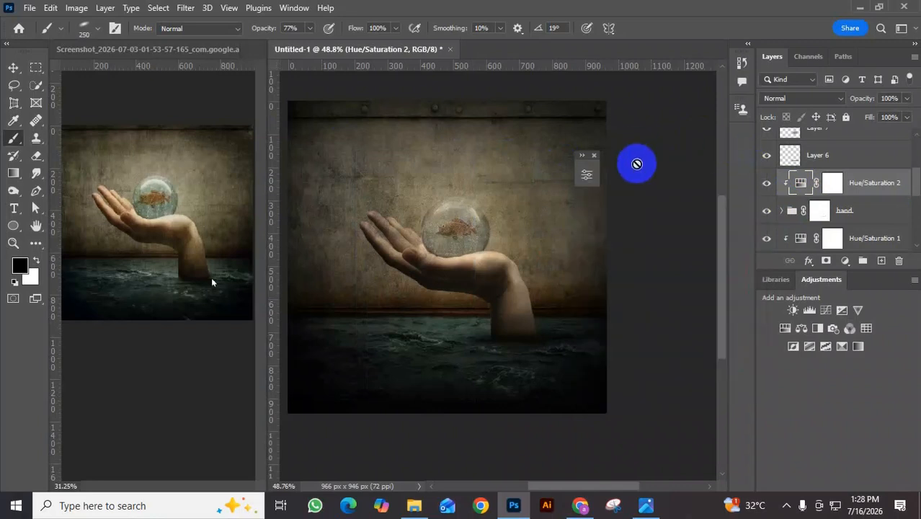
Step: Add a white layer mask to the Grunge layer
{"action": "scroll", "coordinate": [809, 213], "scroll_direction": "up", "scroll_amount": 4}
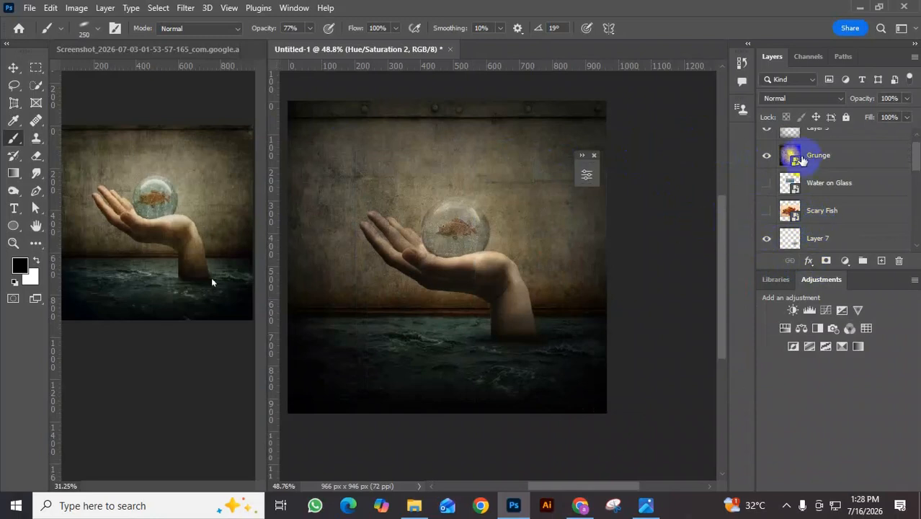
{"action": "left_click", "coordinate": [817, 157]}
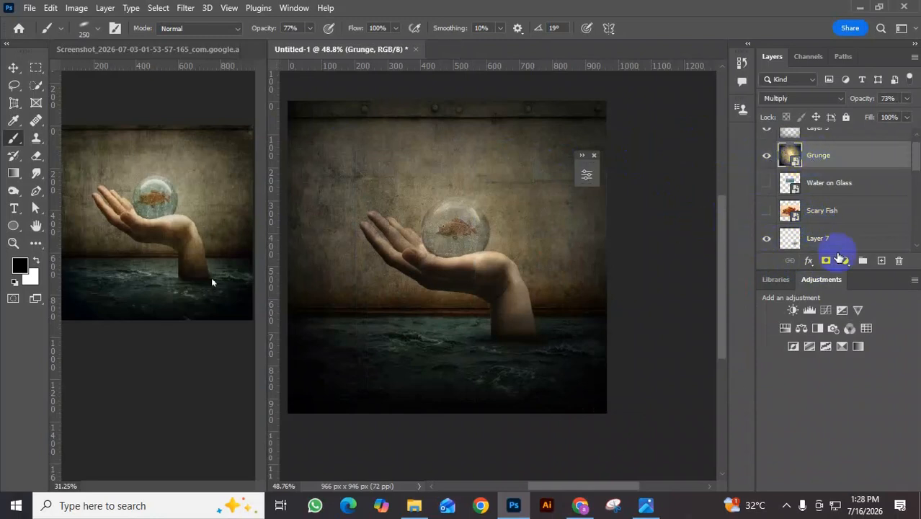
{"action": "left_click", "coordinate": [826, 262]}
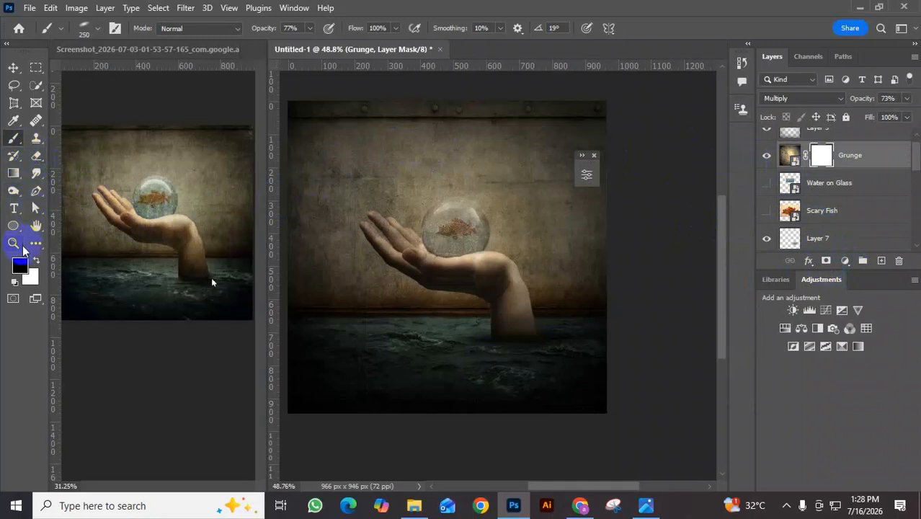
Step: Try masking the grunge texture off the fingers and palm with black brush strokes and undo them
{"action": "left_click_drag", "start_coordinate": [376, 215], "coordinate": [412, 257]}
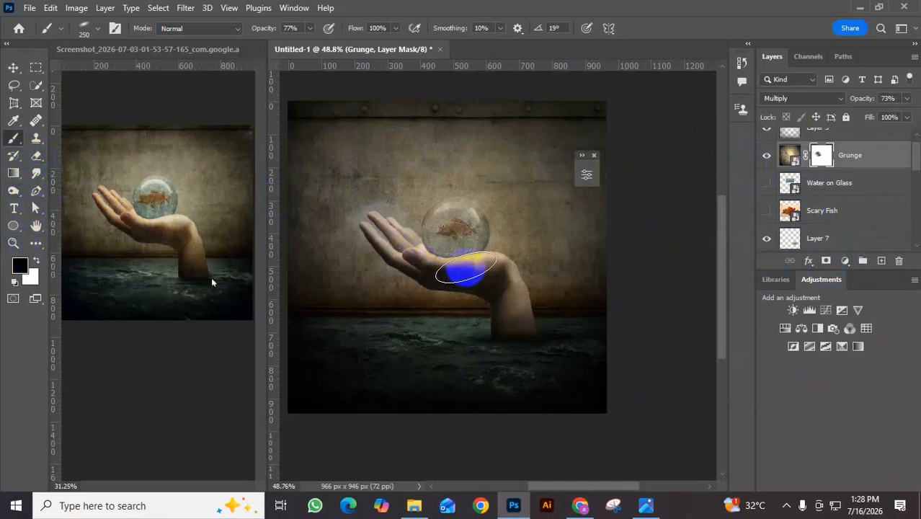
{"action": "left_click_drag", "start_coordinate": [471, 265], "coordinate": [428, 255]}
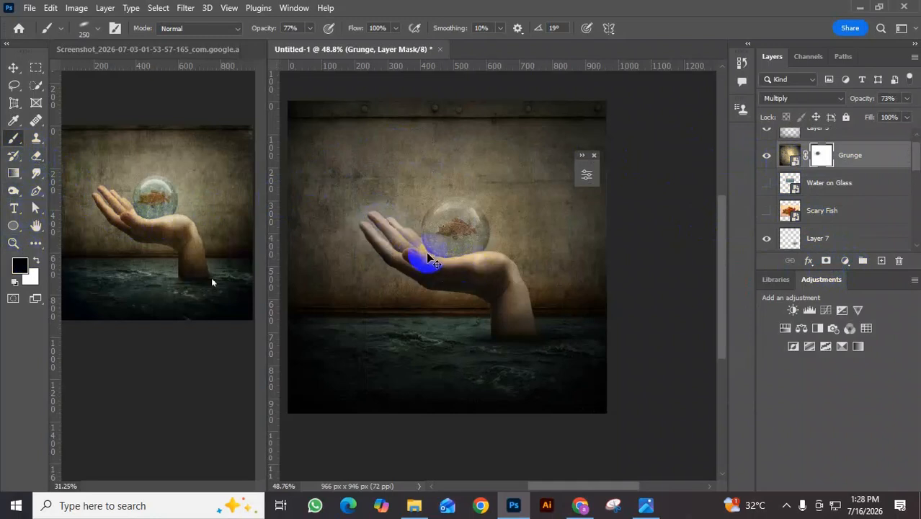
{"action": "key", "text": "ctrl+z"}
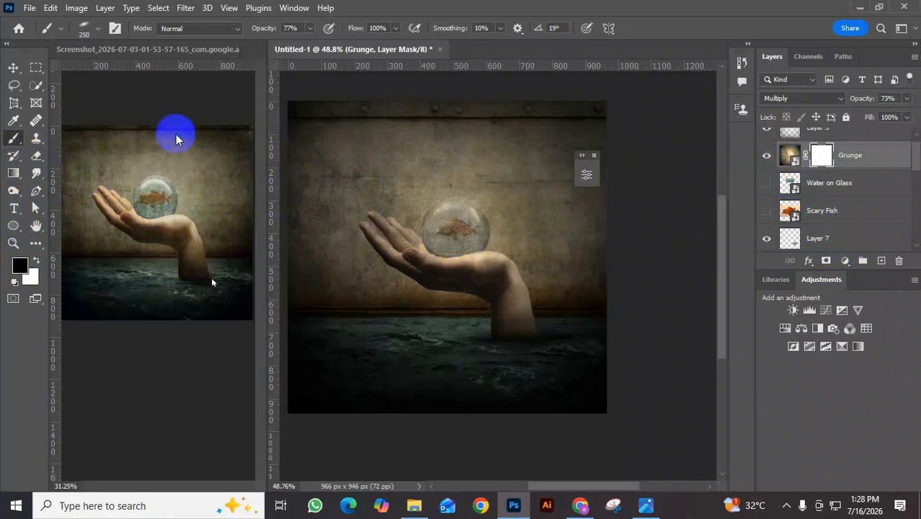
Step: Mask the grunge texture off the hand and wrist in black, using a round 250 px soft brush at 33% opacity and 0° angle
{"action": "left_click", "coordinate": [97, 31]}
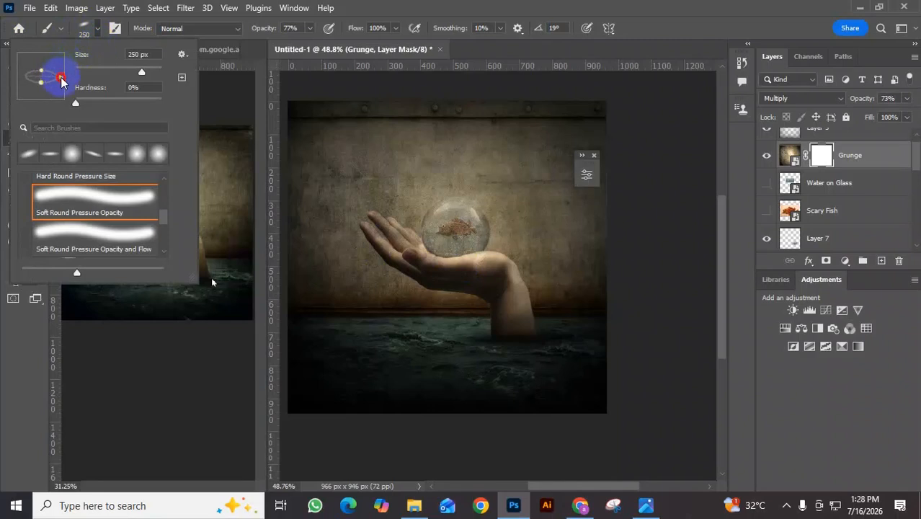
{"action": "mouse_move", "coordinate": [65, 80]}
{"action": "left_mouse_down"}
{"action": "mouse_move", "coordinate": [49, 76]}
{"action": "mouse_move", "coordinate": [40, 58]}
{"action": "mouse_move", "coordinate": [61, 89]}
{"action": "left_mouse_up"}
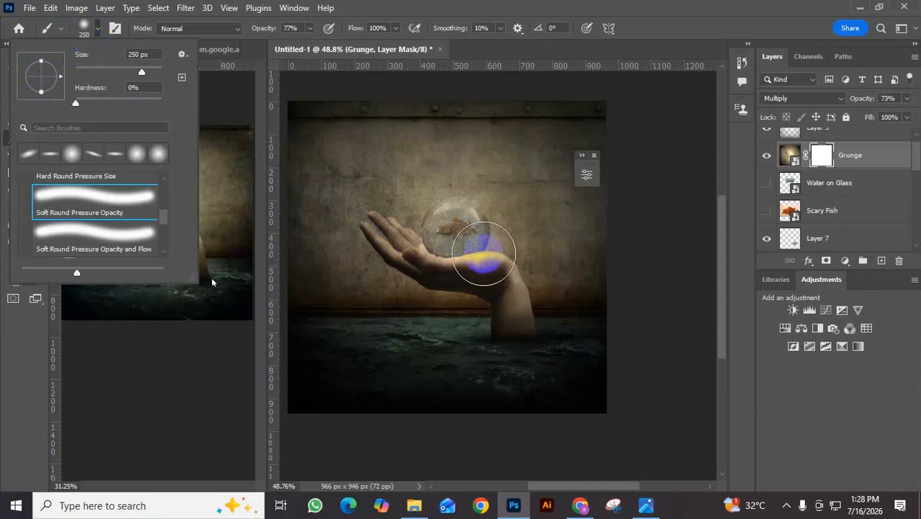
{"action": "left_click_drag", "start_coordinate": [310, 34], "coordinate": [287, 51]}
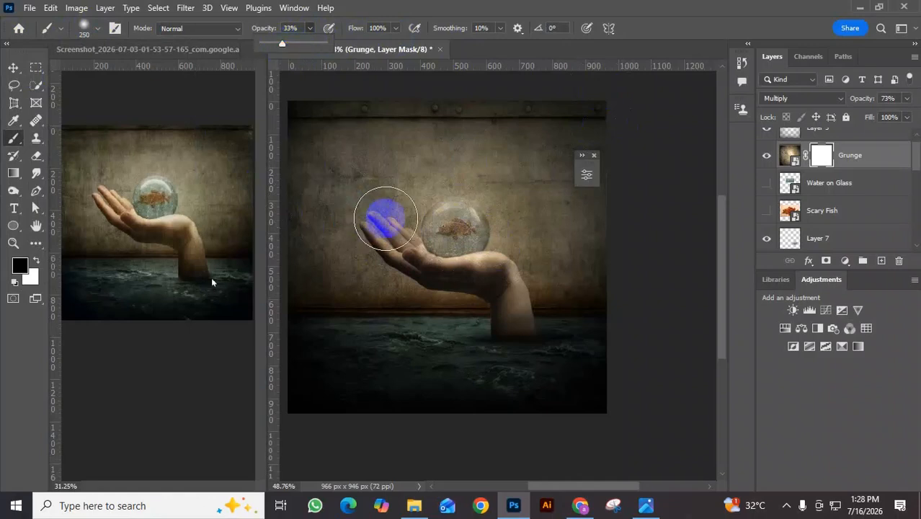
{"action": "left_click", "coordinate": [391, 225]}
{"action": "mouse_move", "coordinate": [399, 241]}
{"action": "left_mouse_down"}
{"action": "mouse_move", "coordinate": [450, 284]}
{"action": "mouse_move", "coordinate": [447, 255]}
{"action": "mouse_move", "coordinate": [406, 237]}
{"action": "mouse_move", "coordinate": [518, 280]}
{"action": "mouse_move", "coordinate": [396, 249]}
{"action": "mouse_move", "coordinate": [389, 226]}
{"action": "mouse_move", "coordinate": [383, 233]}
{"action": "mouse_move", "coordinate": [432, 262]}
{"action": "mouse_move", "coordinate": [426, 254]}
{"action": "mouse_move", "coordinate": [505, 276]}
{"action": "mouse_move", "coordinate": [485, 260]}
{"action": "mouse_move", "coordinate": [505, 285]}
{"action": "mouse_move", "coordinate": [499, 264]}
{"action": "mouse_move", "coordinate": [471, 267]}
{"action": "mouse_move", "coordinate": [465, 223]}
{"action": "mouse_move", "coordinate": [450, 237]}
{"action": "mouse_move", "coordinate": [421, 220]}
{"action": "mouse_move", "coordinate": [541, 287]}
{"action": "mouse_move", "coordinate": [508, 246]}
{"action": "mouse_move", "coordinate": [489, 273]}
{"action": "mouse_move", "coordinate": [513, 306]}
{"action": "mouse_move", "coordinate": [477, 316]}
{"action": "mouse_move", "coordinate": [418, 308]}
{"action": "mouse_move", "coordinate": [283, 237]}
{"action": "mouse_move", "coordinate": [437, 268]}
{"action": "mouse_move", "coordinate": [542, 236]}
{"action": "mouse_move", "coordinate": [540, 289]}
{"action": "left_mouse_up"}
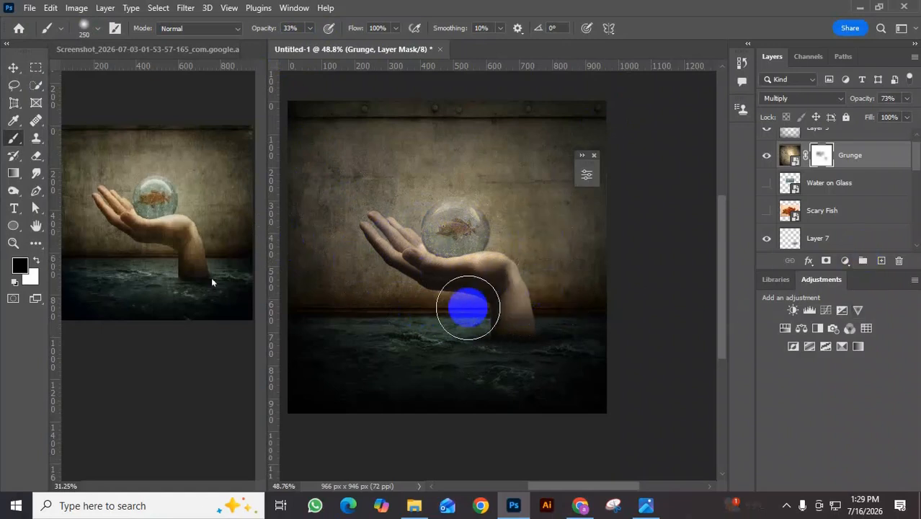
{"action": "mouse_move", "coordinate": [381, 223]}
{"action": "left_mouse_down"}
{"action": "mouse_move", "coordinate": [442, 270]}
{"action": "mouse_move", "coordinate": [559, 311]}
{"action": "mouse_move", "coordinate": [547, 303]}
{"action": "mouse_move", "coordinate": [519, 319]}
{"action": "mouse_move", "coordinate": [599, 325]}
{"action": "mouse_move", "coordinate": [675, 272]}
{"action": "mouse_move", "coordinate": [651, 271]}
{"action": "left_mouse_up"}
Step: Set the Saturation of the Hue/Saturation adjustment clipped to the hand group to -37
{"action": "scroll", "coordinate": [809, 195], "scroll_direction": "down", "scroll_amount": 3}
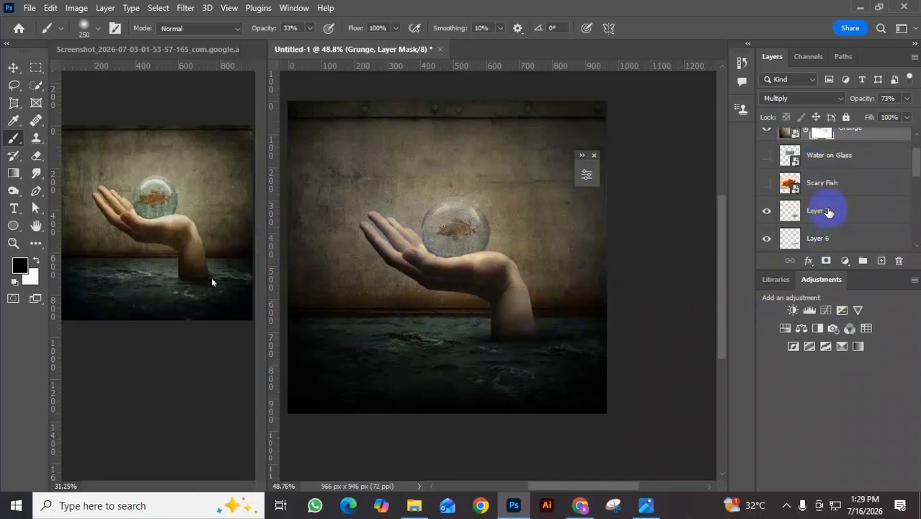
{"action": "double_click", "coordinate": [801, 214]}
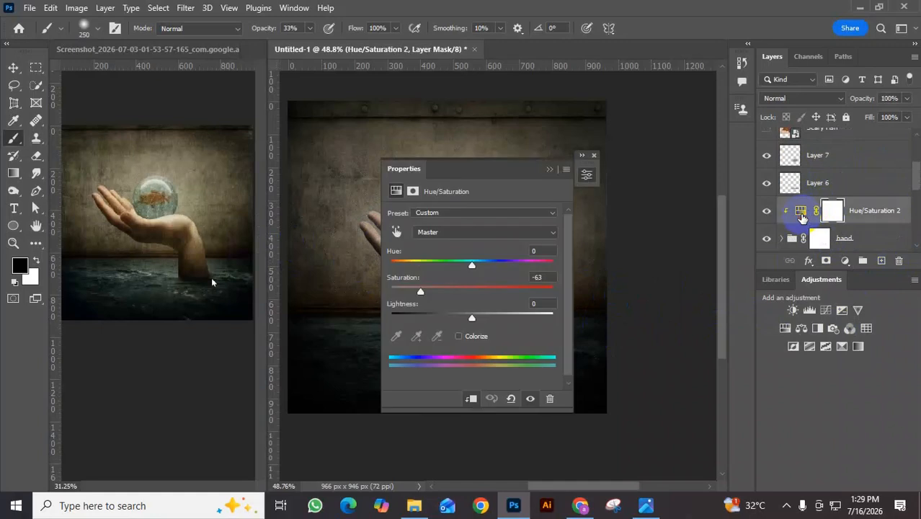
{"action": "left_click_drag", "start_coordinate": [486, 171], "coordinate": [665, 189]}
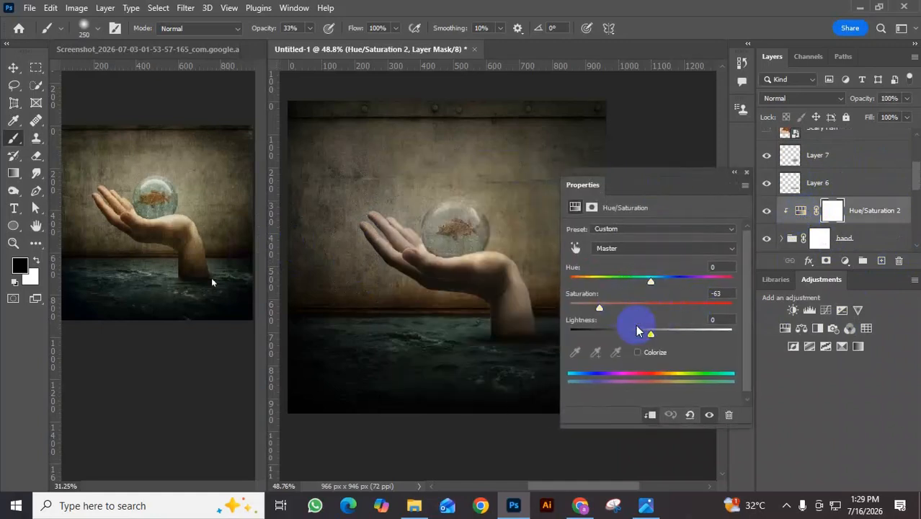
{"action": "left_click_drag", "start_coordinate": [599, 308], "coordinate": [630, 311]}
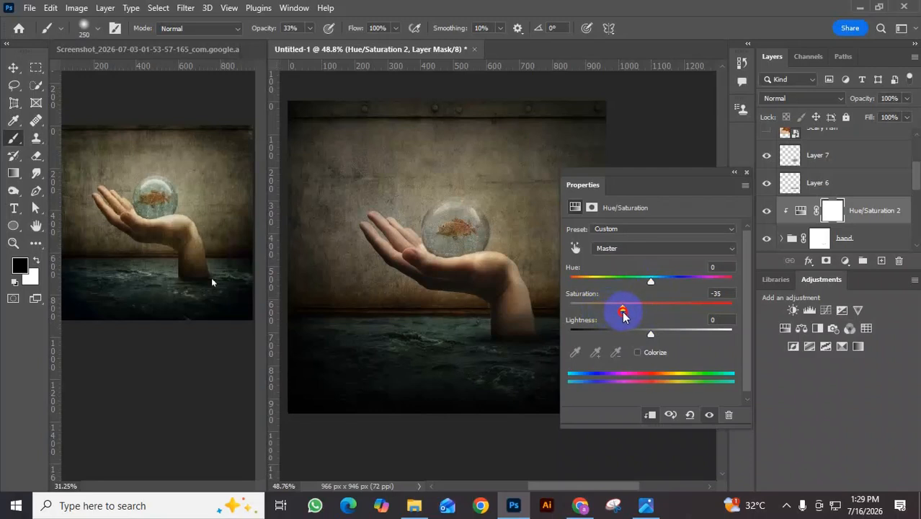
{"action": "left_click_drag", "start_coordinate": [625, 317], "coordinate": [620, 313]}
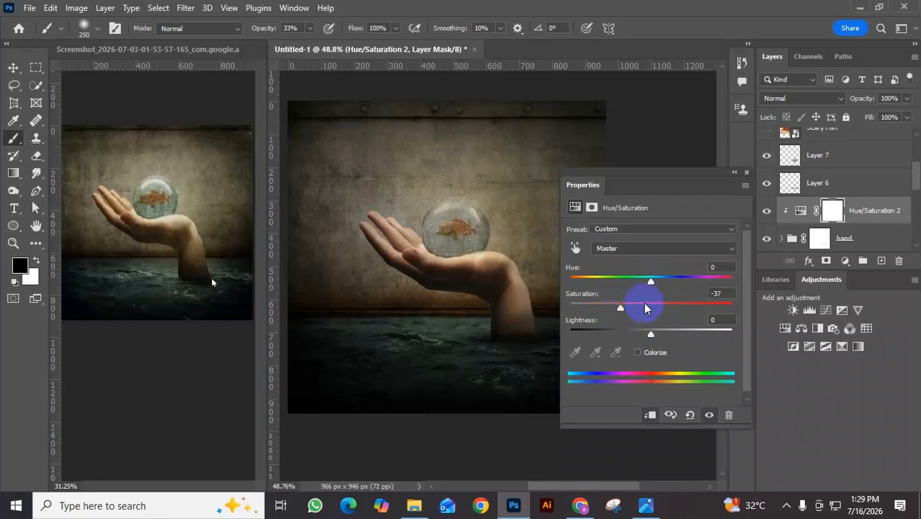
{"action": "left_click", "coordinate": [734, 173]}
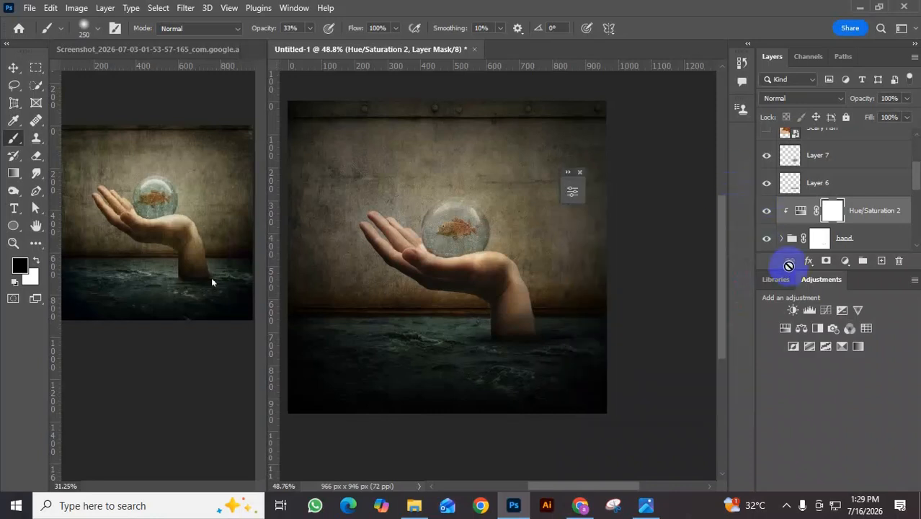
Step: Add a clipped Curves adjustment directly above the hand group and pull its black and white points slightly inward for more contrast
{"action": "left_click", "coordinate": [834, 237]}
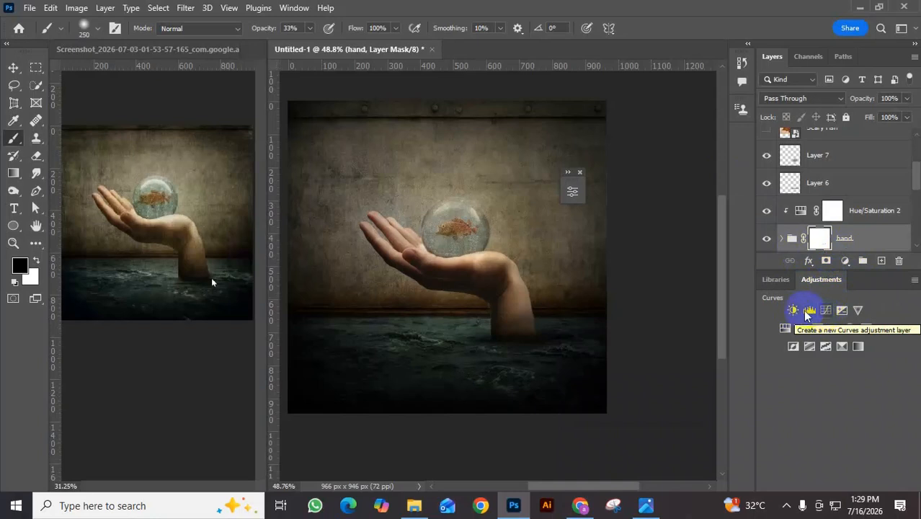
{"action": "left_click", "coordinate": [826, 312]}
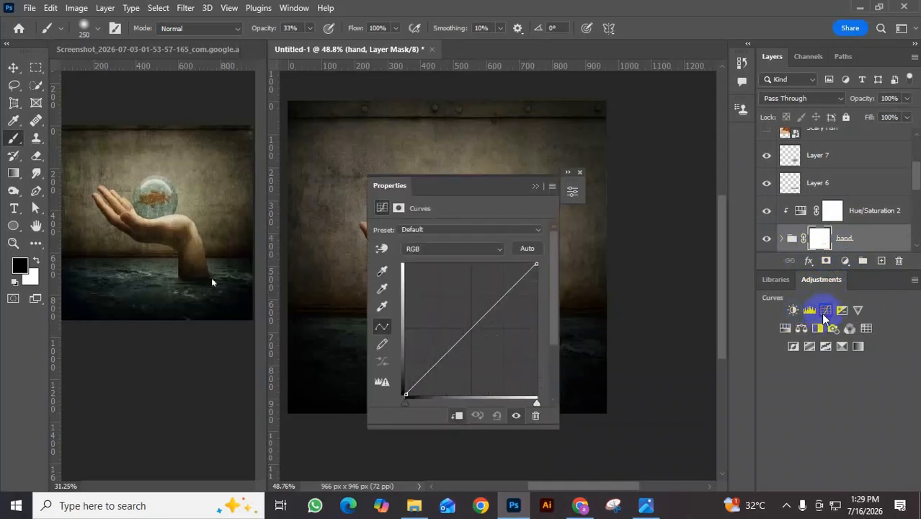
{"action": "left_click_drag", "start_coordinate": [456, 181], "coordinate": [702, 153]}
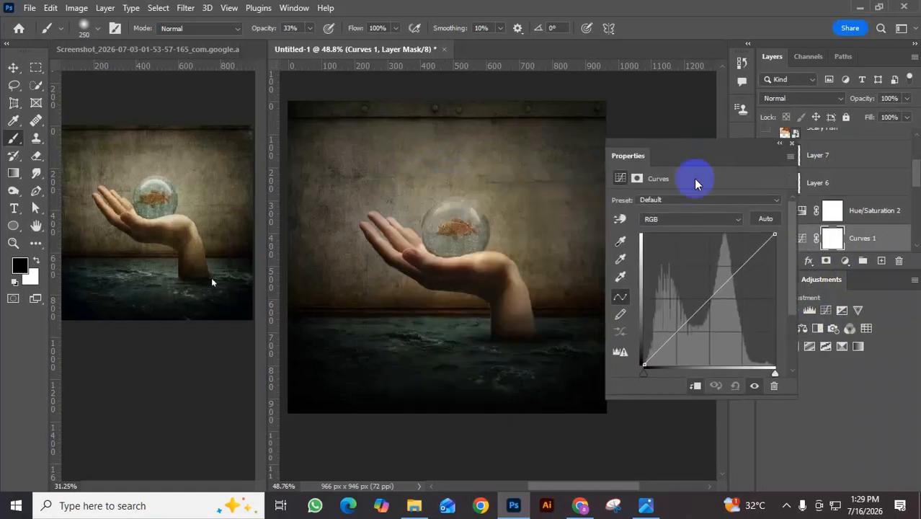
{"action": "mouse_move", "coordinate": [646, 377]}
{"action": "left_mouse_down"}
{"action": "mouse_move", "coordinate": [658, 376]}
{"action": "mouse_move", "coordinate": [648, 379]}
{"action": "left_mouse_up"}
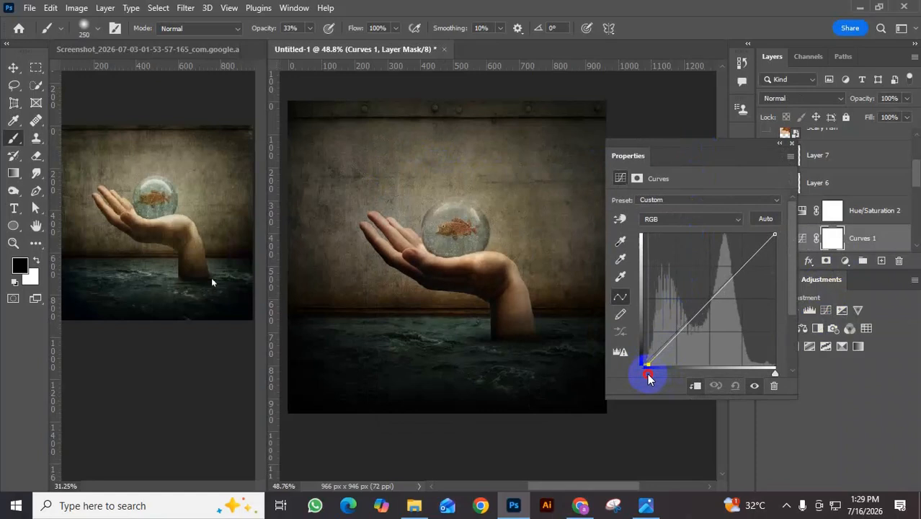
{"action": "left_click_drag", "start_coordinate": [776, 235], "coordinate": [767, 234]}
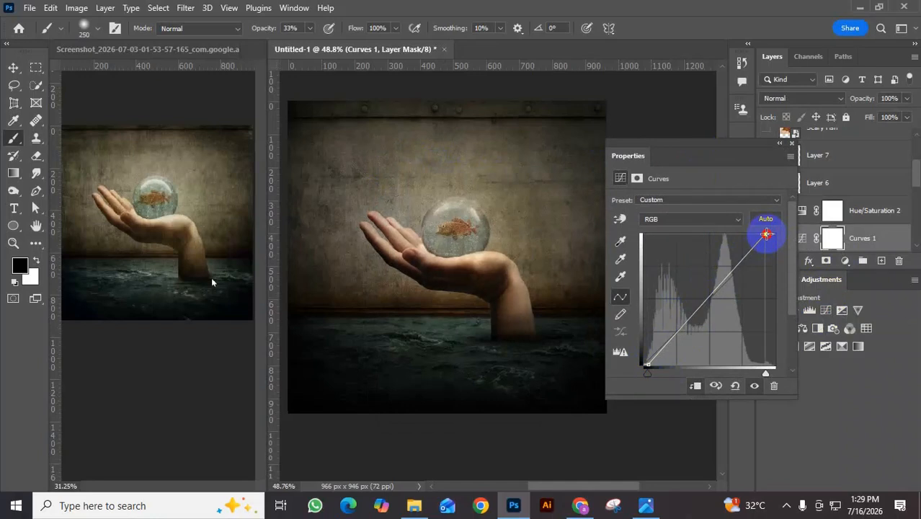
{"action": "left_click", "coordinate": [779, 144]}
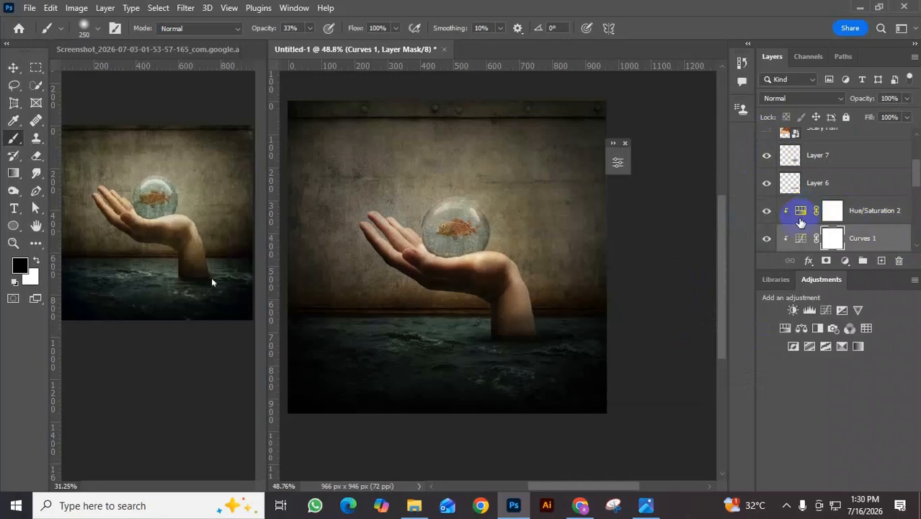
Step: Move the Paper Texture and Wall Texture layers together to the top of the layer stack and make both visible
{"action": "scroll", "coordinate": [807, 210], "scroll_direction": "down", "scroll_amount": 2}
{"action": "scroll", "coordinate": [810, 210], "scroll_direction": "down", "scroll_amount": 1}
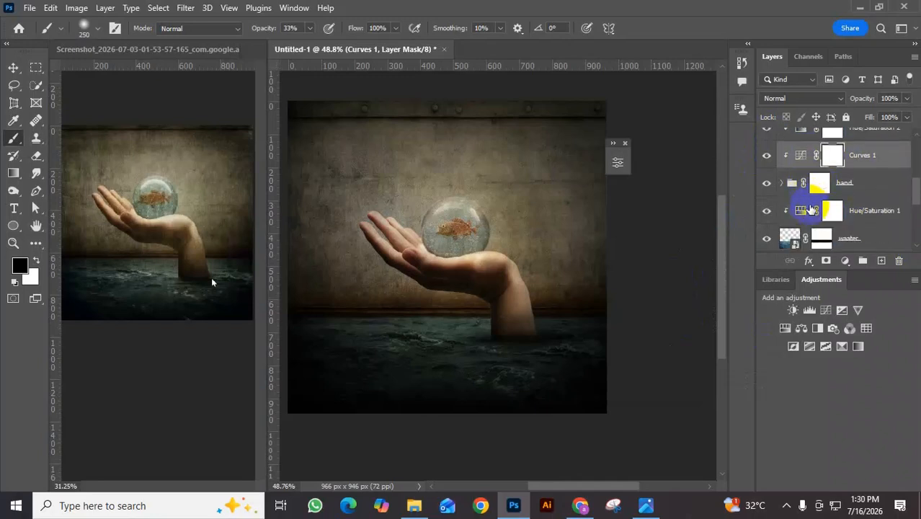
{"action": "scroll", "coordinate": [845, 207], "scroll_direction": "down", "scroll_amount": 1}
{"action": "scroll", "coordinate": [845, 208], "scroll_direction": "down", "scroll_amount": 3}
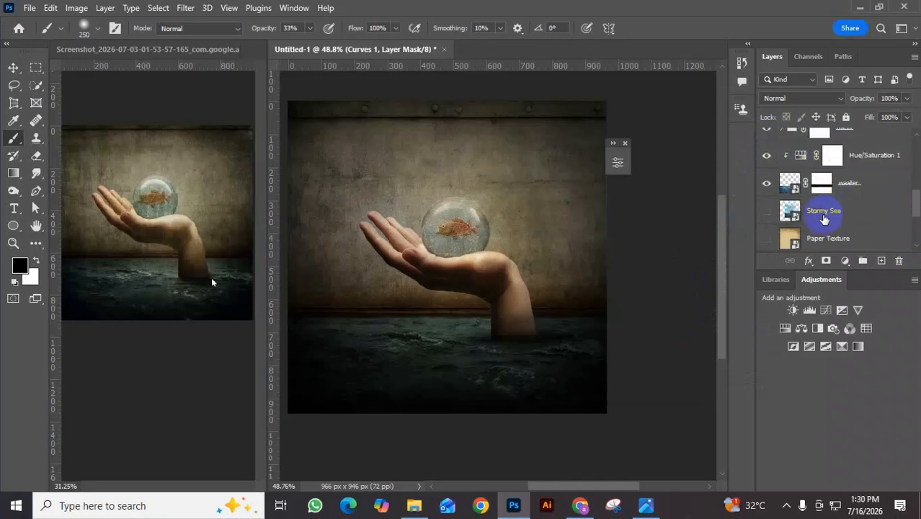
{"action": "left_click", "coordinate": [816, 211]}
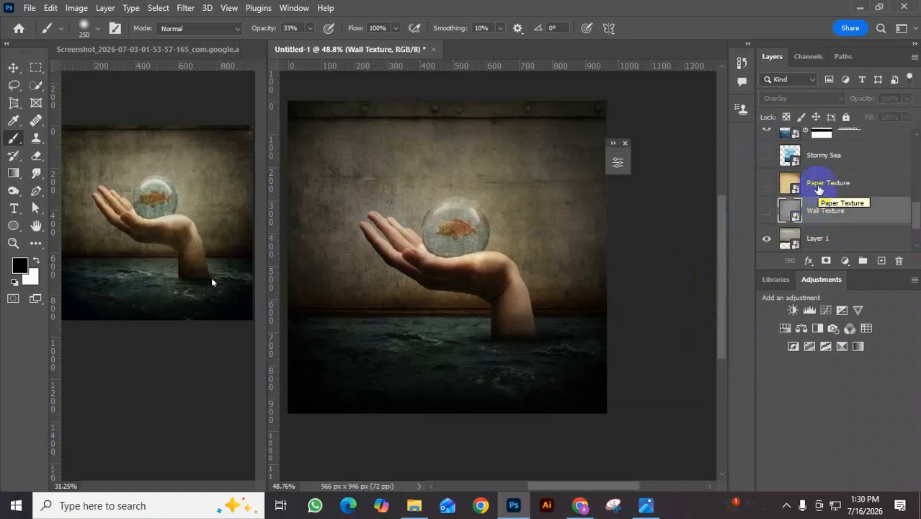
{"action": "left_click", "coordinate": [819, 187], "text": "ctrl"}
{"action": "left_click_drag", "start_coordinate": [819, 186], "coordinate": [817, 133]}
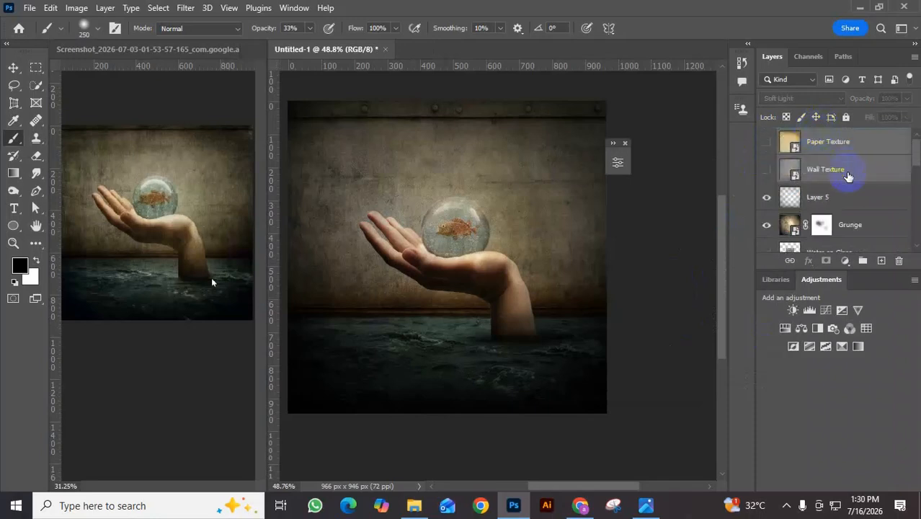
{"action": "left_click", "coordinate": [766, 142]}
{"action": "left_click", "coordinate": [766, 169]}
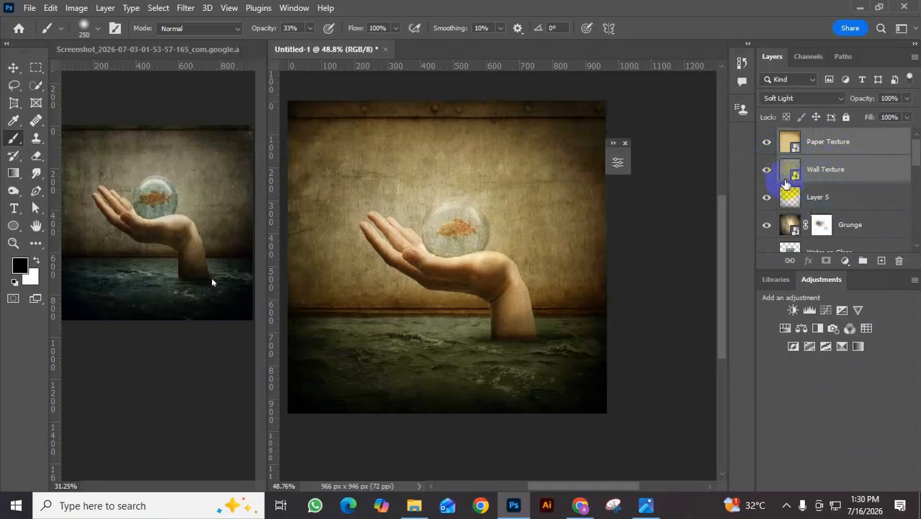
Step: Hide the Paper Texture layer and set the Wall Texture layer's opacity to 74%
{"action": "left_click", "coordinate": [766, 143]}
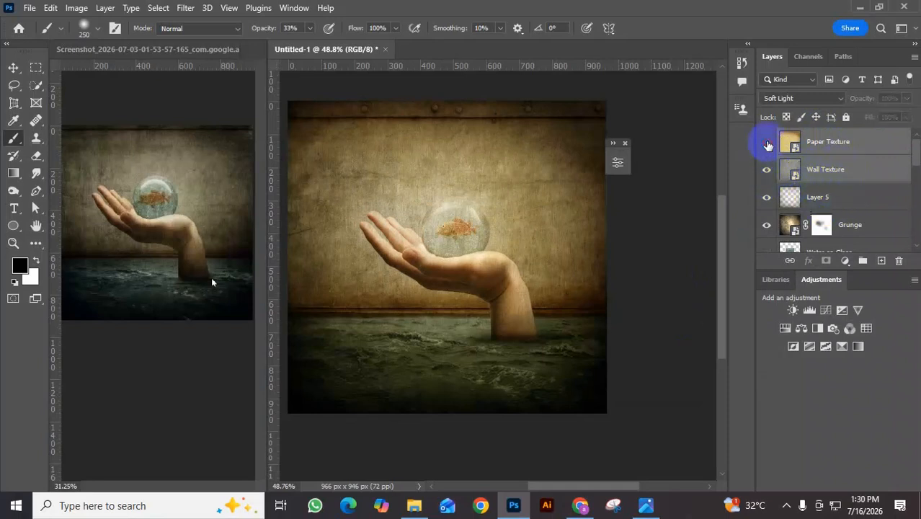
{"action": "left_click", "coordinate": [830, 174]}
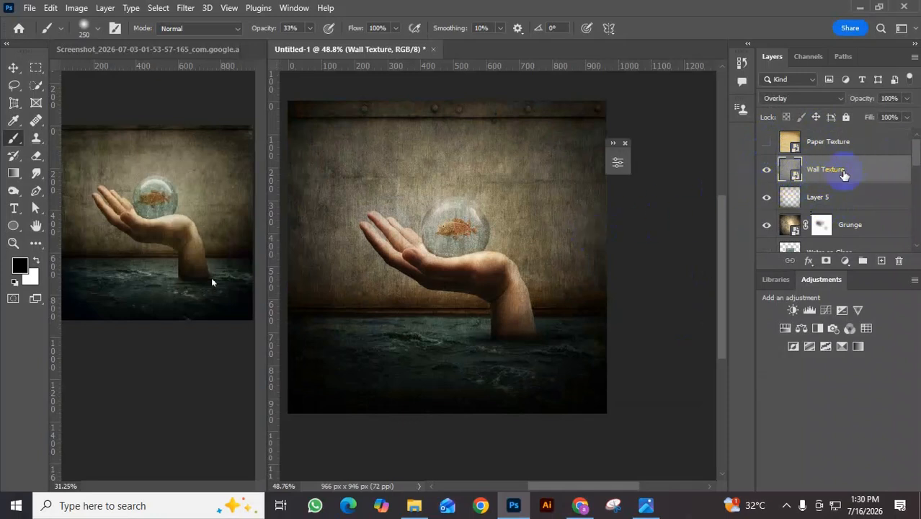
{"action": "left_click", "coordinate": [908, 98]}
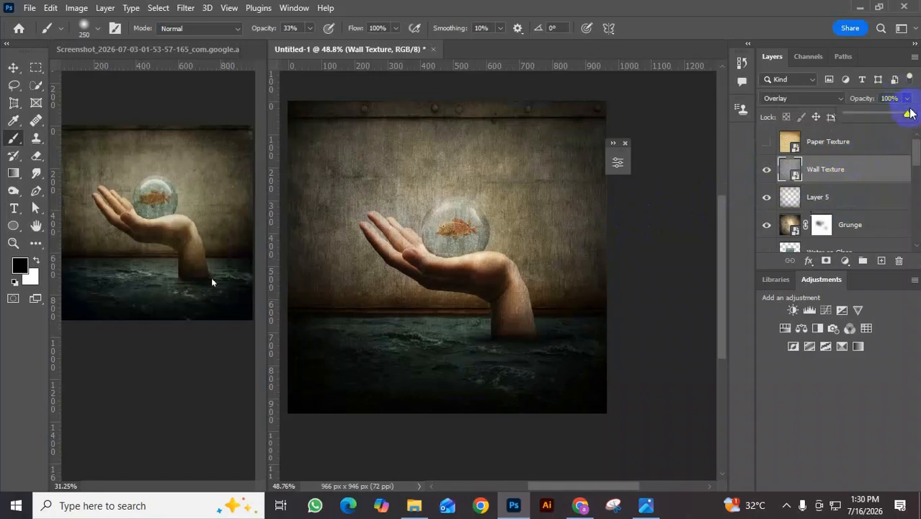
{"action": "left_click_drag", "start_coordinate": [908, 119], "coordinate": [889, 119]}
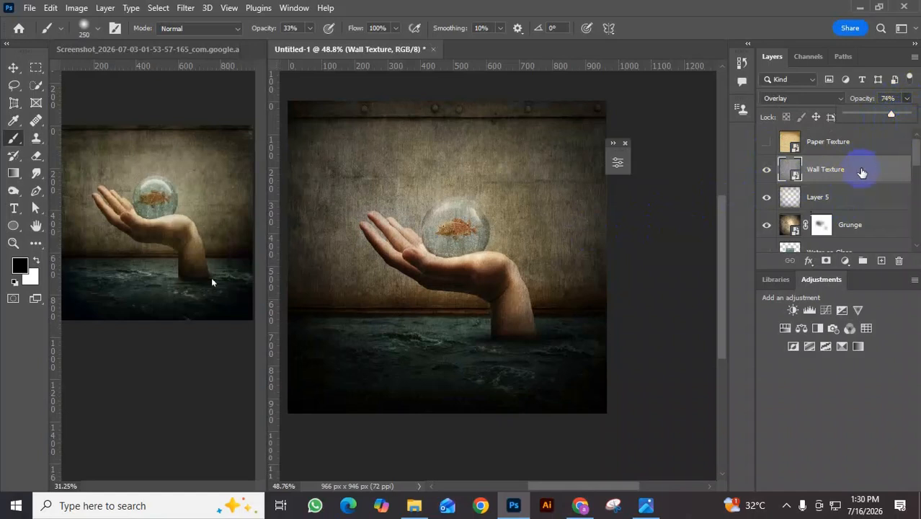
Step: Try the Normal blend mode on the Wall Texture layer with Paper Texture shown and hidden, and return it to Overlay
{"action": "left_click", "coordinate": [766, 142]}
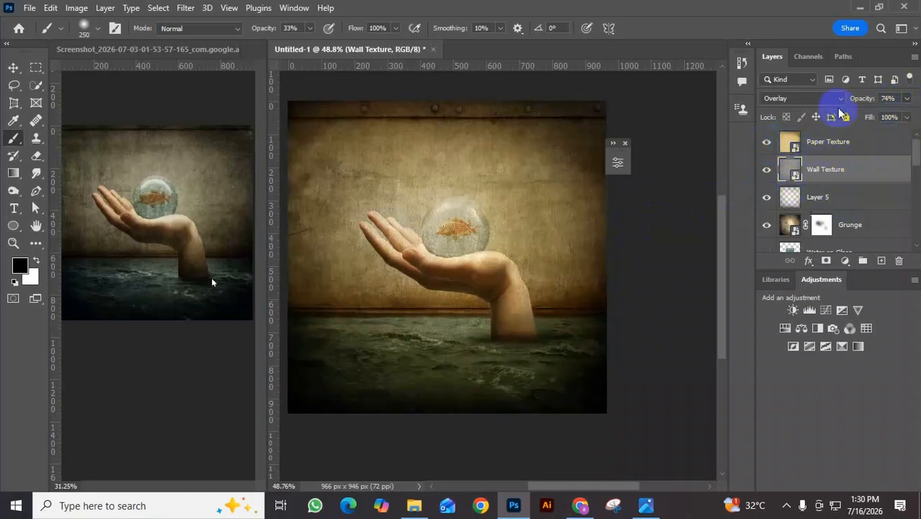
{"action": "left_click", "coordinate": [839, 101]}
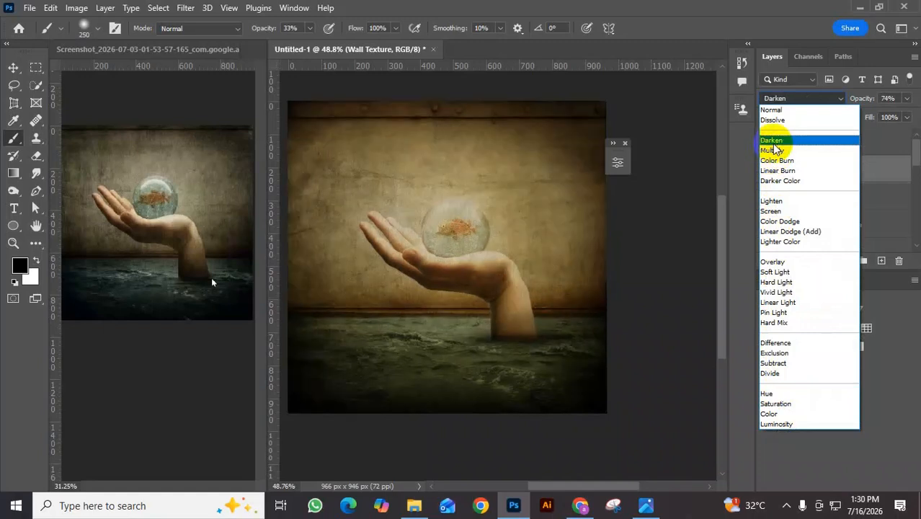
{"action": "left_click", "coordinate": [772, 109]}
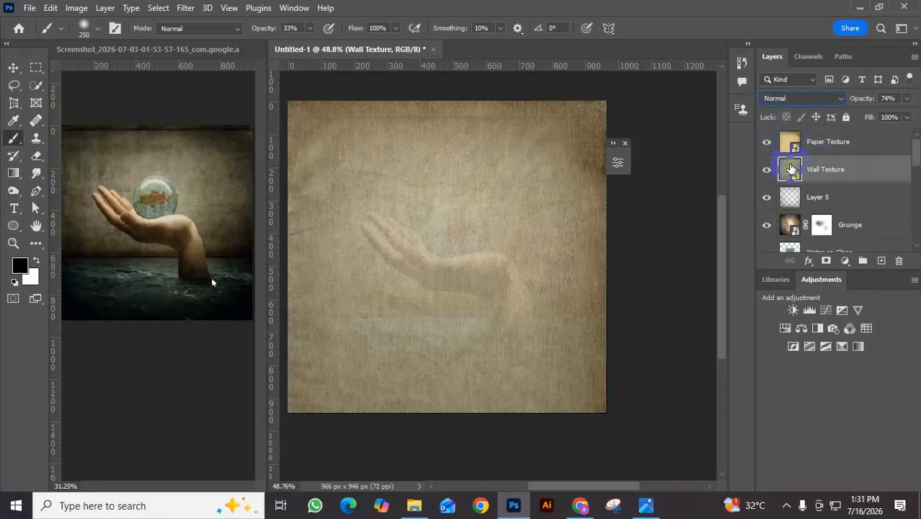
{"action": "left_click", "coordinate": [767, 143]}
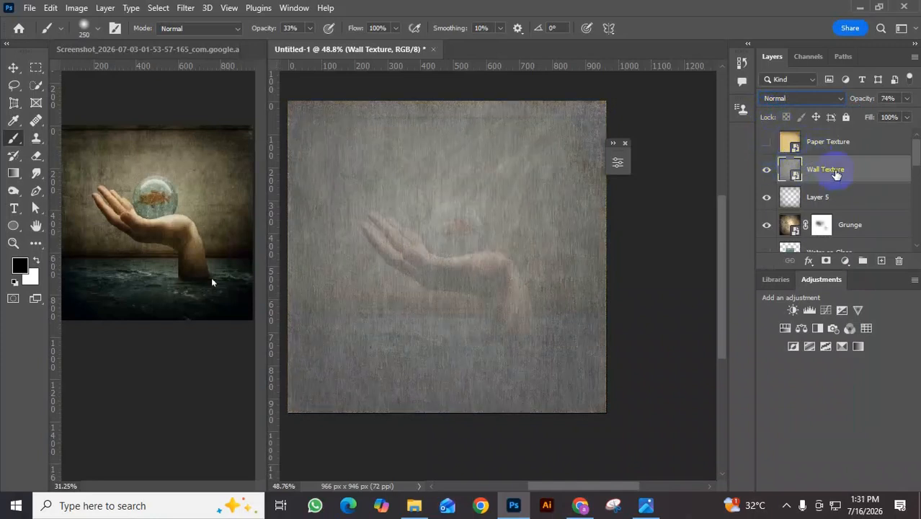
{"action": "left_click", "coordinate": [806, 100]}
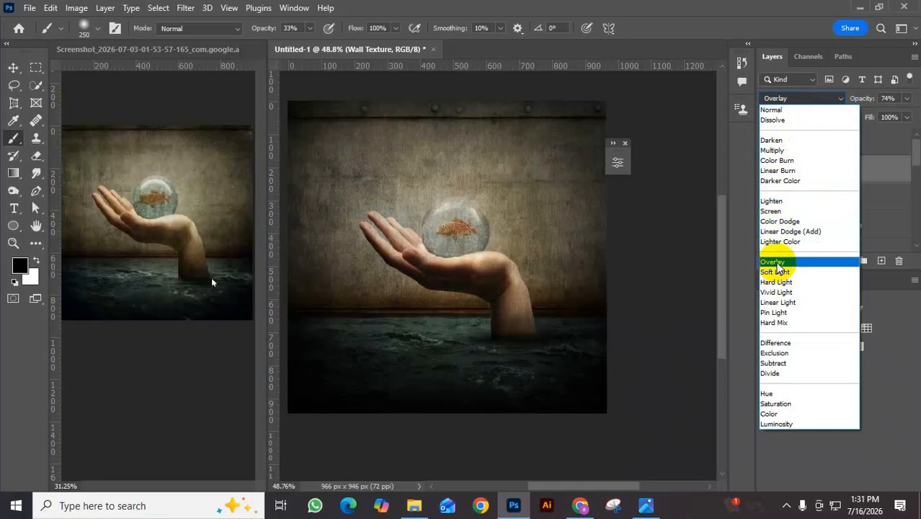
{"action": "left_click", "coordinate": [775, 264]}
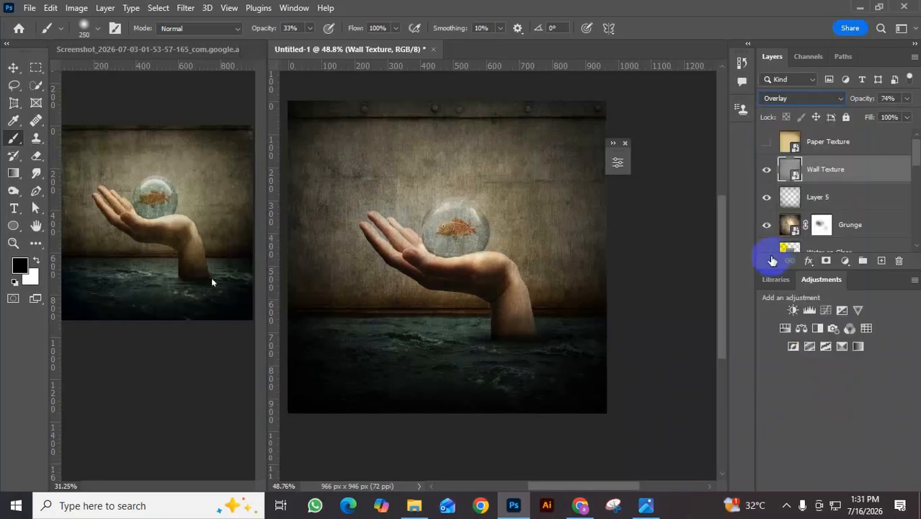
Step: Show the Paper Texture layer, set its blend mode to Darker Color, and reselect the Wall Texture layer
{"action": "left_click", "coordinate": [766, 147]}
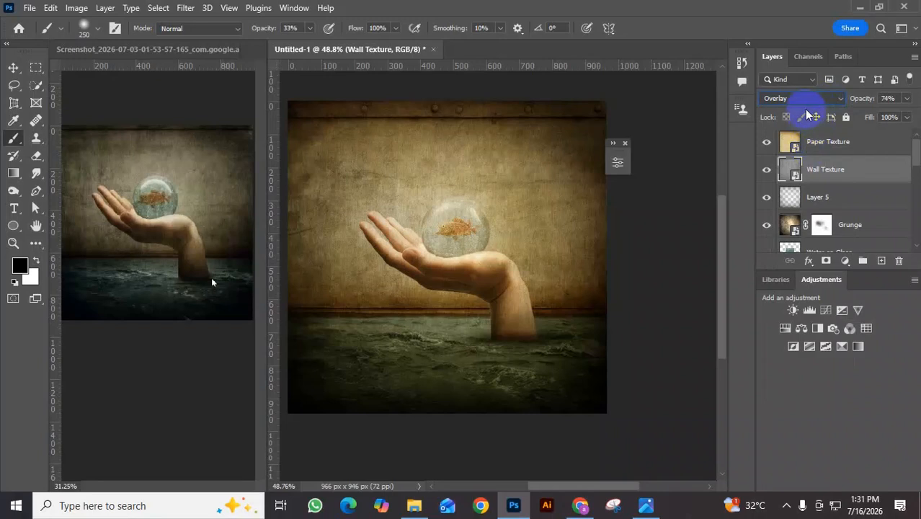
{"action": "left_click", "coordinate": [806, 149]}
{"action": "left_click", "coordinate": [802, 98]}
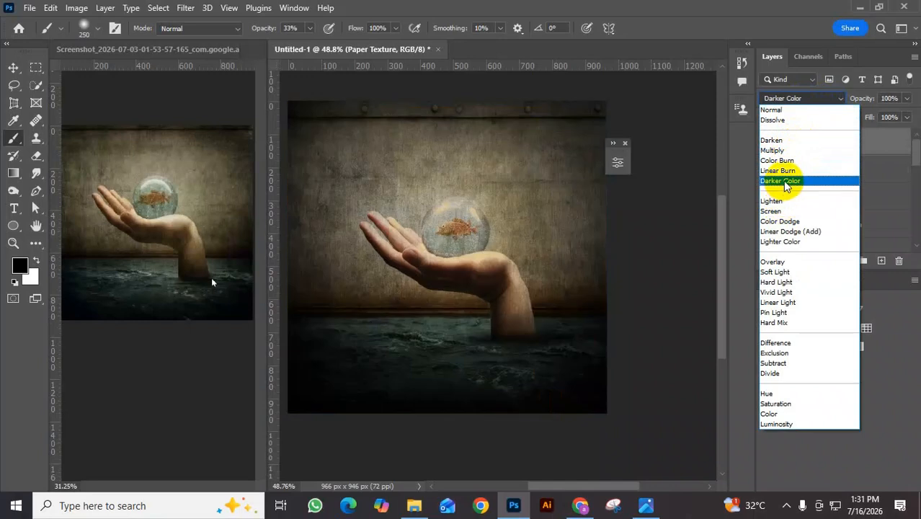
{"action": "left_click", "coordinate": [786, 181]}
{"action": "left_click", "coordinate": [791, 175]}
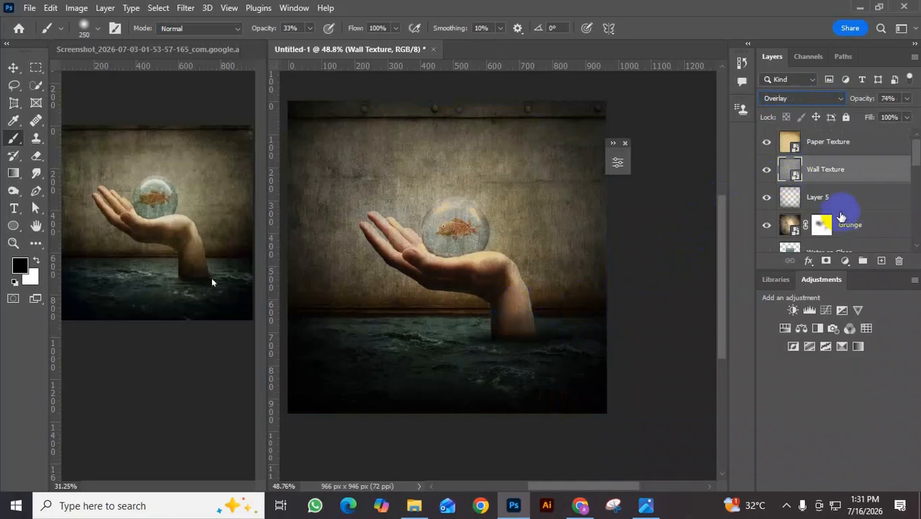
{"action": "scroll", "coordinate": [838, 222], "scroll_direction": "down", "scroll_amount": 1}
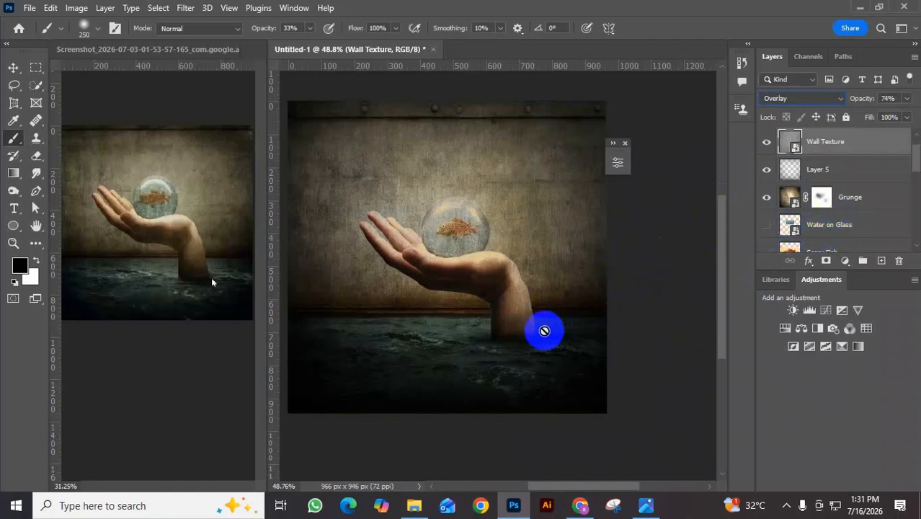
Step: Find Layer 6 in the layer stack and reduce its opacity to 36%
{"action": "scroll", "coordinate": [839, 242], "scroll_direction": "down", "scroll_amount": 4}
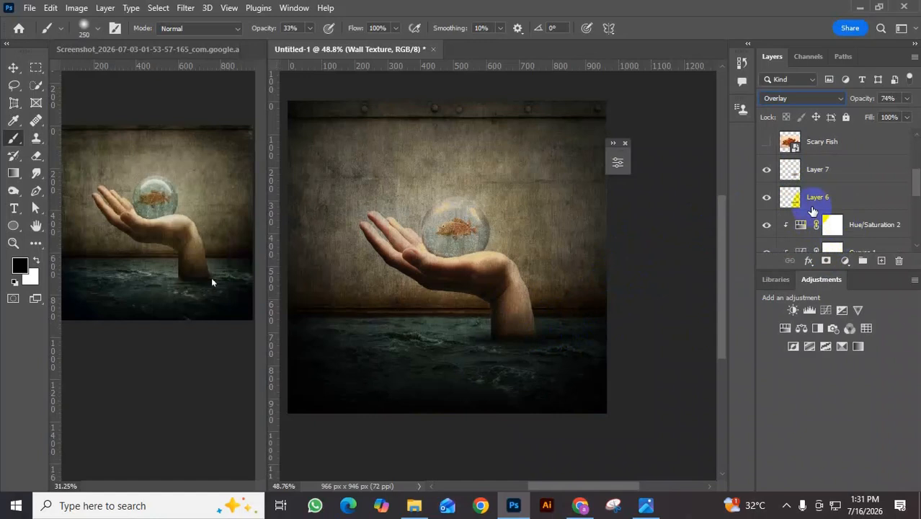
{"action": "scroll", "coordinate": [800, 217], "scroll_direction": "up", "scroll_amount": 2}
{"action": "scroll", "coordinate": [788, 234], "scroll_direction": "down", "scroll_amount": 1}
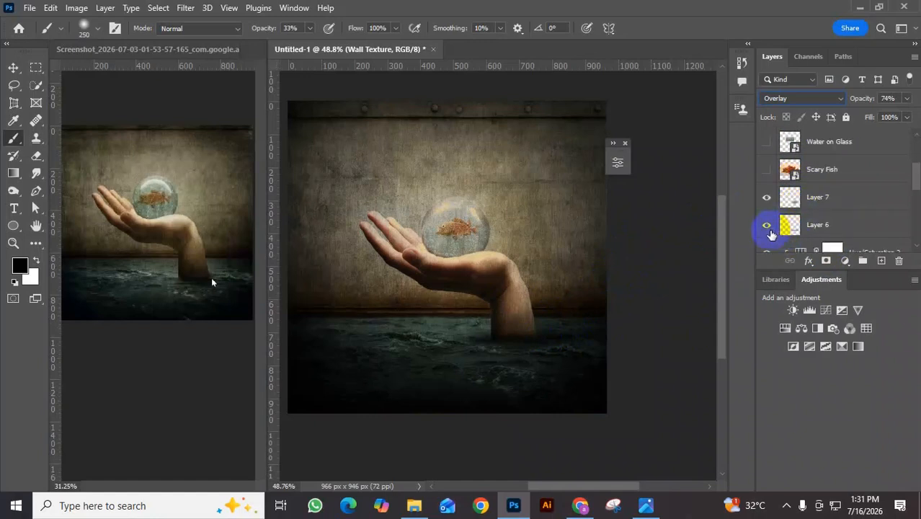
{"action": "left_click", "coordinate": [806, 226]}
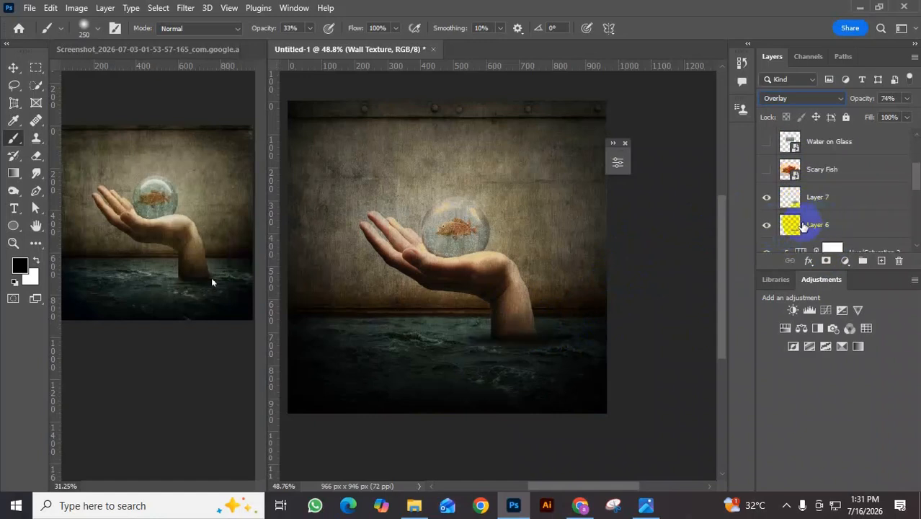
{"action": "left_click", "coordinate": [820, 226]}
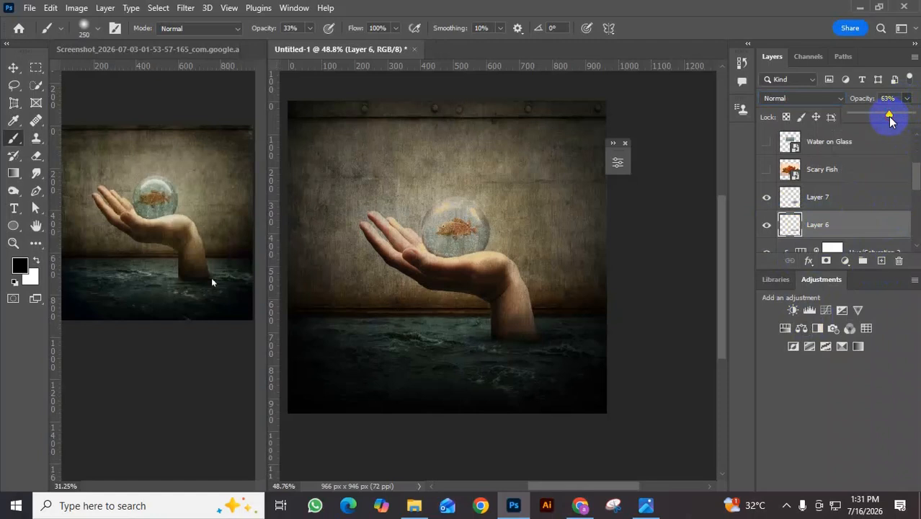
{"action": "left_click_drag", "start_coordinate": [891, 119], "coordinate": [873, 120]}
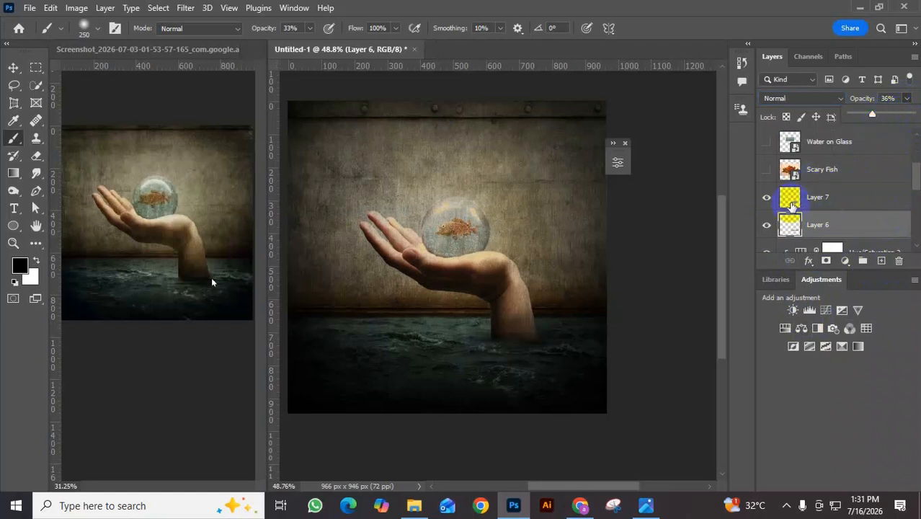
Step: Delete the old Layer 7 and Layer 6 and create one blank layer above Hue/Saturation 2
{"action": "left_click", "coordinate": [815, 208]}
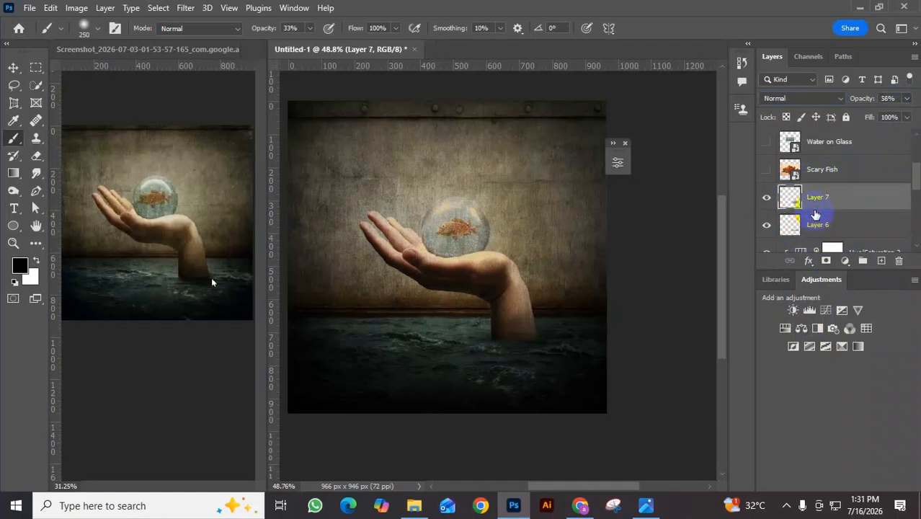
{"action": "key", "text": "Delete"}
{"action": "key", "text": "Delete"}
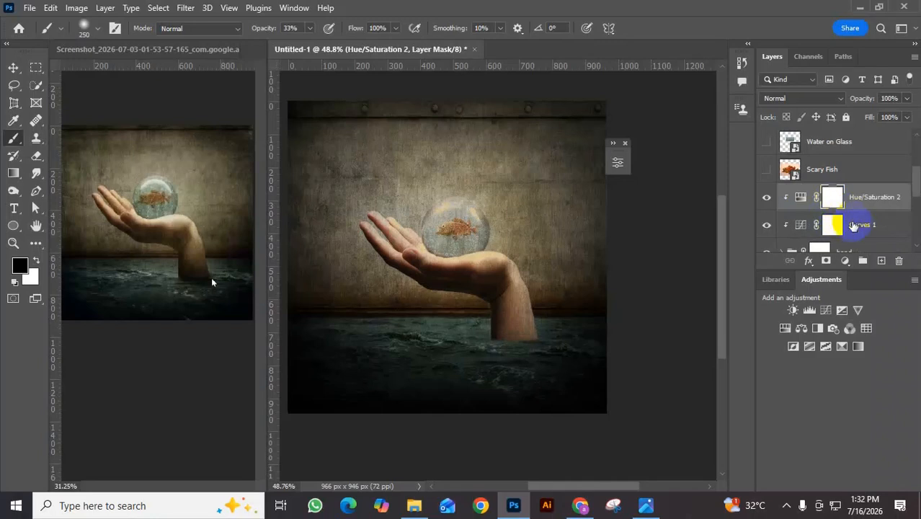
{"action": "left_click", "coordinate": [881, 261]}
{"action": "left_click", "coordinate": [881, 261]}
{"action": "left_click", "coordinate": [829, 202]}
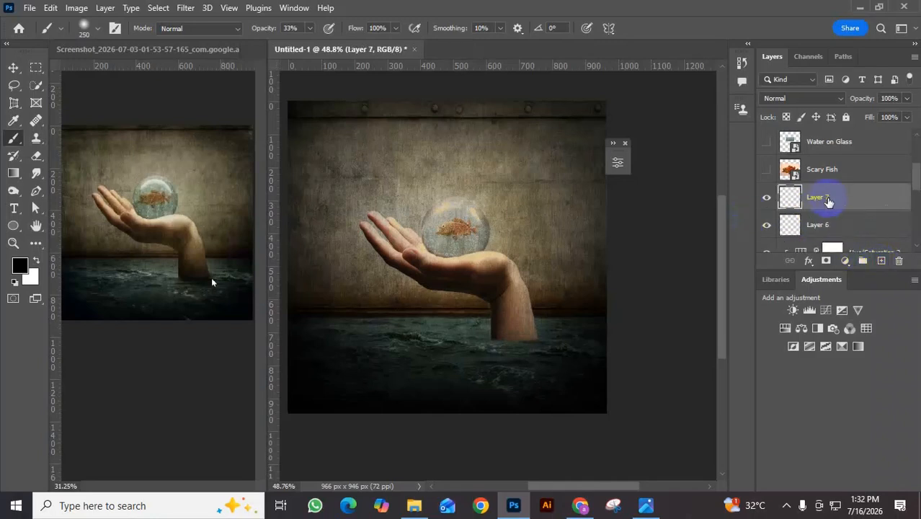
{"action": "key", "text": "Delete"}
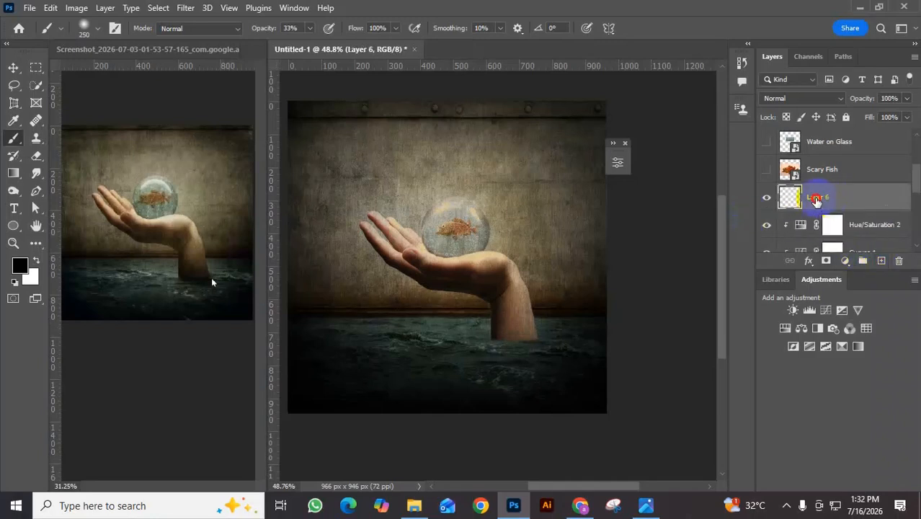
Step: Reduce the soft brush to 30 px and paint black along the wrist's waterline on the new Layer 6
{"action": "scroll", "coordinate": [496, 359], "scroll_direction": "up", "scroll_amount": 8}
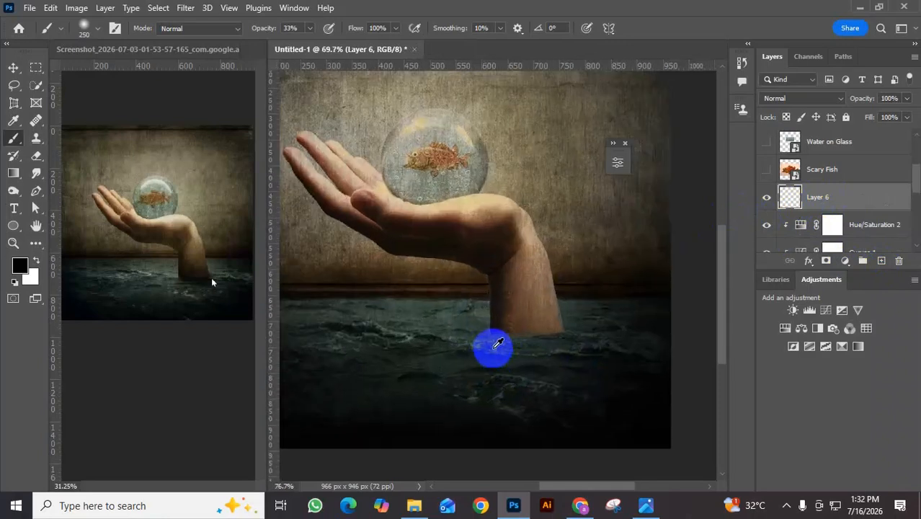
{"action": "scroll", "coordinate": [500, 342], "scroll_direction": "up", "scroll_amount": 3}
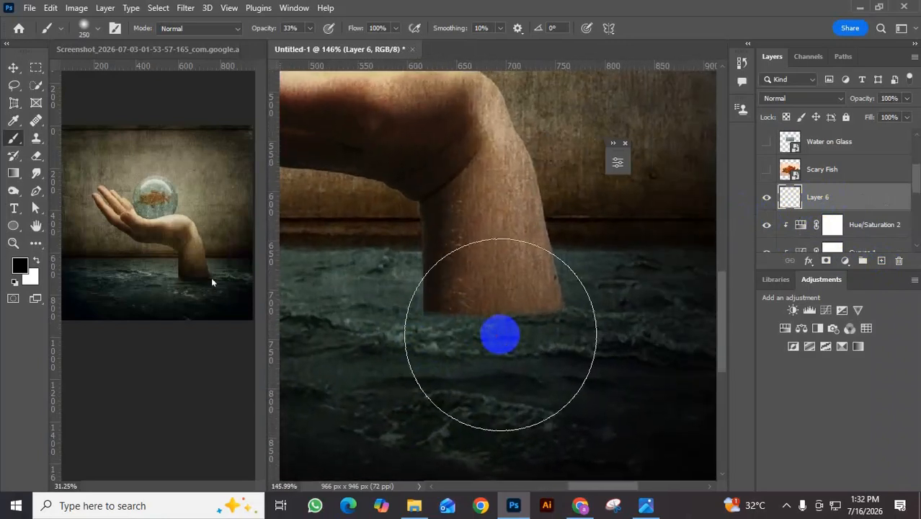
{"action": "key", "text": "bracketleft"}
{"action": "key", "text": "bracketleft"}
{"action": "key", "text": "bracketleft"}
{"action": "key", "text": "bracketleft"}
{"action": "key", "text": "bracketleft"}
{"action": "key", "text": "bracketleft"}
{"action": "key", "text": "bracketleft"}
{"action": "key", "text": "bracketleft"}
{"action": "key", "text": "bracketleft"}
{"action": "key", "text": "bracketleft"}
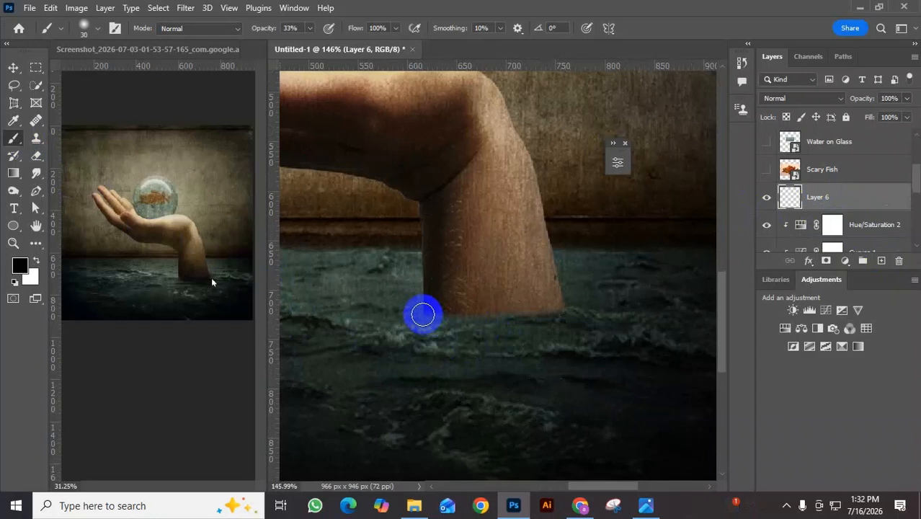
{"action": "mouse_move", "coordinate": [424, 314]}
{"action": "left_mouse_down"}
{"action": "mouse_move", "coordinate": [467, 320]}
{"action": "mouse_move", "coordinate": [575, 309]}
{"action": "mouse_move", "coordinate": [480, 319]}
{"action": "left_mouse_up"}
{"action": "mouse_move", "coordinate": [562, 315]}
{"action": "left_mouse_down"}
{"action": "mouse_move", "coordinate": [456, 329]}
{"action": "mouse_move", "coordinate": [526, 343]}
{"action": "mouse_move", "coordinate": [500, 319]}
{"action": "mouse_move", "coordinate": [378, 325]}
{"action": "left_mouse_up"}
{"action": "mouse_move", "coordinate": [560, 321]}
{"action": "left_mouse_down"}
{"action": "mouse_move", "coordinate": [636, 354]}
{"action": "mouse_move", "coordinate": [626, 345]}
{"action": "mouse_move", "coordinate": [546, 350]}
{"action": "mouse_move", "coordinate": [532, 329]}
{"action": "mouse_move", "coordinate": [699, 398]}
{"action": "mouse_move", "coordinate": [562, 341]}
{"action": "mouse_move", "coordinate": [570, 330]}
{"action": "mouse_move", "coordinate": [626, 361]}
{"action": "mouse_move", "coordinate": [608, 377]}
{"action": "mouse_move", "coordinate": [530, 327]}
{"action": "mouse_move", "coordinate": [513, 330]}
{"action": "mouse_move", "coordinate": [666, 427]}
{"action": "mouse_move", "coordinate": [575, 391]}
{"action": "mouse_move", "coordinate": [489, 335]}
{"action": "left_mouse_up"}
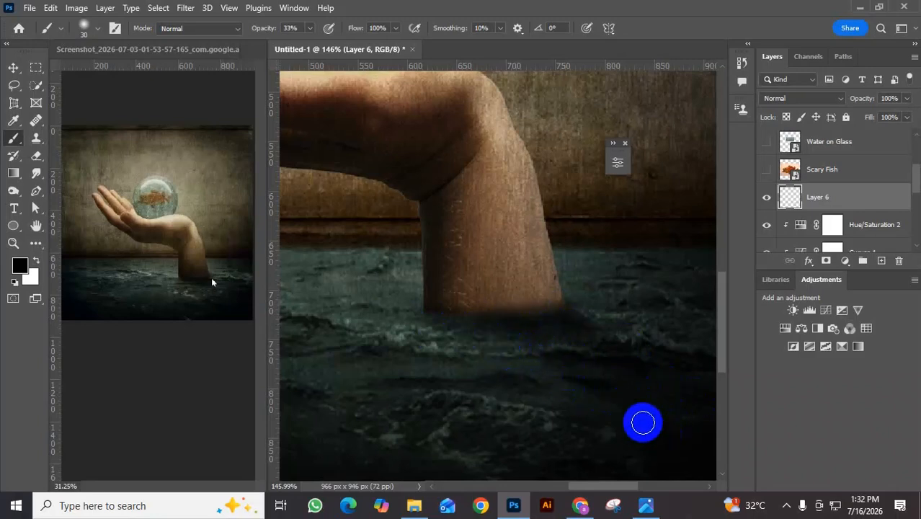
{"action": "scroll", "coordinate": [527, 380], "scroll_direction": "down", "scroll_amount": 3}
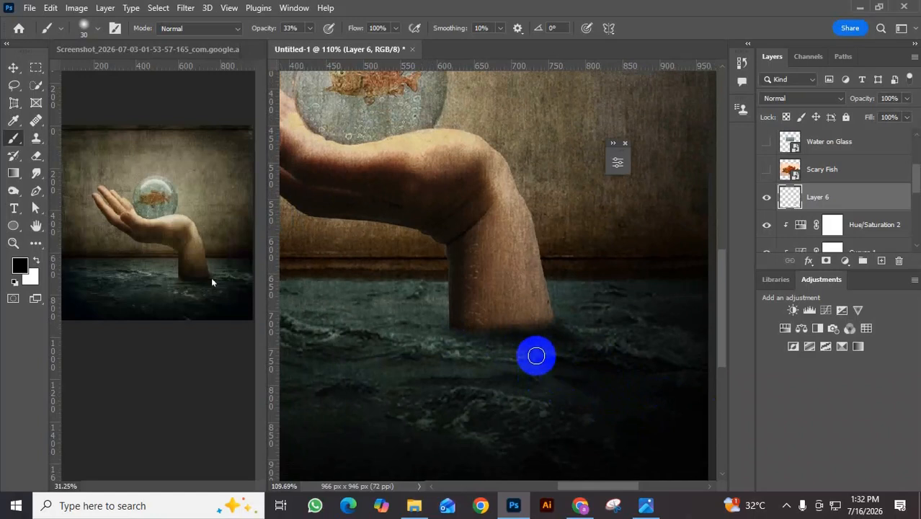
Step: Raise the brush opacity to 61%, darken the wrist's base at the waterline and undo the last stroke
{"action": "scroll", "coordinate": [500, 339], "scroll_direction": "up", "scroll_amount": 3}
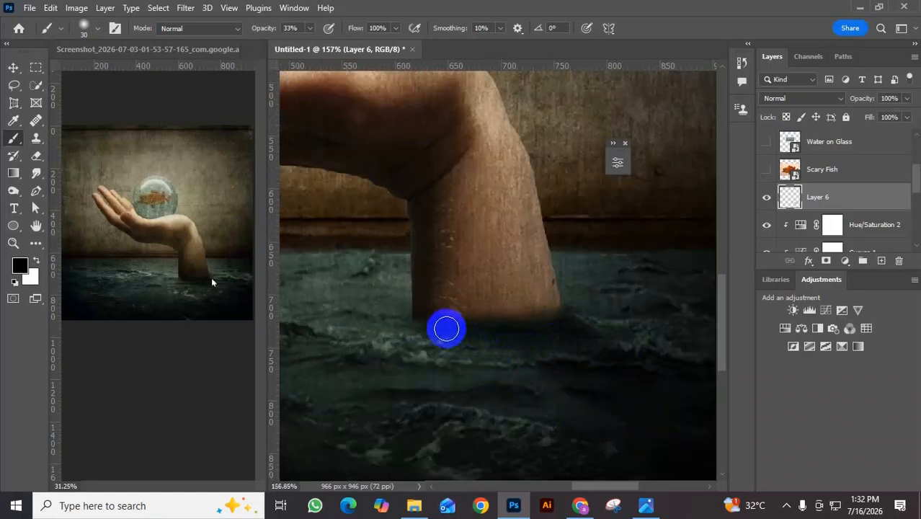
{"action": "left_click", "coordinate": [310, 29]}
{"action": "left_click_drag", "start_coordinate": [310, 45], "coordinate": [330, 46]}
{"action": "left_click", "coordinate": [417, 322]}
{"action": "left_click_drag", "start_coordinate": [418, 322], "coordinate": [574, 319]}
{"action": "key", "text": "ctrl+z"}
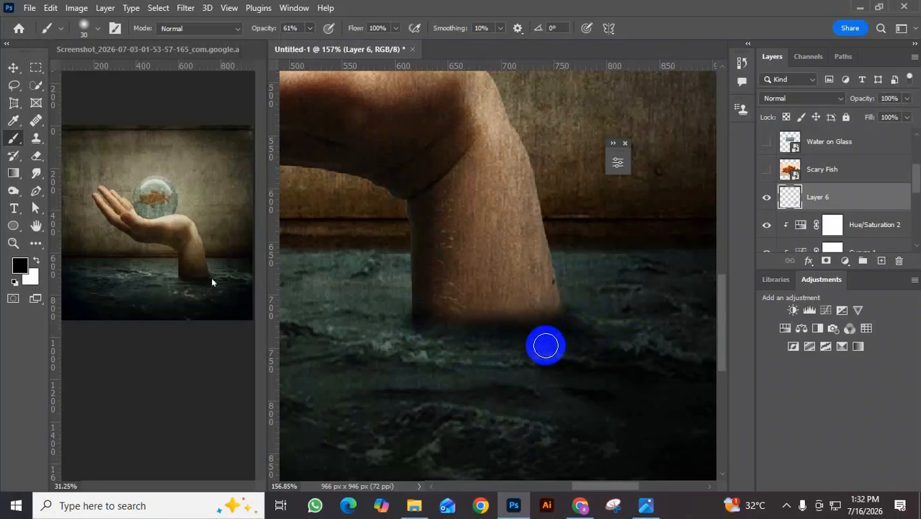
Step: Flatten the soft round brush tip into a thin horizontal ellipse, enlarge it and paint black beneath the wrist
{"action": "left_click", "coordinate": [94, 29]}
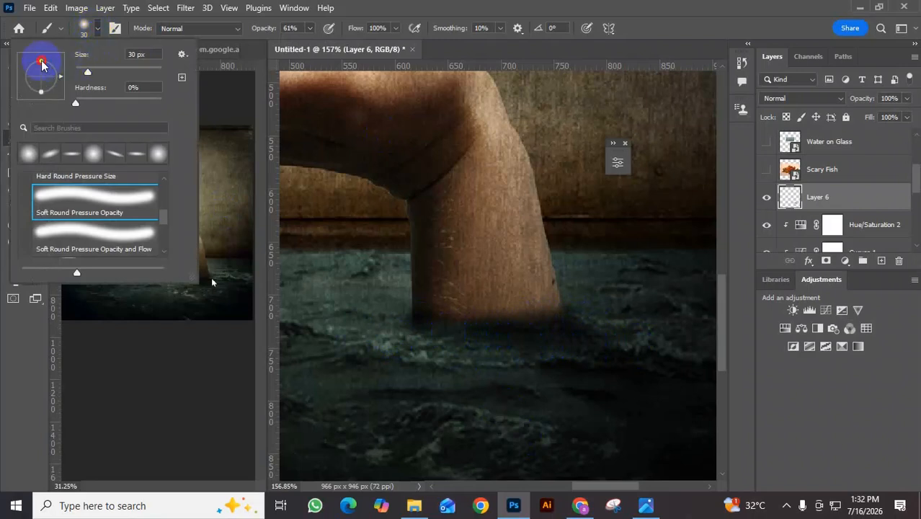
{"action": "left_click_drag", "start_coordinate": [41, 75], "coordinate": [41, 76]}
{"action": "left_click", "coordinate": [541, 326]}
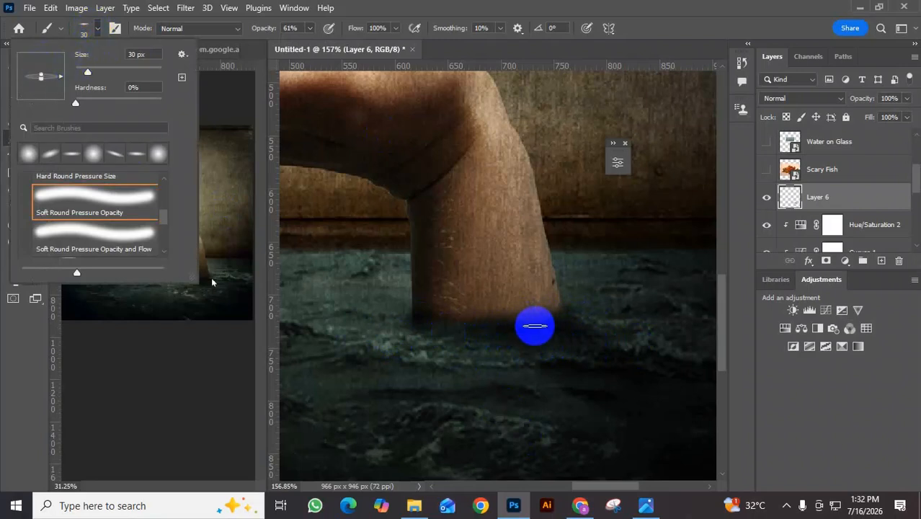
{"action": "left_click", "coordinate": [355, 410]}
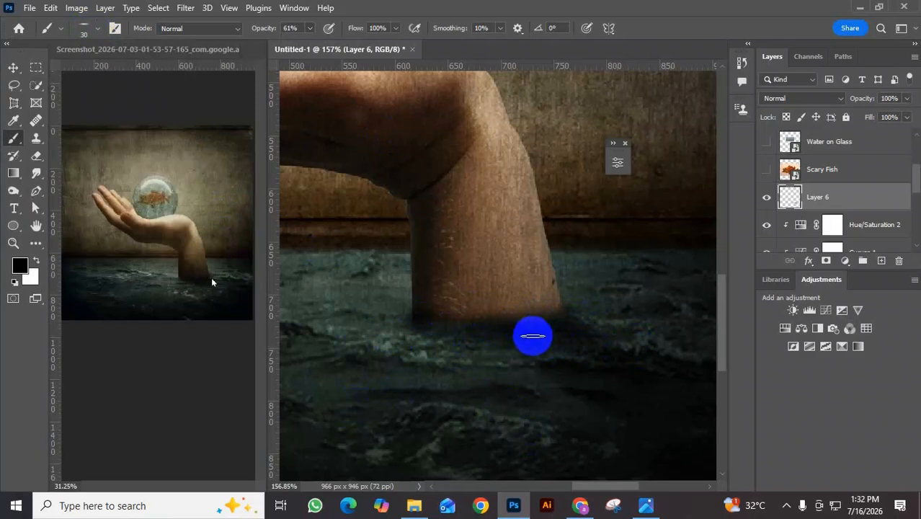
{"action": "key", "text": "bracketright"}
{"action": "key", "text": "bracketright"}
{"action": "key", "text": "bracketright"}
{"action": "key", "text": "bracketright"}
{"action": "left_click_drag", "start_coordinate": [541, 323], "coordinate": [518, 334]}
Step: Enlarge the flattened brush to 90 px, set its angle to 9° and paint shadow along the wrist's lower edge
{"action": "key", "text": "bracketright"}
{"action": "key", "text": "Left"}
{"action": "key", "text": "Left"}
{"action": "key", "text": "Left"}
{"action": "key", "text": "Left"}
{"action": "key", "text": "Left"}
{"action": "key", "text": "Left"}
{"action": "key", "text": "Left"}
{"action": "key", "text": "Left"}
{"action": "key", "text": "Left"}
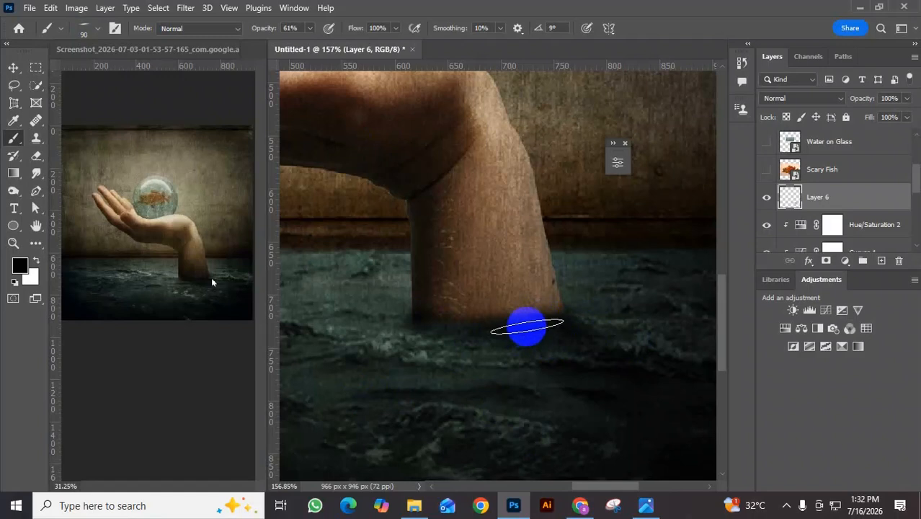
{"action": "mouse_move", "coordinate": [519, 326]}
{"action": "left_mouse_down"}
{"action": "mouse_move", "coordinate": [449, 343]}
{"action": "mouse_move", "coordinate": [486, 377]}
{"action": "mouse_move", "coordinate": [494, 351]}
{"action": "mouse_move", "coordinate": [479, 338]}
{"action": "left_mouse_up"}
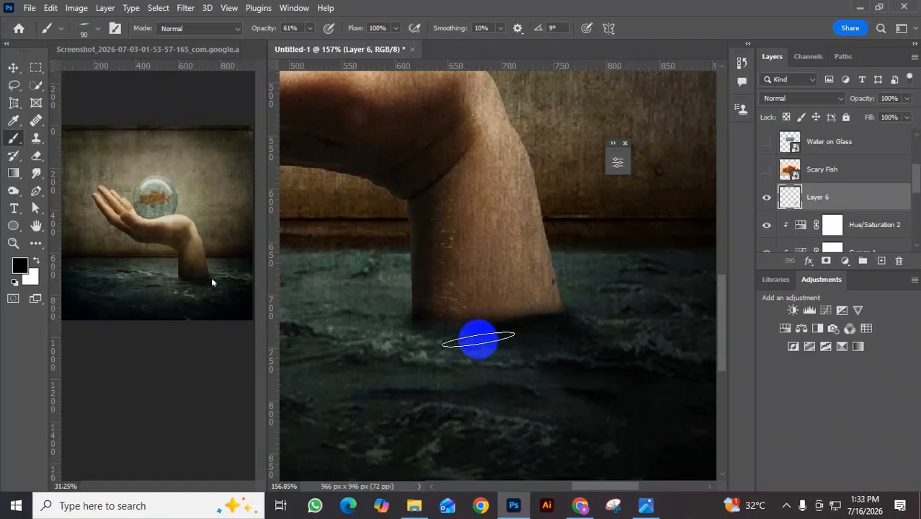
Step: Set the brush angle to 3°, extend the shadow along the wrist's waterline and turn the tip to -1°
{"action": "key", "text": "Right"}
{"action": "key", "text": "Right"}
{"action": "key", "text": "Right"}
{"action": "key", "text": "Right"}
{"action": "key", "text": "Right"}
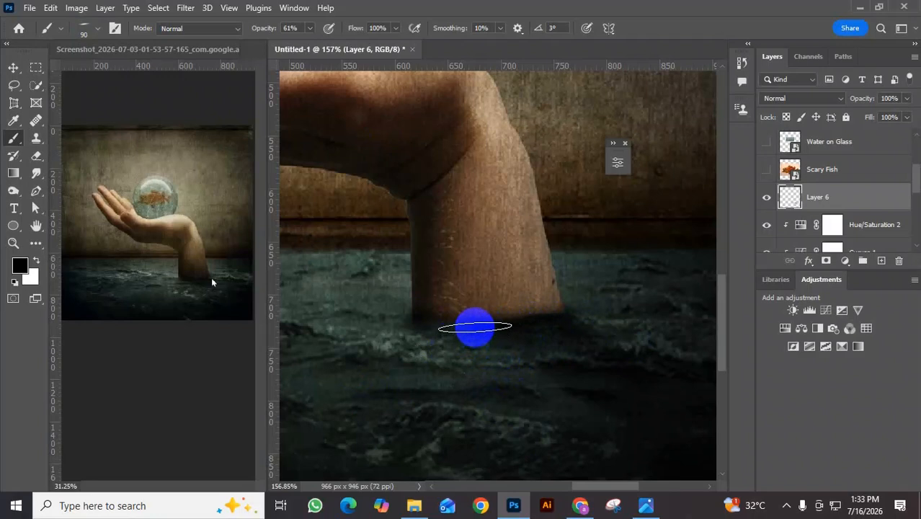
{"action": "mouse_move", "coordinate": [477, 326]}
{"action": "left_mouse_down"}
{"action": "mouse_move", "coordinate": [468, 368]}
{"action": "mouse_move", "coordinate": [472, 336]}
{"action": "mouse_move", "coordinate": [448, 327]}
{"action": "mouse_move", "coordinate": [469, 372]}
{"action": "mouse_move", "coordinate": [432, 325]}
{"action": "mouse_move", "coordinate": [601, 389]}
{"action": "mouse_move", "coordinate": [608, 350]}
{"action": "left_mouse_up"}
{"action": "key", "text": "Right"}
{"action": "key", "text": "Right"}
{"action": "key", "text": "Right"}
{"action": "scroll", "coordinate": [608, 349], "scroll_direction": "down", "scroll_amount": 3}
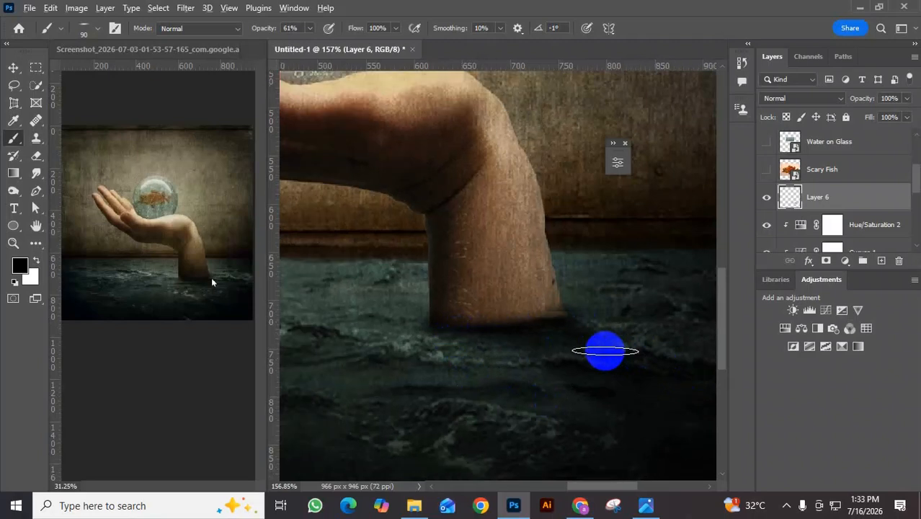
Step: Lower the opacity of the waterline shadow on Layer 6 to 79%
{"action": "scroll", "coordinate": [609, 347], "scroll_direction": "down", "scroll_amount": 2}
{"action": "left_click", "coordinate": [833, 199]}
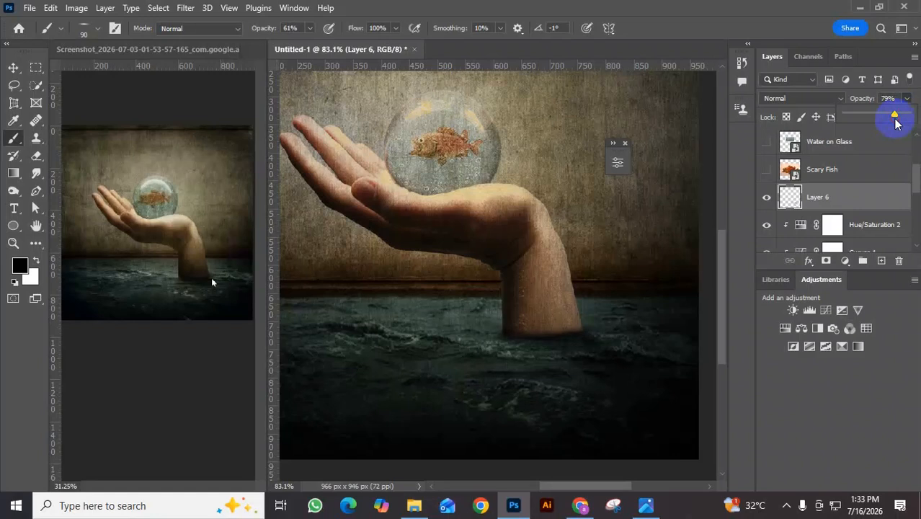
{"action": "mouse_move", "coordinate": [600, 360]}
{"action": "left_mouse_down"}
{"action": "mouse_move", "coordinate": [512, 346]}
{"action": "mouse_move", "coordinate": [517, 335]}
{"action": "mouse_move", "coordinate": [724, 399]}
{"action": "mouse_move", "coordinate": [486, 399]}
{"action": "mouse_move", "coordinate": [486, 365]}
{"action": "mouse_move", "coordinate": [529, 356]}
{"action": "mouse_move", "coordinate": [492, 341]}
{"action": "mouse_move", "coordinate": [454, 345]}
{"action": "mouse_move", "coordinate": [483, 362]}
{"action": "mouse_move", "coordinate": [490, 352]}
{"action": "mouse_move", "coordinate": [473, 335]}
{"action": "mouse_move", "coordinate": [440, 351]}
{"action": "mouse_move", "coordinate": [496, 360]}
{"action": "mouse_move", "coordinate": [521, 346]}
{"action": "mouse_move", "coordinate": [475, 395]}
{"action": "mouse_move", "coordinate": [488, 394]}
{"action": "mouse_move", "coordinate": [509, 342]}
{"action": "mouse_move", "coordinate": [485, 427]}
{"action": "mouse_move", "coordinate": [505, 428]}
{"action": "mouse_move", "coordinate": [546, 337]}
{"action": "mouse_move", "coordinate": [550, 378]}
{"action": "mouse_move", "coordinate": [476, 341]}
{"action": "mouse_move", "coordinate": [392, 338]}
{"action": "mouse_move", "coordinate": [473, 353]}
{"action": "left_mouse_up"}
{"action": "left_click", "coordinate": [519, 339]}
Step: Examine how the hand and wrist blend into the water, up close and across the whole composite
{"action": "scroll", "coordinate": [521, 345], "scroll_direction": "down", "scroll_amount": 3}
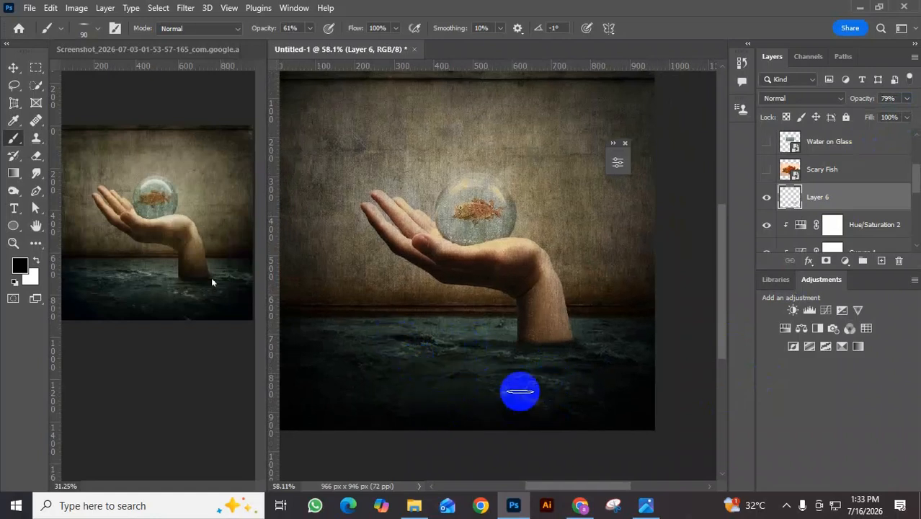
{"action": "scroll", "coordinate": [514, 340], "scroll_direction": "down", "scroll_amount": 2}
{"action": "scroll", "coordinate": [513, 373], "scroll_direction": "up", "scroll_amount": 3}
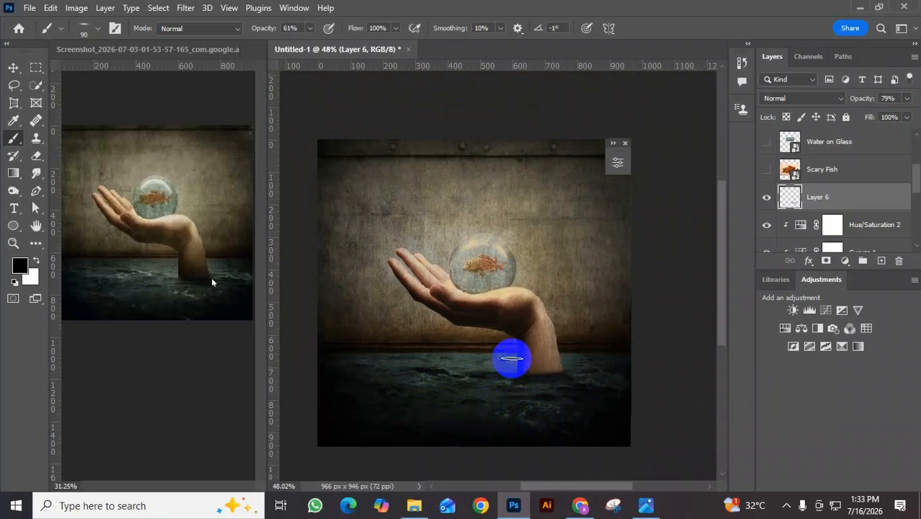
{"action": "scroll", "coordinate": [514, 359], "scroll_direction": "up", "scroll_amount": 1}
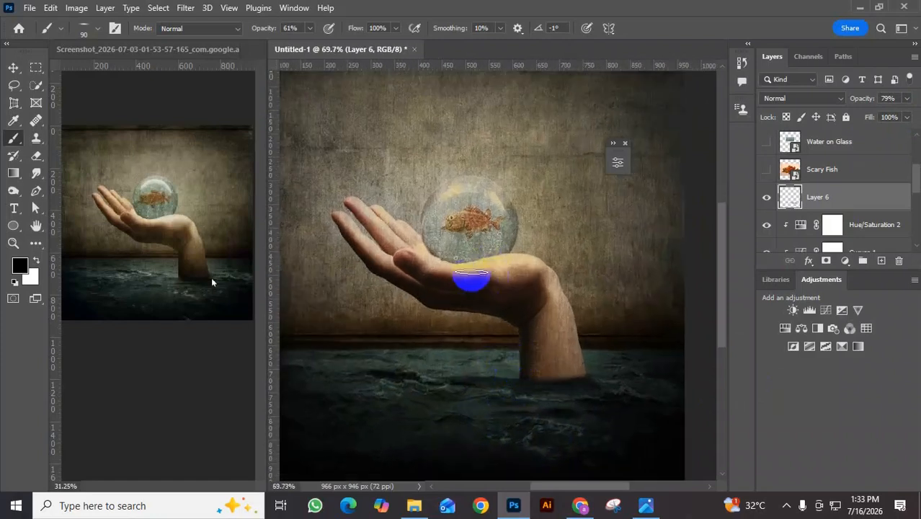
{"action": "scroll", "coordinate": [474, 254], "scroll_direction": "up", "scroll_amount": 3}
{"action": "scroll", "coordinate": [529, 268], "scroll_direction": "down", "scroll_amount": 3}
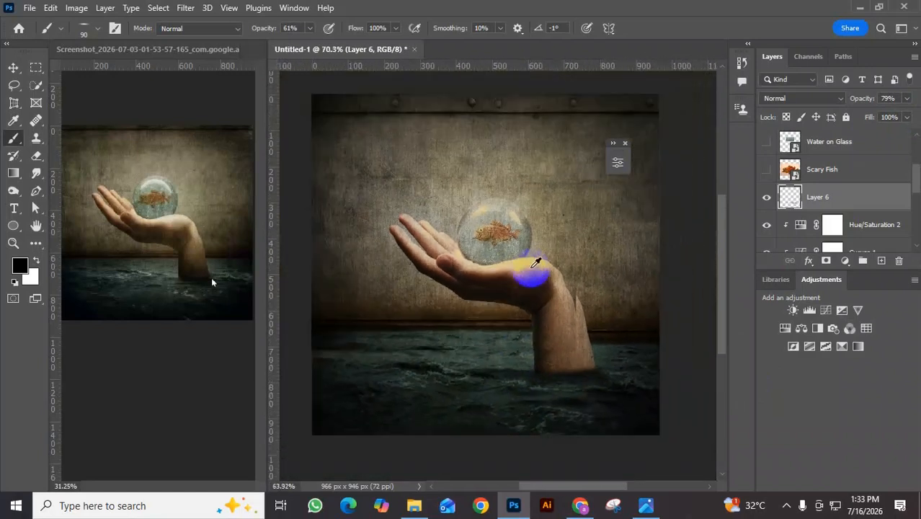
{"action": "scroll", "coordinate": [803, 181], "scroll_direction": "down", "scroll_amount": 2}
Step: Find the hand group in the layer stack and toggle its visibility off and back on
{"action": "scroll", "coordinate": [802, 181], "scroll_direction": "down", "scroll_amount": 5}
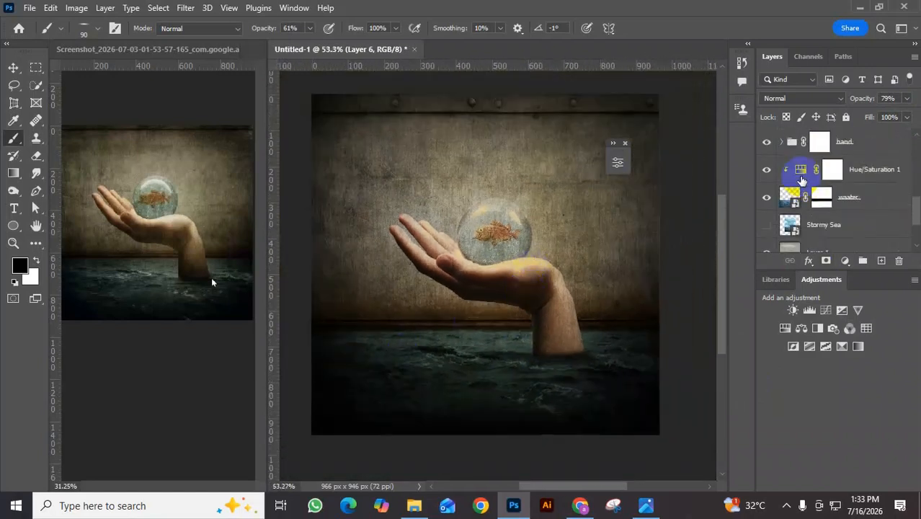
{"action": "scroll", "coordinate": [818, 208], "scroll_direction": "up", "scroll_amount": 3}
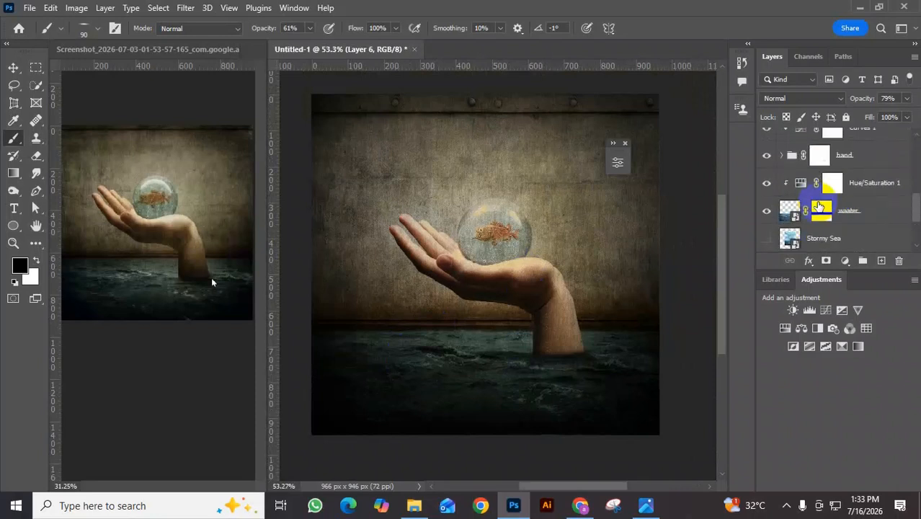
{"action": "scroll", "coordinate": [818, 208], "scroll_direction": "up", "scroll_amount": 1}
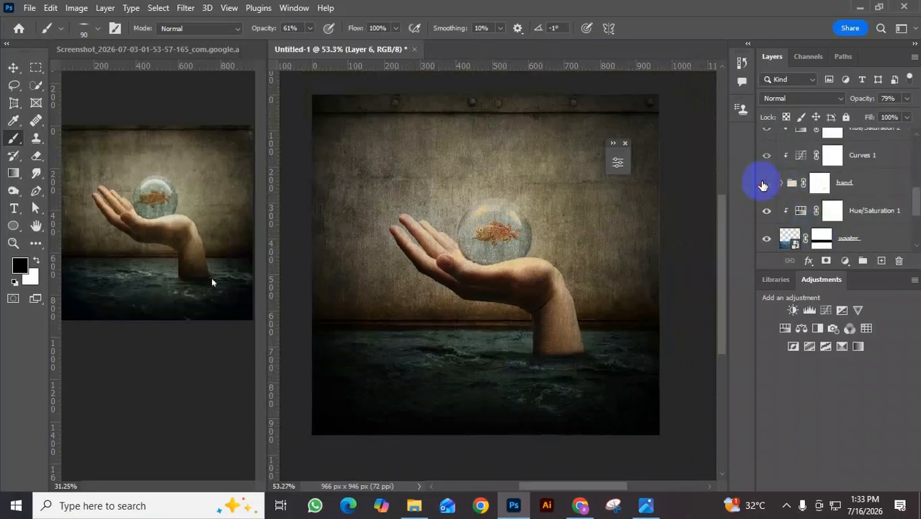
{"action": "left_click", "coordinate": [765, 183]}
{"action": "left_click", "coordinate": [847, 184]}
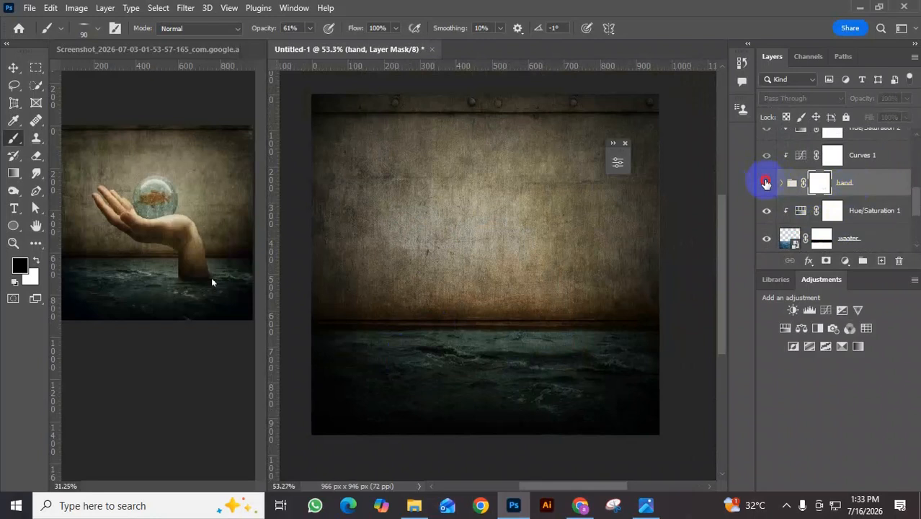
{"action": "left_click", "coordinate": [765, 183]}
Step: Preview blend modes such as Difference and Hard Mix on the hand group without applying any
{"action": "left_click", "coordinate": [804, 98]}
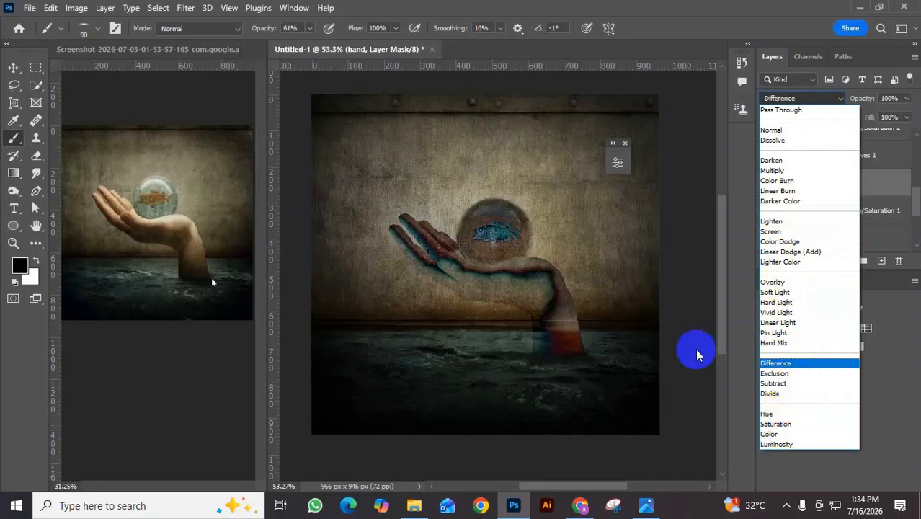
{"action": "left_click", "coordinate": [624, 257]}
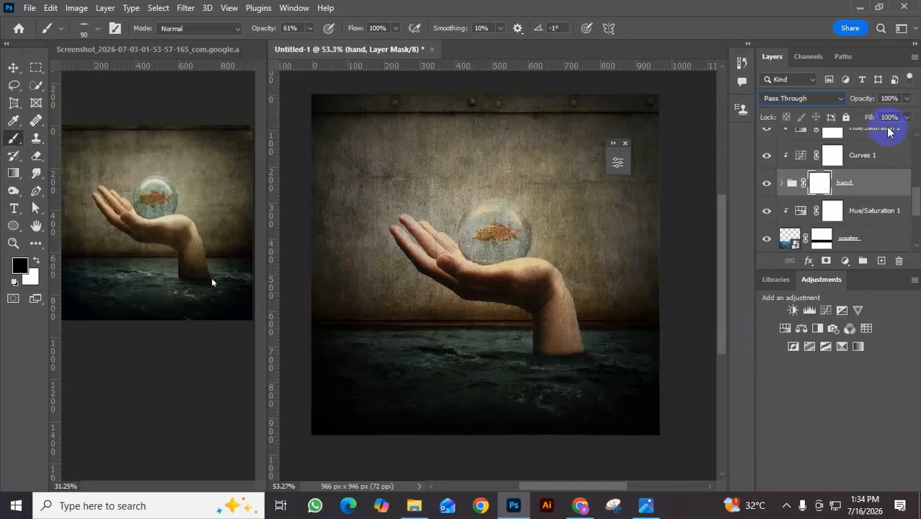
{"action": "left_click", "coordinate": [806, 101]}
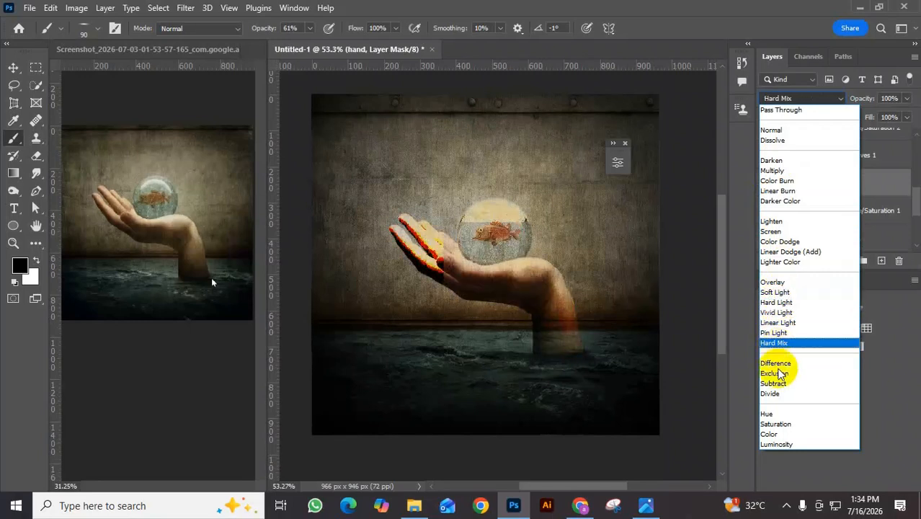
{"action": "key", "text": "Escape"}
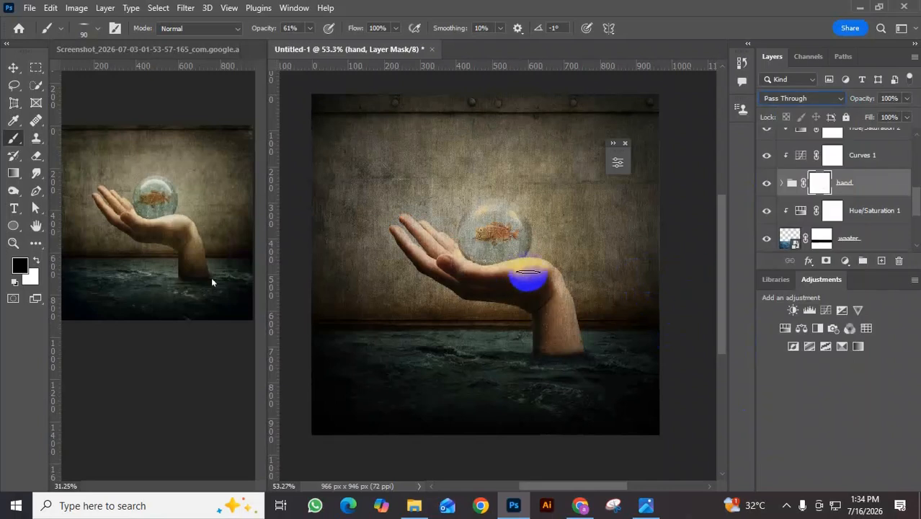
Step: Compare the finished composite with the reference image at several zoom levels and look through the layer stack around the hand group
{"action": "left_click", "coordinate": [13, 67]}
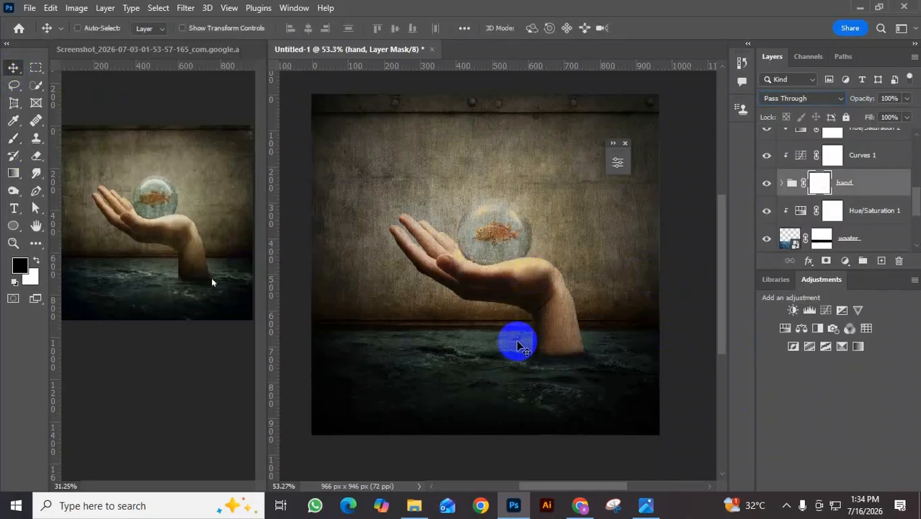
{"action": "scroll", "coordinate": [508, 335], "scroll_direction": "down", "scroll_amount": 2}
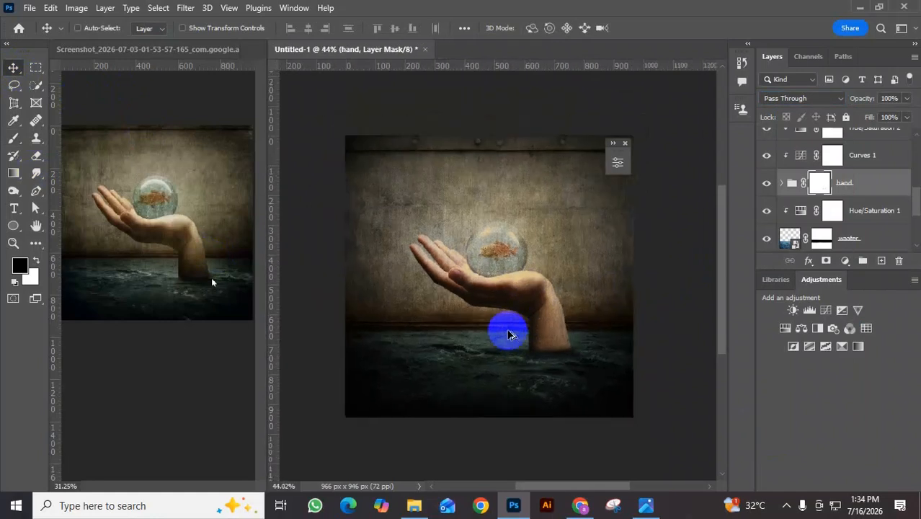
{"action": "scroll", "coordinate": [509, 335], "scroll_direction": "down", "scroll_amount": 1}
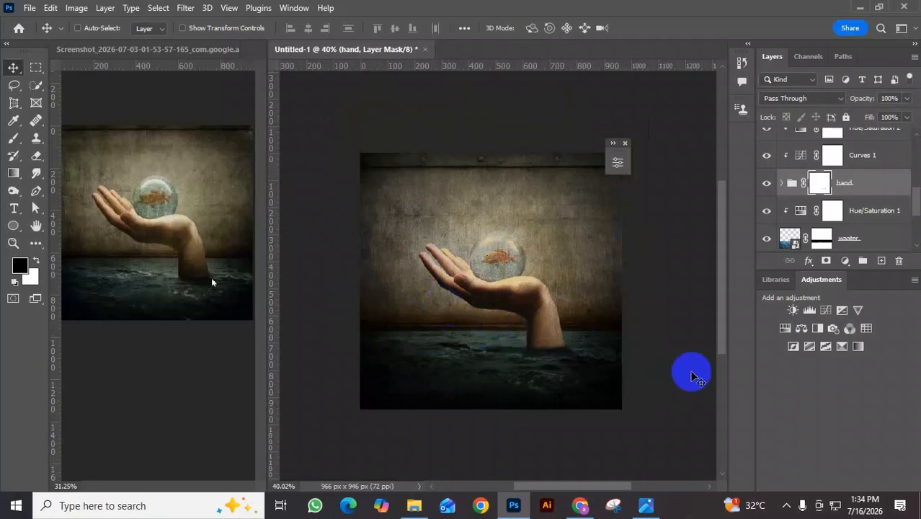
{"action": "scroll", "coordinate": [496, 328], "scroll_direction": "up", "scroll_amount": 1}
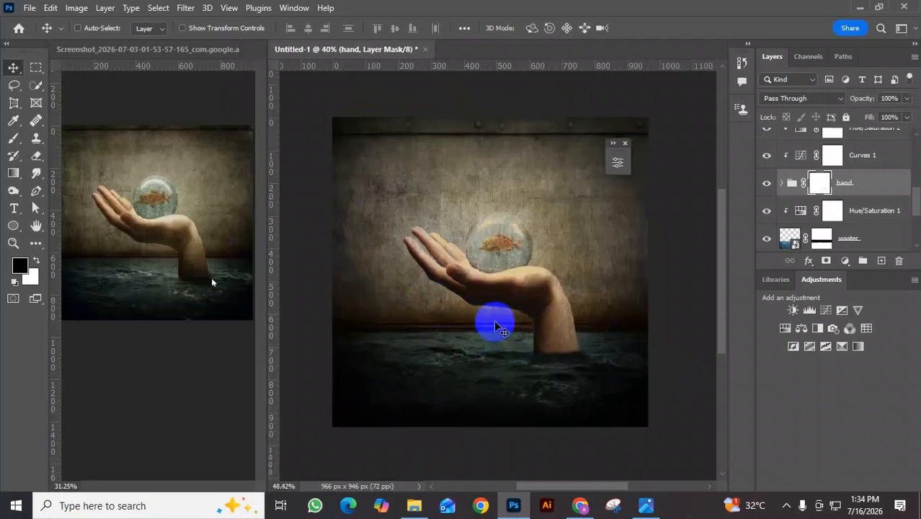
{"action": "scroll", "coordinate": [496, 328], "scroll_direction": "up", "scroll_amount": 1}
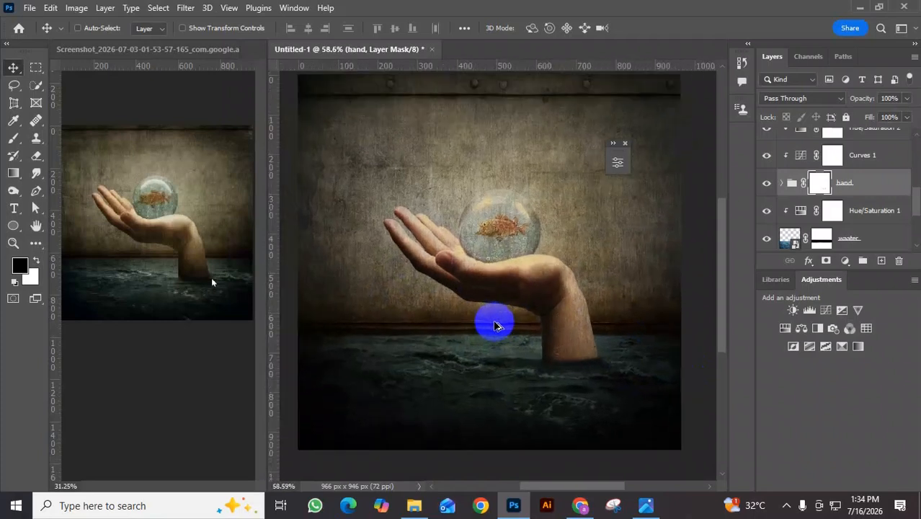
{"action": "scroll", "coordinate": [495, 326], "scroll_direction": "down", "scroll_amount": 2}
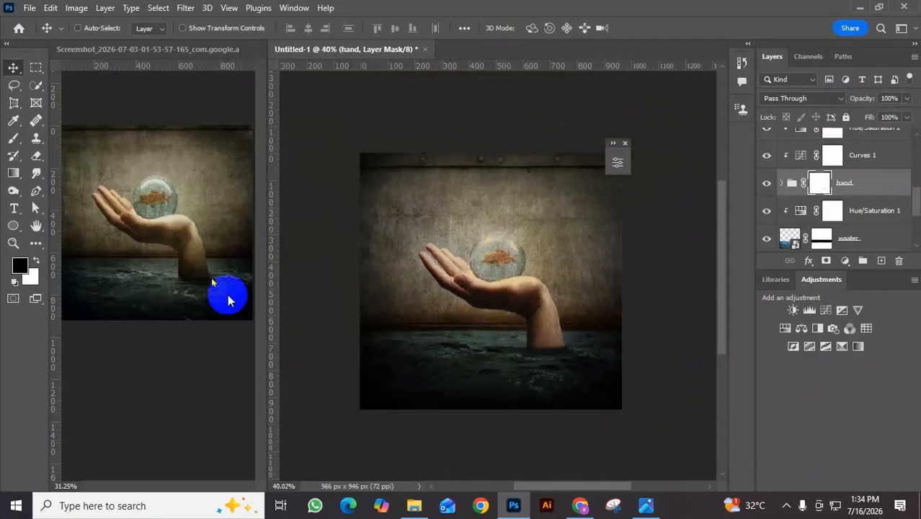
{"action": "left_click", "coordinate": [179, 279]}
{"action": "scroll", "coordinate": [181, 281], "scroll_direction": "down", "scroll_amount": 1}
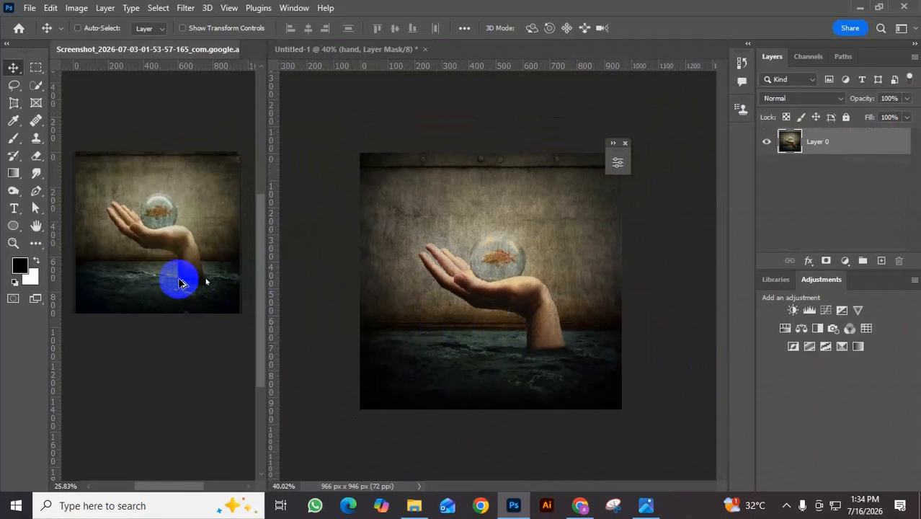
{"action": "left_click", "coordinate": [560, 306]}
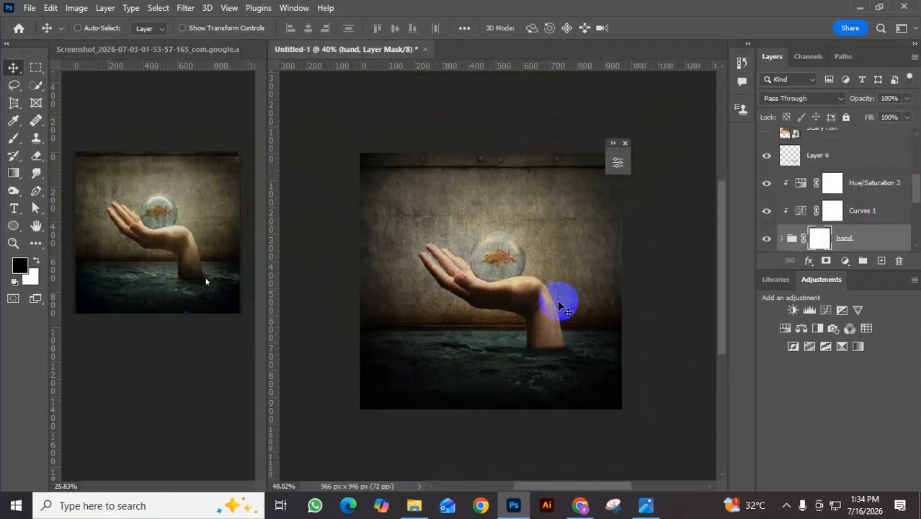
{"action": "scroll", "coordinate": [535, 307], "scroll_direction": "down", "scroll_amount": 1}
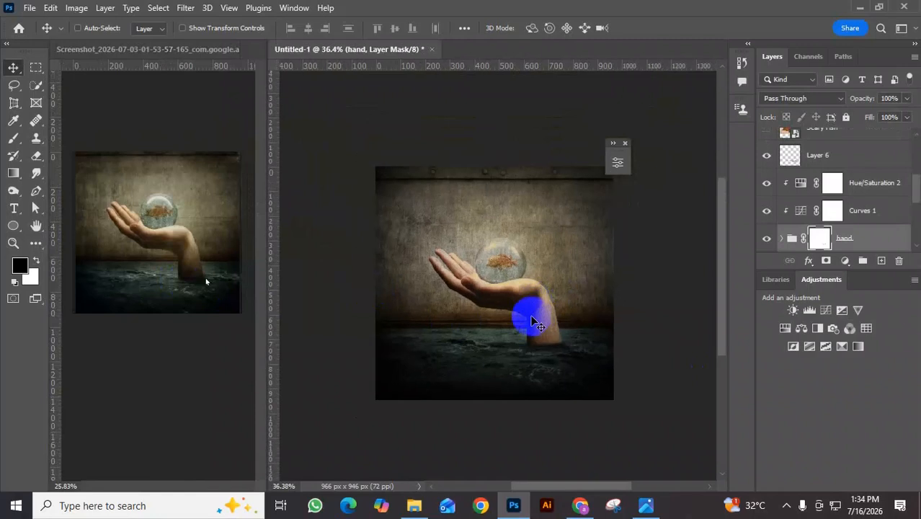
{"action": "left_click_drag", "start_coordinate": [524, 308], "coordinate": [516, 263]}
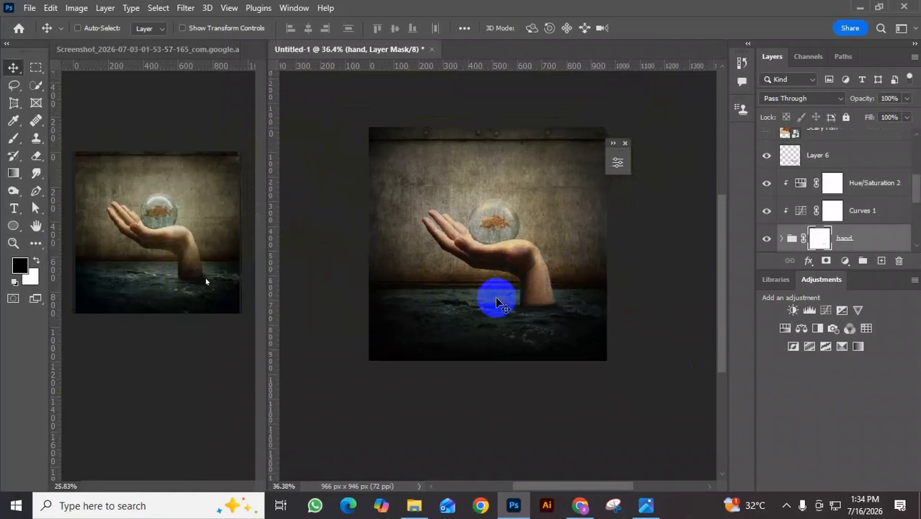
{"action": "scroll", "coordinate": [542, 313], "scroll_direction": "up", "scroll_amount": 3}
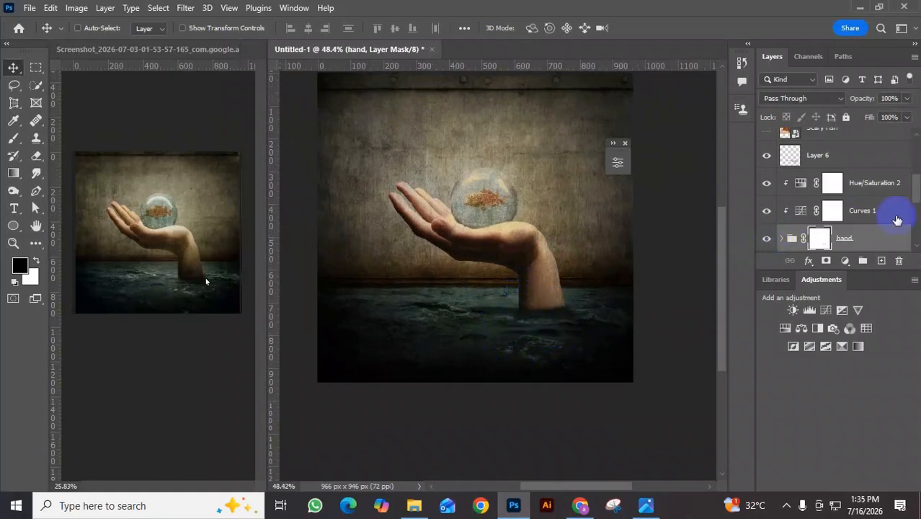
{"action": "scroll", "coordinate": [883, 210], "scroll_direction": "down", "scroll_amount": 1}
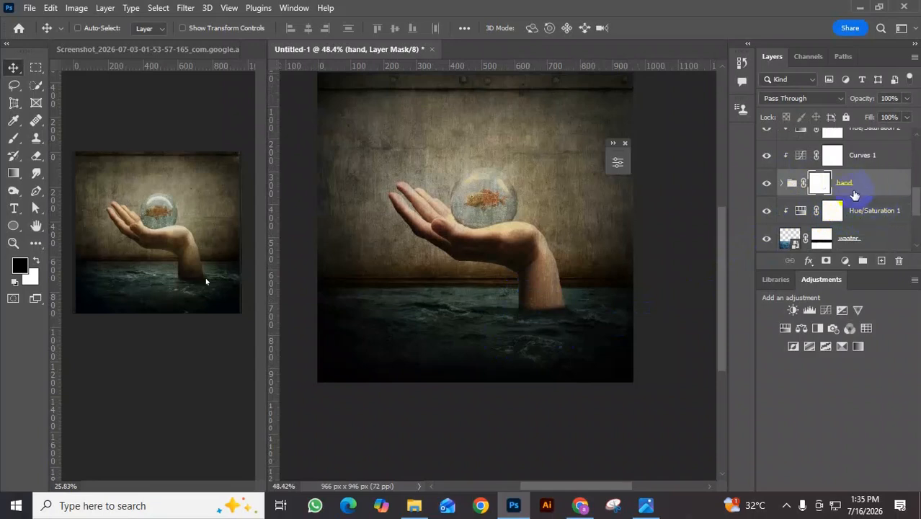
{"action": "scroll", "coordinate": [855, 194], "scroll_direction": "up", "scroll_amount": 4}
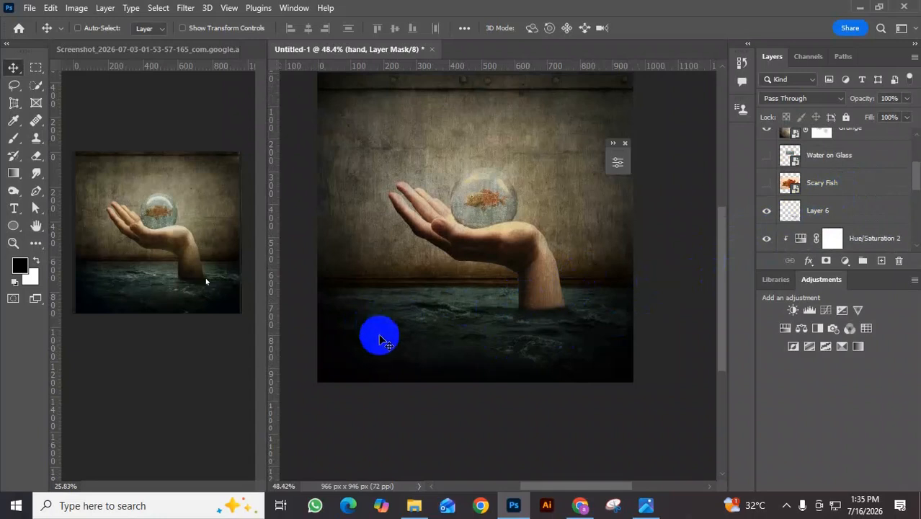
{"action": "scroll", "coordinate": [453, 299], "scroll_direction": "down", "scroll_amount": 2}
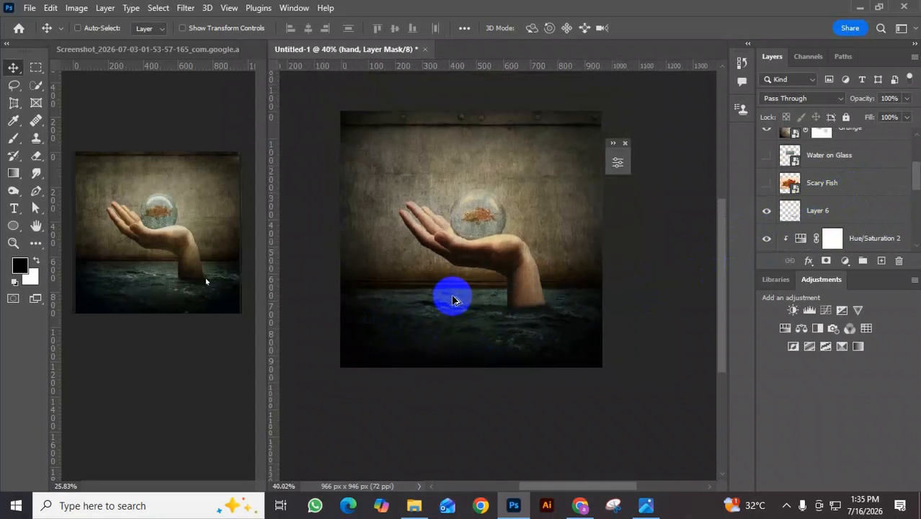
{"action": "scroll", "coordinate": [456, 300], "scroll_direction": "up", "scroll_amount": 2}
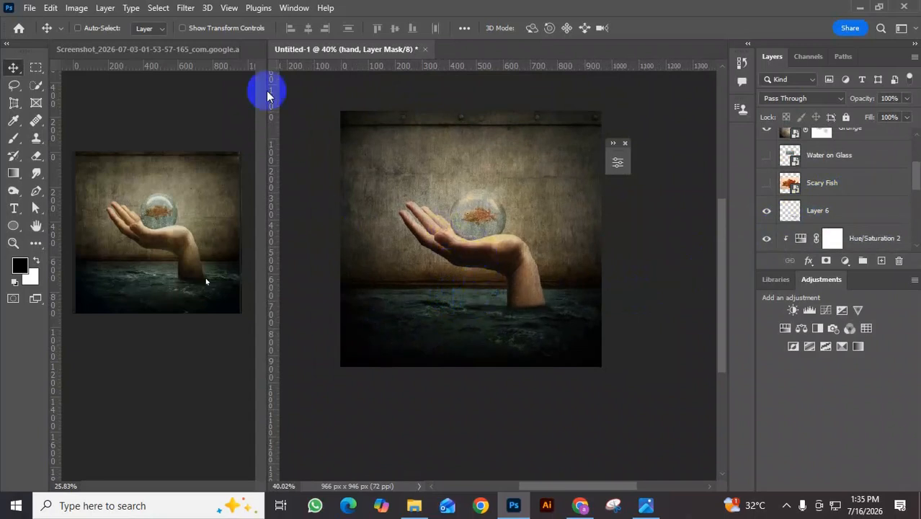
{"action": "left_click", "coordinate": [463, 175]}
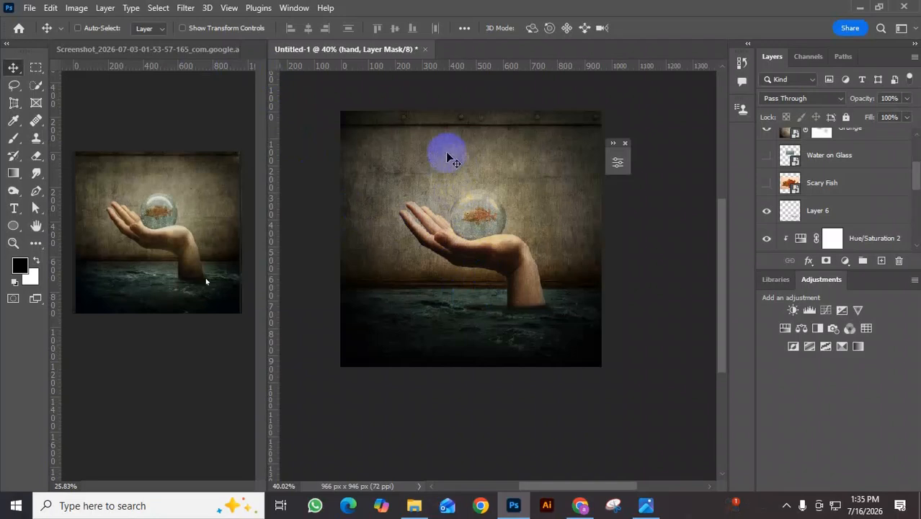
Step: Consolidate the open documents into tabs and frame the composite in the full workspace
{"action": "left_click", "coordinate": [293, 8]}
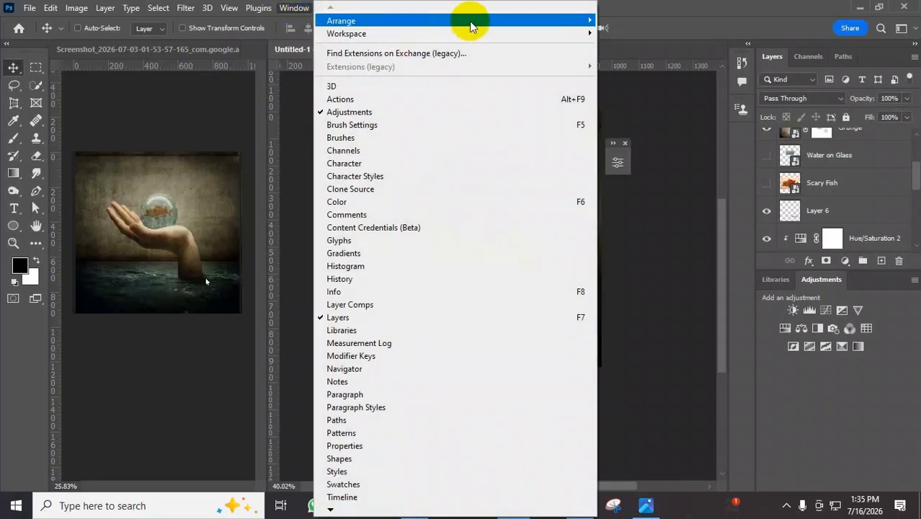
{"action": "mouse_move", "coordinate": [469, 21]}
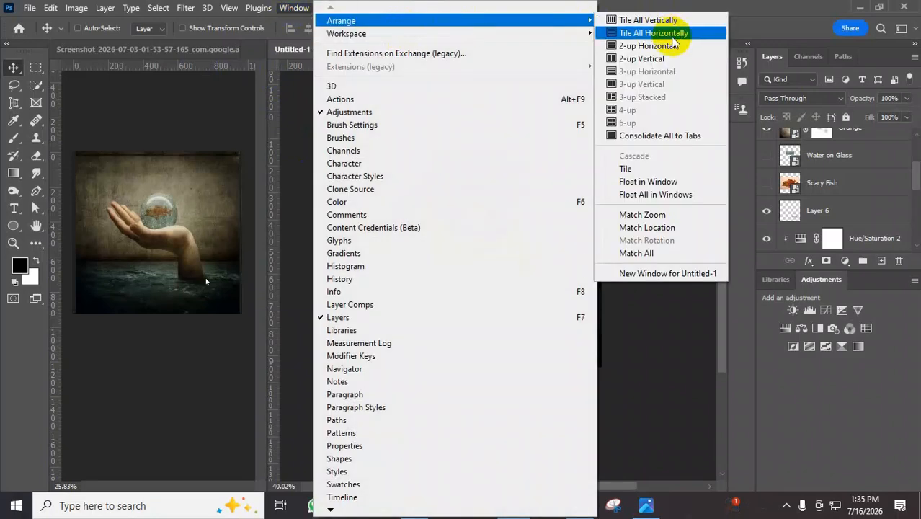
{"action": "left_click", "coordinate": [641, 136]}
{"action": "scroll", "coordinate": [386, 230], "scroll_direction": "up", "scroll_amount": 4}
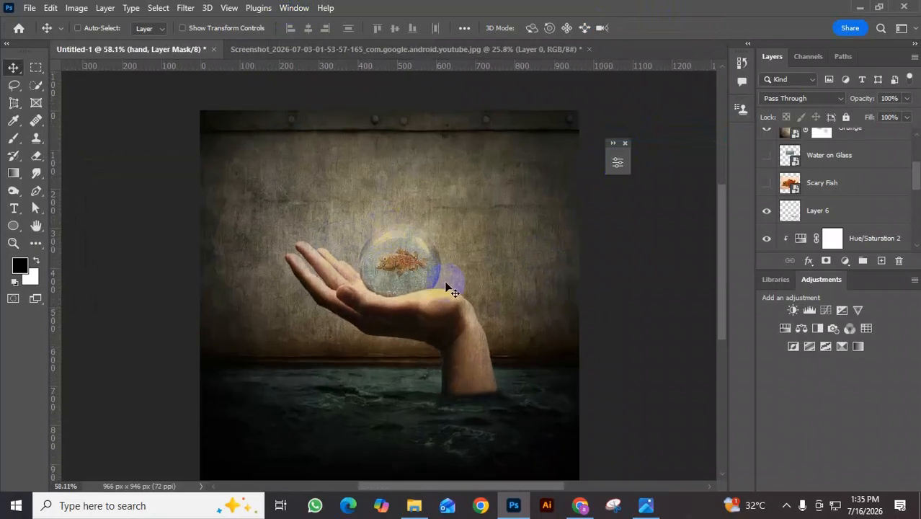
{"action": "left_click_drag", "start_coordinate": [446, 283], "coordinate": [455, 238]}
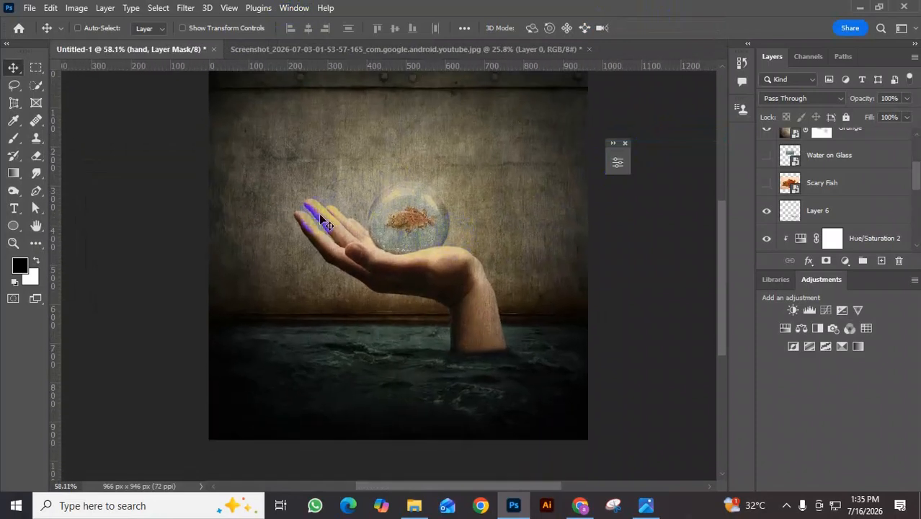
Step: Save the composite as a Photoshop file named manipulation, with Maximize Compatibility enabled
{"action": "left_click", "coordinate": [29, 8]}
{"action": "left_click", "coordinate": [52, 164]}
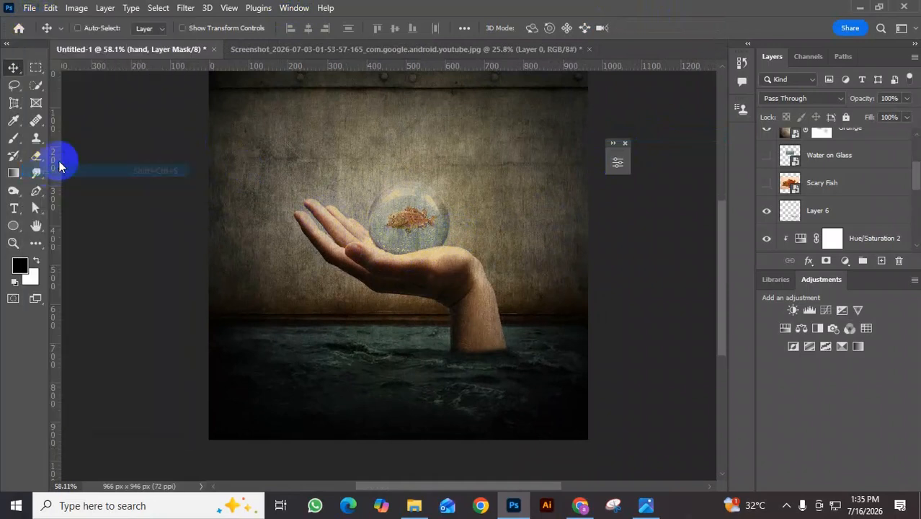
{"action": "left_click", "coordinate": [472, 368]}
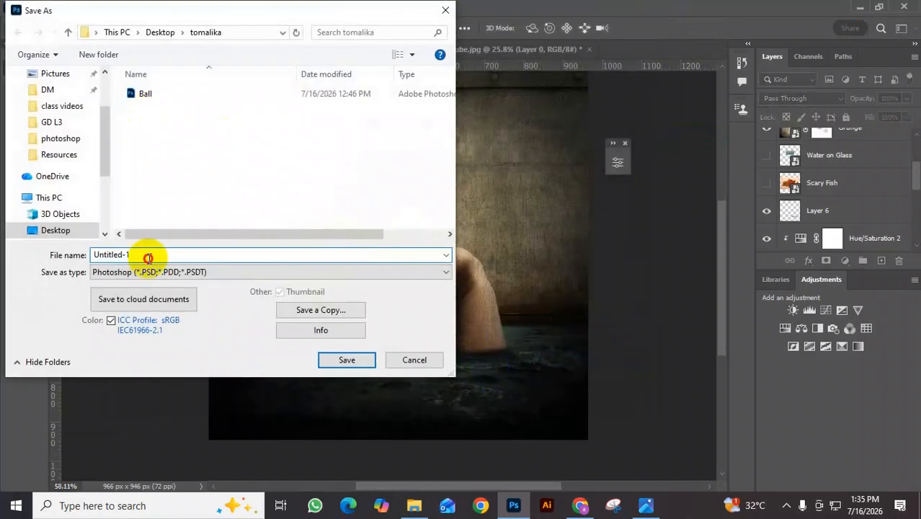
{"action": "left_click_drag", "start_coordinate": [148, 257], "coordinate": [65, 258]}
{"action": "type", "text": "mani"}
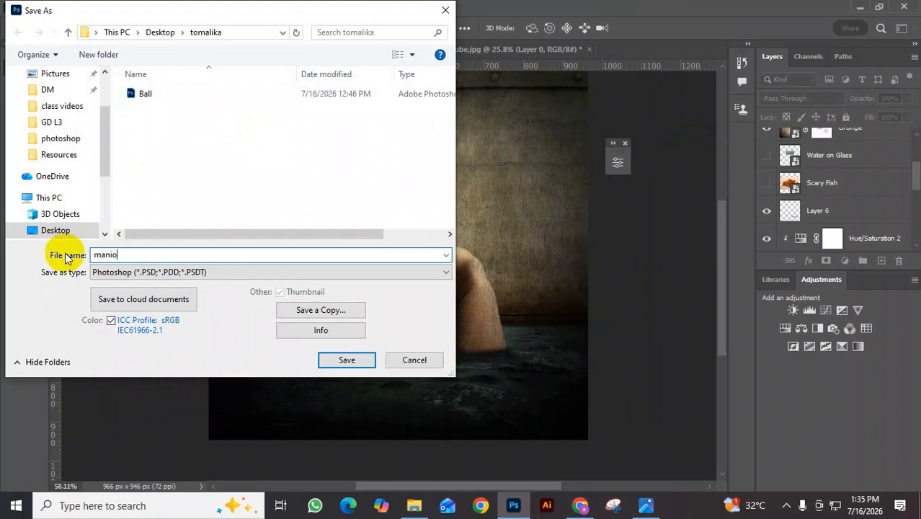
{"action": "type", "text": "pulation"}
{"action": "key", "text": "Return"}
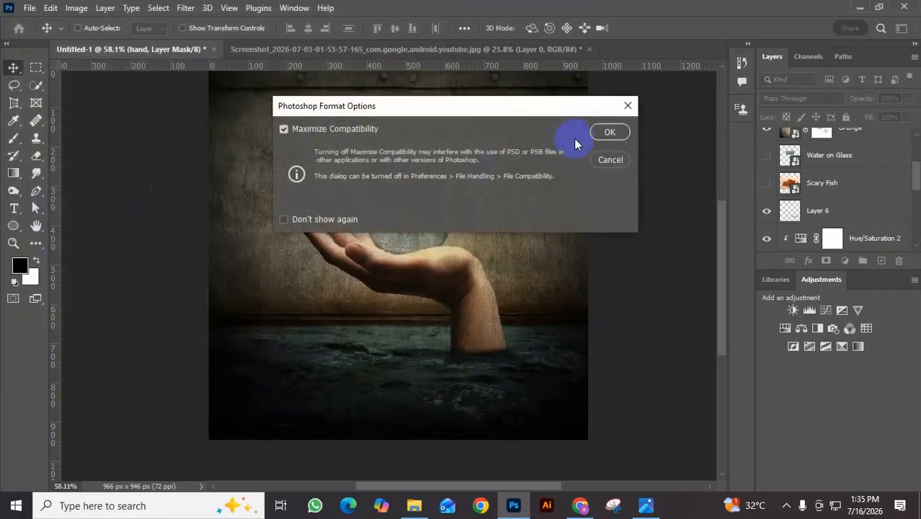
{"action": "left_click", "coordinate": [604, 133]}
Step: Export the composite as a JPG named manipulation into the same folder as the PSD
{"action": "left_click", "coordinate": [30, 8]}
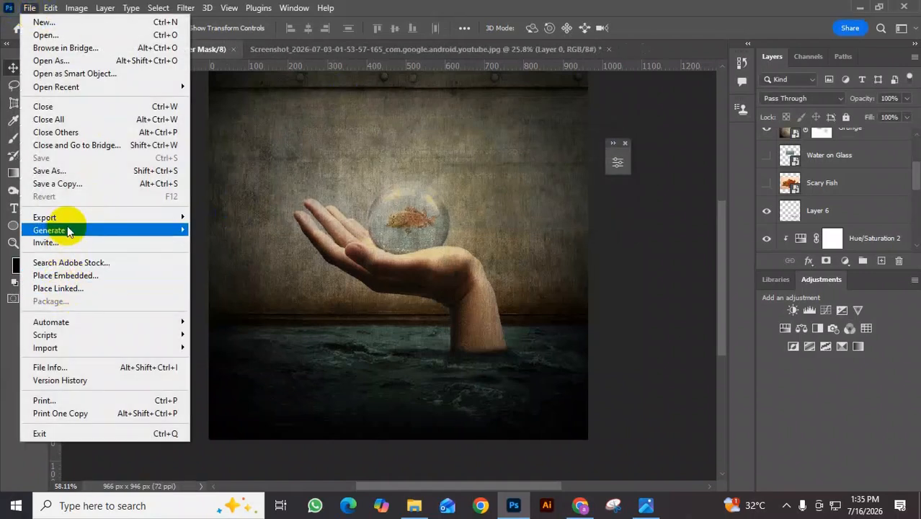
{"action": "mouse_move", "coordinate": [153, 212]}
{"action": "left_click", "coordinate": [219, 229]}
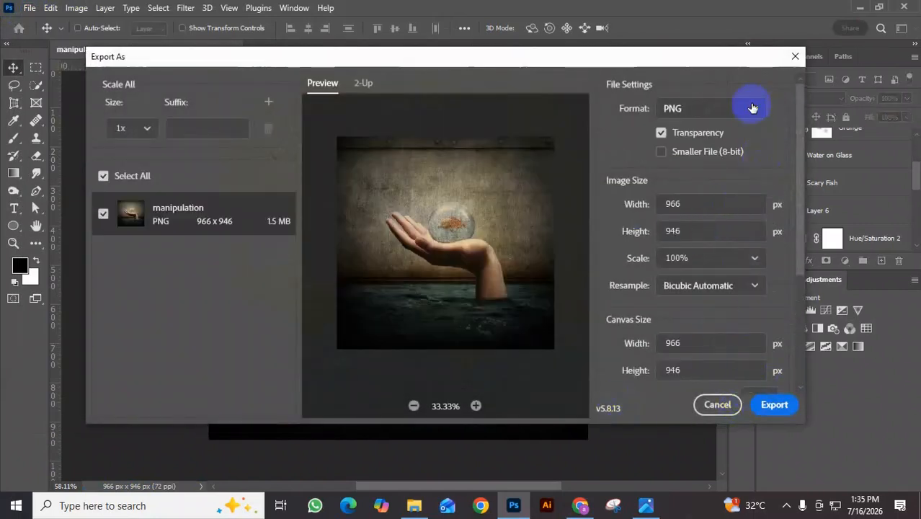
{"action": "left_click", "coordinate": [752, 108]}
{"action": "left_click", "coordinate": [708, 157]}
{"action": "left_click", "coordinate": [773, 404]}
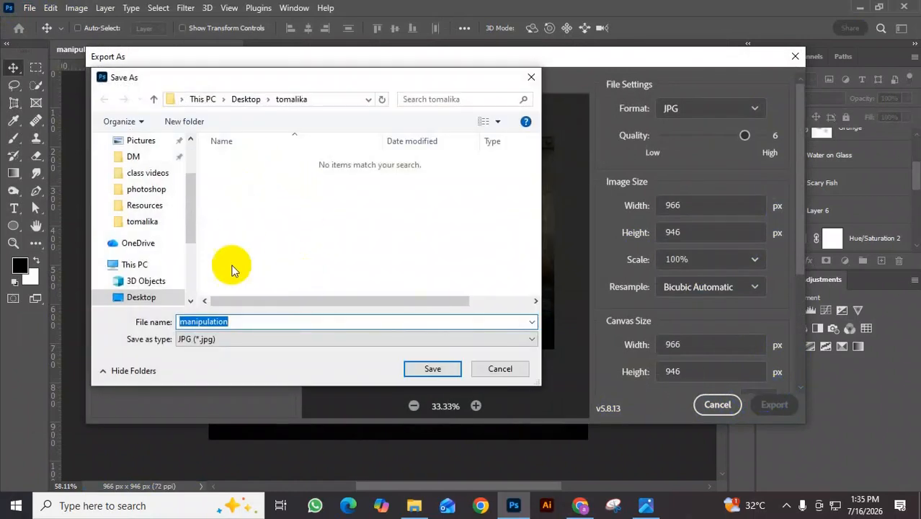
{"action": "left_click", "coordinate": [430, 369]}
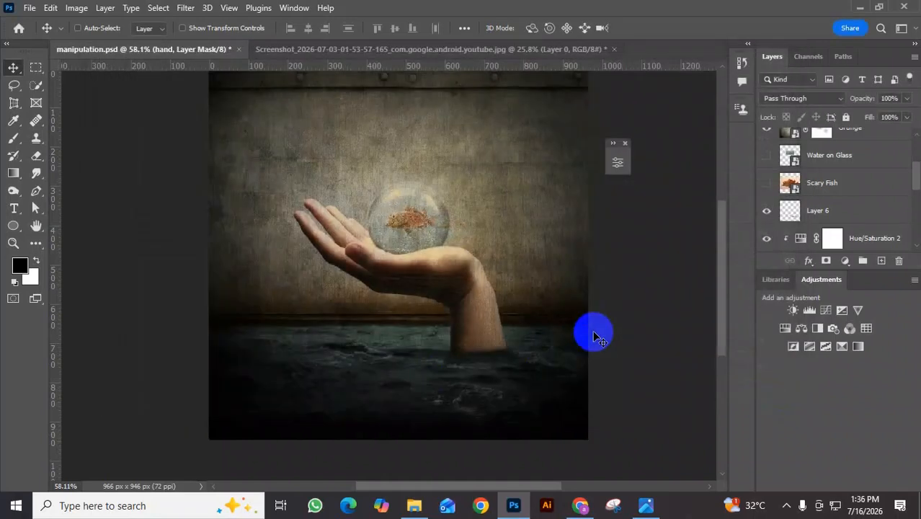
Step: Switch to File Explorer, open the exported manipulation image in the photo viewer and maximize it
{"action": "left_click", "coordinate": [412, 505]}
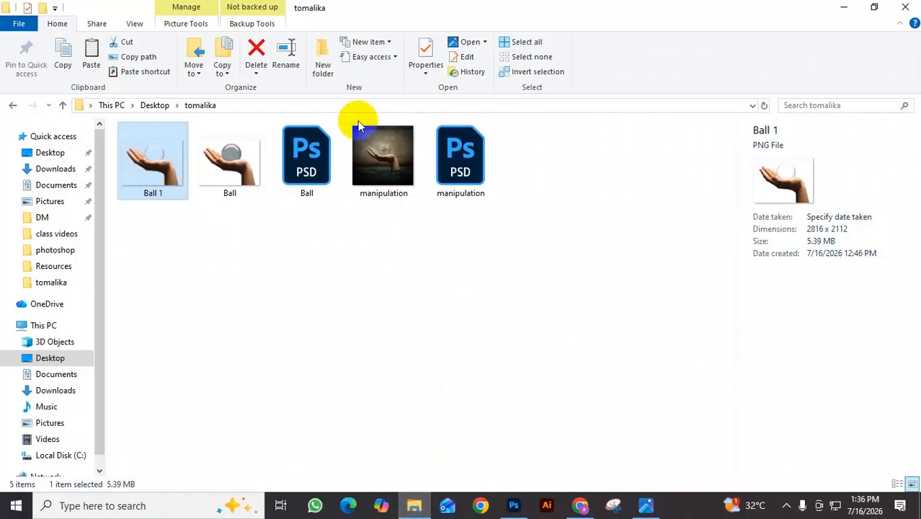
{"action": "double_click", "coordinate": [395, 175]}
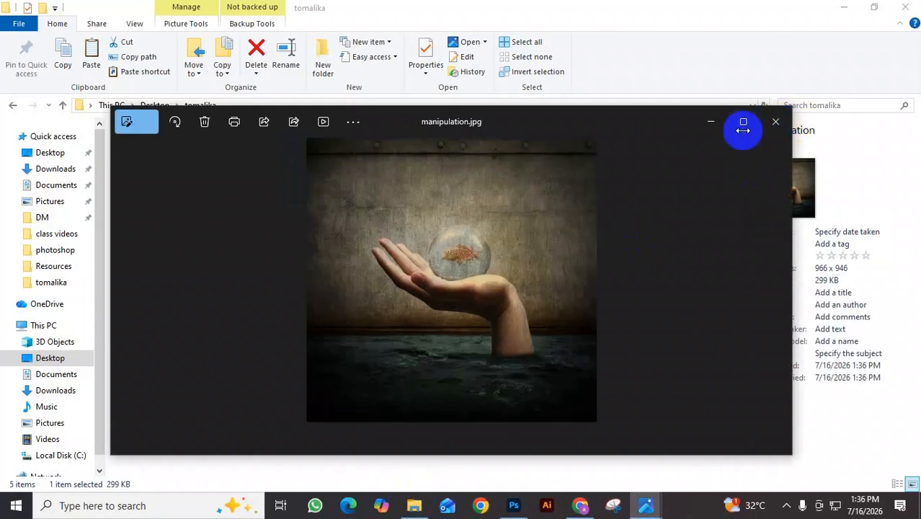
{"action": "left_click", "coordinate": [743, 123]}
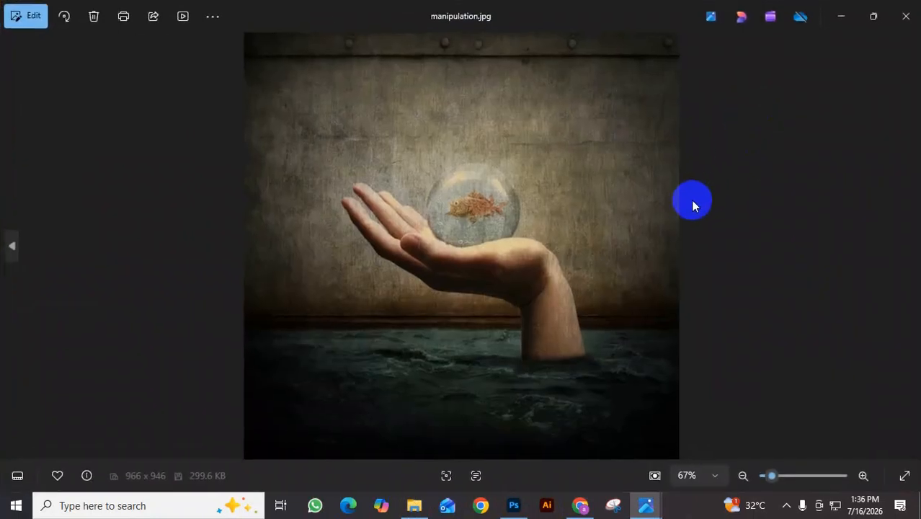